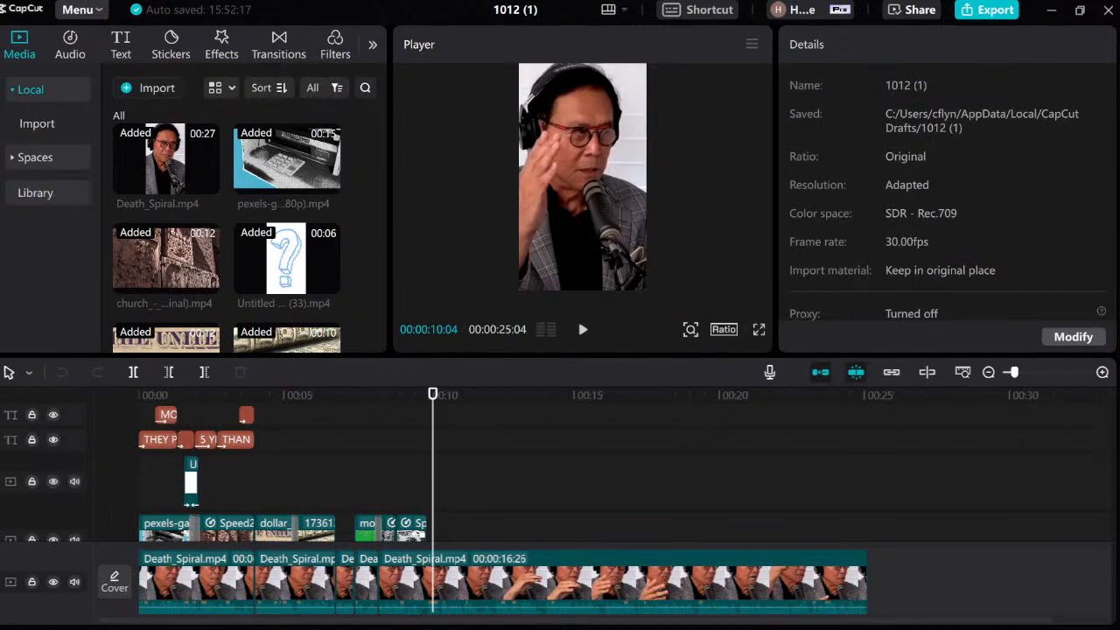
Step: Play the edit from the start and skim its captioned opening and overlay clips up to about 10 seconds
{"action": "left_click_drag", "start_coordinate": [432, 450], "coordinate": [91, 450]}
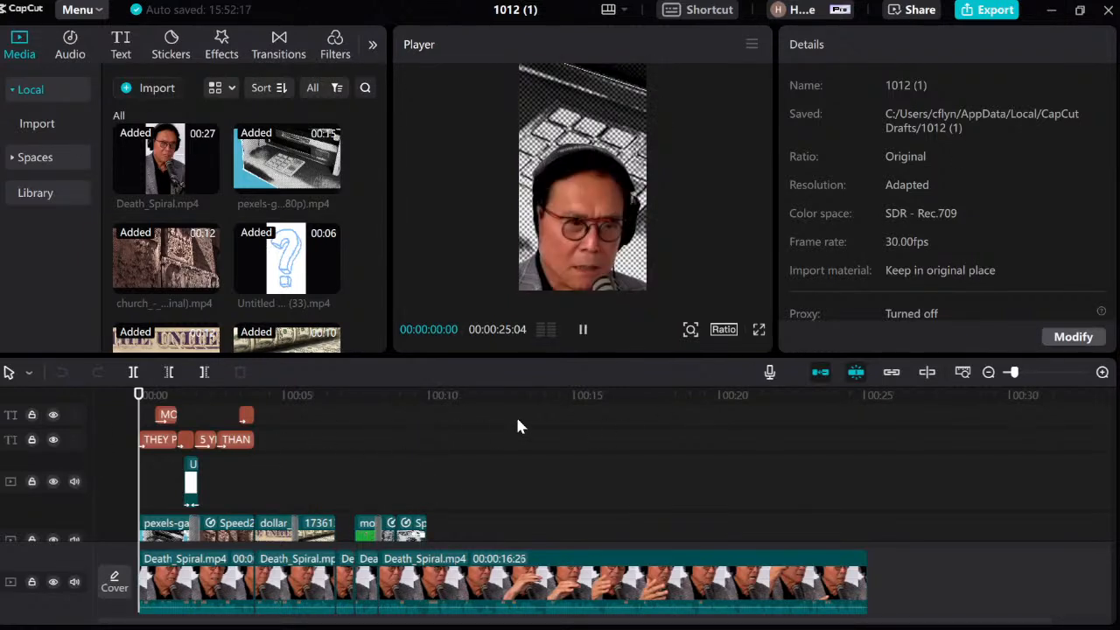
{"action": "key", "text": "space"}
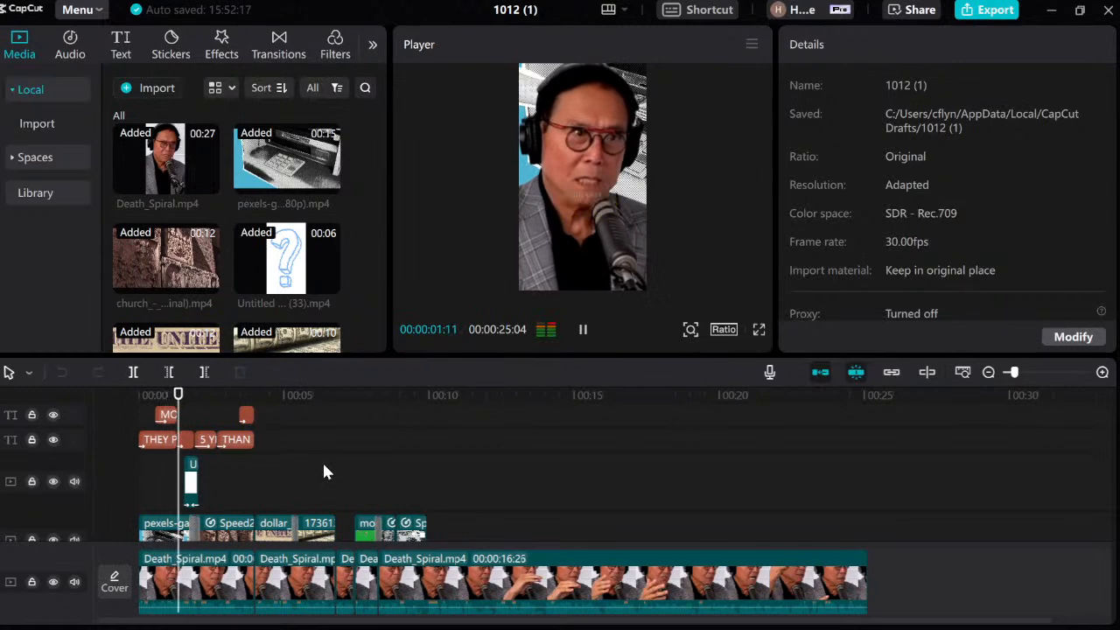
{"action": "key", "text": "space"}
{"action": "key", "text": "space"}
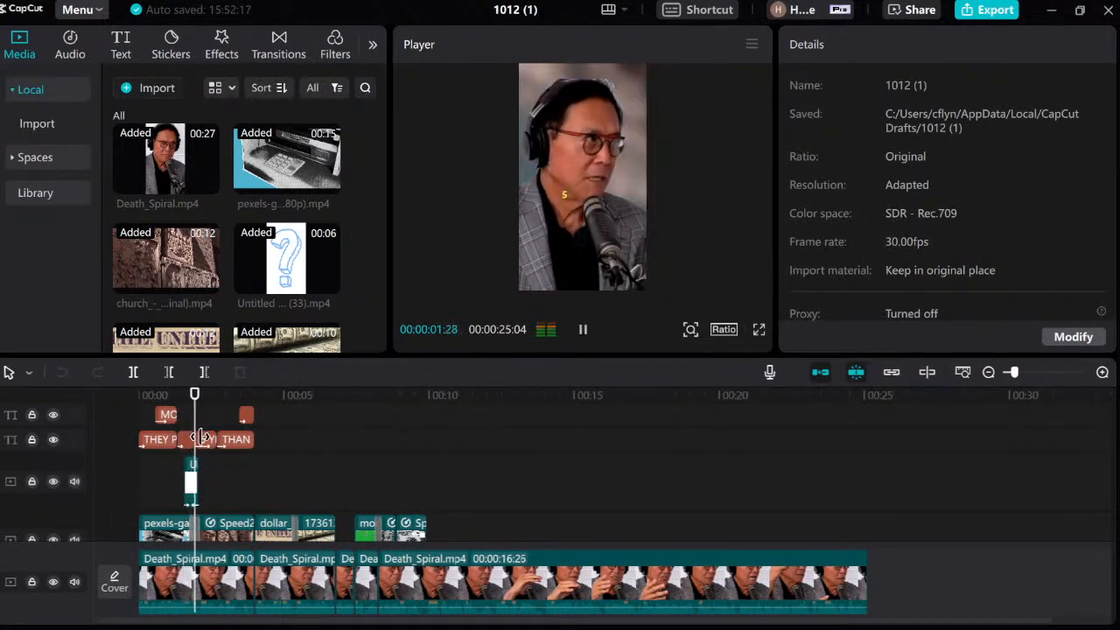
{"action": "key", "text": "space"}
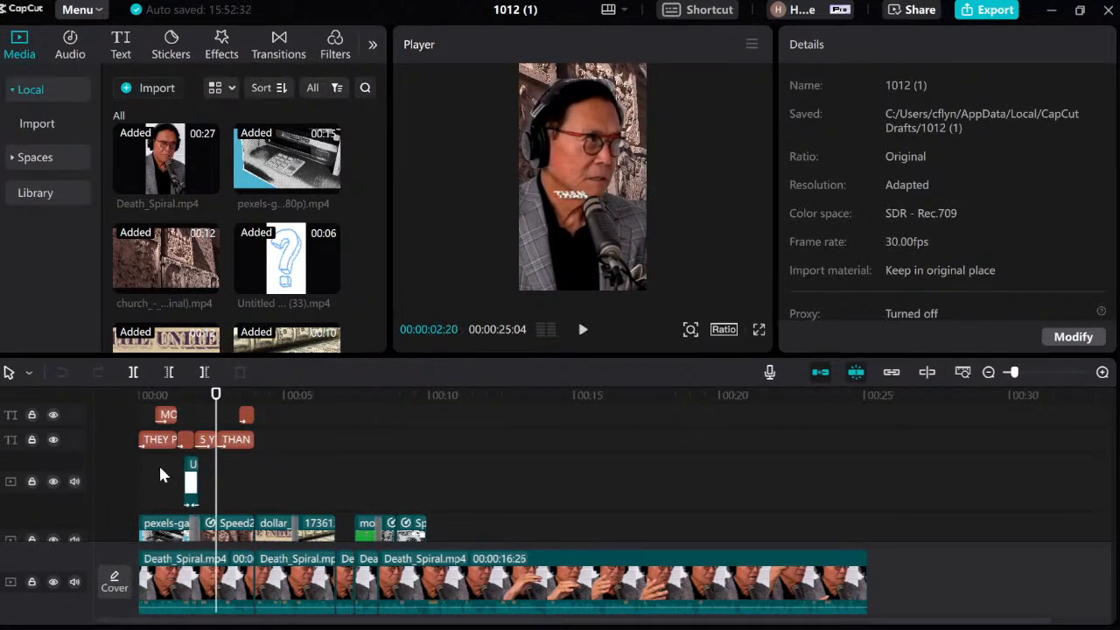
{"action": "left_click", "coordinate": [254, 479]}
{"action": "left_click", "coordinate": [332, 485]}
{"action": "left_click", "coordinate": [404, 493]}
{"action": "left_click", "coordinate": [426, 490]}
{"action": "left_click", "coordinate": [262, 479]}
{"action": "left_click", "coordinate": [240, 480]}
{"action": "left_click", "coordinate": [211, 479]}
{"action": "left_click", "coordinate": [194, 481]}
{"action": "left_click", "coordinate": [158, 483]}
{"action": "left_click", "coordinate": [254, 489]}
{"action": "left_click_drag", "start_coordinate": [251, 490], "coordinate": [140, 524]}
Step: Play the first 10 seconds in short stretches to examine how captions, overlays and transitions change at each cut
{"action": "key", "text": "space"}
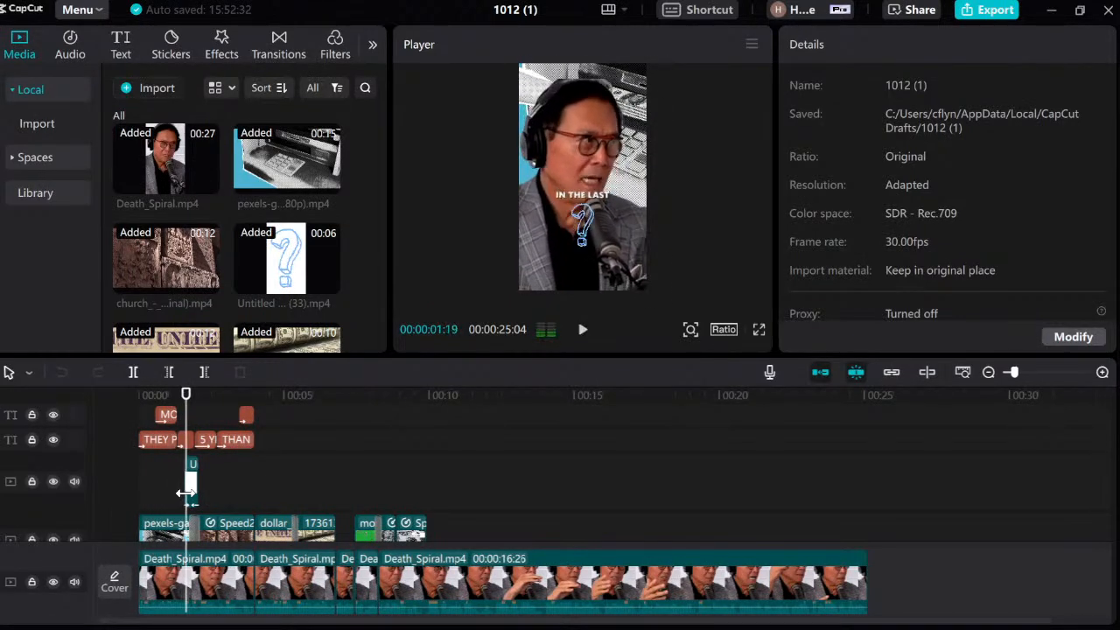
{"action": "key", "text": "space"}
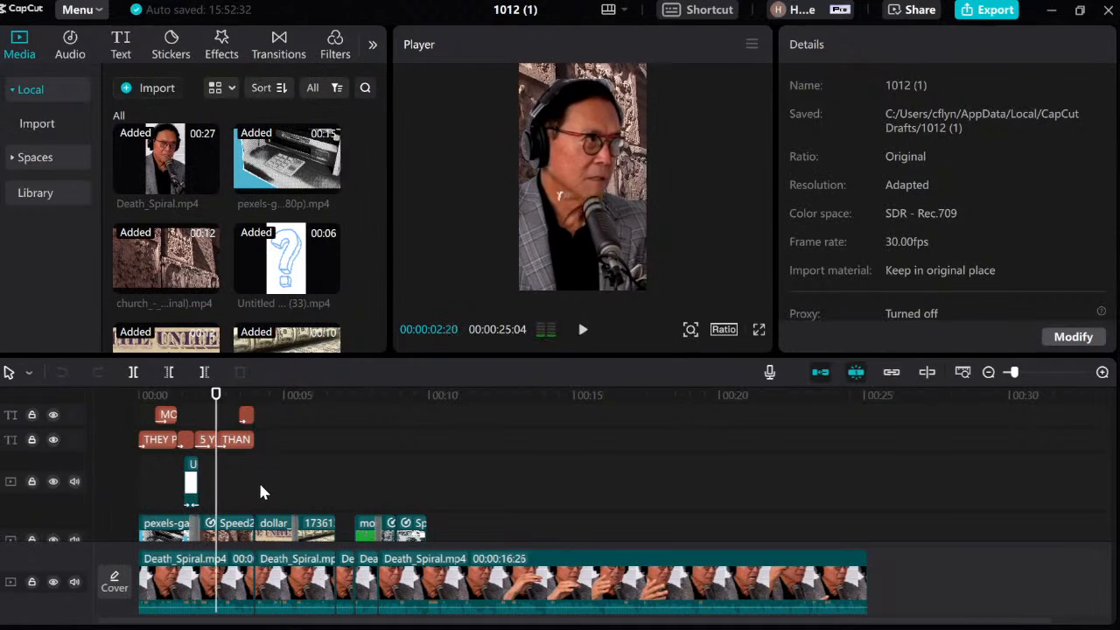
{"action": "key", "text": "space"}
{"action": "key", "text": "space"}
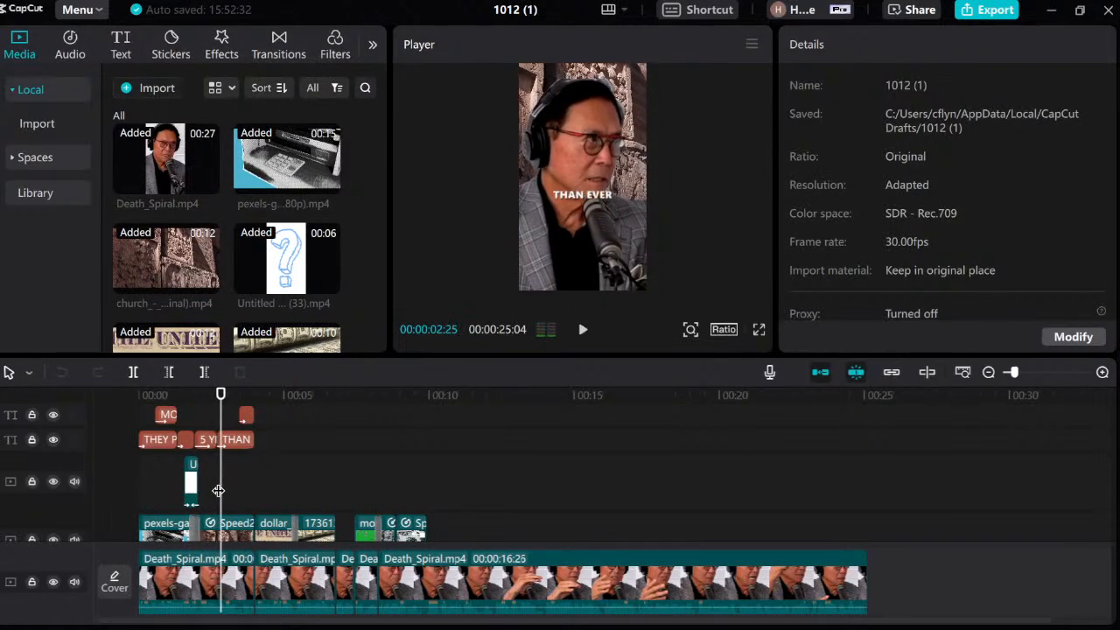
{"action": "key", "text": "space"}
{"action": "key", "text": "space"}
{"action": "key", "text": "space"}
{"action": "key", "text": "space"}
{"action": "left_click", "coordinate": [255, 487]}
{"action": "key", "text": "space"}
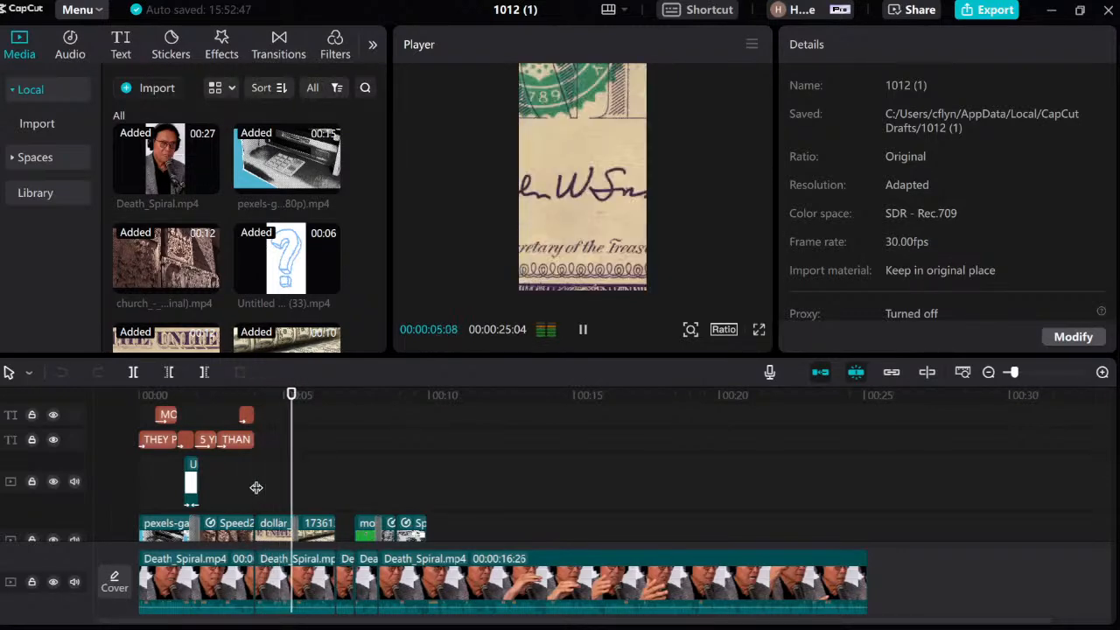
{"action": "key", "text": "space"}
{"action": "left_click", "coordinate": [290, 490]}
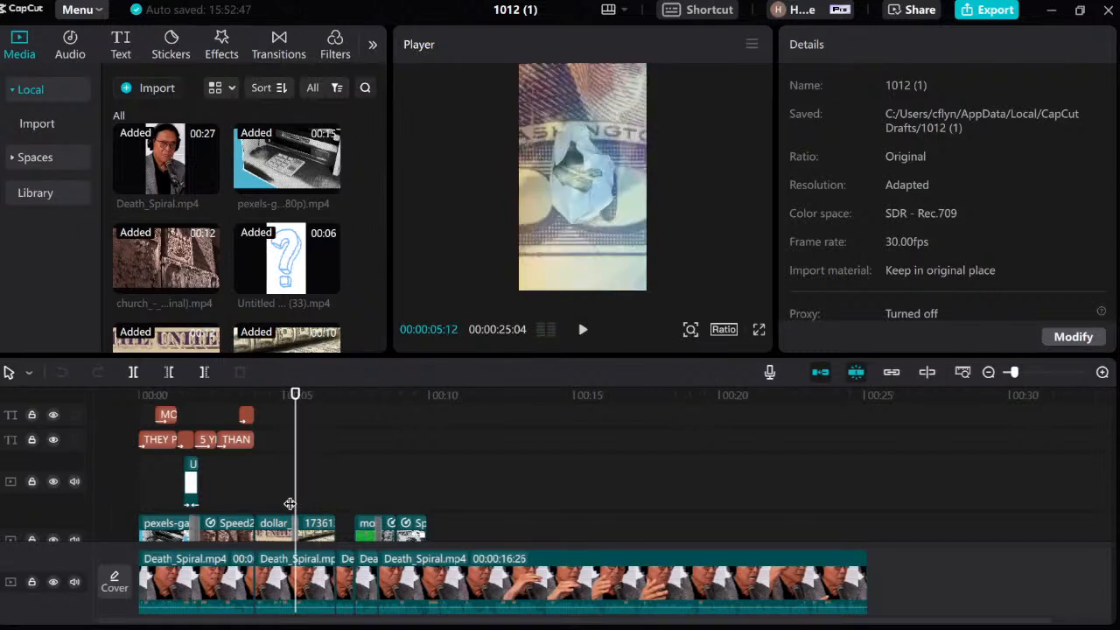
{"action": "key", "text": "space"}
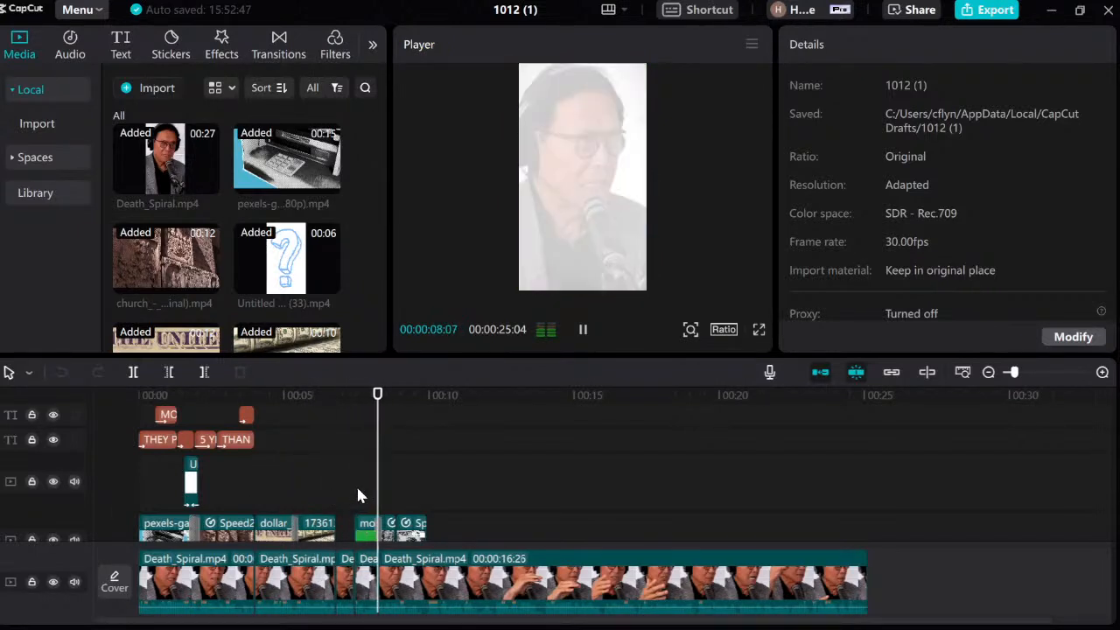
{"action": "key", "text": "space"}
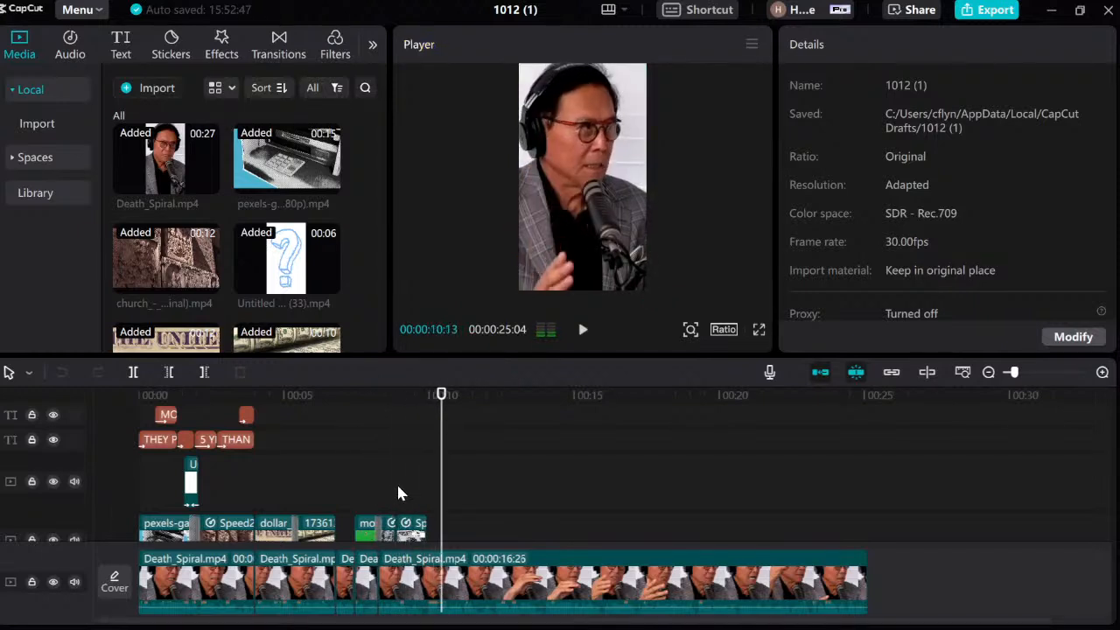
{"action": "left_click", "coordinate": [374, 486]}
Step: Add the RPReplay screen recording at the start of the timeline as an overlay above the question-mark clip
{"action": "key", "text": "Home"}
{"action": "scroll", "coordinate": [400, 482], "scroll_direction": "down", "scroll_amount": 3}
{"action": "scroll", "coordinate": [411, 499], "scroll_direction": "up", "scroll_amount": 3}
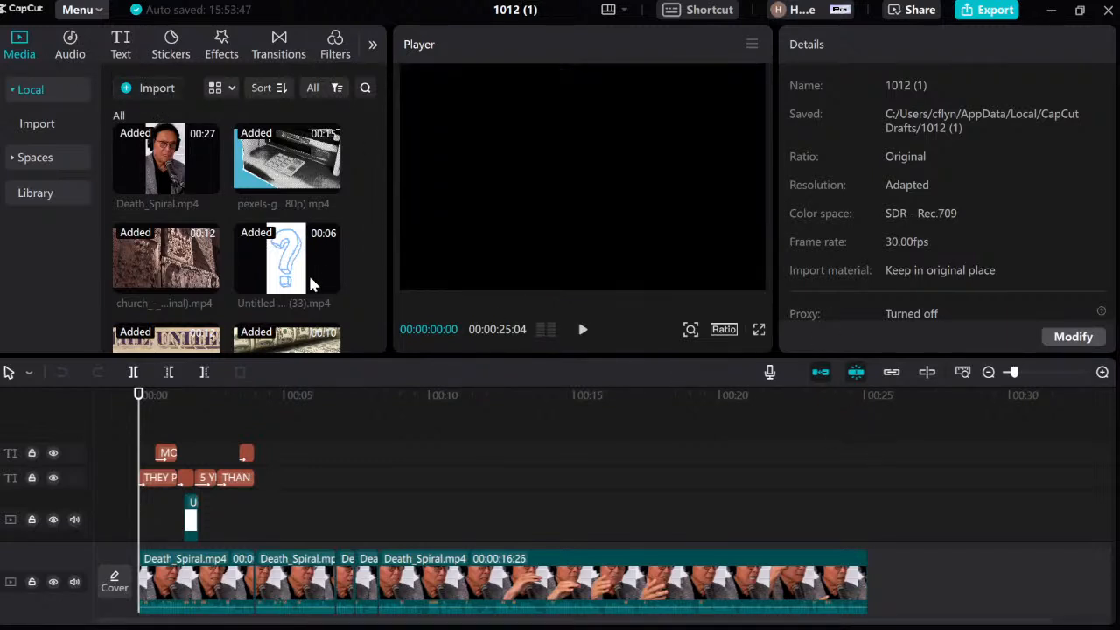
{"action": "left_click_drag", "start_coordinate": [280, 294], "coordinate": [149, 426]}
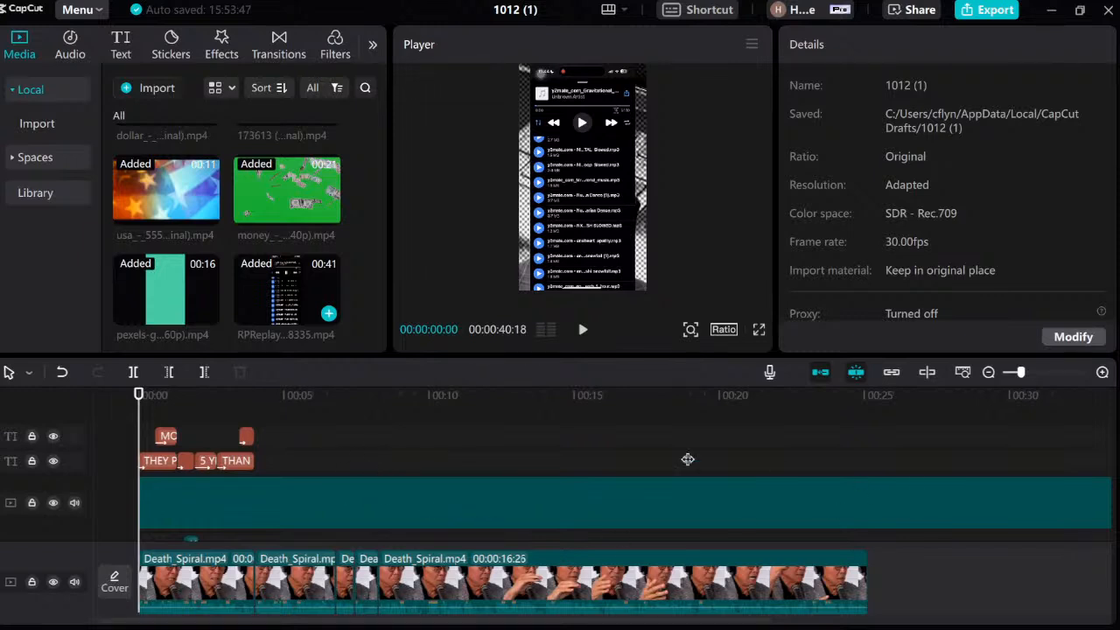
Step: Hide the picture of the RPReplay overlay by setting its opacity to 0%
{"action": "left_click", "coordinate": [378, 491]}
{"action": "scroll", "coordinate": [576, 442], "scroll_direction": "down", "scroll_amount": 5}
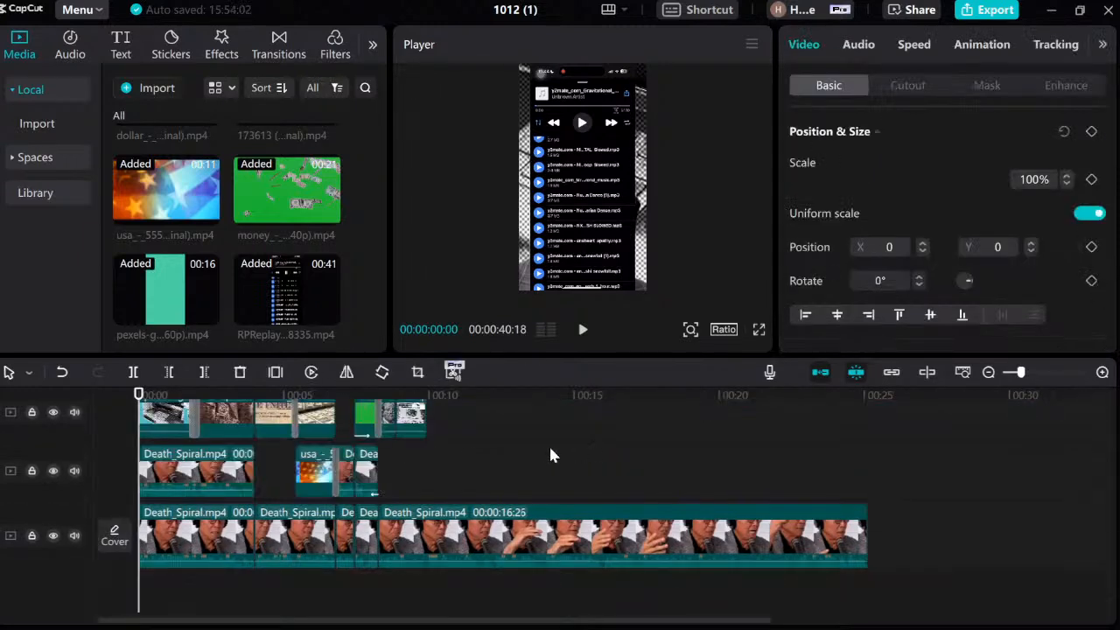
{"action": "scroll", "coordinate": [490, 446], "scroll_direction": "up", "scroll_amount": 1}
{"action": "scroll", "coordinate": [489, 446], "scroll_direction": "up", "scroll_amount": 4}
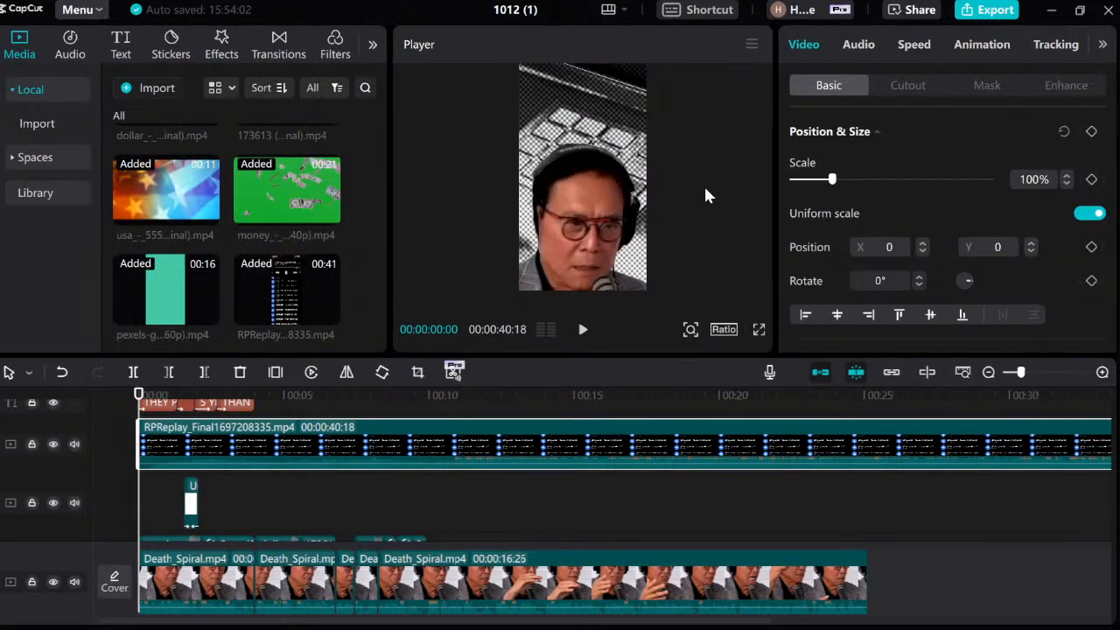
{"action": "scroll", "coordinate": [922, 224], "scroll_direction": "down", "scroll_amount": 5}
{"action": "scroll", "coordinate": [962, 245], "scroll_direction": "up", "scroll_amount": 3}
{"action": "scroll", "coordinate": [966, 256], "scroll_direction": "down", "scroll_amount": 2}
{"action": "left_click_drag", "start_coordinate": [989, 288], "coordinate": [783, 288]}
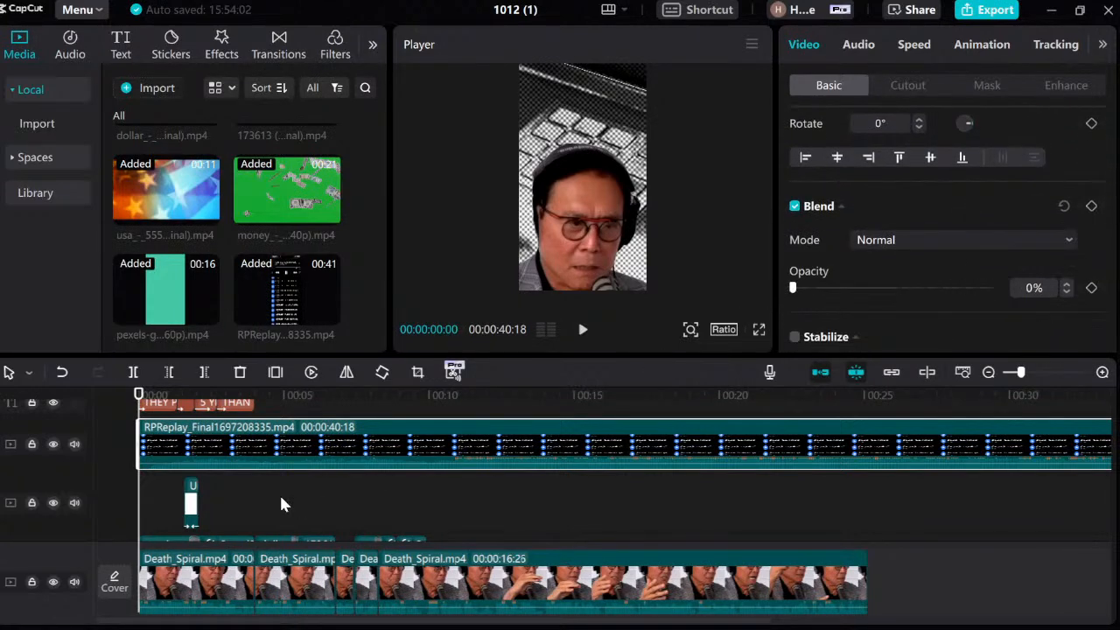
Step: Trim the start of the RPReplay clip by 8 frames to 00:00:40:10 and play the opening
{"action": "left_click_drag", "start_coordinate": [141, 511], "coordinate": [146, 493]}
{"action": "left_click", "coordinate": [159, 456]}
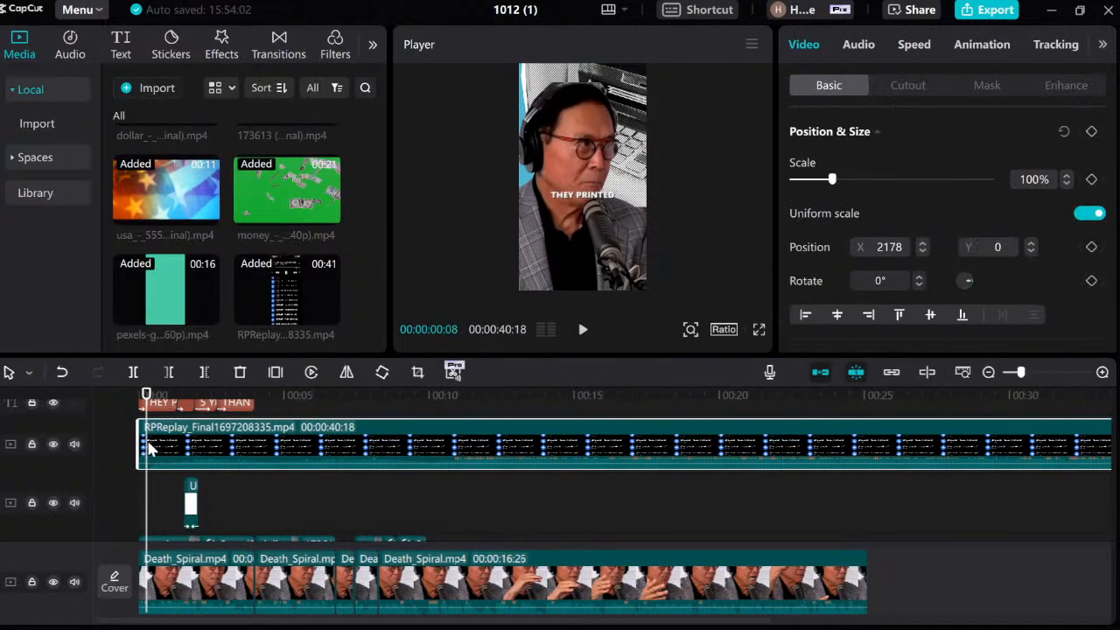
{"action": "left_click_drag", "start_coordinate": [140, 438], "coordinate": [147, 437]}
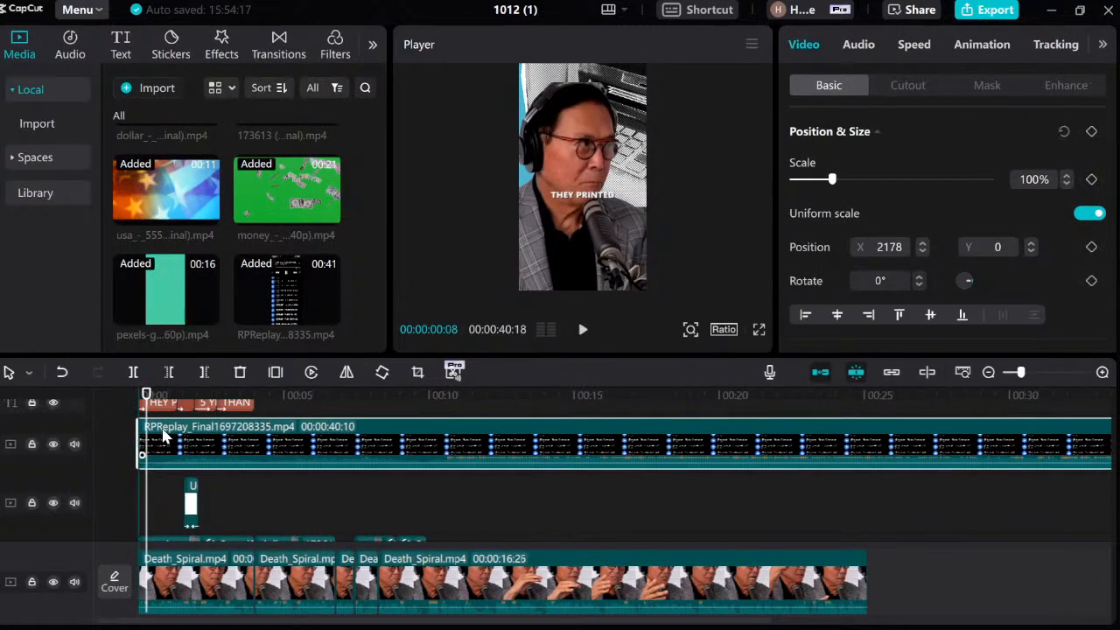
{"action": "left_click", "coordinate": [139, 503]}
{"action": "key", "text": "space"}
{"action": "key", "text": "space"}
Step: Trim the RPReplay clip's start further to 00:00:40:05, align it with the timeline start, and play the opening
{"action": "left_click_drag", "start_coordinate": [132, 430], "coordinate": [161, 437]}
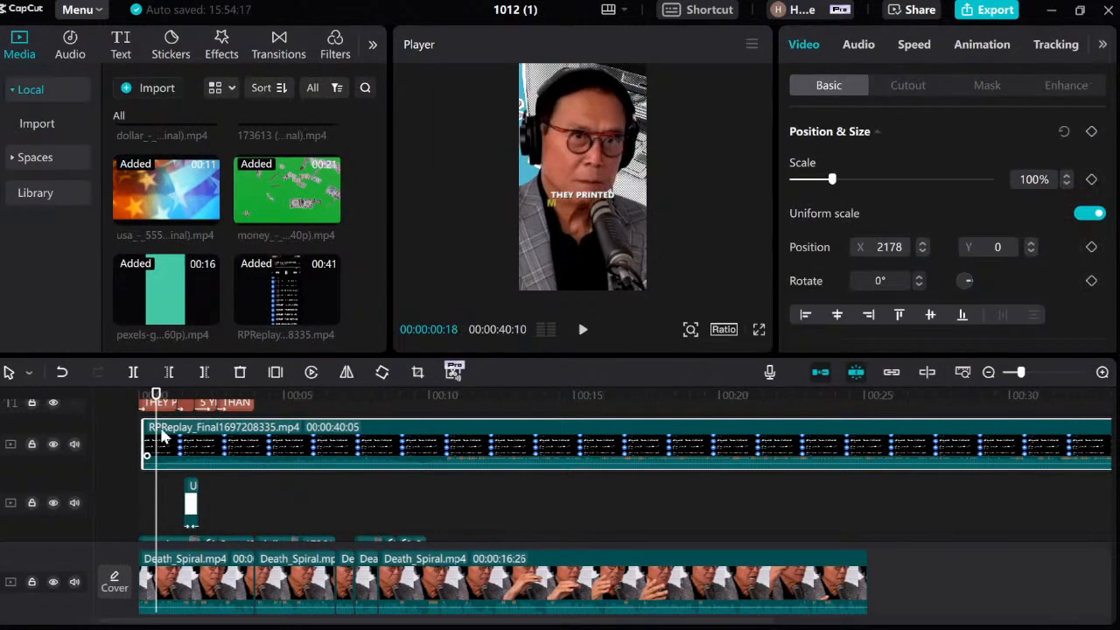
{"action": "left_click", "coordinate": [137, 482]}
{"action": "key", "text": "space"}
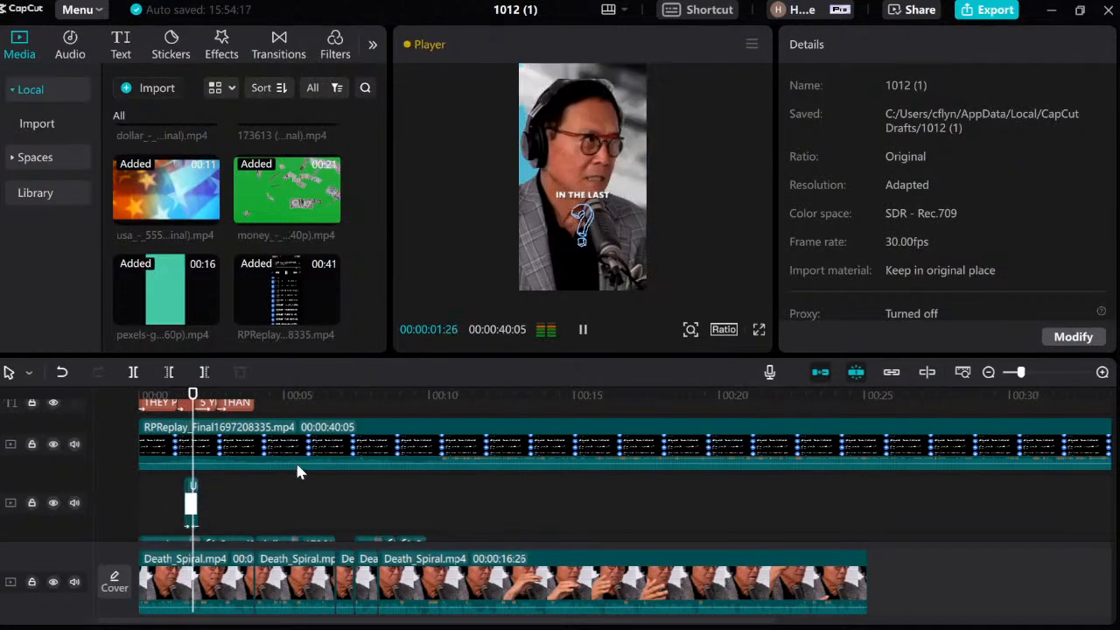
Step: Lower the RPReplay clip's volume to -4.9 dB and play the edit from the start
{"action": "left_click", "coordinate": [335, 430]}
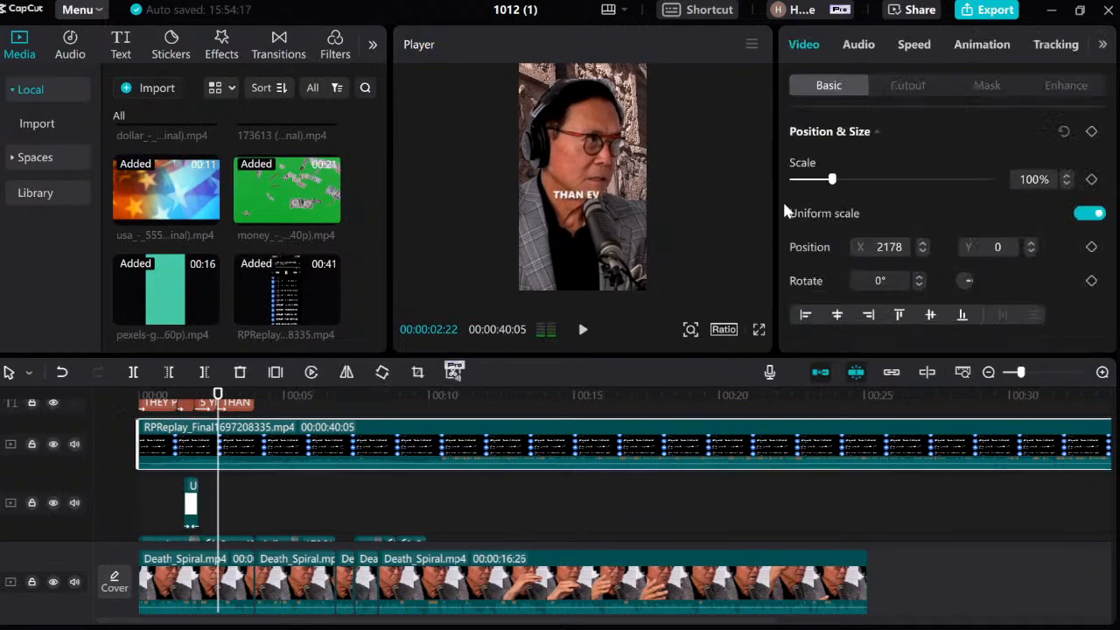
{"action": "left_click", "coordinate": [865, 48]}
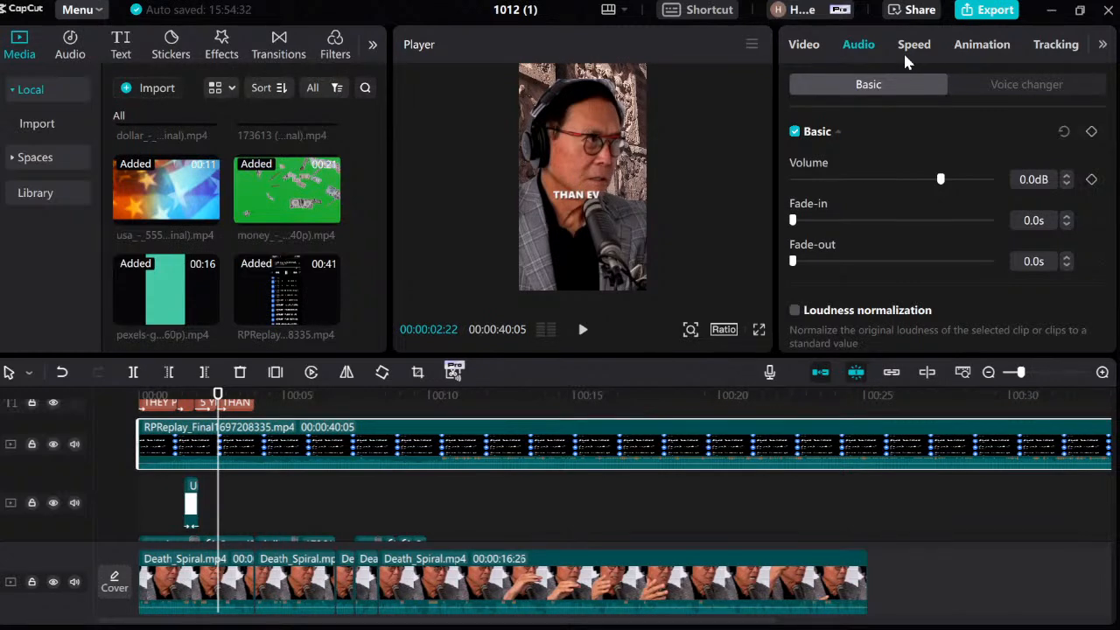
{"action": "left_click_drag", "start_coordinate": [939, 180], "coordinate": [927, 181]}
{"action": "left_click", "coordinate": [156, 502]}
{"action": "left_click", "coordinate": [138, 502]}
{"action": "key", "text": "space"}
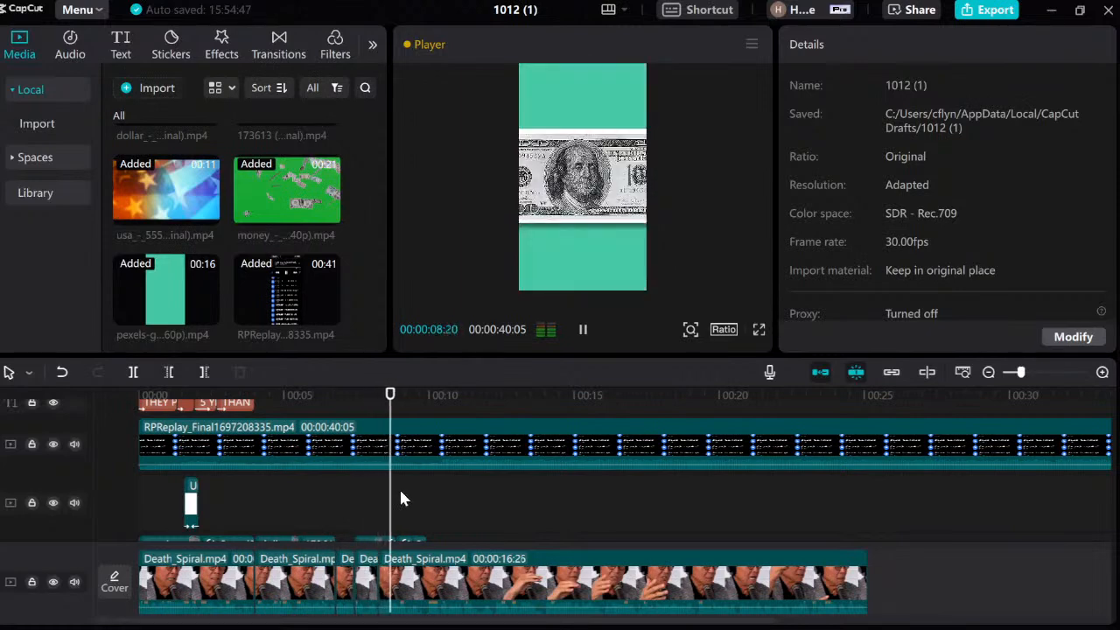
Step: Trim the start of the RPReplay clip to a length of 00:00:38:25 and align it with the timeline start
{"action": "left_click_drag", "start_coordinate": [437, 499], "coordinate": [430, 501]}
{"action": "left_click_drag", "start_coordinate": [140, 444], "coordinate": [177, 444]}
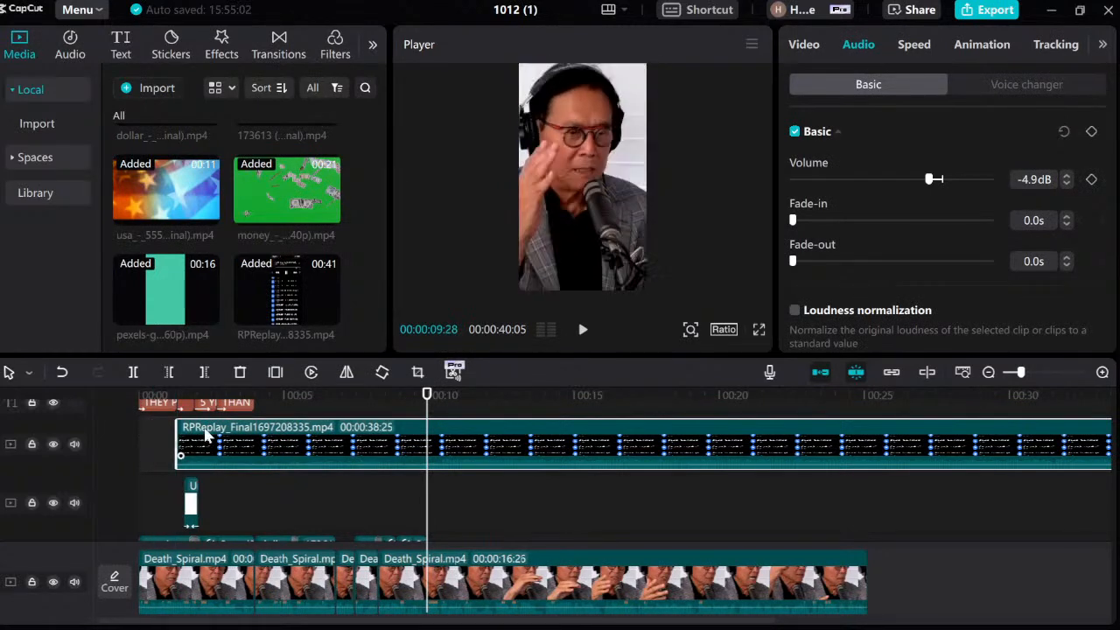
{"action": "left_click", "coordinate": [431, 503]}
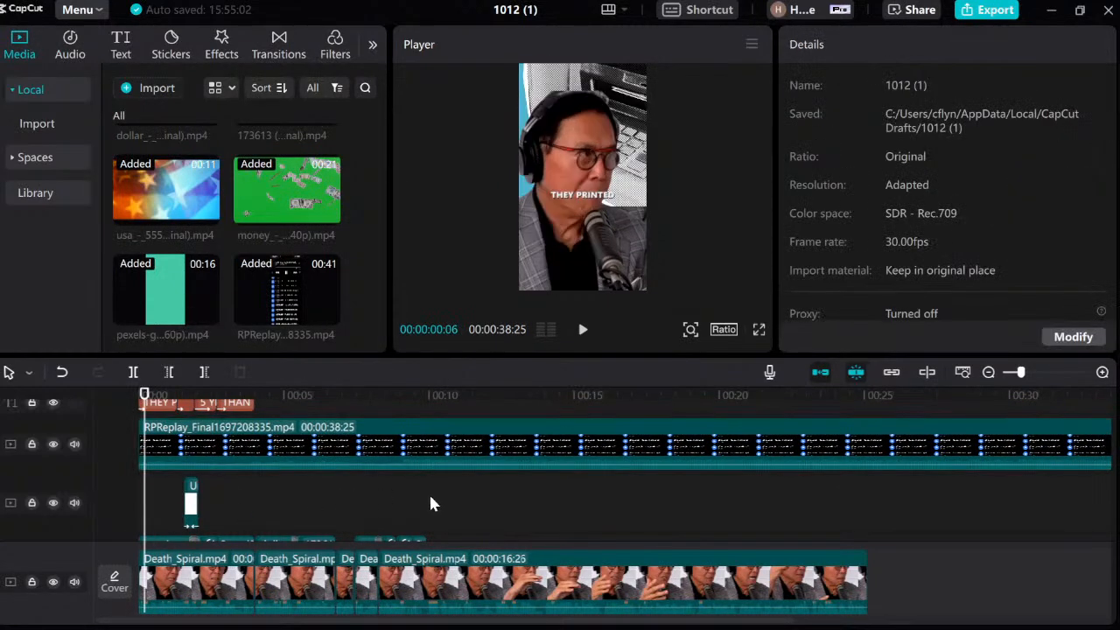
{"action": "left_click", "coordinate": [403, 503]}
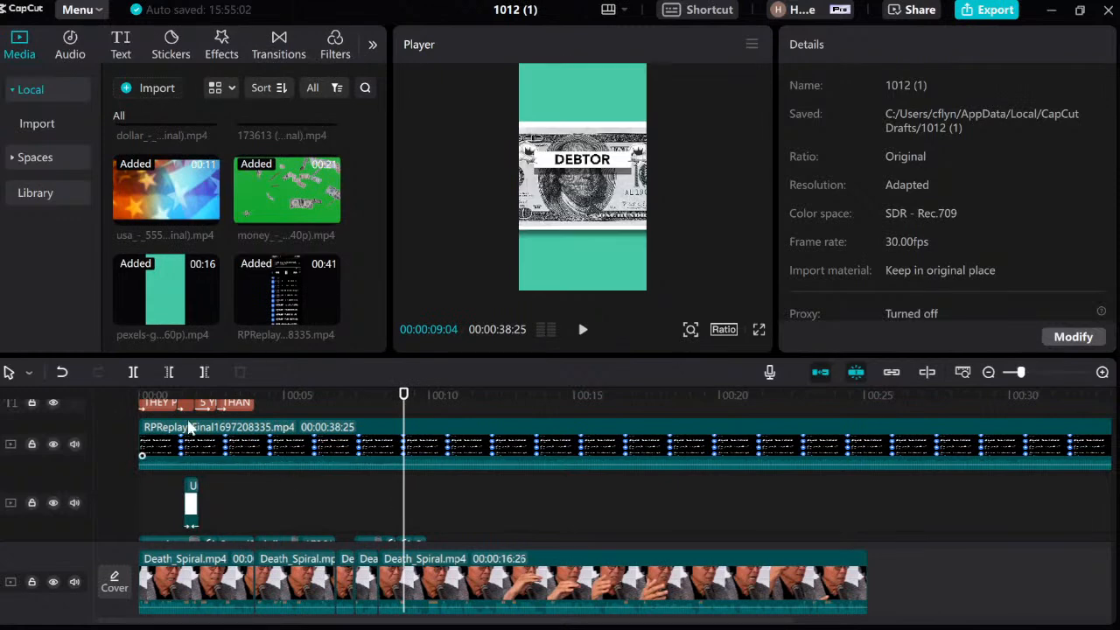
Step: Shorten the RPReplay clip from its start to 00:00:37:15, realign it with the timeline start, and play back the edit
{"action": "left_click", "coordinate": [137, 446]}
{"action": "left_click_drag", "start_coordinate": [135, 448], "coordinate": [182, 446]}
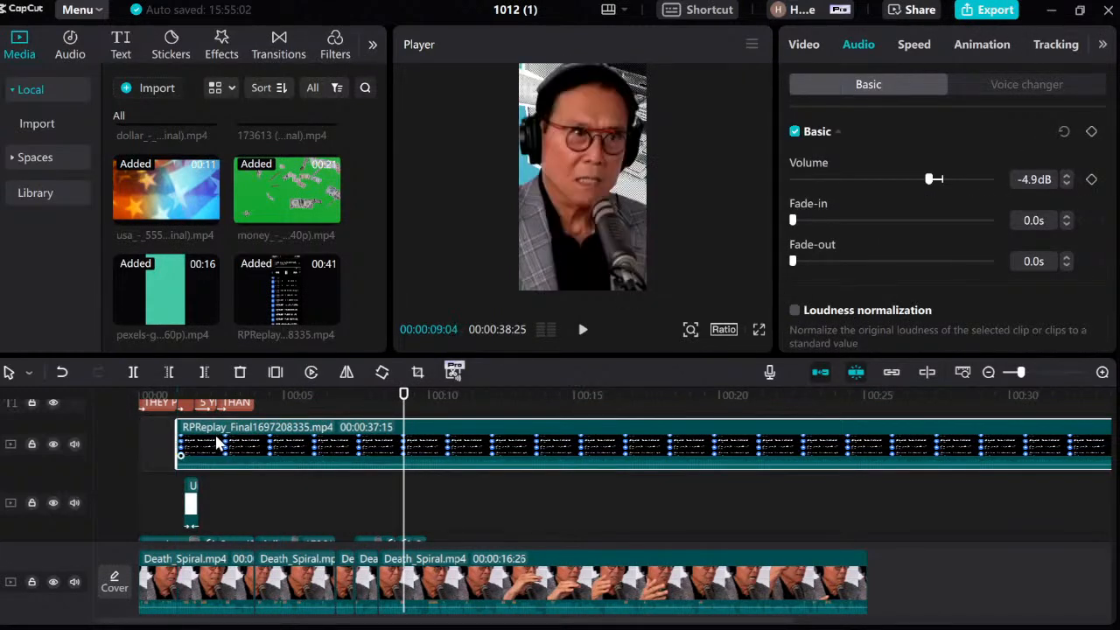
{"action": "left_click", "coordinate": [354, 508]}
{"action": "key", "text": "space"}
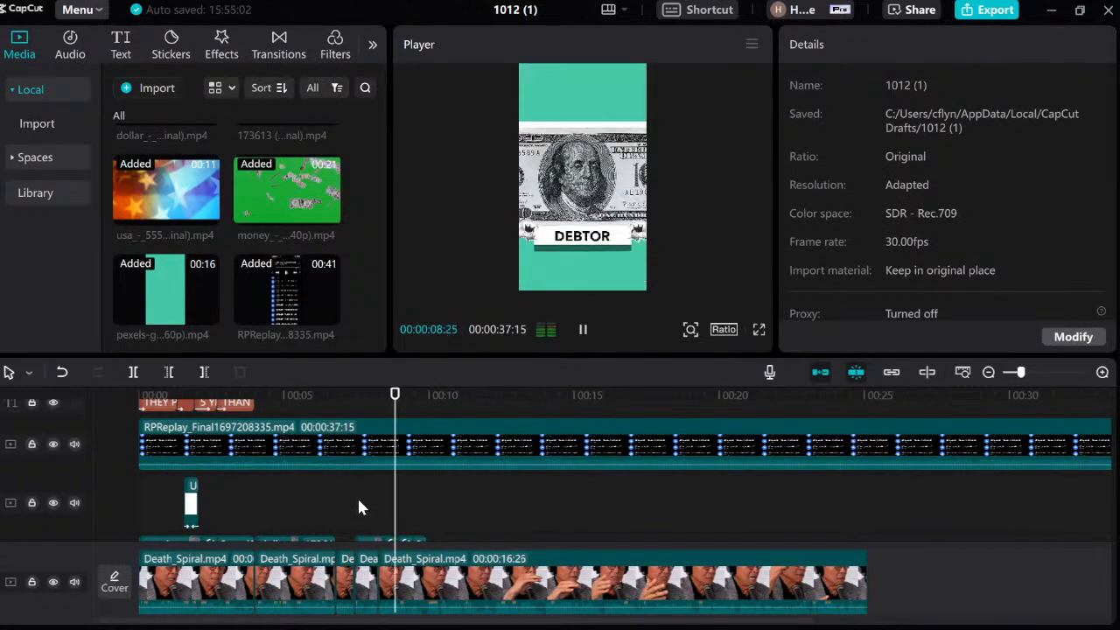
{"action": "left_click", "coordinate": [323, 498]}
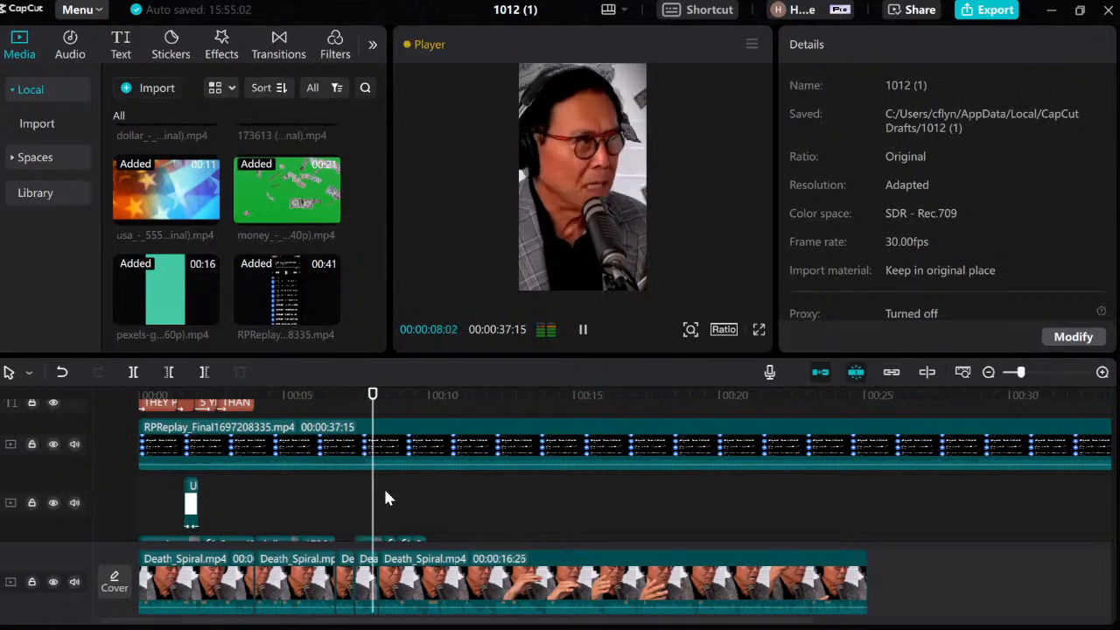
{"action": "left_click_drag", "start_coordinate": [354, 501], "coordinate": [123, 493]}
{"action": "key", "text": "space"}
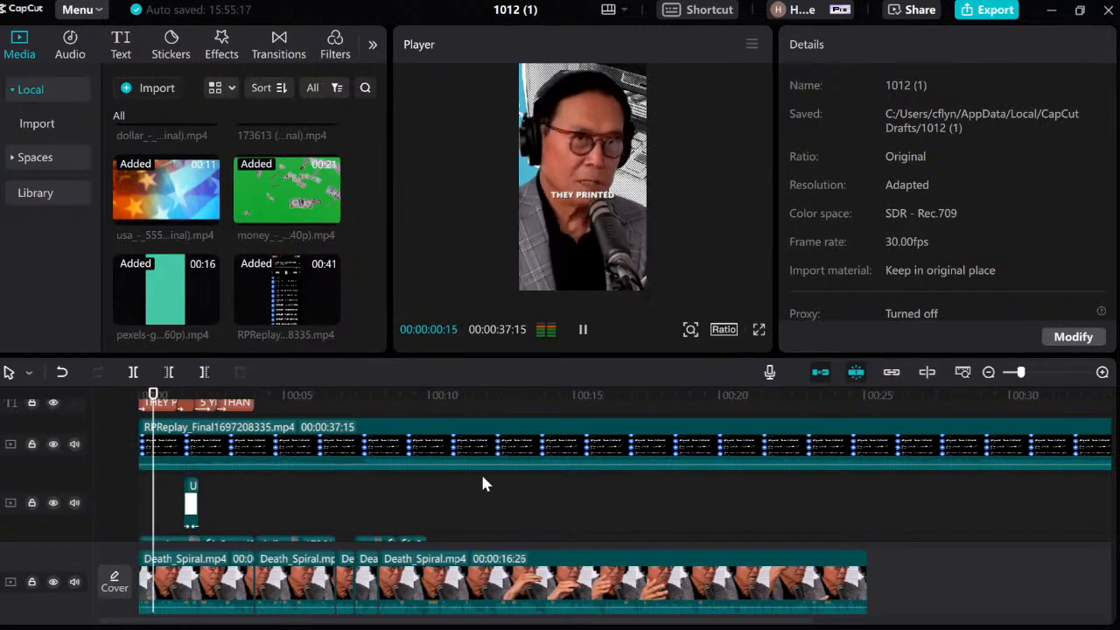
{"action": "left_click_drag", "start_coordinate": [145, 485], "coordinate": [127, 486]}
Step: Raise the RPReplay clip's volume to -4.0 dB and play the opening to check the level
{"action": "left_click", "coordinate": [361, 428]}
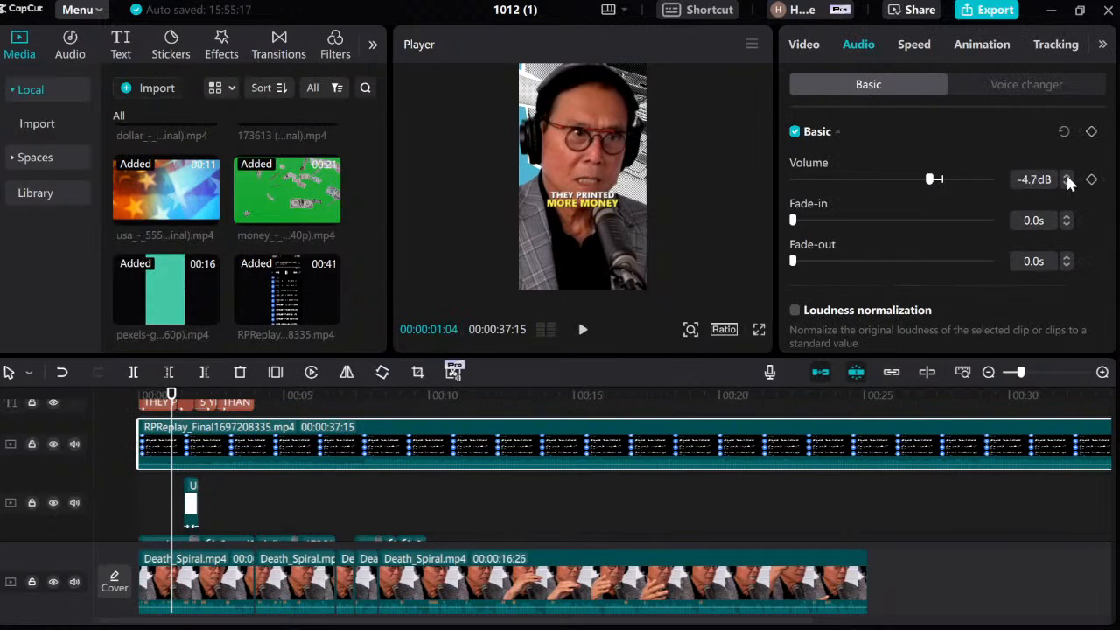
{"action": "left_click_drag", "start_coordinate": [167, 507], "coordinate": [132, 510]}
{"action": "key", "text": "space"}
{"action": "key", "text": "space"}
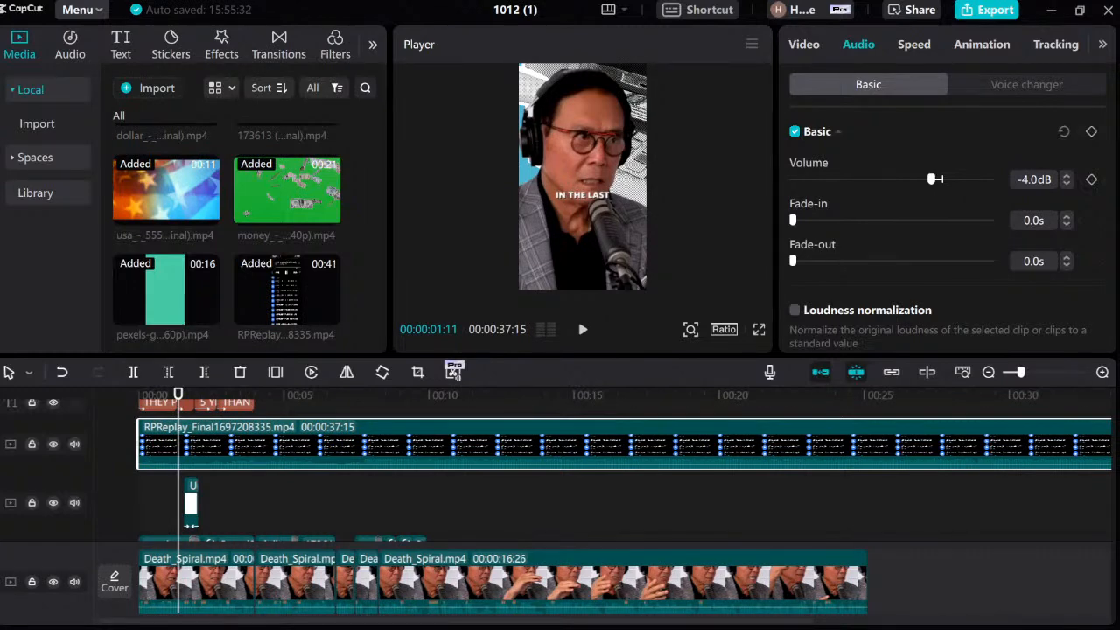
{"action": "left_click", "coordinate": [129, 501]}
{"action": "key", "text": "space"}
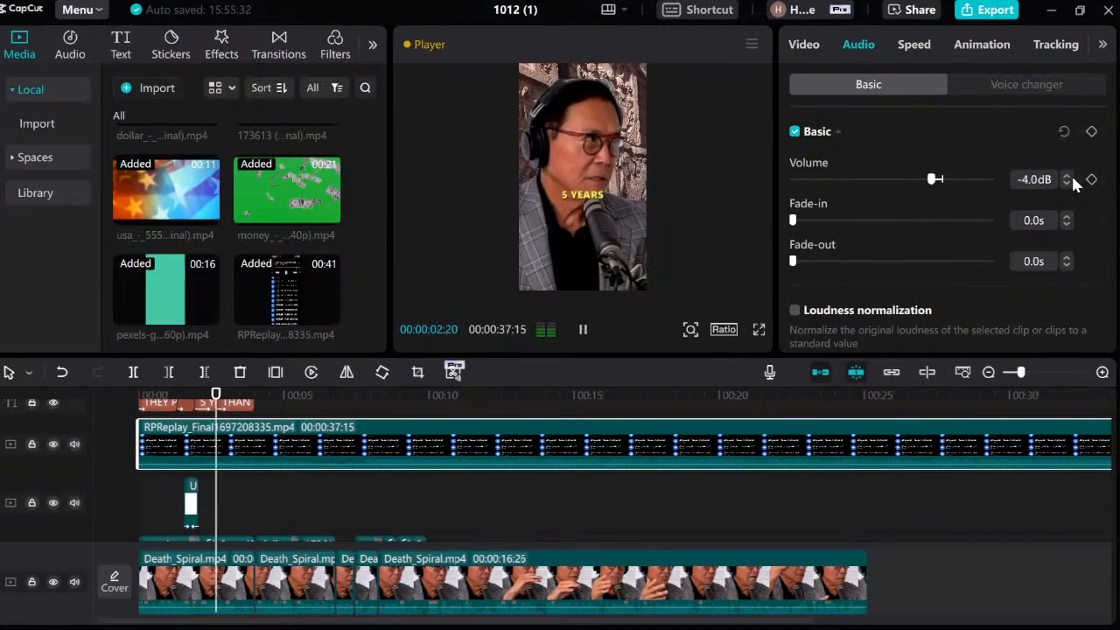
Step: Replay the section from about 4 to 10 seconds to check how the music fits the speech and cuts
{"action": "left_click", "coordinate": [353, 512]}
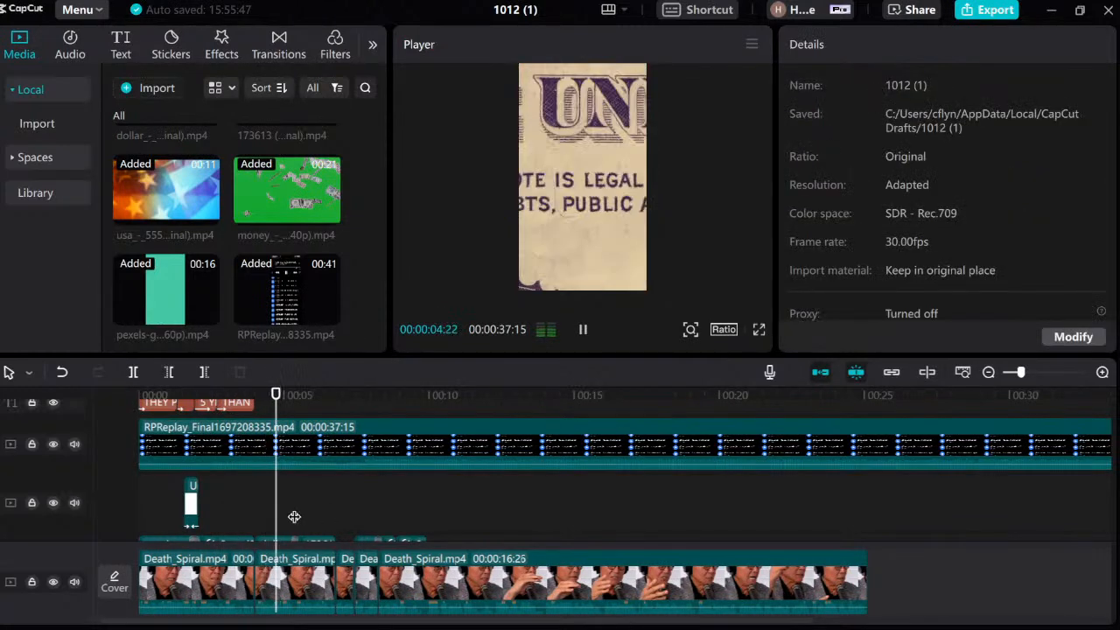
{"action": "key", "text": "space"}
{"action": "left_click", "coordinate": [373, 496]}
{"action": "left_click", "coordinate": [364, 498]}
{"action": "key", "text": "space"}
{"action": "key", "text": "space"}
{"action": "left_click", "coordinate": [352, 500]}
{"action": "key", "text": "space"}
{"action": "left_click", "coordinate": [327, 506]}
{"action": "key", "text": "space"}
{"action": "key", "text": "space"}
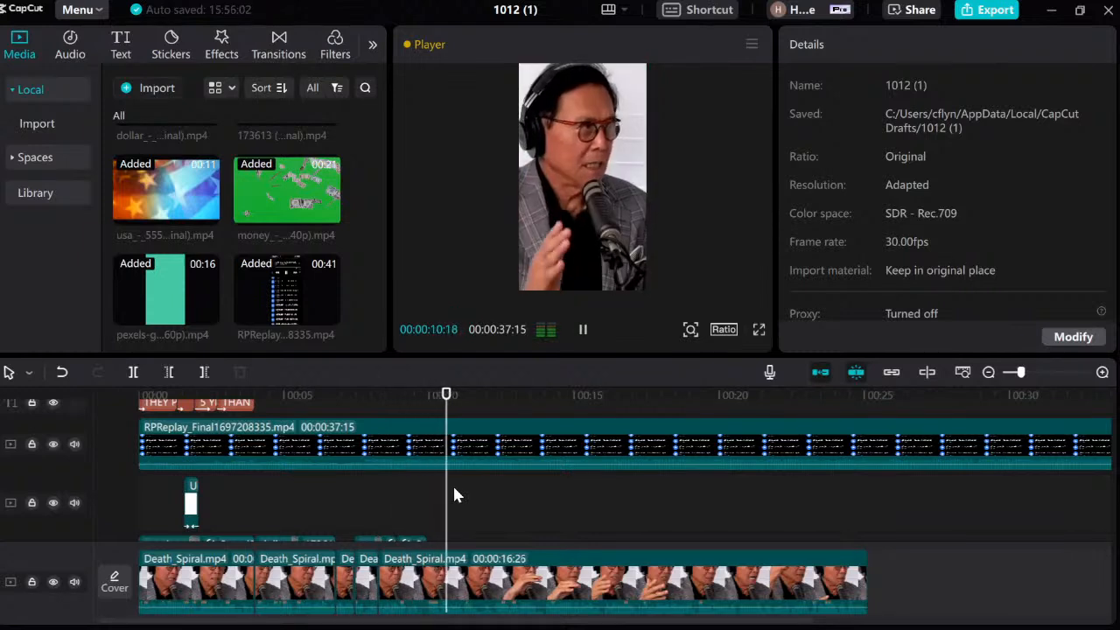
Step: Split the RPReplay clip at 00:00:07:23 and lower the second part's volume to -5.0 dB
{"action": "left_click", "coordinate": [366, 497]}
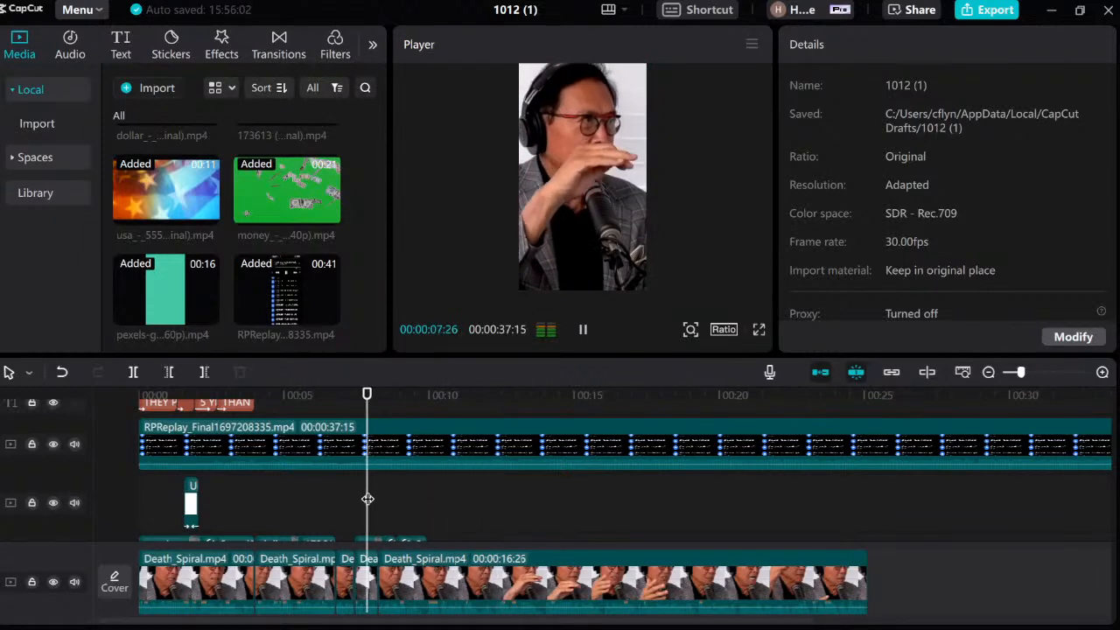
{"action": "left_click", "coordinate": [424, 443]}
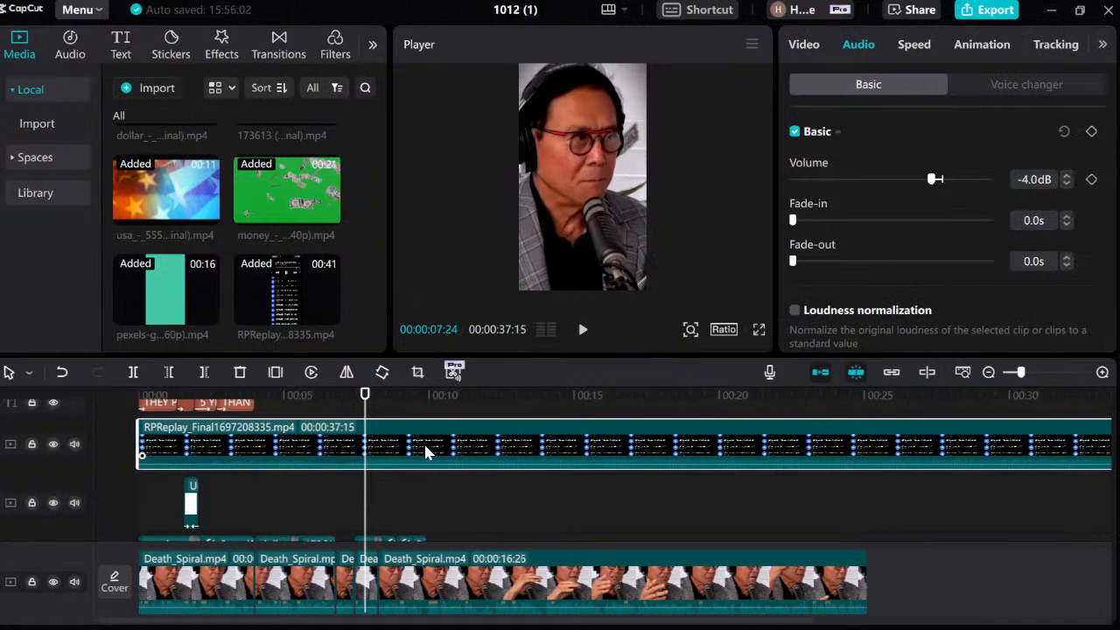
{"action": "key", "text": "ctrl+b"}
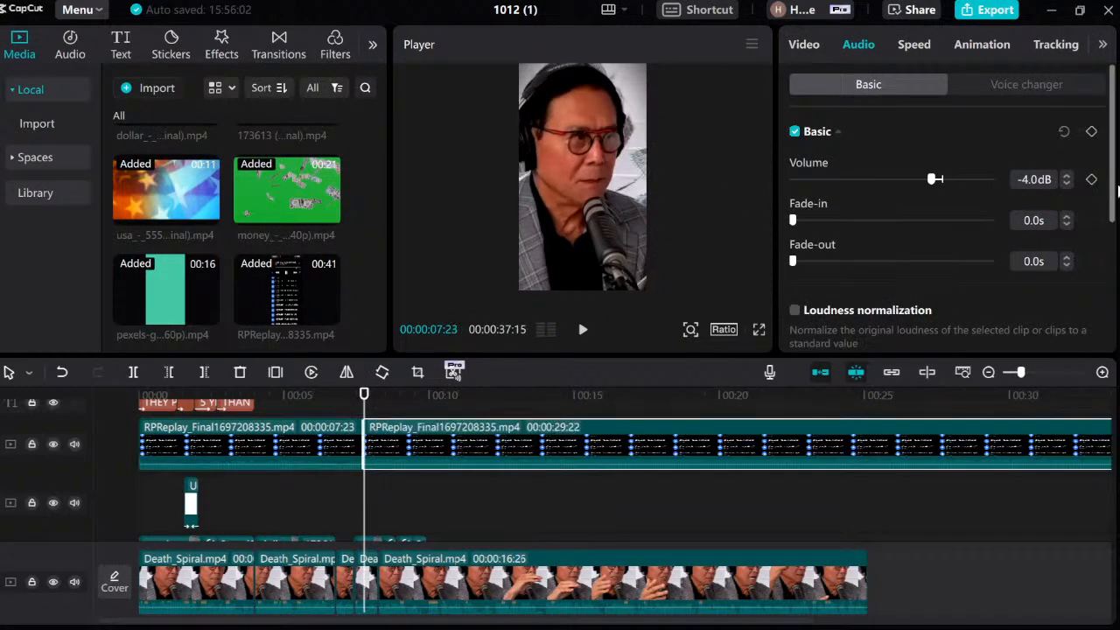
{"action": "left_click_drag", "start_coordinate": [1066, 184], "coordinate": [1066, 183]}
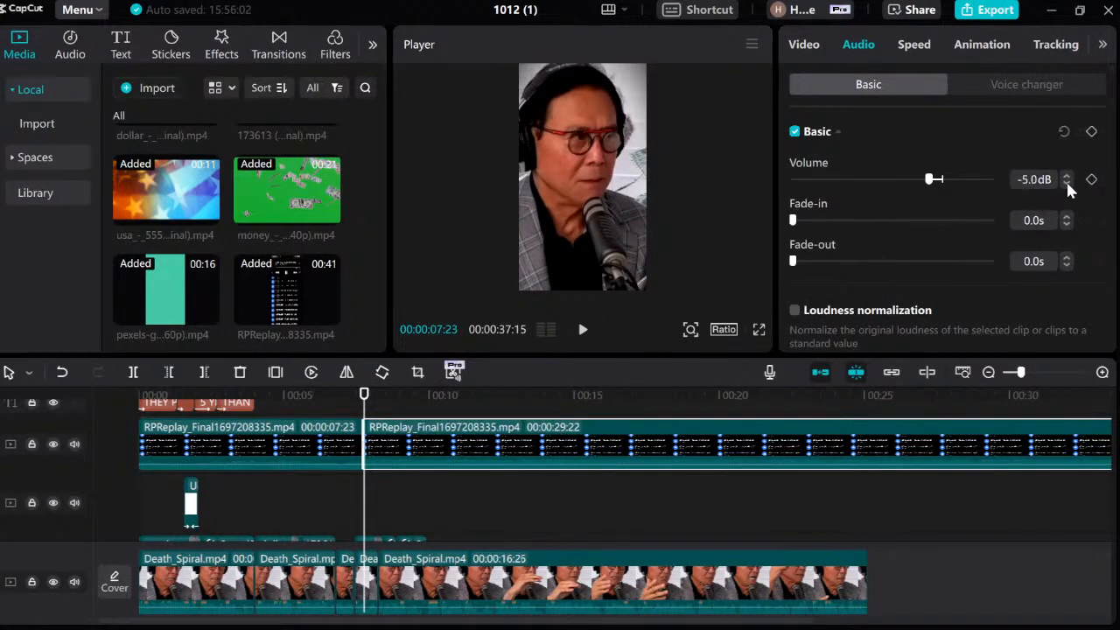
{"action": "key", "text": "space"}
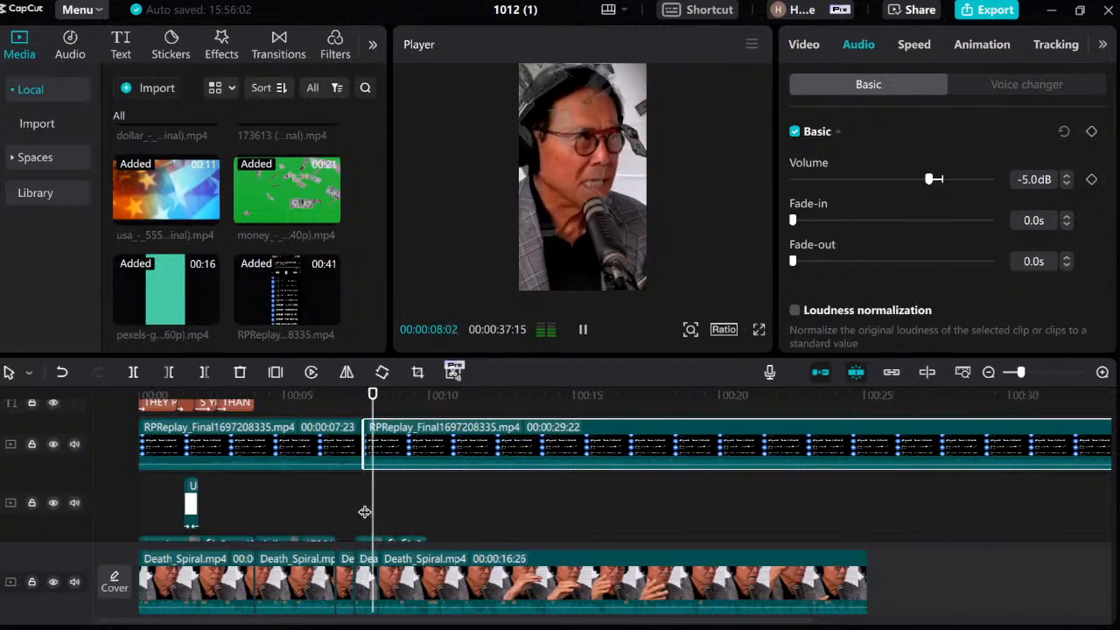
{"action": "key", "text": "space"}
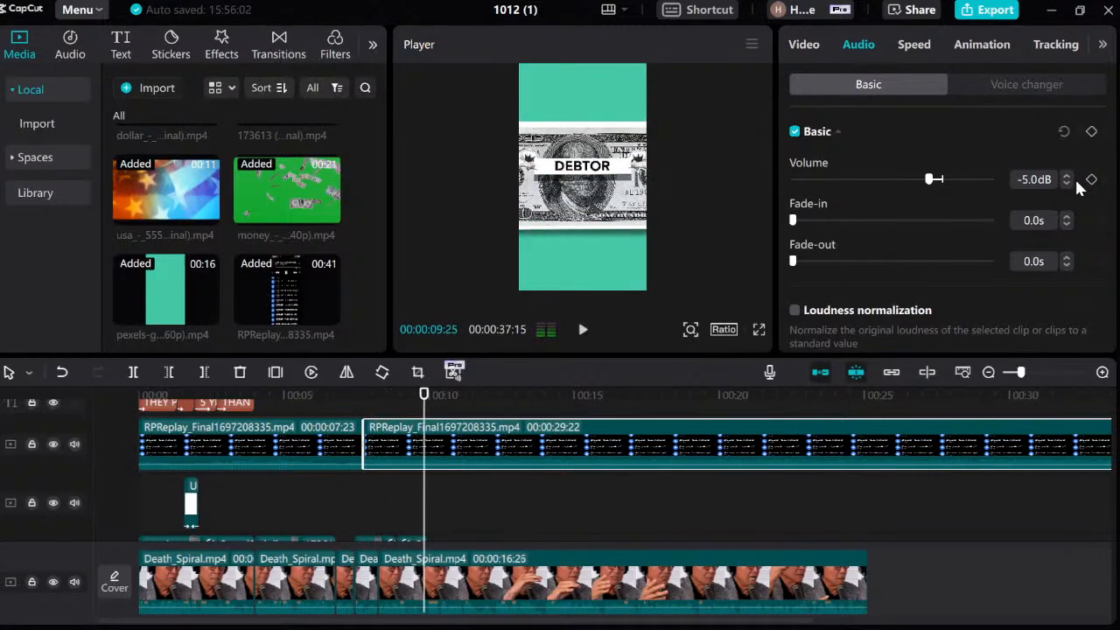
Step: Reduce the second RPReplay part's volume below -5.0 dB and replay the section after the split
{"action": "left_click_drag", "start_coordinate": [1066, 184], "coordinate": [1066, 183]}
{"action": "left_click", "coordinate": [1066, 184]}
{"action": "left_click", "coordinate": [356, 512]}
{"action": "key", "text": "space"}
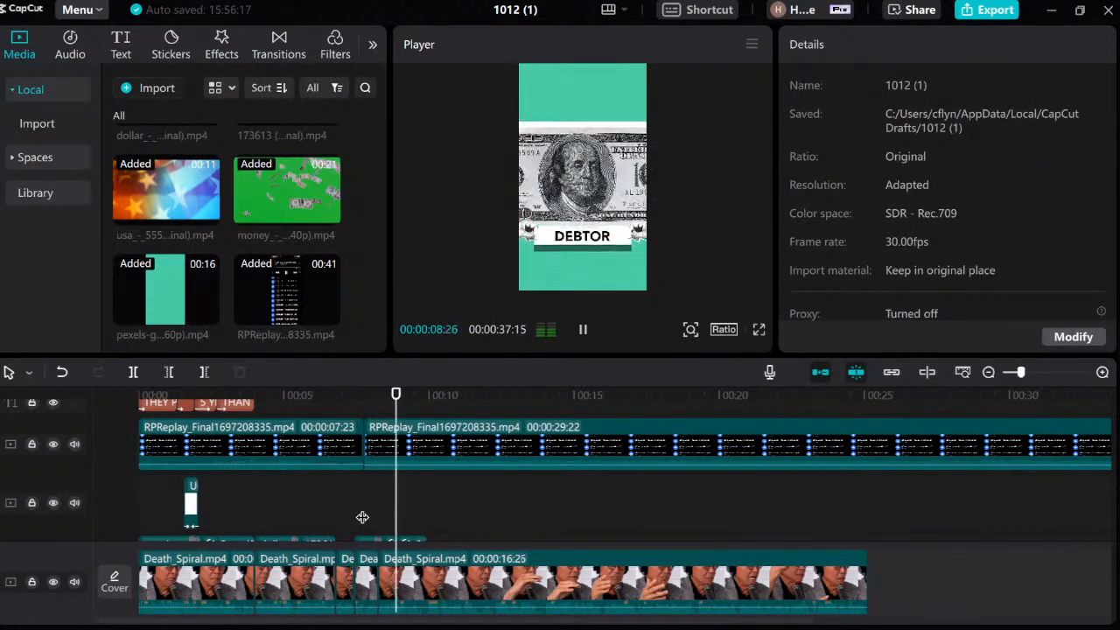
{"action": "key", "text": "space"}
Step: Lower the volume of the second RPReplay part further, fine-tuning it in single steps
{"action": "left_click", "coordinate": [361, 504]}
{"action": "left_click", "coordinate": [438, 449]}
{"action": "double_click", "coordinate": [1068, 182]}
{"action": "triple_click", "coordinate": [1068, 182]}
{"action": "triple_click", "coordinate": [1068, 182]}
{"action": "left_click", "coordinate": [1068, 182]}
{"action": "left_click", "coordinate": [1068, 182]}
{"action": "left_click", "coordinate": [1068, 182]}
{"action": "left_click", "coordinate": [1067, 176]}
Step: Play the edit from the very start to check the music level of the opening
{"action": "left_click", "coordinate": [240, 495]}
{"action": "left_click_drag", "start_coordinate": [241, 495], "coordinate": [95, 483]}
{"action": "key", "text": "space"}
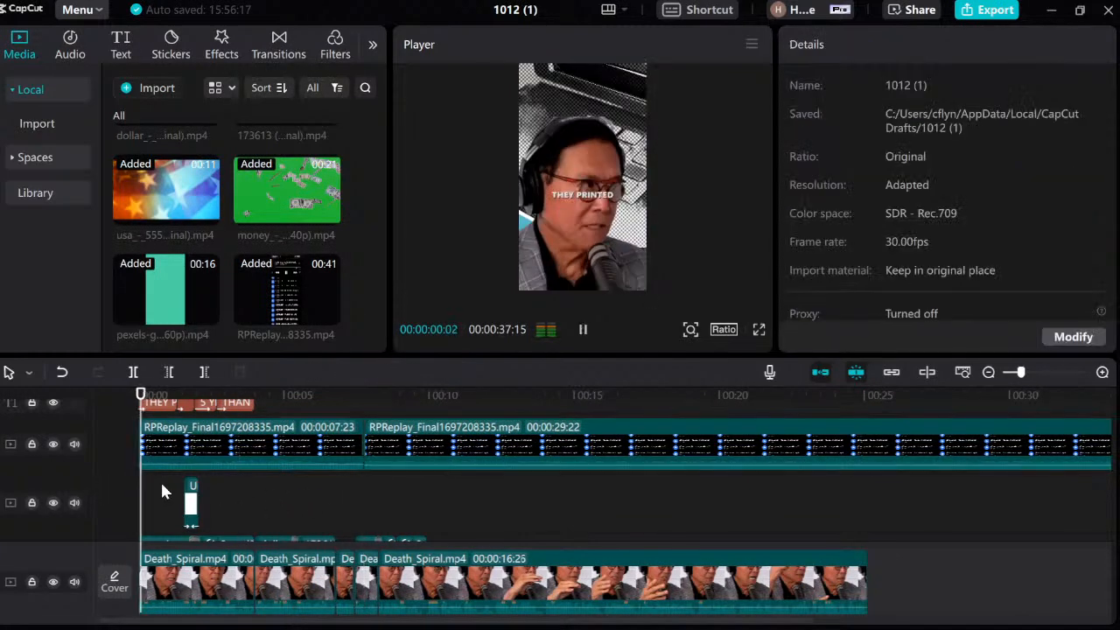
{"action": "left_click_drag", "start_coordinate": [172, 495], "coordinate": [130, 488]}
{"action": "key", "text": "space"}
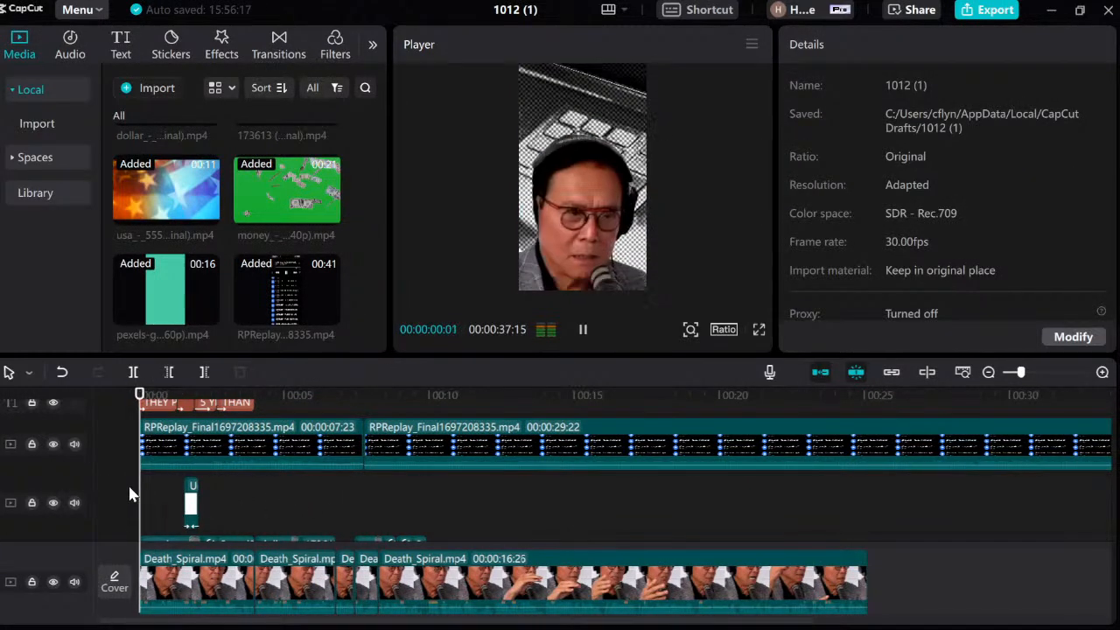
Step: Add an audio fade-in to the first RPReplay part and play the opening from the start
{"action": "left_click", "coordinate": [206, 442]}
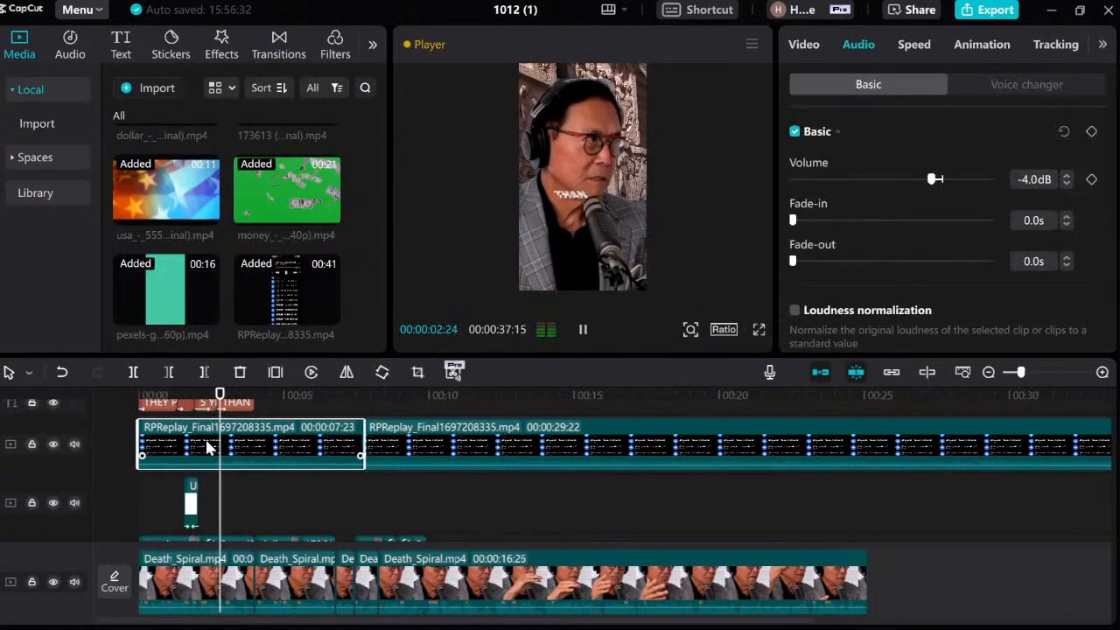
{"action": "key", "text": "space"}
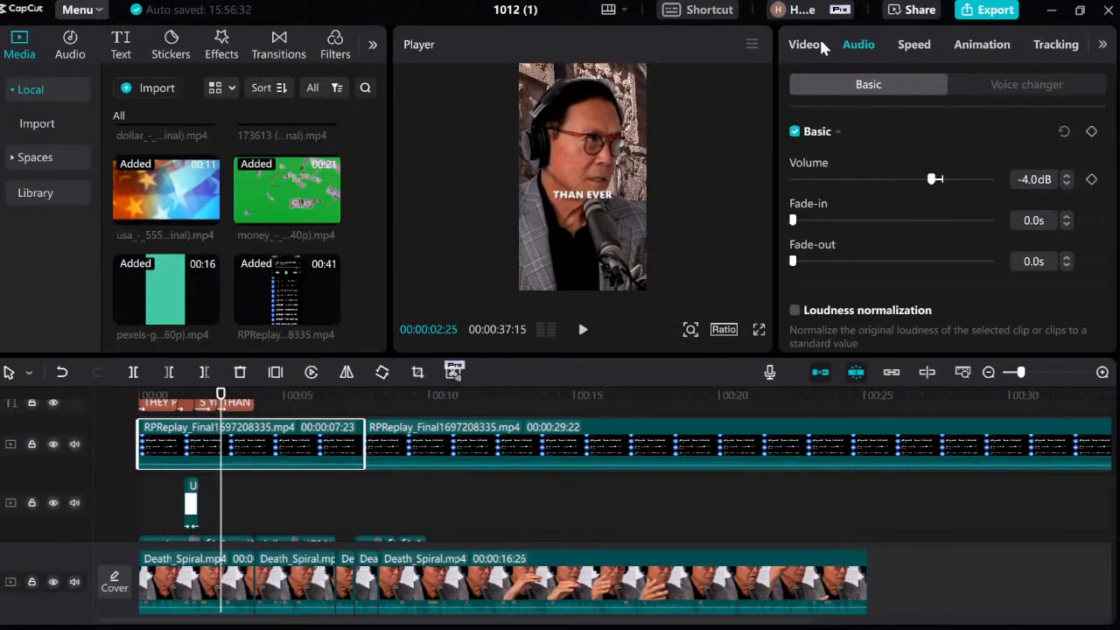
{"action": "scroll", "coordinate": [938, 146], "scroll_direction": "down", "scroll_amount": 3}
{"action": "scroll", "coordinate": [938, 147], "scroll_direction": "up", "scroll_amount": 3}
{"action": "left_click", "coordinate": [802, 45]}
{"action": "left_click", "coordinate": [868, 46]}
{"action": "left_click", "coordinate": [155, 498]}
{"action": "left_click", "coordinate": [123, 498]}
{"action": "key", "text": "space"}
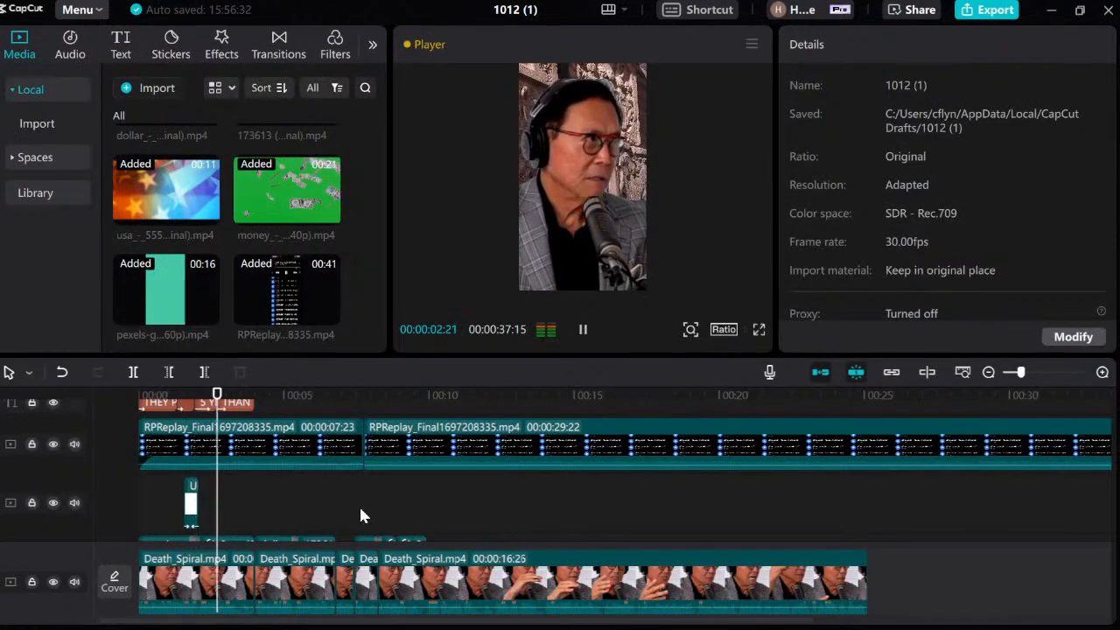
{"action": "key", "text": "space"}
{"action": "key", "text": "space"}
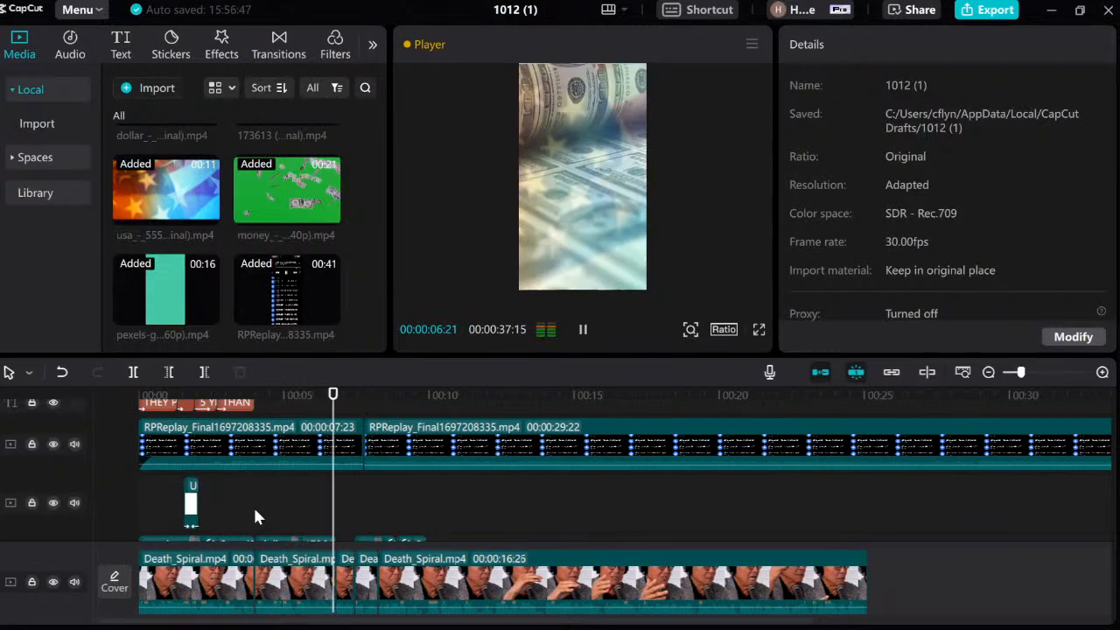
Step: Step frame by frame around 00:00:08:04 to examine the flash between the speaker shot and the next visual
{"action": "left_click", "coordinate": [358, 498]}
{"action": "left_click", "coordinate": [369, 502]}
{"action": "left_click", "coordinate": [378, 505]}
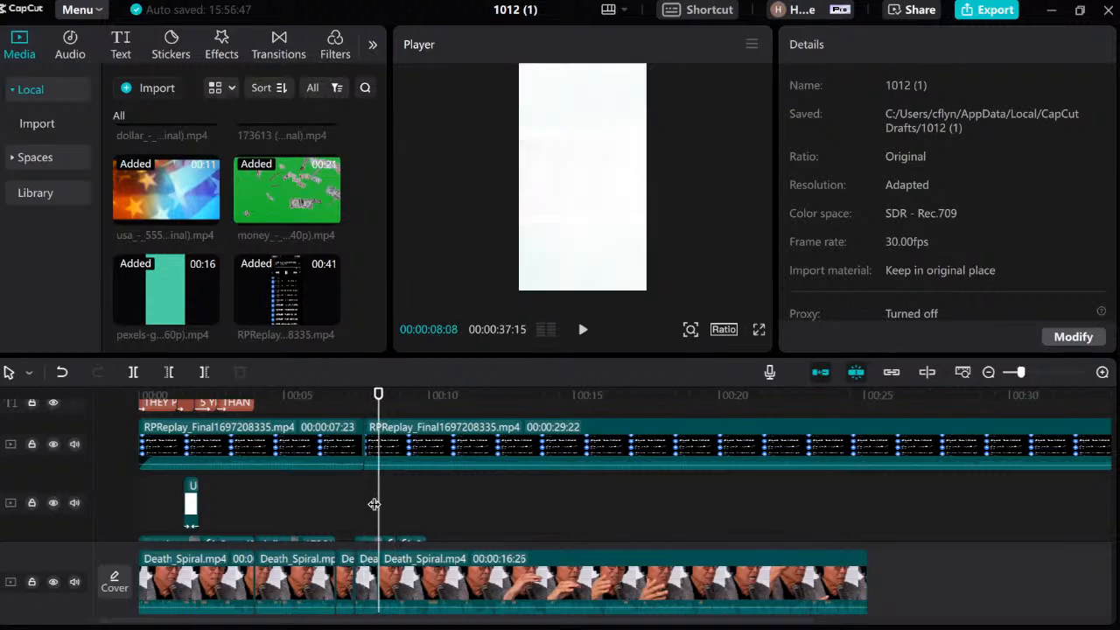
{"action": "left_click", "coordinate": [374, 504]}
{"action": "key", "text": "Left"}
{"action": "key", "text": "Right"}
{"action": "key", "text": "Right"}
{"action": "key", "text": "Right"}
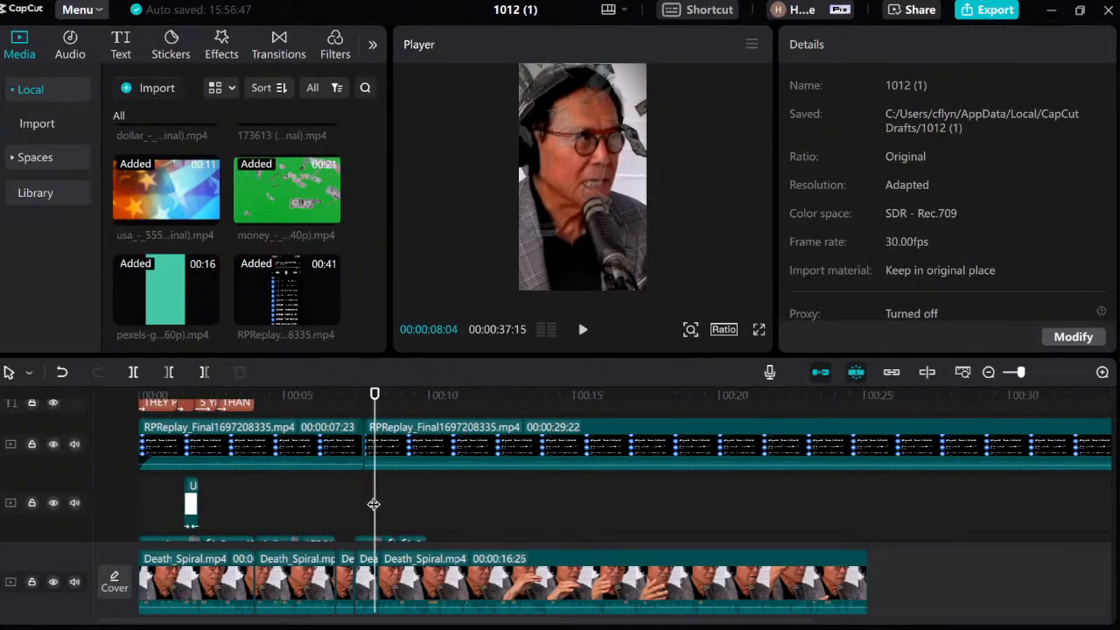
{"action": "key", "text": "Left"}
{"action": "key", "text": "Left"}
{"action": "key", "text": "Left"}
{"action": "key", "text": "Left"}
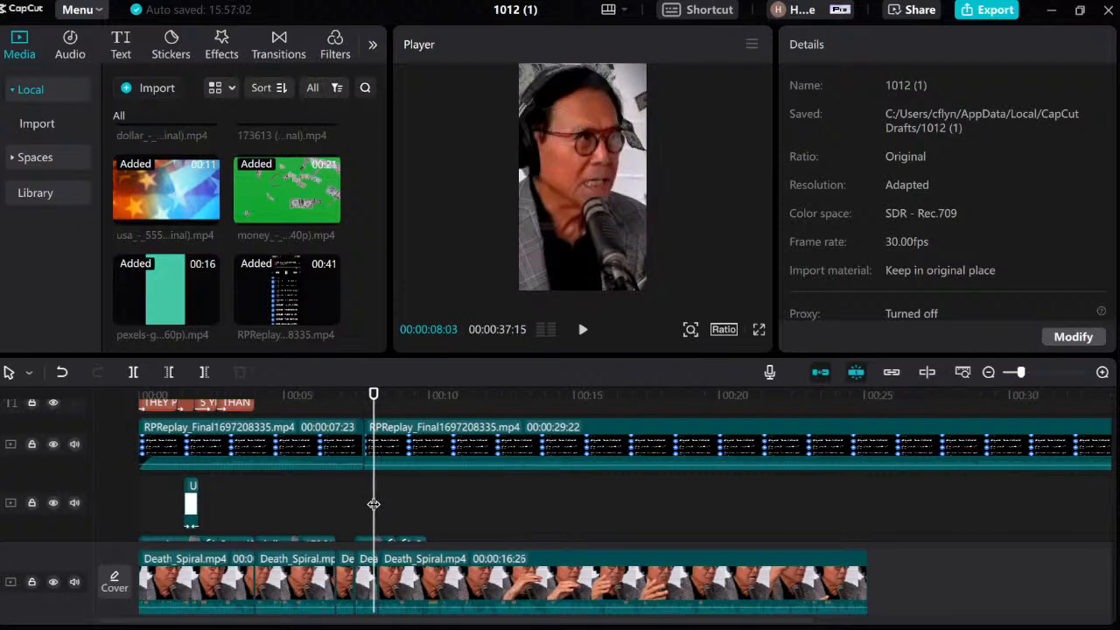
{"action": "key", "text": "Right"}
{"action": "key", "text": "Right"}
{"action": "key", "text": "Right"}
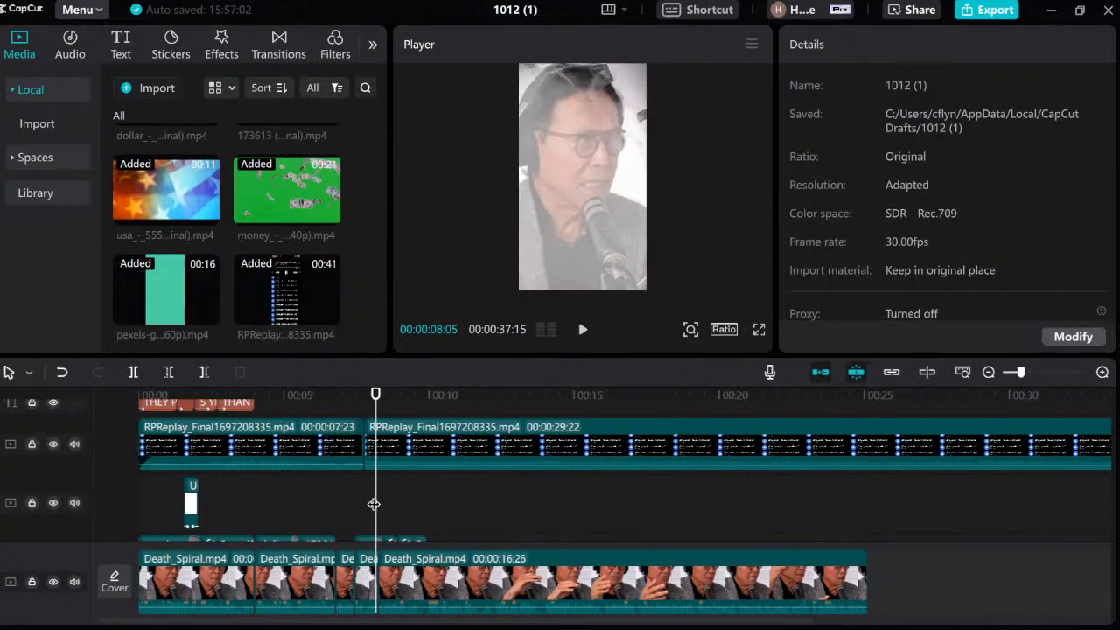
{"action": "key", "text": "Left"}
{"action": "key", "text": "Left"}
{"action": "key", "text": "Left"}
{"action": "key", "text": "Right"}
{"action": "key", "text": "Right"}
{"action": "key", "text": "Right"}
{"action": "key", "text": "Left"}
{"action": "key", "text": "Left"}
{"action": "key", "text": "Left"}
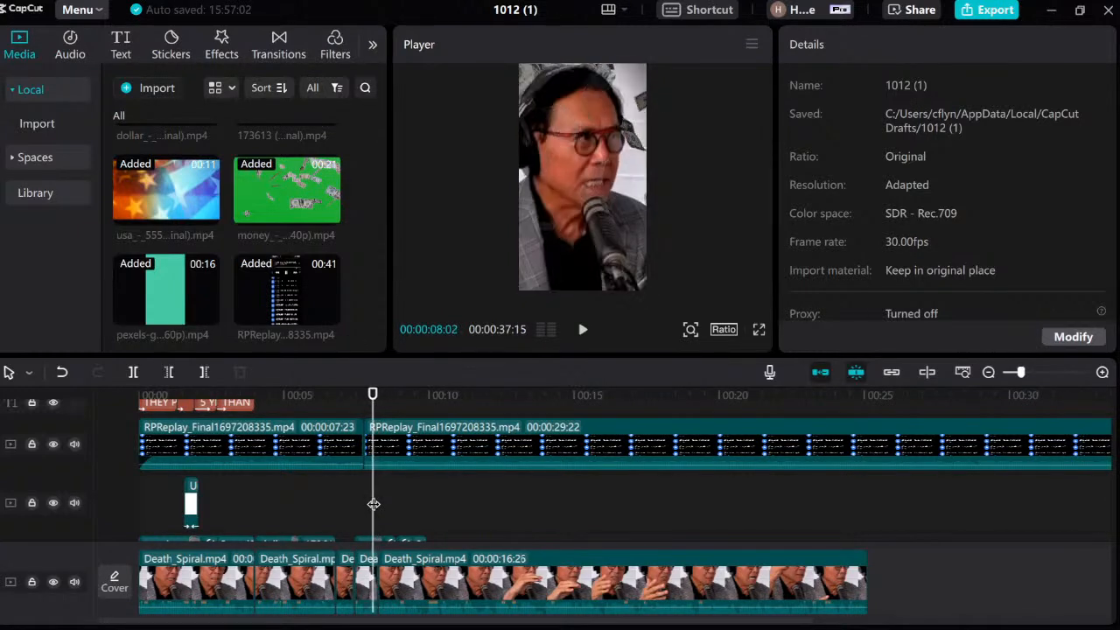
{"action": "key", "text": "Right"}
{"action": "key", "text": "Right"}
{"action": "key", "text": "Right"}
{"action": "key", "text": "Right"}
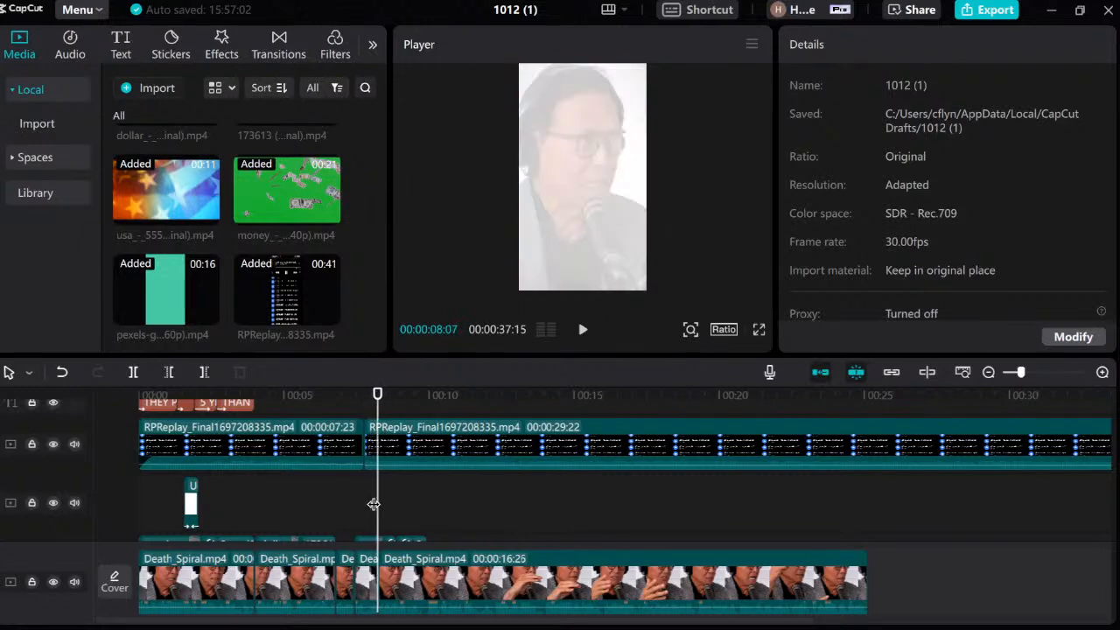
Step: Replay the section from about 7 to 11 seconds to check the effects against the music
{"action": "left_click", "coordinate": [352, 492]}
{"action": "key", "text": "space"}
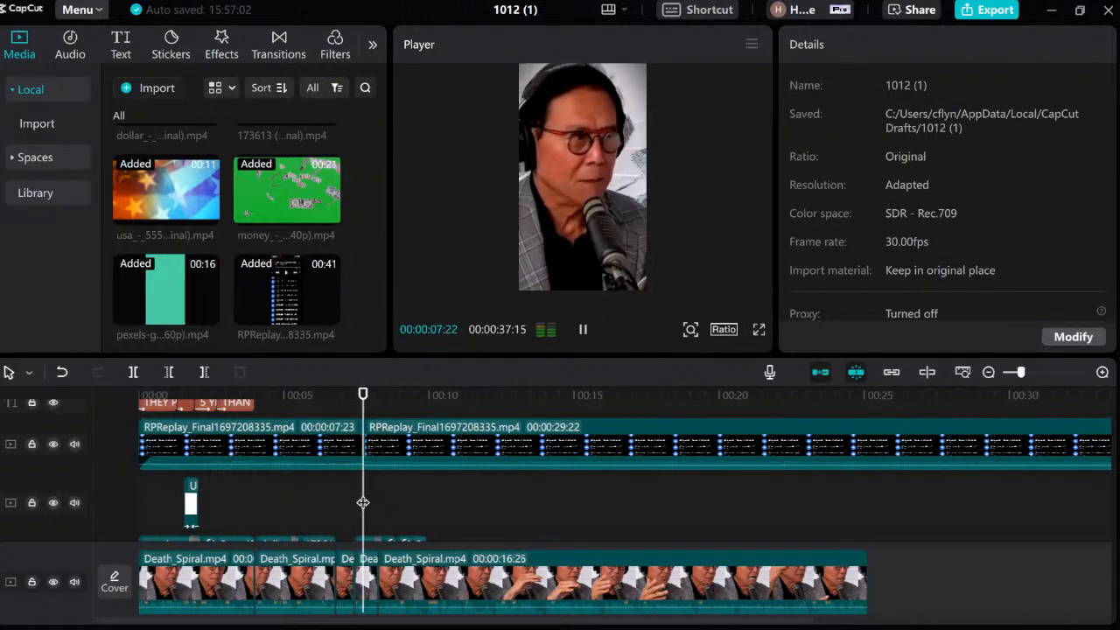
{"action": "left_click", "coordinate": [378, 495]}
{"action": "key", "text": "space"}
{"action": "key", "text": "space"}
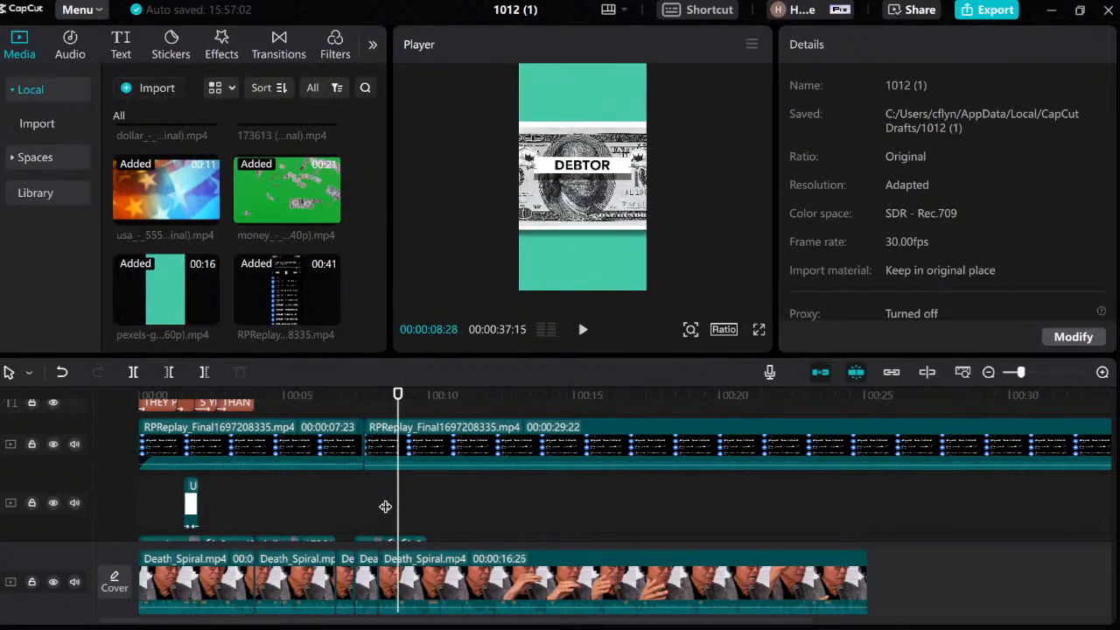
{"action": "key", "text": "space"}
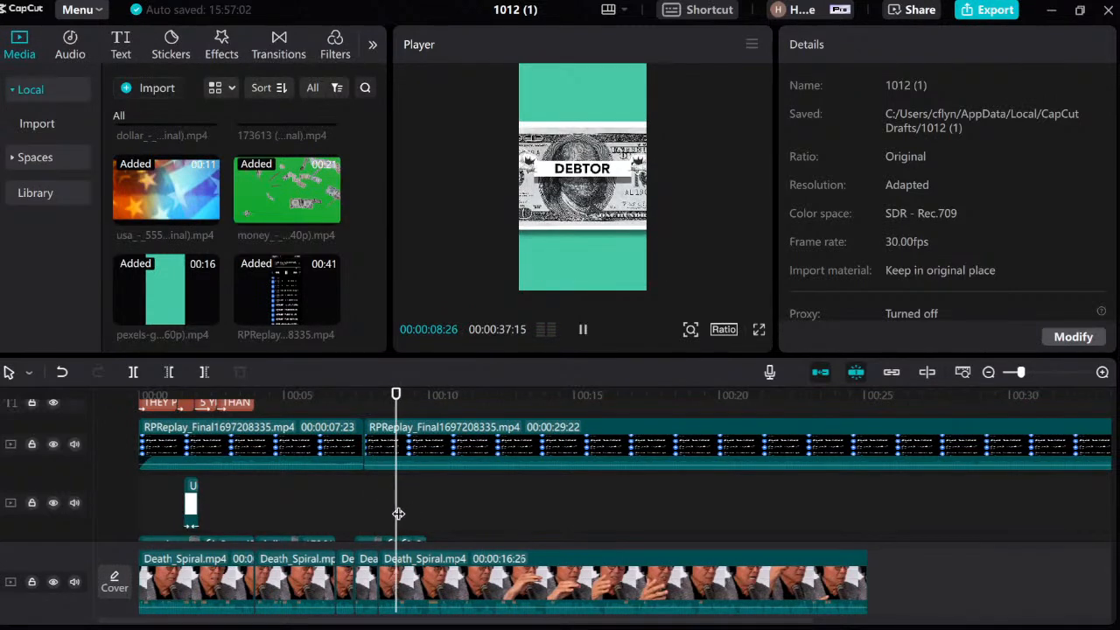
{"action": "left_click", "coordinate": [427, 501]}
{"action": "key", "text": "space"}
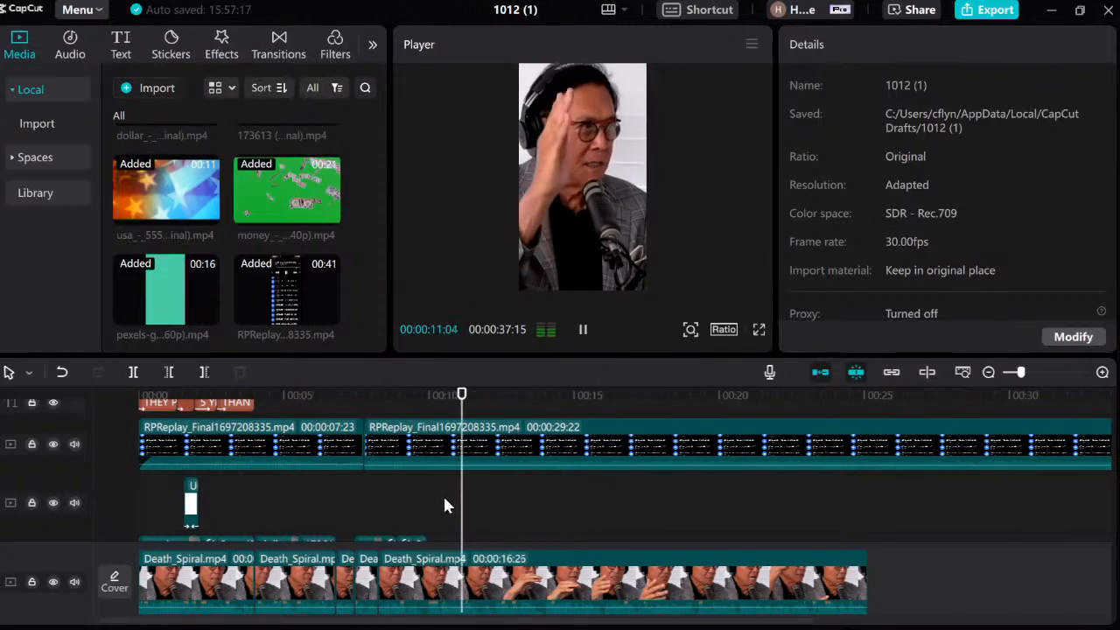
{"action": "key", "text": "space"}
Step: Bring in the analysis_-_88697 (Original).mp4 clip and place it on the overlay track at 00:00:09:28
{"action": "scroll", "coordinate": [452, 500], "scroll_direction": "up", "scroll_amount": 1}
{"action": "scroll", "coordinate": [450, 497], "scroll_direction": "down", "scroll_amount": 2}
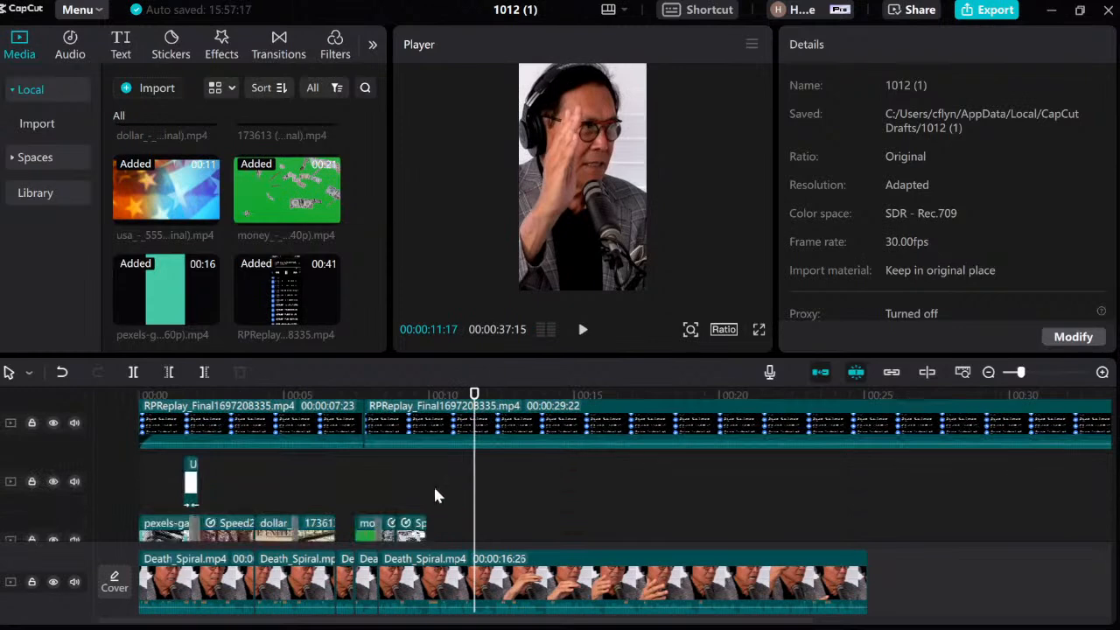
{"action": "left_click", "coordinate": [428, 492]}
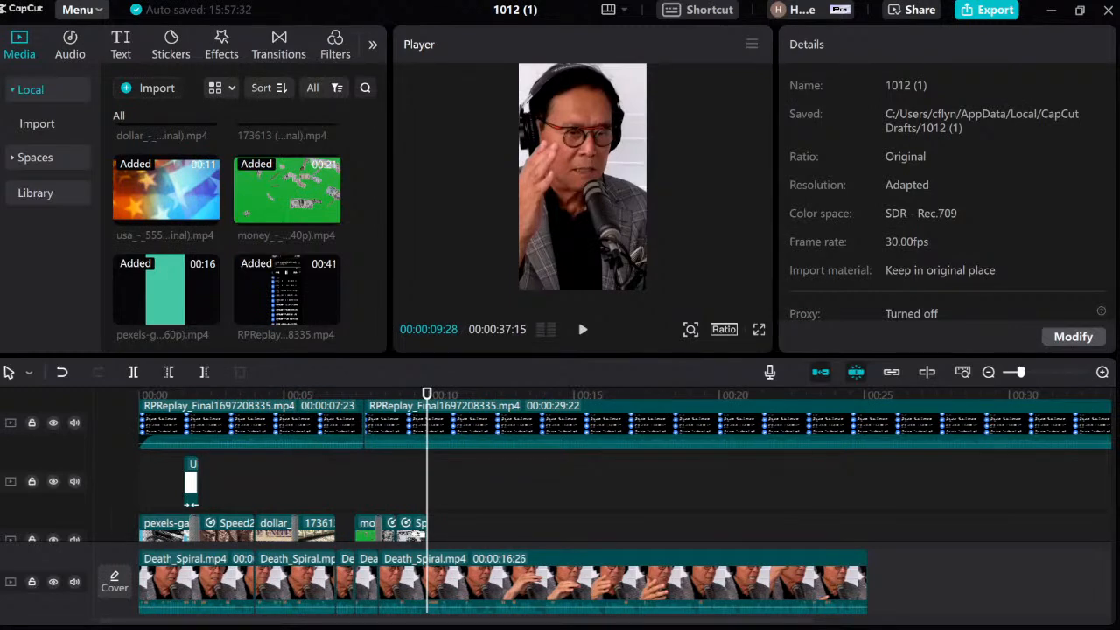
{"action": "double_click", "coordinate": [302, 330]}
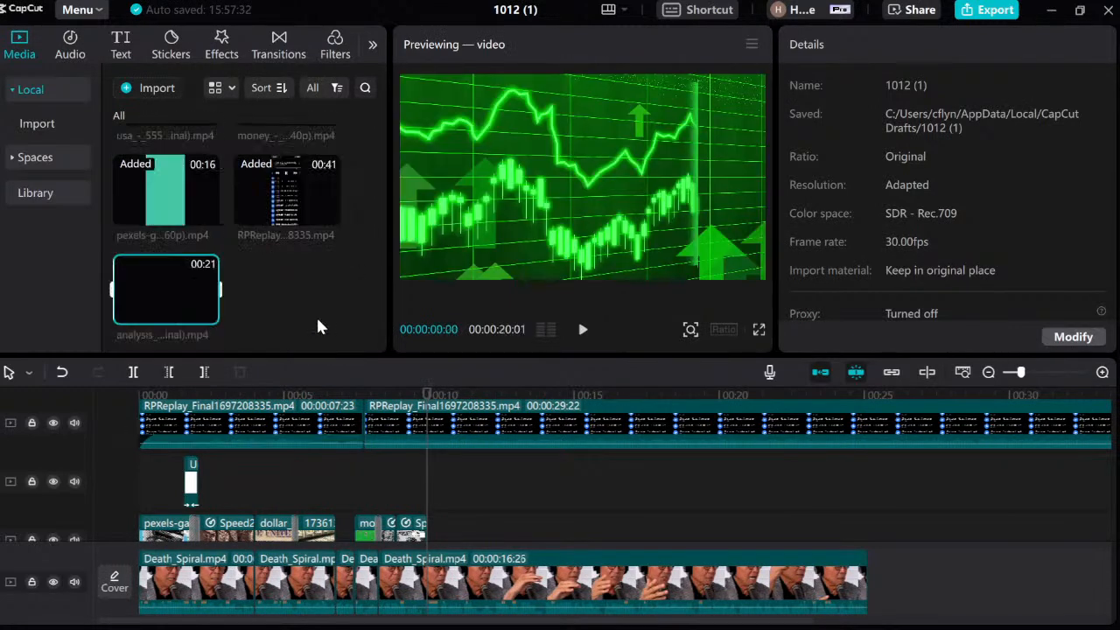
{"action": "left_click_drag", "start_coordinate": [159, 293], "coordinate": [430, 530]}
{"action": "left_click", "coordinate": [415, 521]}
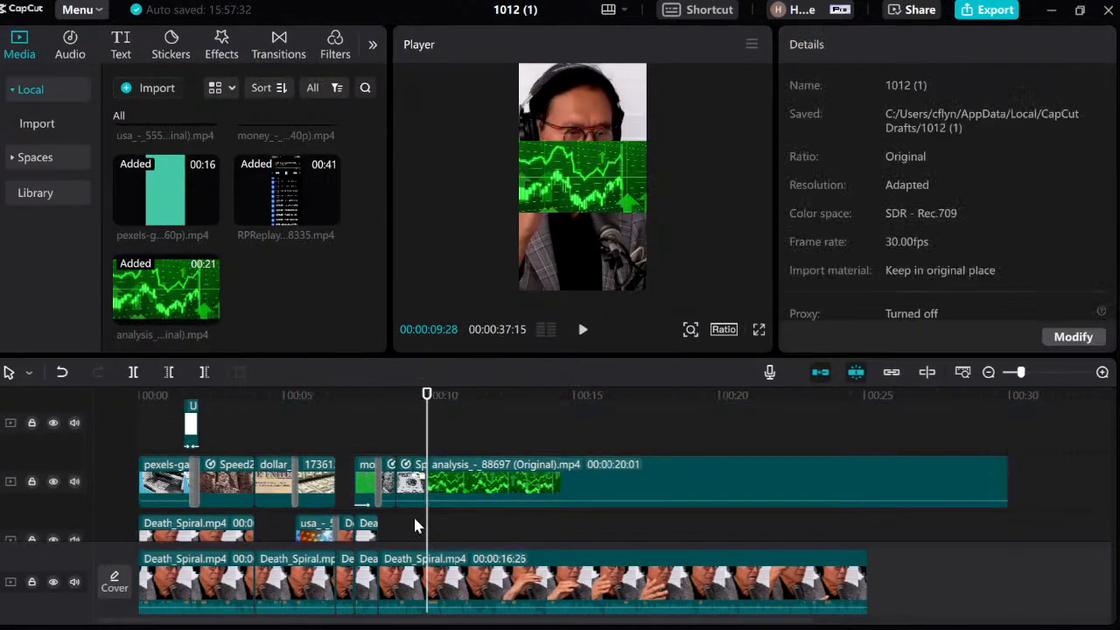
Step: Enlarge the analysis clip until it fills the vertical frame and play it back with the speech
{"action": "left_click", "coordinate": [408, 520]}
{"action": "key", "text": "space"}
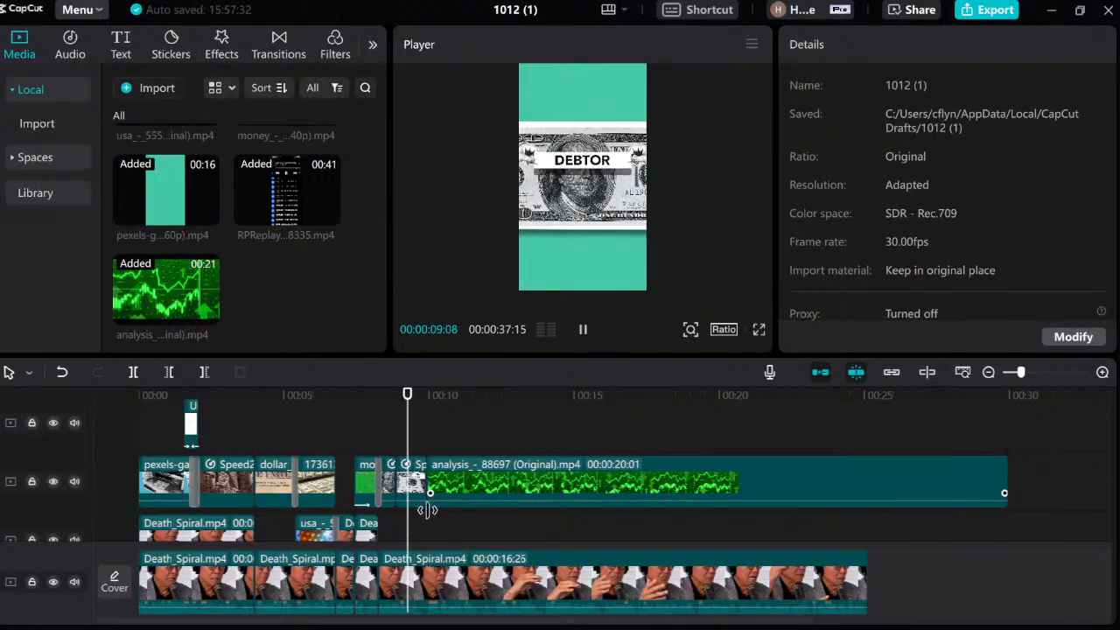
{"action": "left_click", "coordinate": [426, 499]}
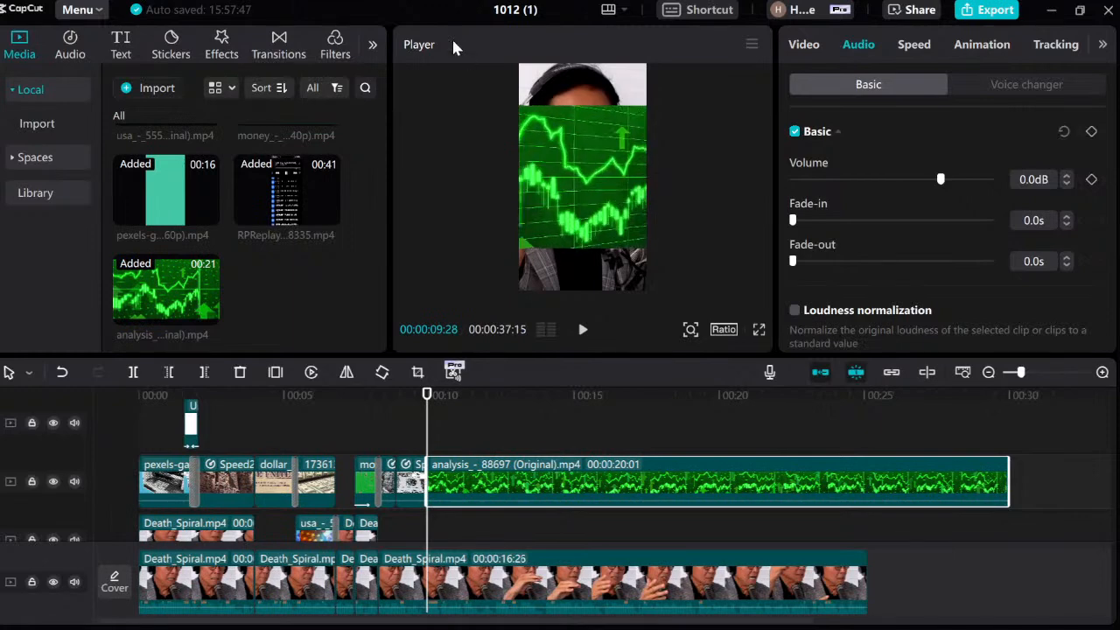
{"action": "key", "text": "space"}
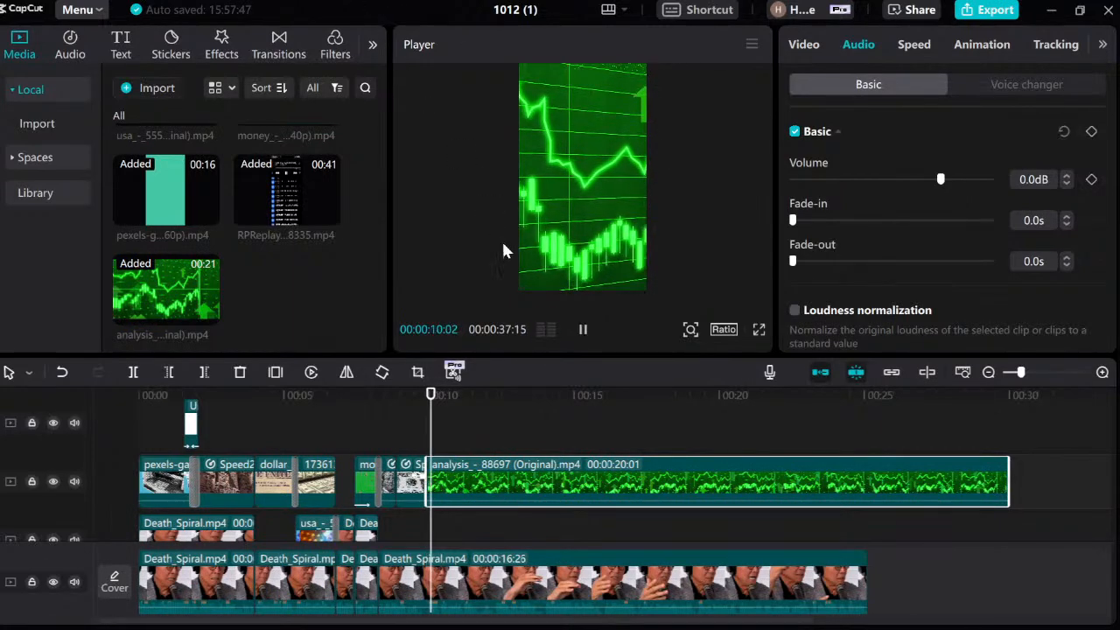
{"action": "key", "text": "space"}
{"action": "key", "text": "space"}
{"action": "key", "text": "space"}
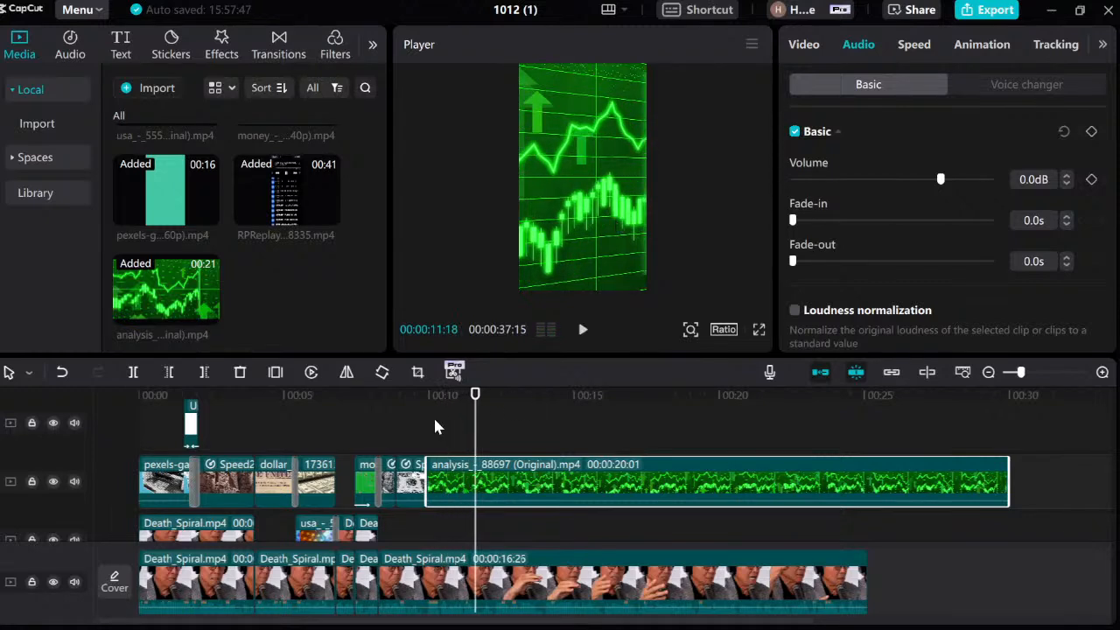
{"action": "left_click", "coordinate": [437, 427]}
{"action": "key", "text": "space"}
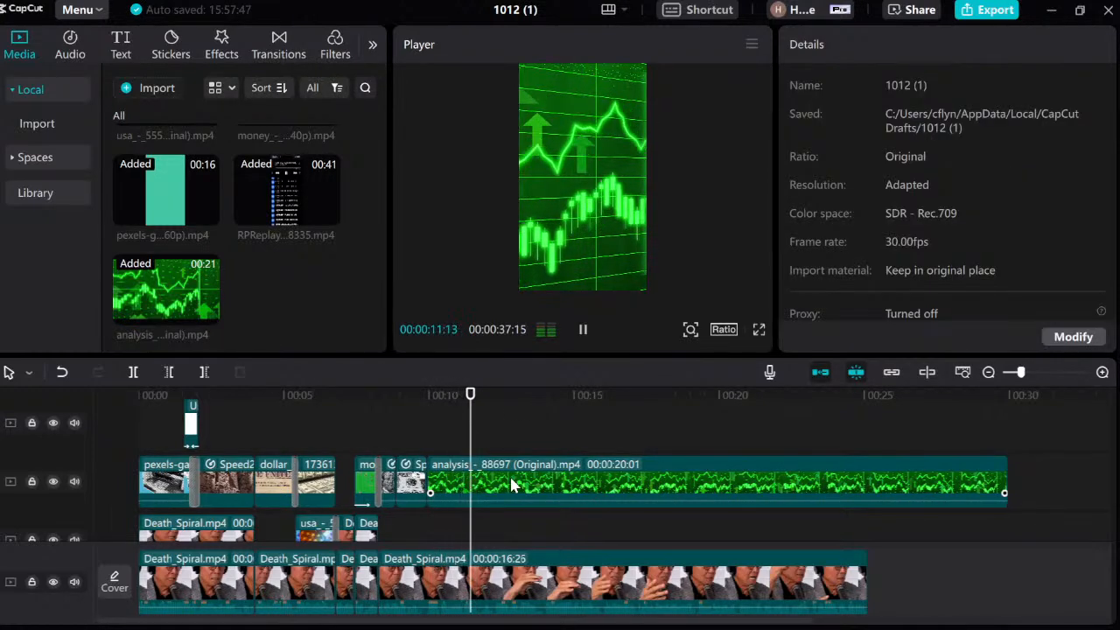
Step: Split the last Death_Spiral clip on the main track at 00:00:09:28 and play on from the cut
{"action": "left_click", "coordinate": [429, 437]}
{"action": "left_click", "coordinate": [462, 471]}
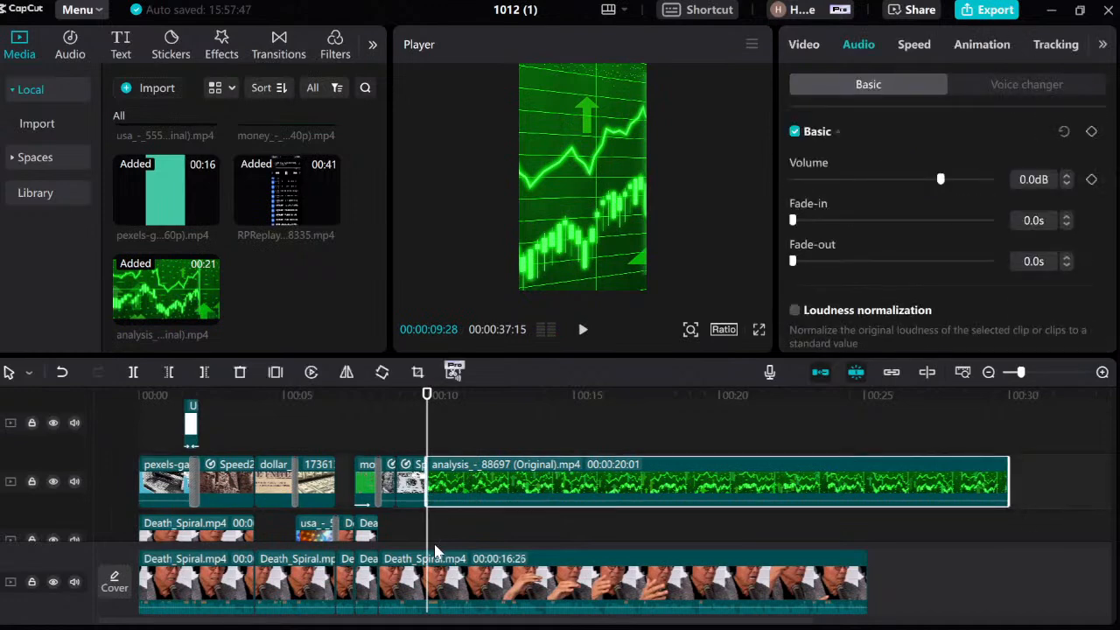
{"action": "left_click", "coordinate": [446, 569]}
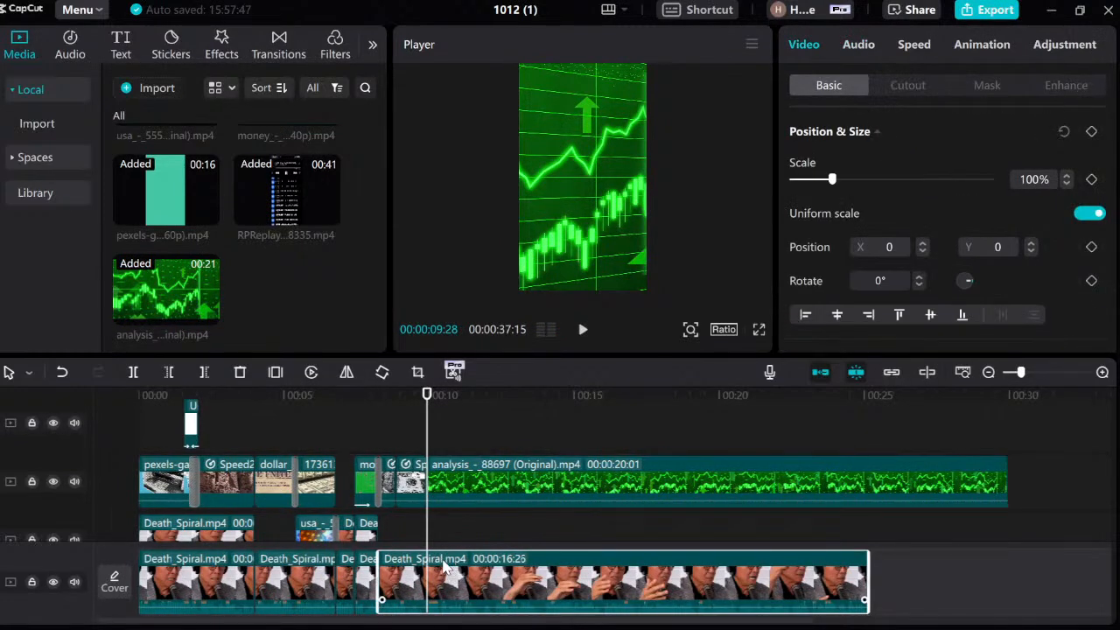
{"action": "key", "text": "ctrl+b"}
{"action": "key", "text": "space"}
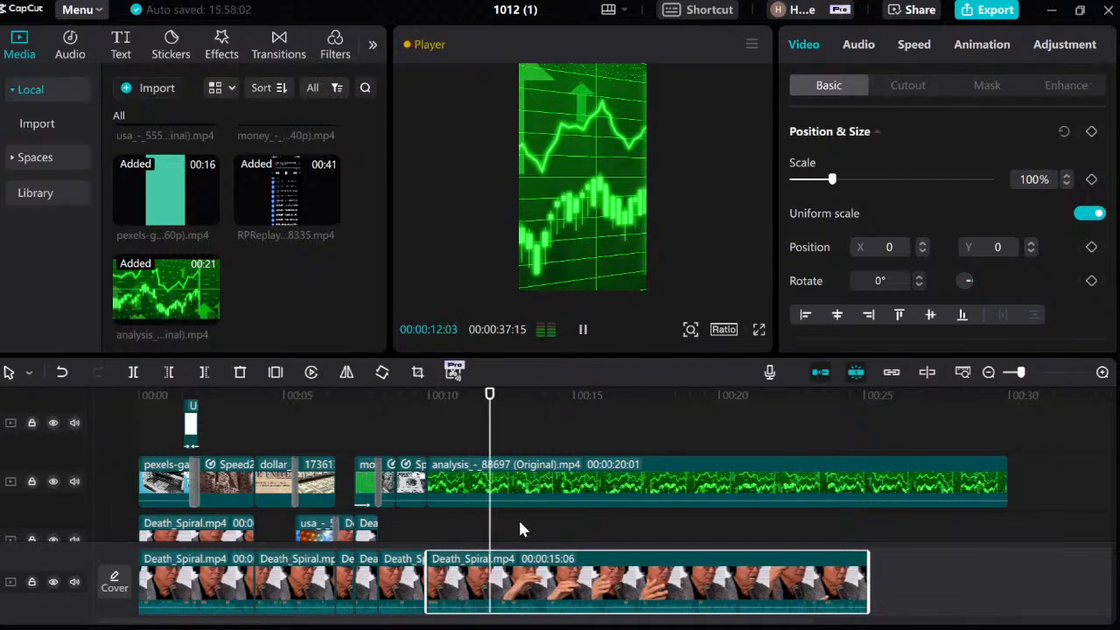
Step: Find the end of the phrase by playback and split the last Death_Spiral clip on the main track at 00:00:12:08
{"action": "key", "text": "space"}
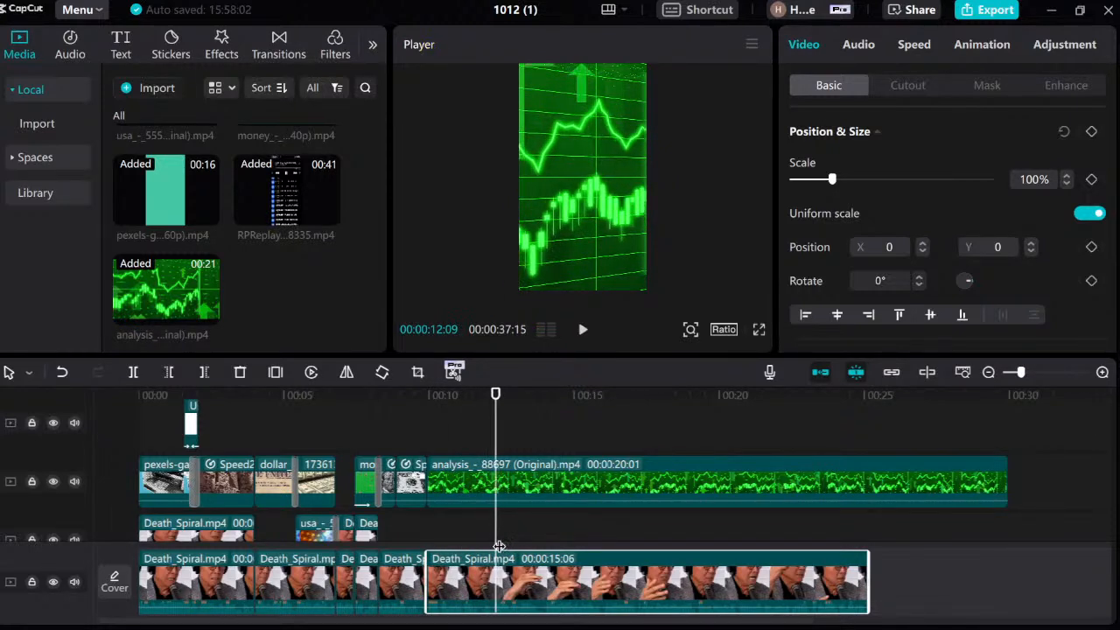
{"action": "key", "text": "space"}
{"action": "key", "text": "space"}
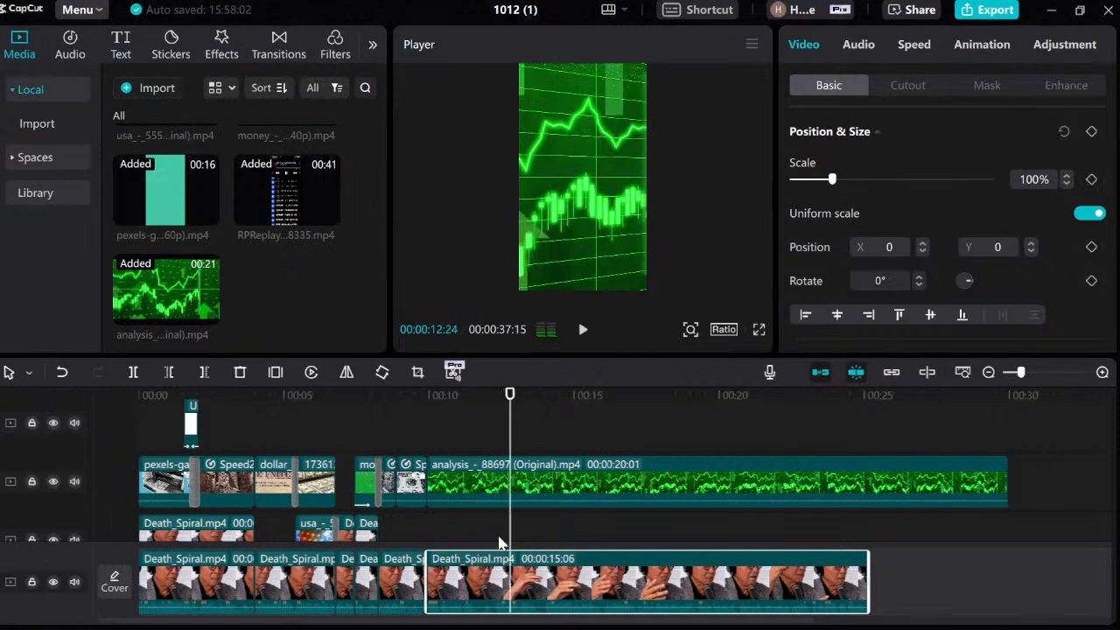
{"action": "left_click", "coordinate": [501, 542]}
{"action": "key", "text": "space"}
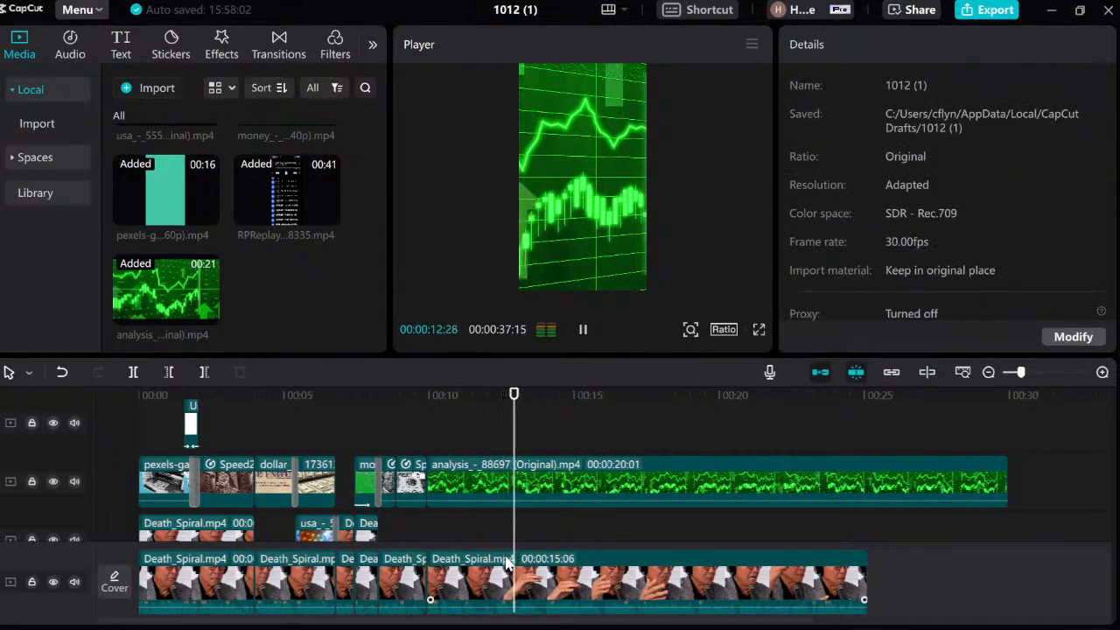
{"action": "key", "text": "space"}
{"action": "left_click", "coordinate": [491, 540]}
{"action": "key", "text": "space"}
{"action": "key", "text": "space"}
{"action": "left_click", "coordinate": [494, 545]}
{"action": "left_click", "coordinate": [502, 569]}
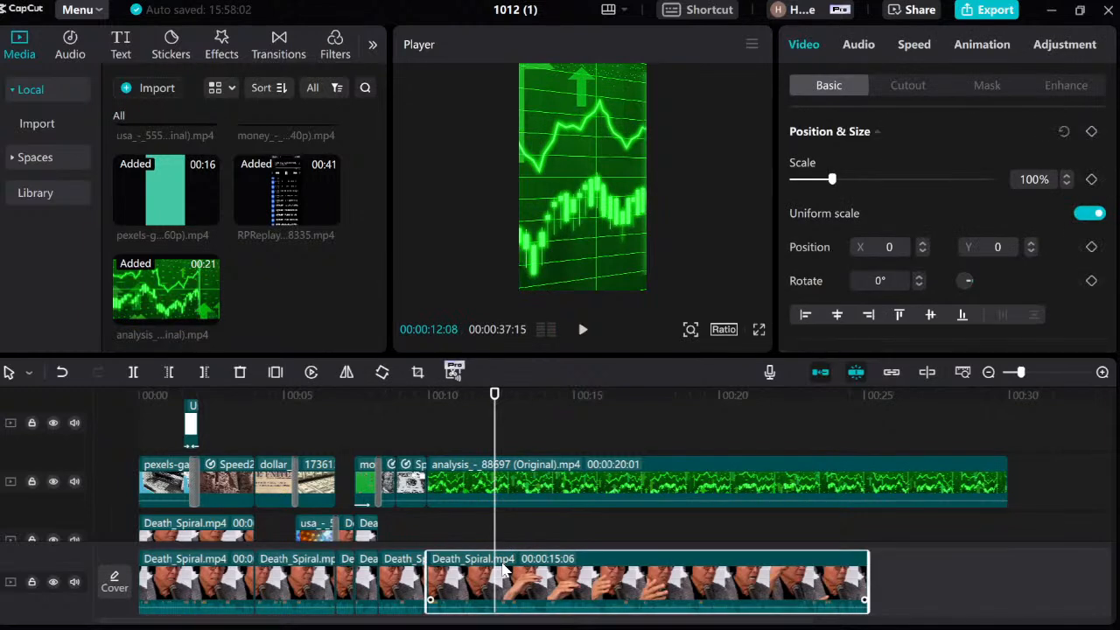
{"action": "key", "text": "ctrl+b"}
Step: Cut the analysis clip on the overlay track at 00:00:12:08 and delete the part after the cut
{"action": "left_click", "coordinate": [428, 549]}
{"action": "scroll", "coordinate": [455, 543], "scroll_direction": "down", "scroll_amount": 1}
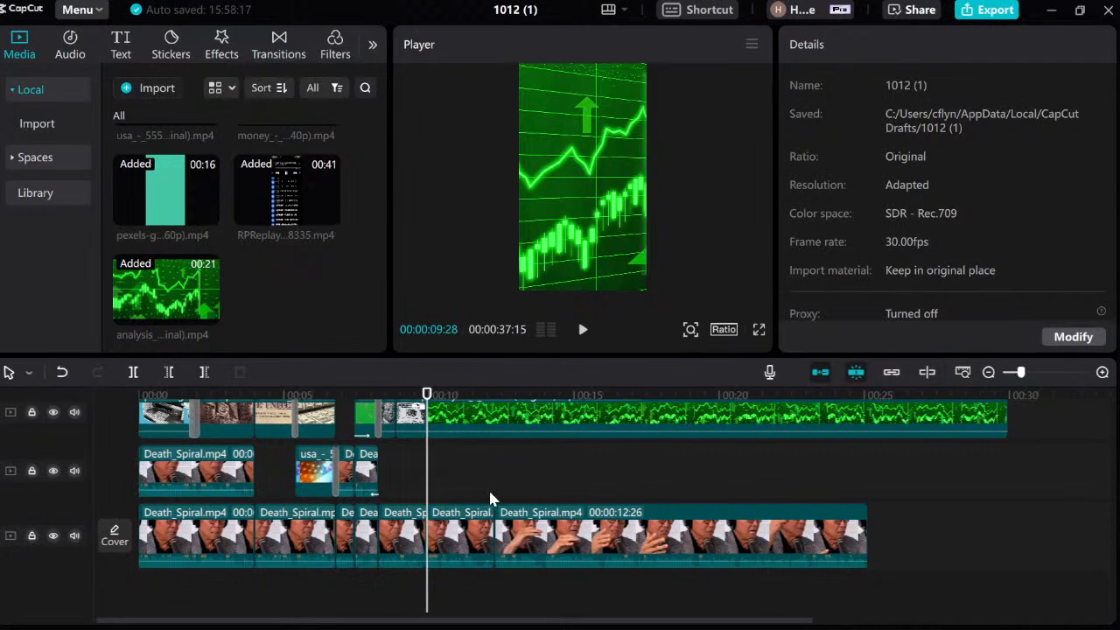
{"action": "left_click", "coordinate": [492, 500]}
{"action": "left_click", "coordinate": [501, 430]}
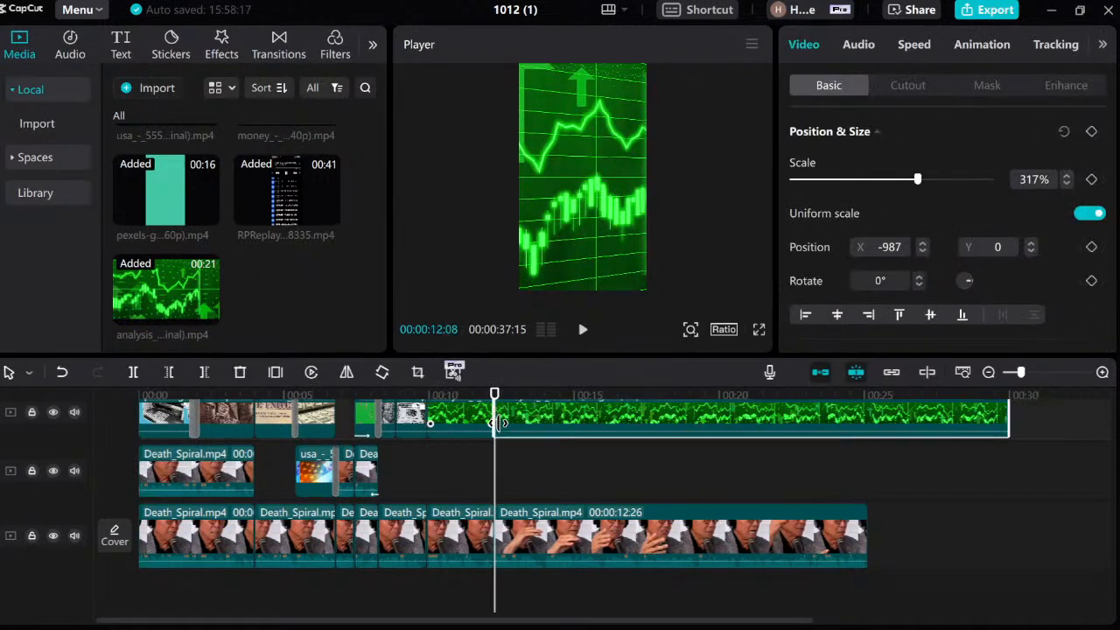
{"action": "key", "text": "Delete"}
{"action": "left_click", "coordinate": [426, 457]}
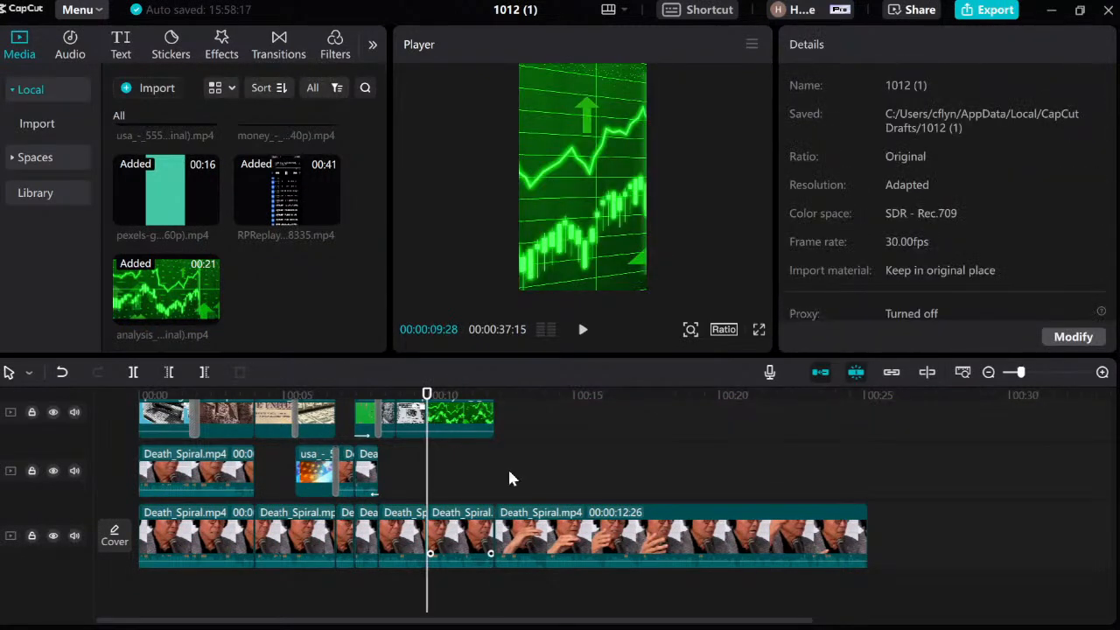
Step: Copy the Death_Spiral segment beneath the analysis clip and paste it onto the middle track at 00:00:09:28
{"action": "left_click", "coordinate": [471, 520]}
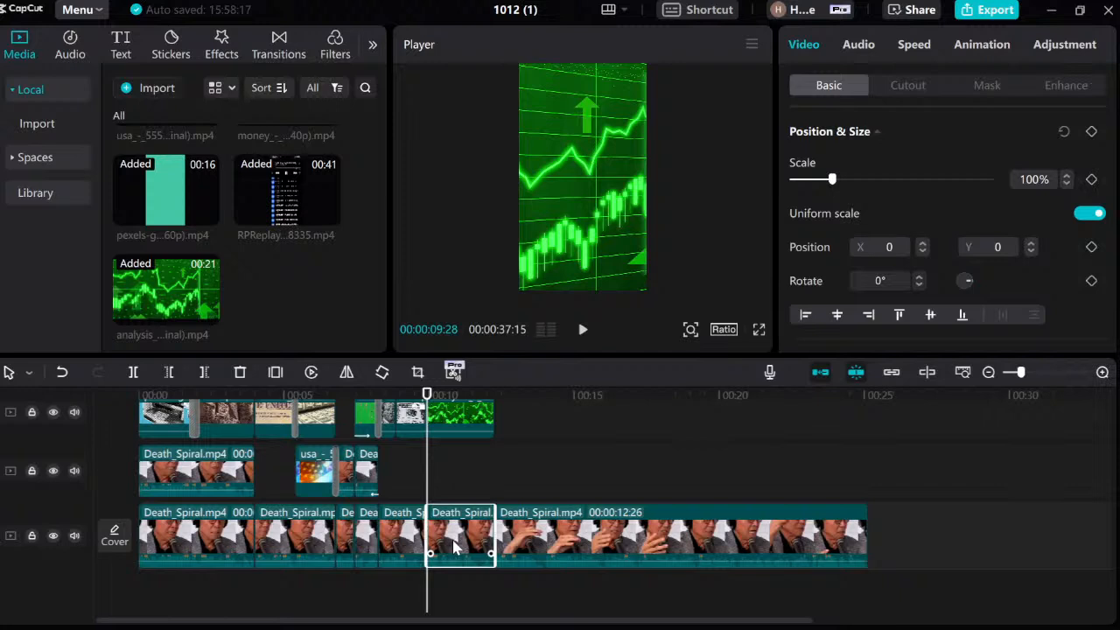
{"action": "right_click", "coordinate": [447, 485]}
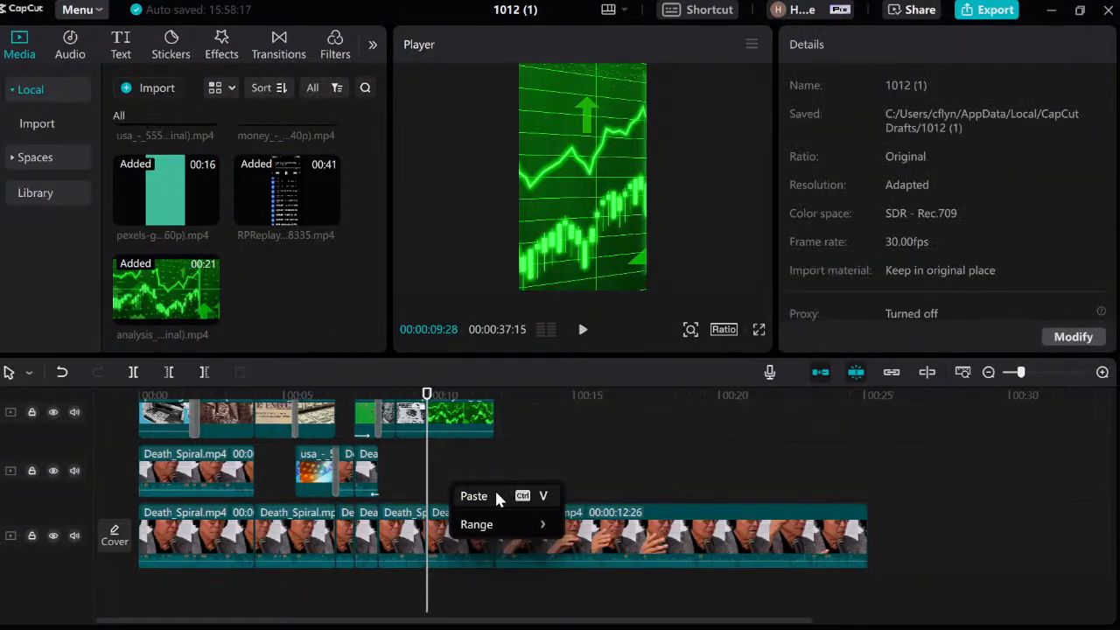
{"action": "left_click", "coordinate": [494, 494]}
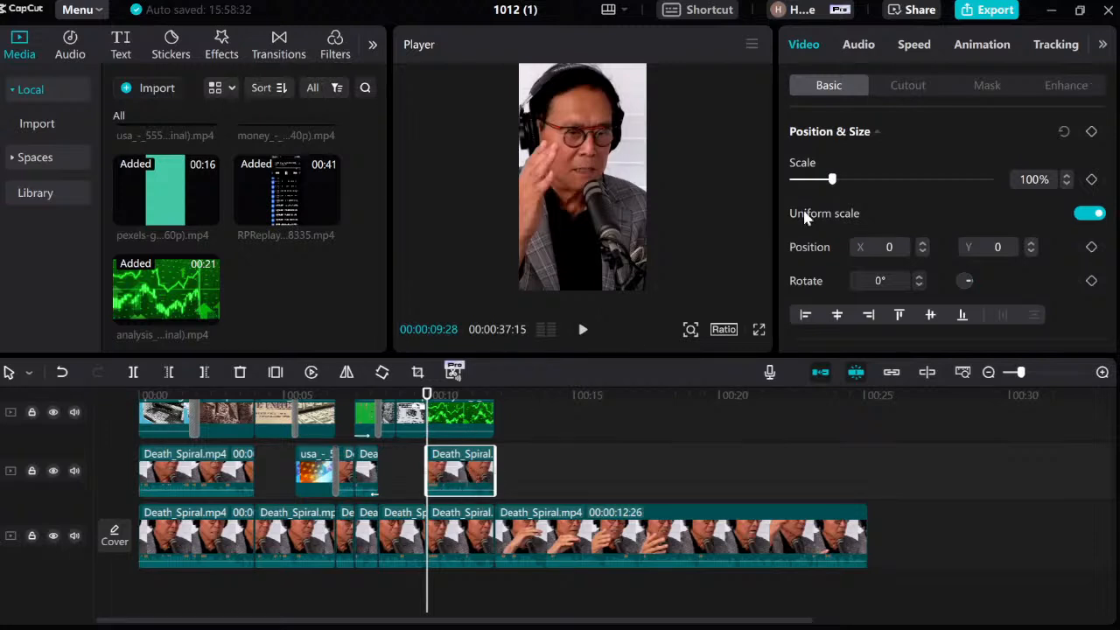
{"action": "left_click", "coordinate": [473, 526]}
{"action": "left_click", "coordinate": [468, 469]}
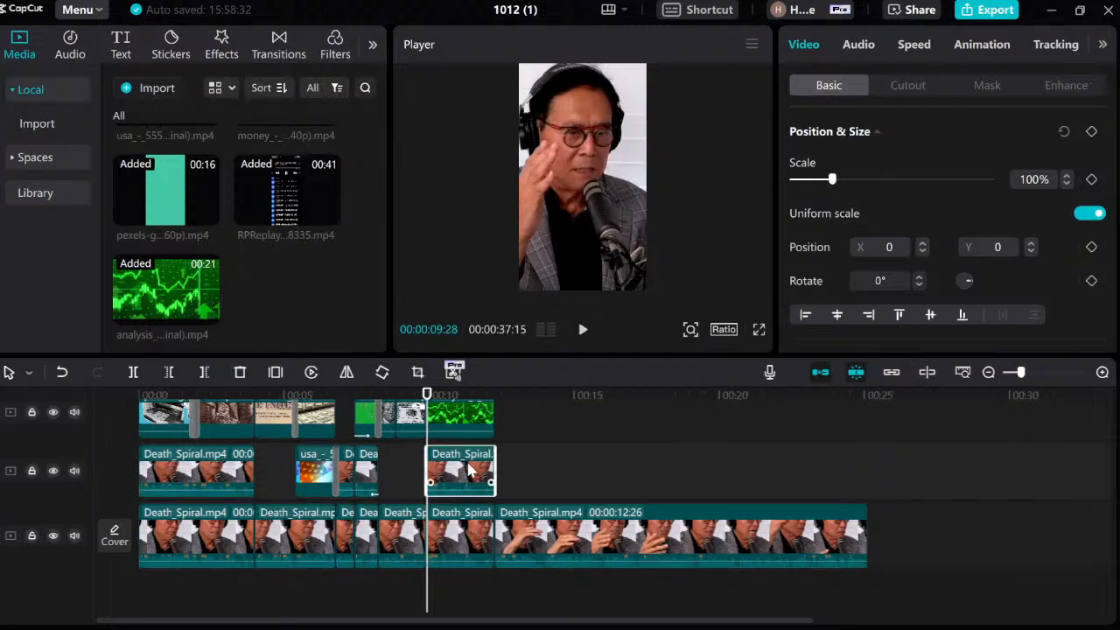
Step: Apply Auto cutout to the pasted Death_Spiral copy so the speaker stands in front of the green chart
{"action": "left_click", "coordinate": [902, 86]}
{"action": "scroll", "coordinate": [835, 231], "scroll_direction": "down", "scroll_amount": 3}
{"action": "left_click", "coordinate": [853, 313]}
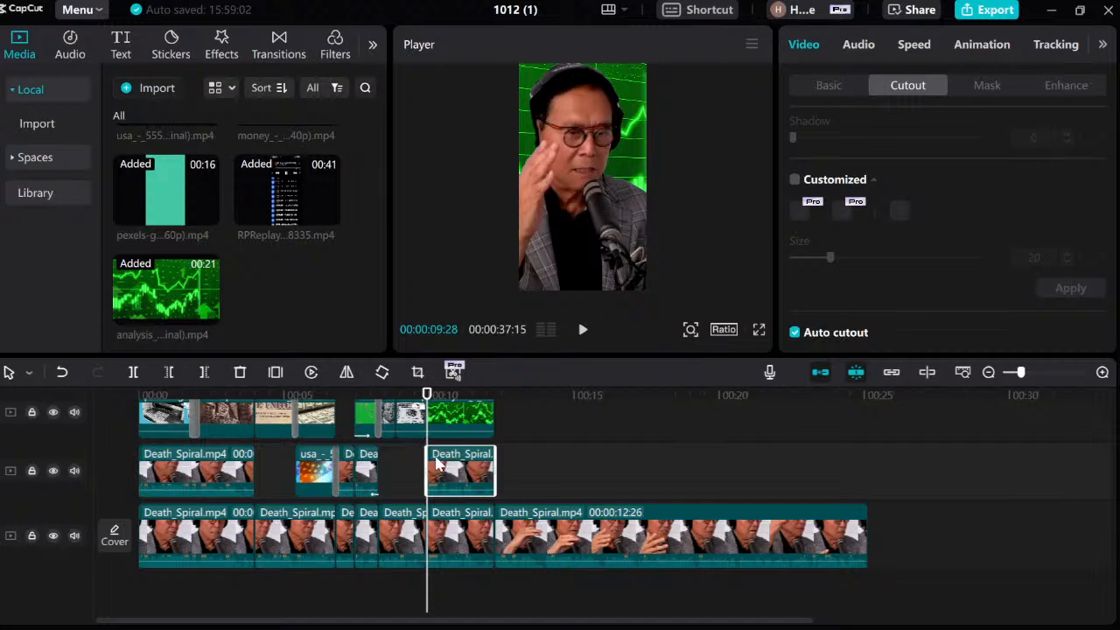
{"action": "mouse_move", "coordinate": [570, 213]}
{"action": "left_mouse_down"}
{"action": "mouse_move", "coordinate": [581, 262]}
{"action": "mouse_move", "coordinate": [573, 203]}
{"action": "left_mouse_up"}
{"action": "mouse_move", "coordinate": [645, 65]}
{"action": "left_mouse_down"}
{"action": "mouse_move", "coordinate": [623, 114]}
{"action": "mouse_move", "coordinate": [648, 63]}
{"action": "left_mouse_up"}
{"action": "mouse_move", "coordinate": [608, 136]}
{"action": "left_mouse_down"}
{"action": "mouse_move", "coordinate": [612, 153]}
{"action": "mouse_move", "coordinate": [608, 133]}
{"action": "left_mouse_up"}
Step: Play back the cutout section from 00:00:09:28 to check the speaker against the chart
{"action": "left_click", "coordinate": [422, 496]}
{"action": "key", "text": "space"}
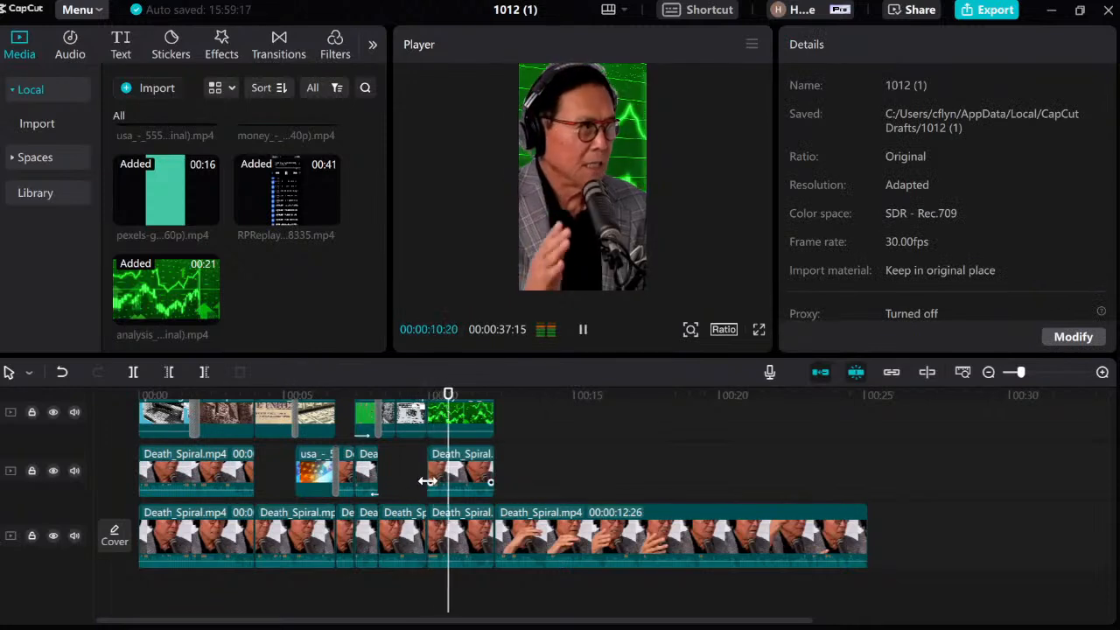
{"action": "key", "text": "space"}
{"action": "left_click", "coordinate": [428, 446]}
Step: Add scale and position keyframes at 00:00:10:29 to both the pasted Death_Spiral copy and the analysis clip
{"action": "left_click", "coordinate": [446, 419]}
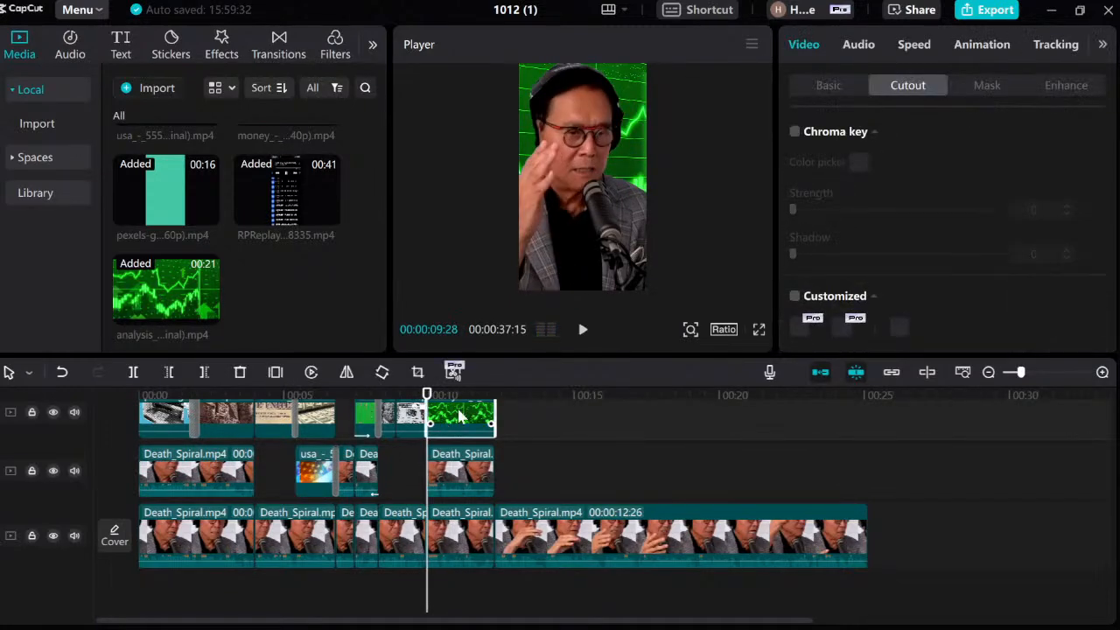
{"action": "key", "text": "space"}
{"action": "key", "text": "space"}
{"action": "key", "text": "space"}
{"action": "key", "text": "space"}
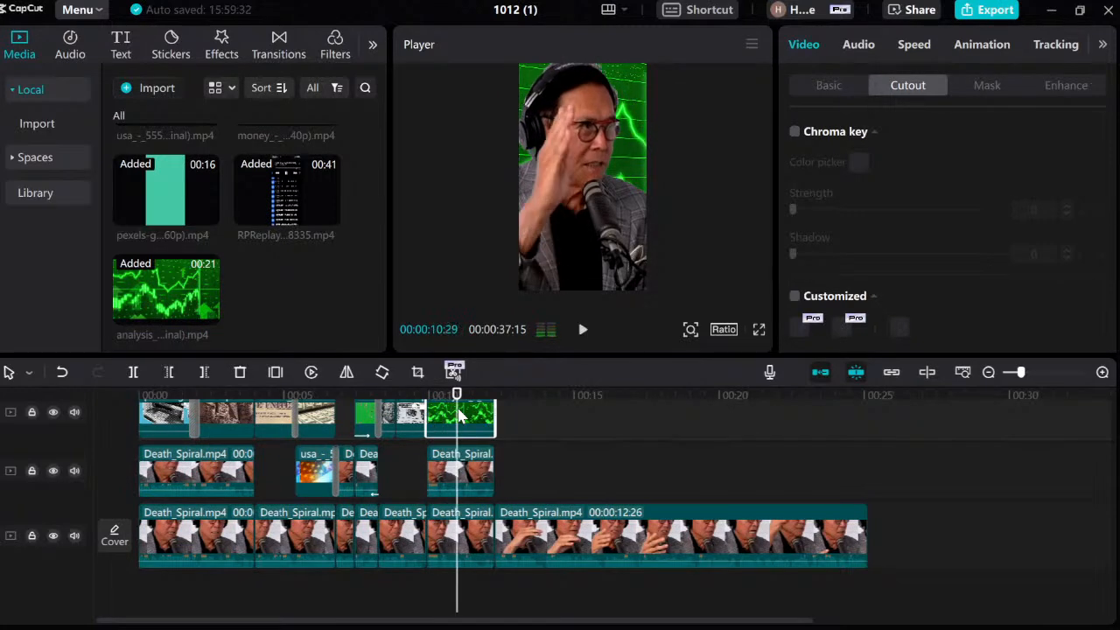
{"action": "left_click", "coordinate": [464, 470]}
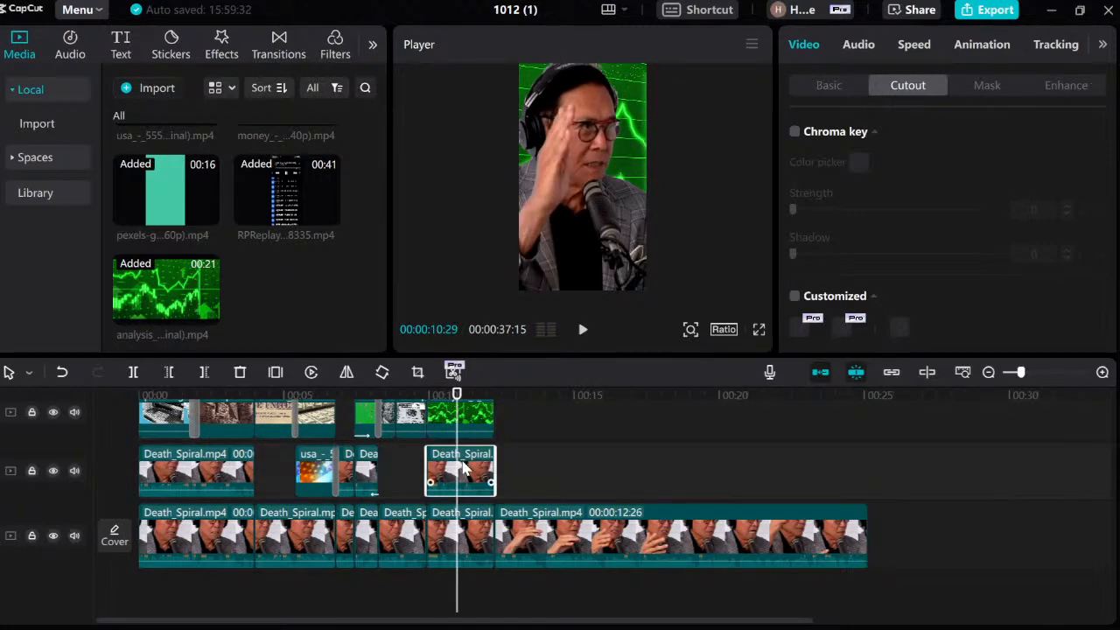
{"action": "left_click", "coordinate": [828, 85]}
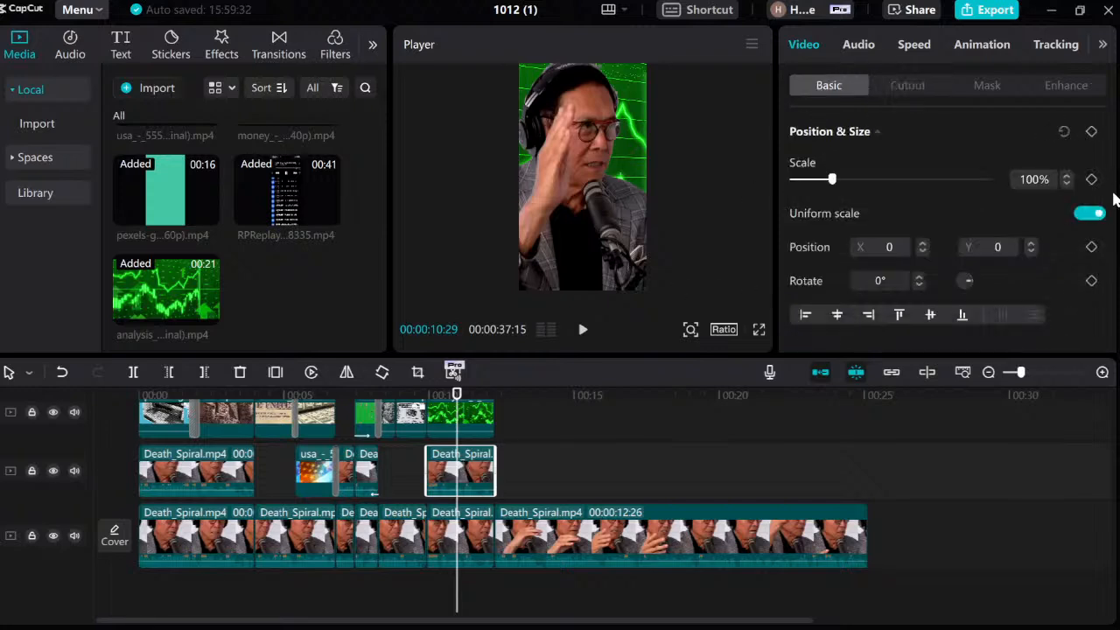
{"action": "left_click", "coordinate": [1090, 179]}
{"action": "left_click", "coordinate": [1091, 247]}
{"action": "left_click", "coordinate": [470, 425]}
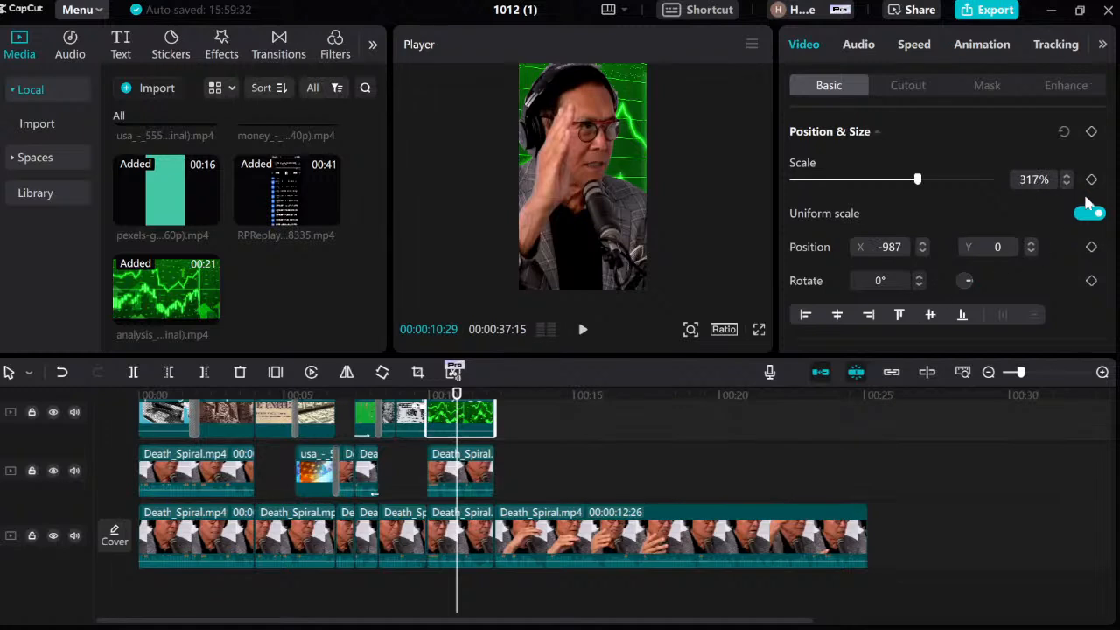
{"action": "left_click", "coordinate": [1091, 247]}
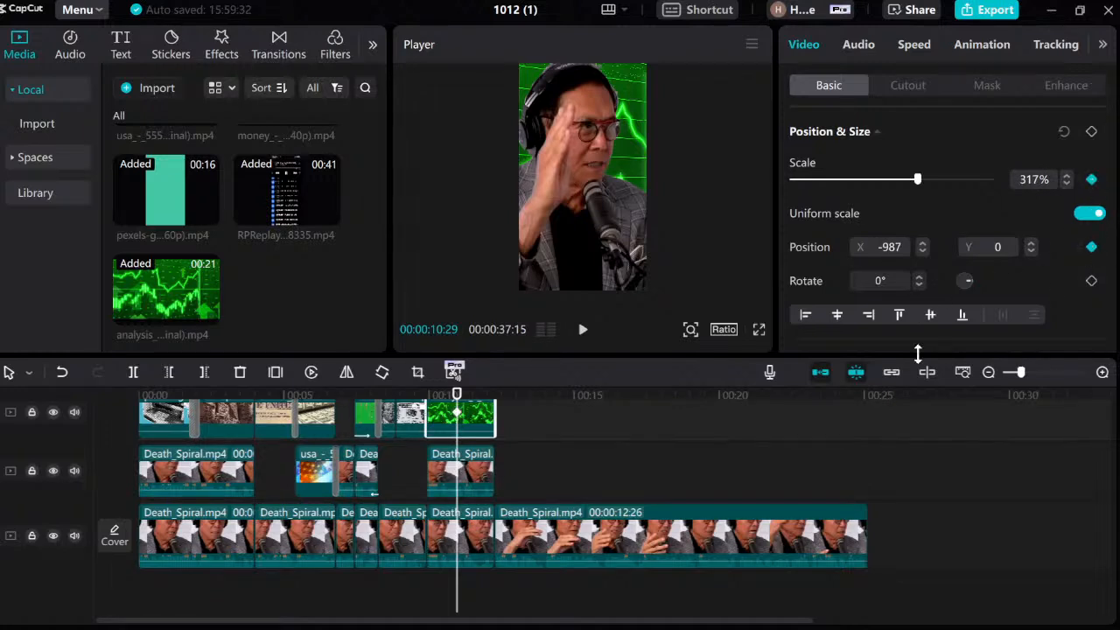
{"action": "left_click", "coordinate": [468, 468]}
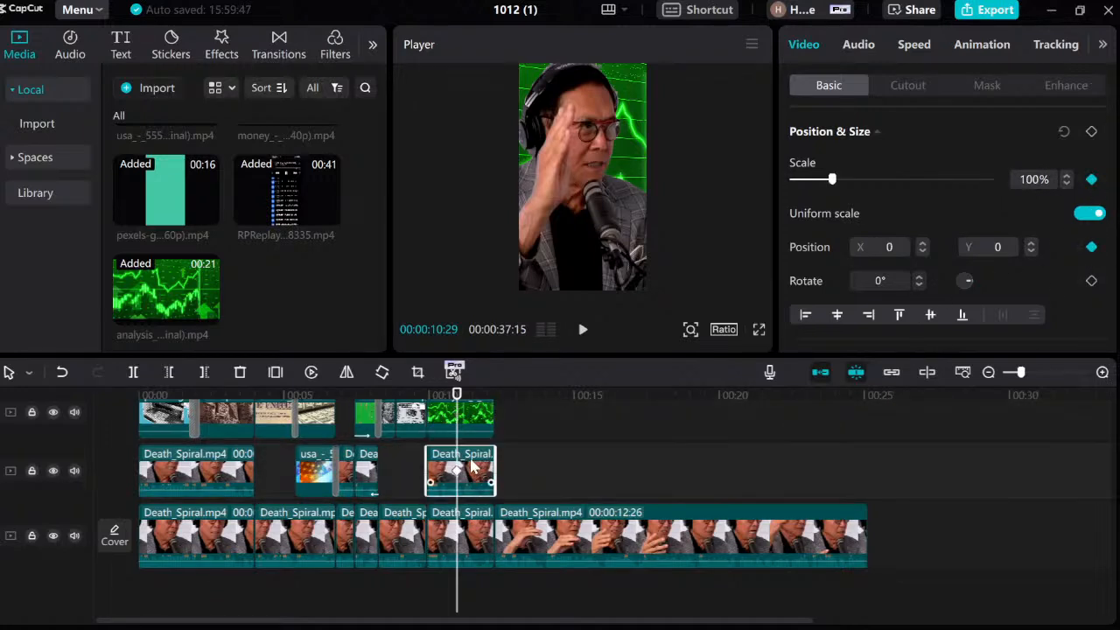
Step: At 00:00:12:07, slide the Death_Spiral copy sideways out of the frame to X -2160, keeping Y at 0
{"action": "left_click", "coordinate": [494, 398]}
{"action": "key", "text": "Left"}
{"action": "left_click_drag", "start_coordinate": [577, 255], "coordinate": [449, 253]}
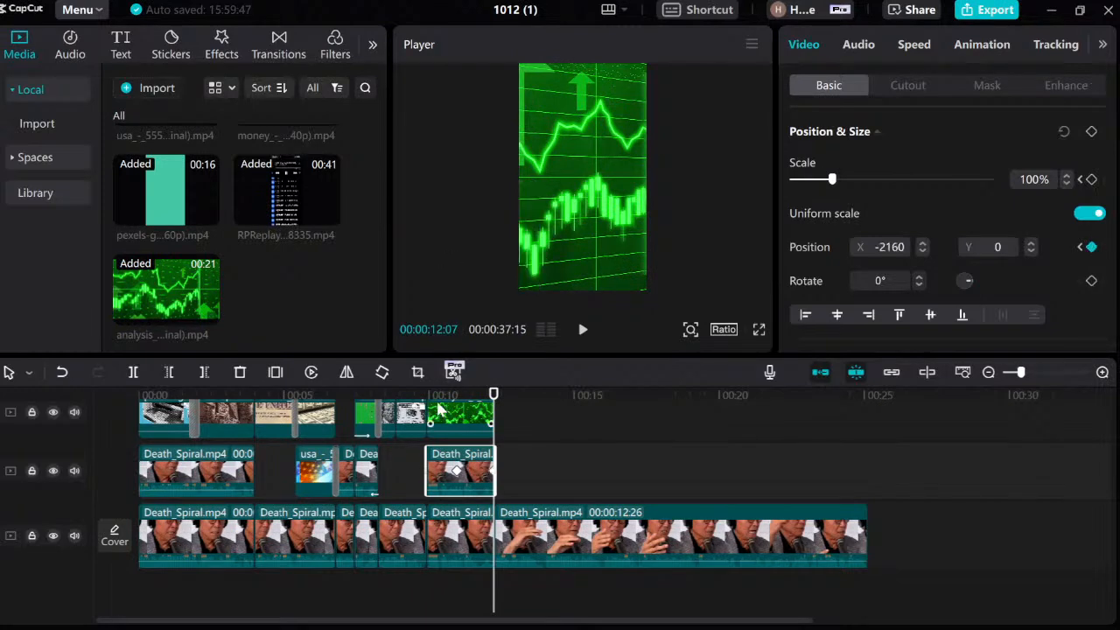
Step: At 00:00:12:07, shift the analysis clip sideways to about X -2340 so it slides along with the speaker
{"action": "left_click", "coordinate": [429, 398]}
{"action": "left_click", "coordinate": [458, 395]}
{"action": "left_click", "coordinate": [461, 420]}
{"action": "left_click", "coordinate": [494, 397]}
{"action": "key", "text": "Left"}
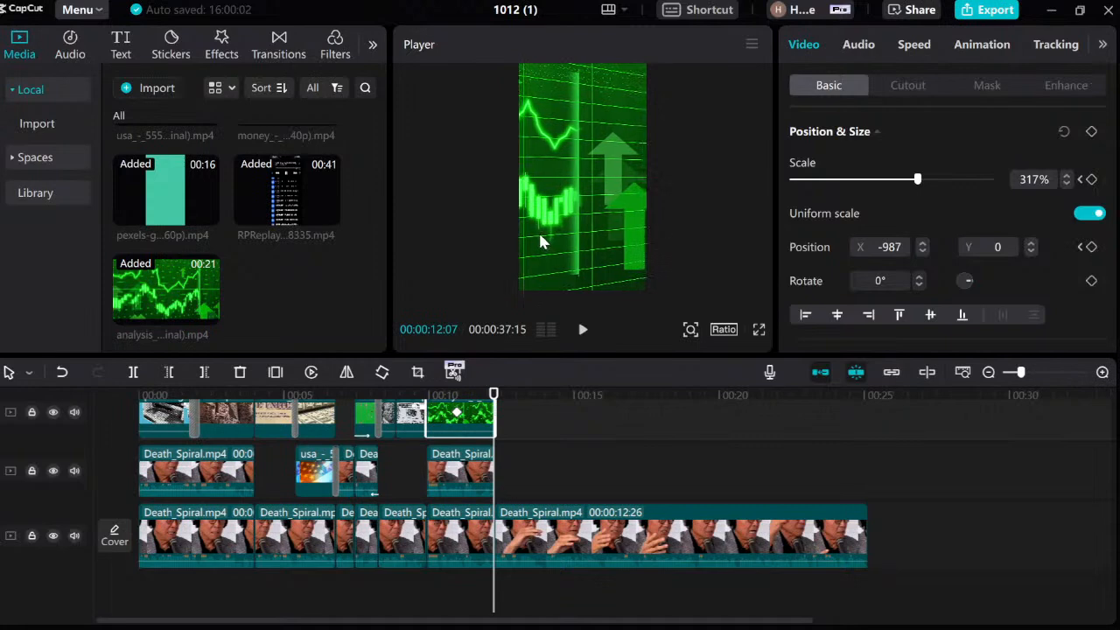
Step: Replay the slide from 00:00:09:28 and 00:00:10:29 to check how the speaker and chart move together
{"action": "left_click", "coordinate": [429, 396]}
{"action": "key", "text": "space"}
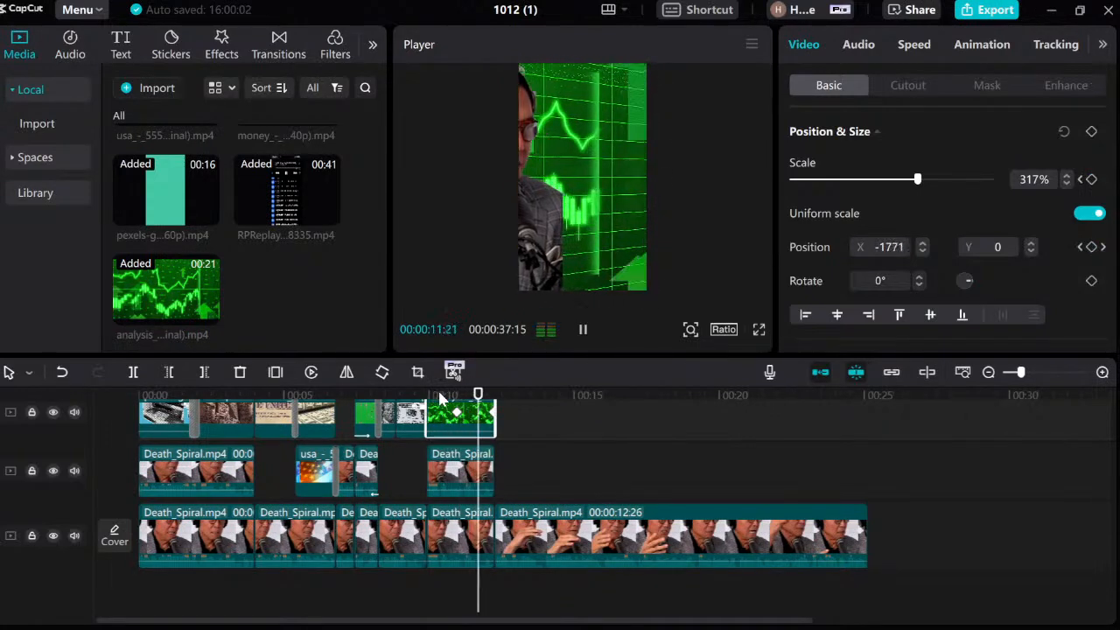
{"action": "key", "text": "space"}
{"action": "left_click", "coordinate": [455, 395]}
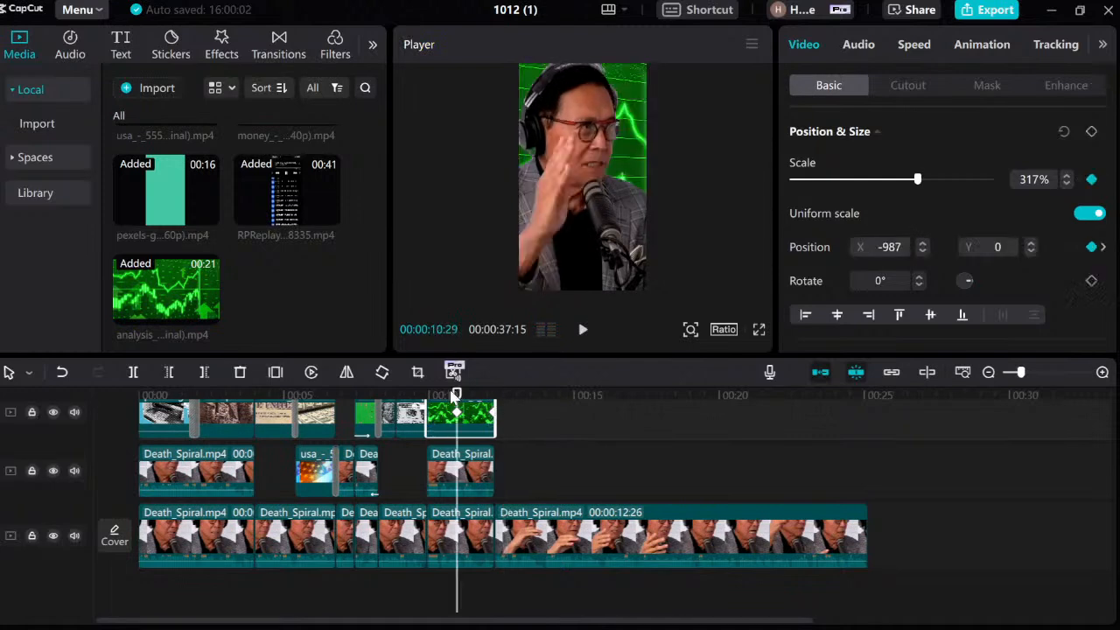
{"action": "key", "text": "space"}
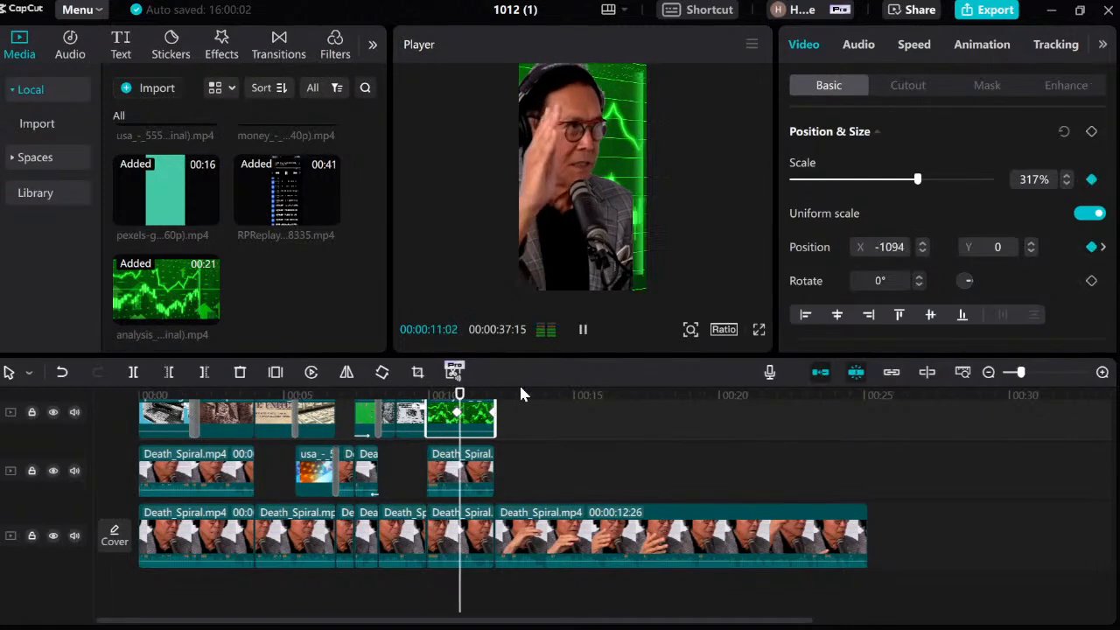
{"action": "key", "text": "space"}
{"action": "left_click", "coordinate": [456, 393]}
{"action": "key", "text": "space"}
{"action": "key", "text": "space"}
{"action": "key", "text": "space"}
{"action": "key", "text": "space"}
Step: Reposition the analysis clip's keyframe at 00:00:10:29 to X 301 and play the slide
{"action": "left_click", "coordinate": [436, 398]}
{"action": "key", "text": "space"}
{"action": "key", "text": "space"}
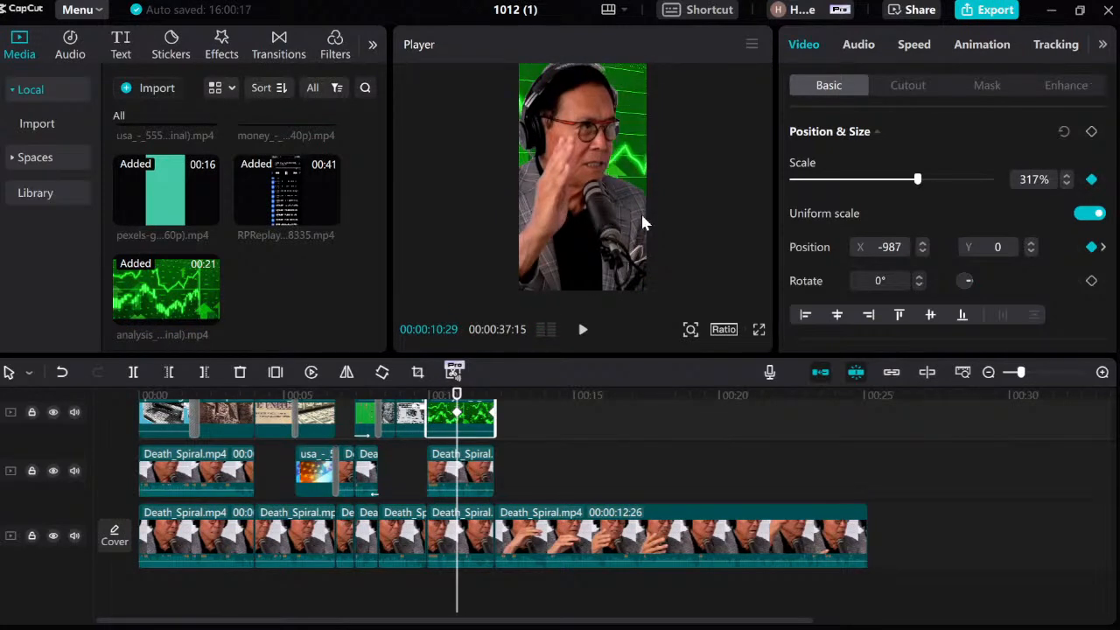
{"action": "key", "text": "space"}
{"action": "key", "text": "space"}
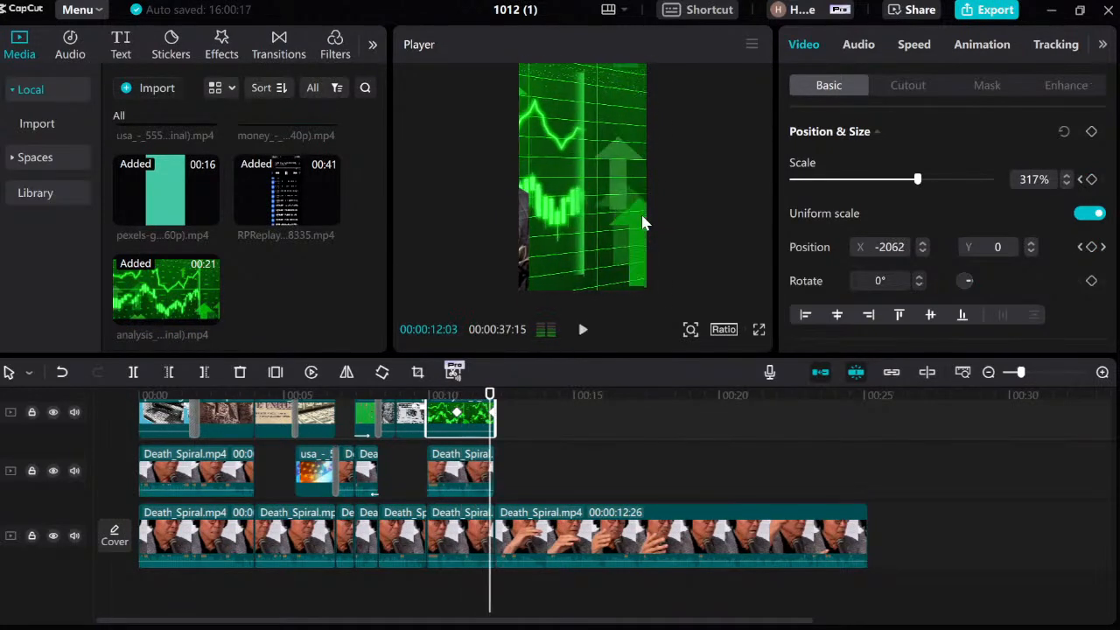
Step: Replay the section from 00:00:09:28 to 00:00:12:08 to check the repositioned chart behind the speaker
{"action": "left_click", "coordinate": [427, 394]}
{"action": "key", "text": "space"}
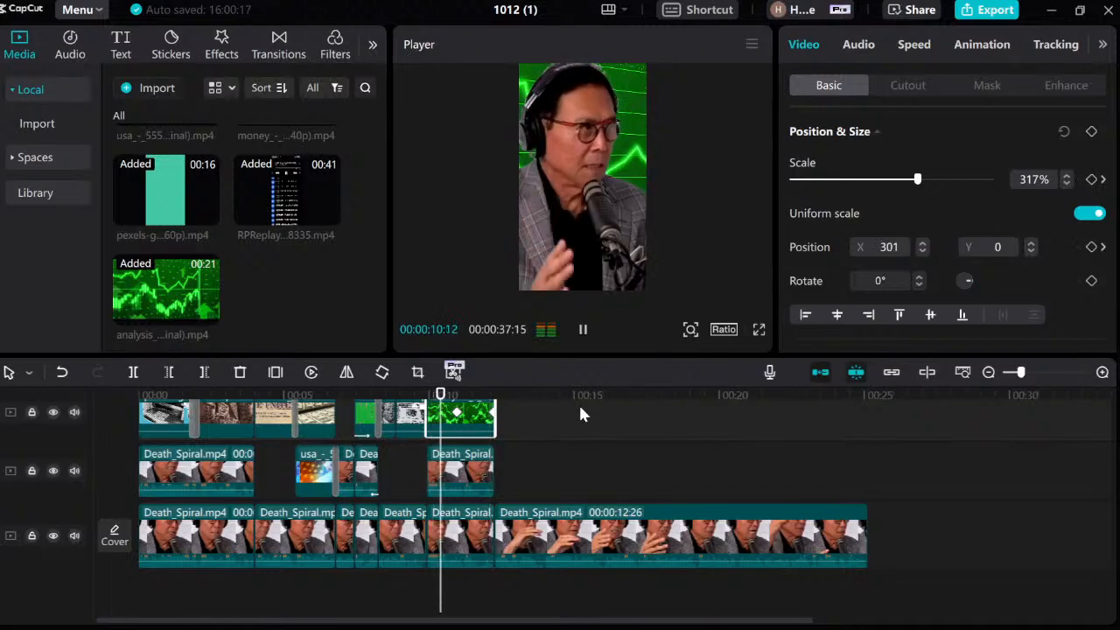
{"action": "key", "text": "space"}
{"action": "left_click", "coordinate": [444, 395]}
{"action": "key", "text": "space"}
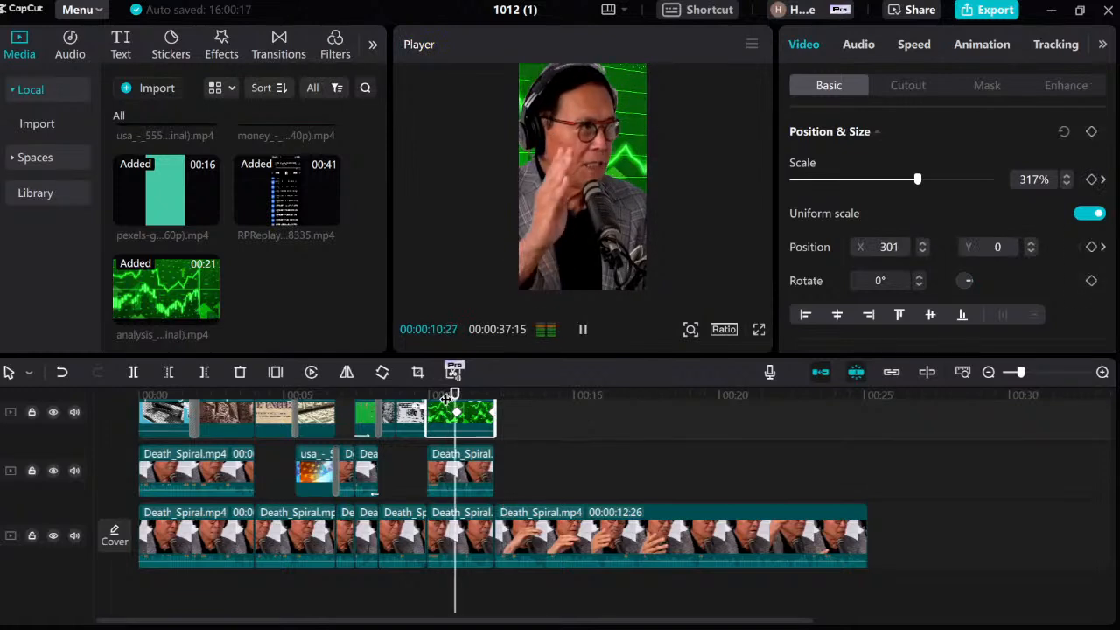
{"action": "left_click", "coordinate": [495, 398]}
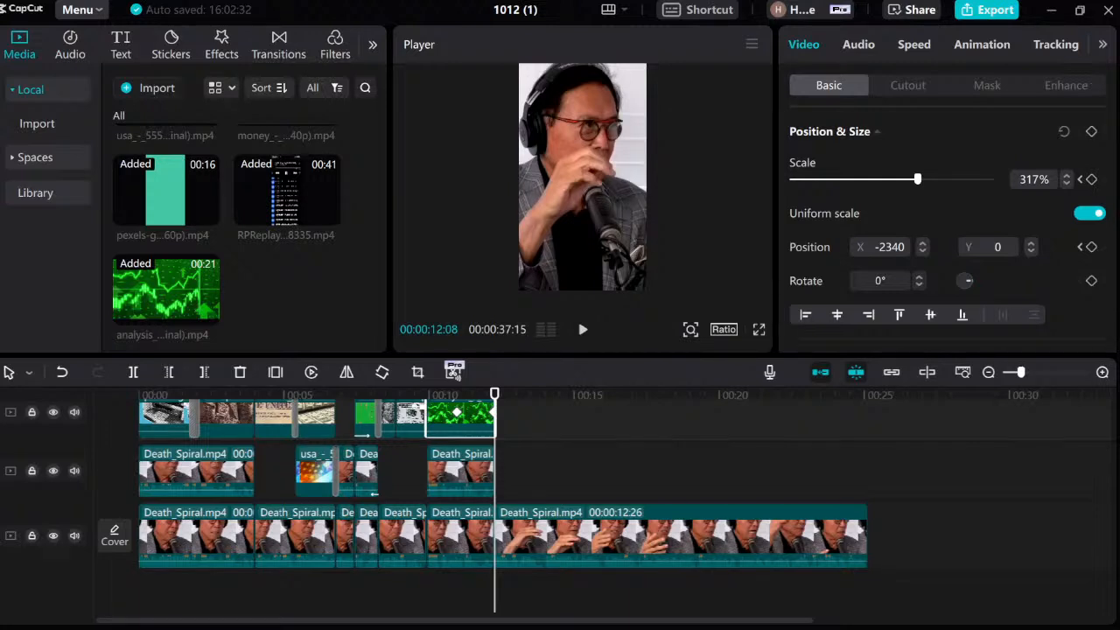
Step: Step back and forth frame by frame through the slide after 00:00:10:29 to examine the speaker and chart motion
{"action": "left_click", "coordinate": [448, 394]}
{"action": "left_click_drag", "start_coordinate": [450, 397], "coordinate": [456, 398]}
{"action": "key", "text": "Right"}
{"action": "key", "text": "Right"}
{"action": "key", "text": "Right"}
{"action": "key", "text": "Right"}
{"action": "key", "text": "Right"}
{"action": "key", "text": "Right"}
{"action": "key", "text": "Right"}
{"action": "key", "text": "Right"}
{"action": "key", "text": "Right"}
{"action": "key", "text": "Right"}
{"action": "key", "text": "Right"}
{"action": "key", "text": "Right"}
{"action": "key", "text": "Right"}
{"action": "key", "text": "Right"}
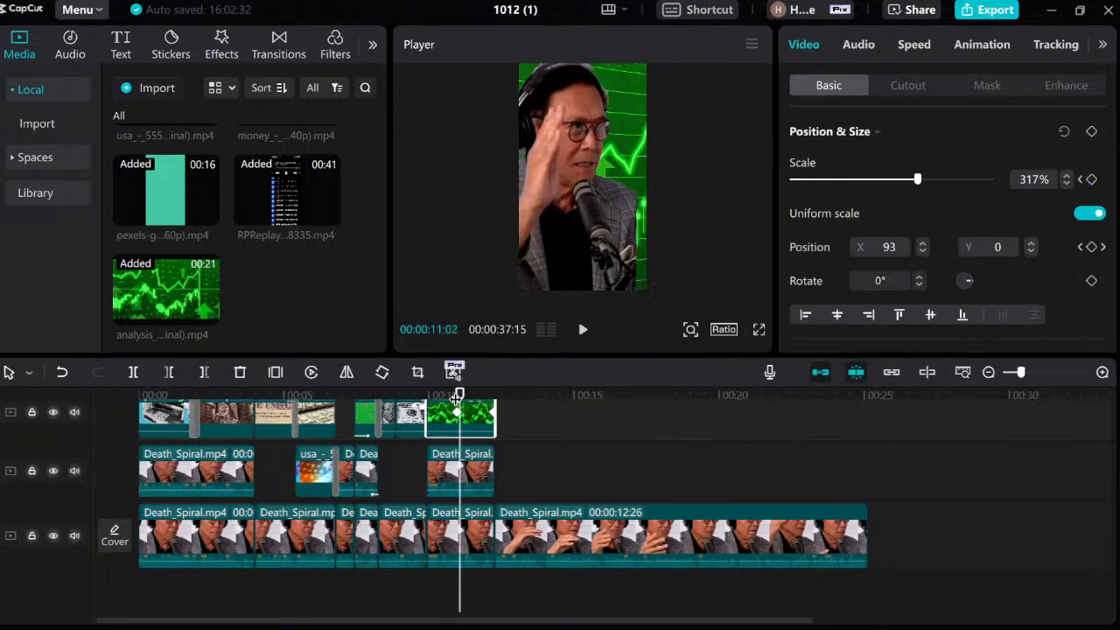
{"action": "key", "text": "Left"}
{"action": "key", "text": "Left"}
{"action": "key", "text": "Left"}
{"action": "key", "text": "Left"}
{"action": "key", "text": "Left"}
{"action": "key", "text": "Left"}
{"action": "key", "text": "Left"}
{"action": "key", "text": "Left"}
{"action": "key", "text": "Left"}
{"action": "key", "text": "Left"}
{"action": "key", "text": "Left"}
{"action": "key", "text": "Left"}
{"action": "key", "text": "Left"}
{"action": "key", "text": "Left"}
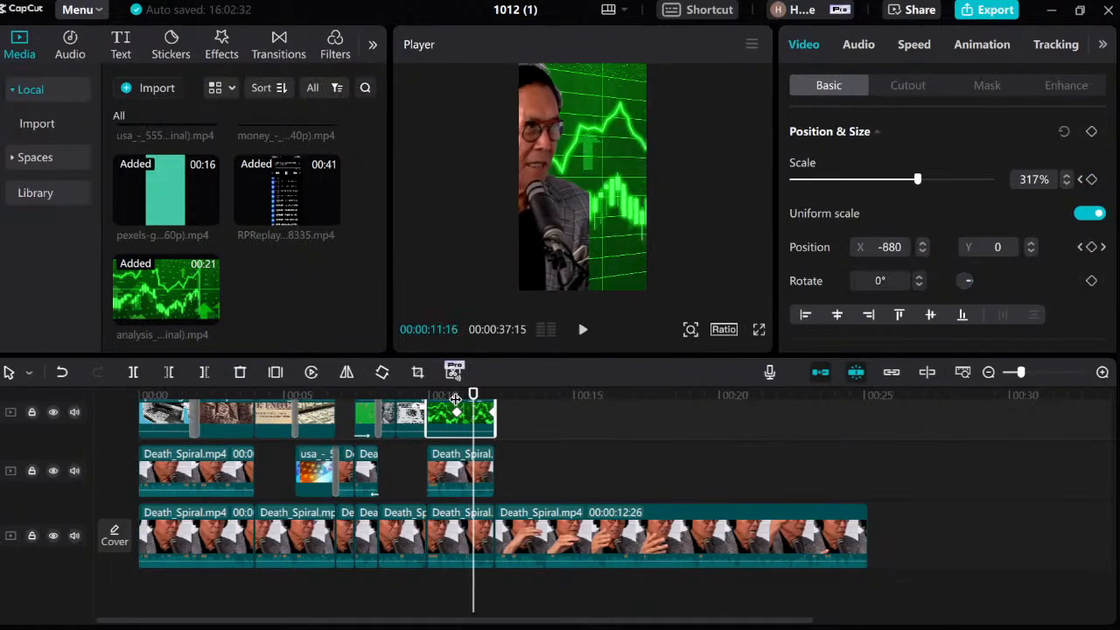
{"action": "key", "text": "Right"}
{"action": "key", "text": "Right"}
{"action": "key", "text": "Right"}
{"action": "key", "text": "Right"}
{"action": "key", "text": "Right"}
{"action": "key", "text": "Right"}
{"action": "key", "text": "Right"}
{"action": "key", "text": "Right"}
{"action": "key", "text": "Right"}
{"action": "key", "text": "Right"}
{"action": "key", "text": "Right"}
{"action": "key", "text": "Right"}
{"action": "key", "text": "Right"}
{"action": "key", "text": "Right"}
{"action": "key", "text": "Right"}
{"action": "key", "text": "Right"}
{"action": "key", "text": "Right"}
{"action": "key", "text": "Right"}
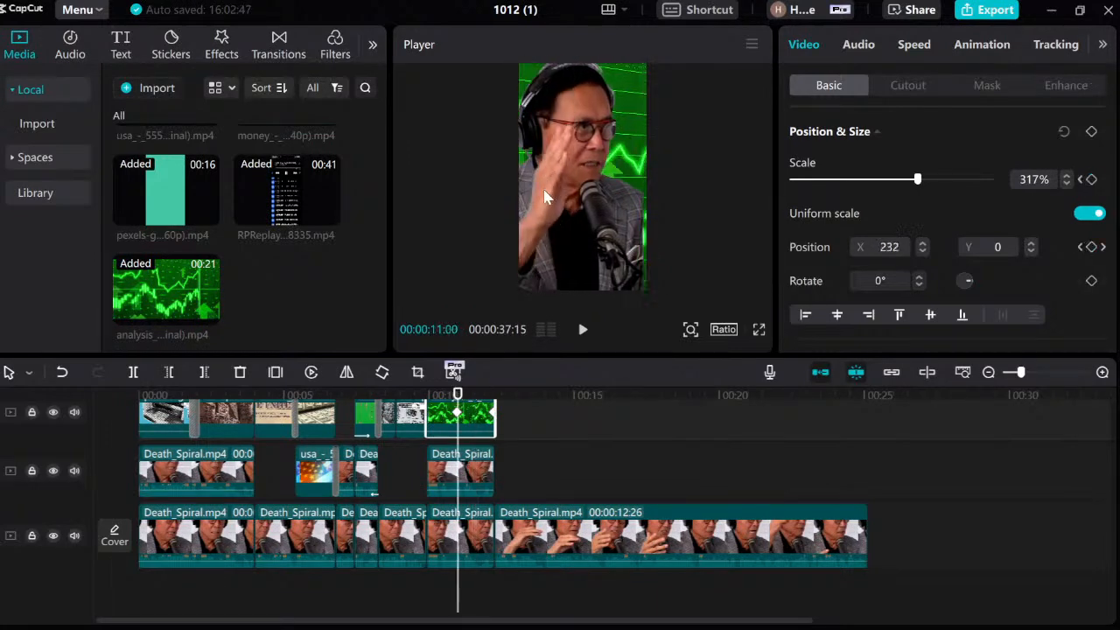
{"action": "key", "text": "Right"}
{"action": "key", "text": "Right"}
{"action": "key", "text": "Right"}
{"action": "key", "text": "Right"}
{"action": "key", "text": "Right"}
{"action": "key", "text": "Right"}
{"action": "key", "text": "Right"}
{"action": "key", "text": "Right"}
{"action": "key", "text": "Right"}
{"action": "key", "text": "Right"}
{"action": "key", "text": "Right"}
{"action": "key", "text": "Right"}
{"action": "key", "text": "Right"}
{"action": "key", "text": "Right"}
{"action": "key", "text": "Right"}
{"action": "key", "text": "Right"}
{"action": "key", "text": "Right"}
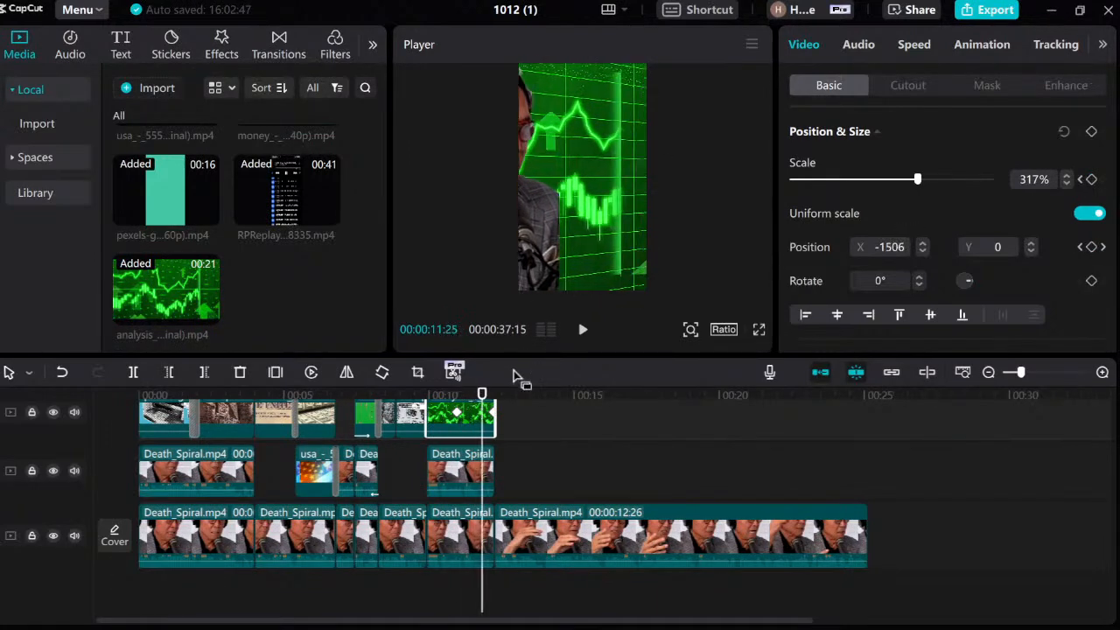
Step: Scrub through the finished overlay section and back to the opening to review the visuals placed over the speech
{"action": "left_click_drag", "start_coordinate": [374, 396], "coordinate": [385, 395]}
{"action": "left_click", "coordinate": [255, 398]}
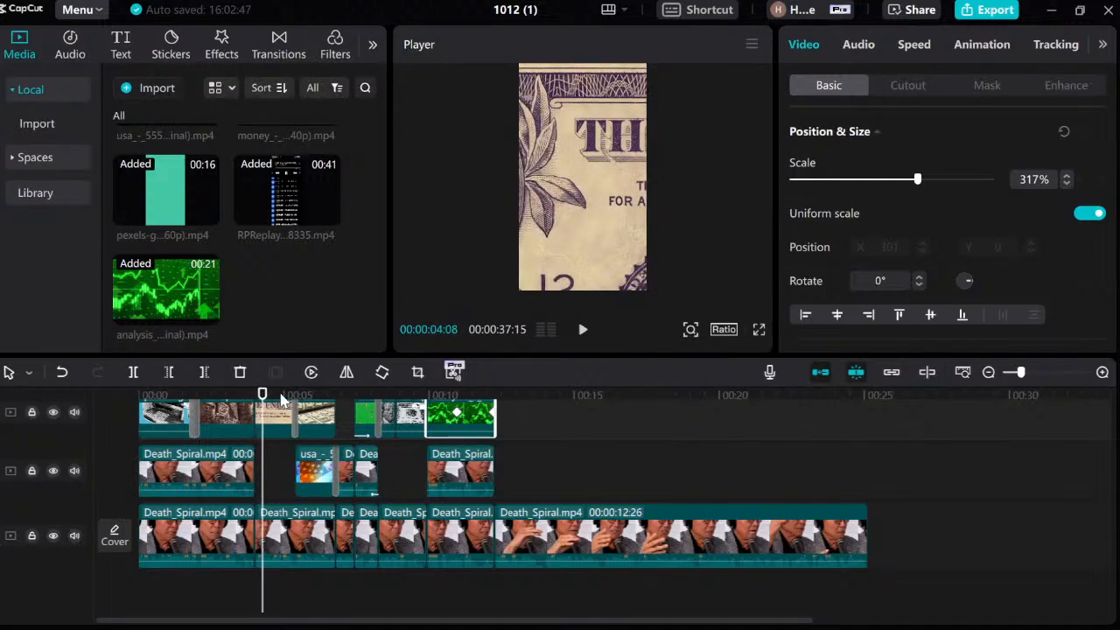
{"action": "left_click", "coordinate": [298, 395]}
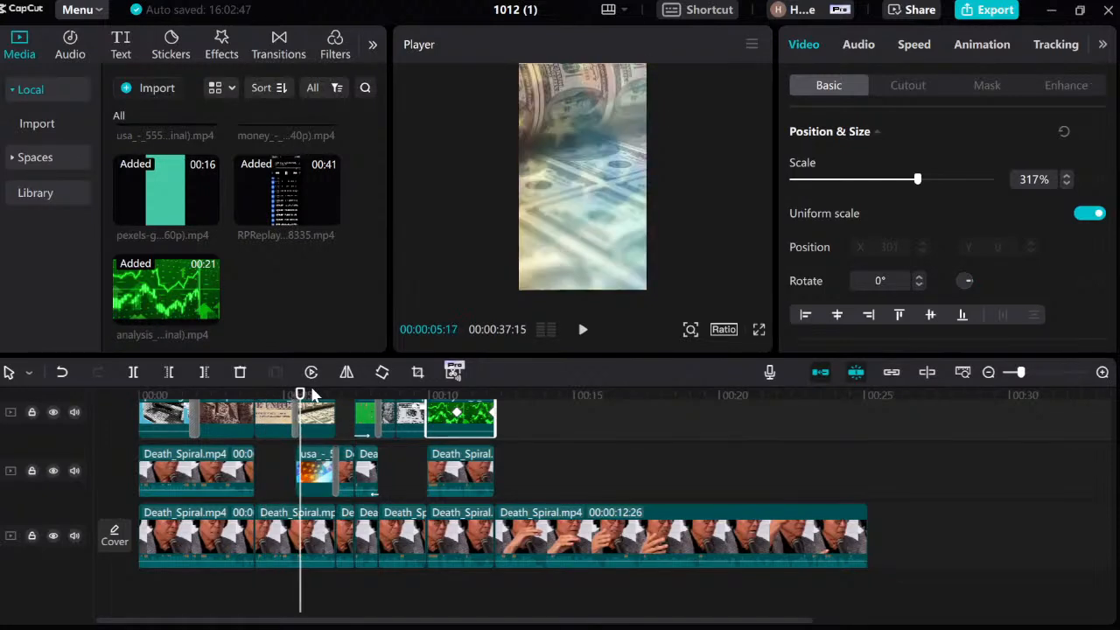
{"action": "left_click", "coordinate": [211, 396]}
{"action": "left_click_drag", "start_coordinate": [211, 395], "coordinate": [249, 396]}
{"action": "left_click", "coordinate": [155, 395]}
{"action": "mouse_move", "coordinate": [155, 396]}
{"action": "left_mouse_down"}
{"action": "mouse_move", "coordinate": [137, 397]}
{"action": "mouse_move", "coordinate": [150, 402]}
{"action": "left_mouse_up"}
Step: Step frame by frame through the opening up to 00:00:01:01 to examine the speaker's movement and captions over the background
{"action": "key", "text": "Right"}
{"action": "key", "text": "Right"}
{"action": "key", "text": "Right"}
{"action": "key", "text": "Right"}
{"action": "key", "text": "Right"}
{"action": "key", "text": "Right"}
{"action": "key", "text": "Right"}
{"action": "key", "text": "Right"}
{"action": "key", "text": "Right"}
{"action": "key", "text": "Right"}
{"action": "key", "text": "Right"}
{"action": "key", "text": "Right"}
{"action": "key", "text": "Right"}
{"action": "key", "text": "Right"}
{"action": "key", "text": "Right"}
{"action": "key", "text": "Right"}
{"action": "key", "text": "Right"}
{"action": "key", "text": "Right"}
{"action": "key", "text": "Right"}
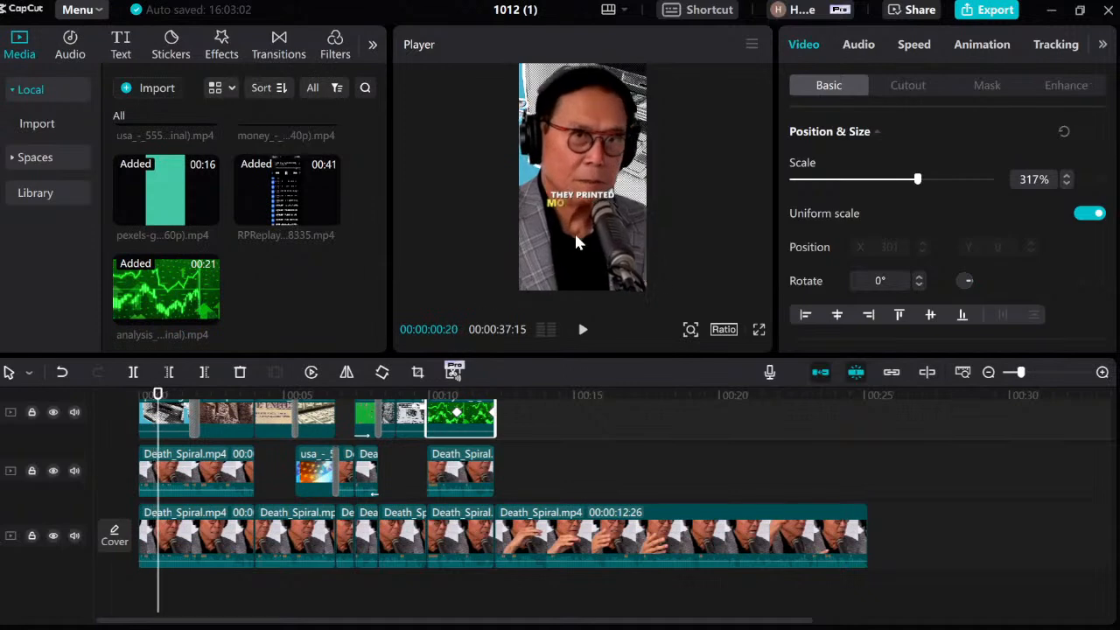
{"action": "key", "text": "Right"}
{"action": "key", "text": "Right"}
{"action": "key", "text": "Right"}
{"action": "key", "text": "Right"}
{"action": "key", "text": "Right"}
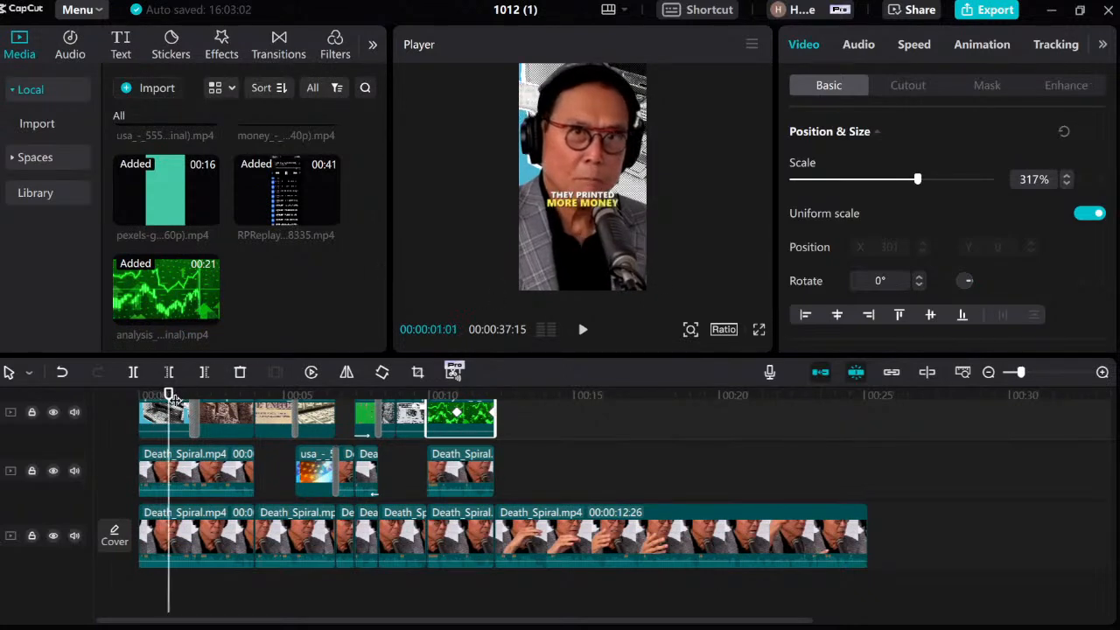
Step: Play the opening from 00:00:00:00, and replay from 00:00:01:10 to check how the background visuals change with the speech
{"action": "left_click_drag", "start_coordinate": [172, 398], "coordinate": [134, 403]}
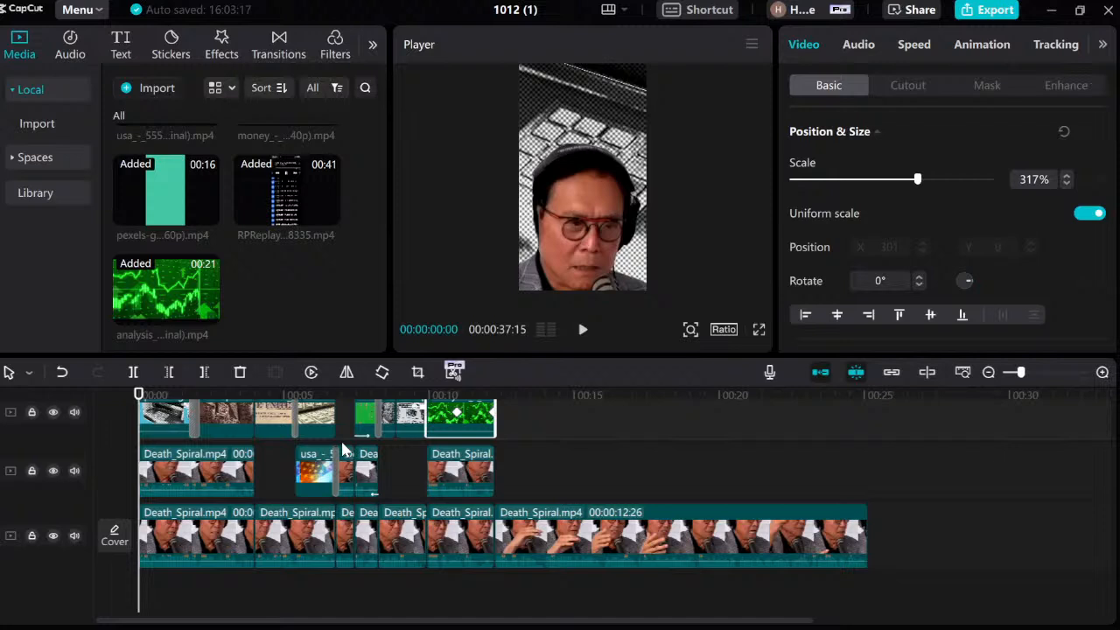
{"action": "key", "text": "space"}
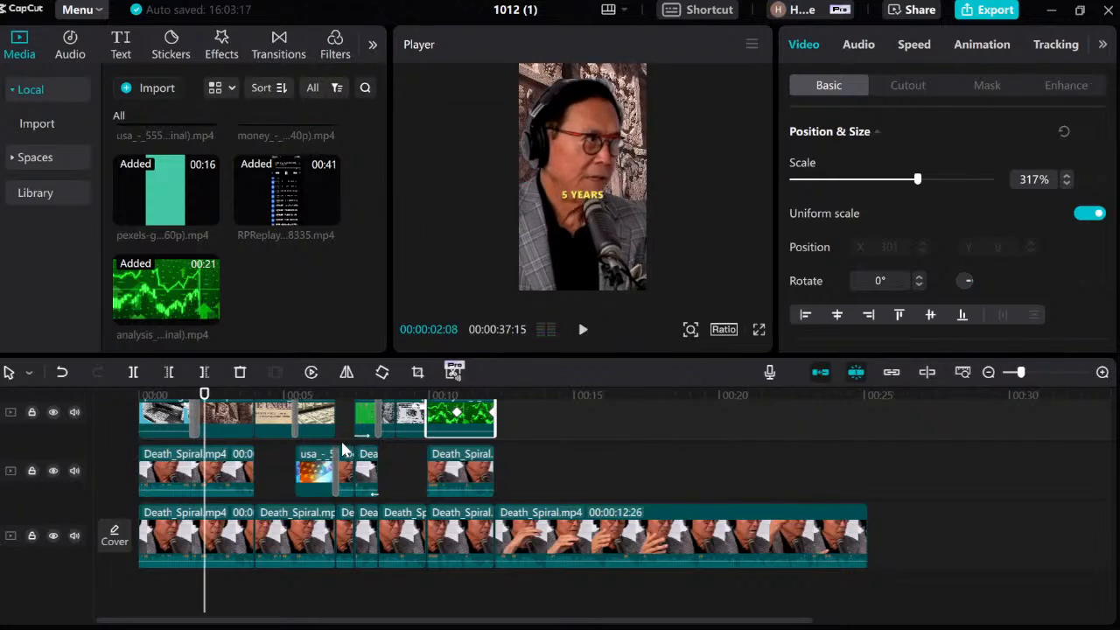
{"action": "left_click", "coordinate": [175, 395]}
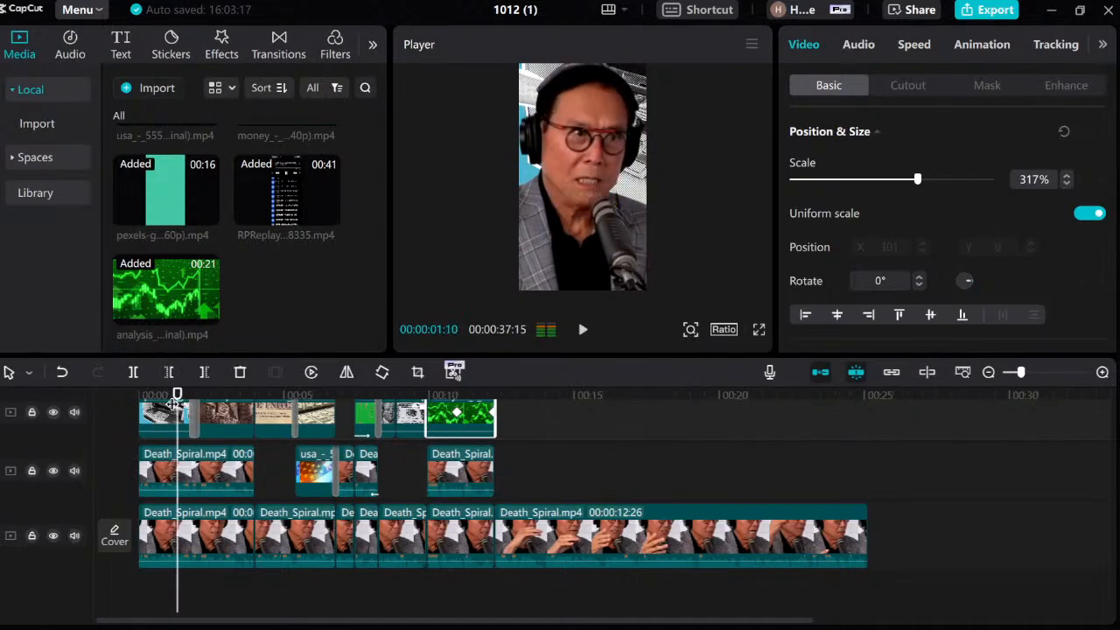
{"action": "key", "text": "space"}
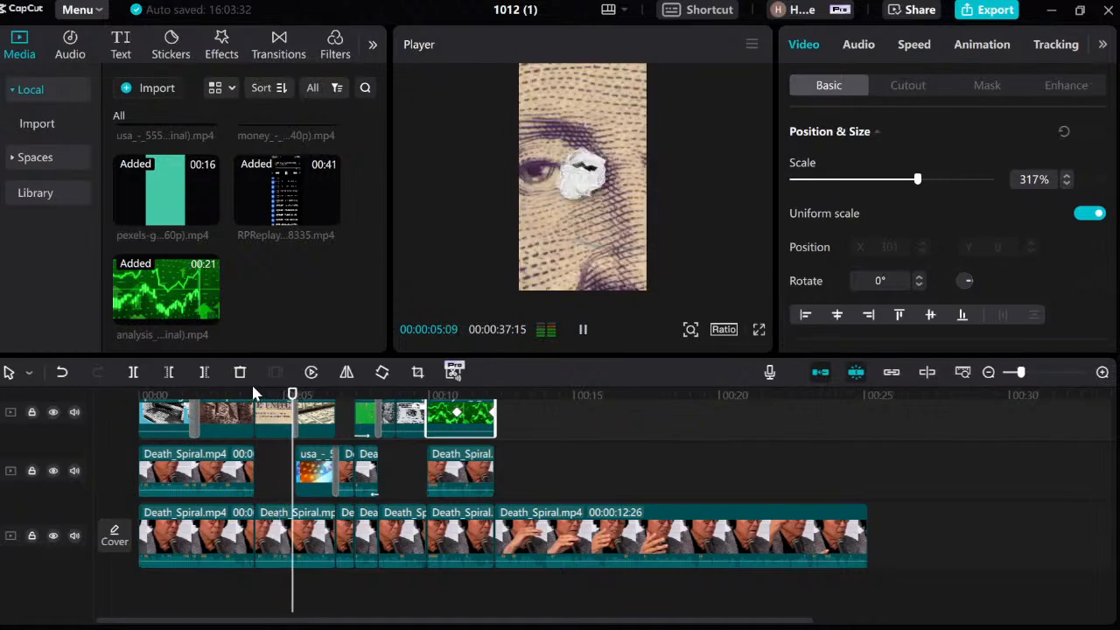
Step: Play the section from about 00:00:05:09 into the green chart slide in short stretches to check the overlays and speaker cutouts
{"action": "key", "text": "space"}
{"action": "key", "text": "space"}
{"action": "key", "text": "space"}
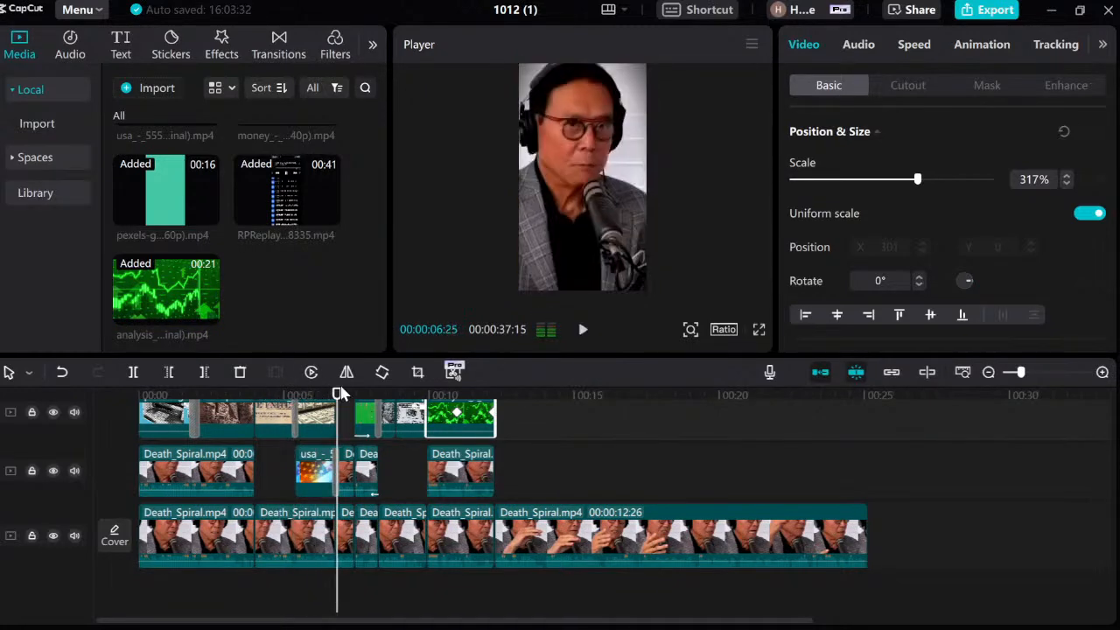
{"action": "key", "text": "space"}
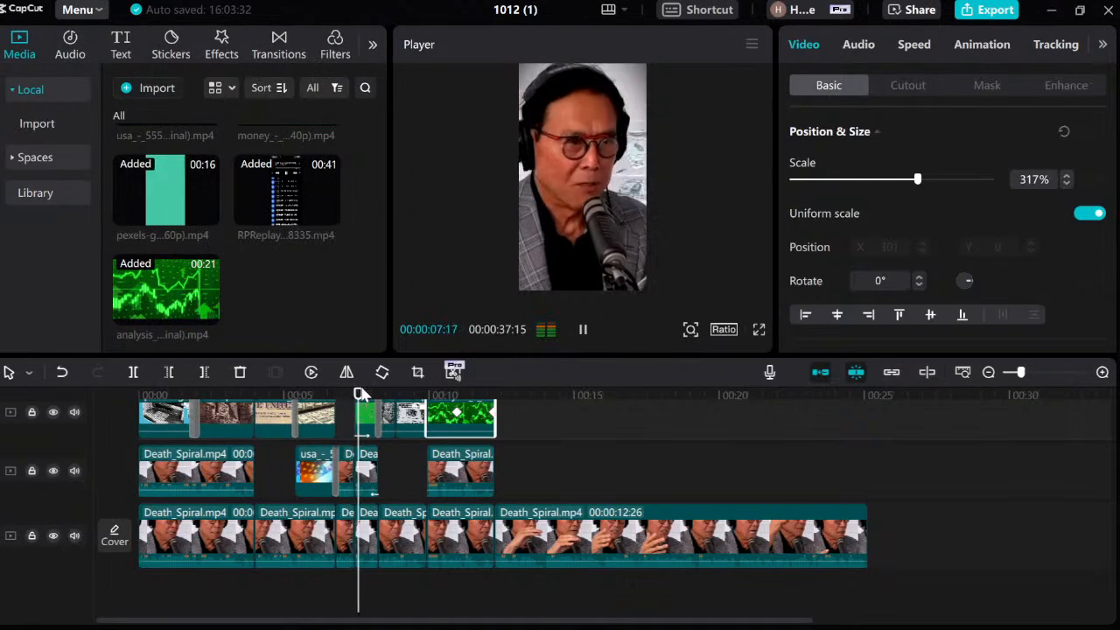
{"action": "key", "text": "space"}
{"action": "left_click", "coordinate": [377, 398]}
{"action": "key", "text": "space"}
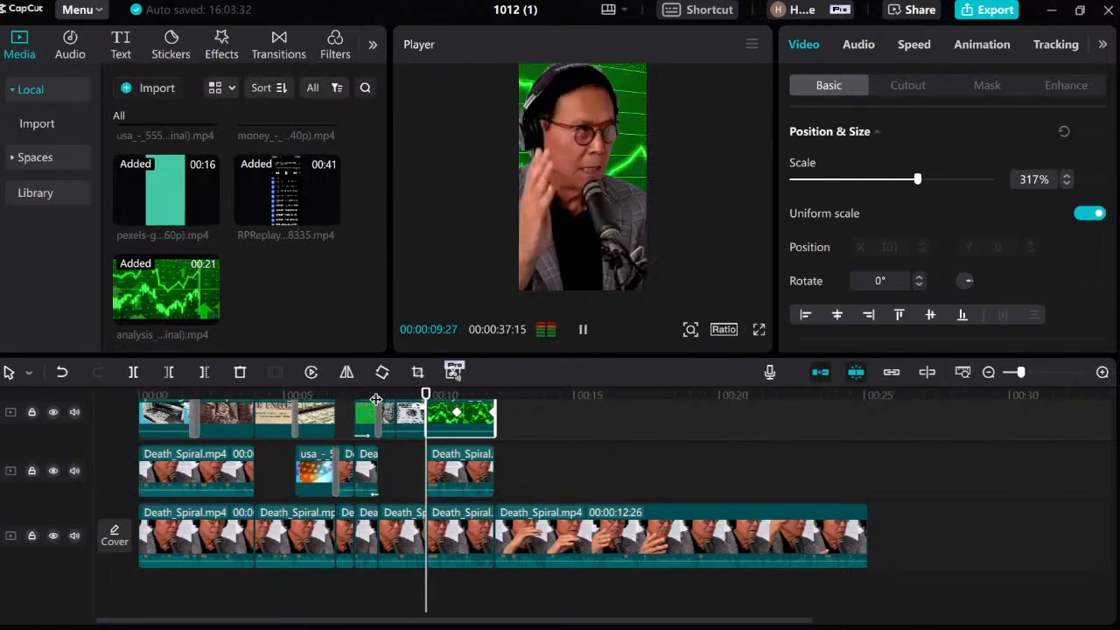
{"action": "key", "text": "space"}
Step: Step frame by frame from 00:00:08:19 to 00:00:09:21 to examine the DEBTOR banknote overlay's motion
{"action": "left_click", "coordinate": [389, 395]}
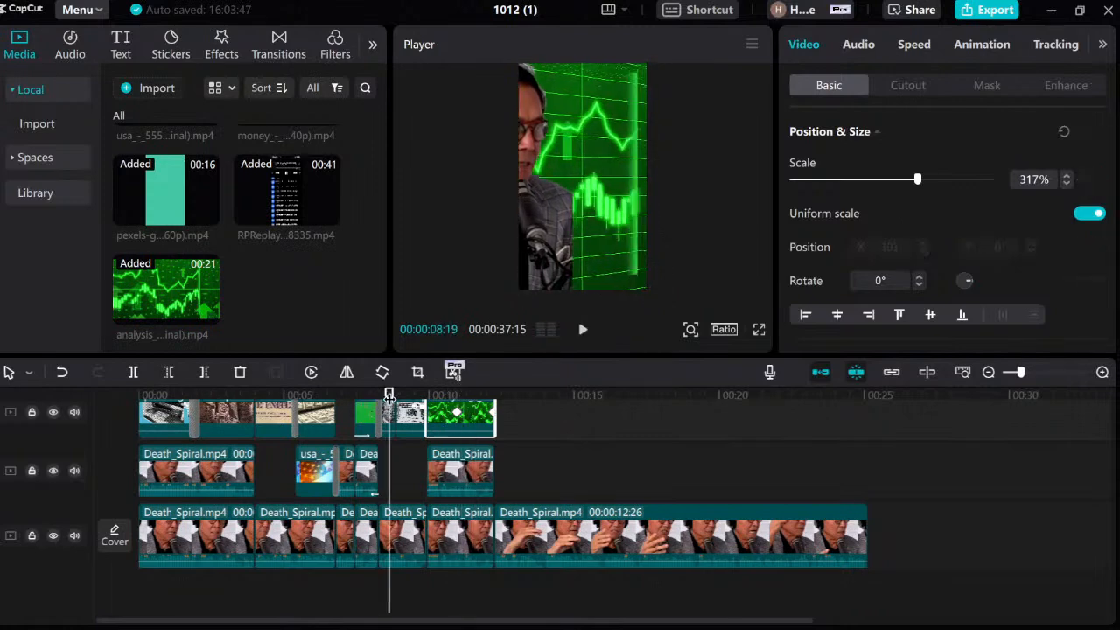
{"action": "key", "text": "Right"}
{"action": "key", "text": "Right"}
{"action": "key", "text": "Right"}
{"action": "key", "text": "Right"}
{"action": "key", "text": "Right"}
{"action": "key", "text": "Right"}
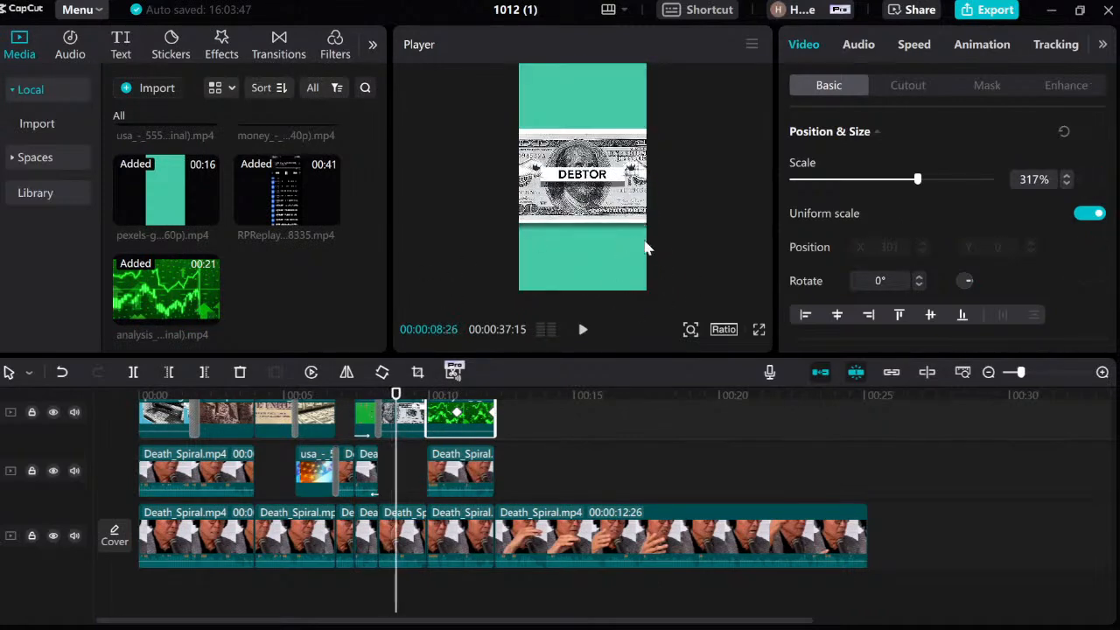
{"action": "key", "text": "Right"}
{"action": "key", "text": "Right"}
{"action": "key", "text": "Right"}
{"action": "key", "text": "Right"}
{"action": "key", "text": "Right"}
{"action": "key", "text": "Right"}
{"action": "key", "text": "Right"}
{"action": "key", "text": "Right"}
{"action": "key", "text": "Right"}
{"action": "key", "text": "Right"}
{"action": "key", "text": "Right"}
{"action": "key", "text": "Right"}
{"action": "key", "text": "Right"}
{"action": "key", "text": "Right"}
{"action": "key", "text": "Right"}
{"action": "key", "text": "Right"}
{"action": "key", "text": "Right"}
{"action": "key", "text": "Right"}
{"action": "key", "text": "Right"}
{"action": "key", "text": "Right"}
{"action": "key", "text": "Right"}
{"action": "key", "text": "Right"}
{"action": "key", "text": "Right"}
{"action": "key", "text": "Right"}
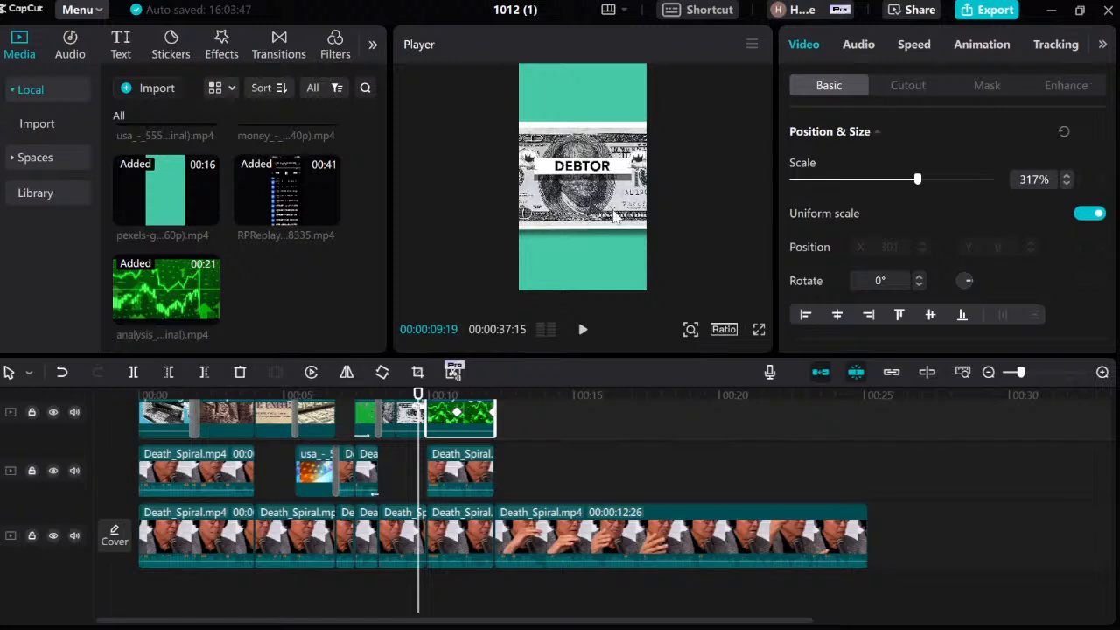
{"action": "key", "text": "Right"}
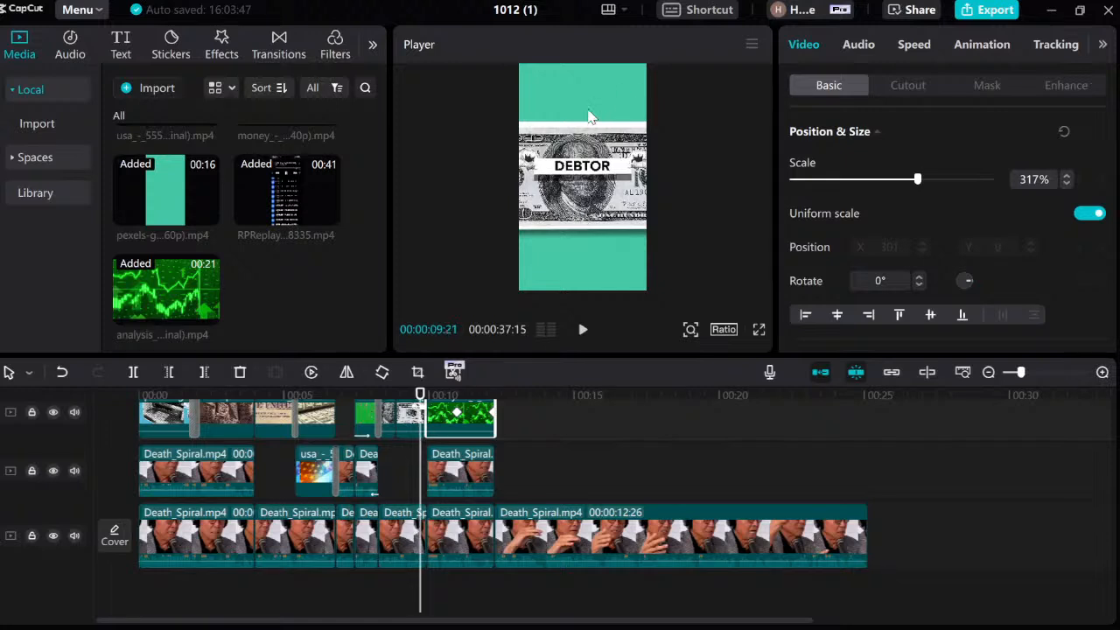
Step: Step frame by frame from about 00:00:08:11 through the DEBTOR banknote and green chart overlays to about 00:00:12:15 to examine their motion
{"action": "left_click", "coordinate": [394, 460]}
{"action": "left_click", "coordinate": [381, 462]}
{"action": "key", "text": "Right"}
{"action": "key", "text": "Right"}
{"action": "key", "text": "Right"}
{"action": "key", "text": "Right"}
{"action": "key", "text": "Right"}
{"action": "key", "text": "Right"}
{"action": "key", "text": "Right"}
{"action": "key", "text": "Right"}
{"action": "key", "text": "Right"}
{"action": "key", "text": "Right"}
{"action": "key", "text": "Right"}
{"action": "key", "text": "Right"}
{"action": "key", "text": "Right"}
{"action": "key", "text": "Right"}
{"action": "key", "text": "Right"}
{"action": "key", "text": "Right"}
{"action": "key", "text": "Right"}
{"action": "key", "text": "Right"}
{"action": "key", "text": "Right"}
{"action": "key", "text": "Right"}
{"action": "key", "text": "Right"}
{"action": "key", "text": "Right"}
{"action": "key", "text": "Right"}
{"action": "key", "text": "Right"}
{"action": "key", "text": "Right"}
{"action": "key", "text": "Right"}
{"action": "key", "text": "Right"}
{"action": "key", "text": "Right"}
{"action": "key", "text": "Right"}
{"action": "key", "text": "Right"}
{"action": "key", "text": "Right"}
{"action": "key", "text": "Right"}
{"action": "key", "text": "Right"}
{"action": "key", "text": "Right"}
{"action": "key", "text": "Right"}
{"action": "key", "text": "Right"}
{"action": "key", "text": "Right"}
{"action": "key", "text": "Right"}
{"action": "key", "text": "Right"}
{"action": "key", "text": "Right"}
{"action": "key", "text": "Right"}
{"action": "key", "text": "Right"}
{"action": "key", "text": "Right"}
{"action": "key", "text": "Right"}
{"action": "key", "text": "Right"}
{"action": "key", "text": "Right"}
{"action": "key", "text": "Right"}
{"action": "key", "text": "Right"}
{"action": "key", "text": "Right"}
{"action": "key", "text": "Right"}
{"action": "key", "text": "Right"}
{"action": "key", "text": "Right"}
{"action": "key", "text": "Right"}
{"action": "key", "text": "Right"}
{"action": "key", "text": "Right"}
{"action": "key", "text": "Right"}
{"action": "key", "text": "Right"}
{"action": "key", "text": "Right"}
{"action": "key", "text": "Right"}
{"action": "key", "text": "Right"}
{"action": "key", "text": "Right"}
{"action": "key", "text": "Right"}
{"action": "key", "text": "Right"}
{"action": "key", "text": "Right"}
{"action": "key", "text": "Right"}
{"action": "key", "text": "Right"}
{"action": "key", "text": "Right"}
{"action": "key", "text": "Right"}
{"action": "key", "text": "Right"}
{"action": "key", "text": "Right"}
{"action": "key", "text": "Right"}
{"action": "key", "text": "Right"}
{"action": "key", "text": "Right"}
{"action": "key", "text": "Right"}
{"action": "key", "text": "Right"}
{"action": "key", "text": "Right"}
{"action": "key", "text": "Right"}
{"action": "key", "text": "Right"}
{"action": "key", "text": "Right"}
{"action": "key", "text": "Right"}
{"action": "key", "text": "Right"}
{"action": "key", "text": "Right"}
{"action": "key", "text": "Right"}
{"action": "key", "text": "Right"}
{"action": "key", "text": "Right"}
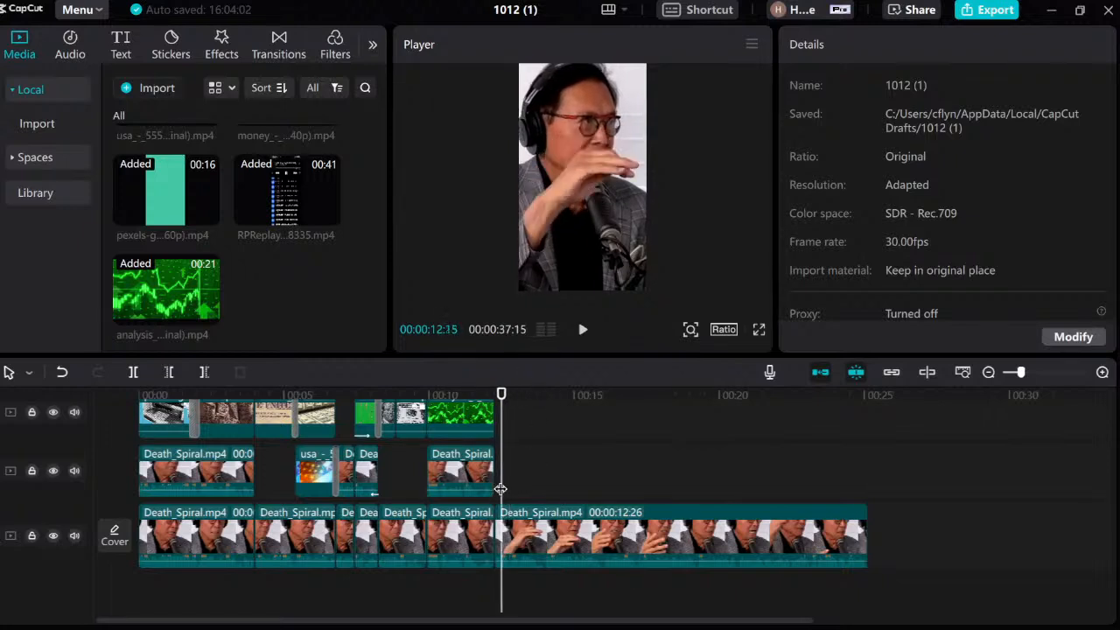
Step: Step back to 00:00:12:08 and play the bare talking-head footage that follows the green chart slide to hear the speech
{"action": "key", "text": "Left"}
{"action": "key", "text": "Left"}
{"action": "key", "text": "Left"}
{"action": "key", "text": "Left"}
{"action": "key", "text": "Left"}
{"action": "key", "text": "Left"}
{"action": "key", "text": "Left"}
{"action": "key", "text": "space"}
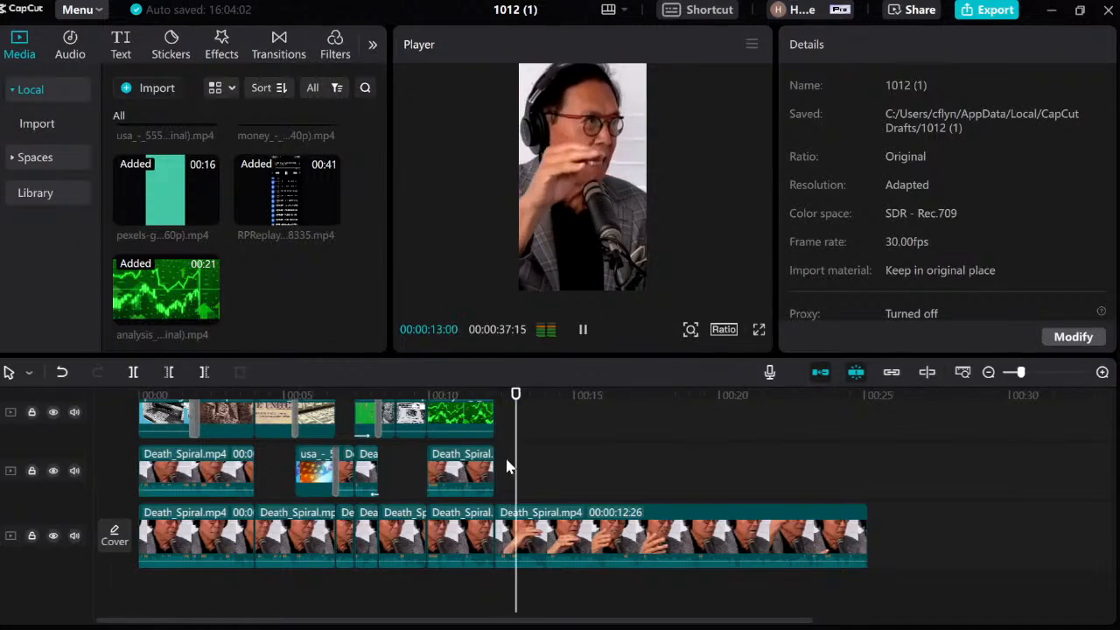
{"action": "key", "text": "space"}
Step: Place the black-and-white bokeh particles clip after the green chart at 00:00:12:08 and trim its end to 00:00:14:00
{"action": "left_click", "coordinate": [496, 413]}
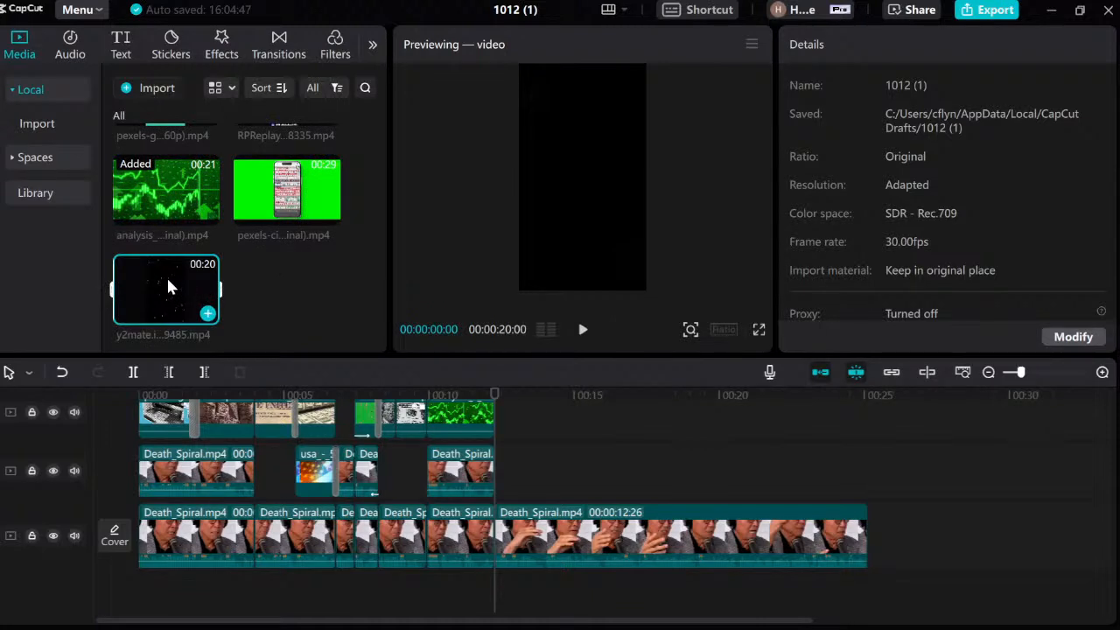
{"action": "left_click_drag", "start_coordinate": [118, 277], "coordinate": [498, 424]}
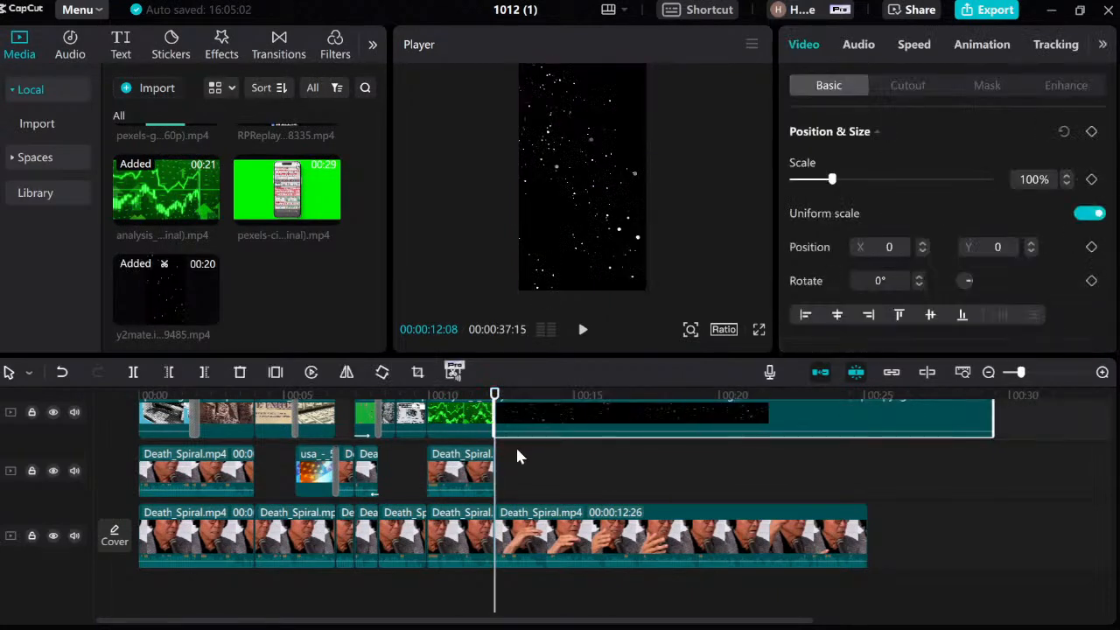
{"action": "key", "text": "space"}
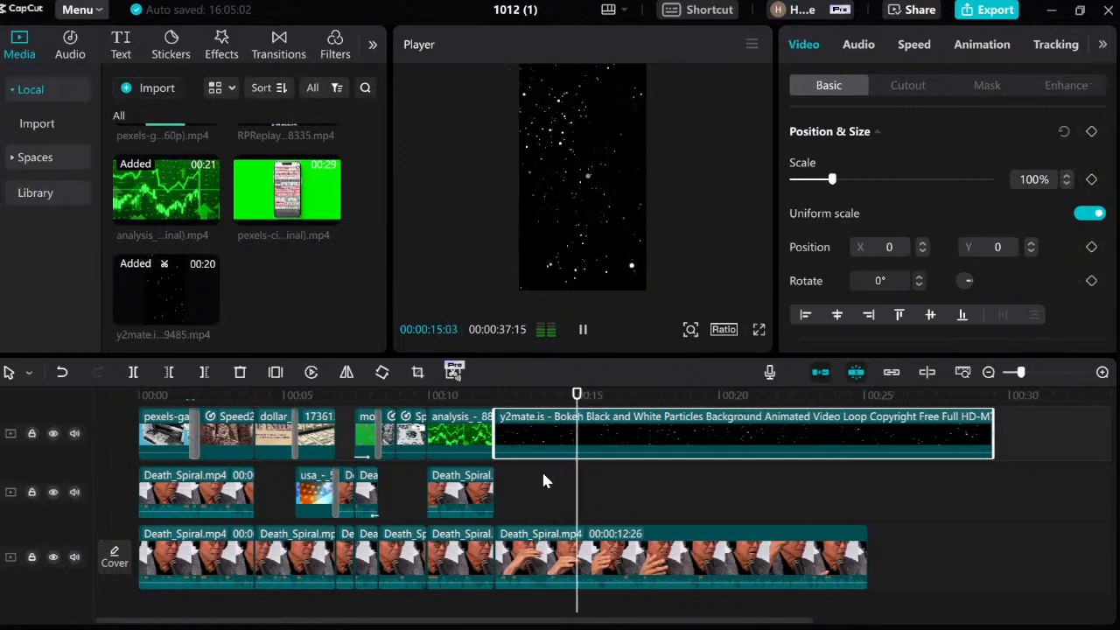
{"action": "left_click", "coordinate": [542, 483]}
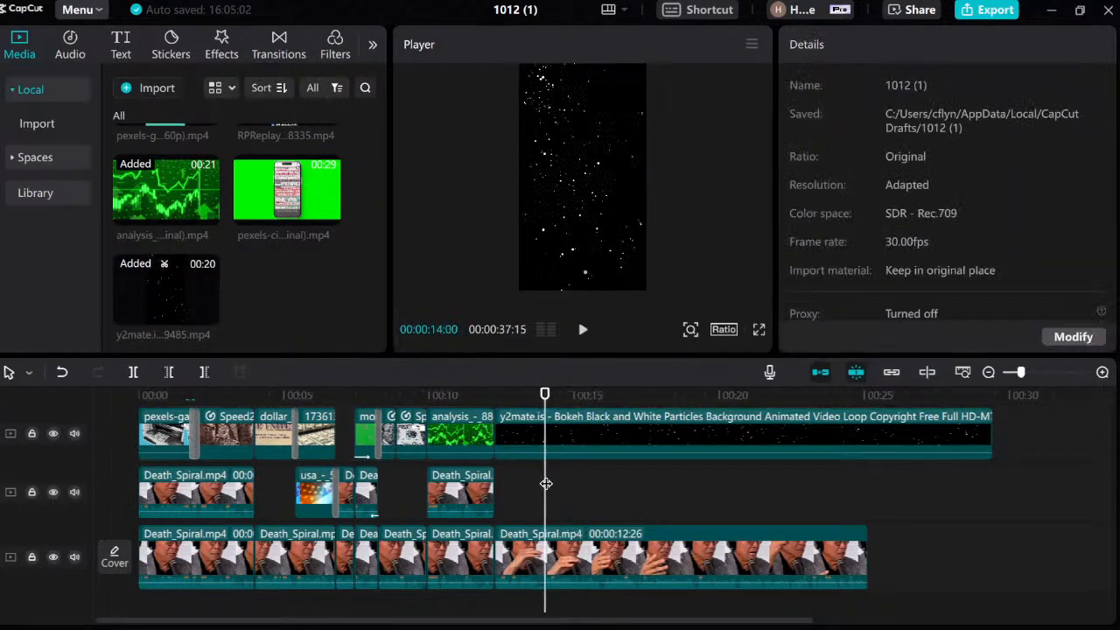
{"action": "left_click", "coordinate": [559, 428]}
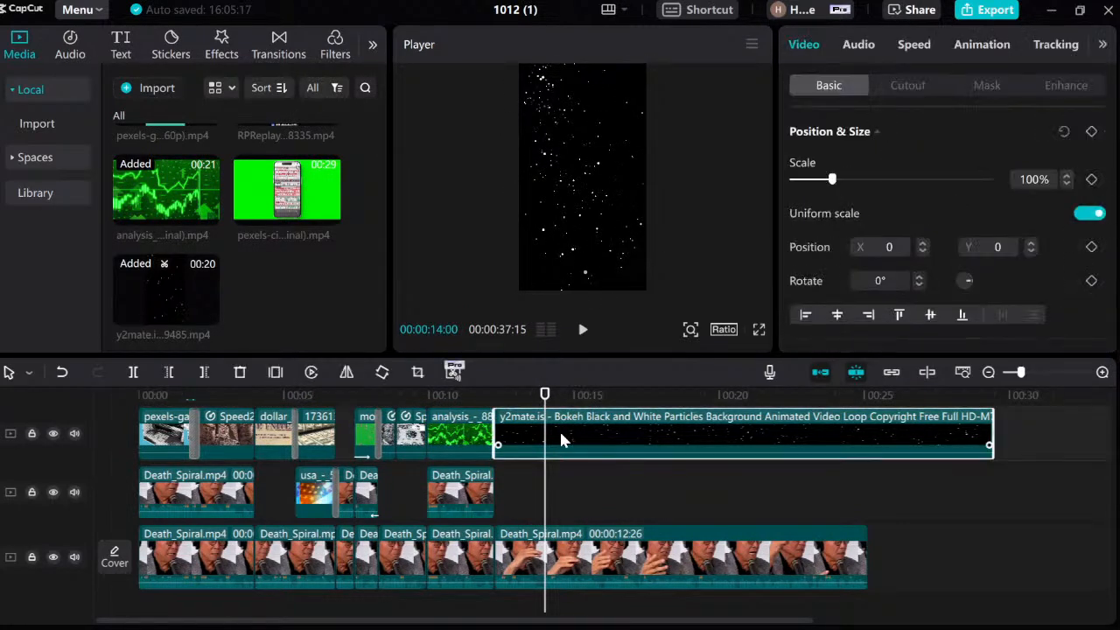
{"action": "key", "text": "ctrl+b"}
{"action": "key", "text": "Delete"}
Step: Add the green-screen phone clip over the particles background at 00:00:12:08 and scale it to 317%
{"action": "left_click", "coordinate": [506, 477]}
{"action": "left_click_drag", "start_coordinate": [507, 477], "coordinate": [495, 481]}
{"action": "key", "text": "space"}
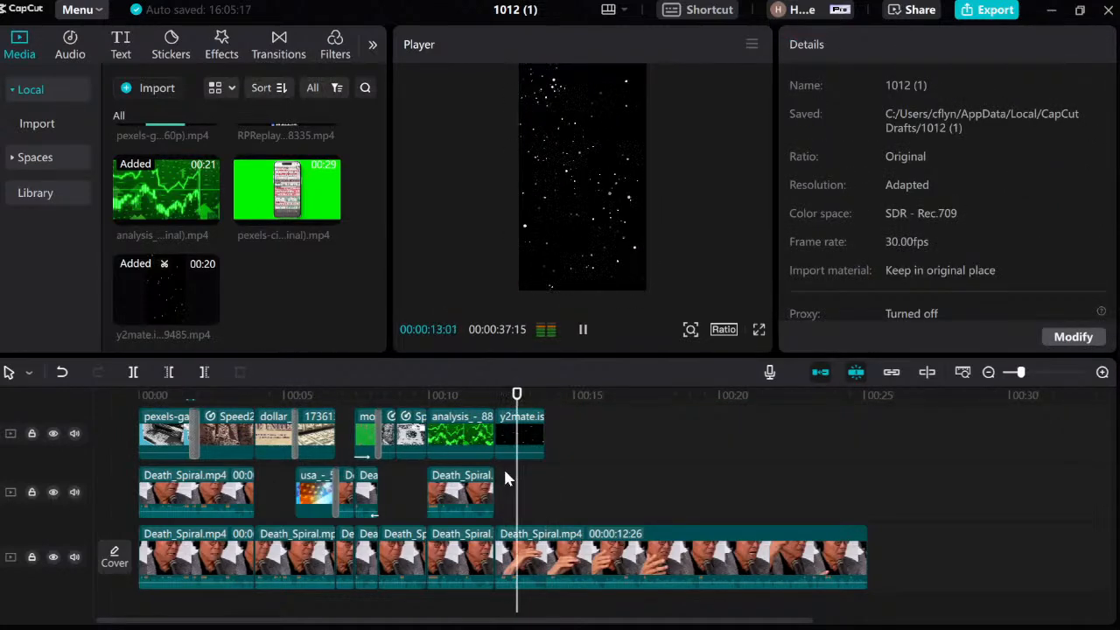
{"action": "key", "text": "space"}
{"action": "left_click_drag", "start_coordinate": [287, 189], "coordinate": [496, 494]}
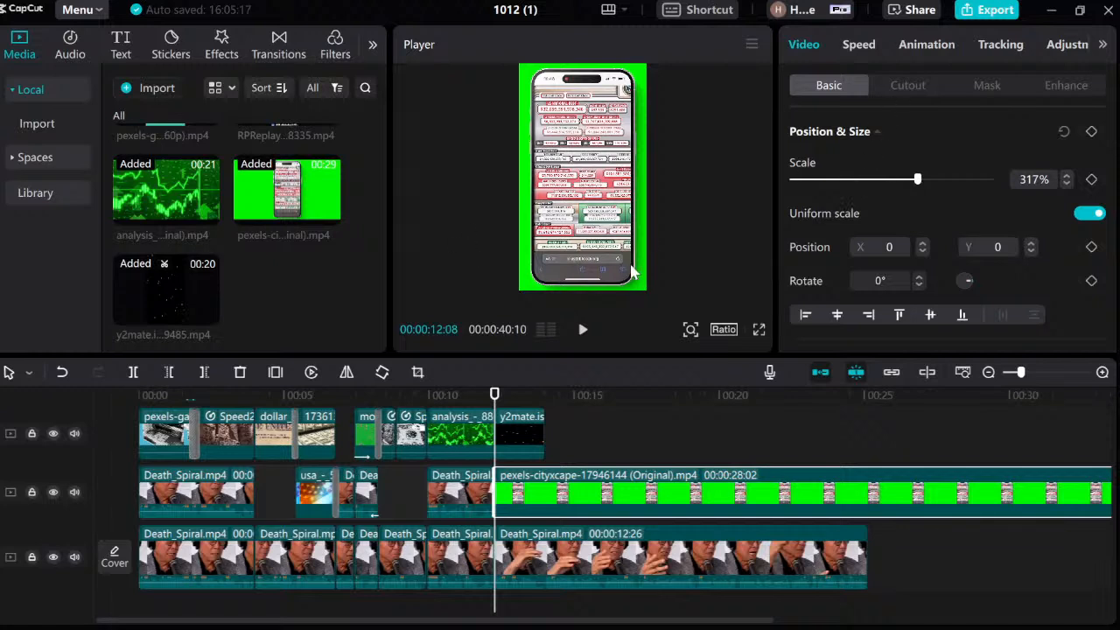
Step: Key out the phone clip's green background with a chroma key at strength 10 and shadow 0, and check the result full screen
{"action": "left_click", "coordinate": [892, 88]}
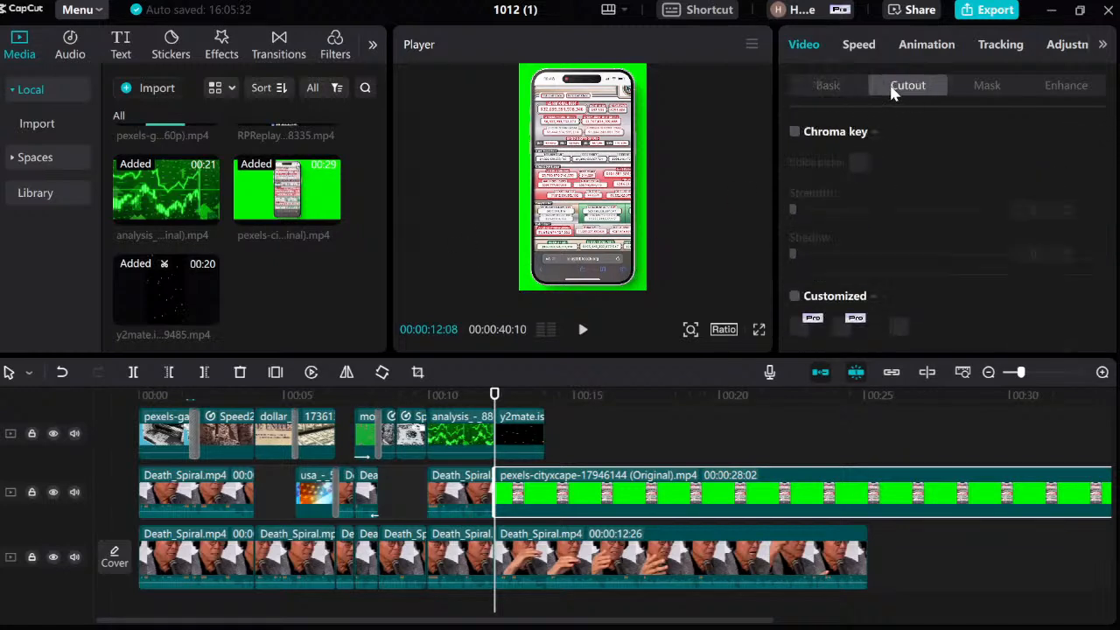
{"action": "left_click", "coordinate": [796, 133]}
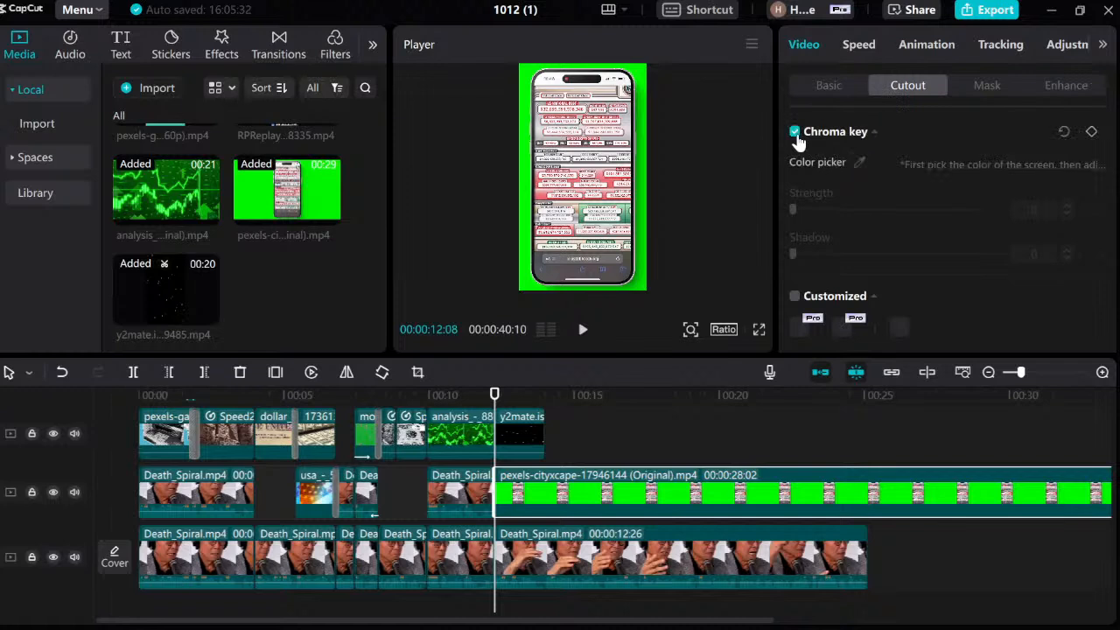
{"action": "left_click", "coordinate": [859, 163]}
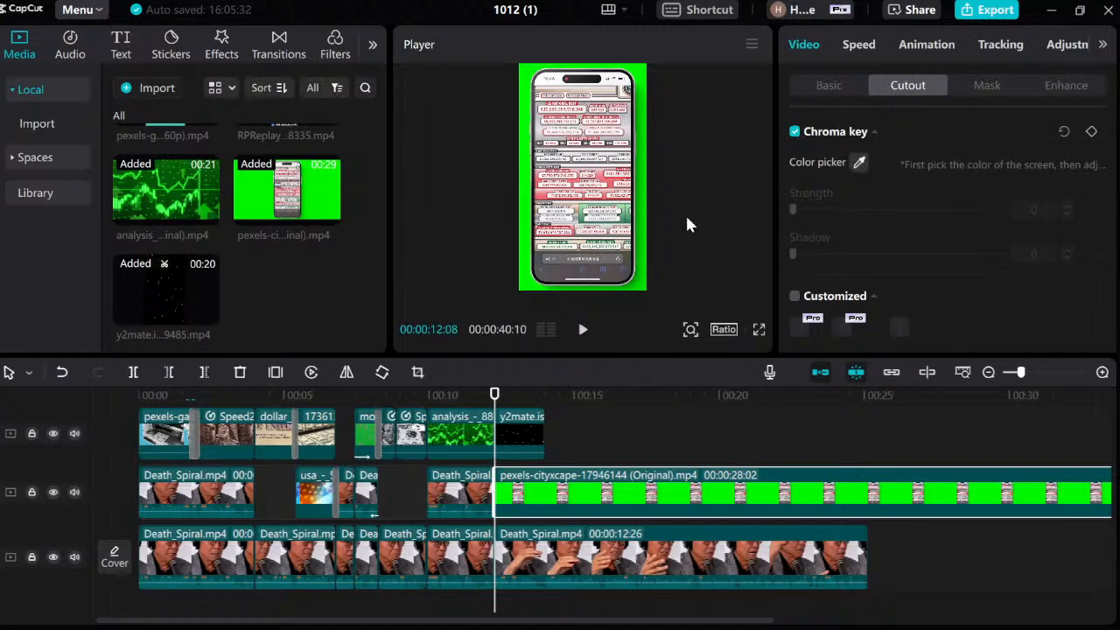
{"action": "left_click", "coordinate": [641, 217]}
{"action": "left_click_drag", "start_coordinate": [793, 210], "coordinate": [814, 214]}
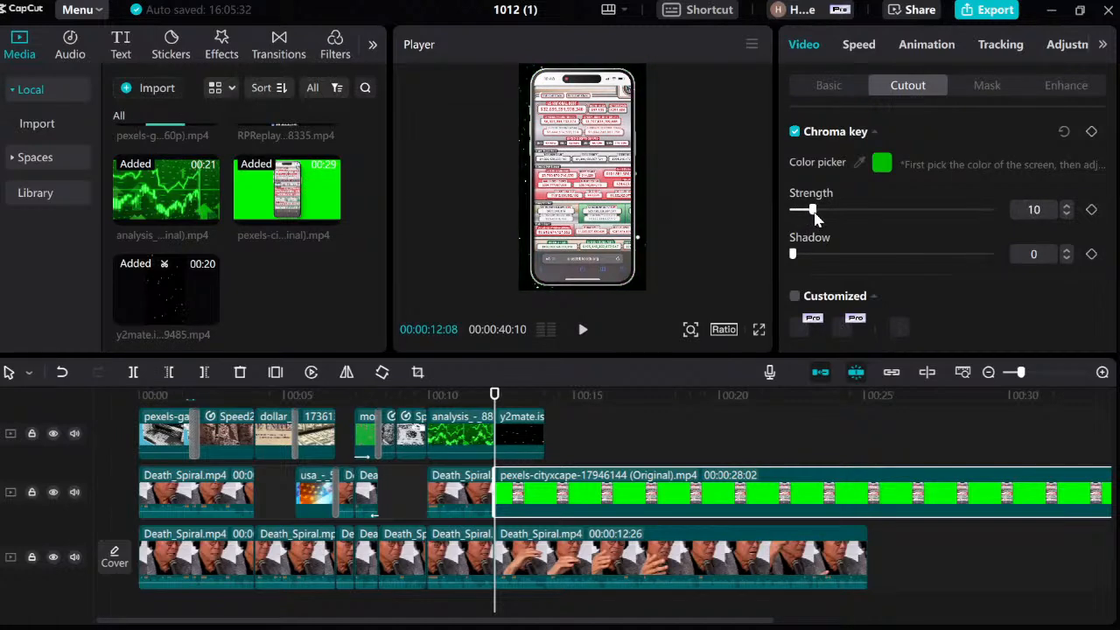
{"action": "left_click_drag", "start_coordinate": [792, 255], "coordinate": [924, 264]}
{"action": "left_click_drag", "start_coordinate": [996, 248], "coordinate": [767, 251]}
{"action": "mouse_move", "coordinate": [494, 398]}
{"action": "left_mouse_down"}
{"action": "mouse_move", "coordinate": [510, 399]}
{"action": "mouse_move", "coordinate": [495, 400]}
{"action": "left_mouse_up"}
{"action": "left_click", "coordinate": [759, 329]}
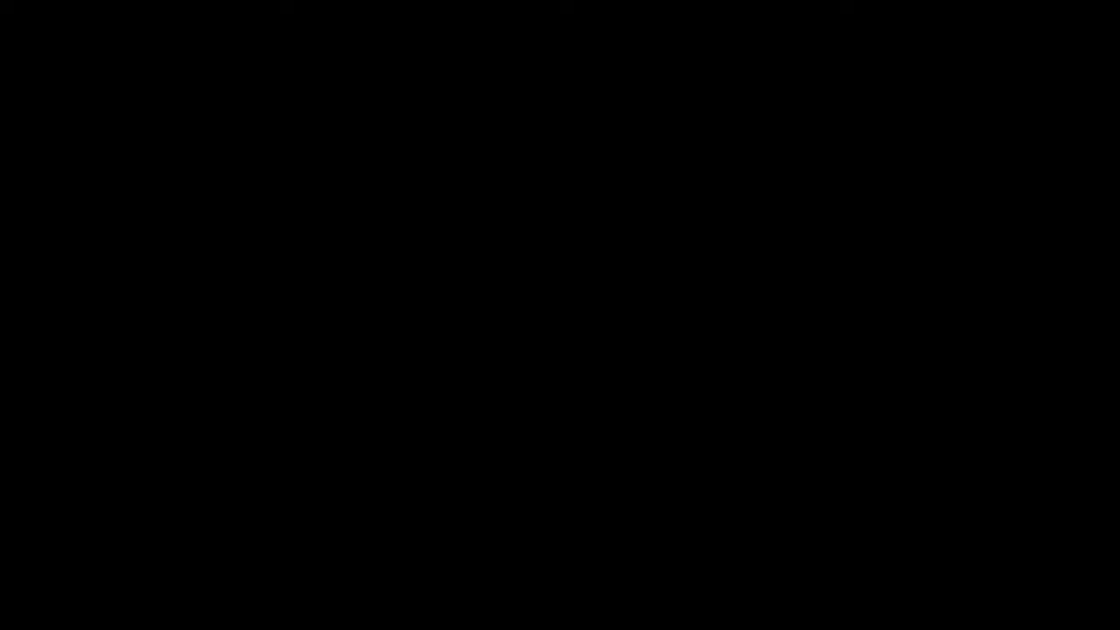
{"action": "key", "text": "Escape"}
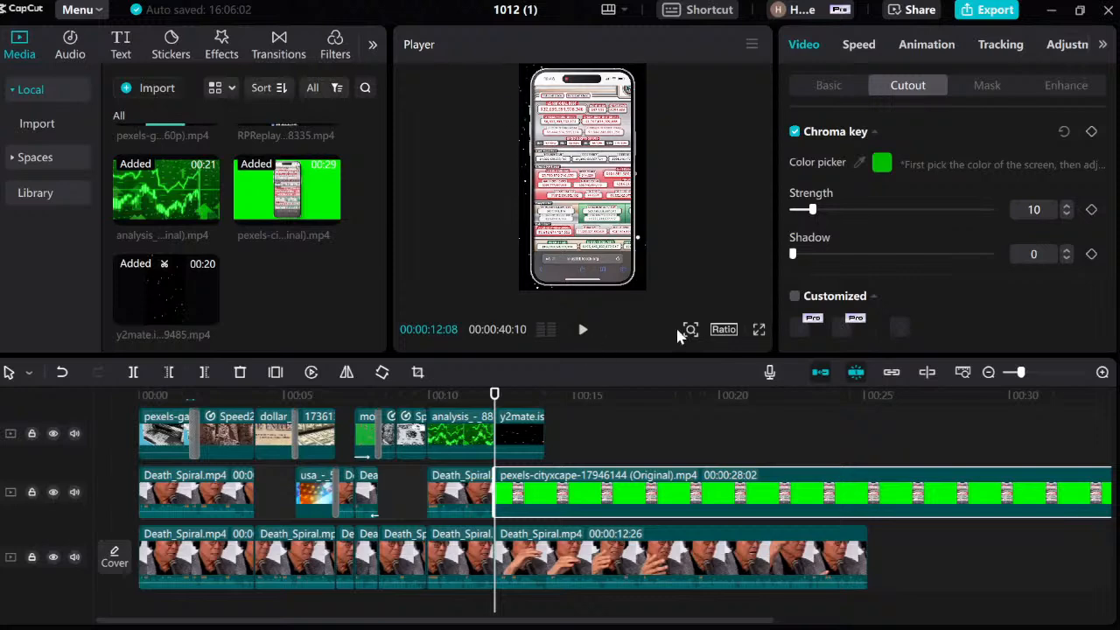
Step: Scale the phone clip to 236% and add scale and position keyframes at its start, 00:00:12:08
{"action": "left_click", "coordinate": [822, 85]}
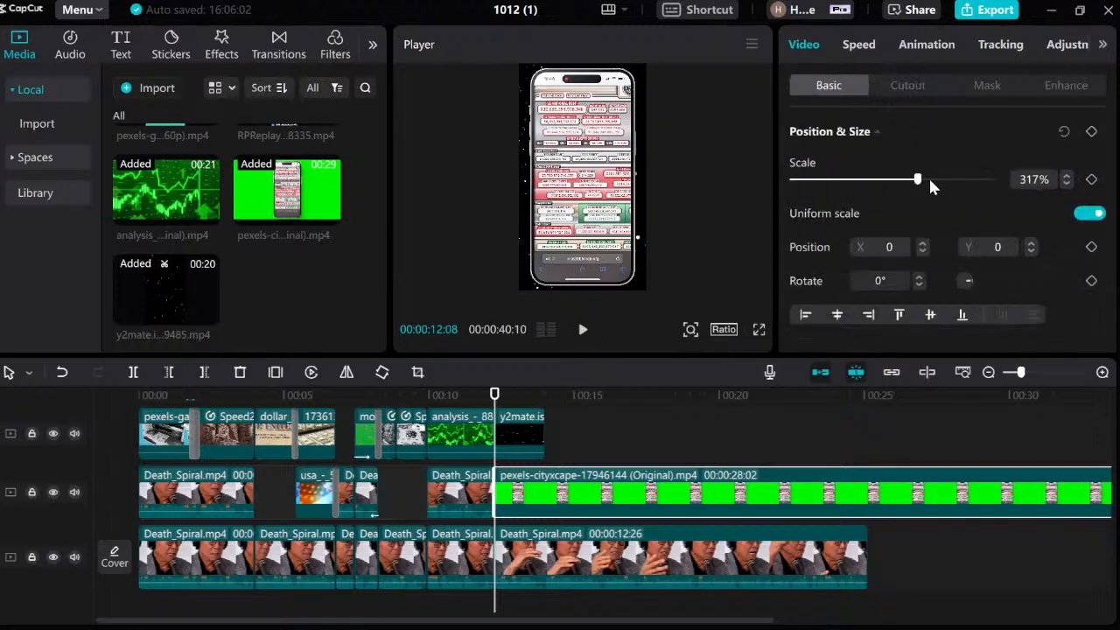
{"action": "left_click_drag", "start_coordinate": [918, 184], "coordinate": [886, 181]}
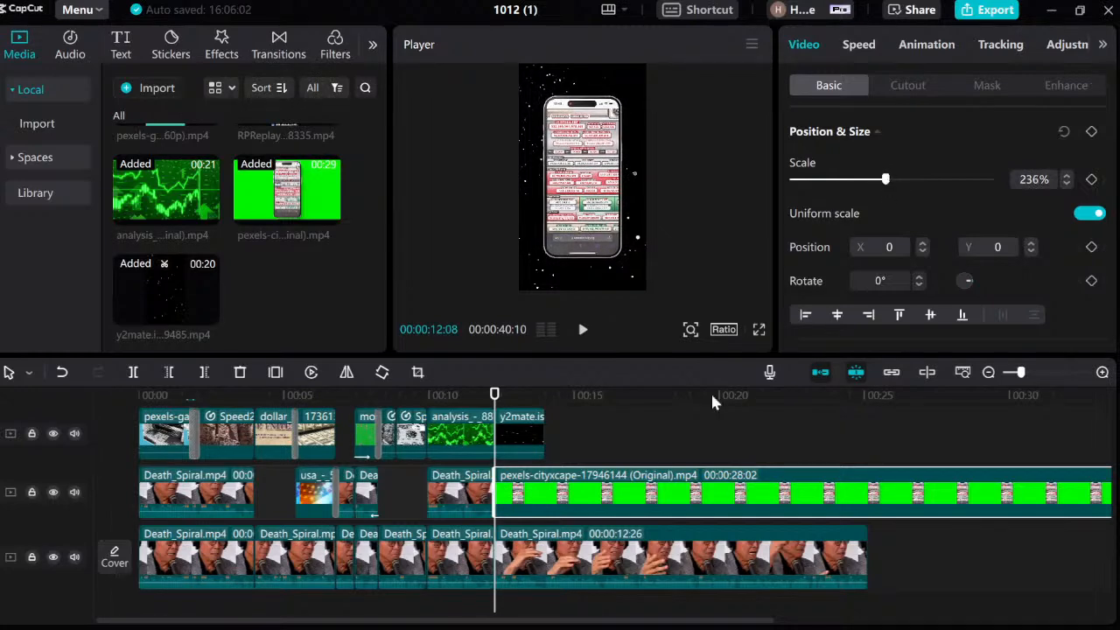
{"action": "left_click", "coordinate": [1090, 179]}
{"action": "left_click", "coordinate": [1091, 248]}
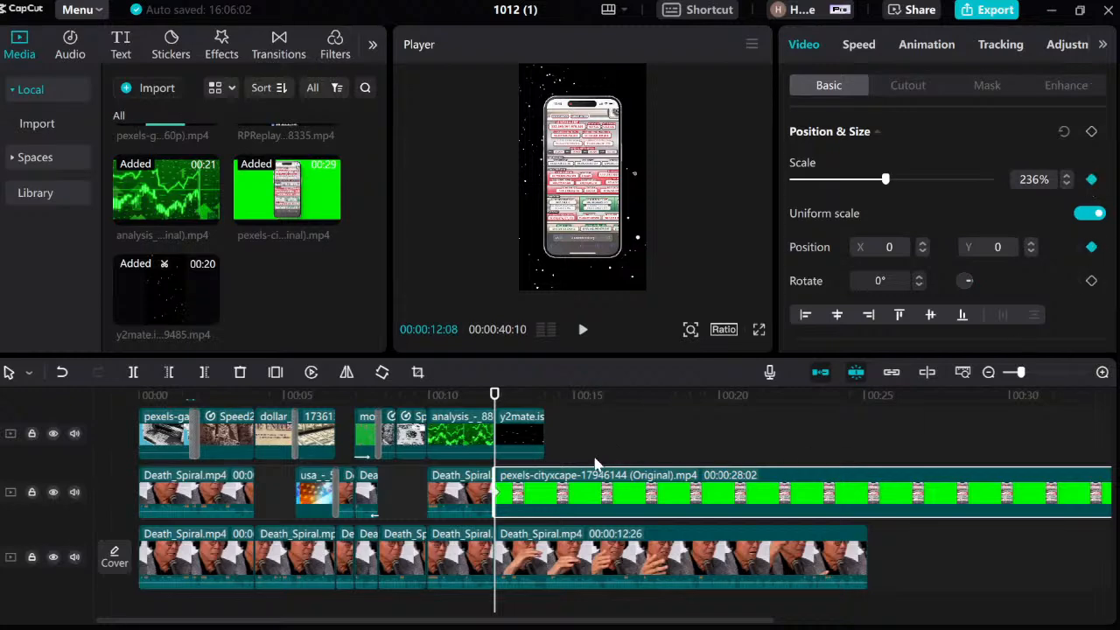
Step: Animate the phone zooming in by setting its scale to 317% at 00:00:13:29, the last frame of the particles clip
{"action": "left_click", "coordinate": [541, 406]}
{"action": "left_click", "coordinate": [533, 437]}
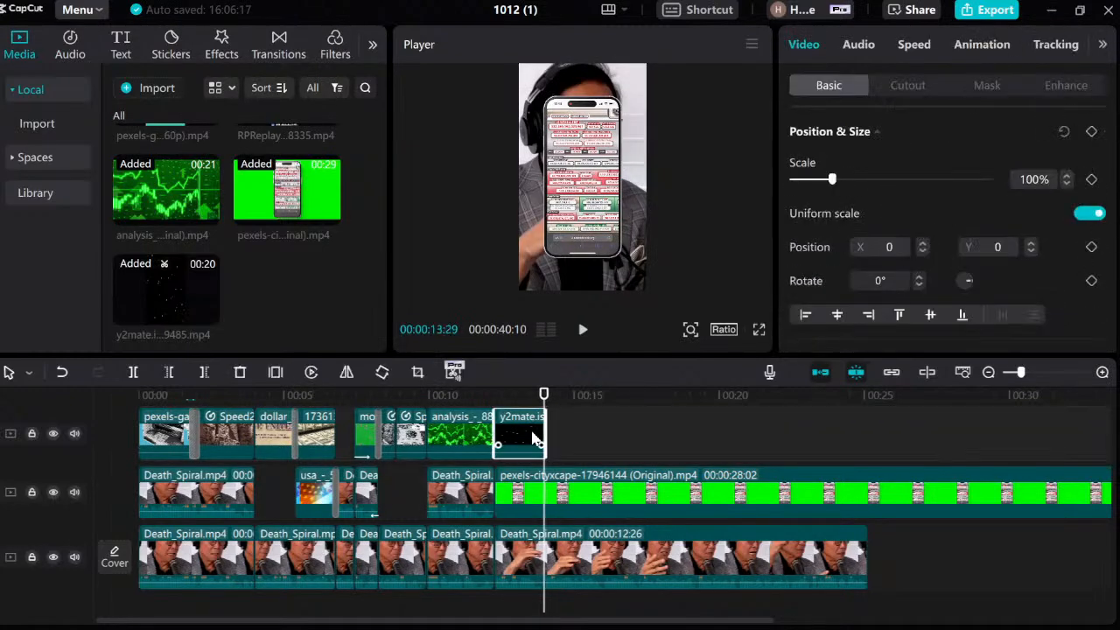
{"action": "left_click", "coordinate": [564, 489]}
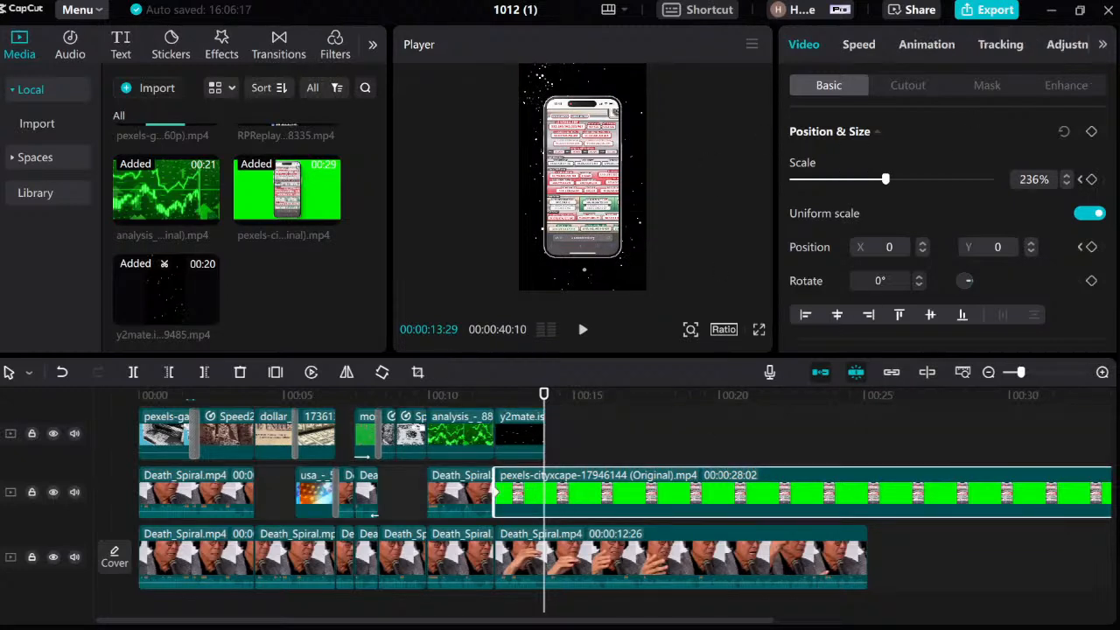
{"action": "left_click_drag", "start_coordinate": [790, 325], "coordinate": [790, 326]}
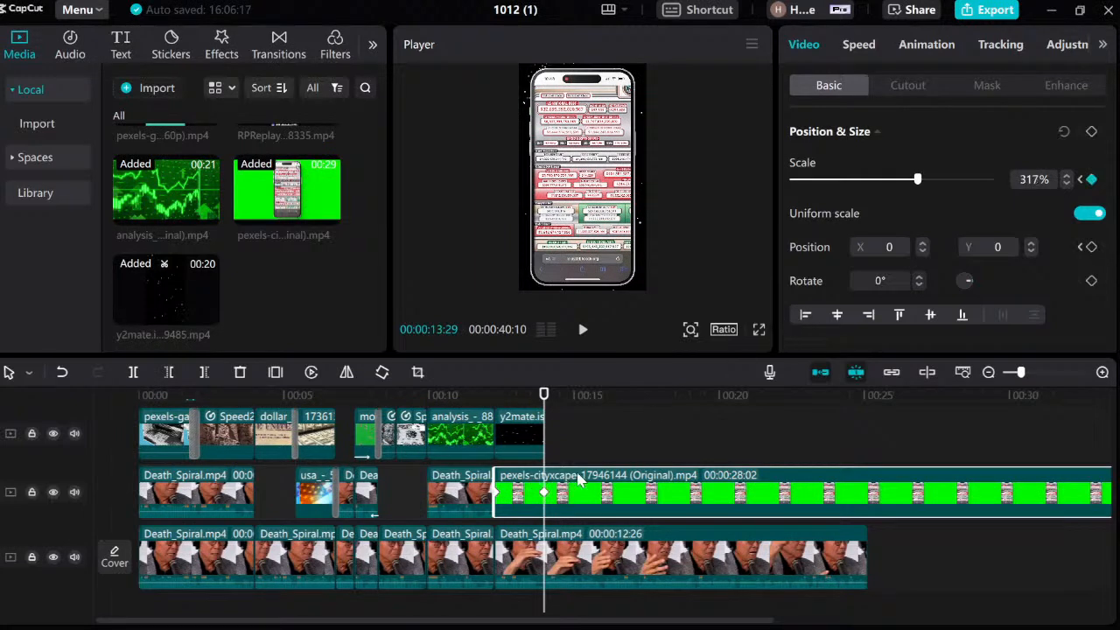
Step: Split the phone clip at 00:00:14:00, delete the remainder, and select the kept part
{"action": "key", "text": "Right"}
{"action": "key", "text": "ctrl+b"}
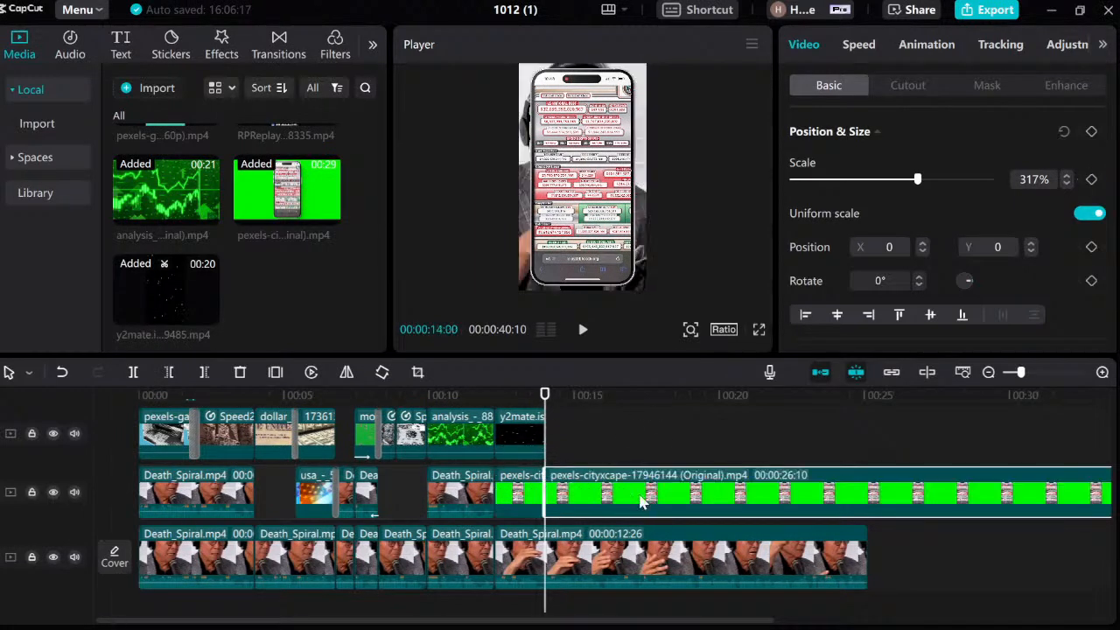
{"action": "key", "text": "Delete"}
{"action": "left_click", "coordinate": [532, 490]}
Step: Replay and scrub the phone clip from 00:00:12:08 to check its zoom over the particles background
{"action": "left_click", "coordinate": [495, 400]}
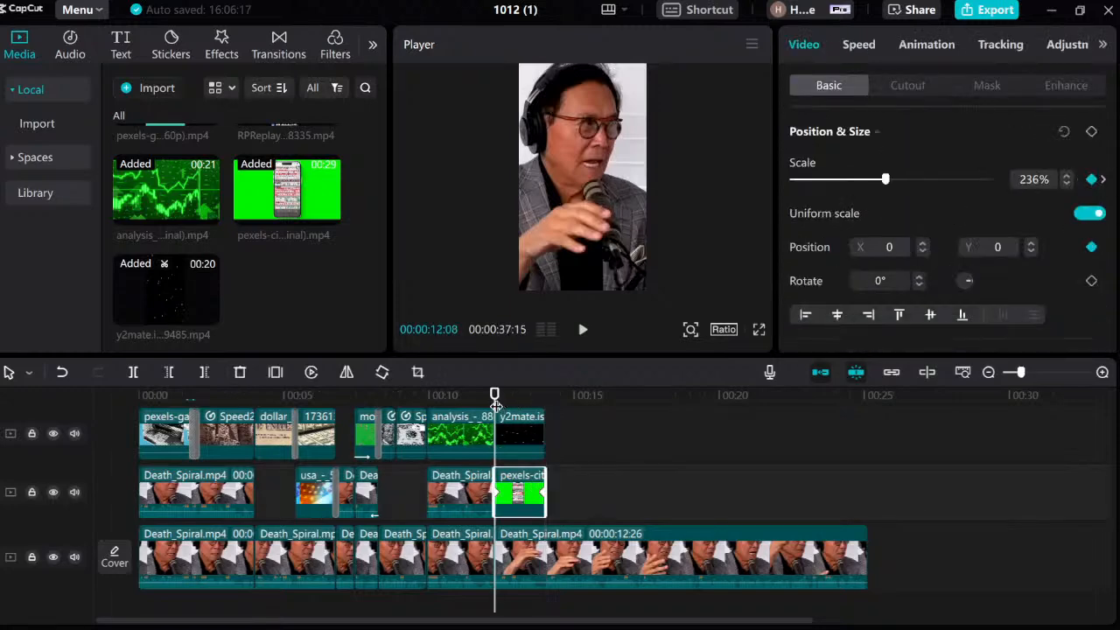
{"action": "key", "text": "space"}
{"action": "key", "text": "space"}
{"action": "left_click", "coordinate": [497, 401]}
{"action": "key", "text": "space"}
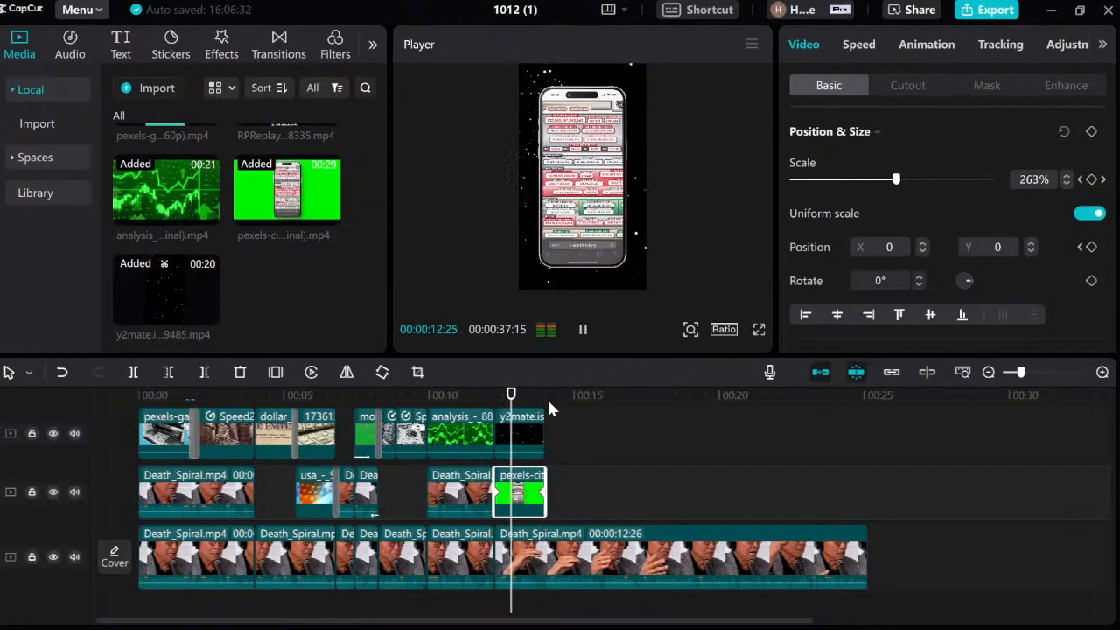
{"action": "left_click", "coordinate": [582, 329]}
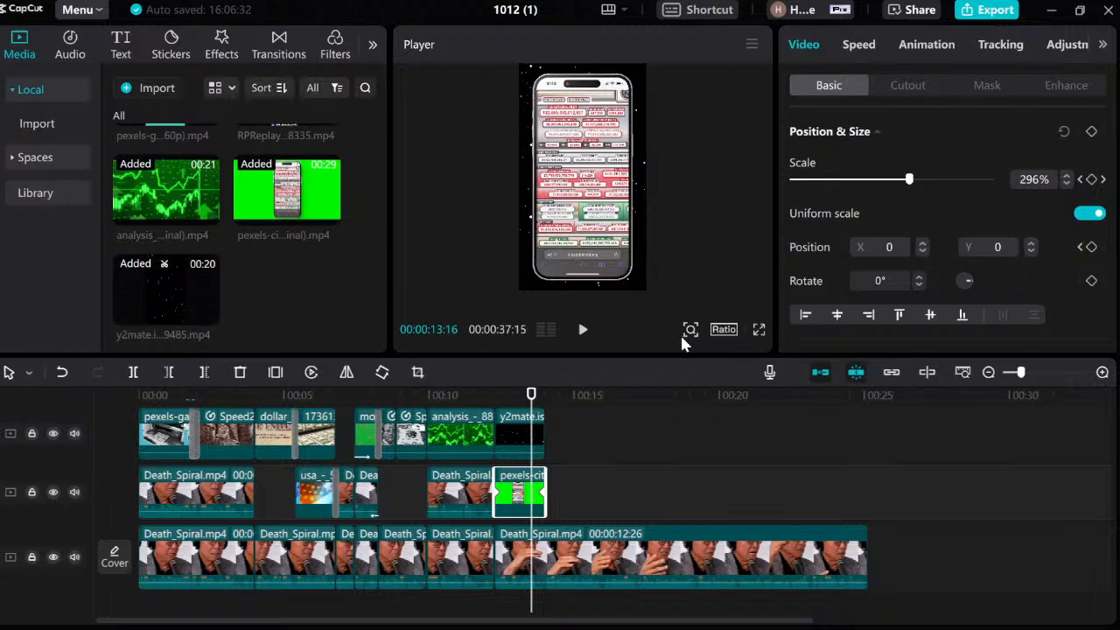
{"action": "left_click_drag", "start_coordinate": [491, 395], "coordinate": [525, 394]}
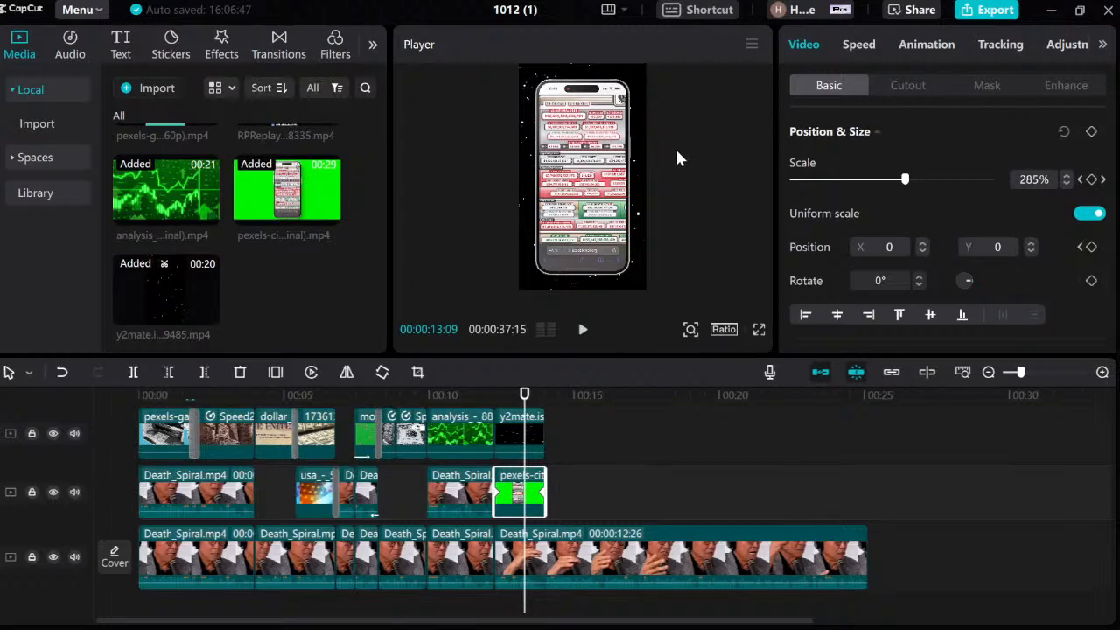
{"action": "left_click_drag", "start_coordinate": [525, 395], "coordinate": [495, 407]}
{"action": "key", "text": "space"}
Step: Play the footage after 00:00:14:00, scrub through the opening, and return to 00:00:14:00 to review the cut
{"action": "left_click", "coordinate": [544, 392]}
{"action": "key", "text": "space"}
{"action": "key", "text": "space"}
{"action": "left_click", "coordinate": [311, 396]}
{"action": "left_click_drag", "start_coordinate": [154, 398], "coordinate": [194, 403]}
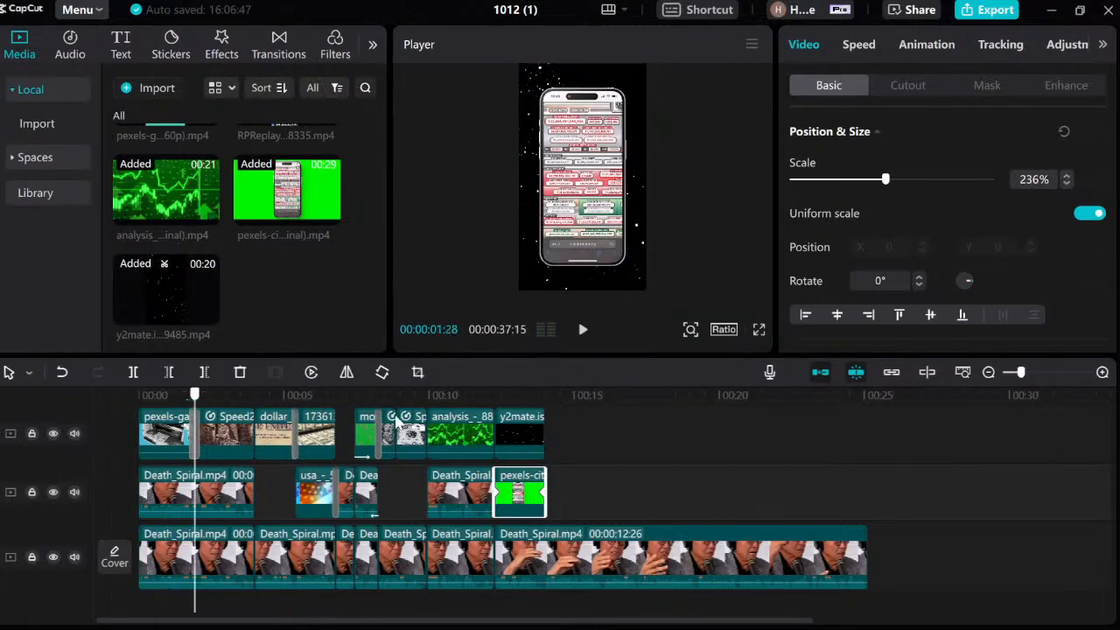
{"action": "left_click", "coordinate": [544, 399]}
{"action": "key", "text": "space"}
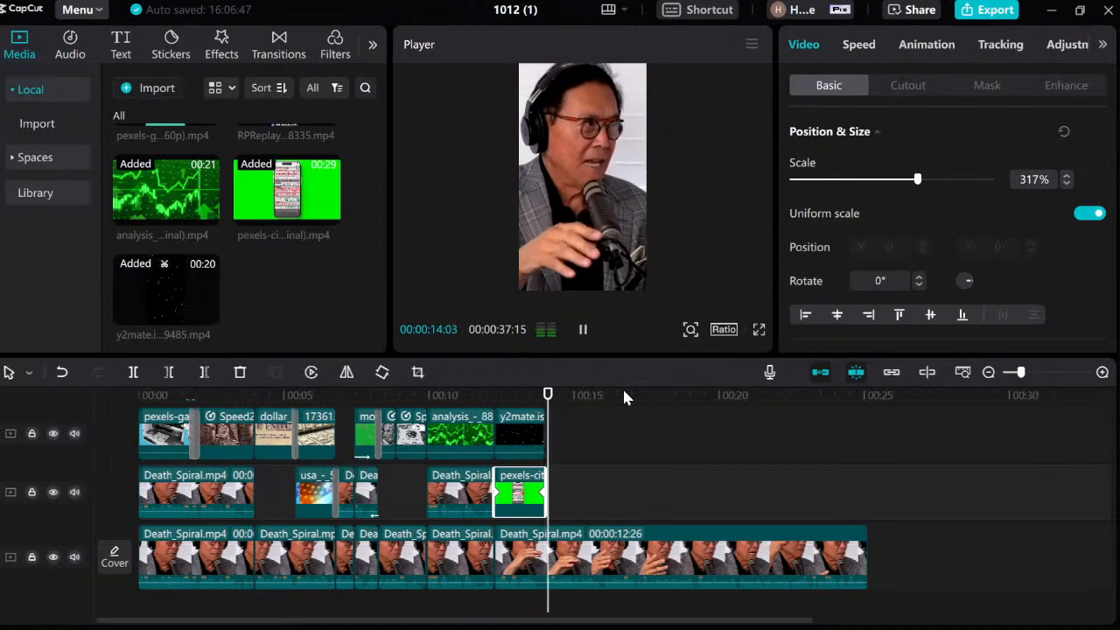
{"action": "left_click", "coordinate": [544, 394]}
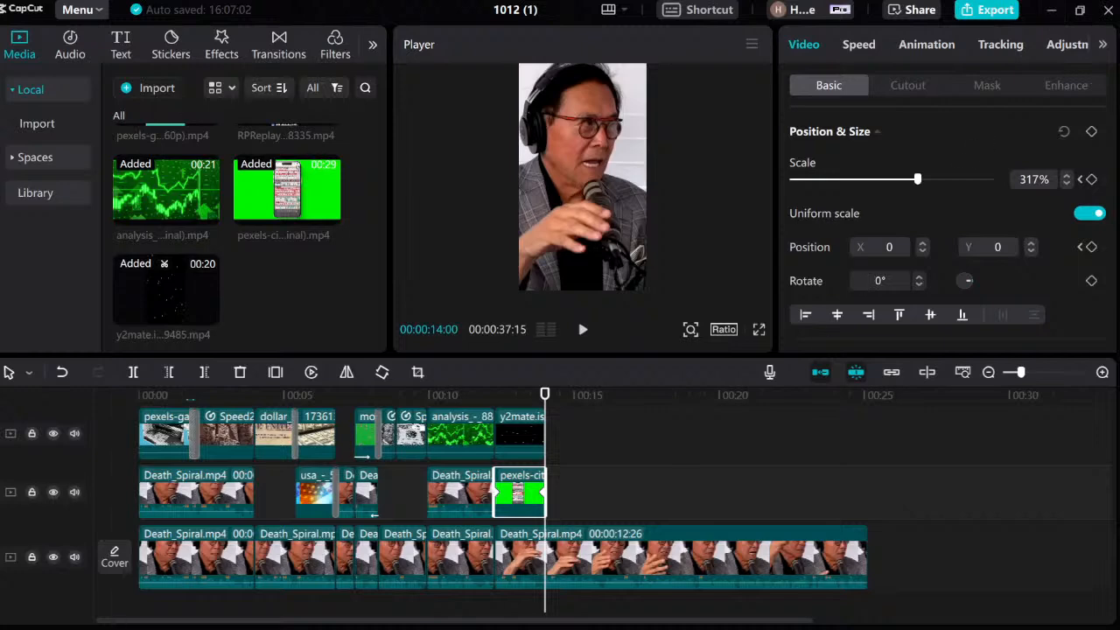
Step: Play the uncaptioned section from 00:00:04:00 to about 00:00:05:25 in short stretches, and return to 00:00:04:00 where the existing captions end
{"action": "scroll", "coordinate": [375, 457], "scroll_direction": "up", "scroll_amount": 5}
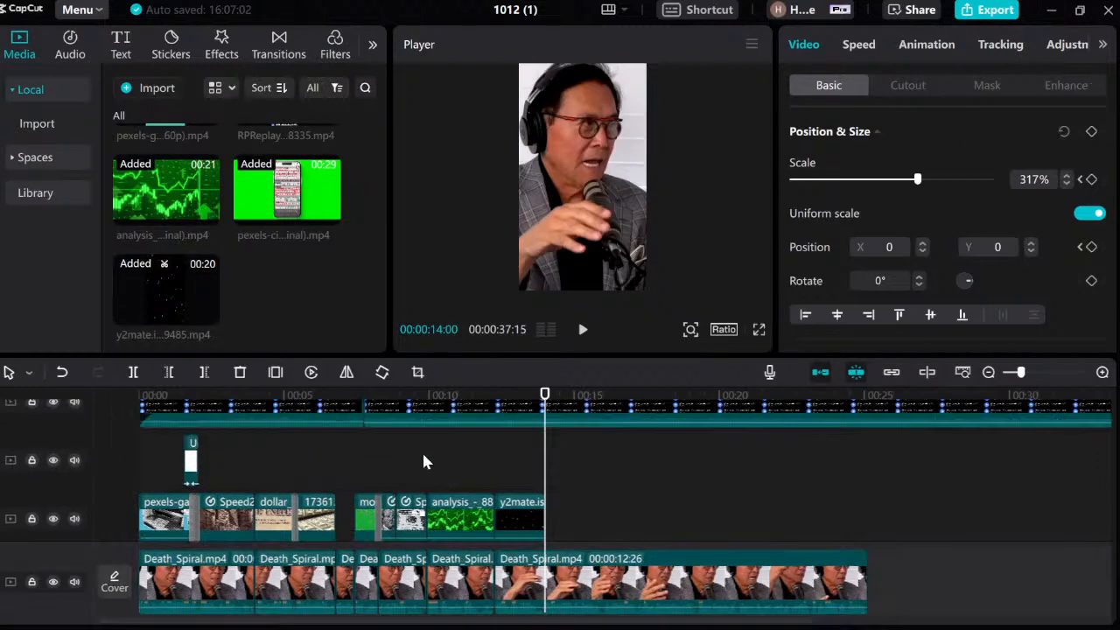
{"action": "left_click", "coordinate": [253, 437]}
{"action": "key", "text": "space"}
{"action": "key", "text": "space"}
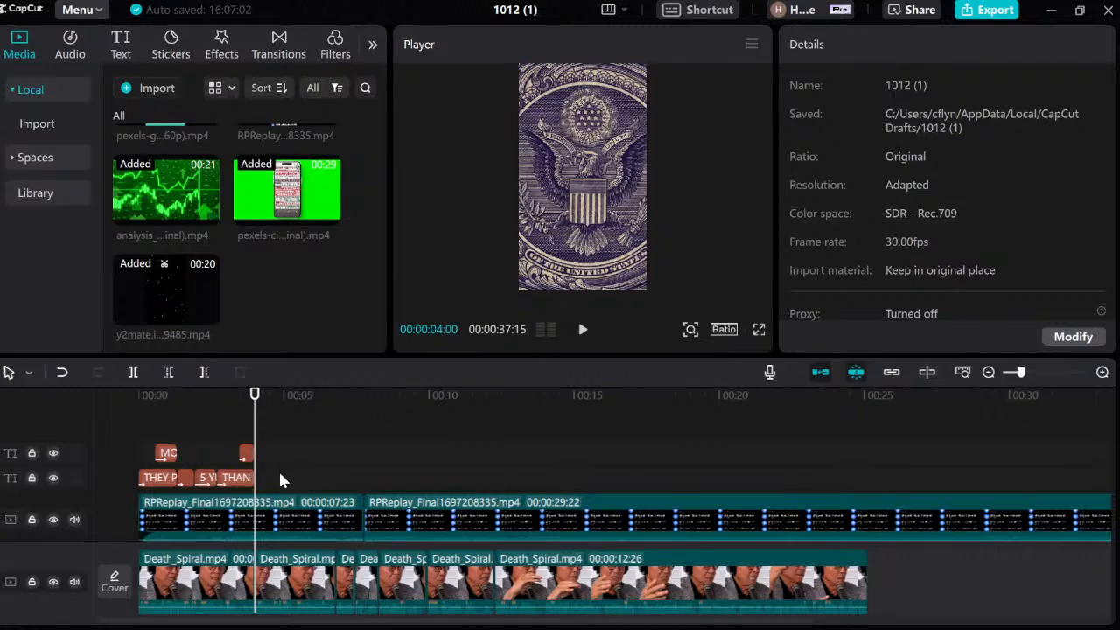
{"action": "key", "text": "space"}
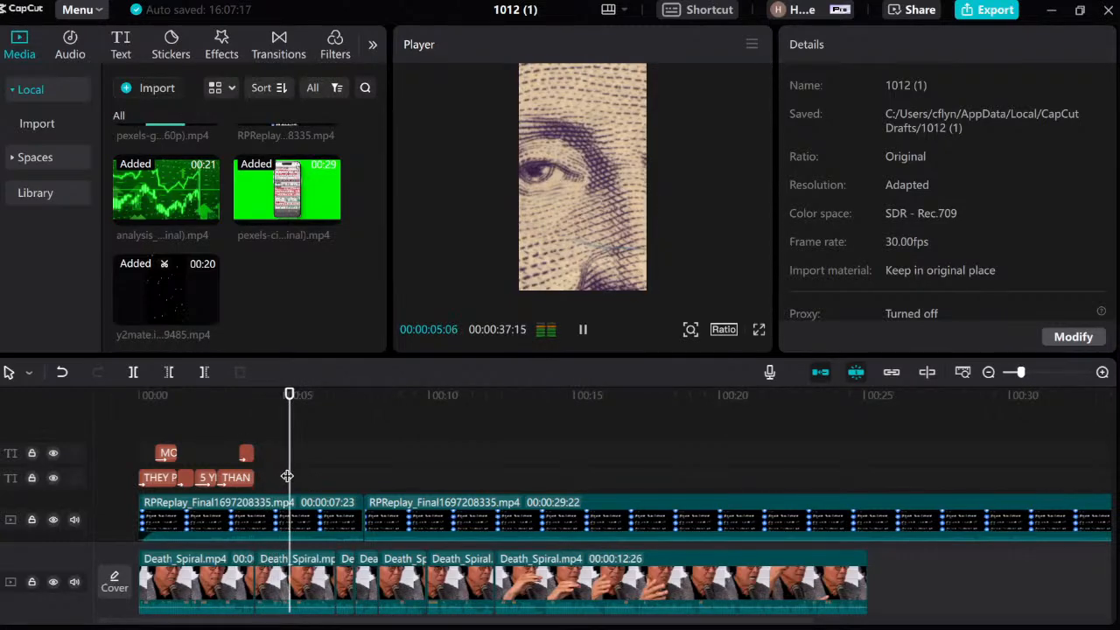
{"action": "key", "text": "space"}
{"action": "left_click", "coordinate": [283, 464]}
{"action": "key", "text": "space"}
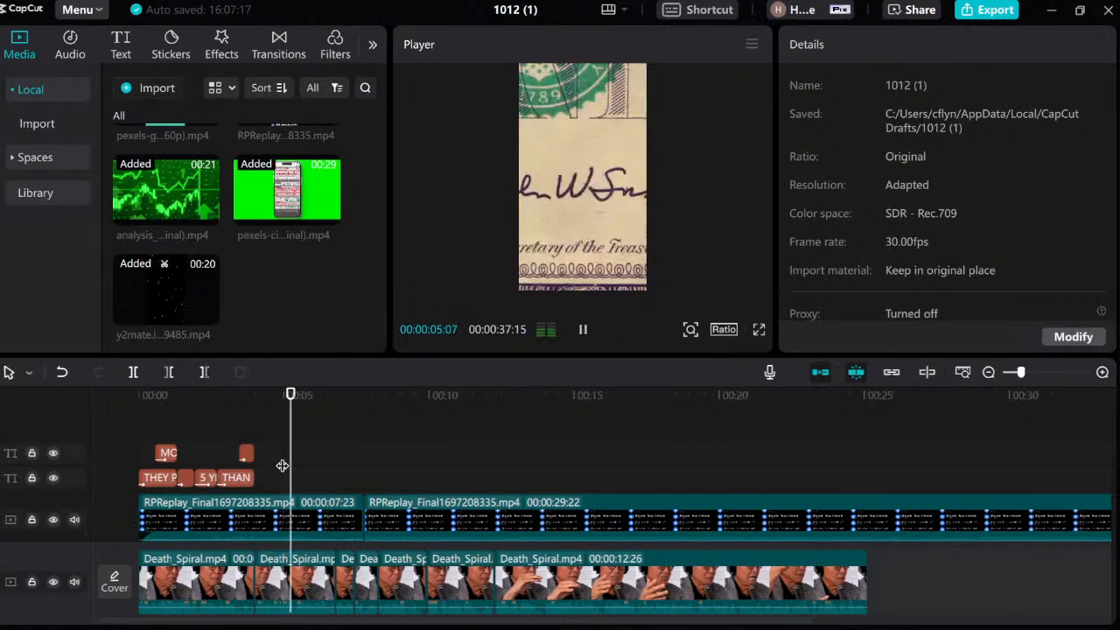
{"action": "key", "text": "space"}
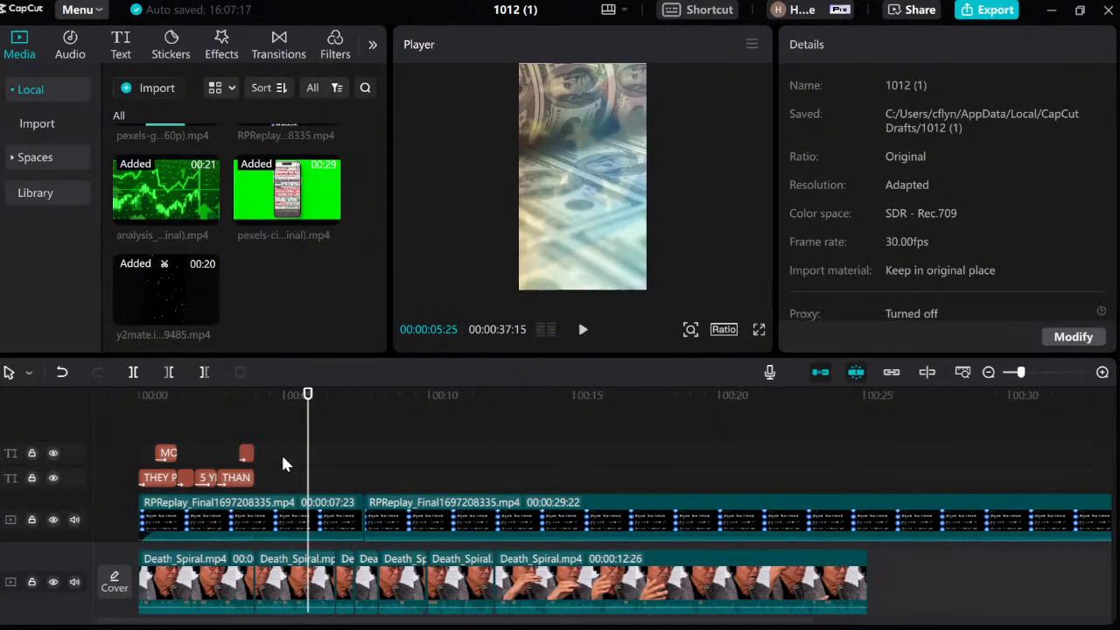
{"action": "left_click_drag", "start_coordinate": [282, 464], "coordinate": [253, 474]}
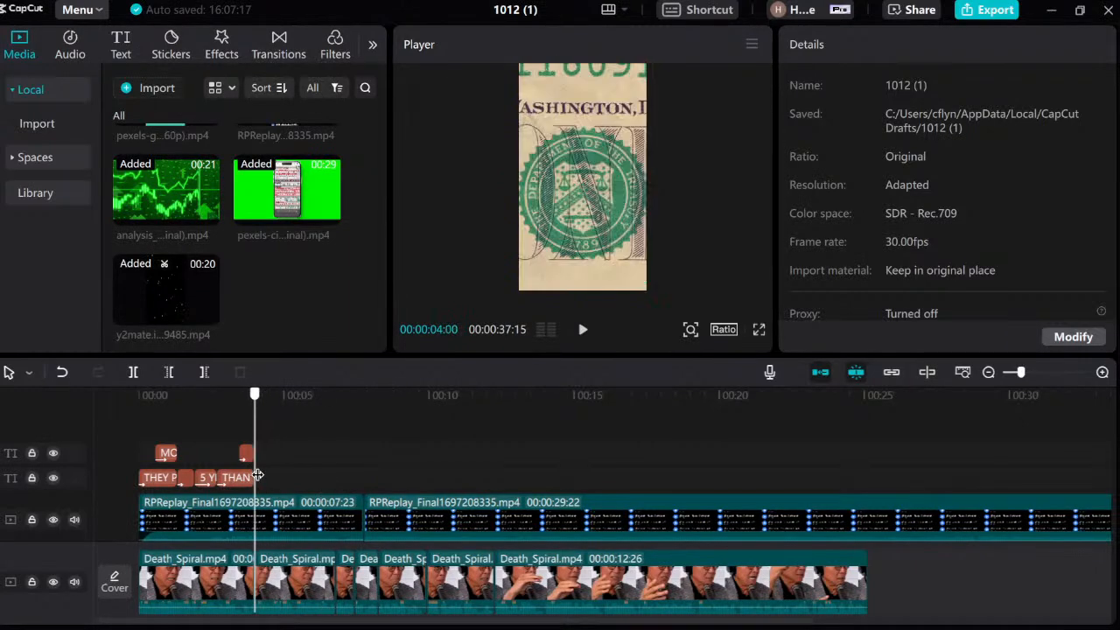
Step: Play short stretches from 00:00:04:00 and again from about 00:00:07:00 to 00:00:08:20, looking over the overlay tracks beneath the captions
{"action": "key", "text": "space"}
{"action": "key", "text": "space"}
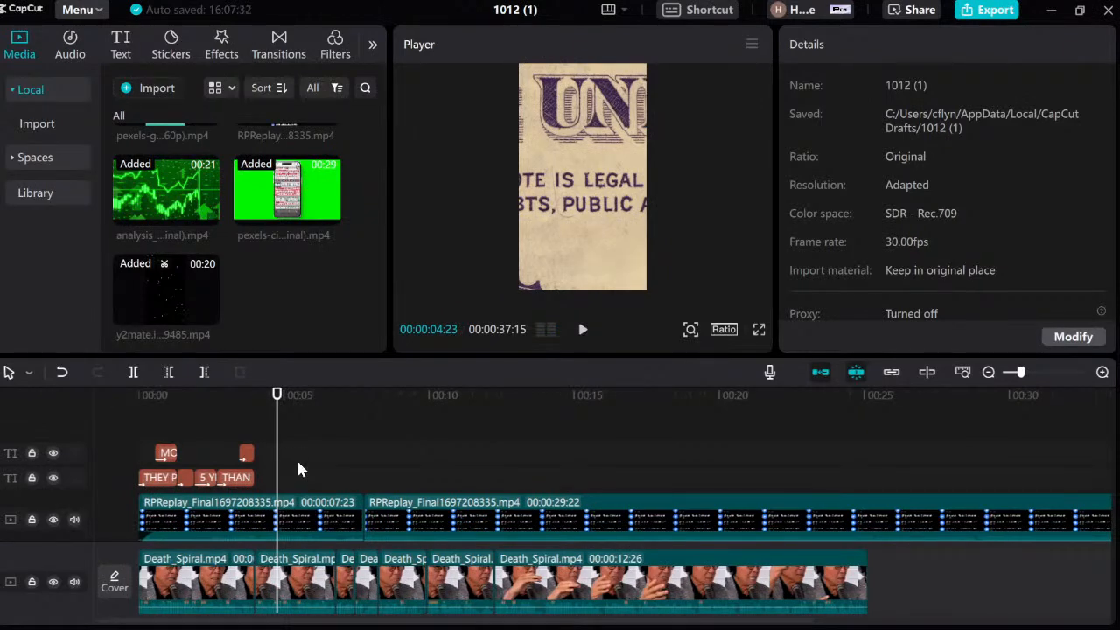
{"action": "key", "text": "space"}
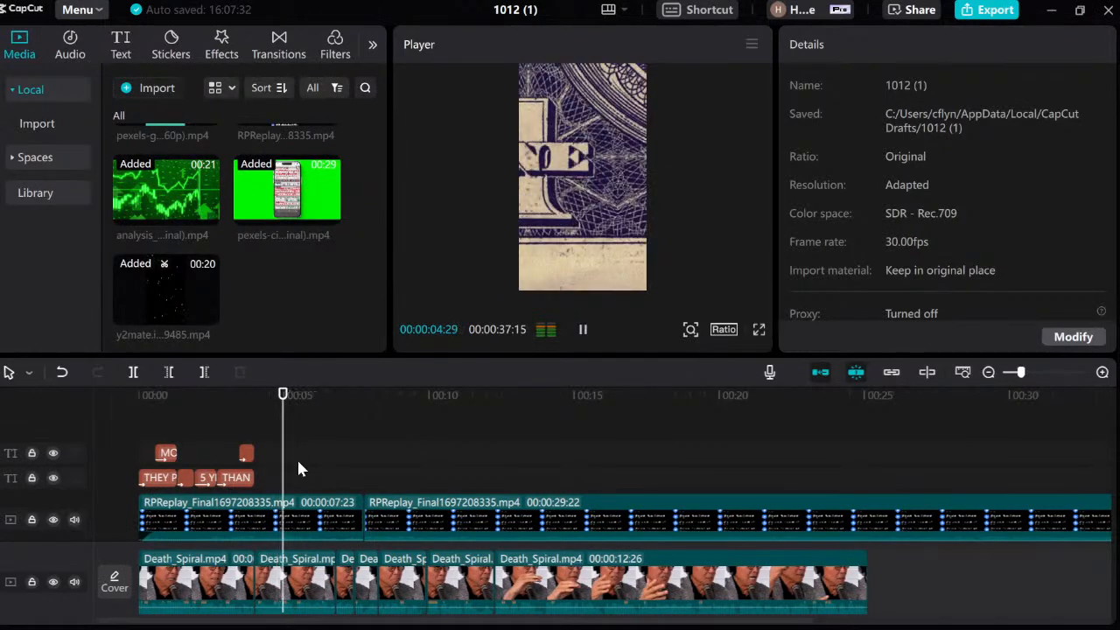
{"action": "left_click", "coordinate": [364, 475]}
{"action": "scroll", "coordinate": [562, 453], "scroll_direction": "down", "scroll_amount": 2}
{"action": "scroll", "coordinate": [589, 440], "scroll_direction": "down", "scroll_amount": 1}
{"action": "scroll", "coordinate": [548, 469], "scroll_direction": "up", "scroll_amount": 3}
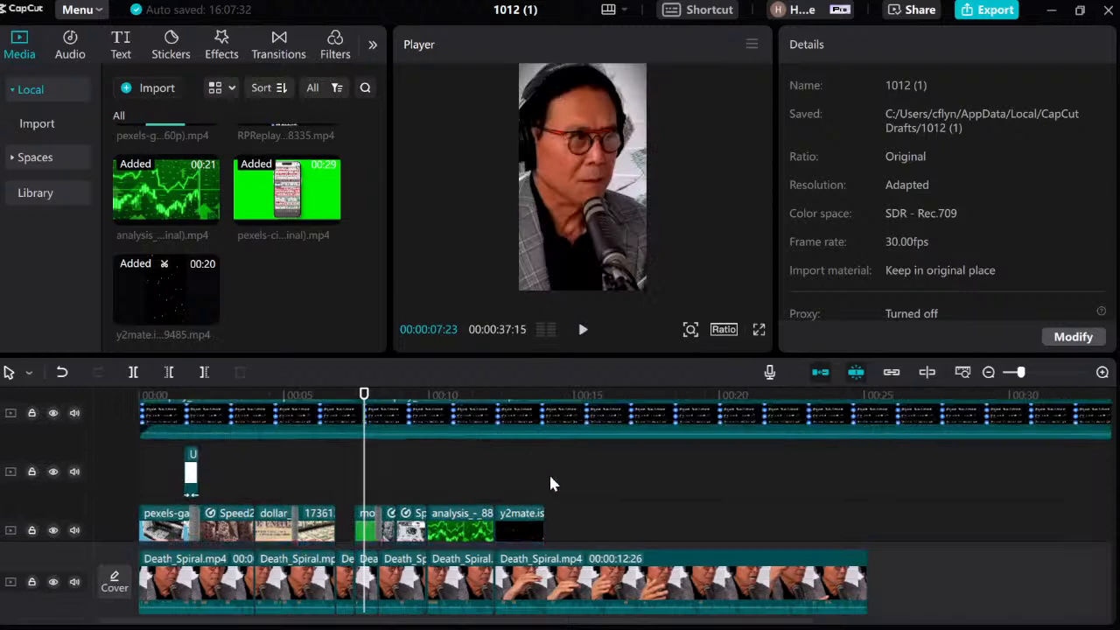
{"action": "left_click", "coordinate": [339, 468]}
{"action": "mouse_move", "coordinate": [339, 469]}
{"action": "left_mouse_down"}
{"action": "mouse_move", "coordinate": [373, 467]}
{"action": "mouse_move", "coordinate": [277, 469]}
{"action": "mouse_move", "coordinate": [341, 470]}
{"action": "left_mouse_up"}
{"action": "key", "text": "space"}
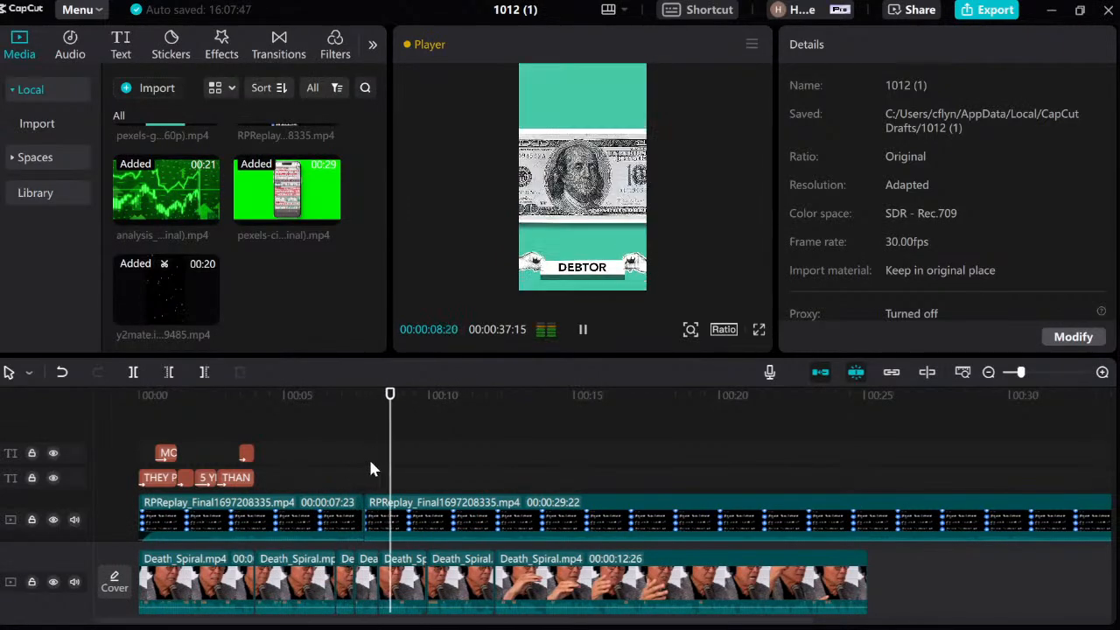
{"action": "key", "text": "space"}
Step: Trim the second RPReplay_Final1697208335.mp4 overlay so it ends with the talking-head clip at 00:00:25:04
{"action": "left_click_drag", "start_coordinate": [377, 470], "coordinate": [525, 464]}
{"action": "scroll", "coordinate": [855, 426], "scroll_direction": "down", "scroll_amount": 2}
{"action": "scroll", "coordinate": [850, 420], "scroll_direction": "down", "scroll_amount": 3}
{"action": "scroll", "coordinate": [852, 437], "scroll_direction": "up", "scroll_amount": 2}
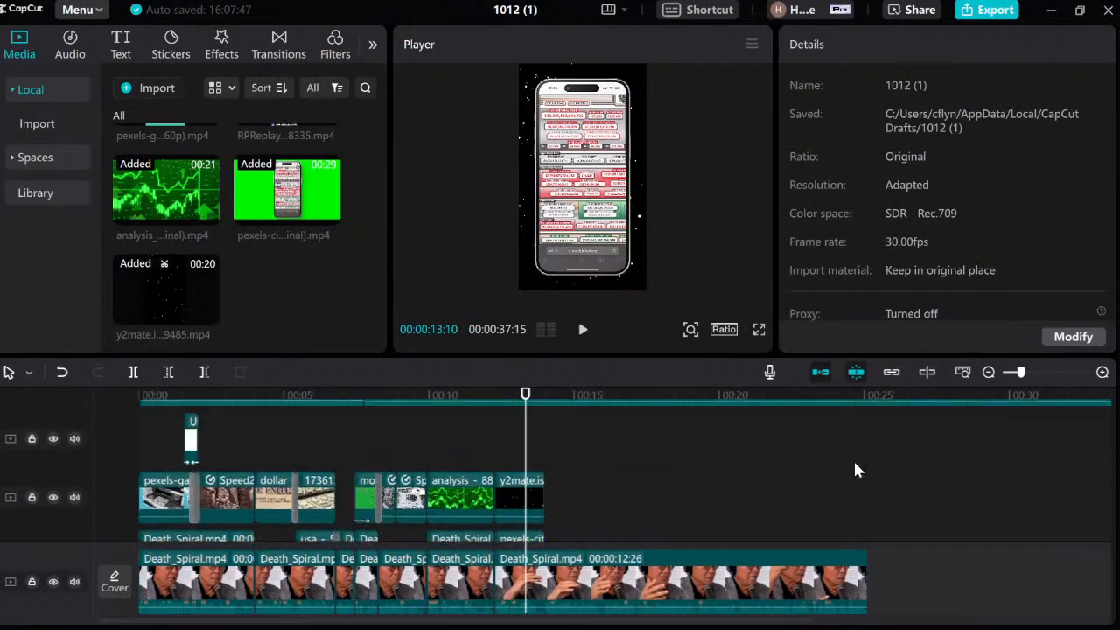
{"action": "left_click", "coordinate": [865, 502]}
{"action": "scroll", "coordinate": [880, 455], "scroll_direction": "up", "scroll_amount": 1}
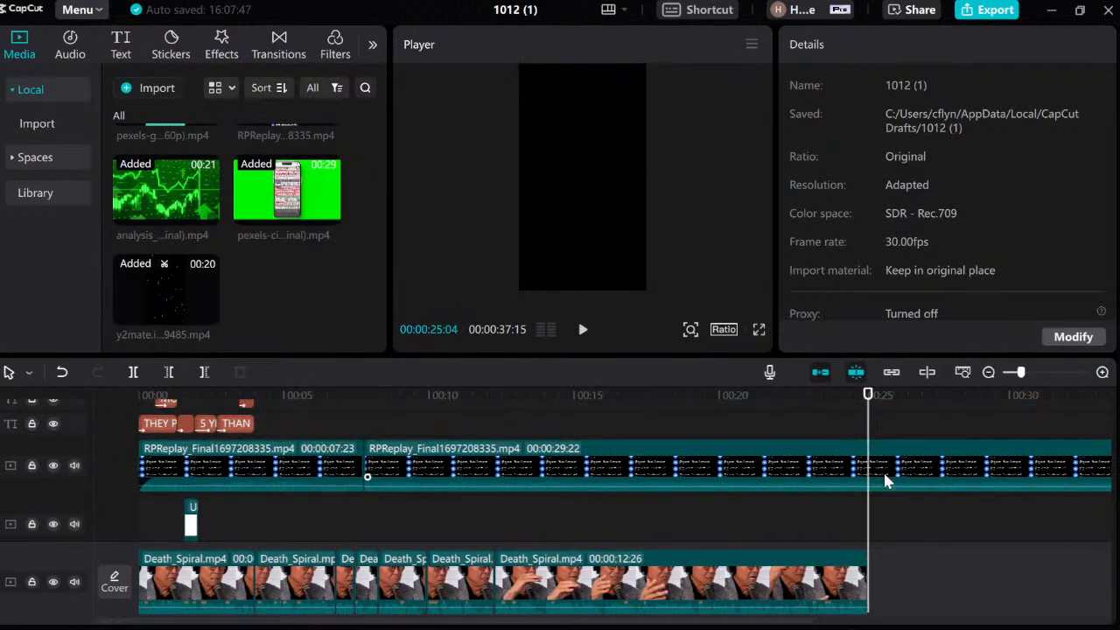
{"action": "left_click", "coordinate": [884, 473]}
{"action": "key", "text": "w"}
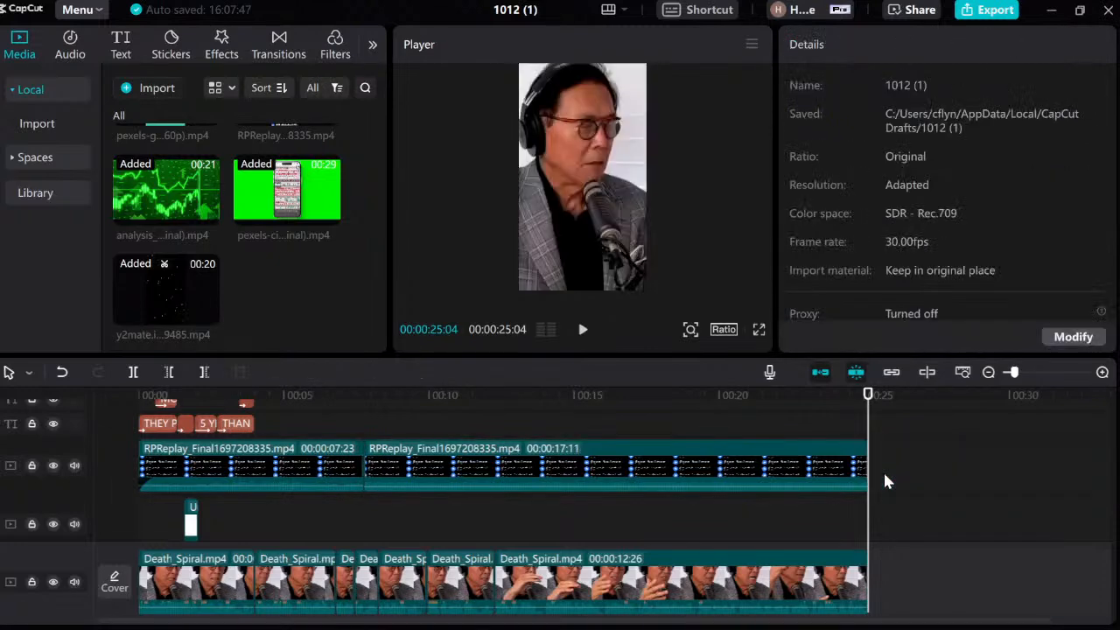
Step: Scrub back through the footage to check the overlays on every track, and return to 00:00:14:00 where they end
{"action": "left_click", "coordinate": [470, 495]}
{"action": "left_click_drag", "start_coordinate": [453, 492], "coordinate": [396, 489]}
{"action": "scroll", "coordinate": [437, 490], "scroll_direction": "up", "scroll_amount": 1}
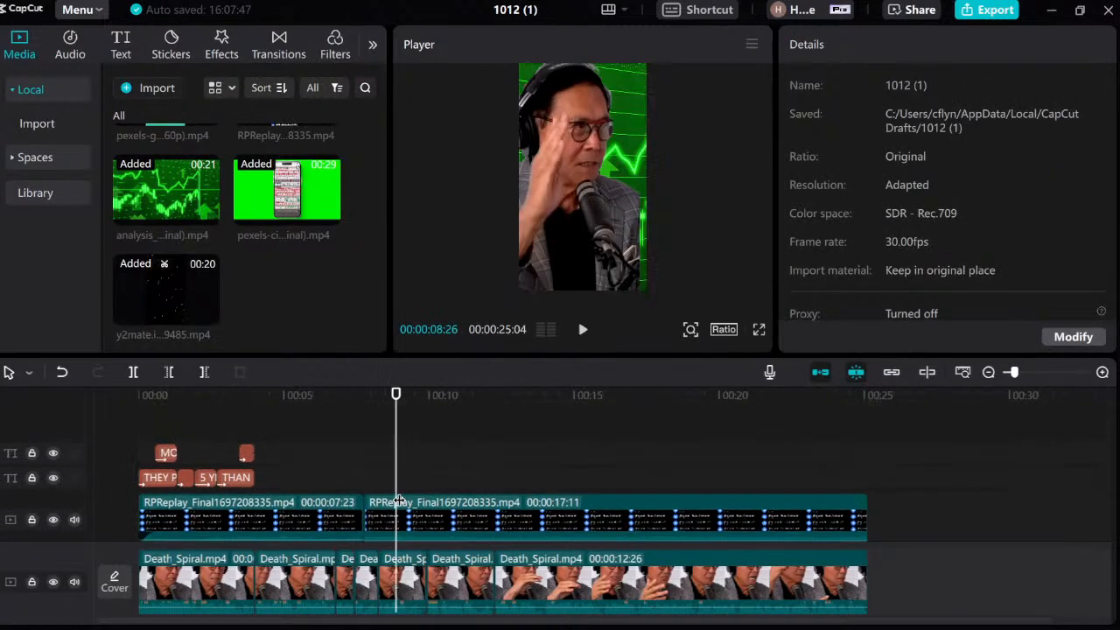
{"action": "scroll", "coordinate": [550, 481], "scroll_direction": "down", "scroll_amount": 4}
{"action": "scroll", "coordinate": [551, 472], "scroll_direction": "up", "scroll_amount": 2}
{"action": "left_click", "coordinate": [546, 464]}
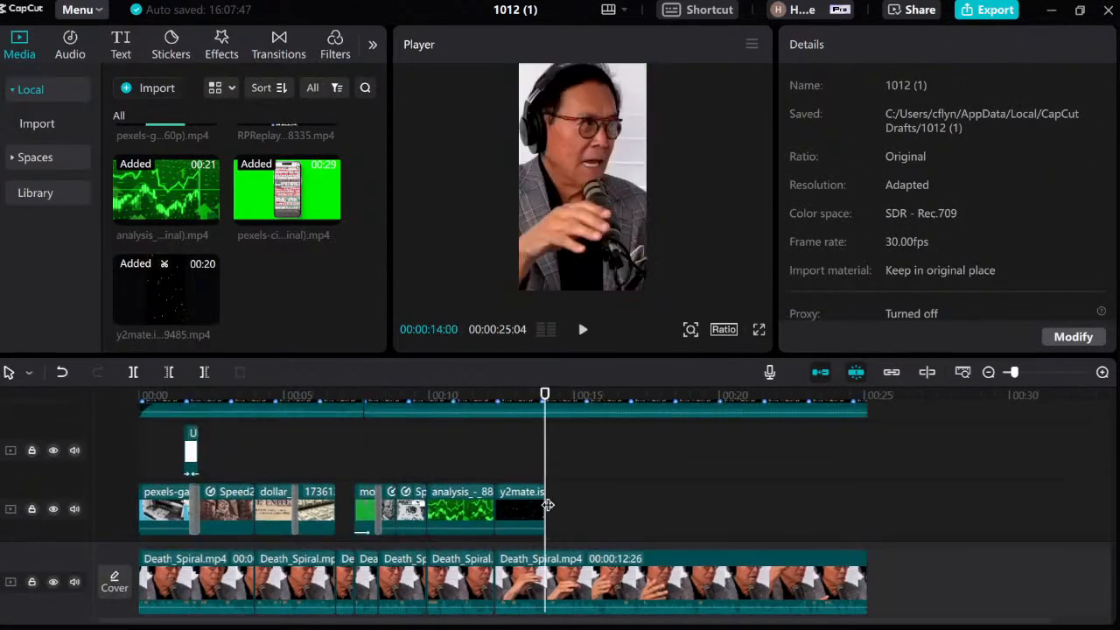
{"action": "scroll", "coordinate": [532, 457], "scroll_direction": "up", "scroll_amount": 3}
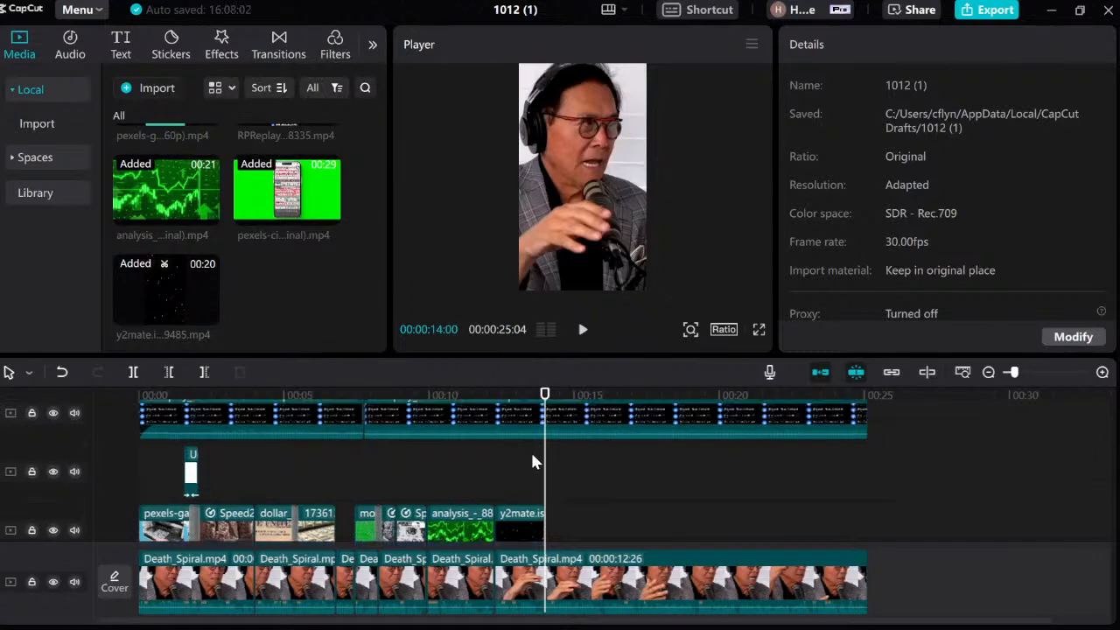
{"action": "left_click", "coordinate": [253, 435]}
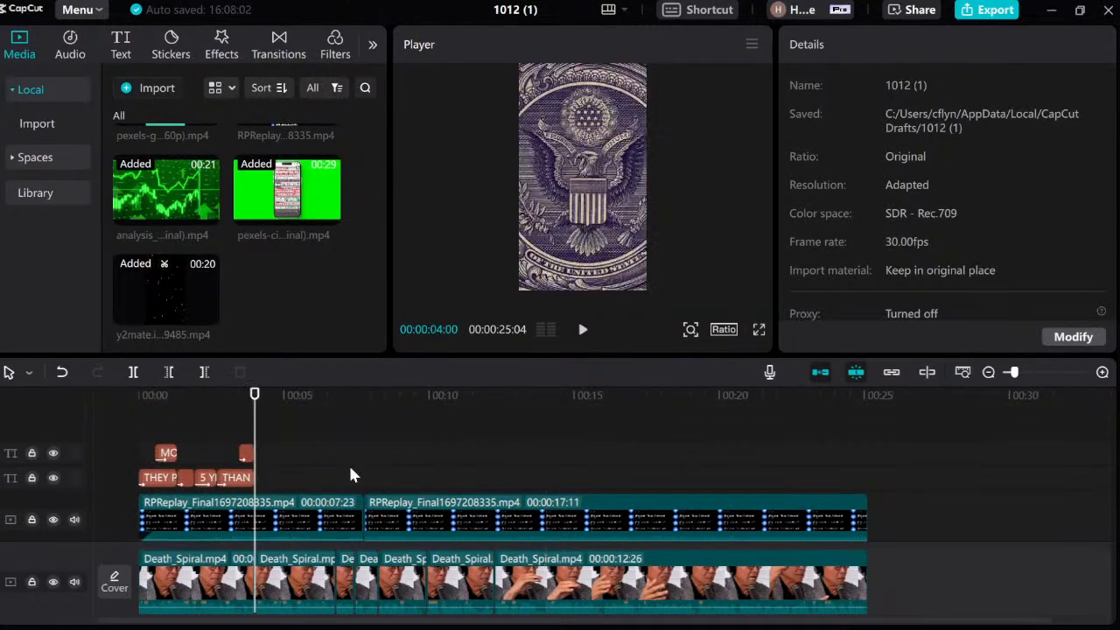
{"action": "scroll", "coordinate": [249, 489], "scroll_direction": "down", "scroll_amount": 3}
{"action": "scroll", "coordinate": [249, 507], "scroll_direction": "down", "scroll_amount": 2}
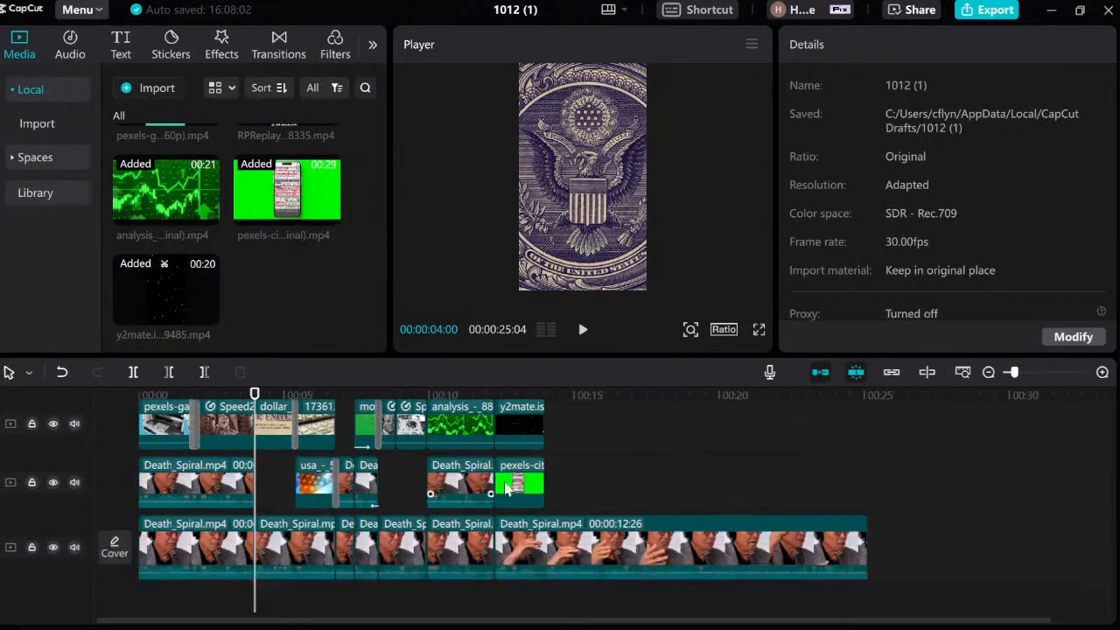
{"action": "scroll", "coordinate": [567, 470], "scroll_direction": "up", "scroll_amount": 1}
{"action": "mouse_move", "coordinate": [535, 420]}
{"action": "left_mouse_down"}
{"action": "mouse_move", "coordinate": [545, 420]}
{"action": "mouse_move", "coordinate": [477, 422]}
{"action": "mouse_move", "coordinate": [547, 423]}
{"action": "left_mouse_up"}
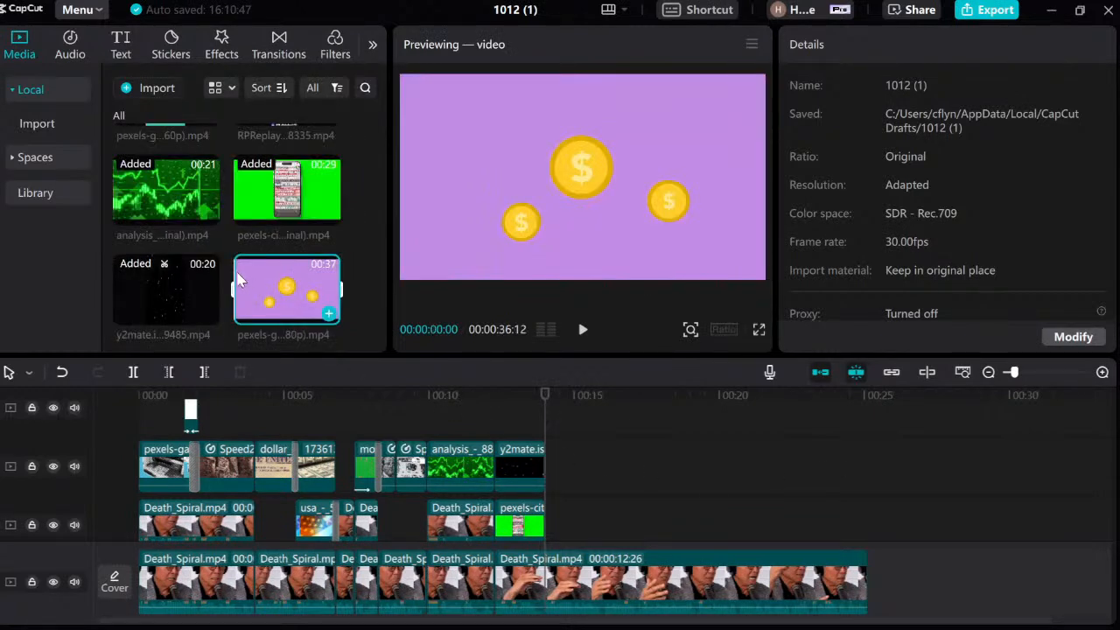
Step: Place the purple dollar-coins clip on the overlay track at 00:00:14:00 and scale it to 317% to fill the frame
{"action": "left_click_drag", "start_coordinate": [237, 271], "coordinate": [556, 480]}
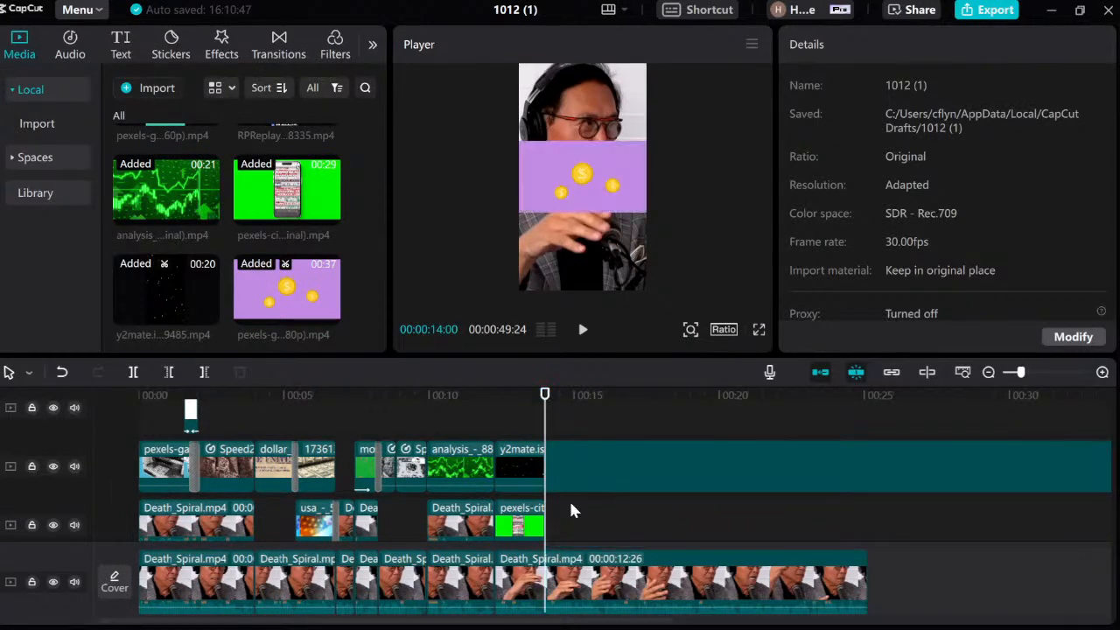
{"action": "left_click_drag", "start_coordinate": [739, 374], "coordinate": [780, 420]}
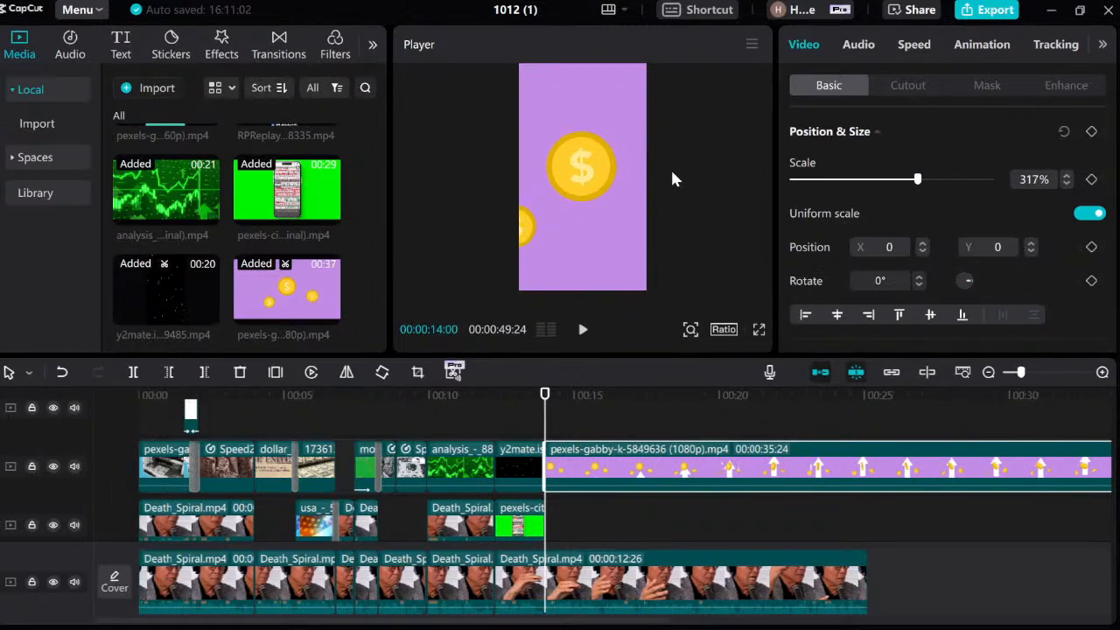
{"action": "left_click", "coordinate": [866, 54]}
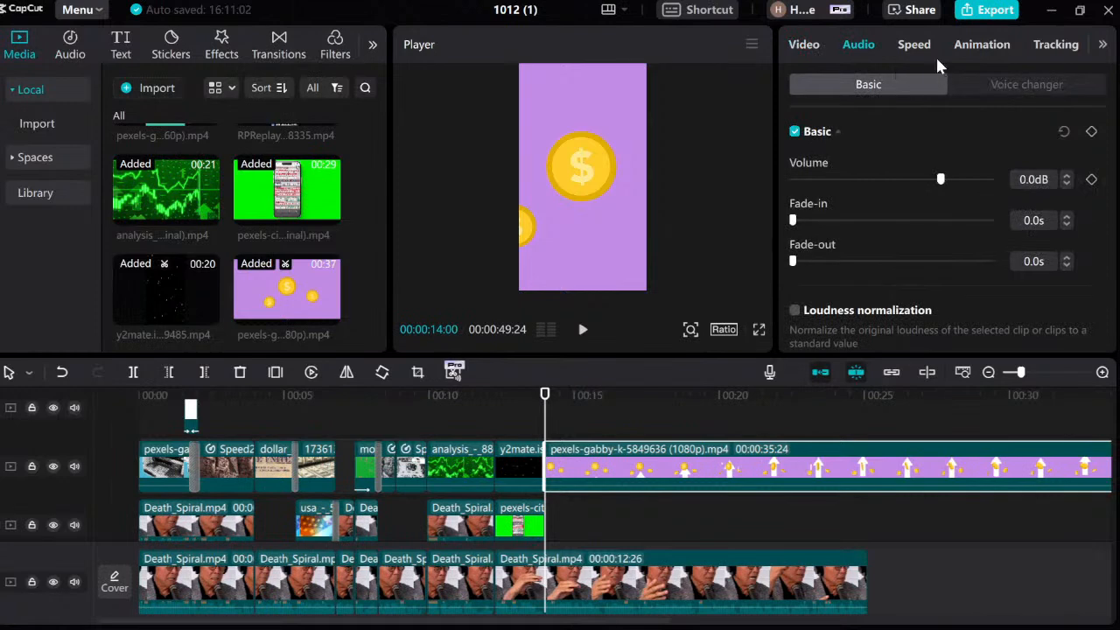
Step: Set the coins clip's speed to 1.9x and play its beginning
{"action": "left_click", "coordinate": [919, 50]}
{"action": "left_click", "coordinate": [1098, 153]}
{"action": "left_click", "coordinate": [1099, 153]}
{"action": "left_click", "coordinate": [1098, 154]}
{"action": "left_click", "coordinate": [1098, 153]}
{"action": "left_click", "coordinate": [1098, 154]}
{"action": "left_click", "coordinate": [1098, 153]}
{"action": "left_click", "coordinate": [1099, 153]}
{"action": "left_click", "coordinate": [1099, 153]}
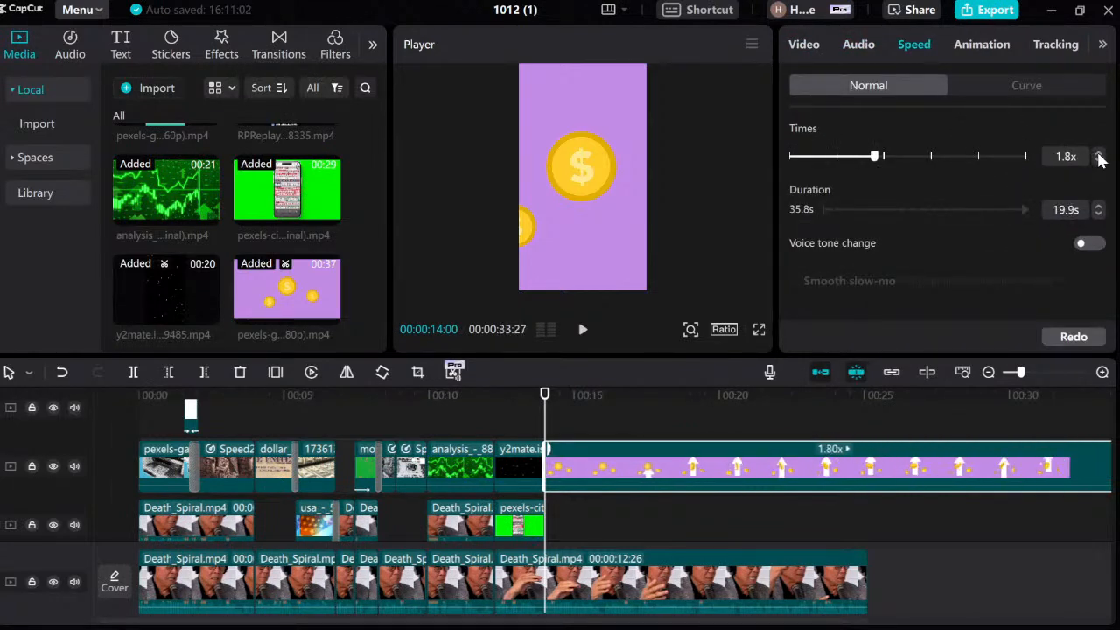
{"action": "left_click", "coordinate": [1098, 153]}
{"action": "key", "text": "space"}
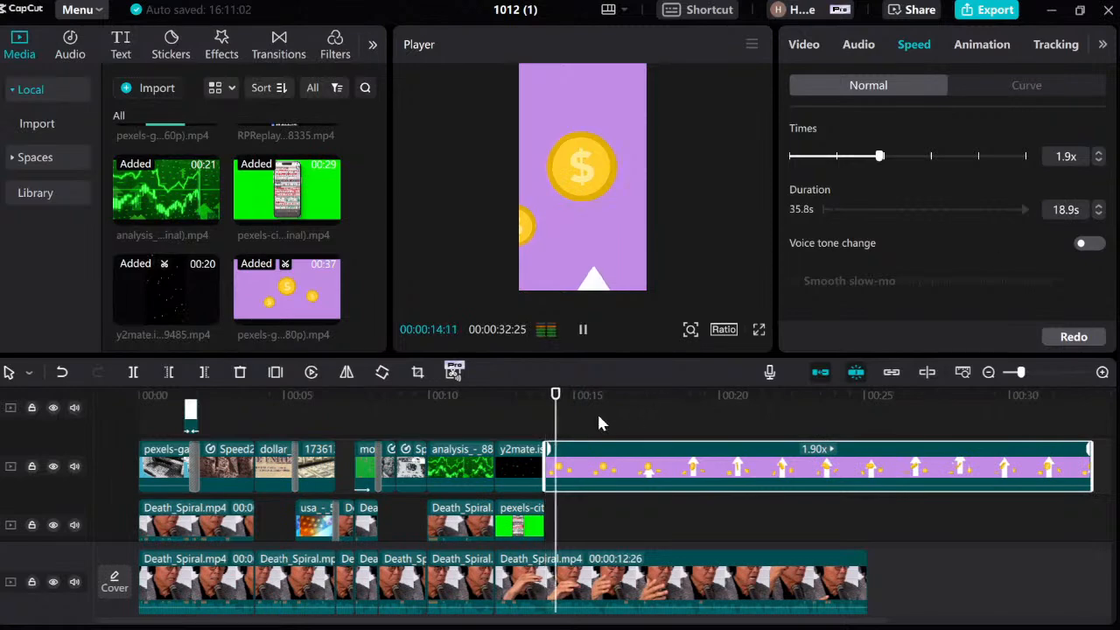
{"action": "key", "text": "space"}
Step: Raise the coins clip's speed to 4.3x and replay it from 00:00:14:00
{"action": "left_click", "coordinate": [1099, 153]}
{"action": "left_click", "coordinate": [1099, 153]}
{"action": "left_click", "coordinate": [1098, 153]}
{"action": "left_click", "coordinate": [1099, 153]}
{"action": "left_click", "coordinate": [1098, 153]}
{"action": "left_click", "coordinate": [1098, 153]}
{"action": "left_click", "coordinate": [1099, 153]}
{"action": "left_click", "coordinate": [1098, 153]}
{"action": "left_click", "coordinate": [1098, 154]}
{"action": "left_click", "coordinate": [1099, 154]}
{"action": "left_click", "coordinate": [1099, 154]}
{"action": "left_click", "coordinate": [1098, 154]}
{"action": "left_click", "coordinate": [1098, 154]}
{"action": "left_click", "coordinate": [1099, 154]}
{"action": "left_click", "coordinate": [1099, 154]}
{"action": "left_click", "coordinate": [1098, 154]}
{"action": "left_click", "coordinate": [543, 394]}
{"action": "key", "text": "space"}
{"action": "left_click", "coordinate": [604, 473]}
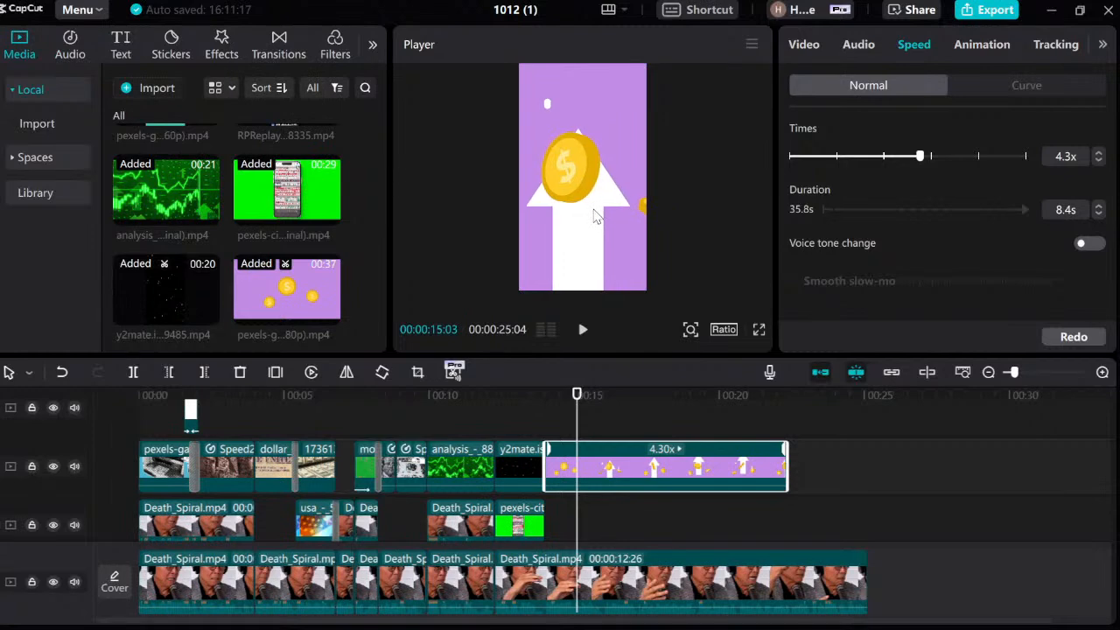
Step: Raise the coins clip's speed to 8.0x and play it from 00:00:14:00
{"action": "left_click", "coordinate": [1098, 152]}
{"action": "left_click", "coordinate": [1099, 152]}
{"action": "left_click_drag", "start_coordinate": [927, 159], "coordinate": [962, 168]}
{"action": "left_click", "coordinate": [542, 410]}
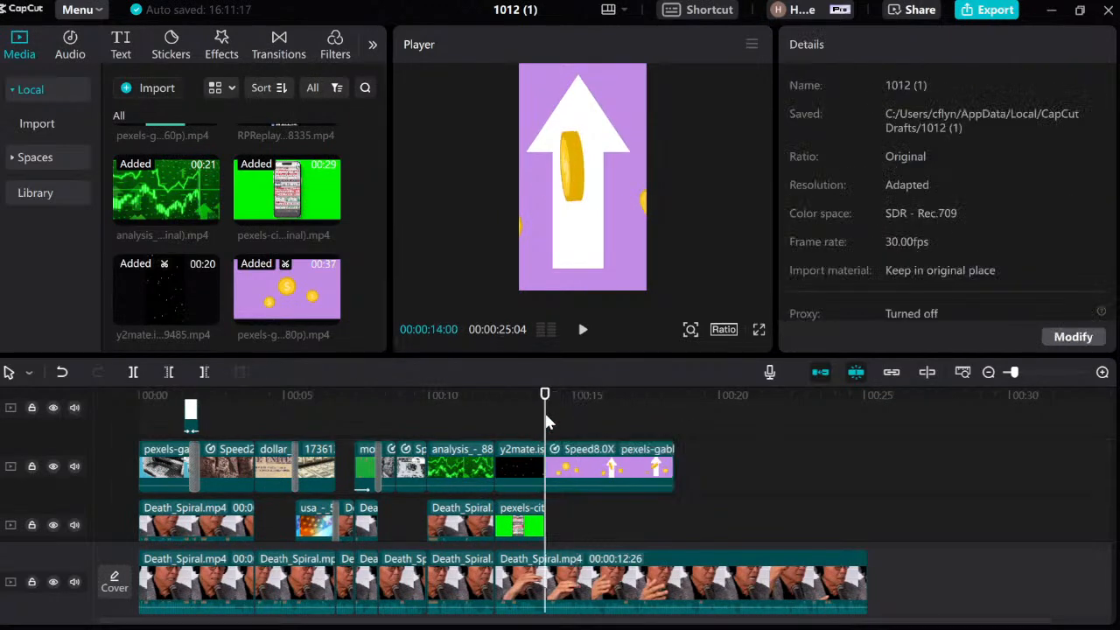
{"action": "key", "text": "space"}
{"action": "left_click", "coordinate": [556, 463]}
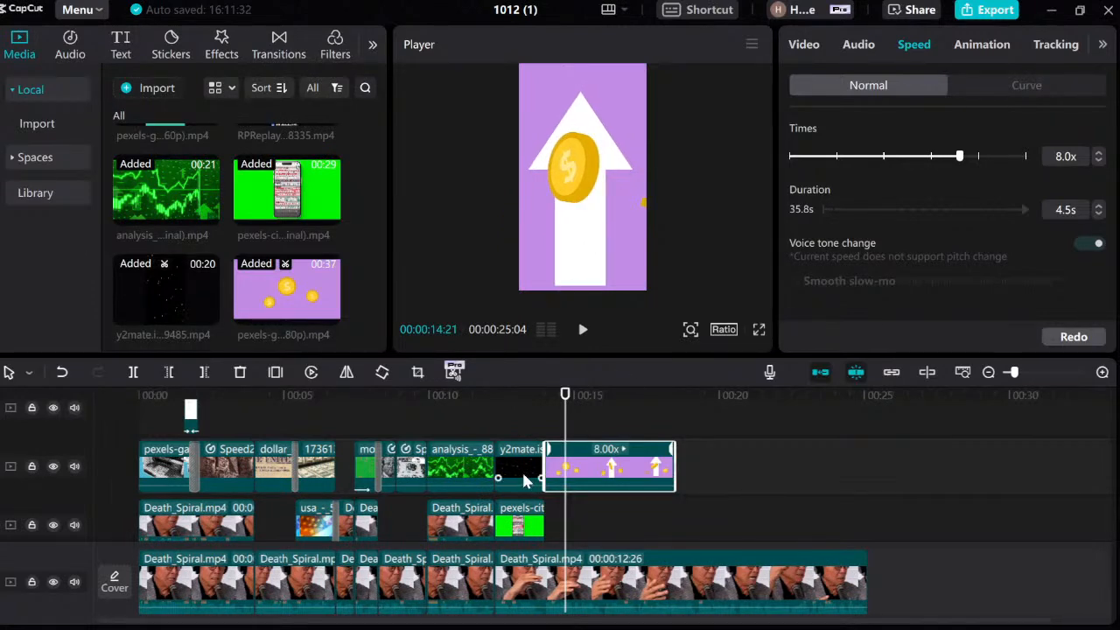
Step: Replay the sped-up coins clip from 00:00:14:00 to judge how it fits the speech
{"action": "left_click", "coordinate": [548, 421]}
{"action": "key", "text": "space"}
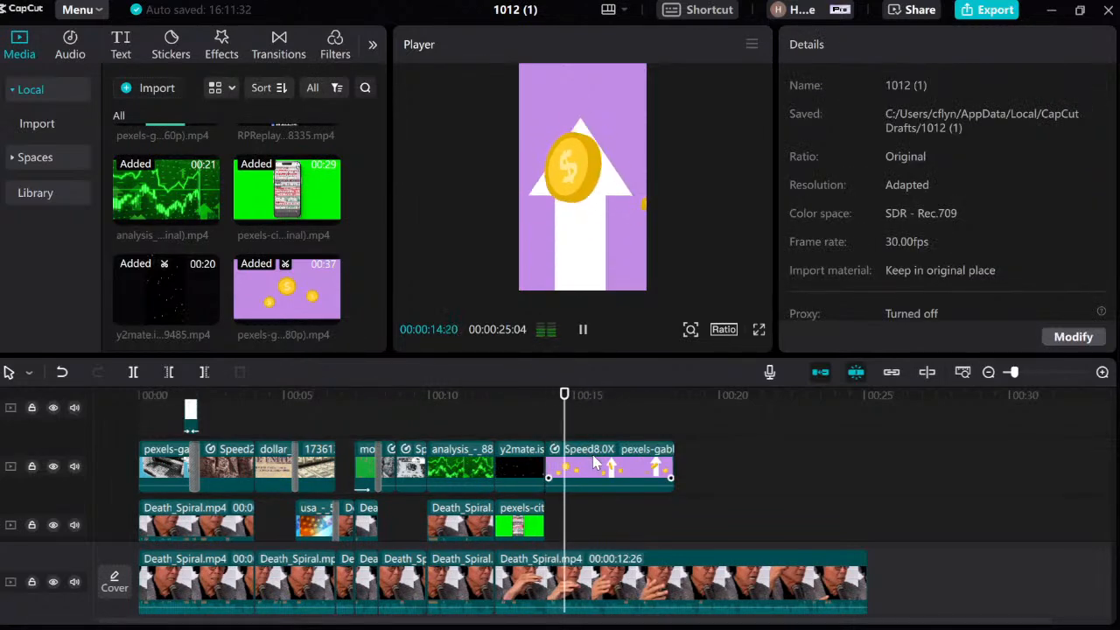
{"action": "left_click", "coordinate": [550, 421]}
{"action": "mouse_move", "coordinate": [550, 425]}
{"action": "left_mouse_down"}
{"action": "mouse_move", "coordinate": [582, 428]}
{"action": "mouse_move", "coordinate": [545, 421]}
{"action": "left_mouse_up"}
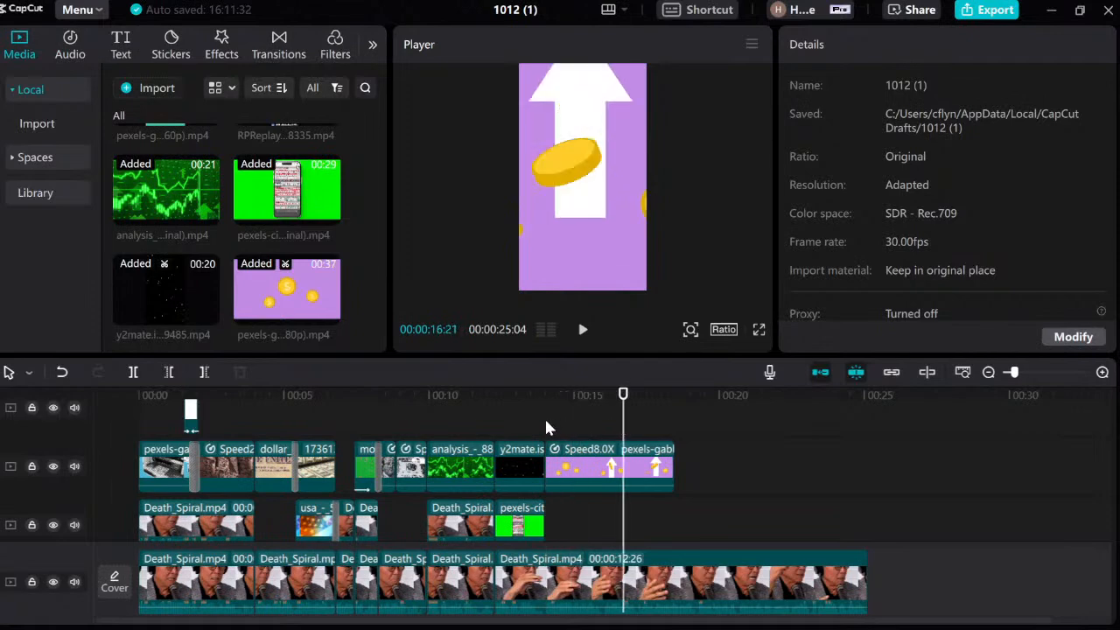
{"action": "key", "text": "space"}
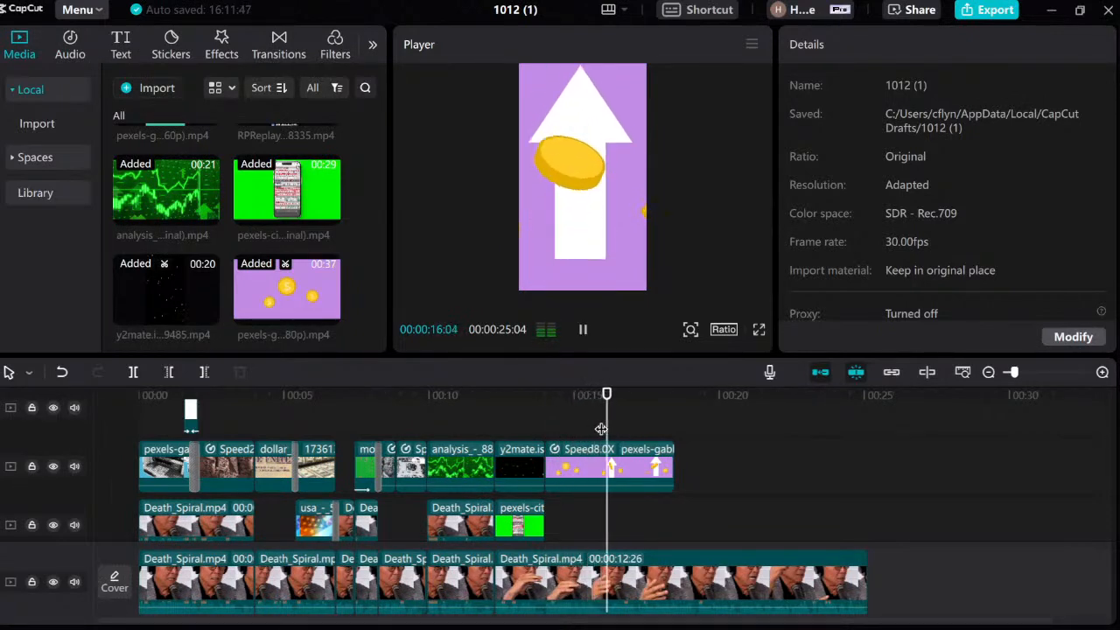
{"action": "key", "text": "space"}
Step: Delete the sped-up coins clip that starts at 00:00:14:00
{"action": "left_click", "coordinate": [544, 422]}
{"action": "left_click", "coordinate": [579, 463]}
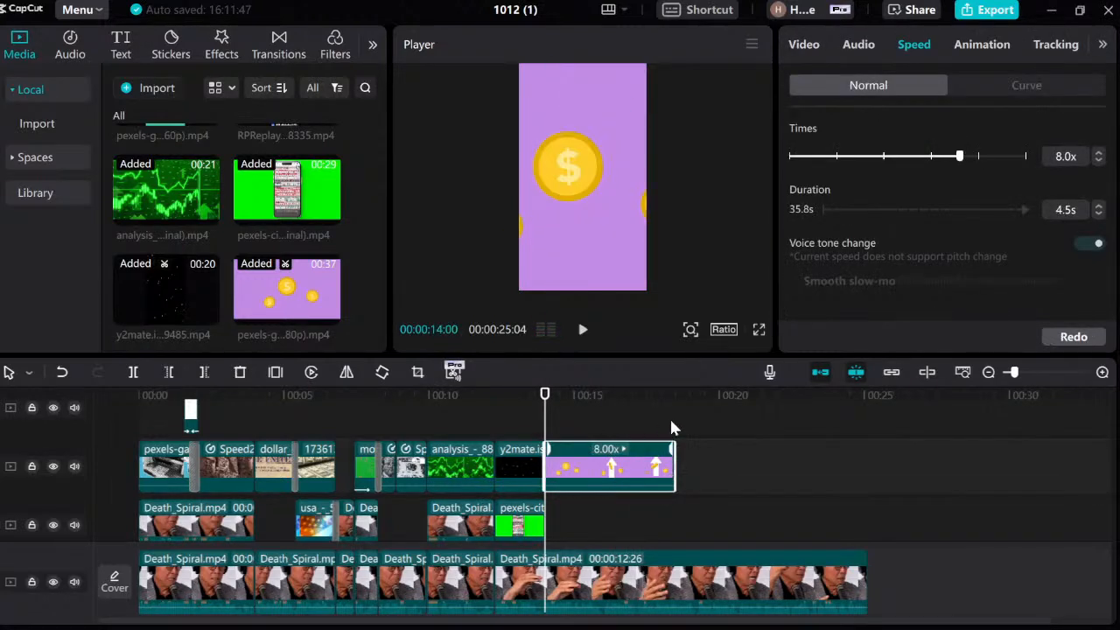
{"action": "key", "text": "Delete"}
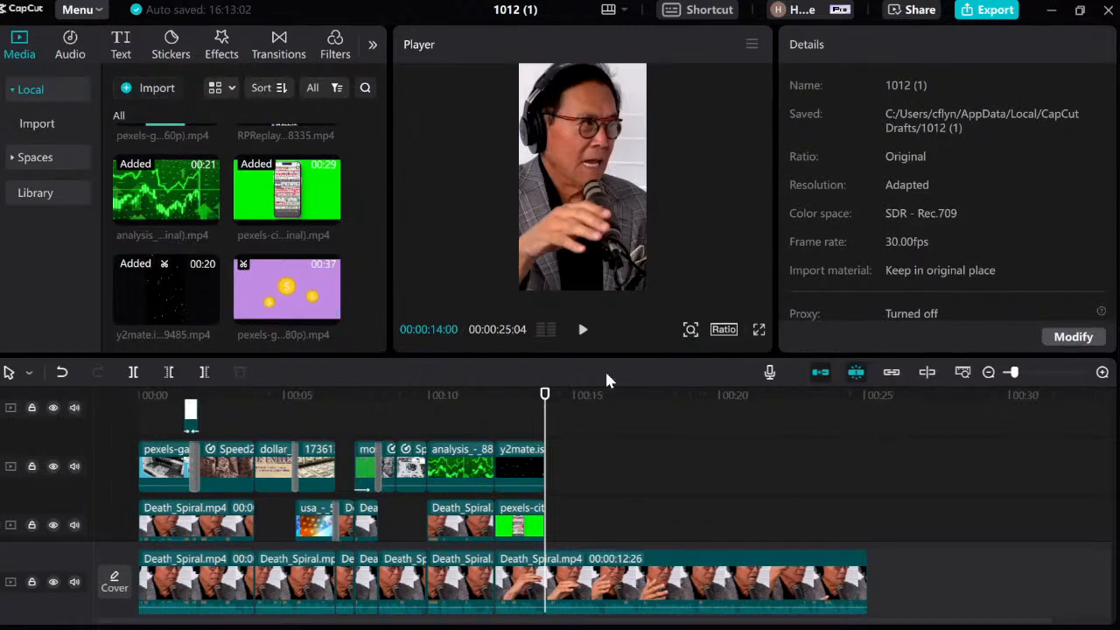
Step: Place the green clip of the man carrying the LOSS box on the overlay track at 00:00:14:00 and preview it
{"action": "left_click_drag", "start_coordinate": [214, 289], "coordinate": [549, 467]}
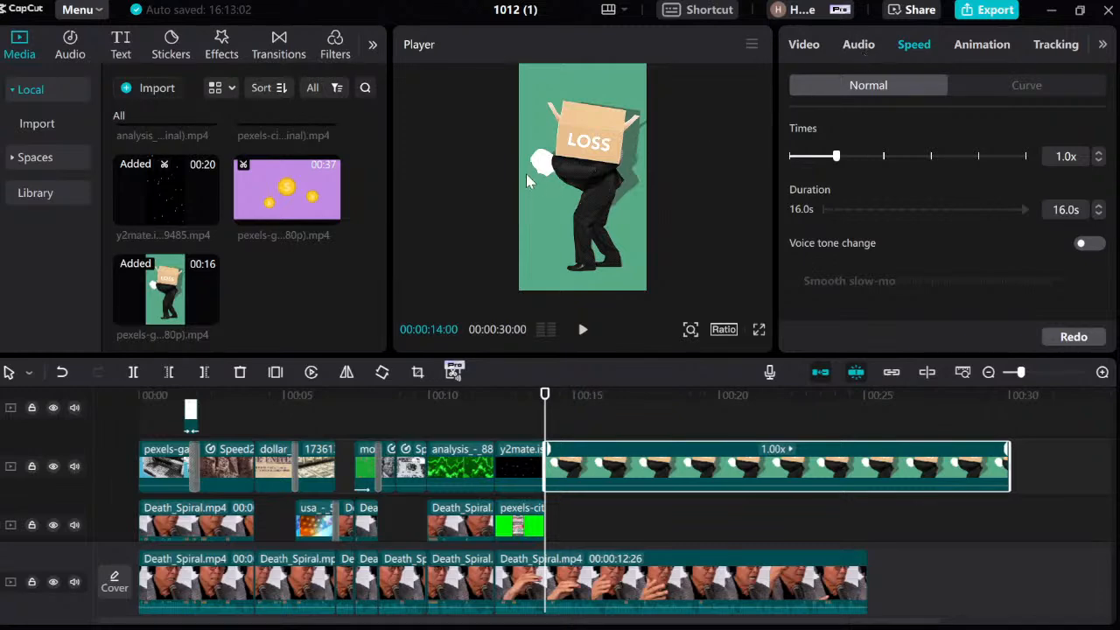
{"action": "key", "text": "space"}
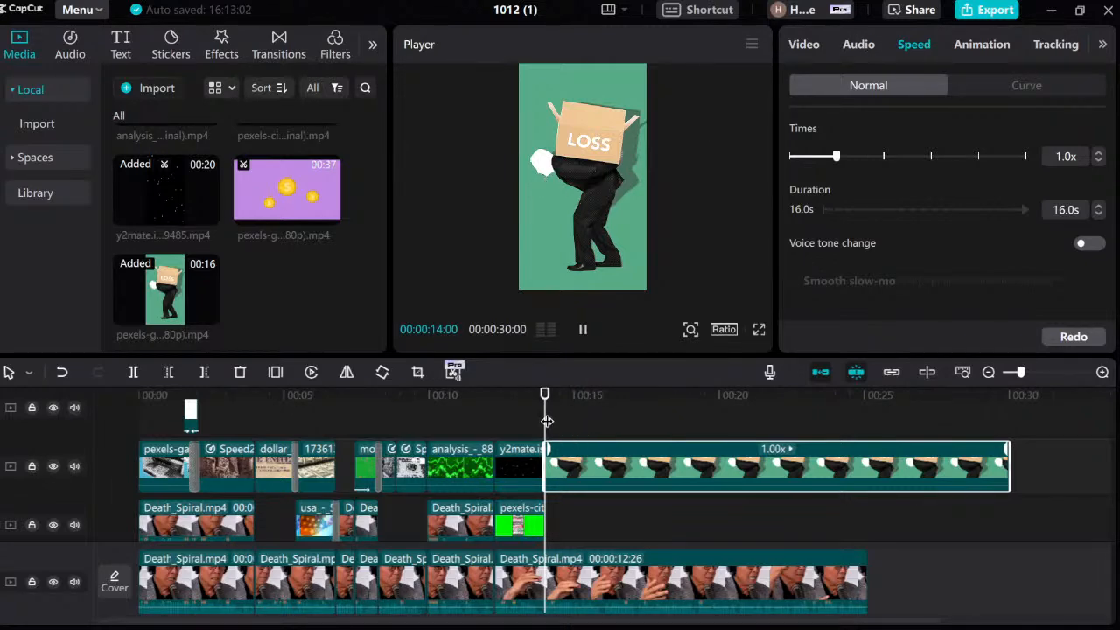
{"action": "key", "text": "space"}
{"action": "left_click_drag", "start_coordinate": [643, 433], "coordinate": [544, 435]}
{"action": "left_click", "coordinate": [601, 428]}
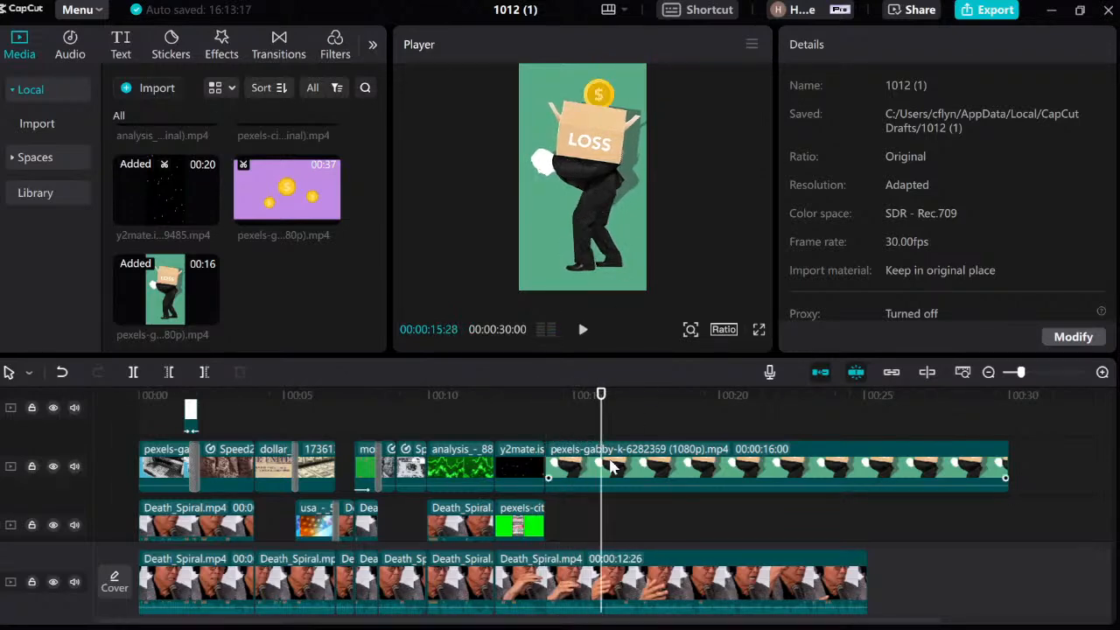
Step: Add scale and position keyframes at 00:00:14:00, the start of the LOSS box clip
{"action": "left_click", "coordinate": [612, 467]}
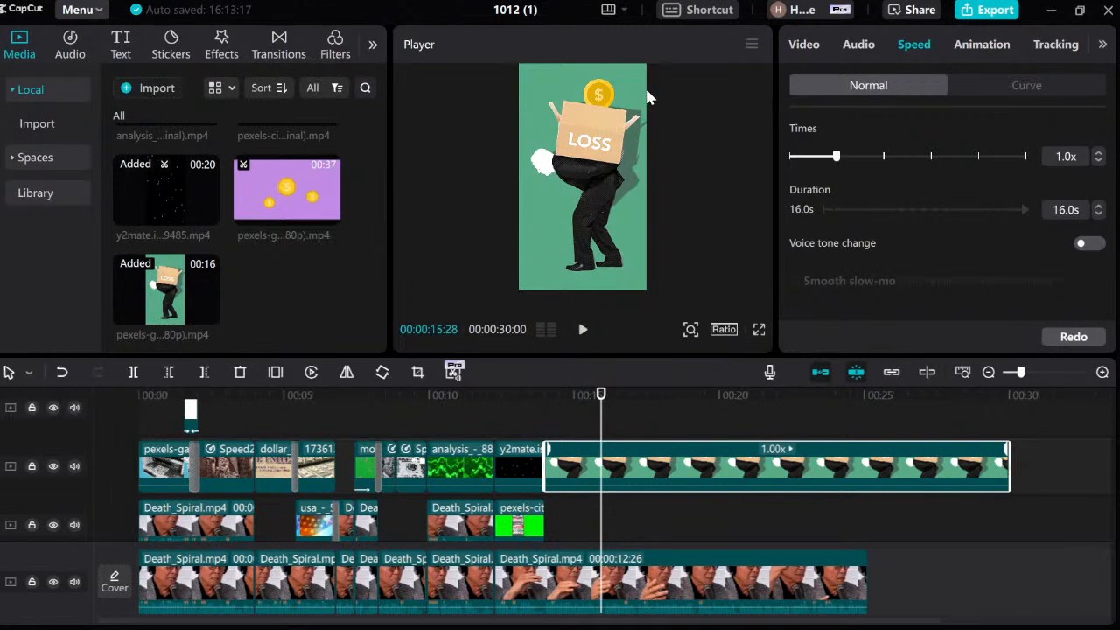
{"action": "left_click", "coordinate": [544, 428]}
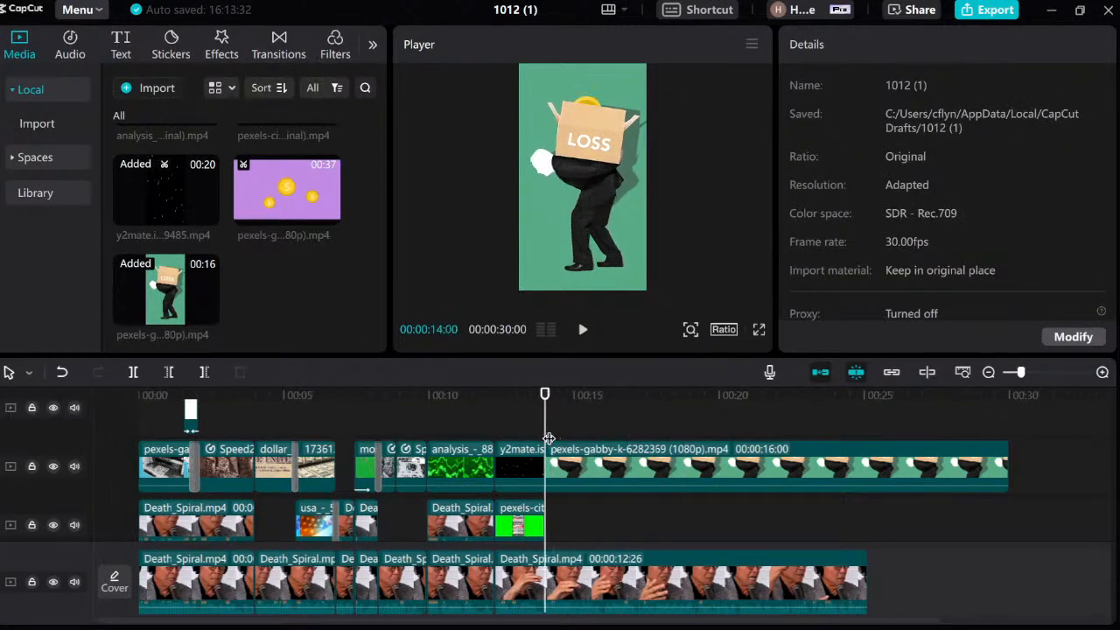
{"action": "left_click", "coordinate": [549, 448]}
{"action": "left_click", "coordinate": [804, 48]}
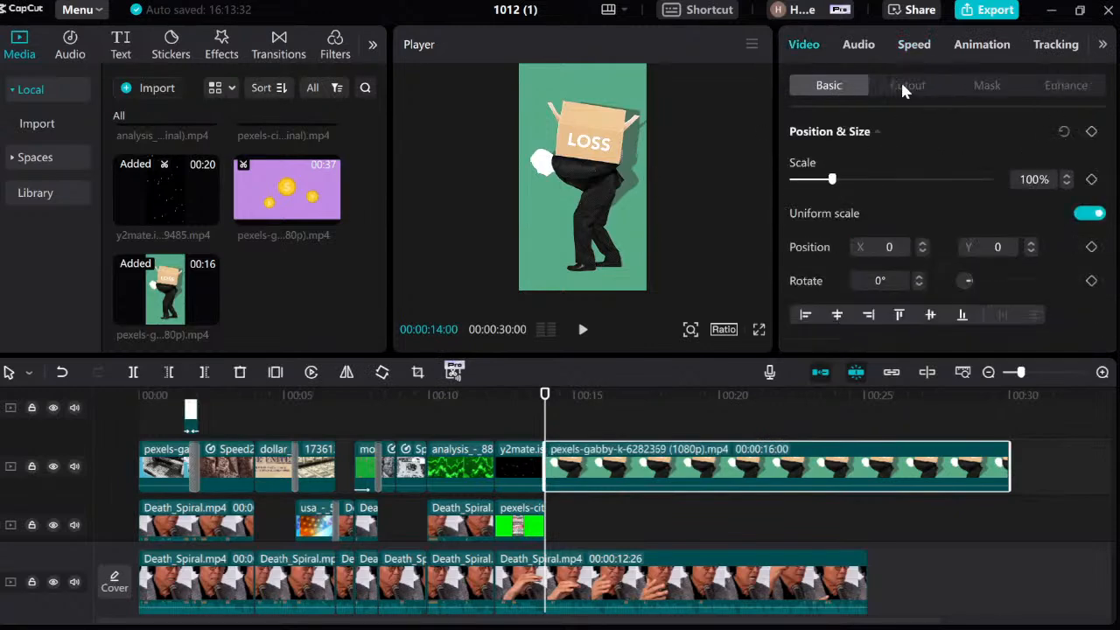
{"action": "left_click", "coordinate": [1091, 179]}
{"action": "left_click", "coordinate": [1091, 247]}
Step: Play the LOSS box clip to 00:00:16:01 and trim off everything after that point
{"action": "key", "text": "space"}
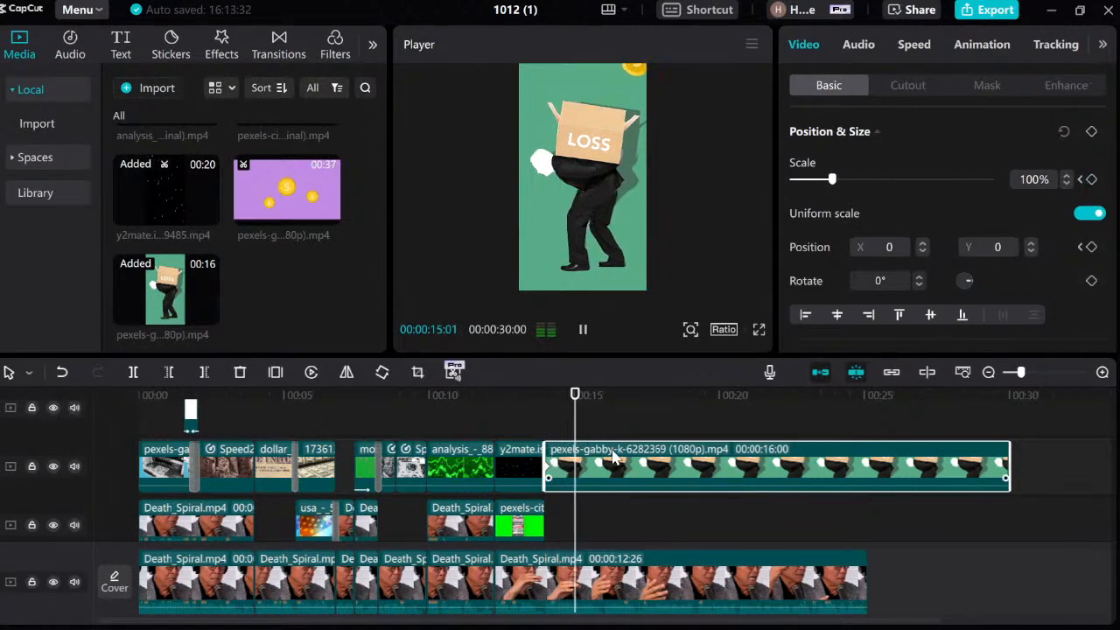
{"action": "key", "text": "space"}
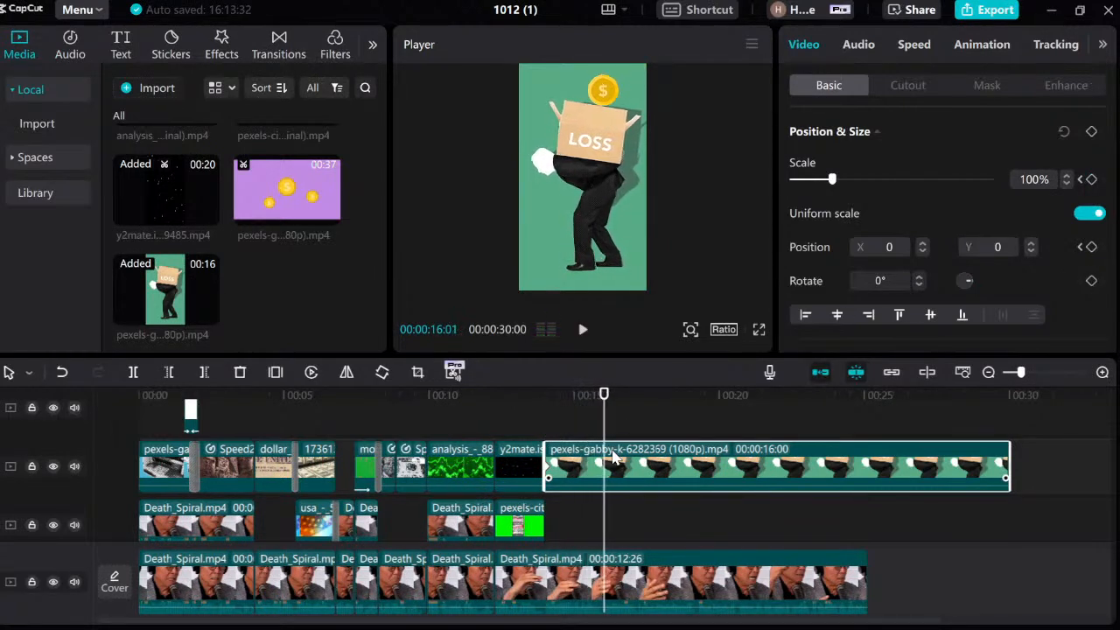
{"action": "key", "text": "w"}
Step: At 00:00:16:00, enlarge the LOSS box clip to 125% and lower it to position Y -467
{"action": "left_click", "coordinate": [595, 464]}
{"action": "key", "text": "Right"}
{"action": "key", "text": "Right"}
{"action": "key", "text": "Right"}
{"action": "key", "text": "Right"}
{"action": "key", "text": "Right"}
{"action": "key", "text": "Right"}
{"action": "key", "text": "Right"}
{"action": "key", "text": "Right"}
{"action": "key", "text": "Right"}
{"action": "key", "text": "Right"}
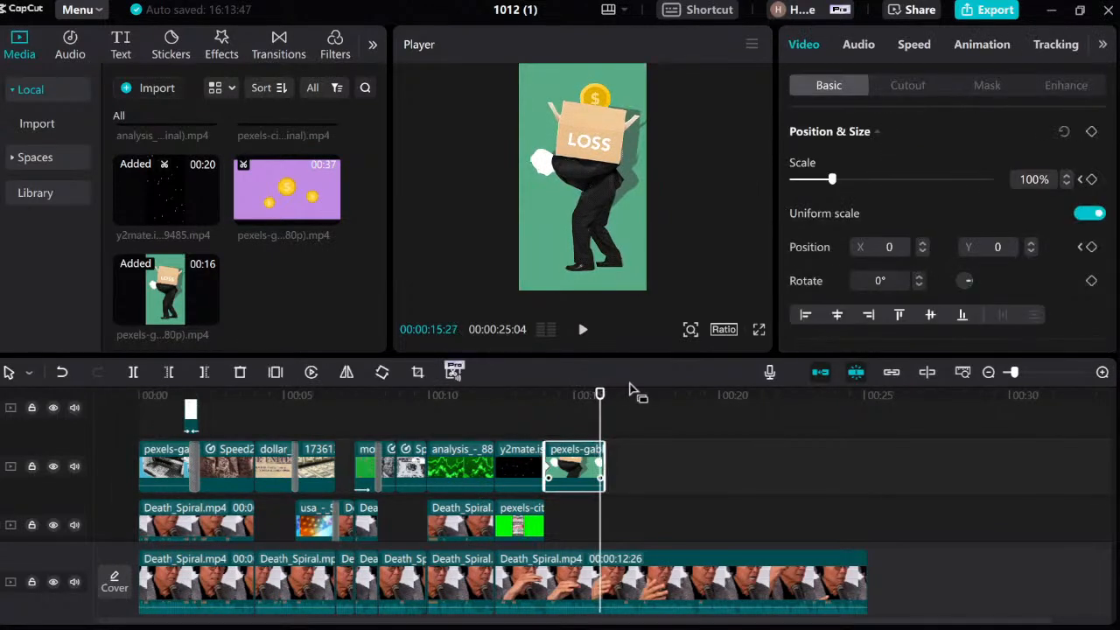
{"action": "key", "text": "Left"}
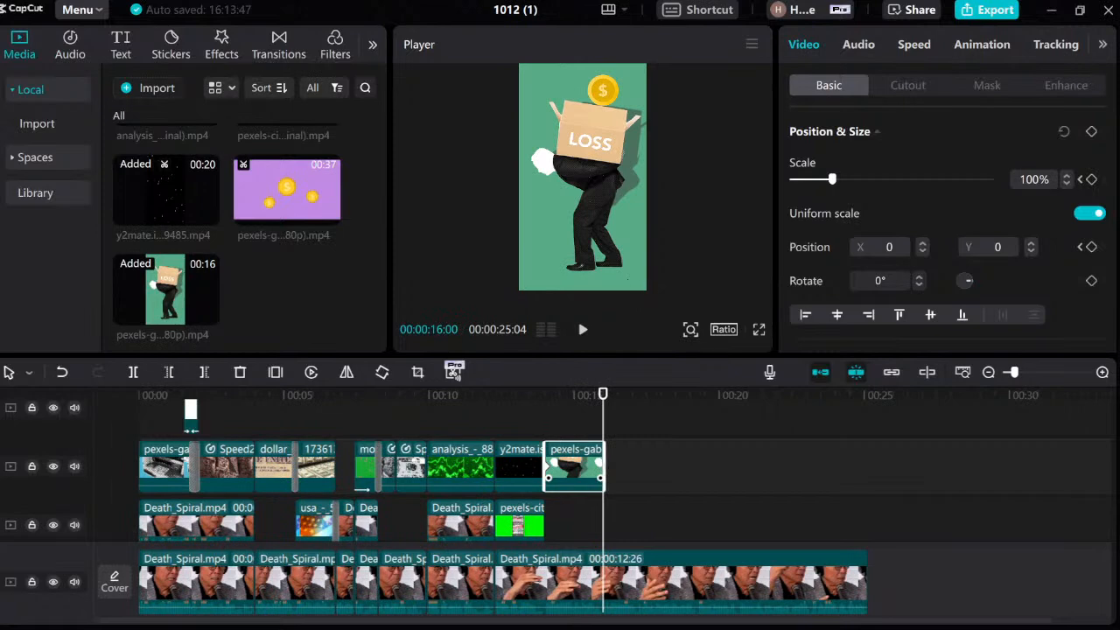
{"action": "left_click_drag", "start_coordinate": [658, 298], "coordinate": [683, 322]}
{"action": "left_click_drag", "start_coordinate": [629, 235], "coordinate": [629, 267]}
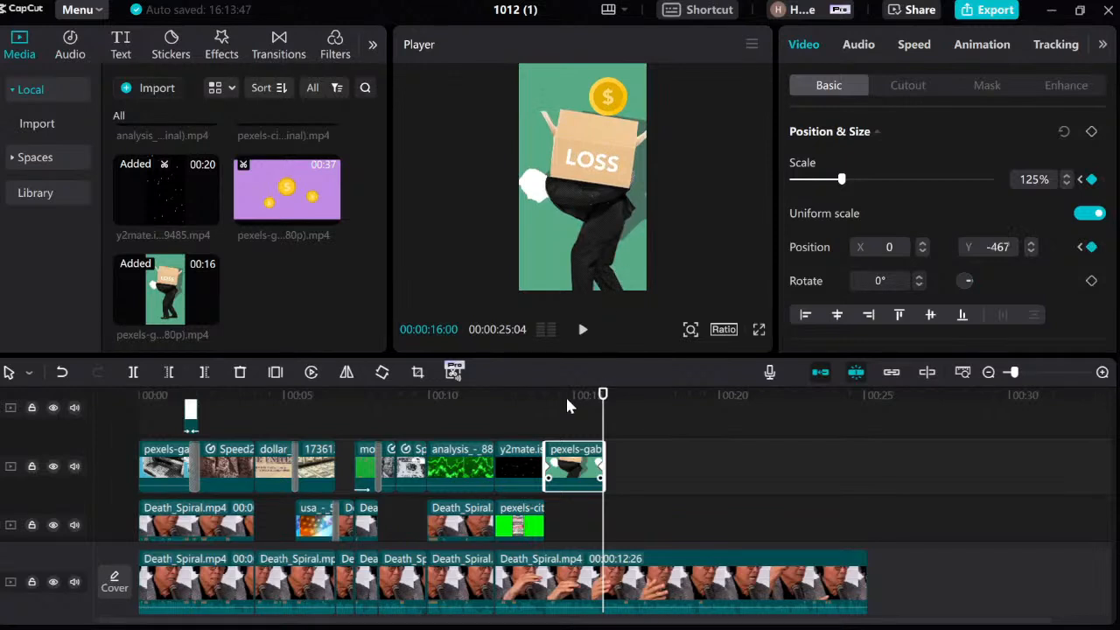
Step: Preview the LOSS box clip's zoom from 00:00:14:00
{"action": "left_click", "coordinate": [545, 424]}
{"action": "key", "text": "space"}
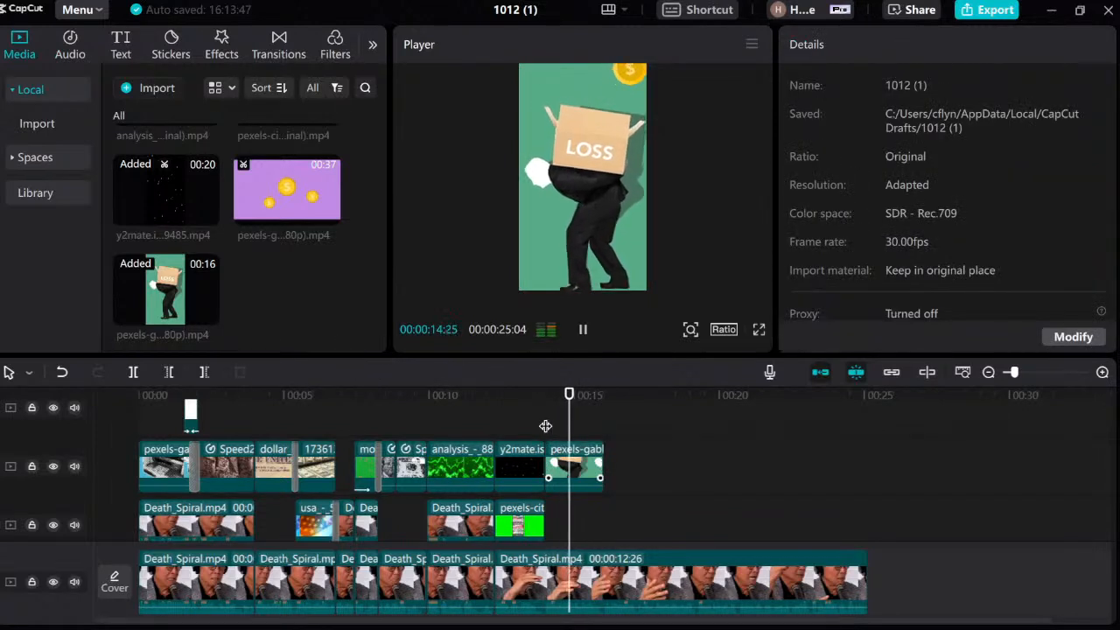
{"action": "key", "text": "space"}
{"action": "left_click", "coordinate": [545, 426]}
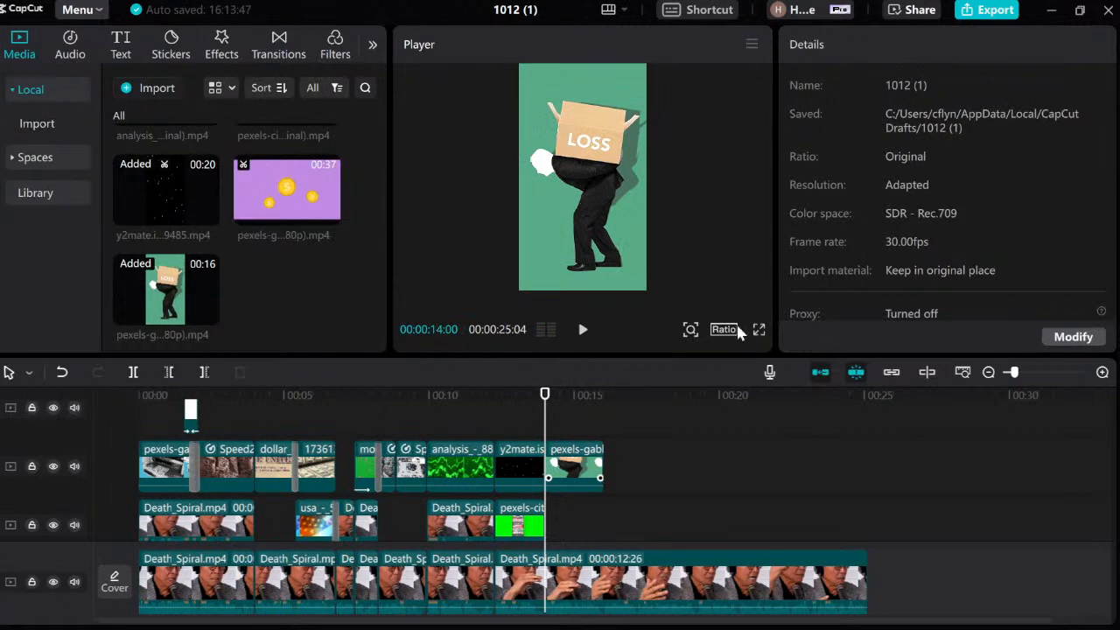
Step: Try speeding up the LOSS box clip to 1.6x
{"action": "left_click", "coordinate": [581, 457]}
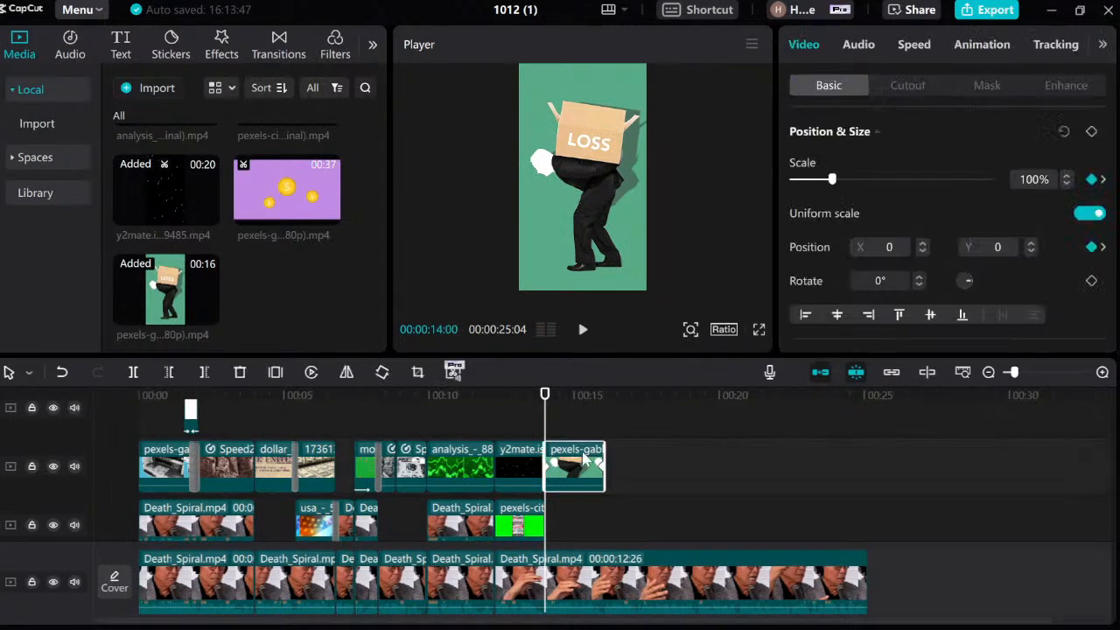
{"action": "left_click", "coordinate": [865, 48]}
{"action": "left_click", "coordinate": [908, 48]}
{"action": "left_click", "coordinate": [1097, 154]}
{"action": "left_click", "coordinate": [1097, 154]}
{"action": "left_click", "coordinate": [1097, 153]}
{"action": "left_click", "coordinate": [1098, 154]}
{"action": "left_click", "coordinate": [1098, 154]}
{"action": "left_click", "coordinate": [1098, 154]}
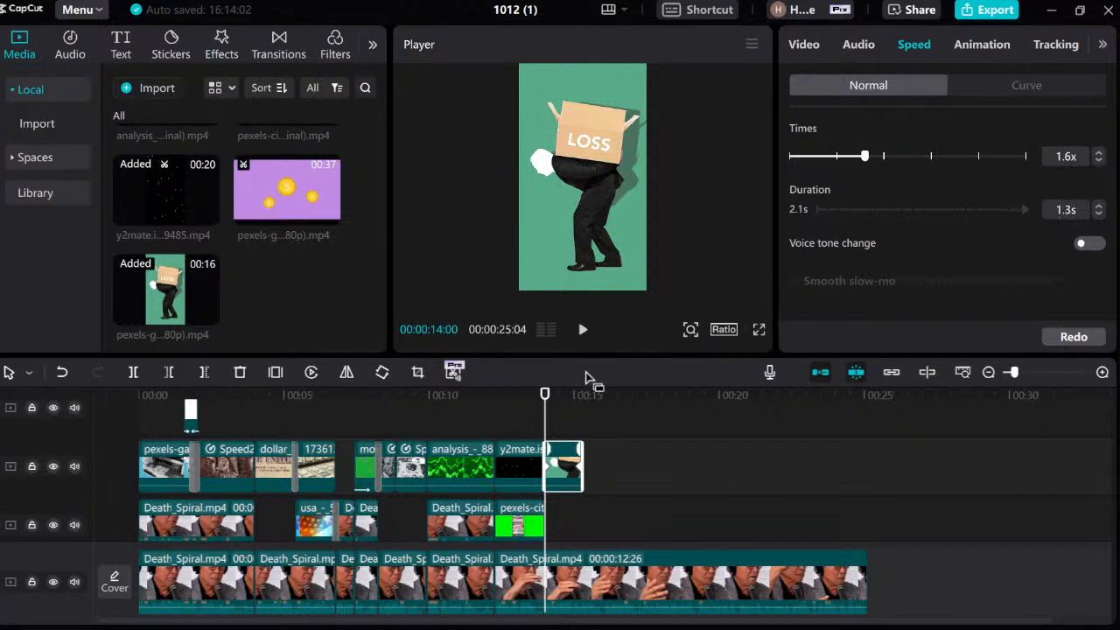
Step: Undo the speed changes on the LOSS box clip
{"action": "left_click", "coordinate": [61, 373]}
{"action": "left_click", "coordinate": [61, 373]}
{"action": "left_click", "coordinate": [62, 373]}
{"action": "left_click", "coordinate": [61, 373]}
{"action": "left_click", "coordinate": [62, 372]}
{"action": "left_click", "coordinate": [61, 372]}
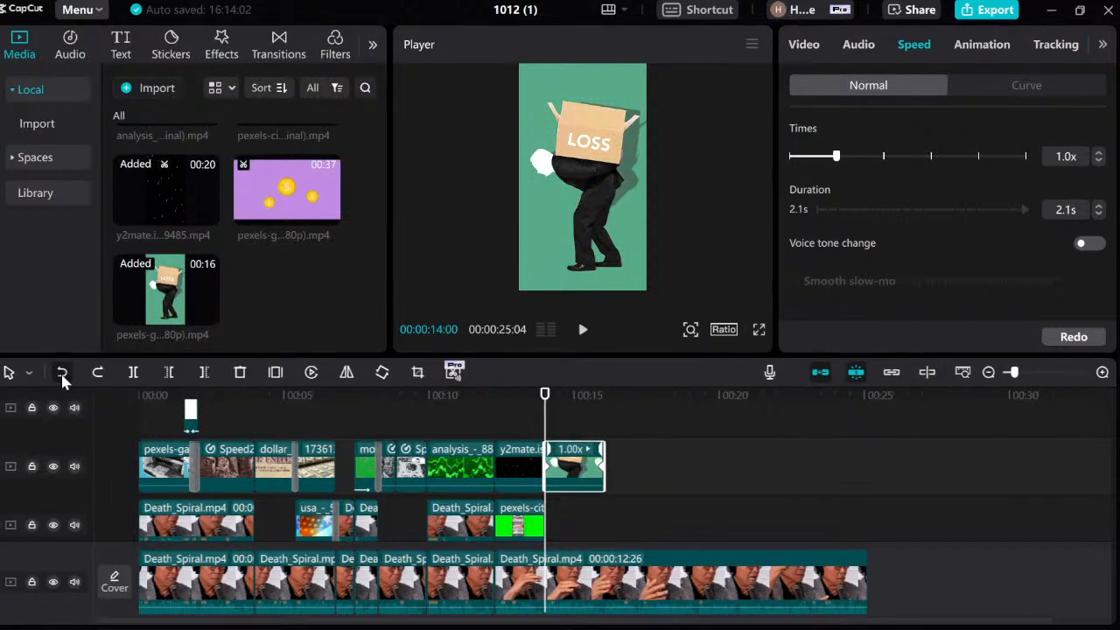
Step: Extend the LOSS box clip's end to a 5.2 s duration and set its speed to 1.7x
{"action": "left_click", "coordinate": [615, 463]}
{"action": "left_click_drag", "start_coordinate": [604, 456], "coordinate": [693, 462]}
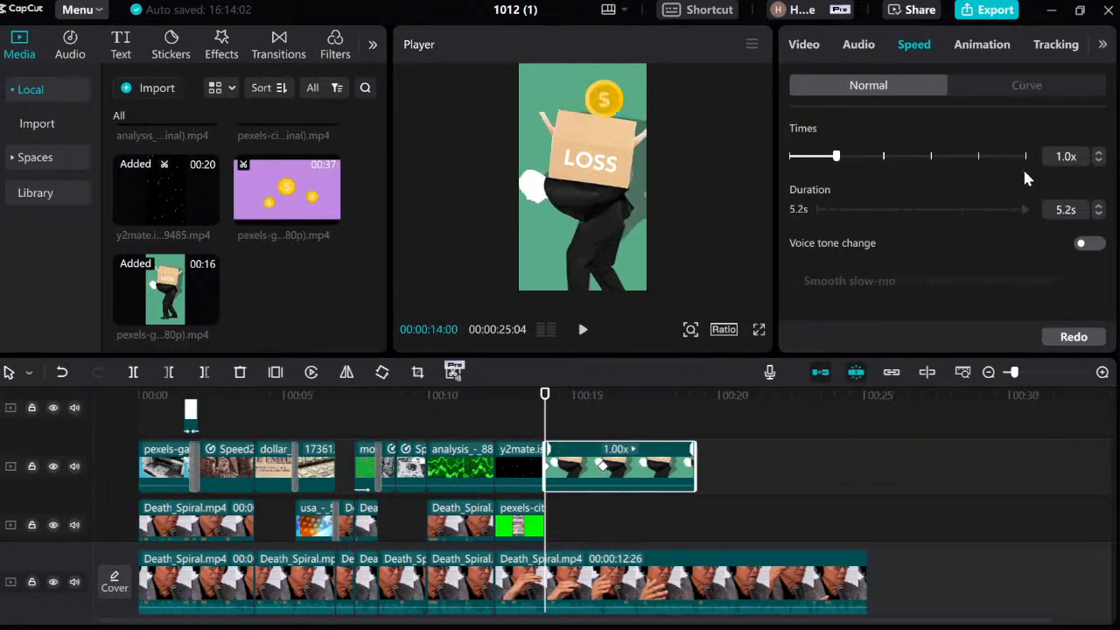
{"action": "left_click", "coordinate": [1098, 153]}
{"action": "left_click", "coordinate": [1099, 153]}
{"action": "left_click", "coordinate": [1099, 153]}
{"action": "left_click", "coordinate": [1099, 153]}
{"action": "left_click", "coordinate": [1099, 154]}
{"action": "left_click", "coordinate": [1100, 153]}
{"action": "left_click", "coordinate": [1099, 154]}
{"action": "key", "text": "space"}
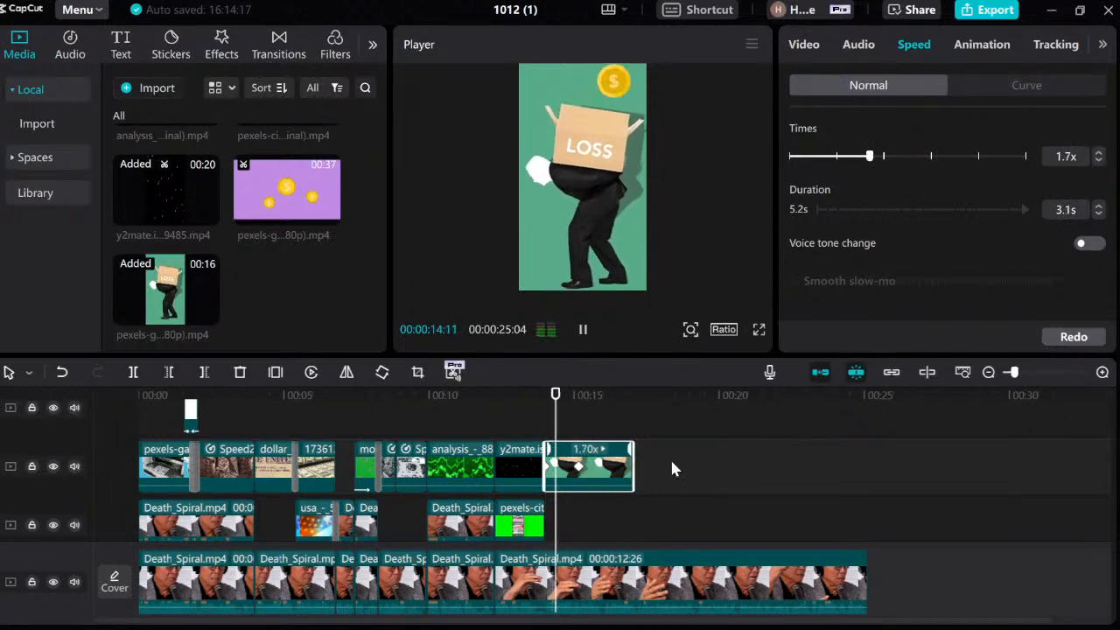
{"action": "key", "text": "space"}
Step: Set the LOSS box clip's speed to 2.5x and play it from its start
{"action": "left_click", "coordinate": [1099, 154]}
{"action": "left_click", "coordinate": [1098, 154]}
{"action": "left_click", "coordinate": [1099, 154]}
{"action": "left_click", "coordinate": [1099, 154]}
{"action": "left_click", "coordinate": [1098, 154]}
{"action": "left_click", "coordinate": [1099, 154]}
{"action": "left_click", "coordinate": [1099, 154]}
{"action": "left_click", "coordinate": [1098, 153]}
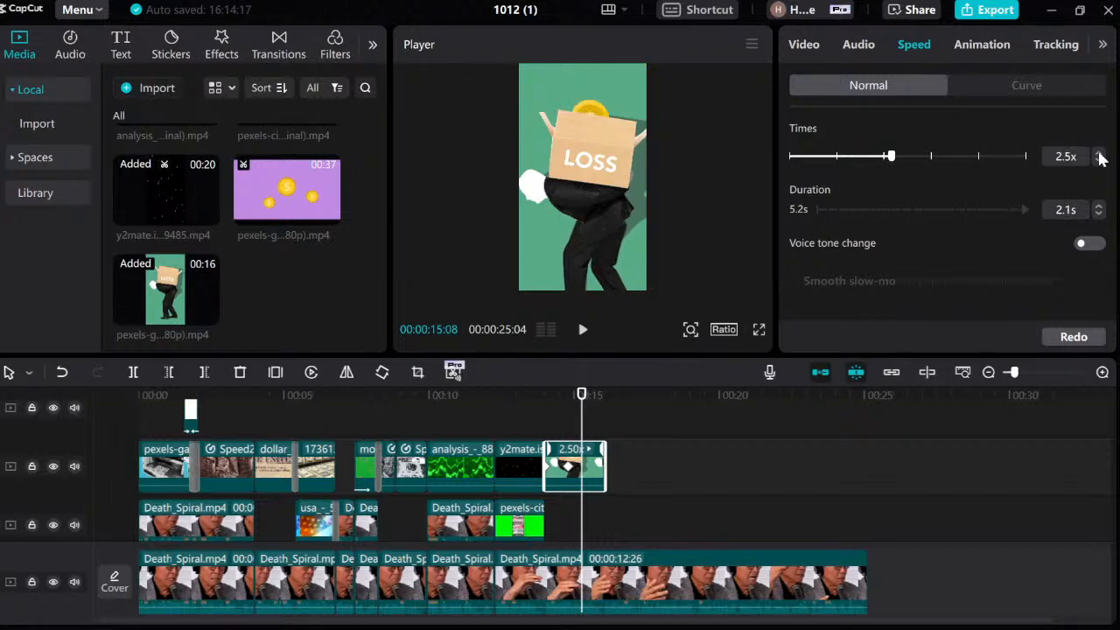
{"action": "left_click", "coordinate": [540, 435]}
{"action": "key", "text": "space"}
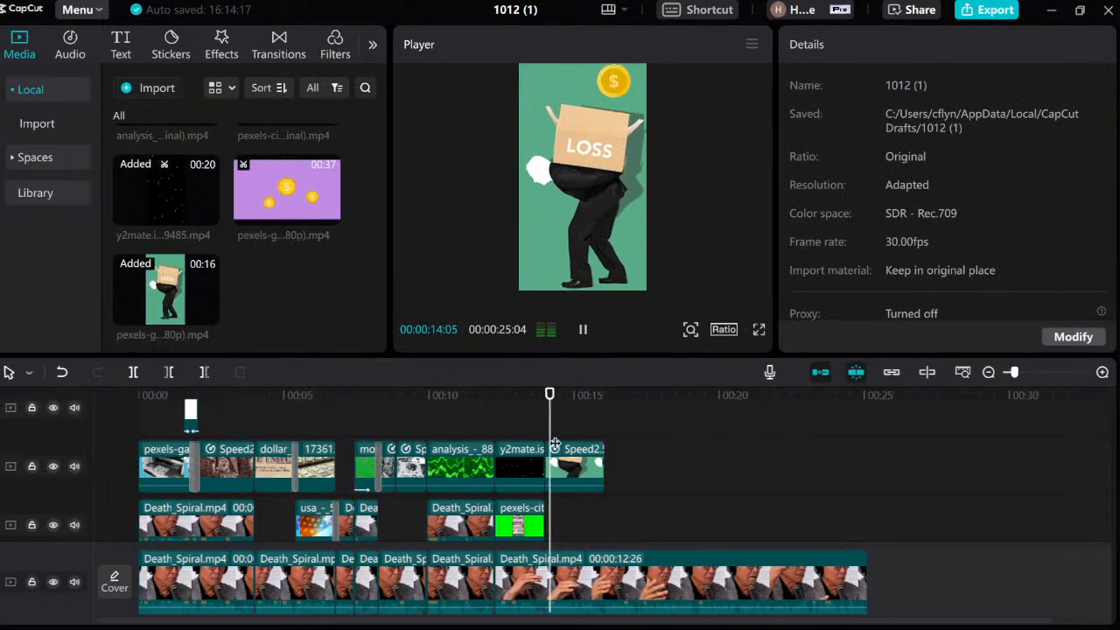
Step: Move the LOSS box clip's closing keyframe towards the clip's end and trim the clip's end slightly
{"action": "left_click", "coordinate": [570, 473]}
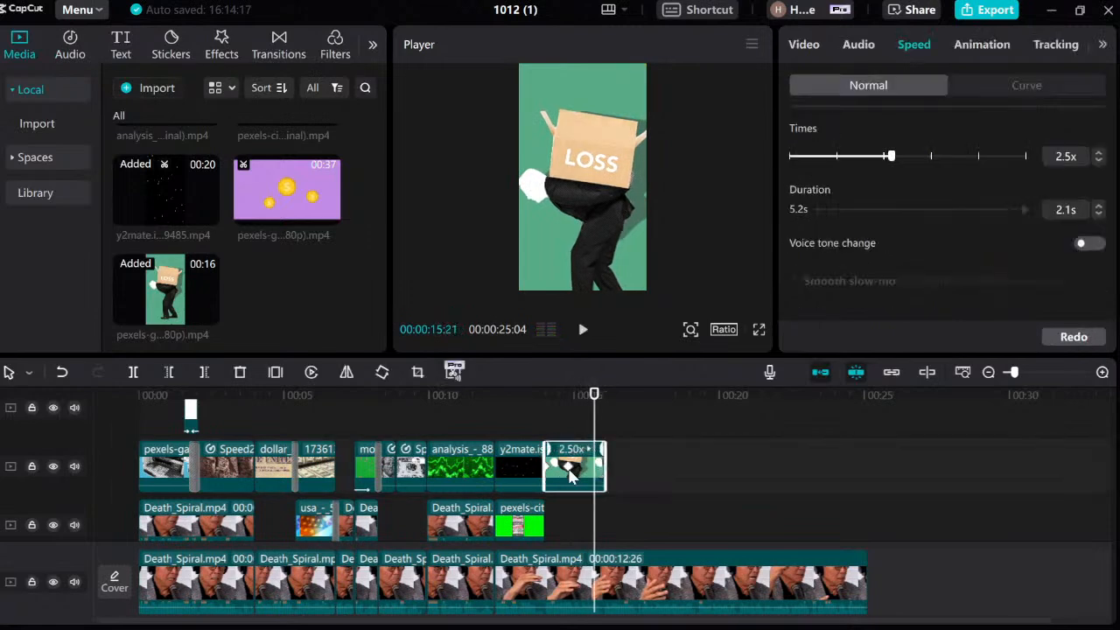
{"action": "left_click", "coordinate": [568, 473]}
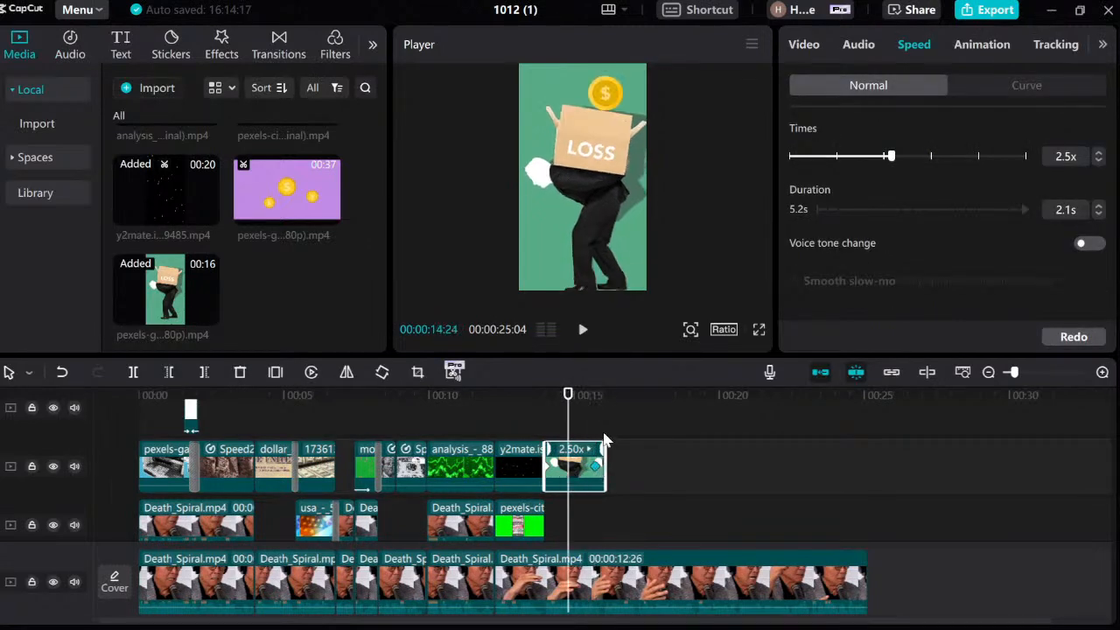
{"action": "left_click", "coordinate": [605, 439]}
{"action": "key", "text": "Left"}
{"action": "key", "text": "Left"}
{"action": "key", "text": "Left"}
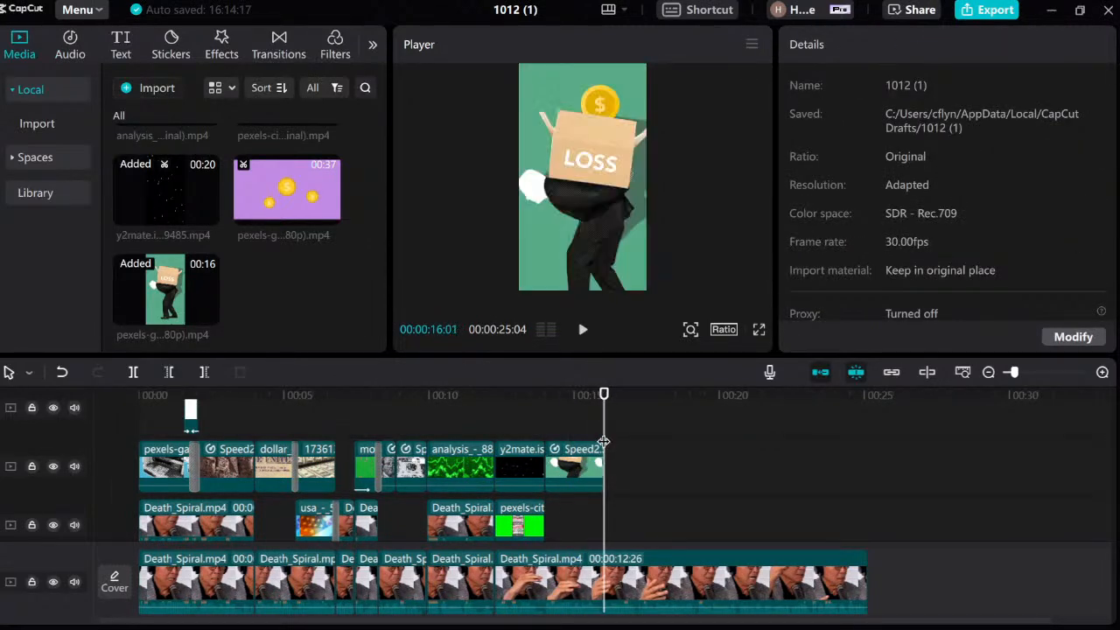
{"action": "key", "text": "Right"}
{"action": "key", "text": "Right"}
{"action": "left_click", "coordinate": [602, 455]}
{"action": "left_click_drag", "start_coordinate": [603, 468], "coordinate": [603, 469]}
{"action": "left_click", "coordinate": [595, 470]}
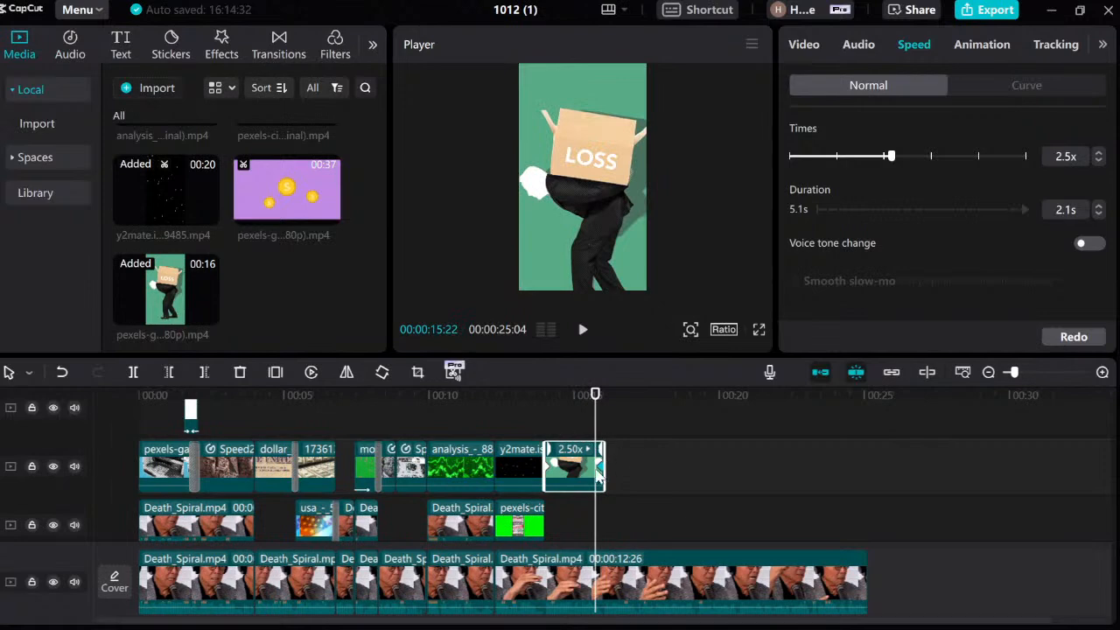
Step: Play the retimed LOSS box clip from its start to check the zoom
{"action": "left_click", "coordinate": [546, 422]}
{"action": "key", "text": "space"}
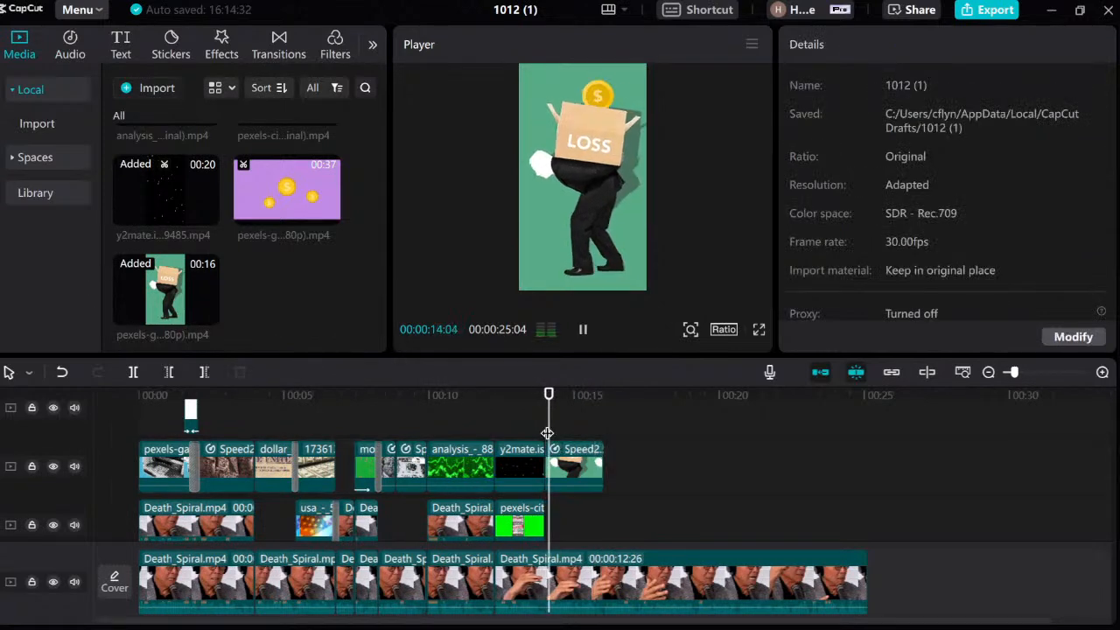
{"action": "key", "text": "space"}
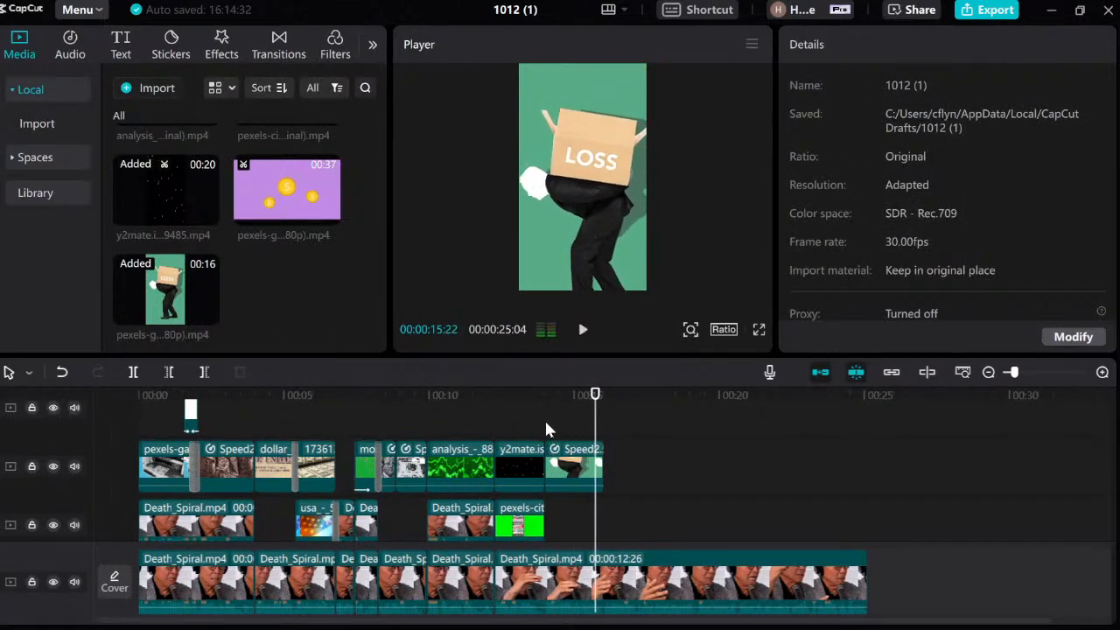
{"action": "left_click", "coordinate": [540, 418]}
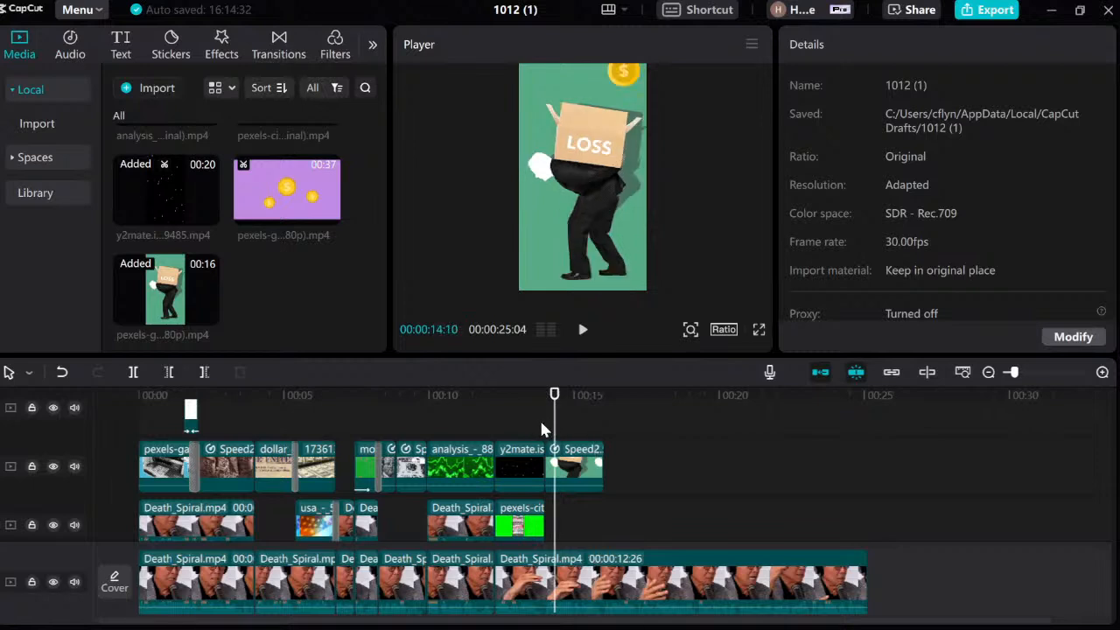
Step: Chroma-key the green background out of the LOSS box clip with strength 6 and shadow 20
{"action": "left_click", "coordinate": [570, 463]}
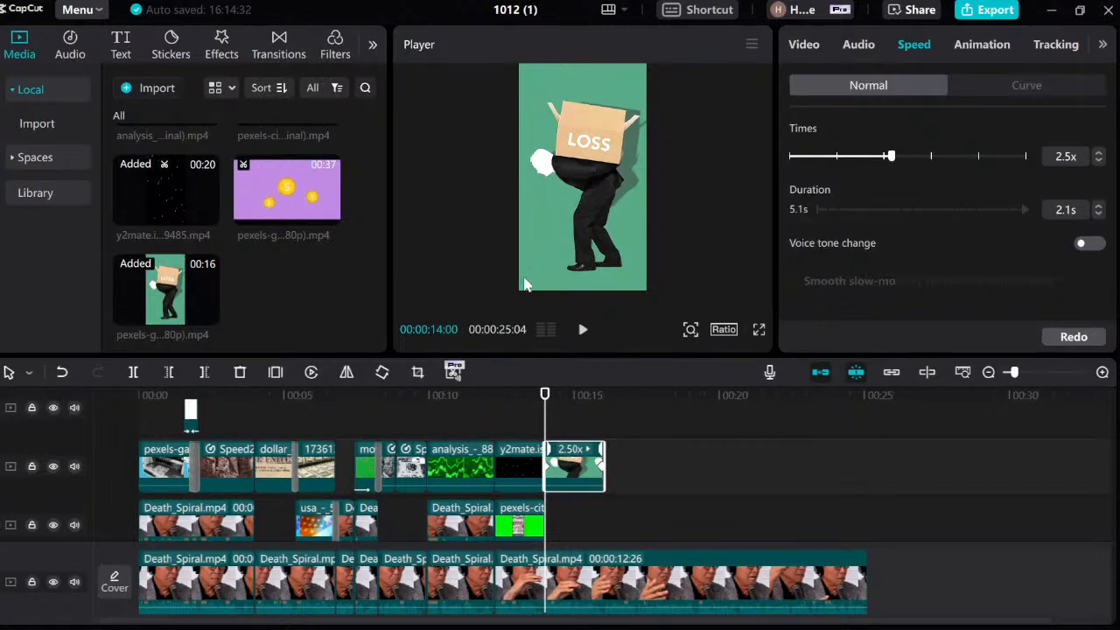
{"action": "left_click", "coordinate": [850, 45]}
{"action": "left_click", "coordinate": [808, 45]}
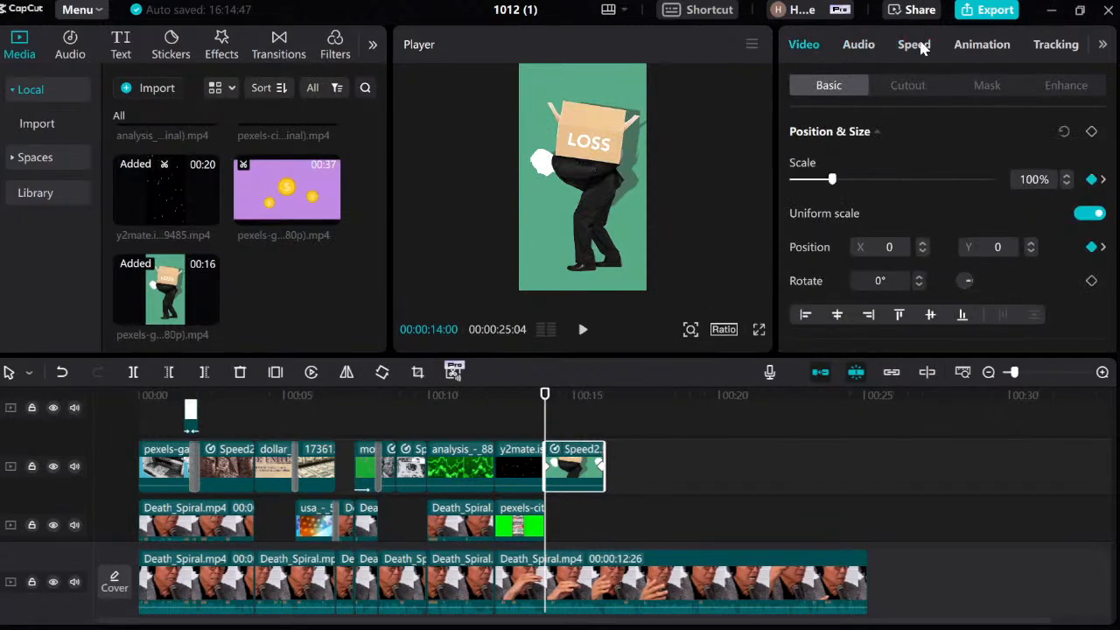
{"action": "left_click", "coordinate": [906, 85]}
{"action": "left_click", "coordinate": [810, 140]}
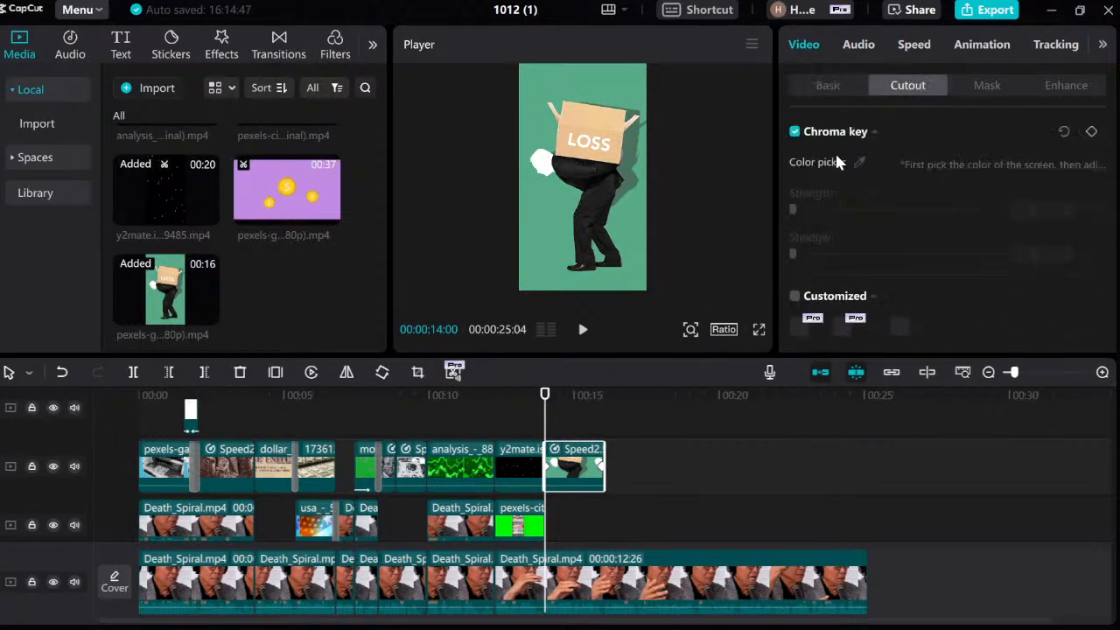
{"action": "left_click", "coordinate": [858, 163]}
{"action": "left_click", "coordinate": [542, 257]}
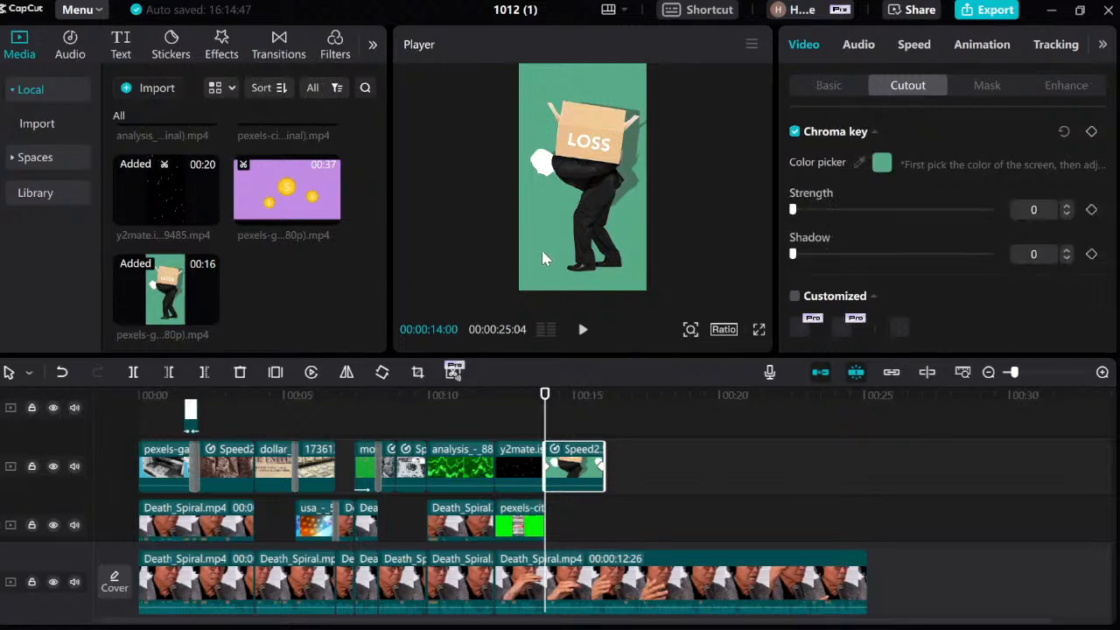
{"action": "left_click_drag", "start_coordinate": [794, 209], "coordinate": [832, 253]}
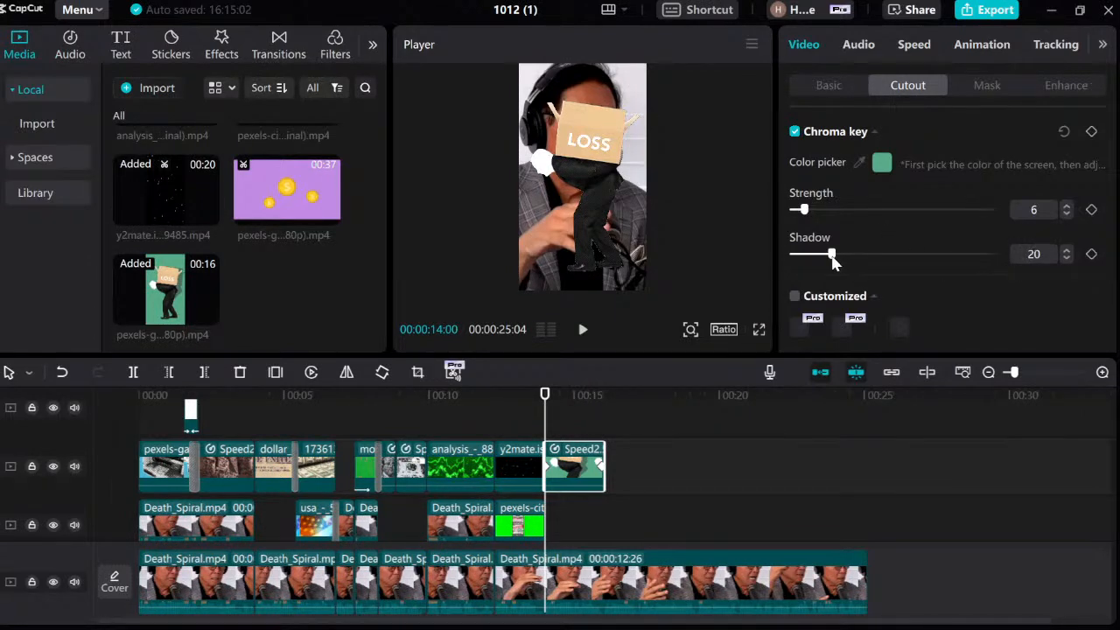
Step: At 00:00:14:00, move the LOSS box clip out past the frame's right edge to X 1982, Y 0
{"action": "key", "text": "space"}
{"action": "left_click", "coordinate": [544, 420]}
{"action": "left_click", "coordinate": [586, 203]}
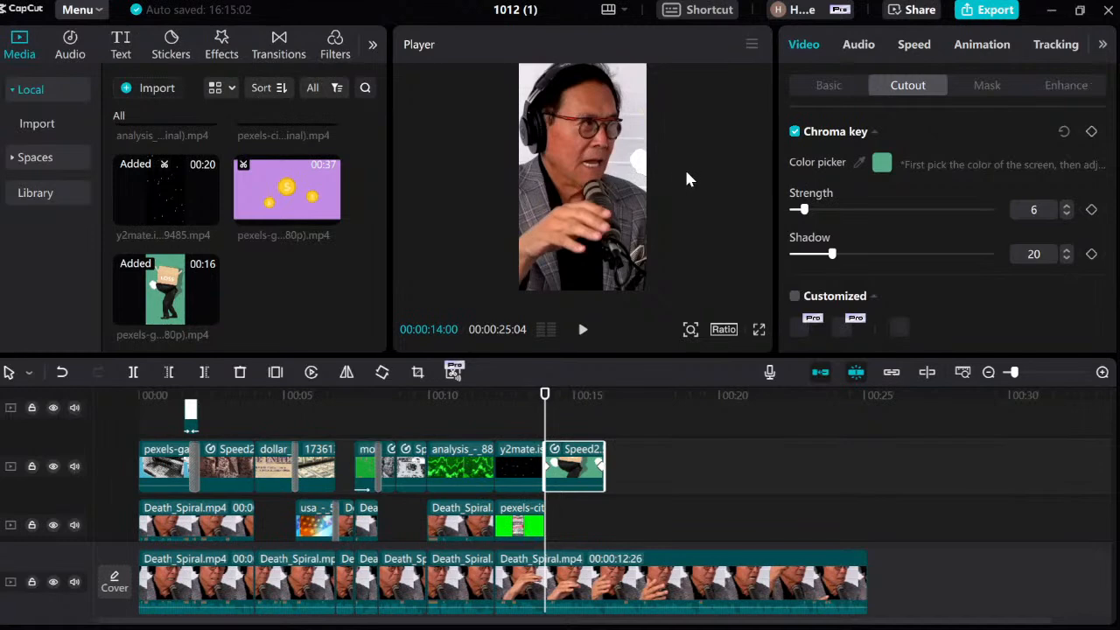
Step: At 00:00:16:00, set the LOSS box clip to 99% scale and position X -243, Y -361
{"action": "left_click_drag", "start_coordinate": [542, 405], "coordinate": [602, 398]}
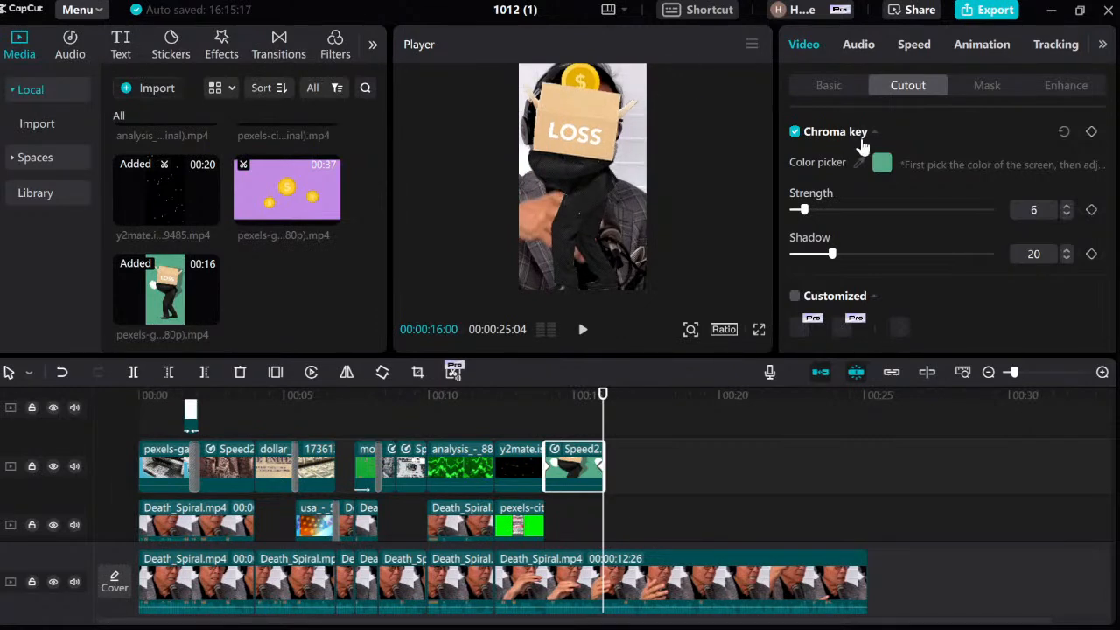
{"action": "left_click", "coordinate": [823, 88]}
{"action": "left_click_drag", "start_coordinate": [839, 179], "coordinate": [830, 179]}
{"action": "left_click_drag", "start_coordinate": [582, 222], "coordinate": [580, 243]}
Step: Preview the keyed LOSS box clip sliding in over the speaker from 00:00:14:00
{"action": "left_click", "coordinate": [544, 444]}
{"action": "key", "text": "space"}
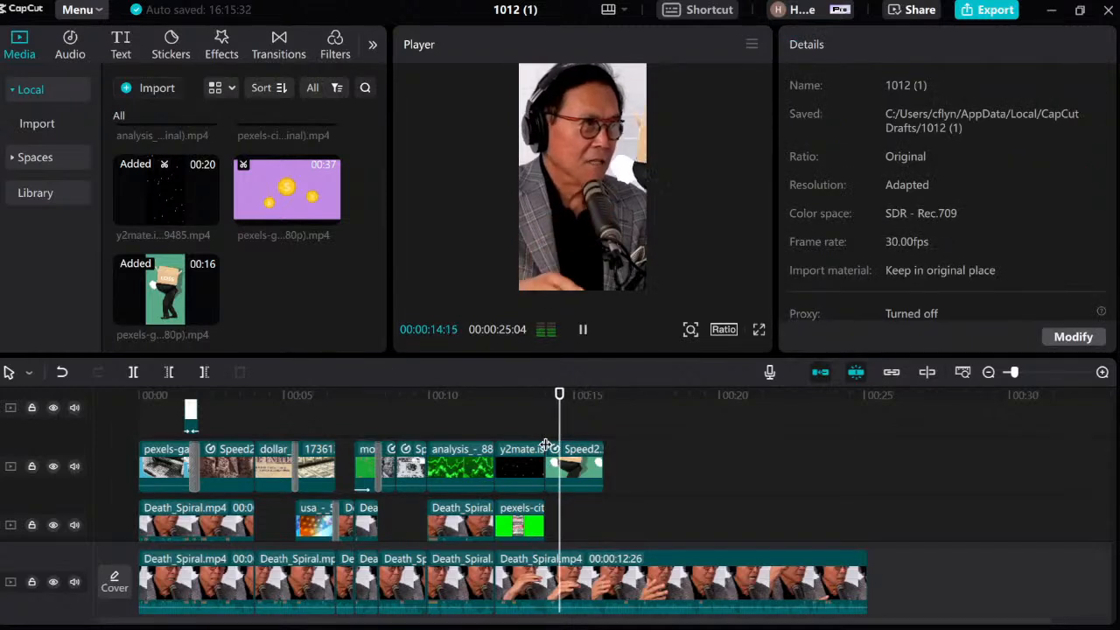
{"action": "left_click", "coordinate": [551, 446]}
{"action": "left_click", "coordinate": [549, 448]}
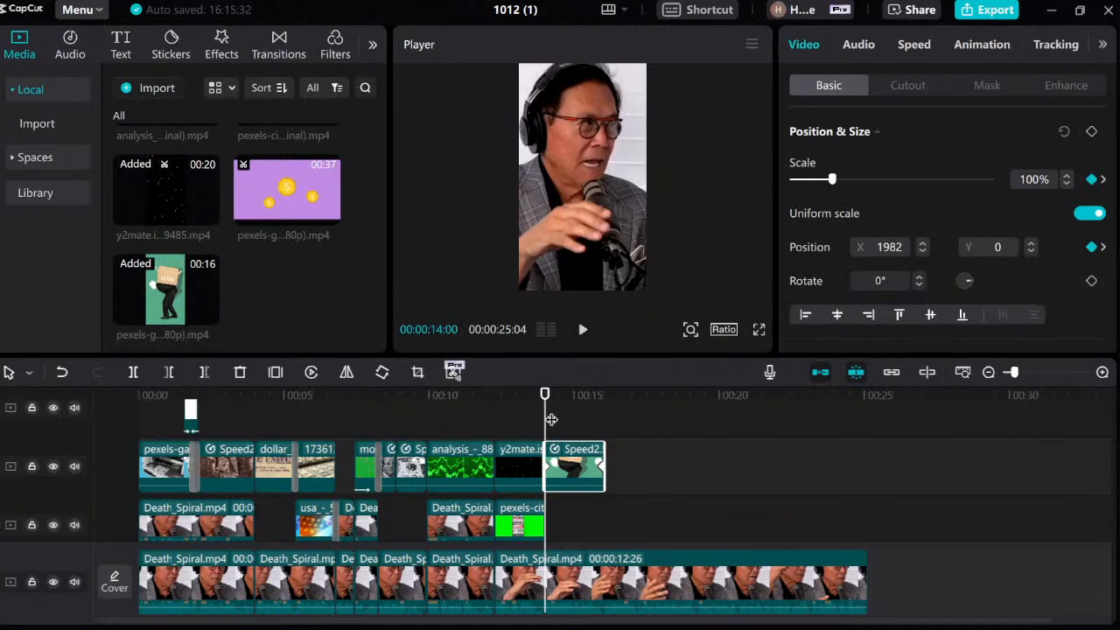
{"action": "key", "text": "Right"}
{"action": "key", "text": "Right"}
{"action": "key", "text": "space"}
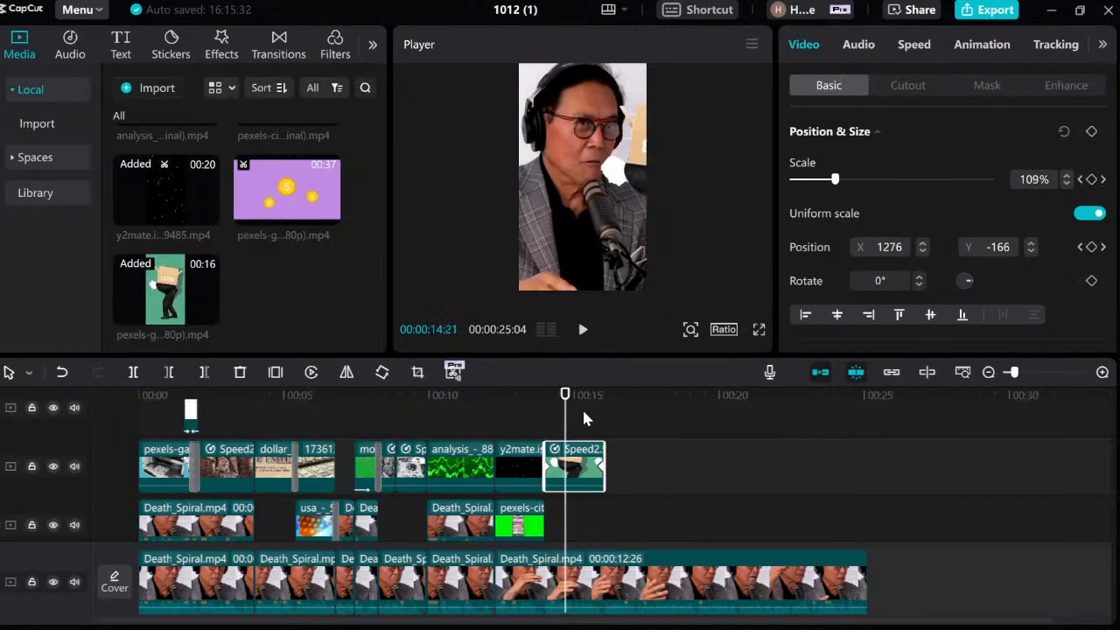
{"action": "left_click", "coordinate": [555, 430]}
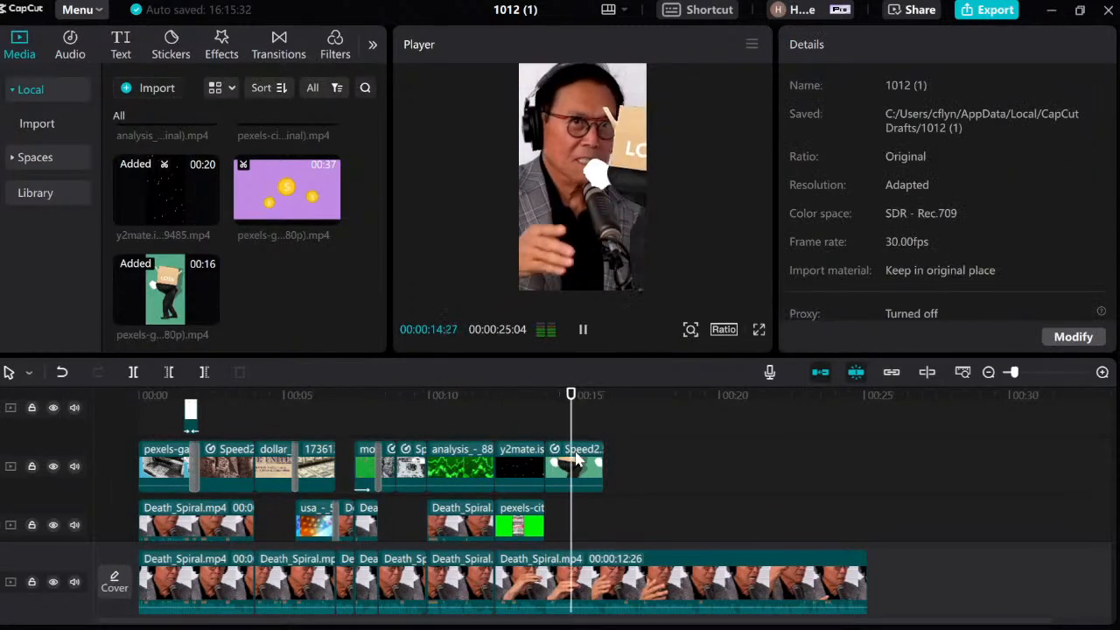
Step: At 00:00:14:29, move the LOSS box clip to the middle of the frame as a keyframe and preview it
{"action": "left_click", "coordinate": [574, 464]}
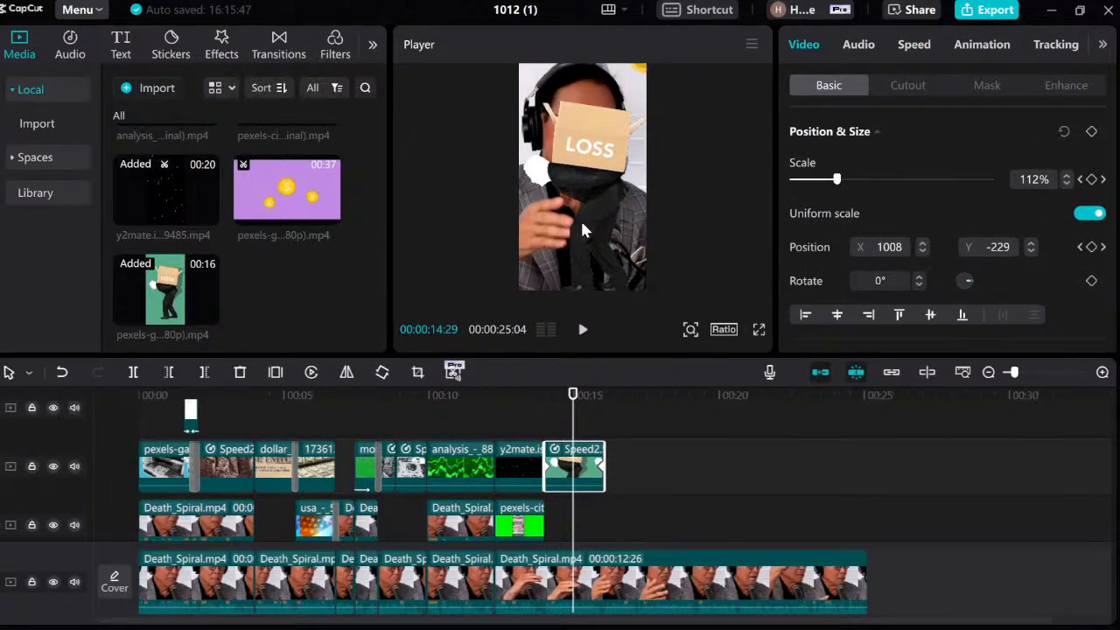
{"action": "key", "text": "space"}
{"action": "key", "text": "space"}
Step: Remove the LOSS box clip's extra scale and position keyframes at 00:00:15:29, keeping those at 00:00:16:00
{"action": "left_click", "coordinate": [600, 434]}
{"action": "left_click", "coordinate": [600, 458]}
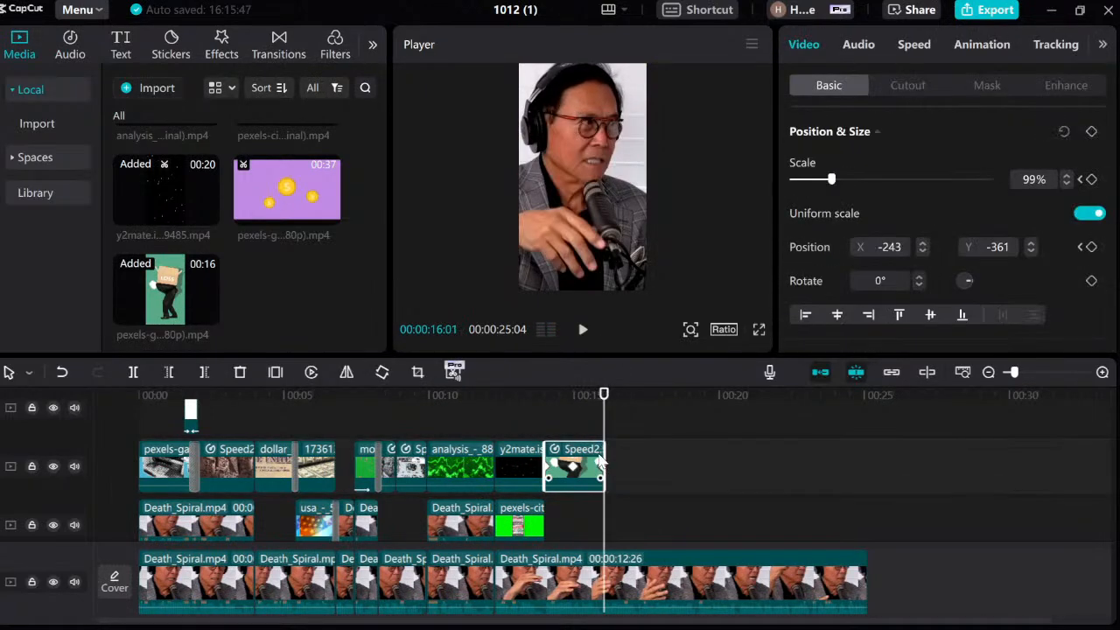
{"action": "key", "text": "Left"}
{"action": "key", "text": "Left"}
{"action": "key", "text": "Right"}
{"action": "key", "text": "Right"}
{"action": "key", "text": "Left"}
{"action": "key", "text": "Right"}
{"action": "key", "text": "Left"}
{"action": "key", "text": "Right"}
{"action": "key", "text": "Left"}
{"action": "left_click", "coordinate": [1092, 179]}
{"action": "left_click", "coordinate": [1091, 247]}
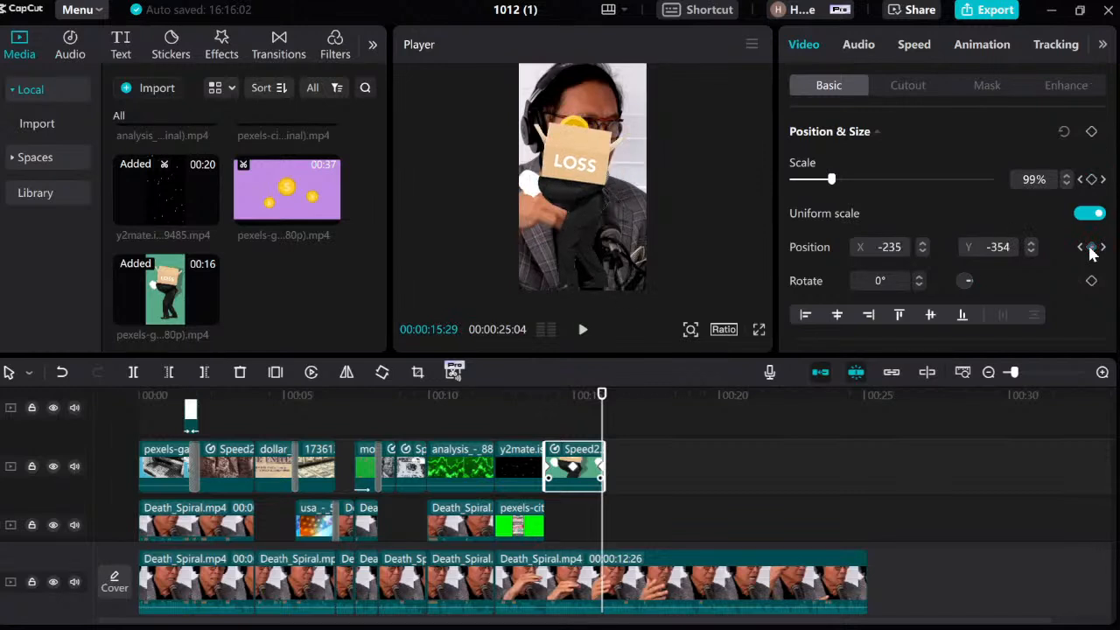
{"action": "key", "text": "Right"}
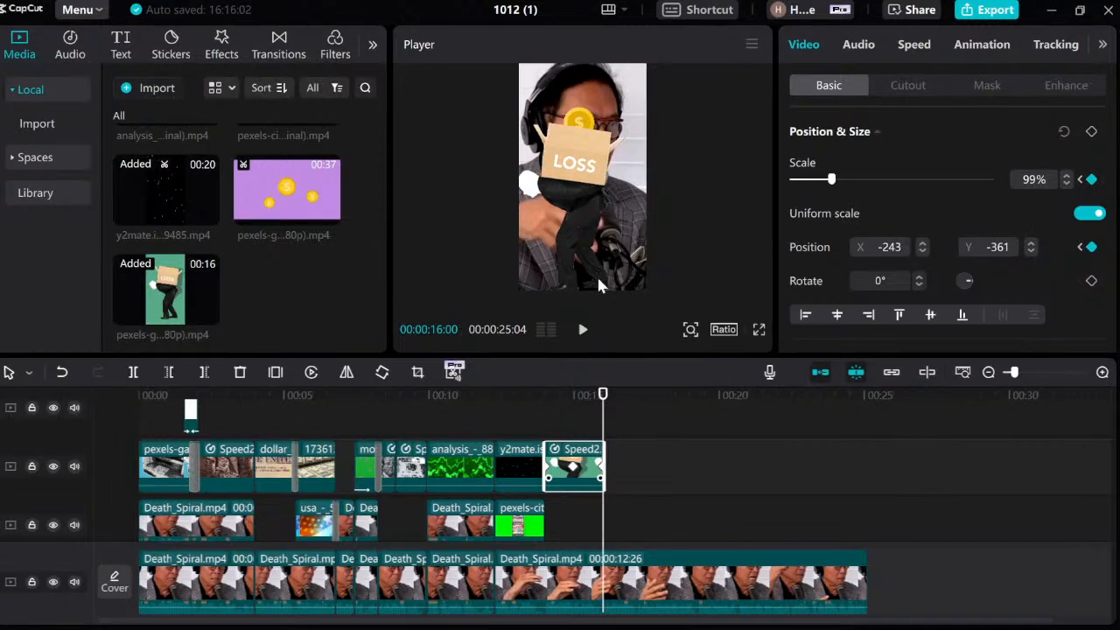
{"action": "key", "text": "Left"}
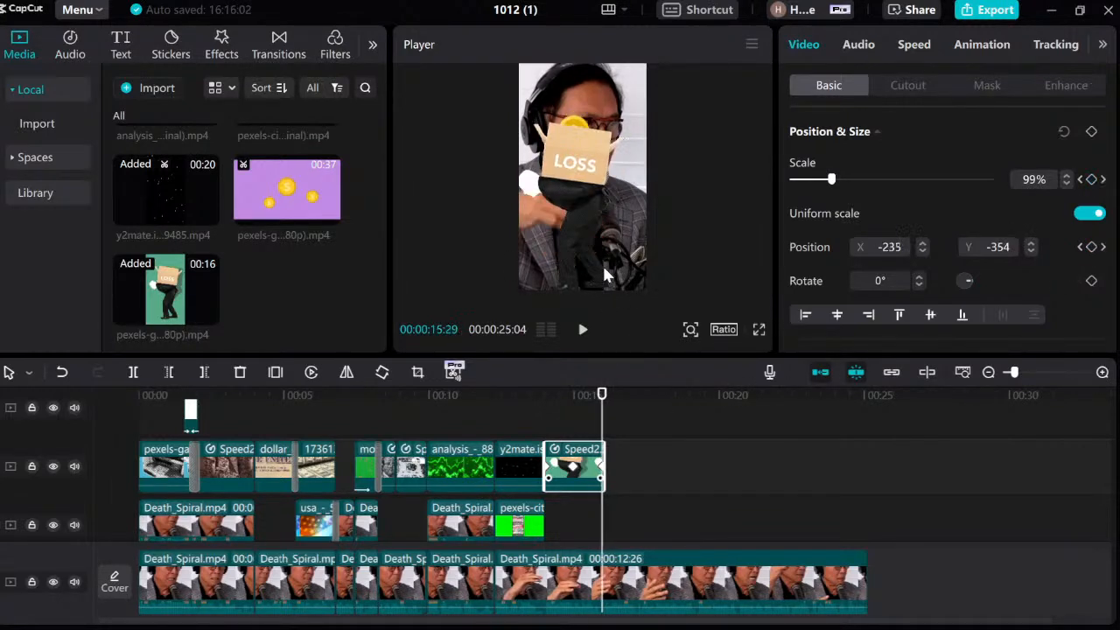
Step: At 00:00:15:29, set the LOSS box clip to 115% scale at position X 0, Y 0, and preview it from 00:00:14:00
{"action": "left_click_drag", "start_coordinate": [560, 155], "coordinate": [586, 149]}
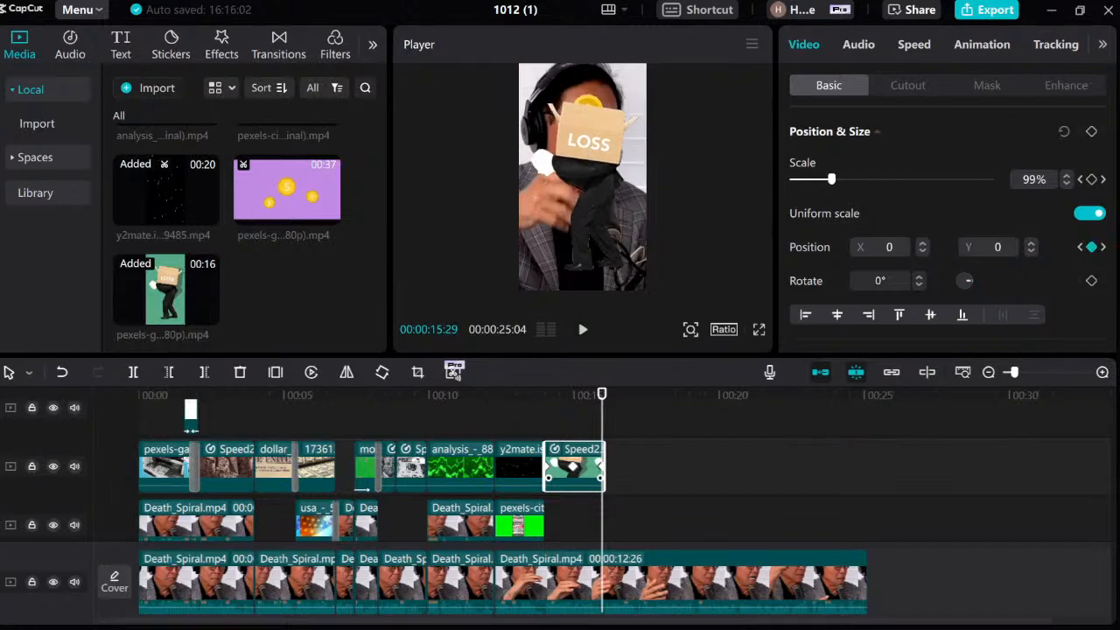
{"action": "scroll", "coordinate": [576, 205], "scroll_direction": "up", "scroll_amount": 5}
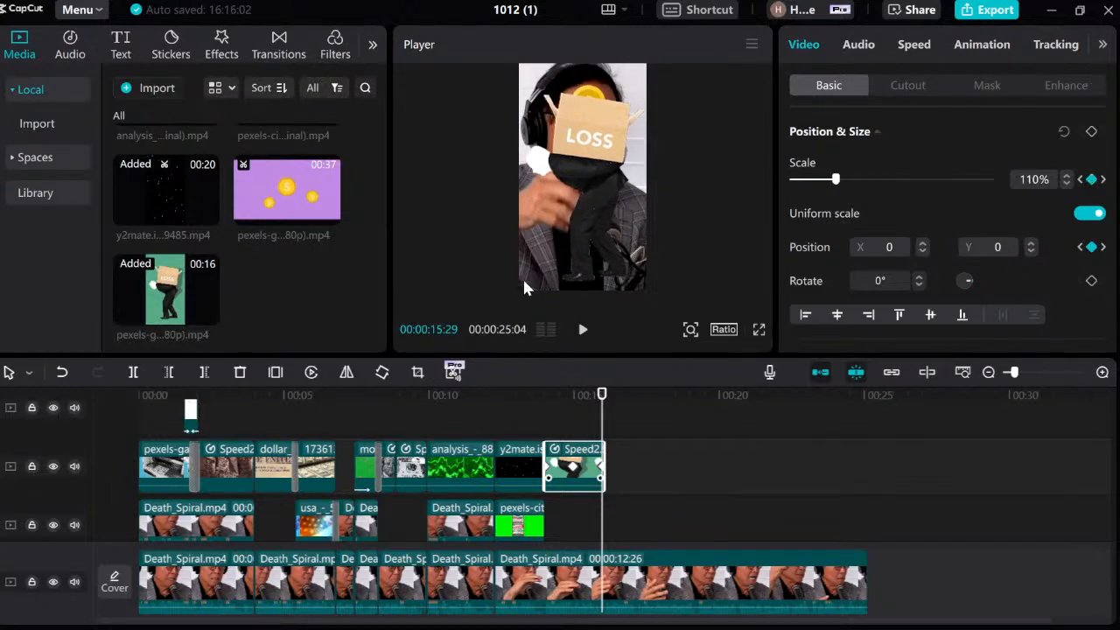
{"action": "left_click_drag", "start_coordinate": [835, 179], "coordinate": [836, 179]}
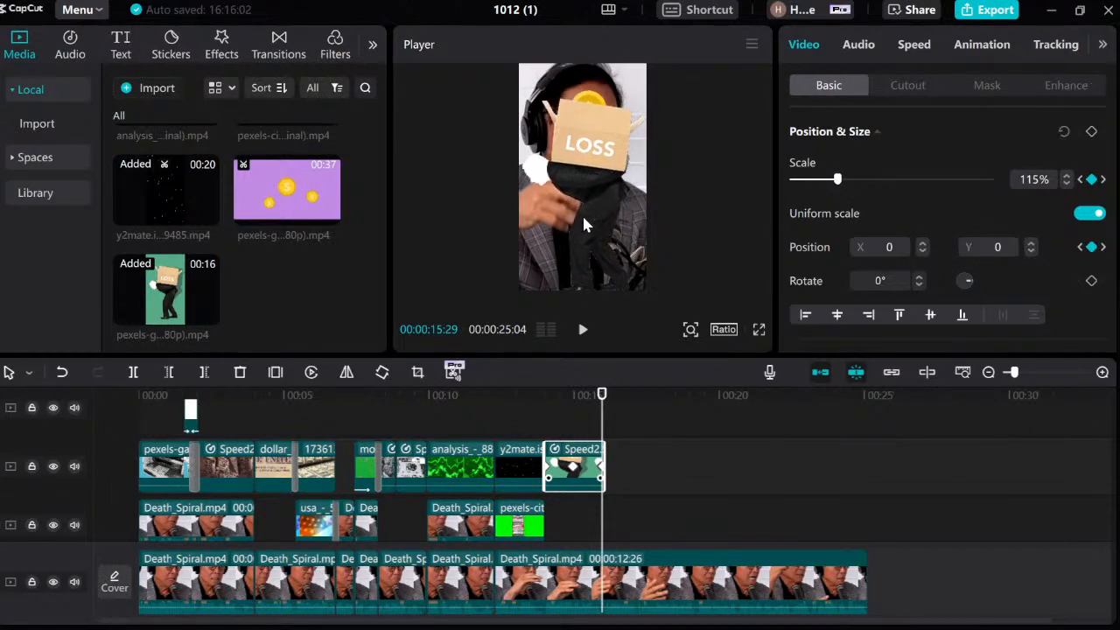
{"action": "left_click", "coordinate": [548, 435]}
{"action": "key", "text": "space"}
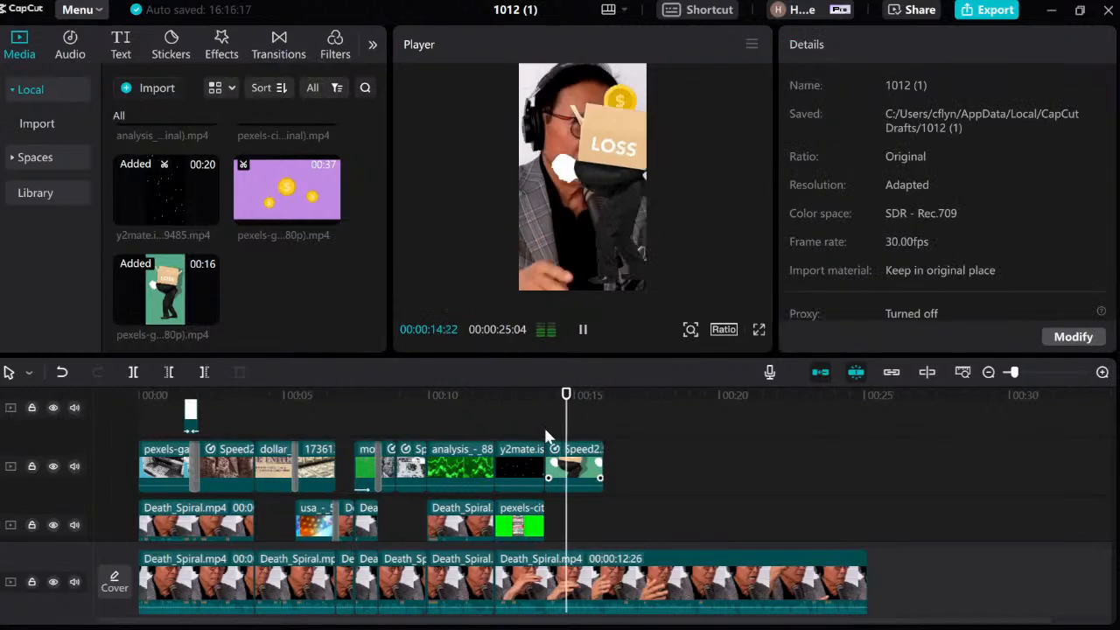
{"action": "key", "text": "space"}
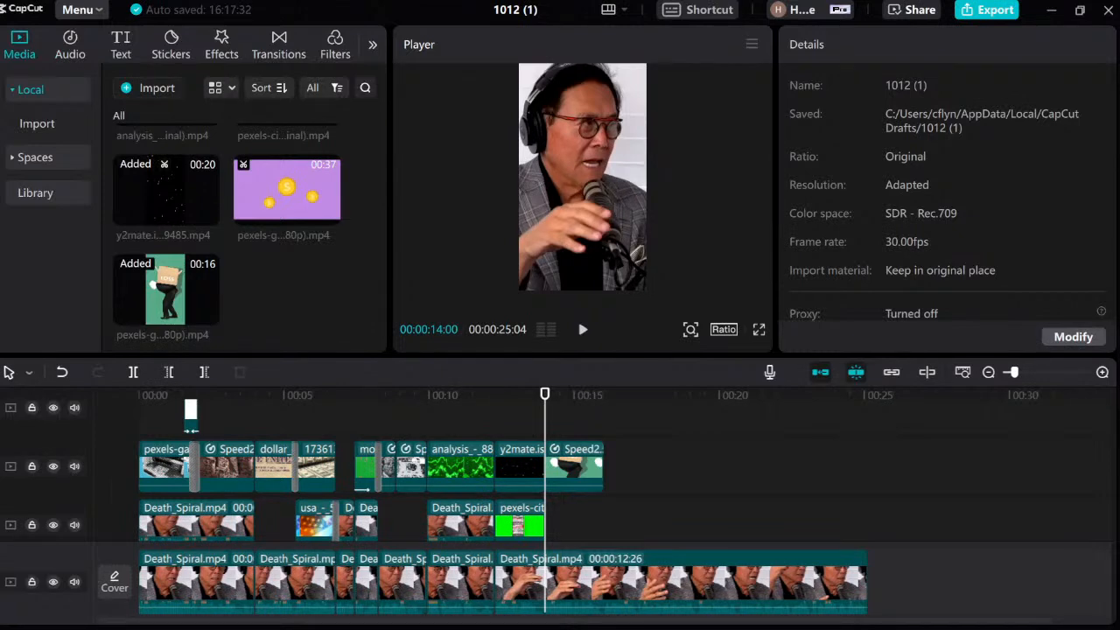
Step: Add the paper background video below the LOSS box clip at 00:00:14:00 and move it sideways out of the right of the frame
{"action": "left_click", "coordinate": [313, 317]}
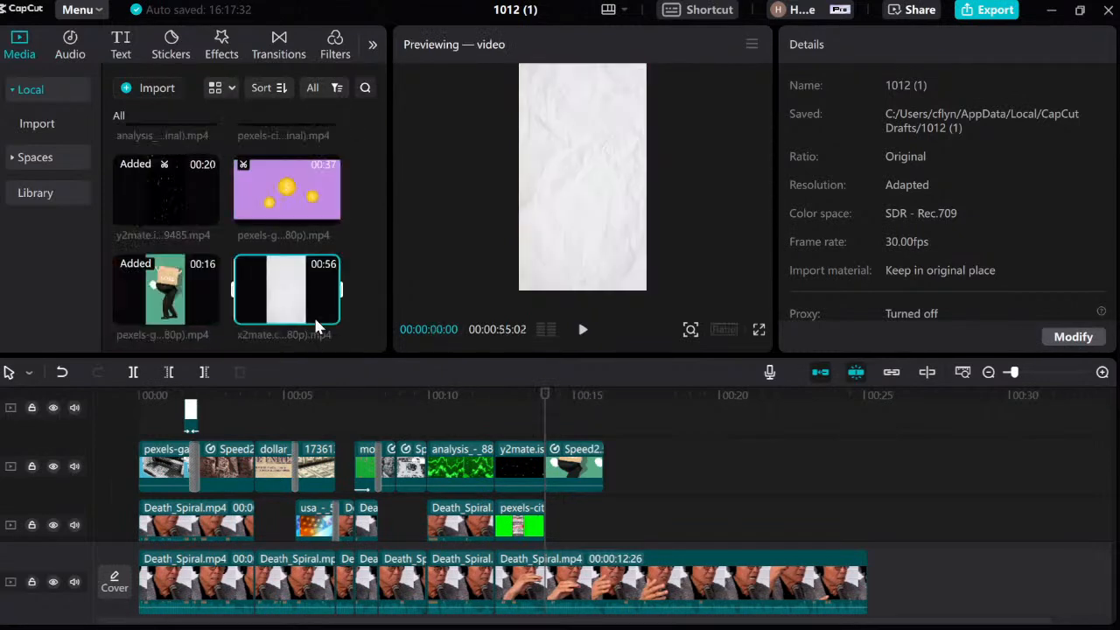
{"action": "left_click_drag", "start_coordinate": [306, 323], "coordinate": [549, 524]}
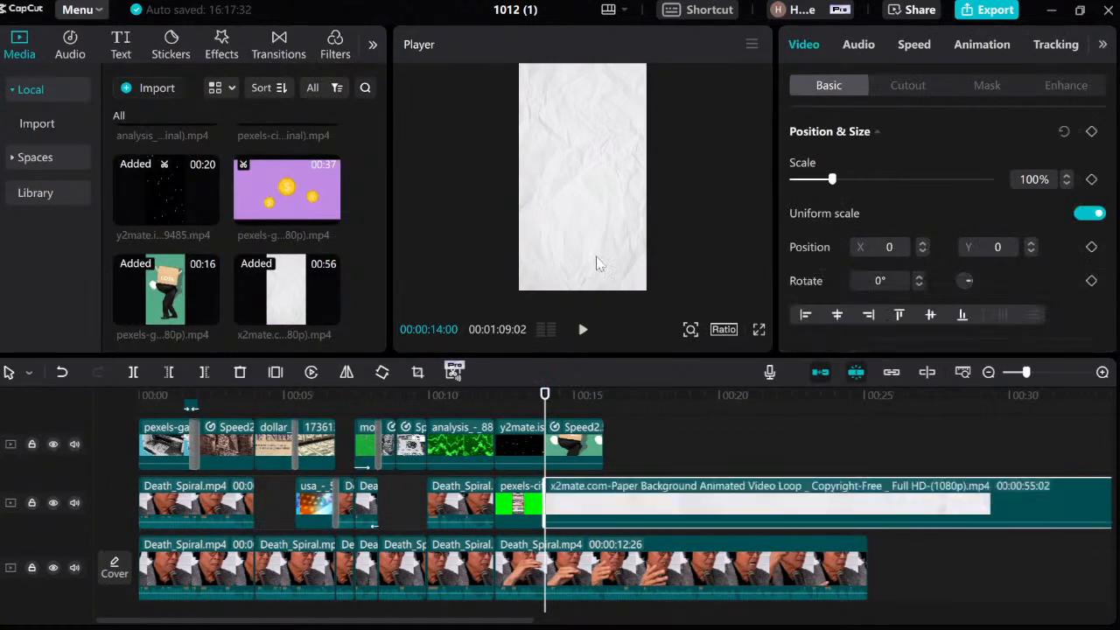
{"action": "left_click_drag", "start_coordinate": [604, 200], "coordinate": [704, 188]}
Step: Speed the paper background clip up to 3.0x and trim its end to match the LOSS box clip at 00:00:16:01
{"action": "left_click", "coordinate": [604, 403]}
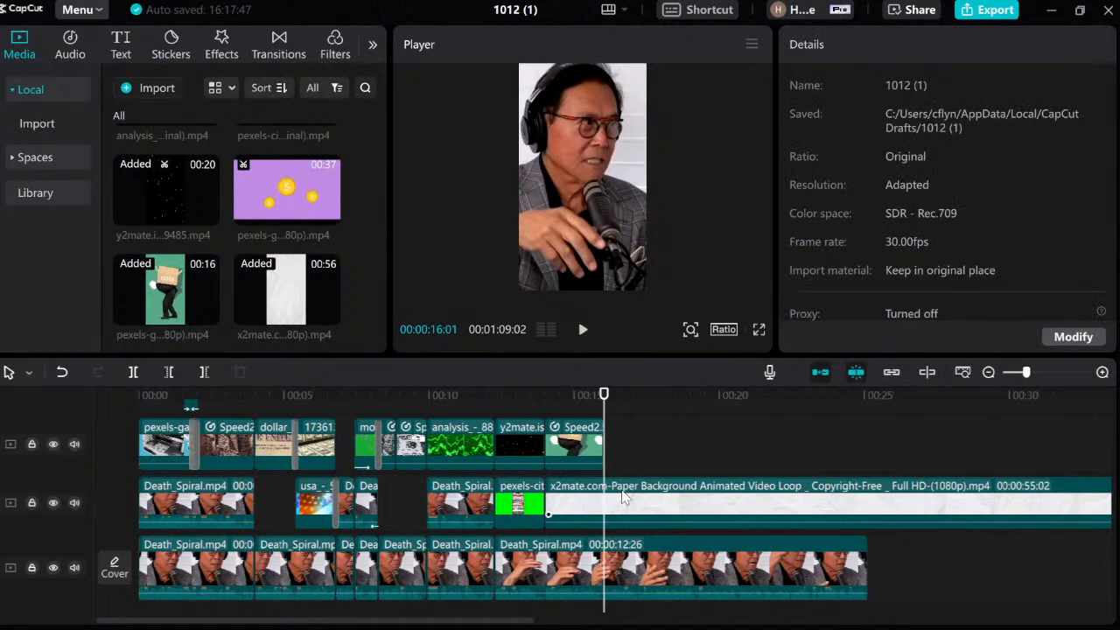
{"action": "left_click", "coordinate": [871, 45]}
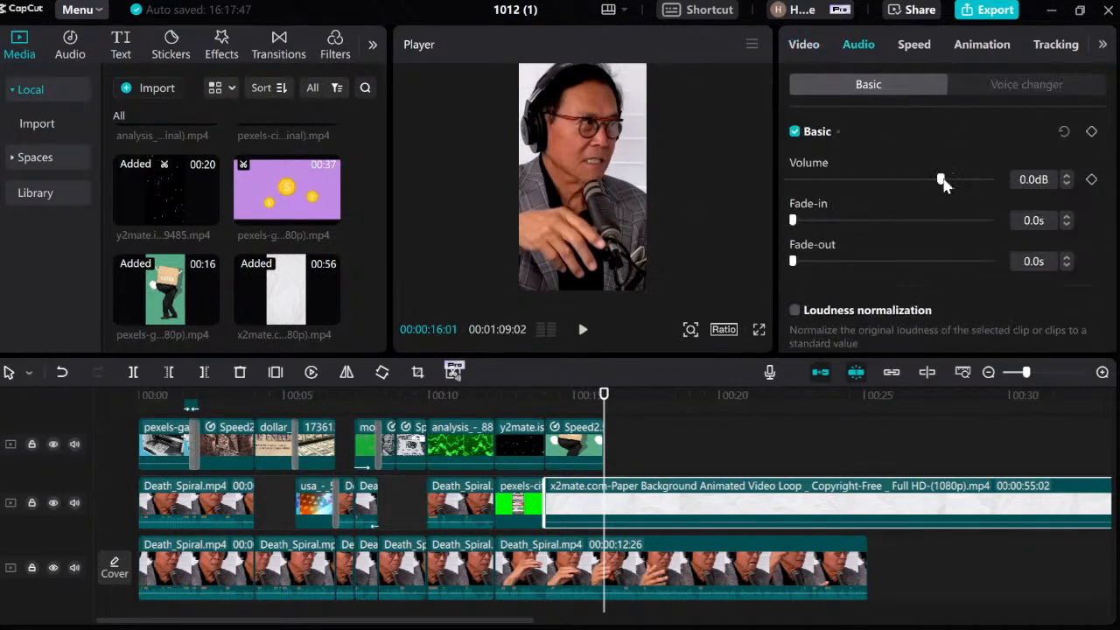
{"action": "left_click", "coordinate": [914, 45]}
{"action": "left_click_drag", "start_coordinate": [833, 155], "coordinate": [901, 160]}
{"action": "left_click_drag", "start_coordinate": [1078, 503], "coordinate": [601, 481]}
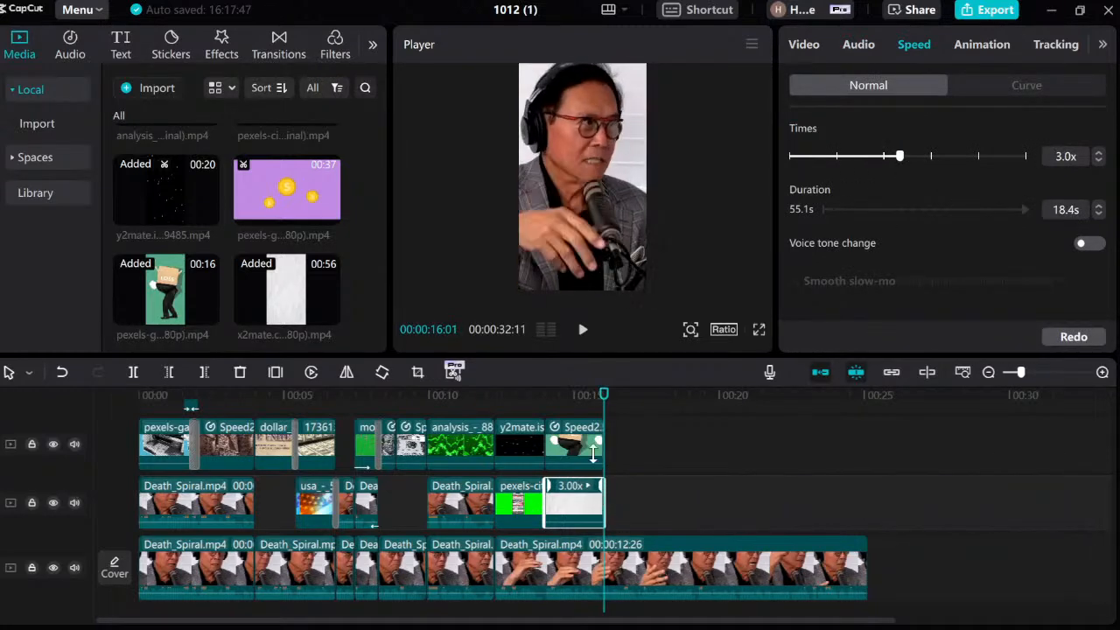
Step: At 00:00:14:00, set scale and position keyframes on the paper background clip at 100% and X 2160, Y 0
{"action": "left_click", "coordinate": [543, 396]}
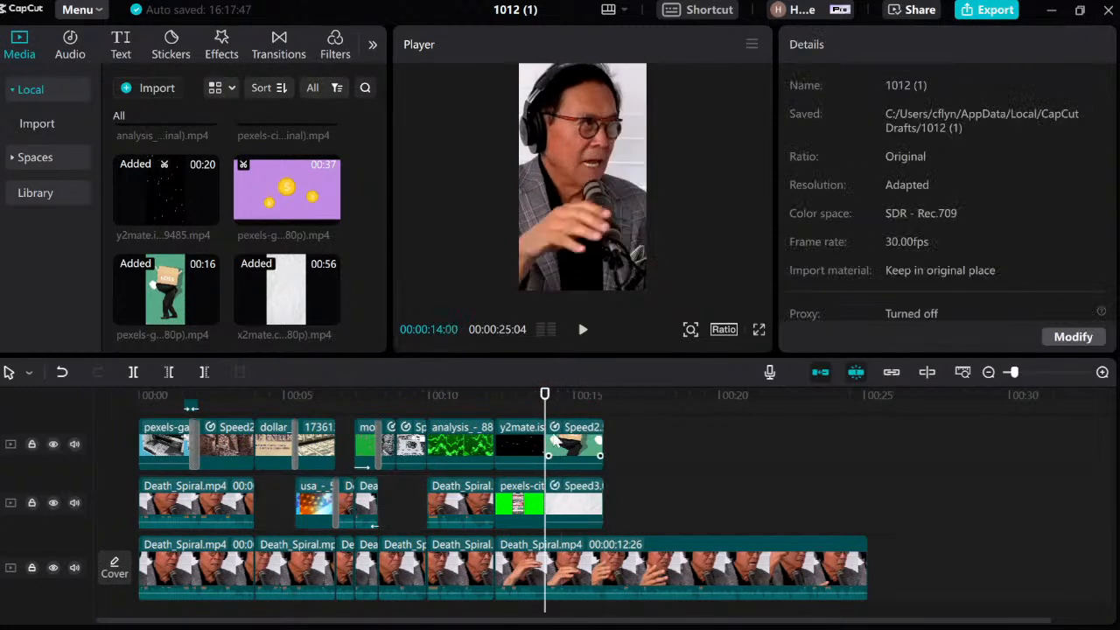
{"action": "left_click", "coordinate": [553, 434]}
{"action": "left_click", "coordinate": [573, 505]}
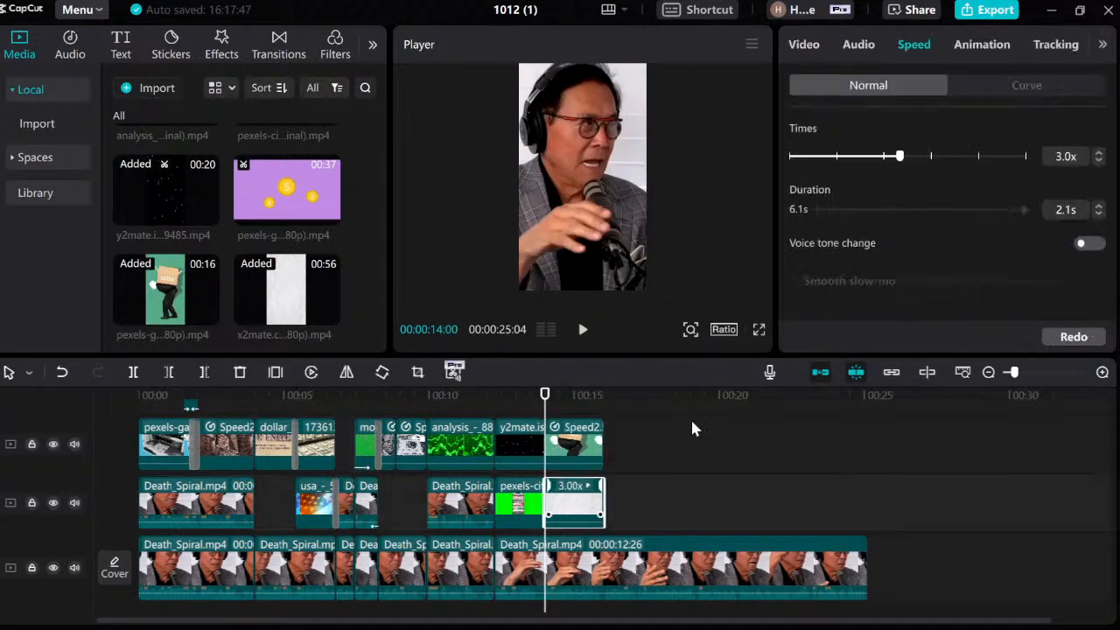
{"action": "left_click", "coordinate": [796, 43]}
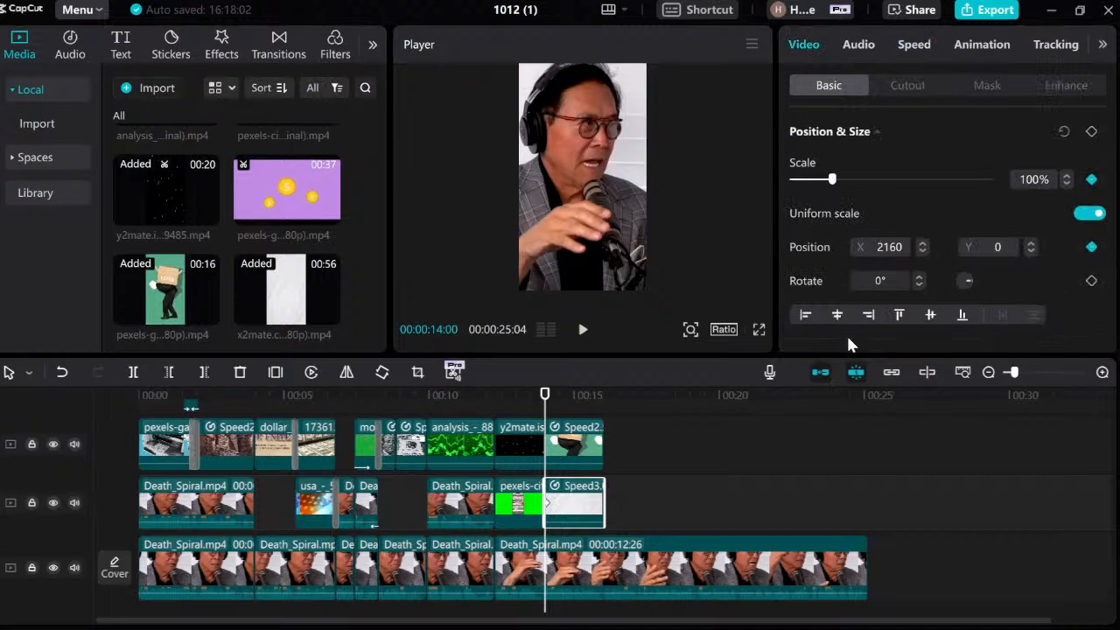
Step: Add a keyframe near 00:00:14:20 that holds the paper background clip off-frame at X 2160
{"action": "key", "text": "Right"}
{"action": "key", "text": "Right"}
{"action": "key", "text": "Right"}
{"action": "key", "text": "Right"}
{"action": "key", "text": "Right"}
{"action": "key", "text": "Right"}
{"action": "key", "text": "Right"}
{"action": "key", "text": "Right"}
{"action": "key", "text": "Right"}
{"action": "key", "text": "Right"}
{"action": "key", "text": "Right"}
{"action": "key", "text": "Right"}
{"action": "key", "text": "Right"}
{"action": "key", "text": "Right"}
{"action": "key", "text": "Right"}
{"action": "key", "text": "Right"}
{"action": "key", "text": "Right"}
{"action": "key", "text": "Right"}
{"action": "key", "text": "Right"}
{"action": "key", "text": "Right"}
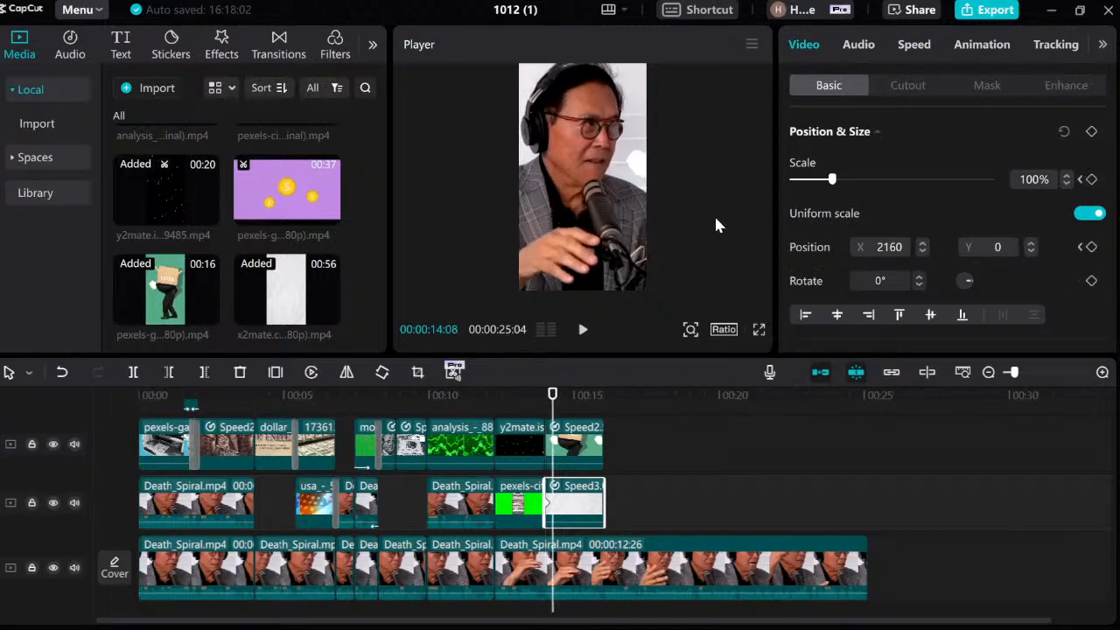
{"action": "key", "text": "Left"}
{"action": "key", "text": "Left"}
{"action": "key", "text": "Left"}
{"action": "key", "text": "Left"}
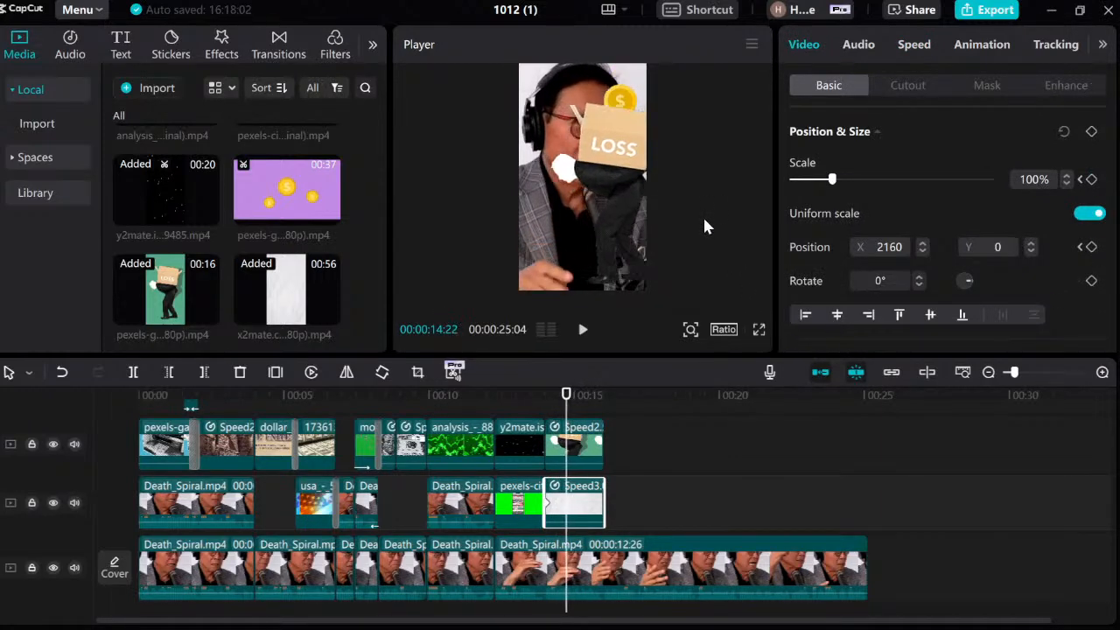
{"action": "key", "text": "Left"}
{"action": "key", "text": "Left"}
{"action": "key", "text": "Left"}
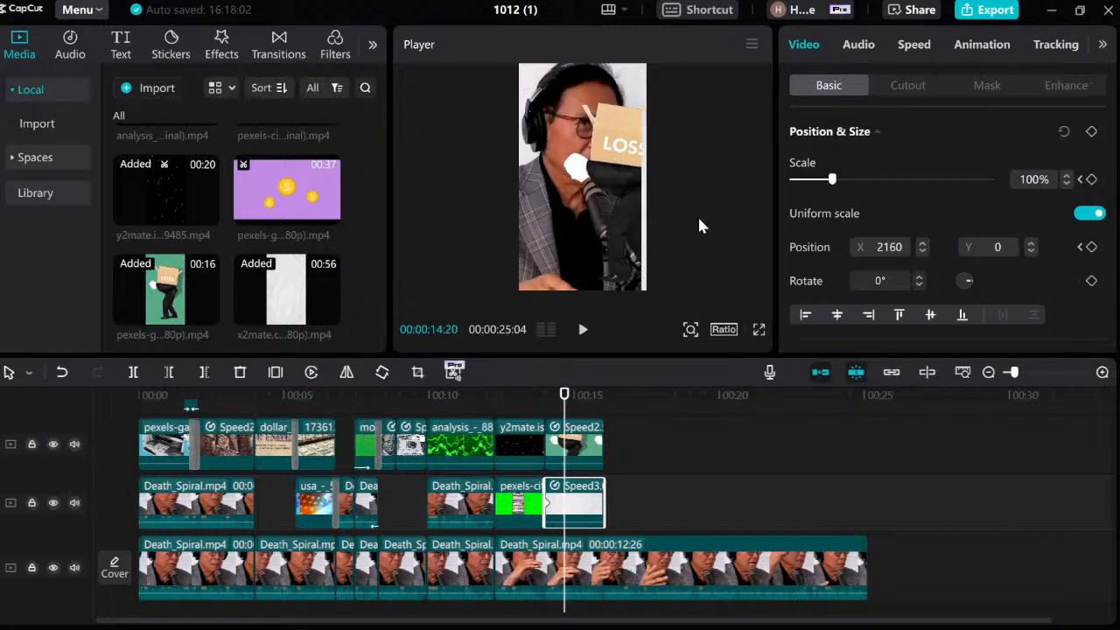
Step: Add a further keyframe to the paper background clip near 00:00:14:24, still at X 2160
{"action": "key", "text": "Right"}
{"action": "key", "text": "Right"}
{"action": "key", "text": "Right"}
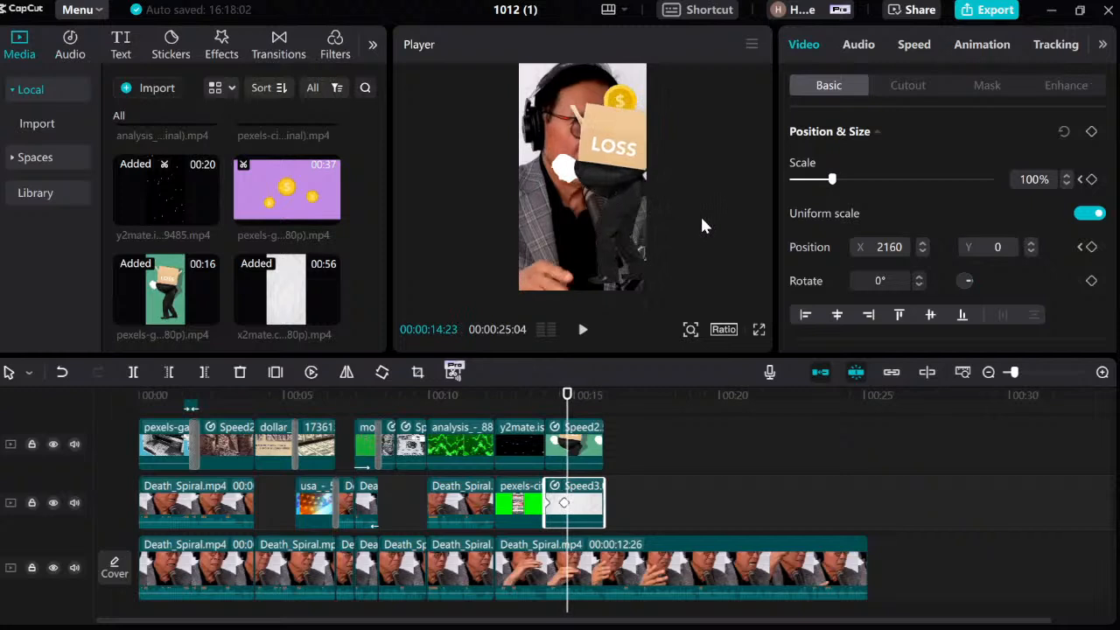
{"action": "key", "text": "Right"}
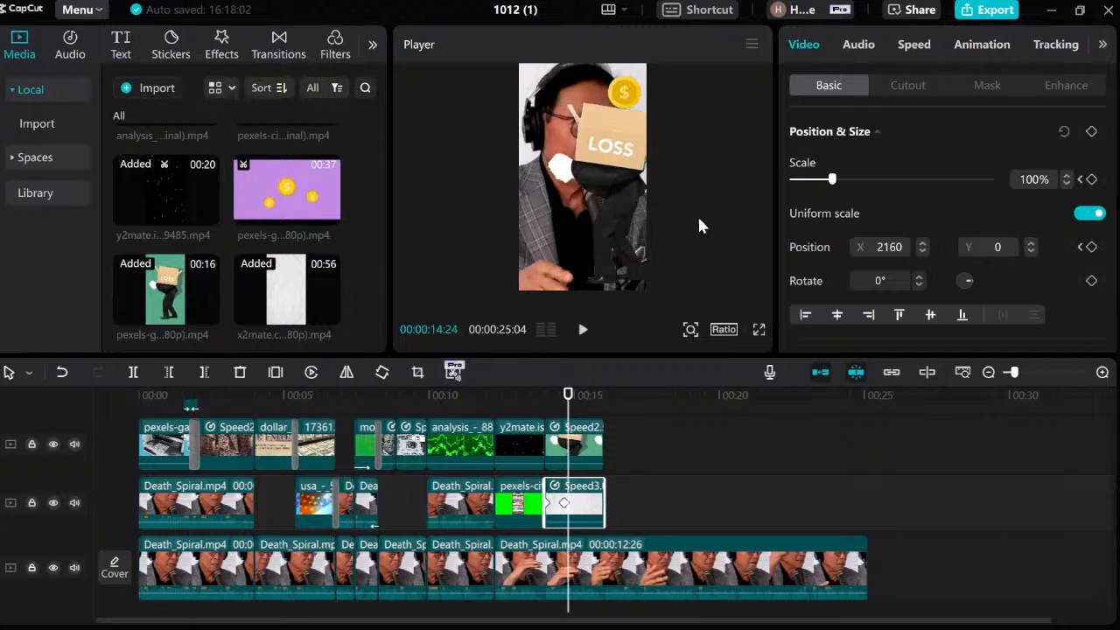
{"action": "key", "text": "Left"}
{"action": "key", "text": "Left"}
{"action": "key", "text": "Left"}
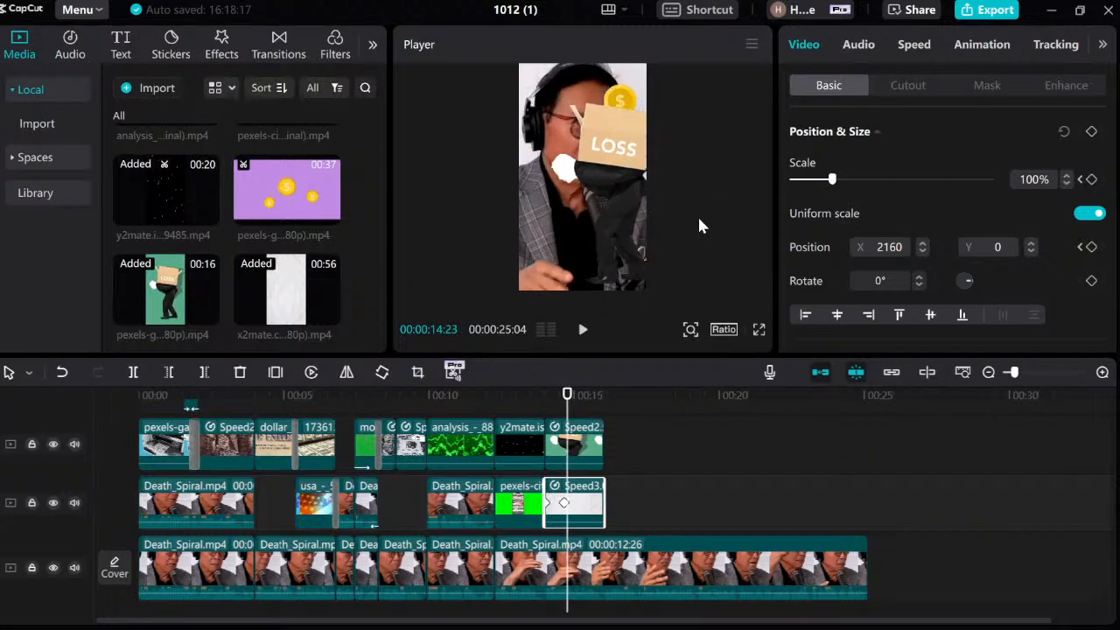
{"action": "key", "text": "Right"}
{"action": "key", "text": "Right"}
{"action": "key", "text": "Right"}
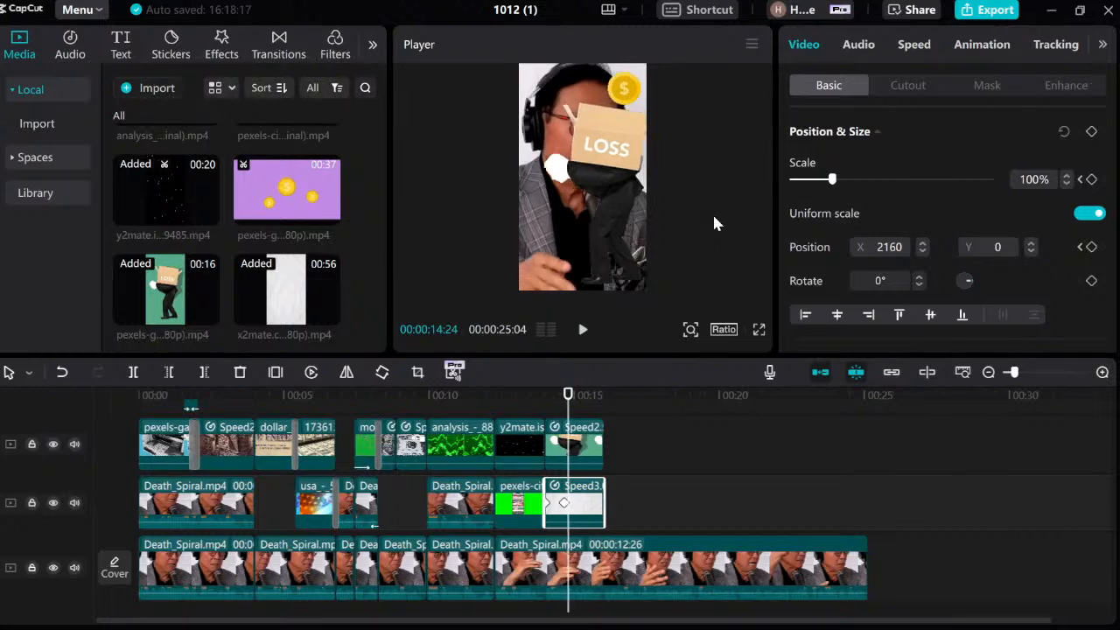
{"action": "key", "text": "Right"}
{"action": "key", "text": "Right"}
{"action": "key", "text": "Right"}
{"action": "key", "text": "Right"}
{"action": "key", "text": "Right"}
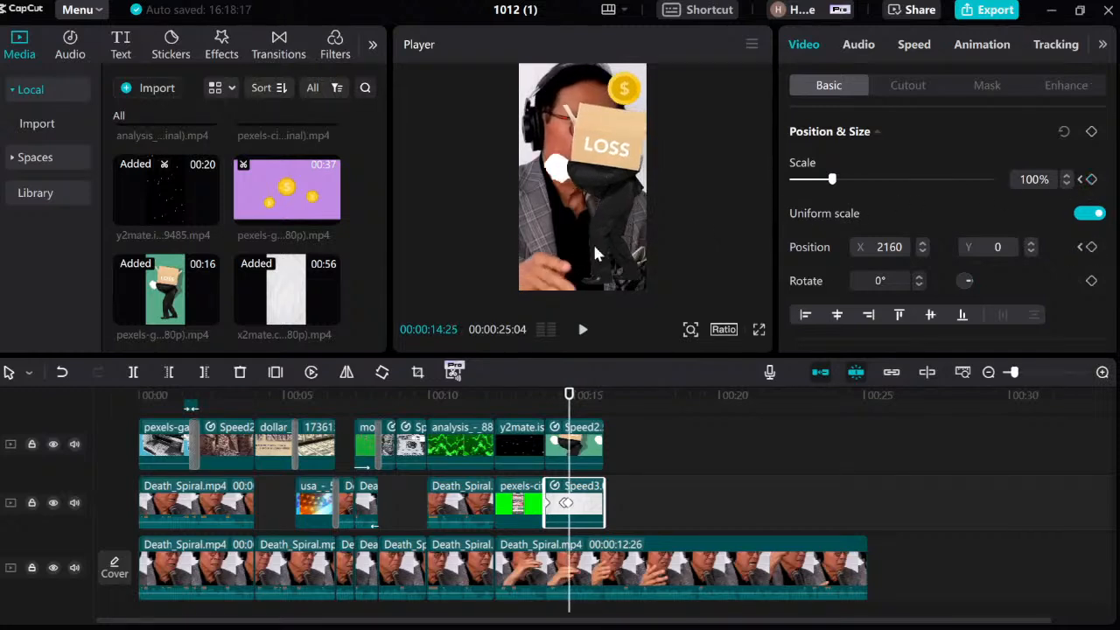
Step: Move the paper background clip partly into the frame at X 1836 as a keyframe around 00:00:15:00
{"action": "key", "text": "Right"}
{"action": "key", "text": "Right"}
{"action": "key", "text": "Right"}
{"action": "key", "text": "Right"}
{"action": "key", "text": "Left"}
{"action": "key", "text": "Left"}
{"action": "key", "text": "Left"}
{"action": "key", "text": "Left"}
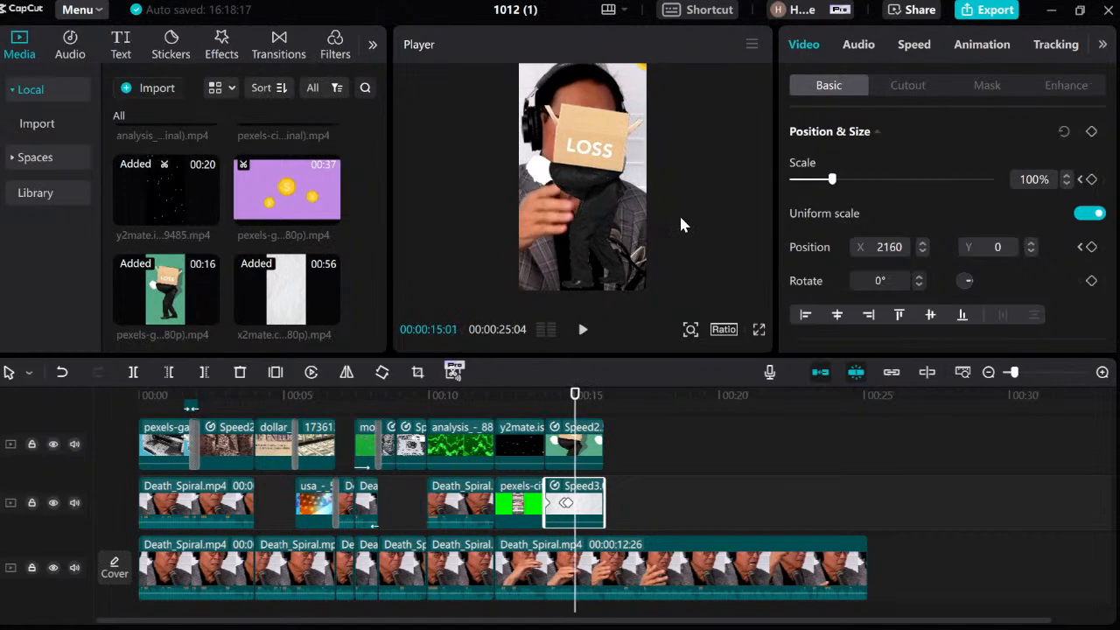
{"action": "key", "text": "Right"}
{"action": "key", "text": "Right"}
{"action": "key", "text": "Right"}
{"action": "key", "text": "Right"}
{"action": "key", "text": "Left"}
{"action": "key", "text": "Left"}
{"action": "key", "text": "Left"}
{"action": "key", "text": "Left"}
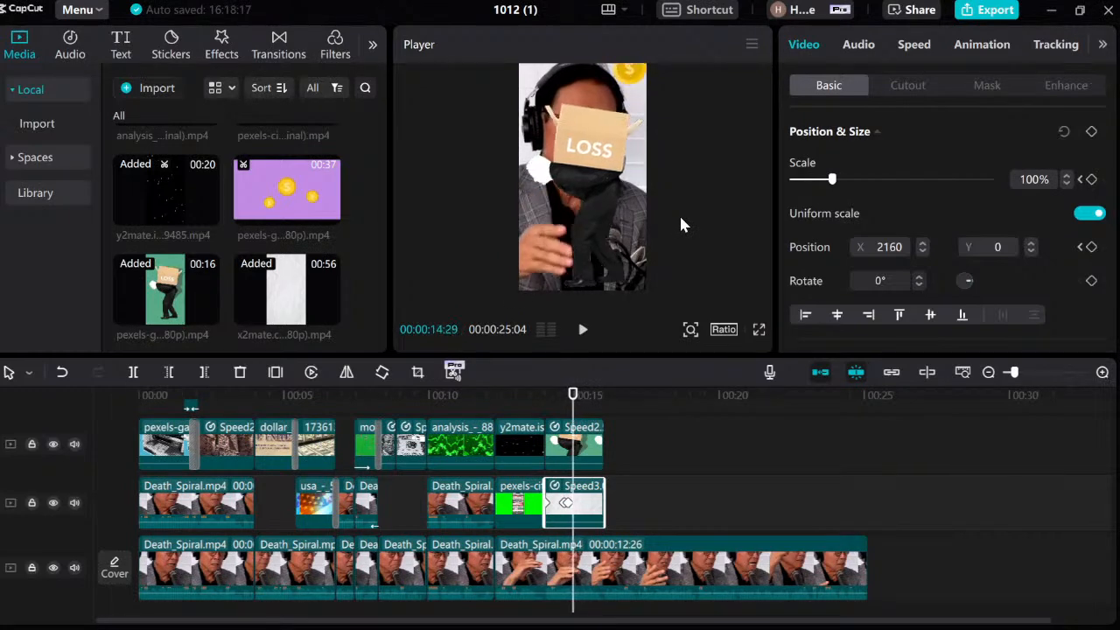
{"action": "key", "text": "Right"}
{"action": "key", "text": "Right"}
{"action": "key", "text": "Right"}
{"action": "key", "text": "Right"}
{"action": "key", "text": "Right"}
{"action": "key", "text": "Right"}
{"action": "key", "text": "Right"}
{"action": "key", "text": "Right"}
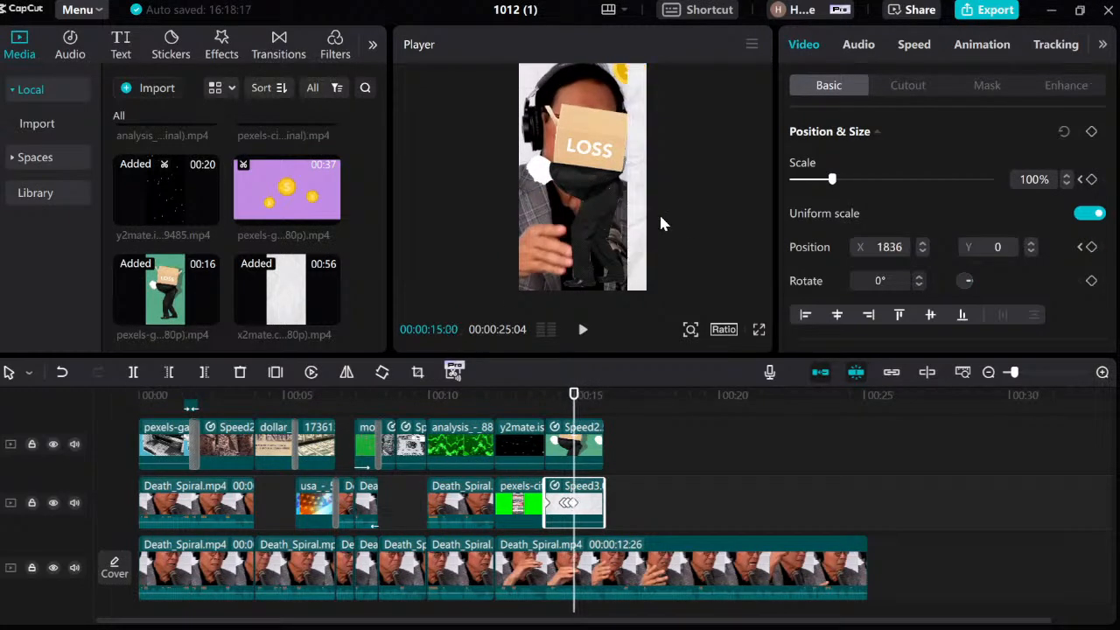
Step: At 00:00:15:11, move the paper background clip to X 0, Y 0 as a keyframe so it fills the frame
{"action": "key", "text": "Left"}
{"action": "key", "text": "Left"}
{"action": "key", "text": "Left"}
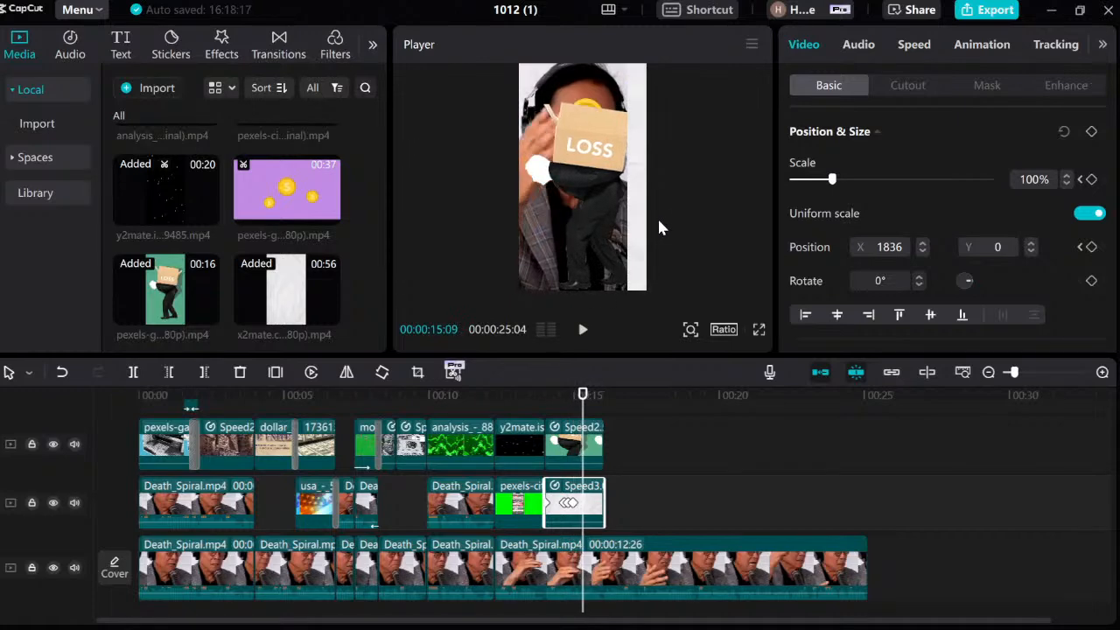
{"action": "key", "text": "Left"}
{"action": "key", "text": "Left"}
{"action": "key", "text": "Left"}
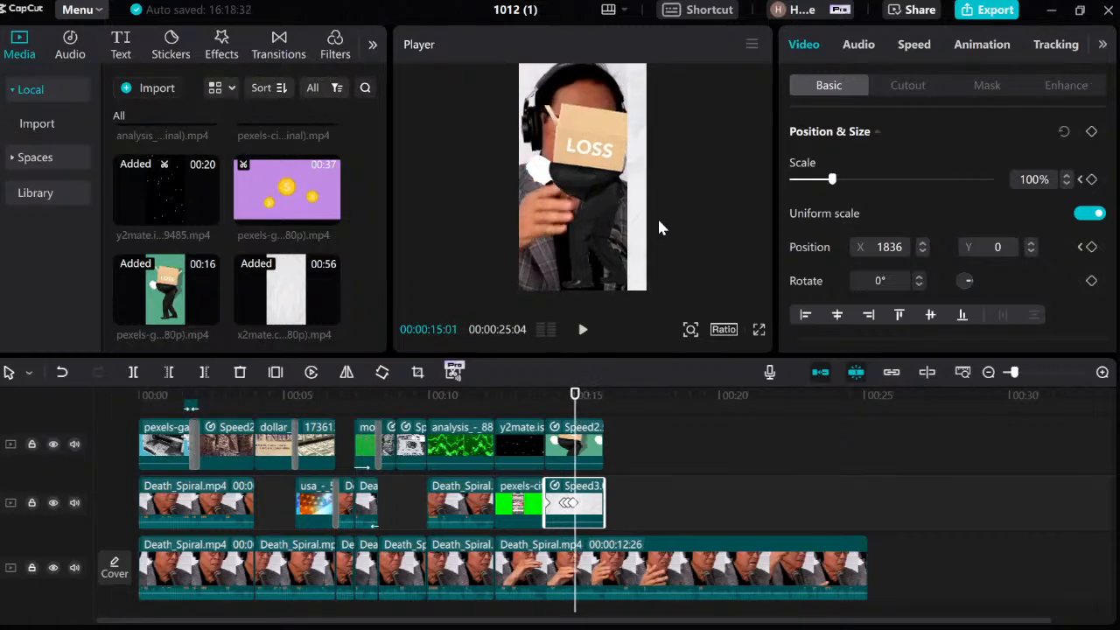
{"action": "key", "text": "Right"}
{"action": "key", "text": "Right"}
{"action": "key", "text": "Right"}
{"action": "key", "text": "Right"}
{"action": "key", "text": "Right"}
{"action": "key", "text": "Right"}
{"action": "key", "text": "Right"}
{"action": "key", "text": "Right"}
{"action": "key", "text": "Right"}
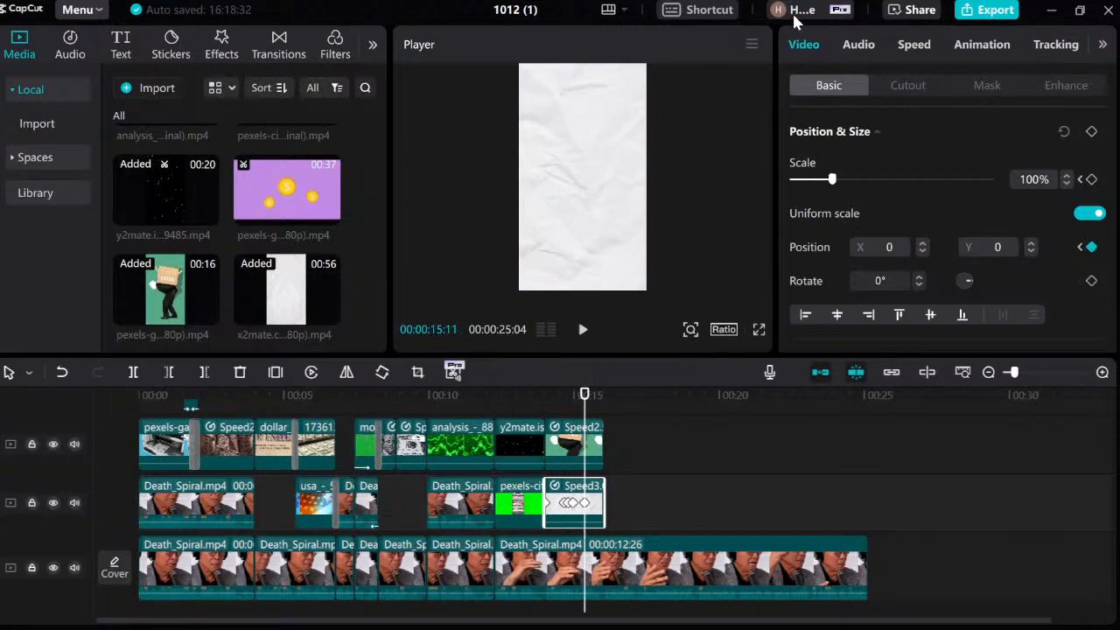
Step: Put the paper background clip on layer 2, behind the LOSS box, and preview the slide-in from 00:00:14:00
{"action": "scroll", "coordinate": [840, 192], "scroll_direction": "down", "scroll_amount": 10}
{"action": "left_click", "coordinate": [877, 294]}
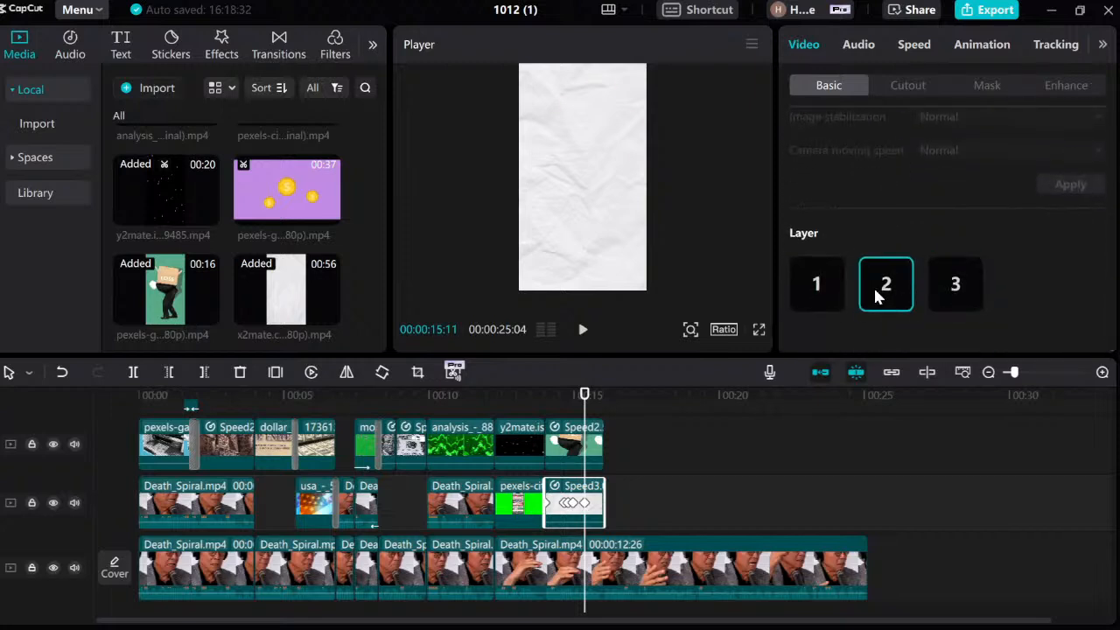
{"action": "left_click", "coordinate": [543, 401]}
{"action": "key", "text": "space"}
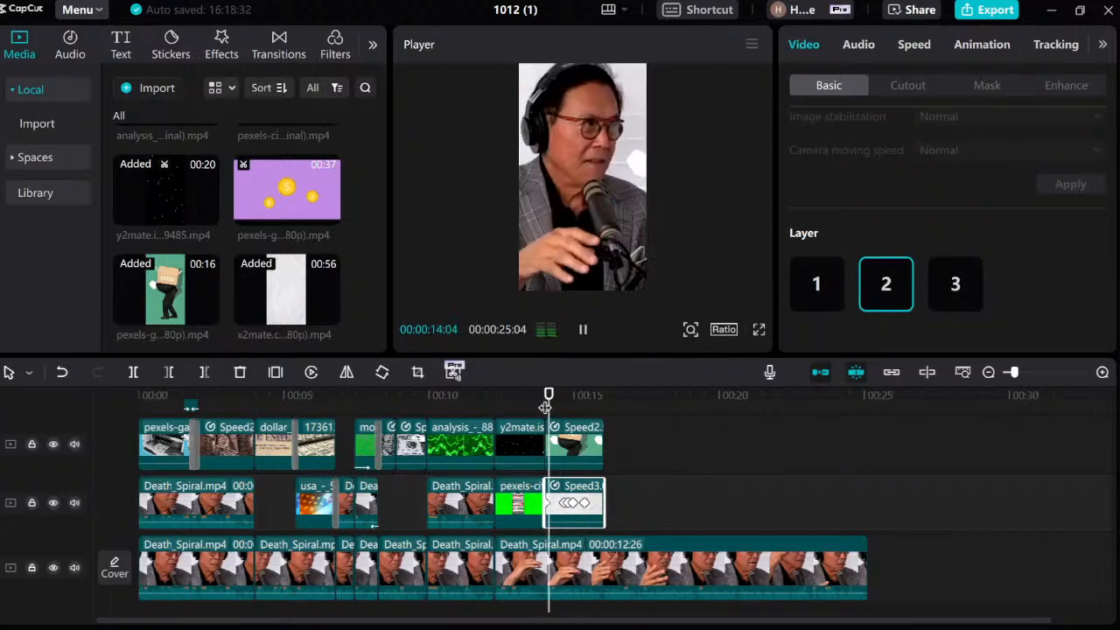
{"action": "left_click", "coordinate": [545, 406]}
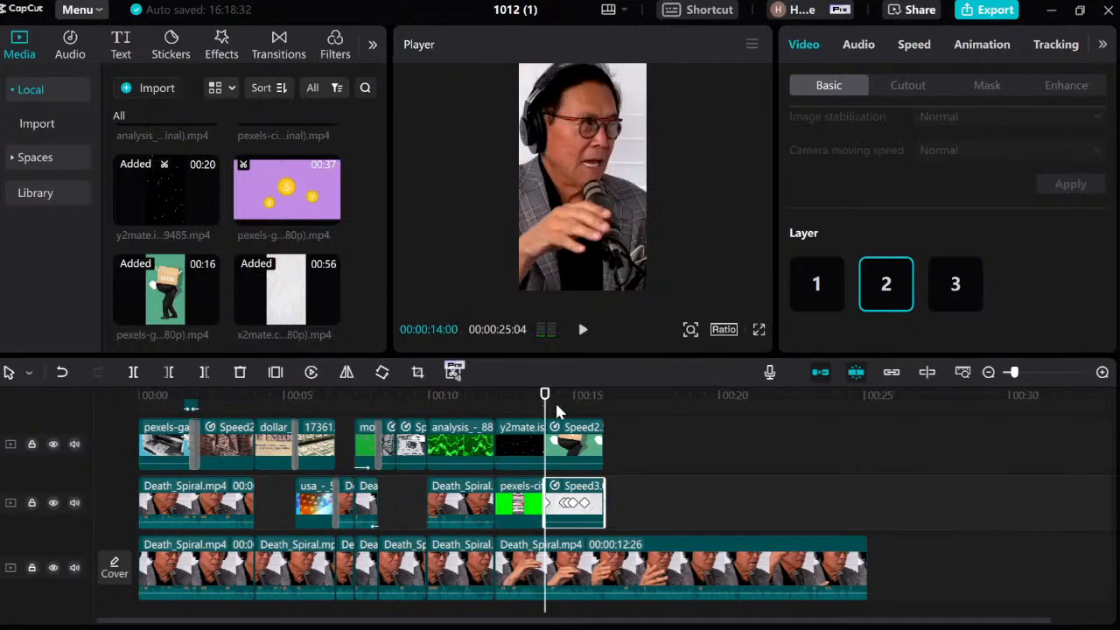
{"action": "left_click", "coordinate": [626, 468]}
{"action": "left_click", "coordinate": [540, 400]}
{"action": "key", "text": "space"}
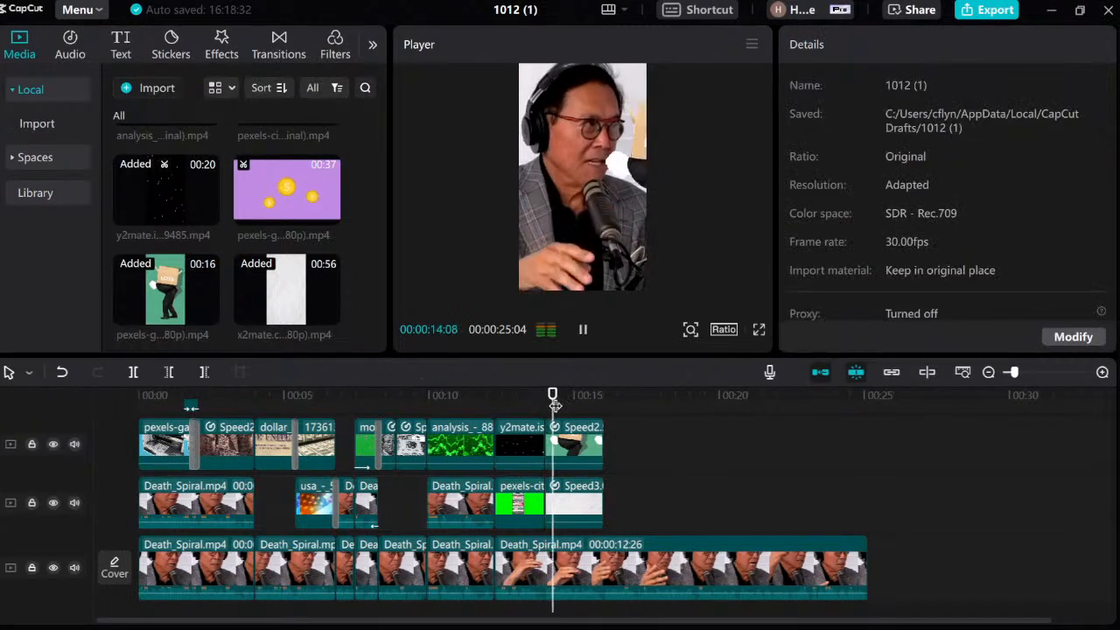
{"action": "key", "text": "space"}
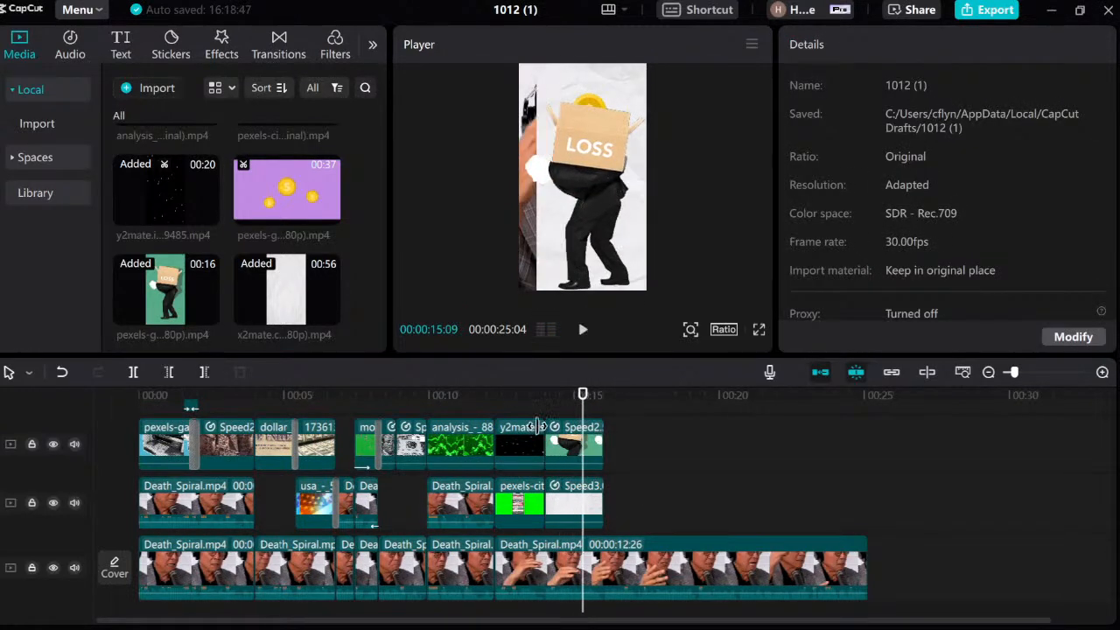
Step: Select the paper background clip on layer 2 and examine its slide-in frame by frame from 00:00:14:00
{"action": "left_click", "coordinate": [544, 403]}
{"action": "left_click", "coordinate": [566, 492]}
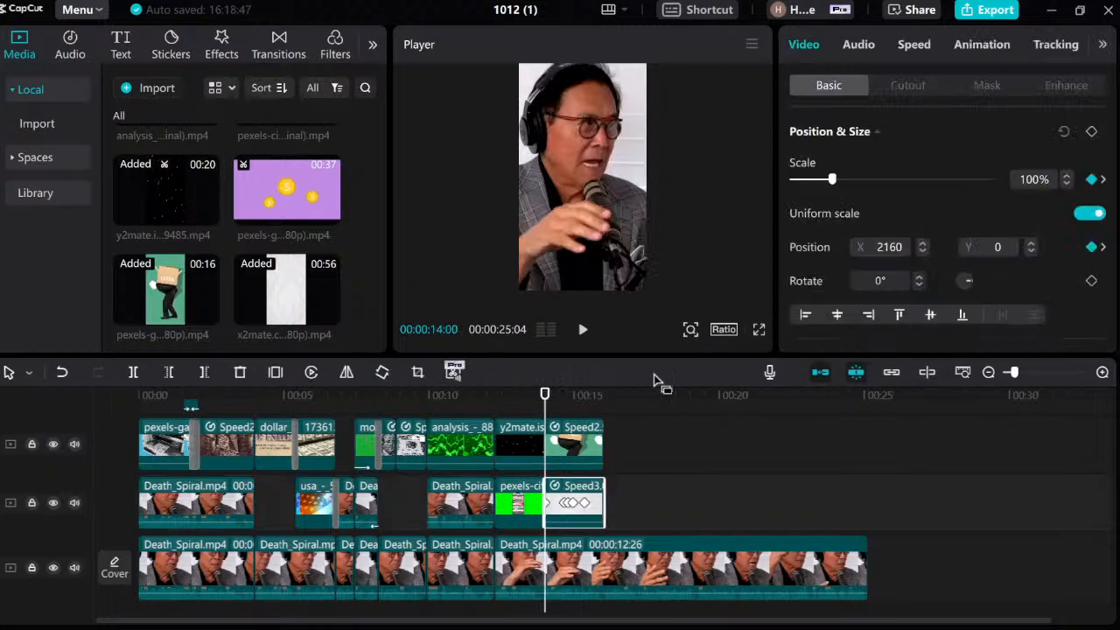
{"action": "key", "text": "Right"}
{"action": "key", "text": "Right"}
{"action": "key", "text": "Right"}
{"action": "key", "text": "Right"}
{"action": "key", "text": "Right"}
{"action": "key", "text": "Right"}
{"action": "key", "text": "Right"}
{"action": "key", "text": "Right"}
{"action": "key", "text": "Right"}
{"action": "key", "text": "Right"}
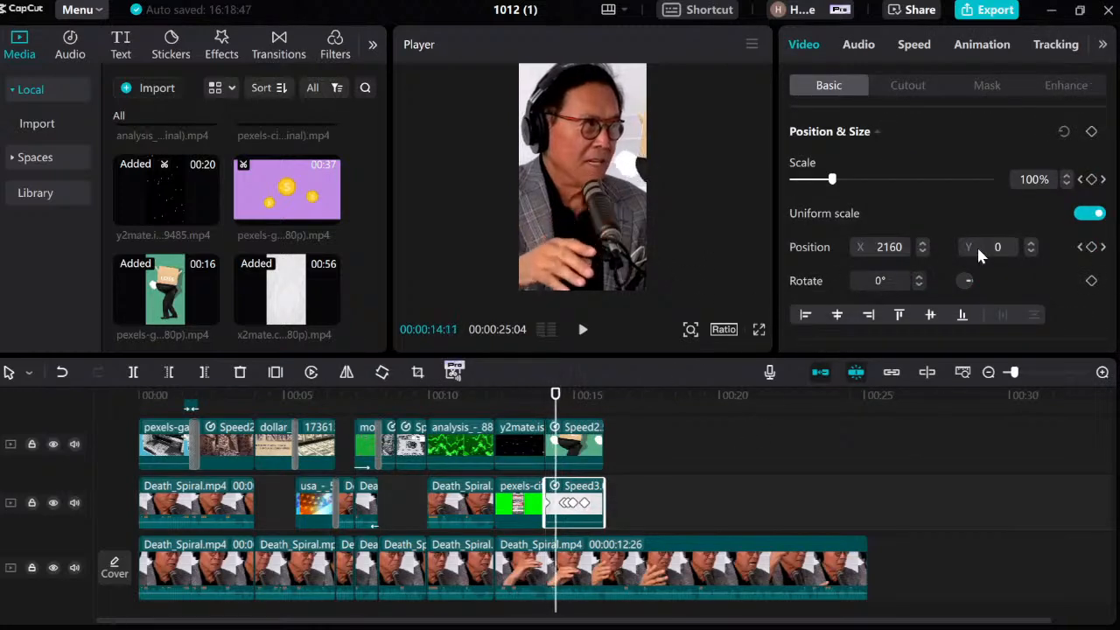
{"action": "key", "text": "Right"}
{"action": "key", "text": "Right"}
{"action": "key", "text": "Right"}
{"action": "key", "text": "Right"}
{"action": "key", "text": "Right"}
{"action": "key", "text": "Right"}
{"action": "key", "text": "Right"}
{"action": "key", "text": "Right"}
{"action": "key", "text": "Right"}
{"action": "key", "text": "Right"}
{"action": "key", "text": "Right"}
{"action": "key", "text": "Right"}
{"action": "key", "text": "Right"}
{"action": "key", "text": "Right"}
{"action": "key", "text": "Right"}
{"action": "key", "text": "Right"}
Step: Examine the frames around 00:00:14:19 to 00:00:14:24 to compare the paper background clip's position keyframes with the LOSS box's entrance
{"action": "key", "text": "Left"}
{"action": "key", "text": "Left"}
{"action": "key", "text": "Left"}
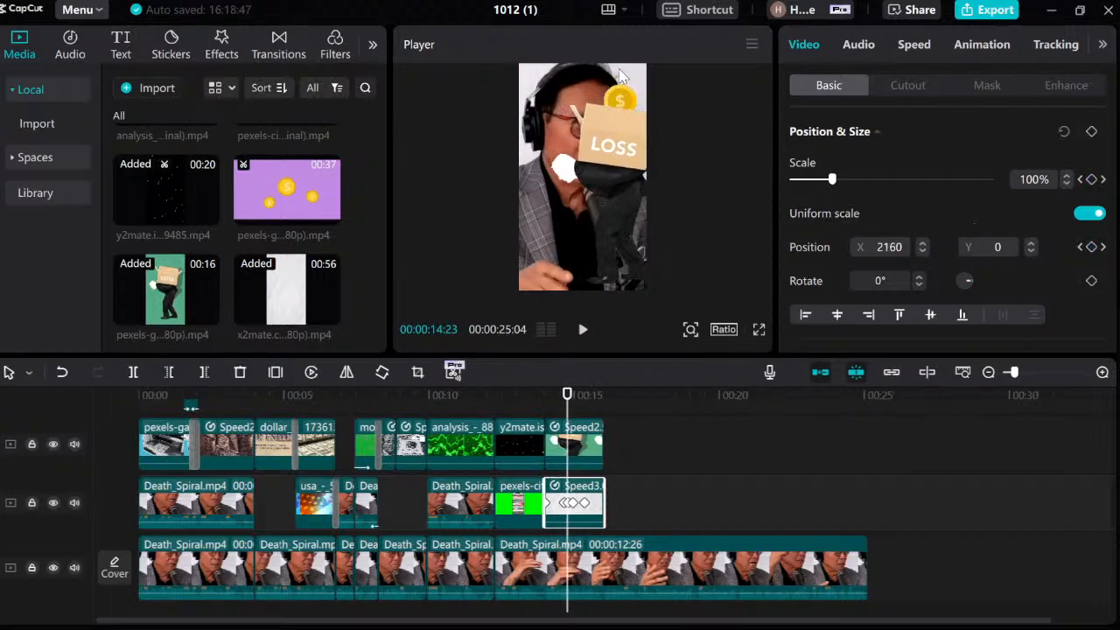
{"action": "key", "text": "Left"}
{"action": "key", "text": "Left"}
{"action": "key", "text": "Left"}
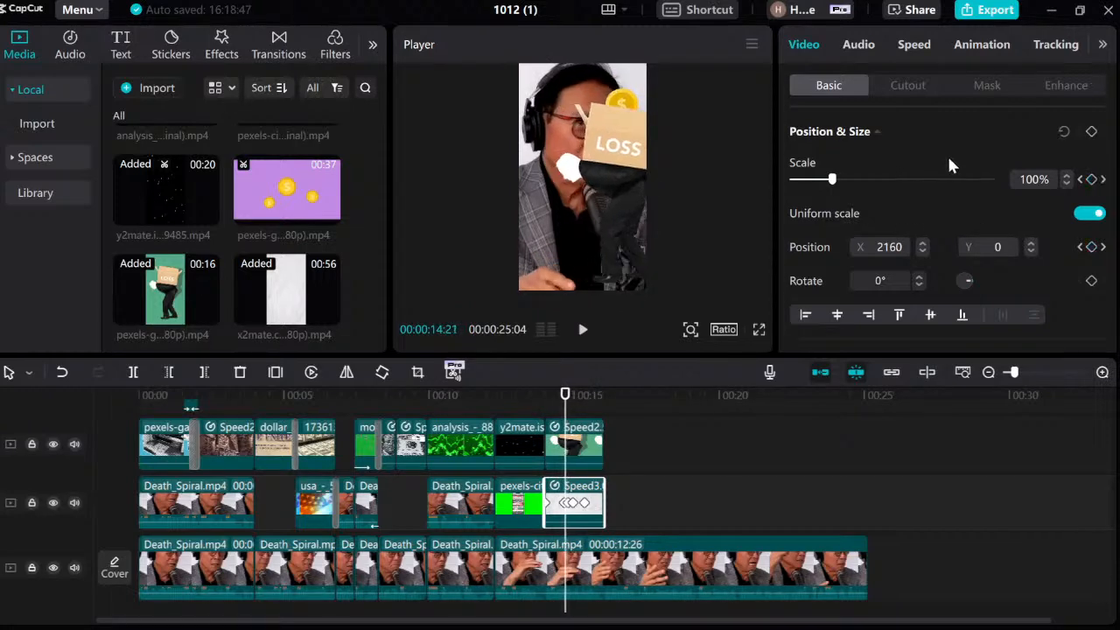
{"action": "key", "text": "Left"}
{"action": "key", "text": "Left"}
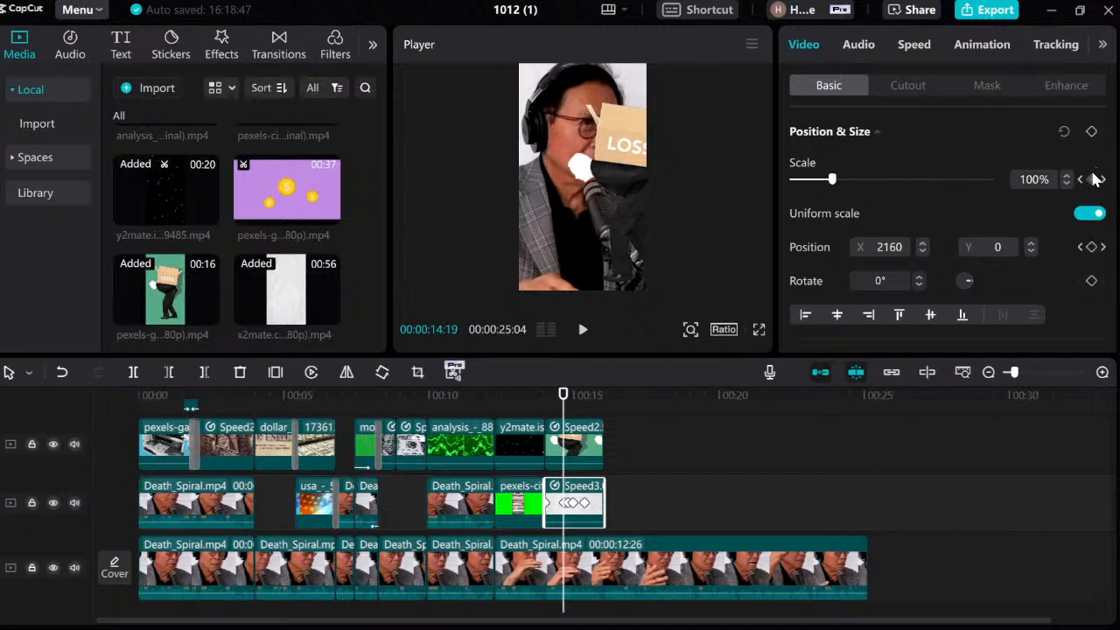
{"action": "key", "text": "Right"}
{"action": "key", "text": "Right"}
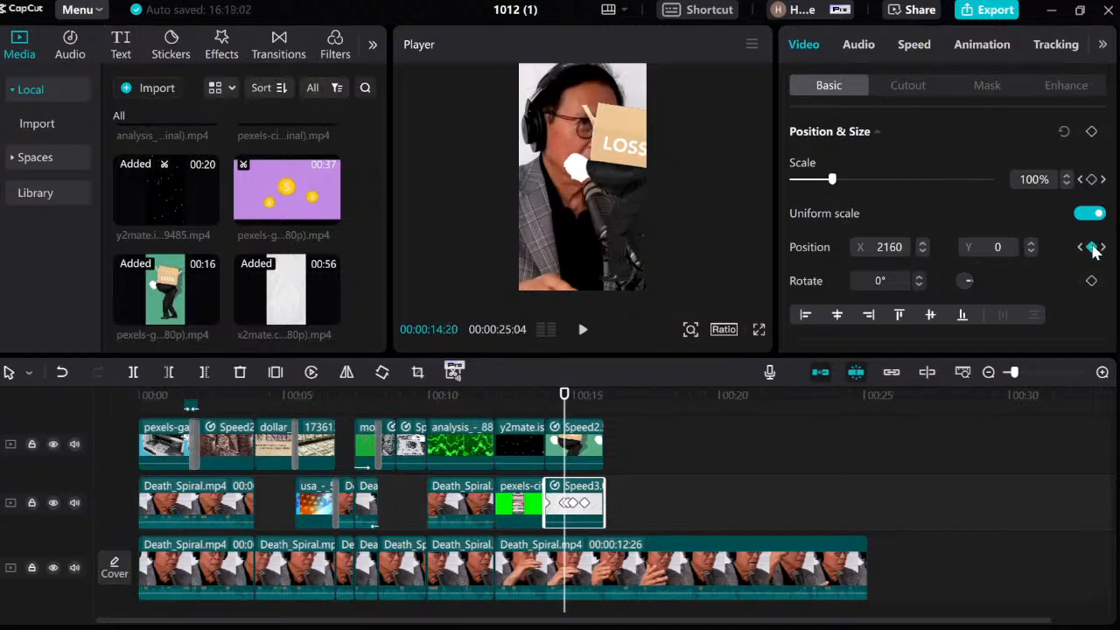
{"action": "key", "text": "Right"}
{"action": "key", "text": "Right"}
{"action": "key", "text": "Right"}
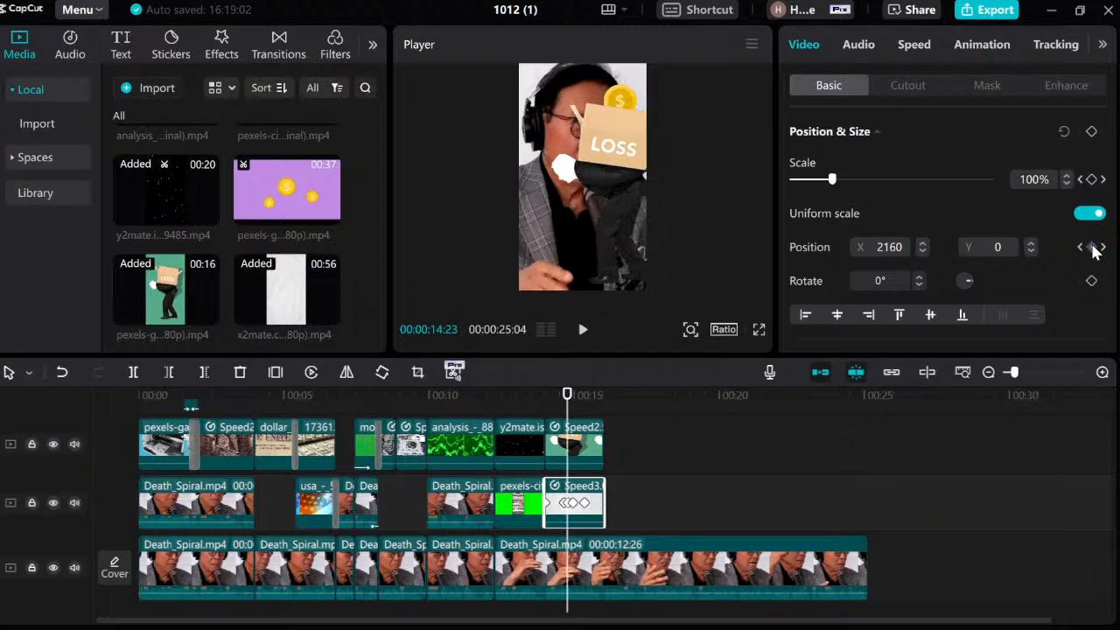
{"action": "key", "text": "Right"}
{"action": "key", "text": "Left"}
{"action": "key", "text": "Left"}
{"action": "key", "text": "Left"}
{"action": "key", "text": "Left"}
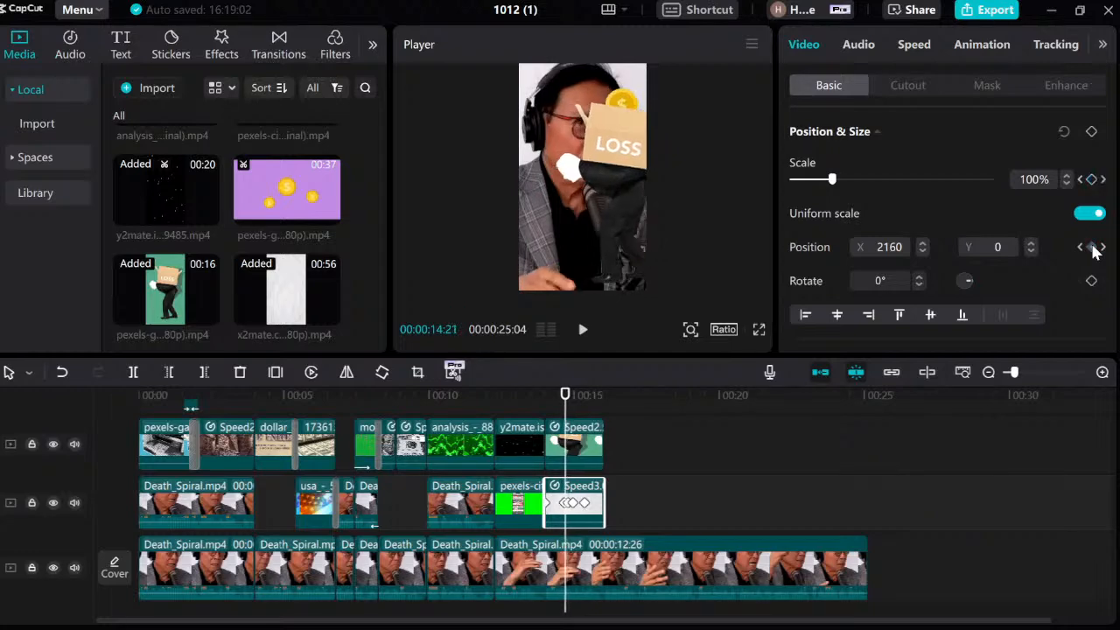
{"action": "key", "text": "Right"}
{"action": "key", "text": "Right"}
{"action": "key", "text": "Right"}
{"action": "key", "text": "Right"}
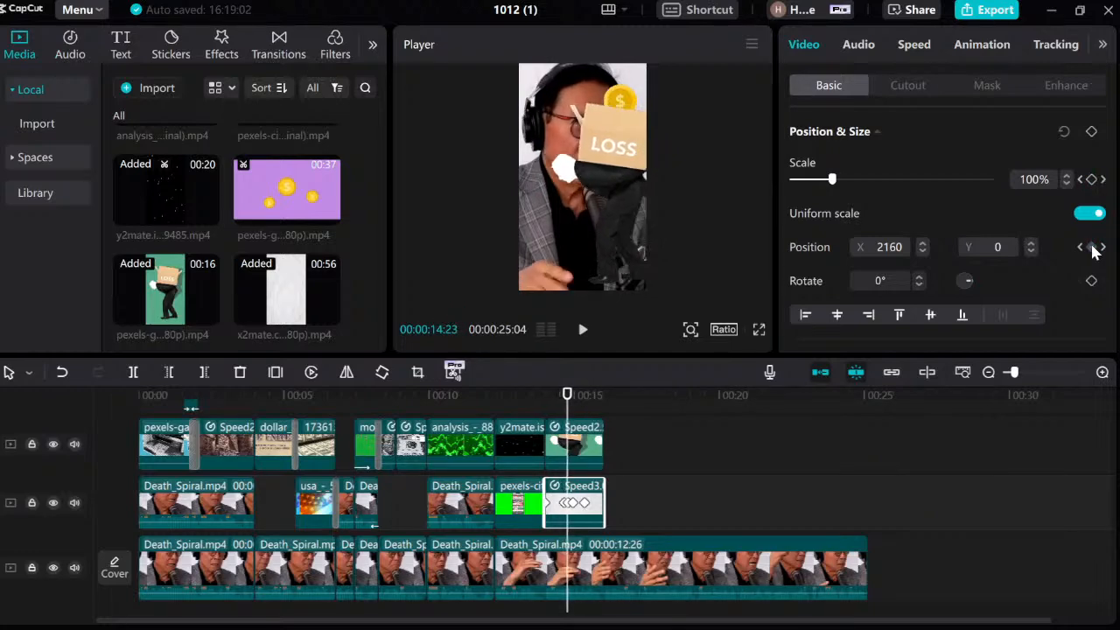
Step: Delete every keyframe on the white paper background clip except the one at its start
{"action": "left_click", "coordinate": [585, 508]}
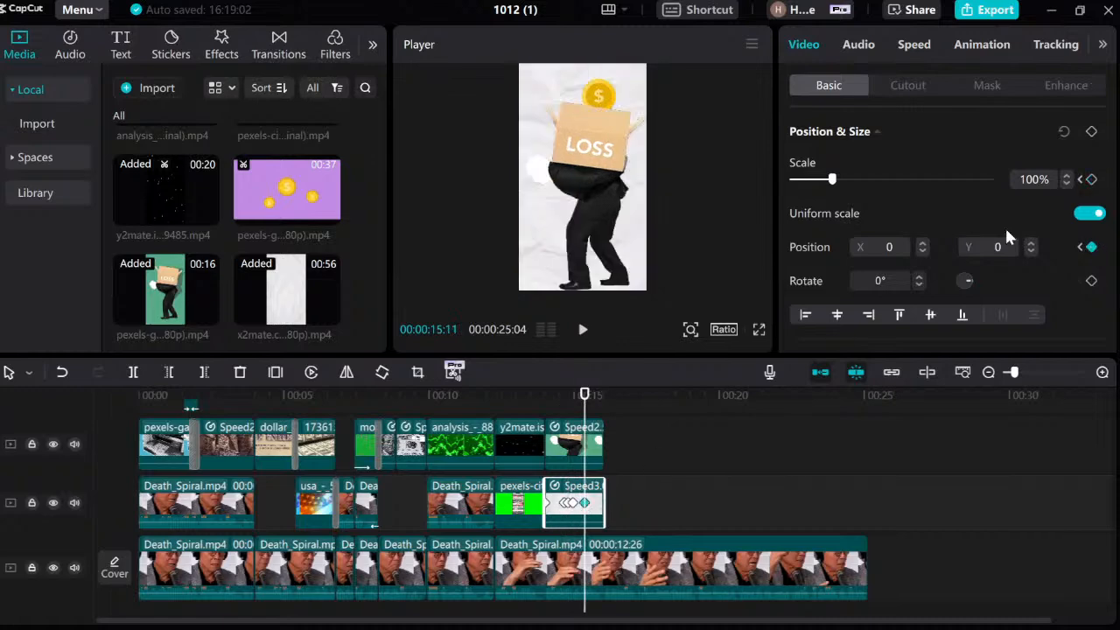
{"action": "left_click", "coordinate": [1080, 247]}
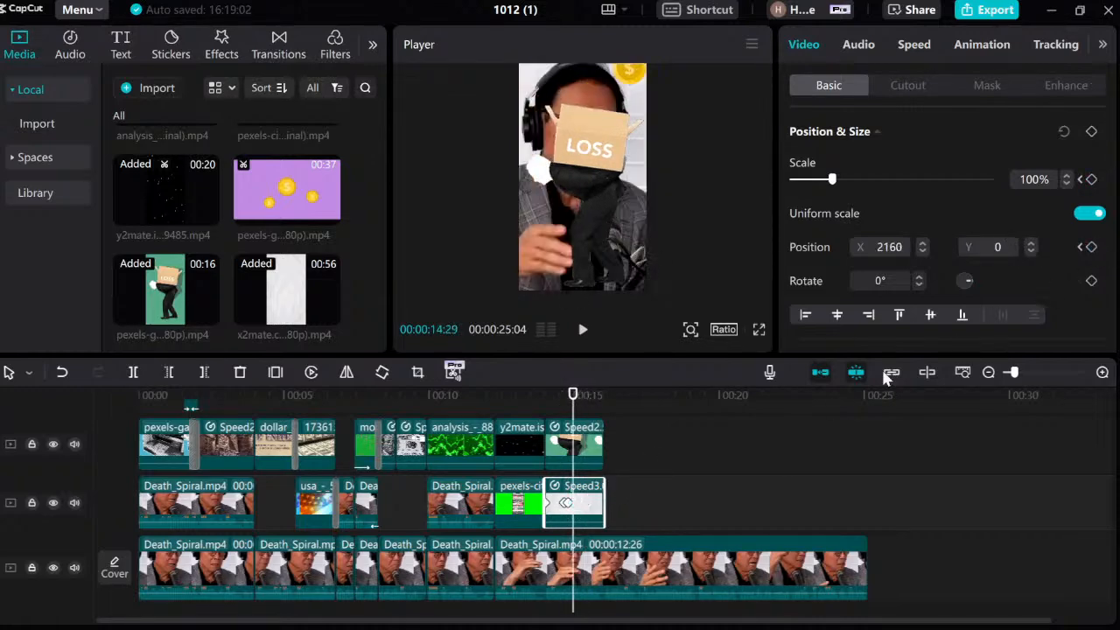
{"action": "left_click", "coordinate": [565, 504]}
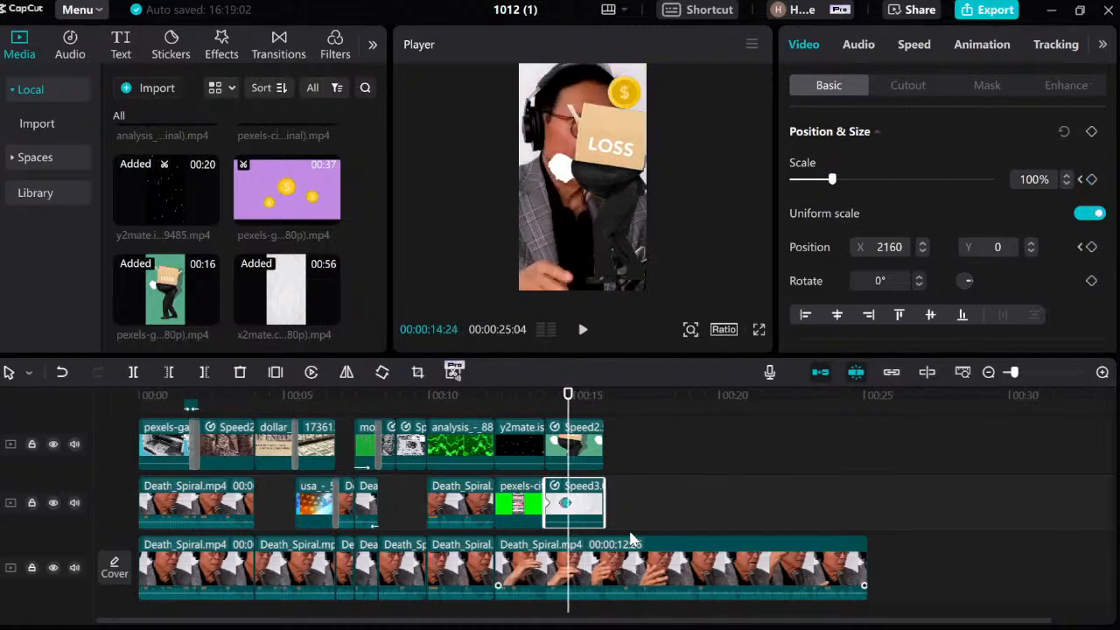
{"action": "left_click", "coordinate": [1079, 246]}
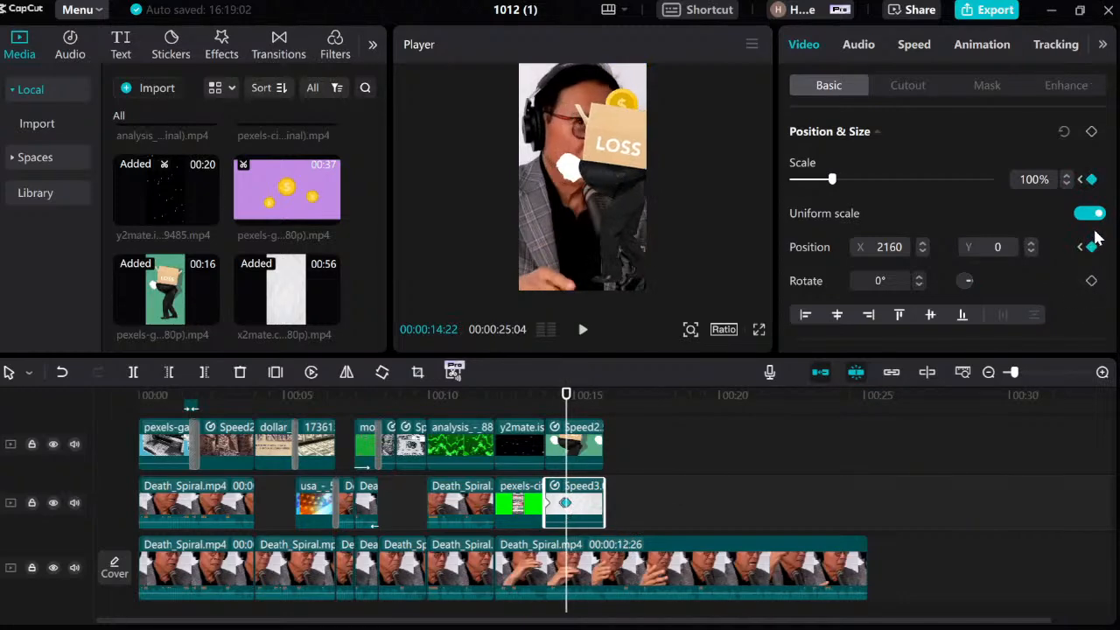
{"action": "left_click", "coordinate": [1090, 182]}
{"action": "key", "text": "Left"}
{"action": "key", "text": "Left"}
{"action": "key", "text": "Left"}
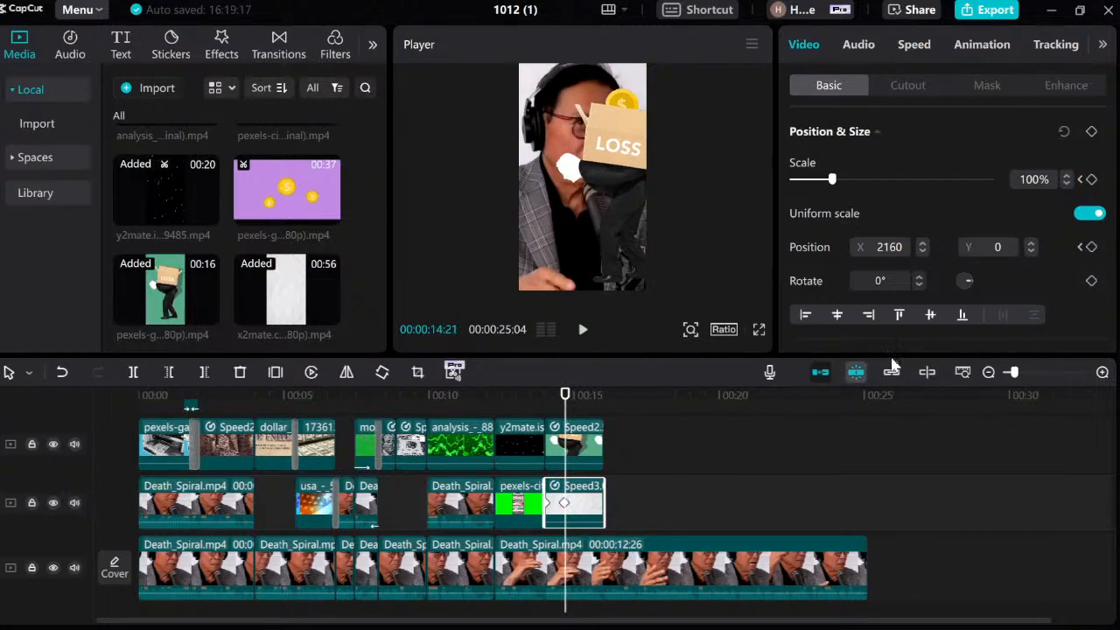
{"action": "key", "text": "Right"}
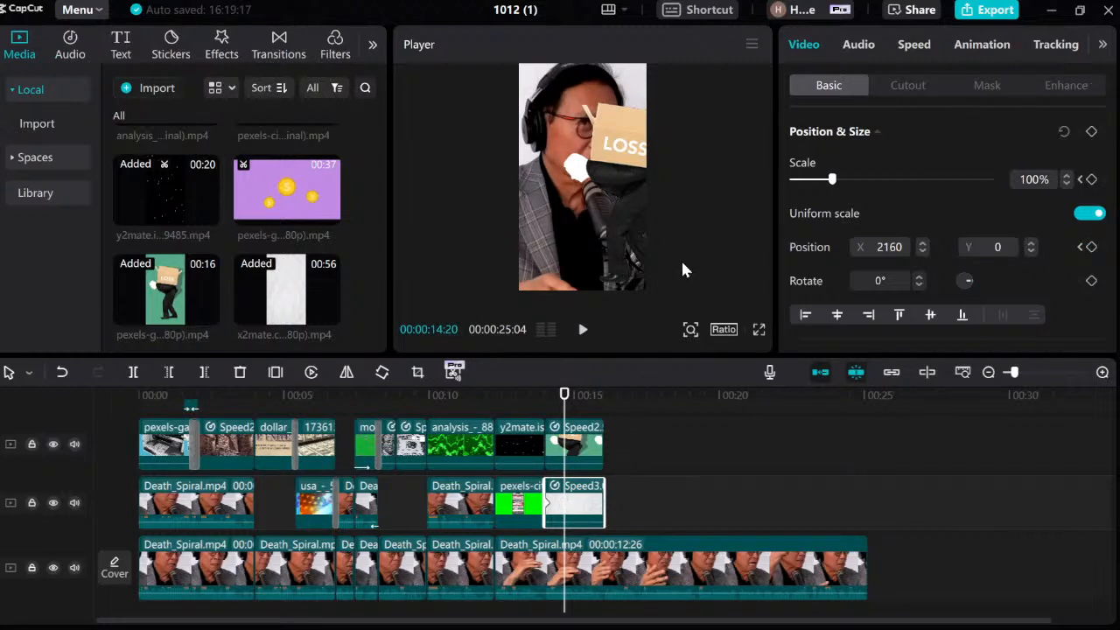
Step: Slide the paper background into view to about X 781 at 00:00:14:20 and check the motion leading up to it
{"action": "mouse_move", "coordinate": [681, 258]}
{"action": "left_mouse_down"}
{"action": "mouse_move", "coordinate": [657, 242]}
{"action": "mouse_move", "coordinate": [609, 254]}
{"action": "left_mouse_up"}
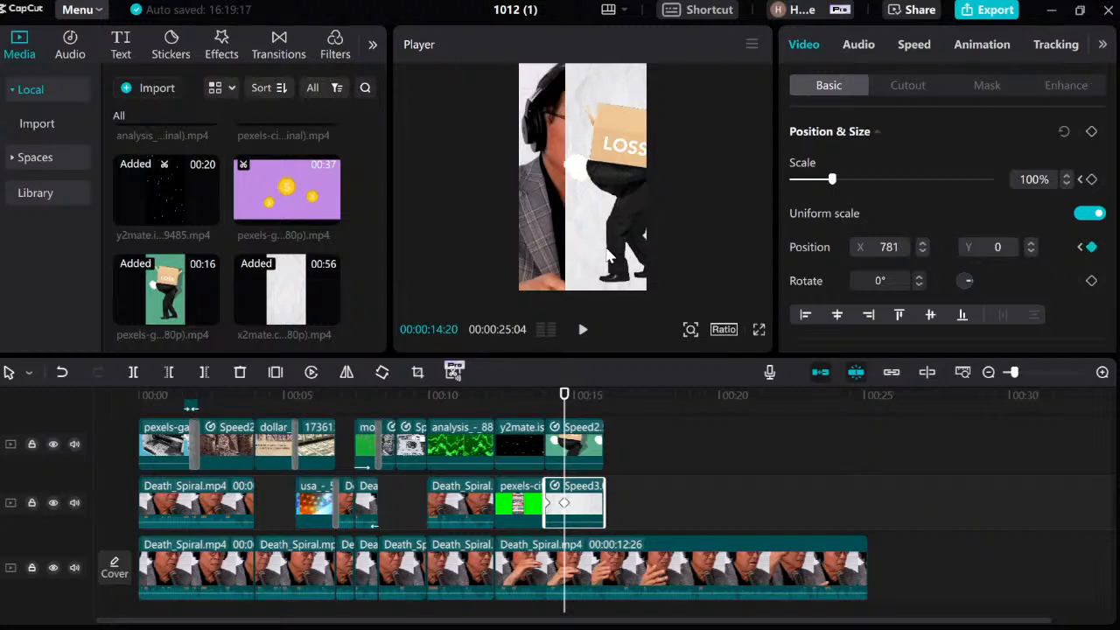
{"action": "key", "text": "Left"}
{"action": "key", "text": "Left"}
{"action": "key", "text": "Left"}
{"action": "key", "text": "Left"}
{"action": "key", "text": "Left"}
{"action": "key", "text": "Left"}
{"action": "key", "text": "Left"}
{"action": "key", "text": "Left"}
{"action": "key", "text": "Left"}
{"action": "key", "text": "Left"}
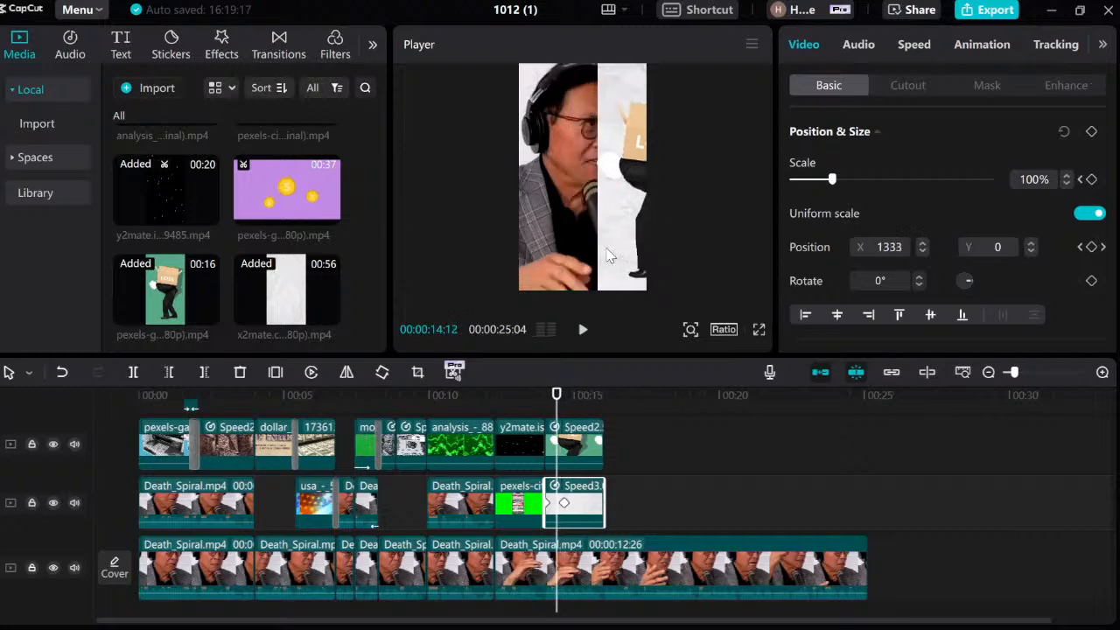
{"action": "key", "text": "Left"}
{"action": "key", "text": "Left"}
{"action": "key", "text": "Left"}
{"action": "key", "text": "Left"}
{"action": "key", "text": "Left"}
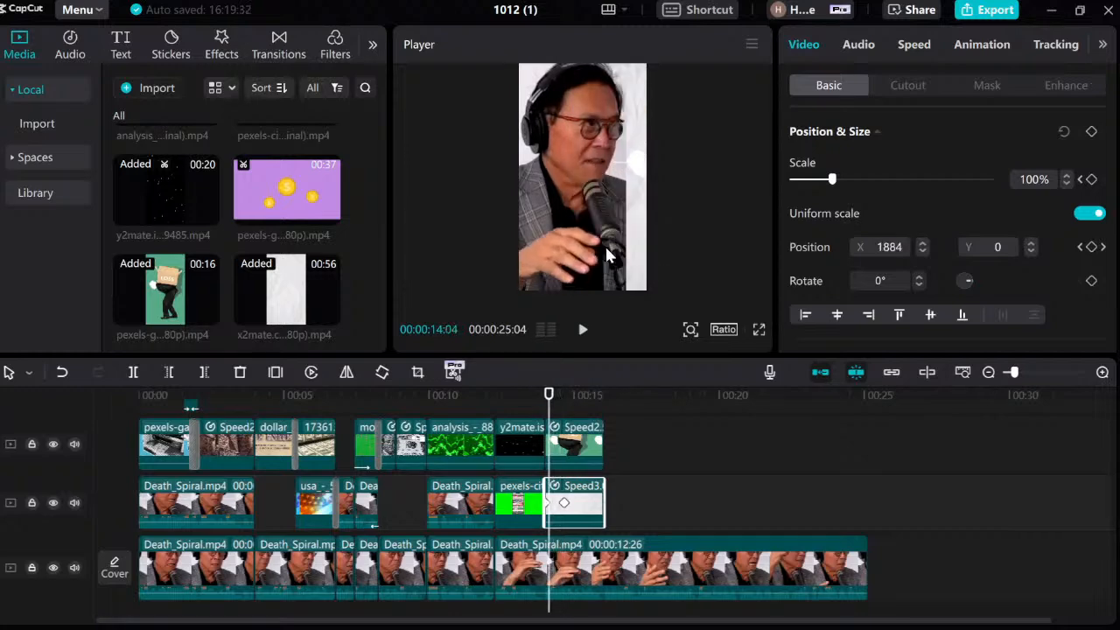
Step: Shift the paper background to about X 156 at 00:00:14:28
{"action": "key", "text": "Right"}
{"action": "key", "text": "Right"}
{"action": "key", "text": "Right"}
{"action": "key", "text": "Right"}
{"action": "key", "text": "Right"}
{"action": "key", "text": "Right"}
{"action": "key", "text": "Right"}
{"action": "key", "text": "Right"}
{"action": "key", "text": "Right"}
{"action": "key", "text": "Right"}
{"action": "key", "text": "Right"}
{"action": "key", "text": "Right"}
{"action": "key", "text": "Right"}
{"action": "key", "text": "Right"}
{"action": "key", "text": "Right"}
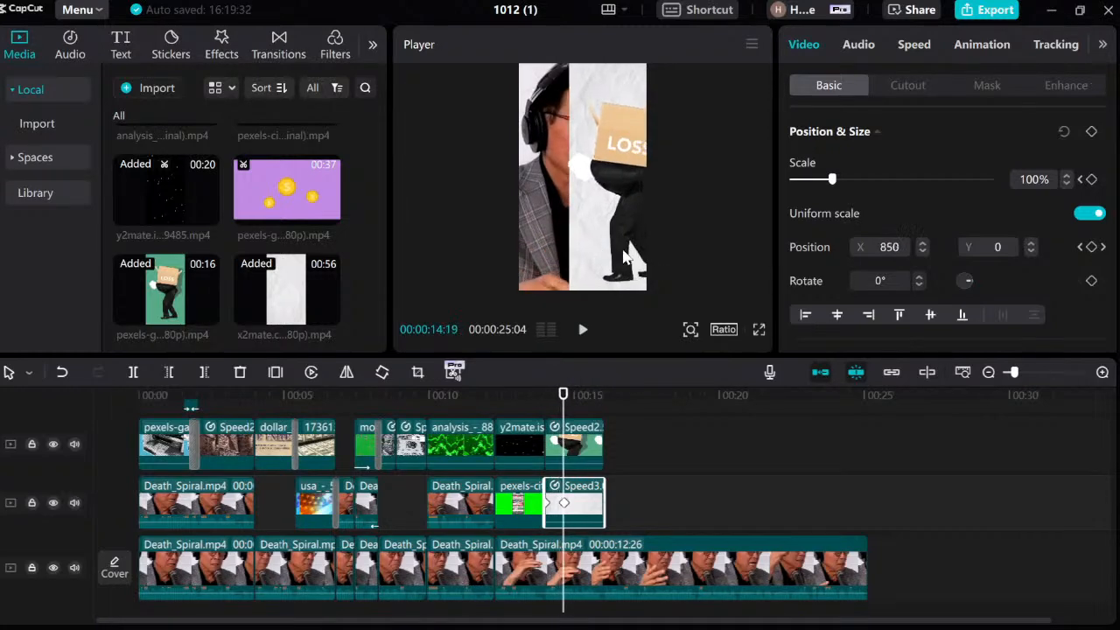
{"action": "key", "text": "Right"}
{"action": "key", "text": "Right"}
{"action": "key", "text": "Right"}
{"action": "key", "text": "Right"}
{"action": "key", "text": "Right"}
{"action": "key", "text": "Right"}
{"action": "key", "text": "Right"}
{"action": "key", "text": "Right"}
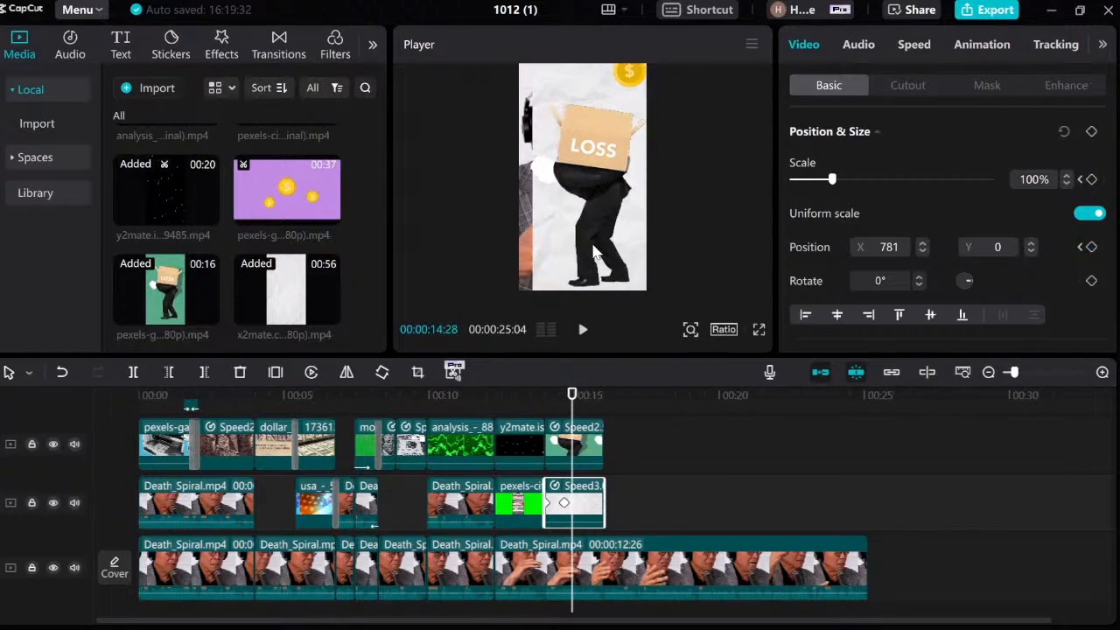
{"action": "key", "text": "Right"}
{"action": "key", "text": "Right"}
{"action": "key", "text": "Right"}
{"action": "key", "text": "Right"}
{"action": "key", "text": "Right"}
{"action": "key", "text": "Right"}
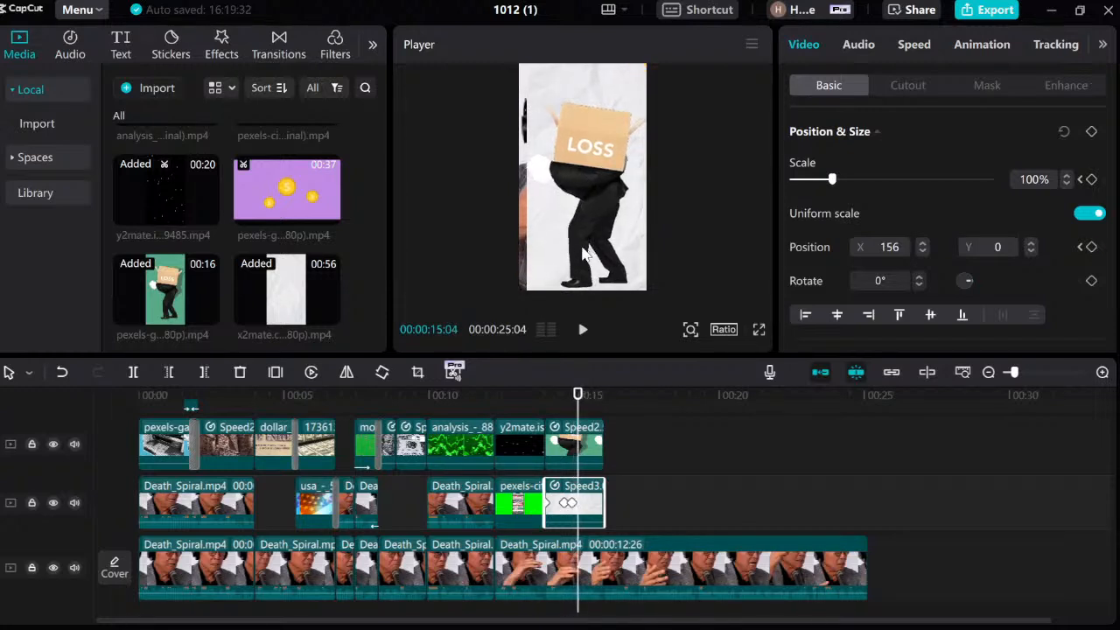
Step: Play the paper background's slide-in from the start of its clip
{"action": "left_click", "coordinate": [545, 412]}
{"action": "key", "text": "space"}
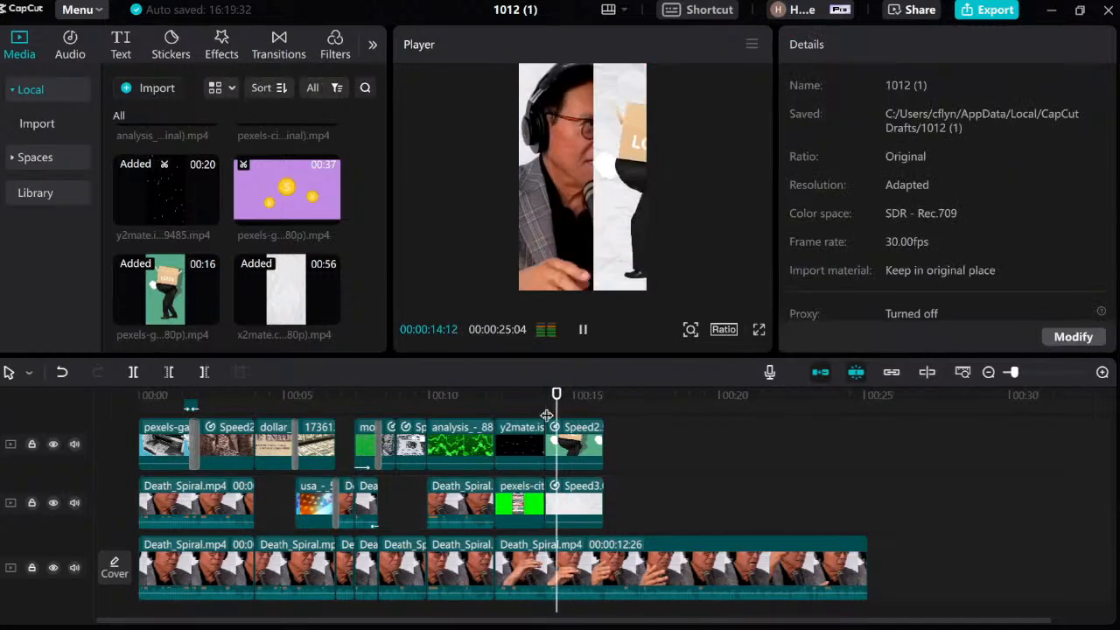
{"action": "left_click", "coordinate": [545, 413]}
{"action": "key", "text": "space"}
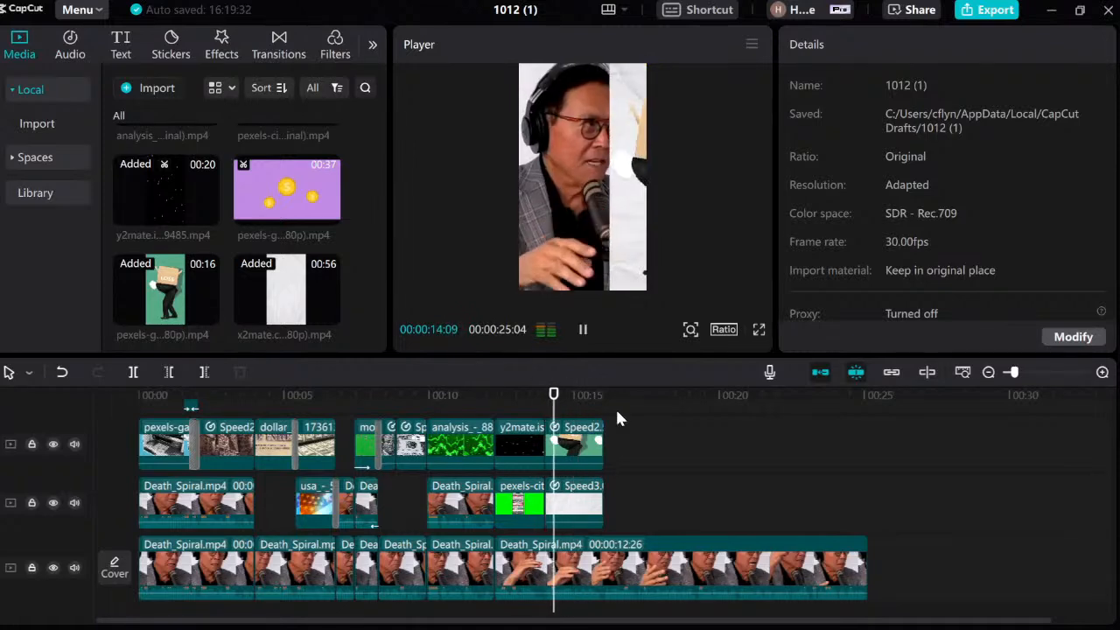
Step: Shift the paper background to about X -80 at 00:00:15:01, adding a position keyframe there
{"action": "left_click", "coordinate": [572, 497]}
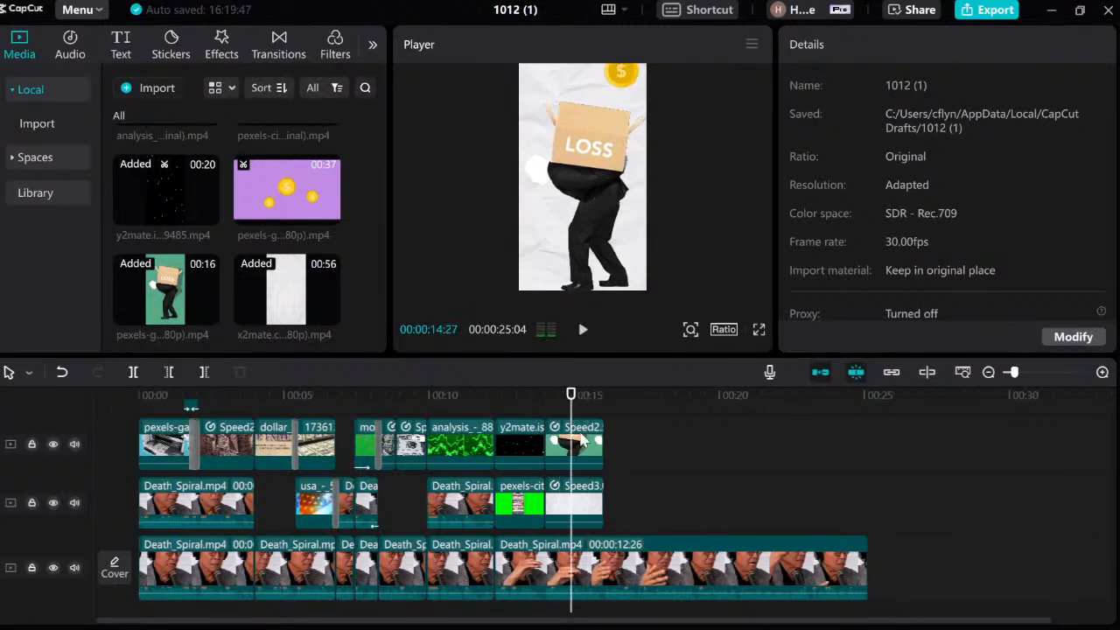
{"action": "key", "text": "Right"}
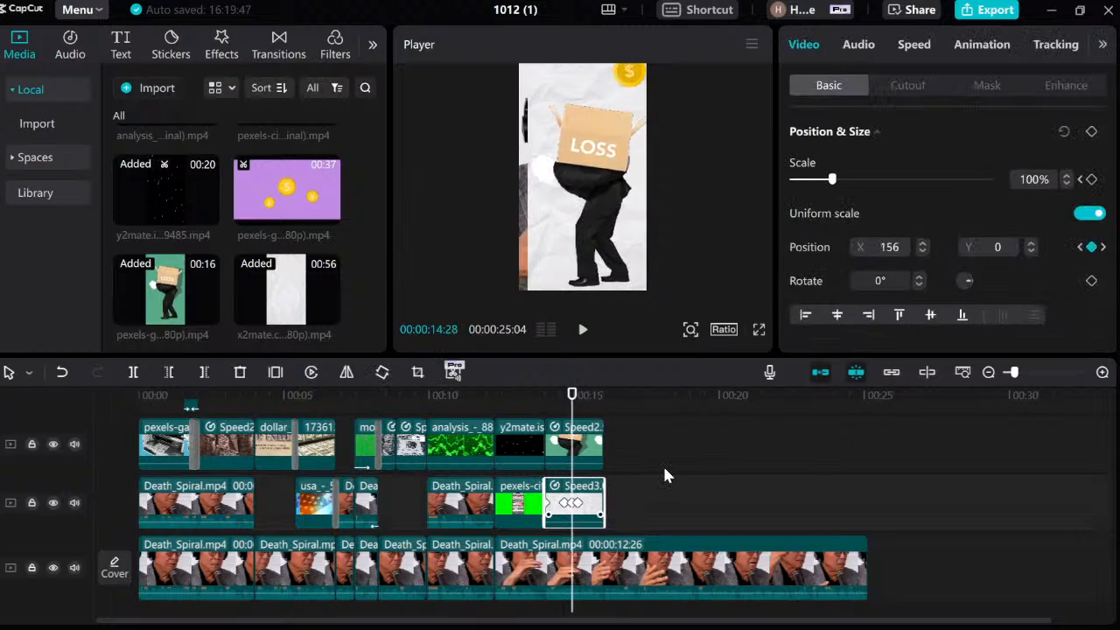
{"action": "key", "text": "Right"}
{"action": "key", "text": "Right"}
{"action": "key", "text": "Right"}
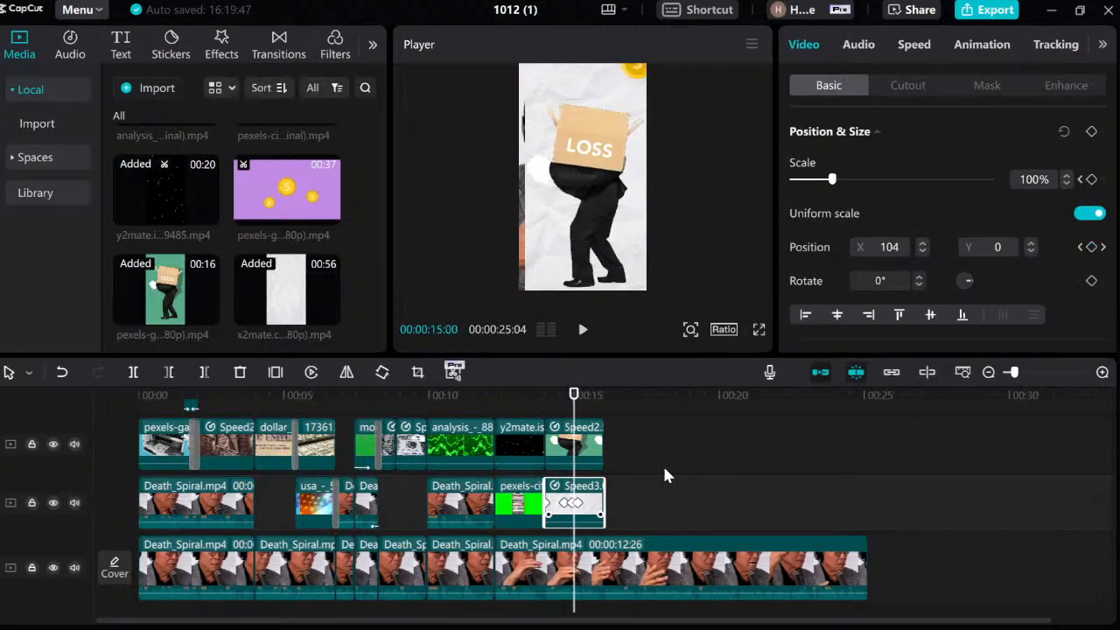
{"action": "left_click_drag", "start_coordinate": [566, 194], "coordinate": [557, 195]}
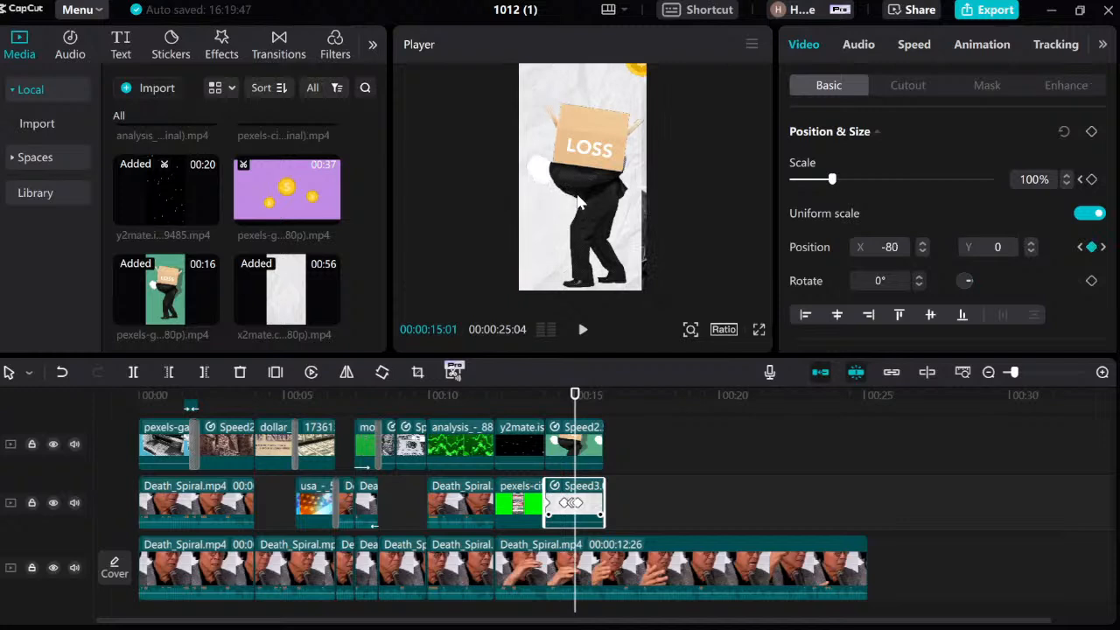
{"action": "left_click", "coordinate": [564, 205]}
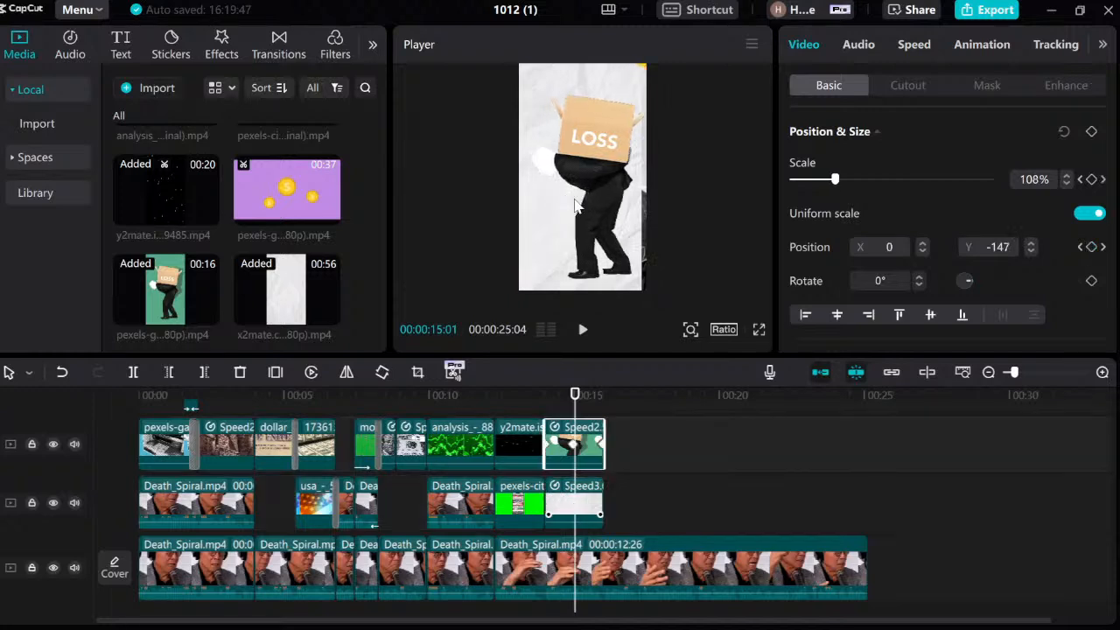
{"action": "left_click_drag", "start_coordinate": [569, 204], "coordinate": [578, 207]}
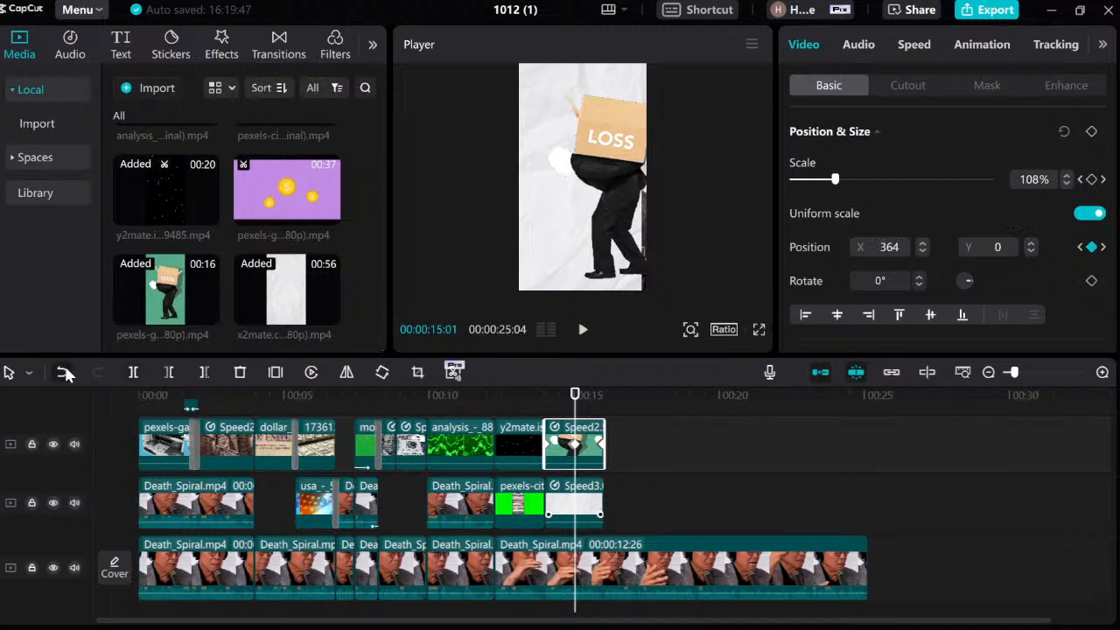
{"action": "left_click", "coordinate": [62, 372]}
Step: Center the paper background at X 0 at 00:00:15:01 and remove its position keyframe at 00:00:15:04
{"action": "left_click", "coordinate": [573, 506]}
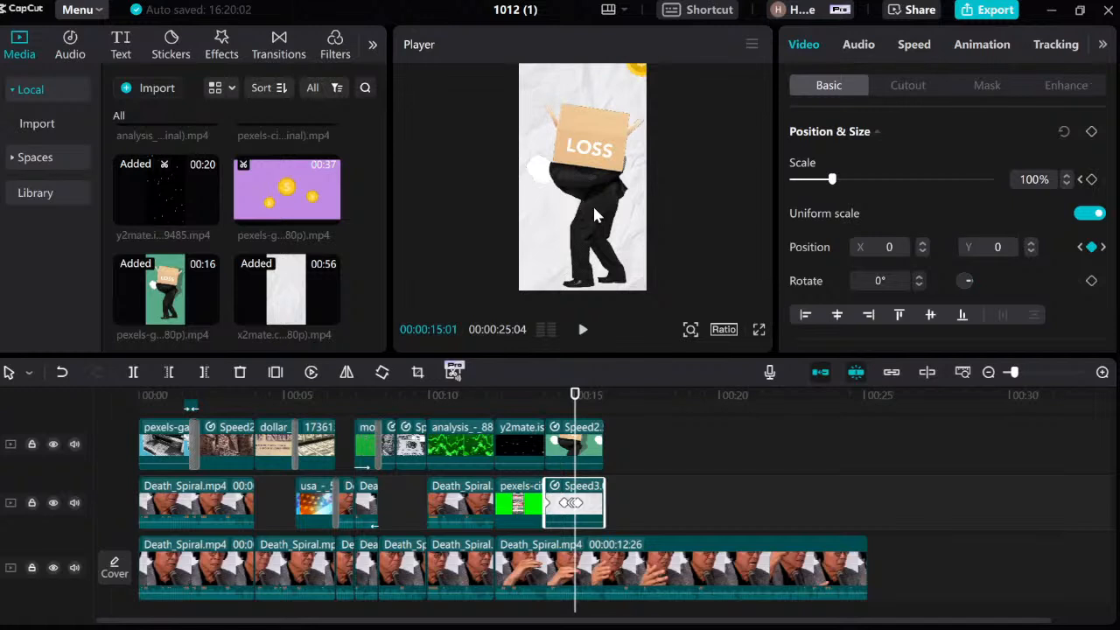
{"action": "key", "text": "Right"}
{"action": "key", "text": "Right"}
{"action": "left_click", "coordinate": [1091, 248]}
Step: Add a 100% scale keyframe to the paper background at 00:00:15:01
{"action": "key", "text": "Right"}
{"action": "key", "text": "Right"}
{"action": "key", "text": "Right"}
{"action": "key", "text": "Right"}
{"action": "key", "text": "Right"}
{"action": "key", "text": "Right"}
{"action": "key", "text": "Right"}
{"action": "key", "text": "Right"}
{"action": "key", "text": "Right"}
{"action": "key", "text": "Right"}
{"action": "key", "text": "Right"}
{"action": "key", "text": "Right"}
{"action": "key", "text": "Right"}
{"action": "key", "text": "Right"}
{"action": "key", "text": "Right"}
{"action": "key", "text": "Right"}
{"action": "key", "text": "Right"}
{"action": "key", "text": "Right"}
{"action": "key", "text": "Right"}
{"action": "key", "text": "Right"}
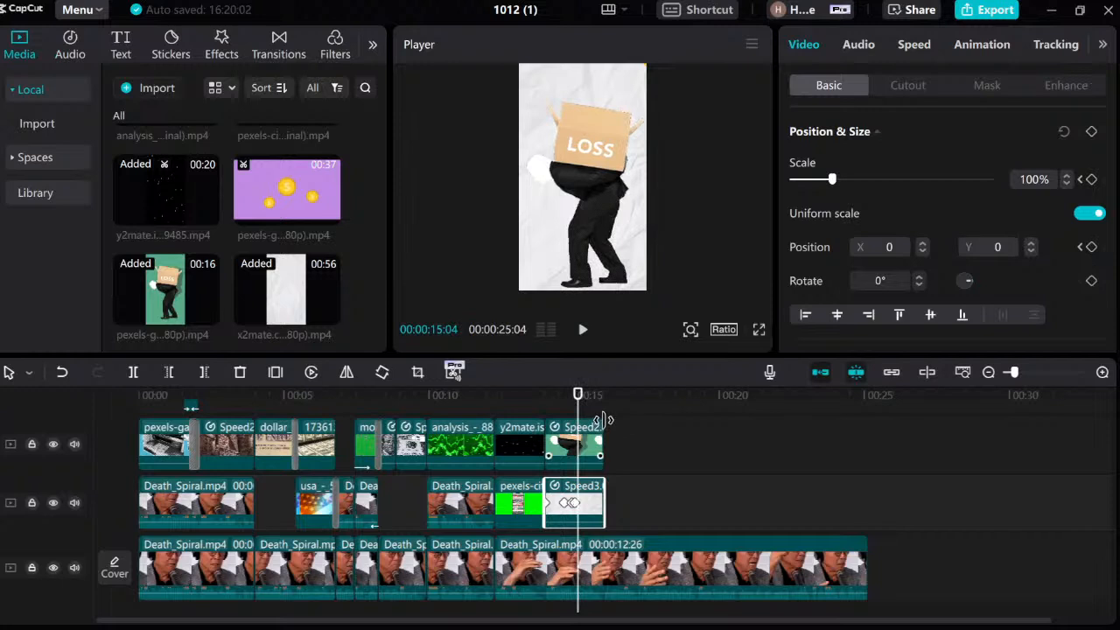
{"action": "key", "text": "Left"}
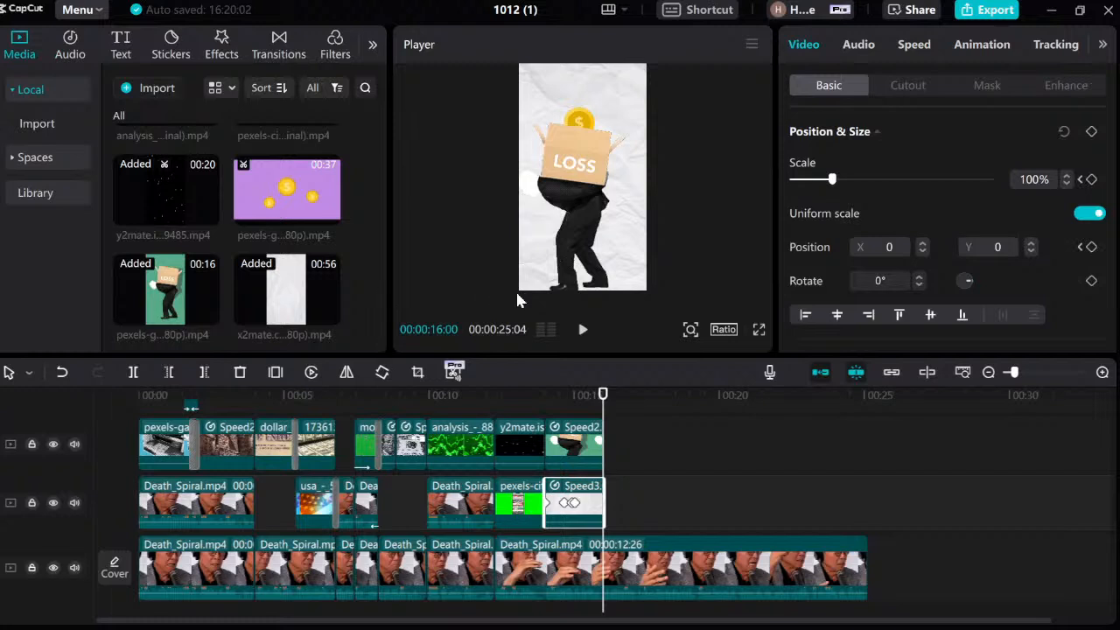
{"action": "left_click", "coordinate": [576, 394]}
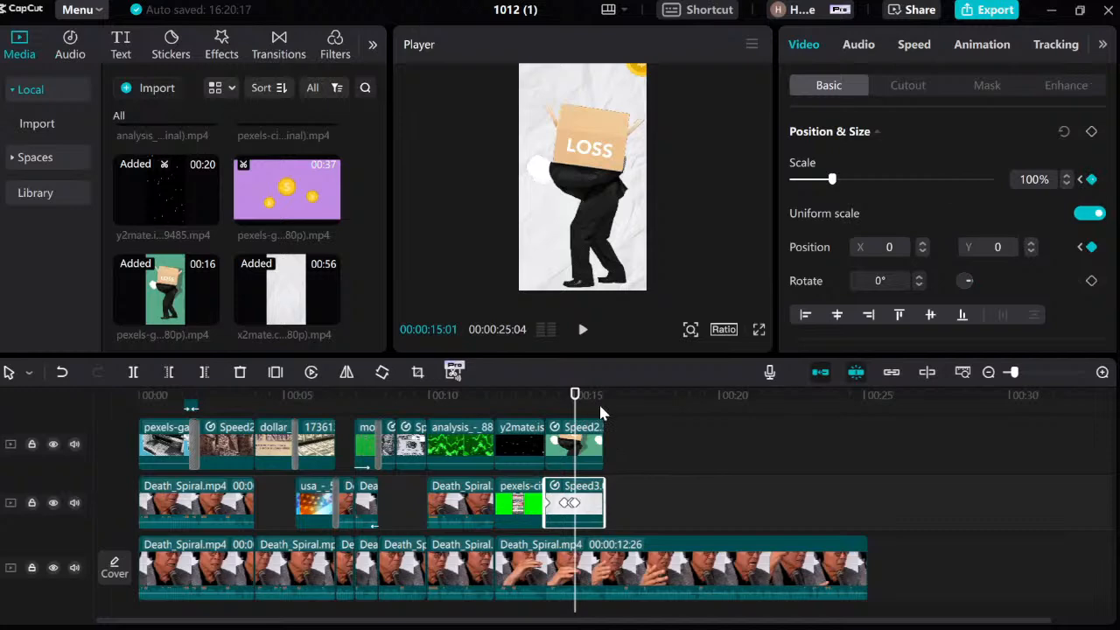
Step: Scale the paper background to 140% at the end of its clip and play back the animation
{"action": "left_click", "coordinate": [602, 411]}
{"action": "left_click", "coordinate": [593, 512]}
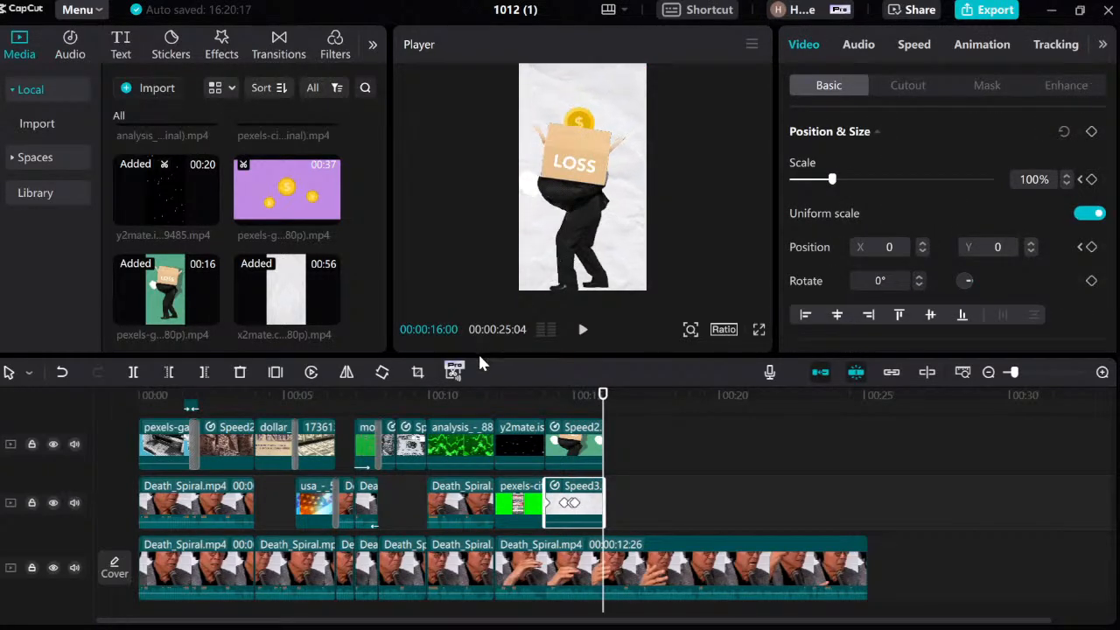
{"action": "left_click", "coordinate": [543, 402]}
{"action": "key", "text": "space"}
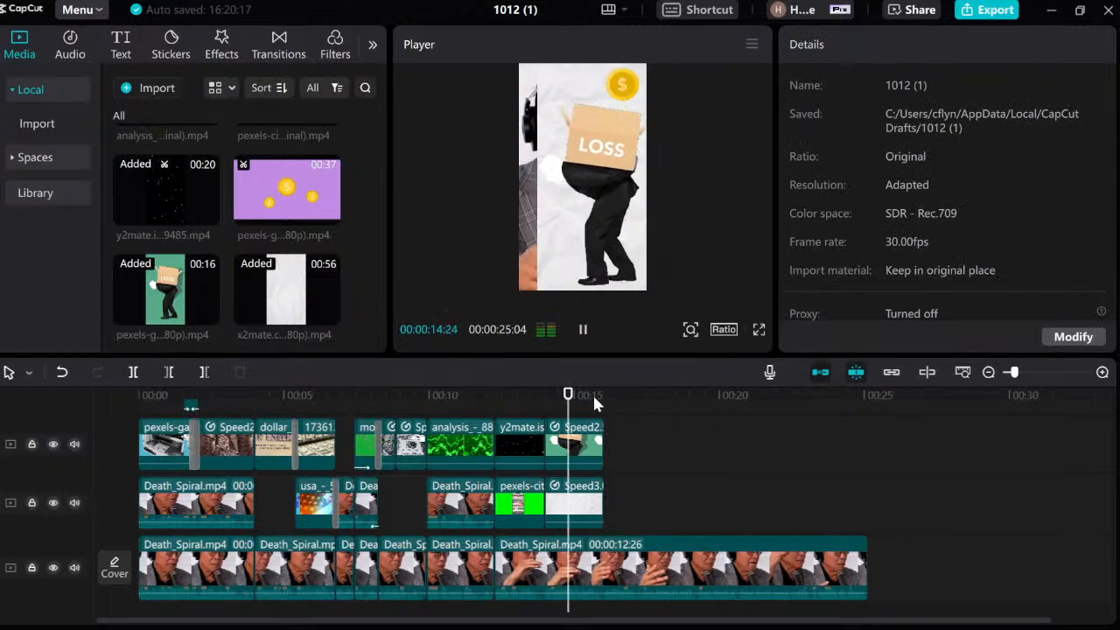
{"action": "key", "text": "space"}
{"action": "left_click", "coordinate": [556, 399]}
{"action": "key", "text": "space"}
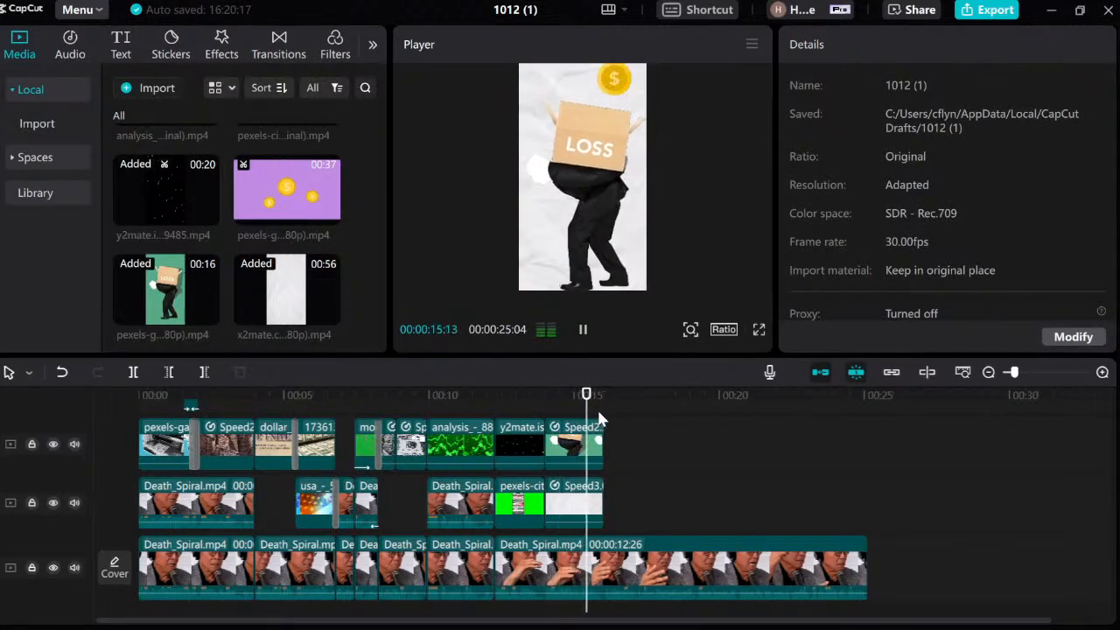
{"action": "key", "text": "space"}
Step: Reduce the paper background's scale to 120% at 00:00:16:00 and replay the clip
{"action": "left_click", "coordinate": [584, 500]}
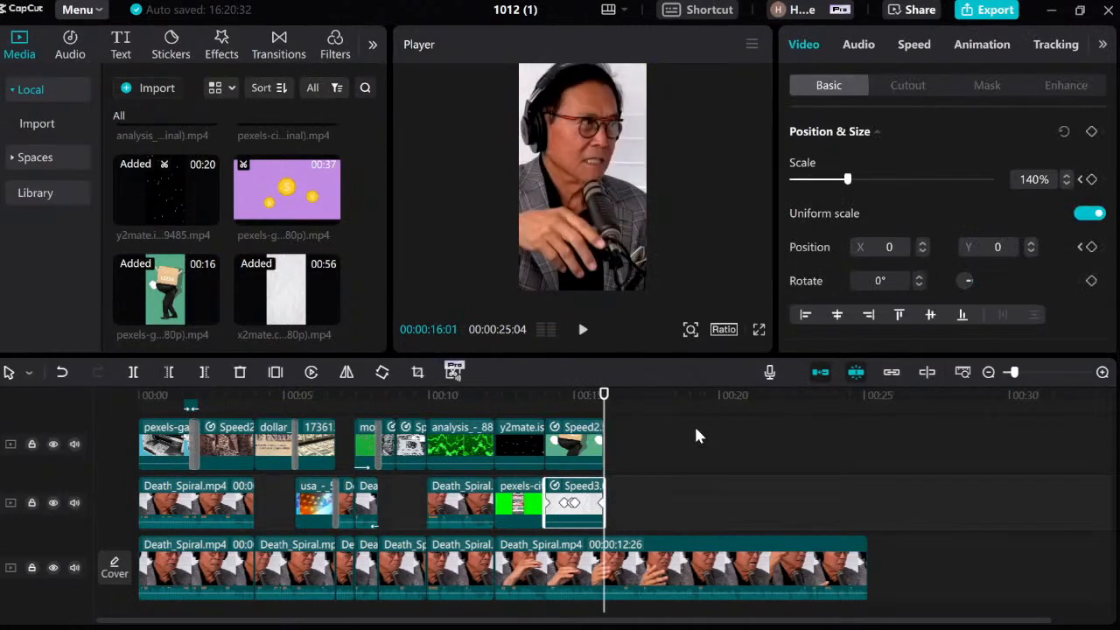
{"action": "key", "text": "Left"}
{"action": "left_click_drag", "start_coordinate": [845, 181], "coordinate": [837, 182]}
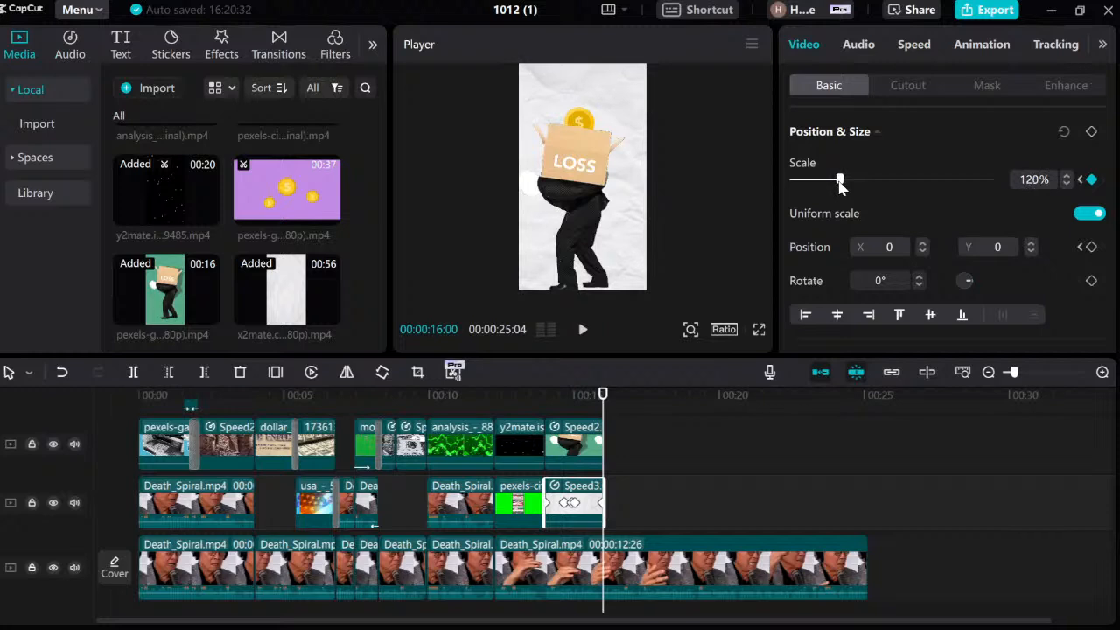
{"action": "left_click_drag", "start_coordinate": [598, 394], "coordinate": [548, 399]}
{"action": "key", "text": "space"}
{"action": "key", "text": "space"}
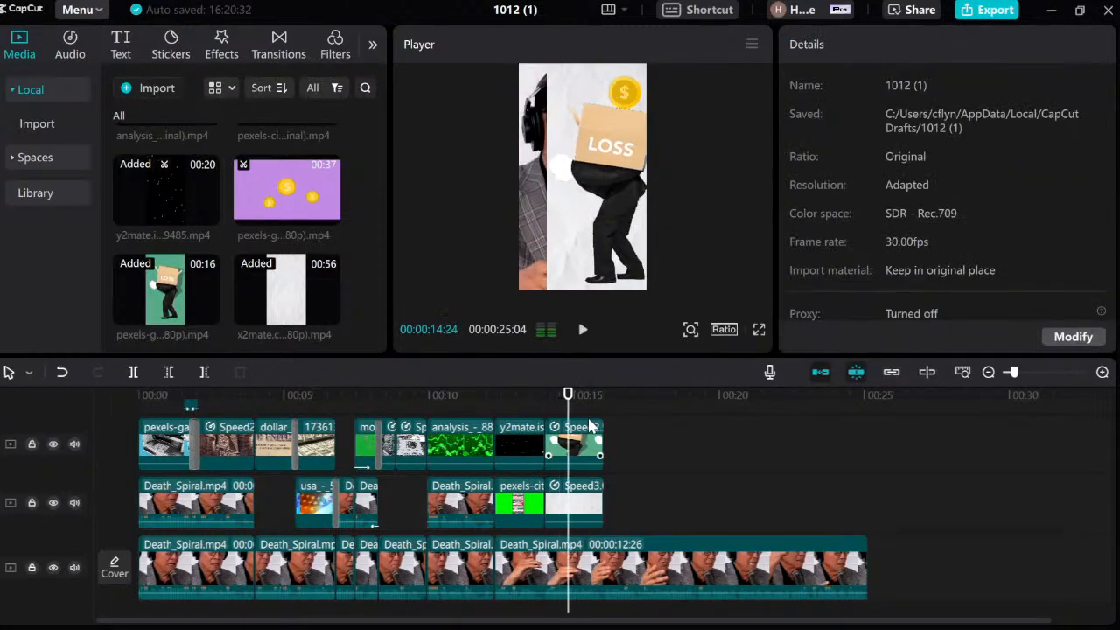
Step: Split the main-track Death_Spiral.mp4 clip at 00:00:16:01 and 00:00:14:00, matching the paper background's ends
{"action": "left_click", "coordinate": [579, 556]}
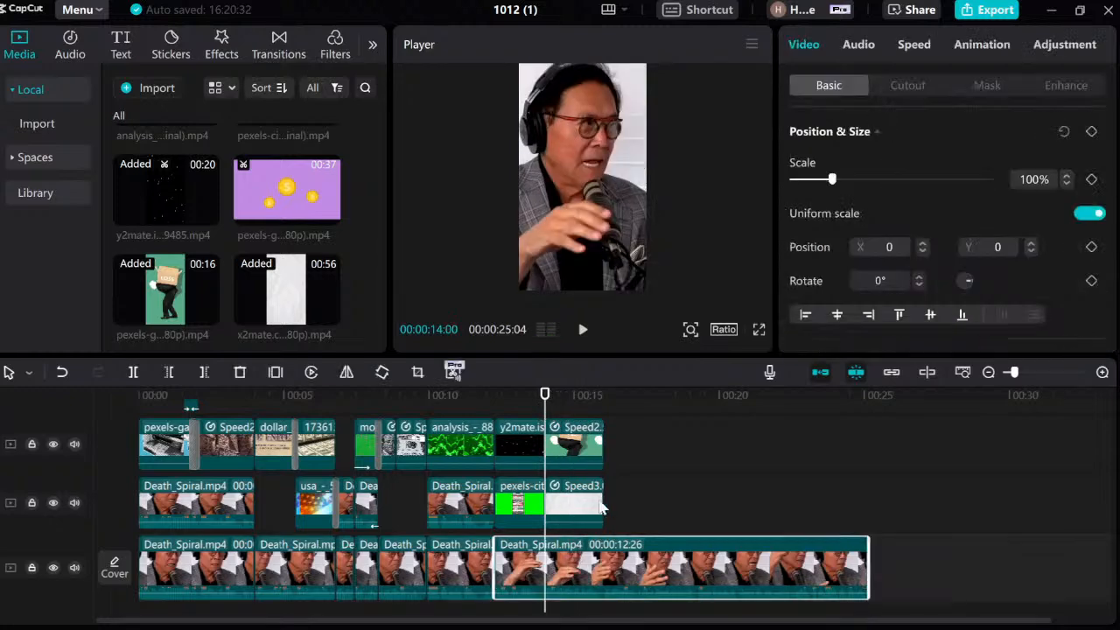
{"action": "left_click", "coordinate": [604, 406]}
{"action": "left_click", "coordinate": [612, 551]}
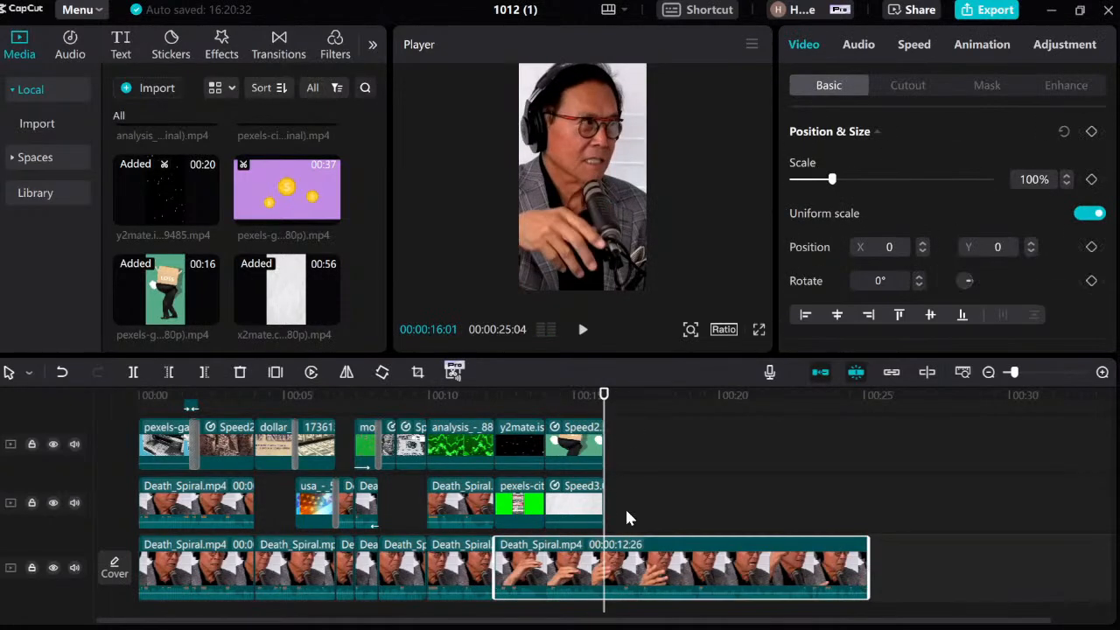
{"action": "key", "text": "ctrl+b"}
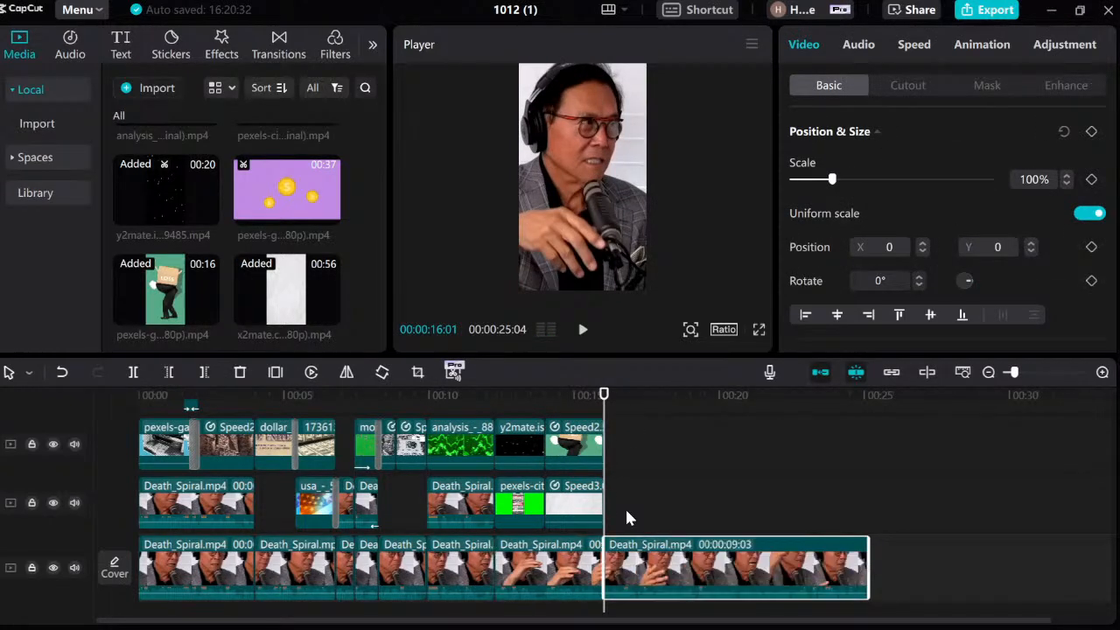
{"action": "left_click", "coordinate": [545, 407]}
{"action": "left_click", "coordinate": [568, 562]}
{"action": "key", "text": "ctrl+b"}
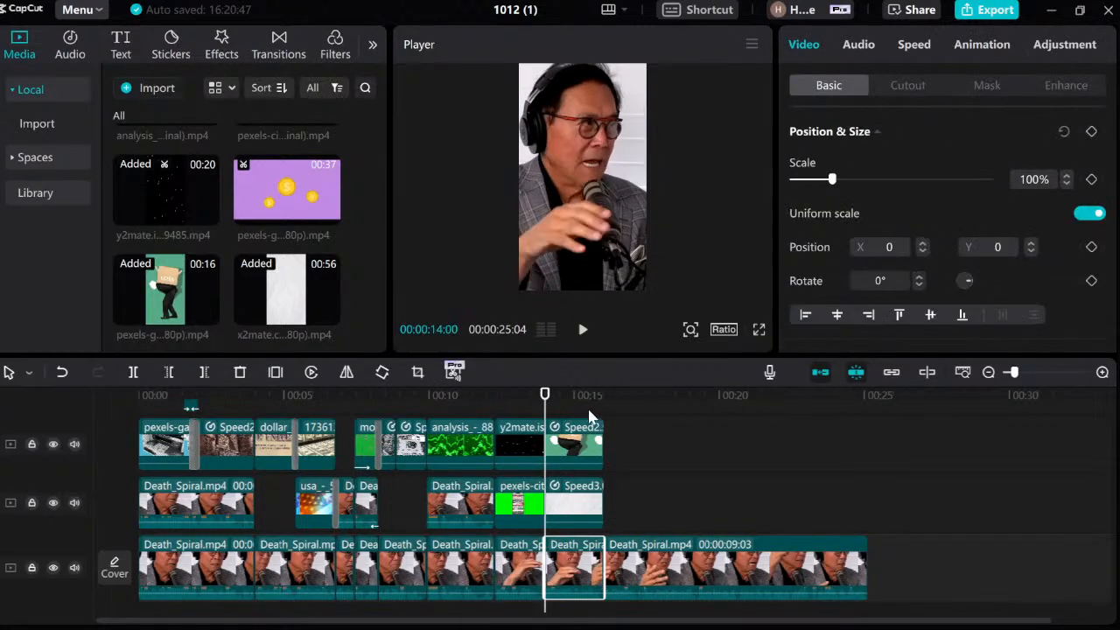
Step: Add a position keyframe to the middle Death_Spiral.mp4 segment at 00:00:14:00 and shift it to X -83 at 00:00:14:01
{"action": "key", "text": "Right"}
{"action": "key", "text": "Right"}
{"action": "key", "text": "Right"}
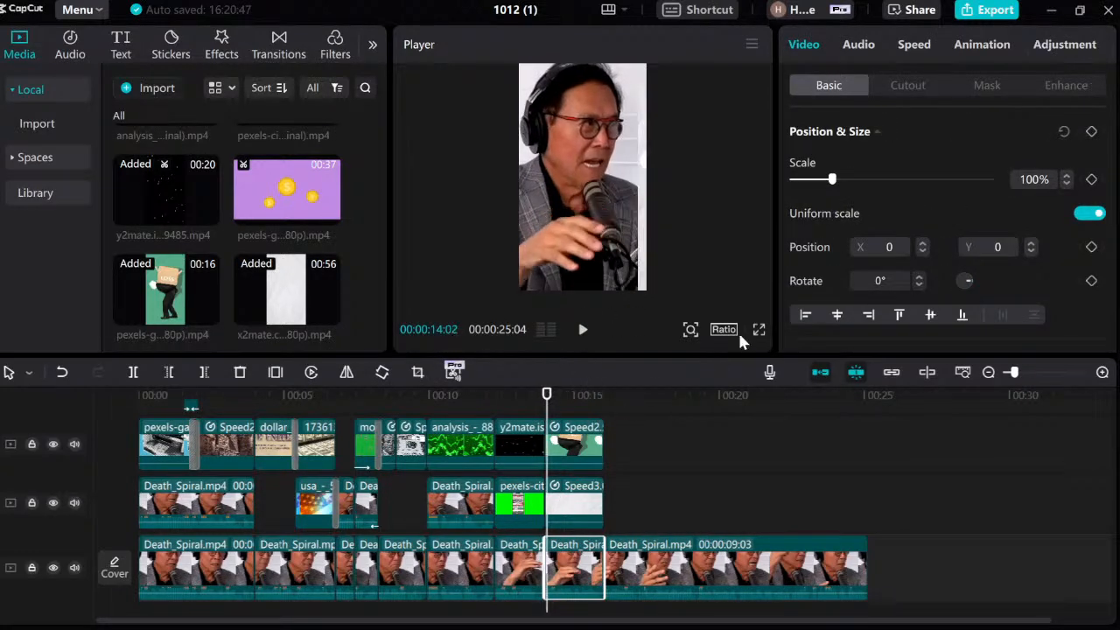
{"action": "key", "text": "Left"}
{"action": "key", "text": "Left"}
{"action": "key", "text": "Left"}
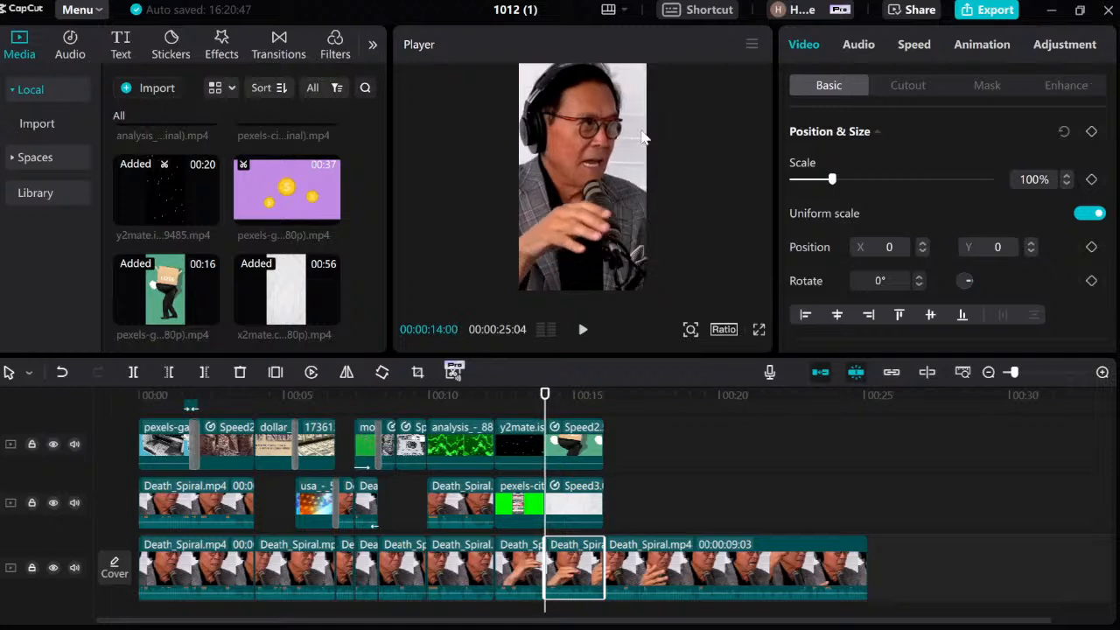
{"action": "left_click", "coordinate": [1091, 247]}
{"action": "key", "text": "Right"}
{"action": "mouse_move", "coordinate": [600, 239]}
{"action": "left_mouse_down"}
{"action": "mouse_move", "coordinate": [575, 238]}
{"action": "mouse_move", "coordinate": [604, 240]}
{"action": "left_mouse_up"}
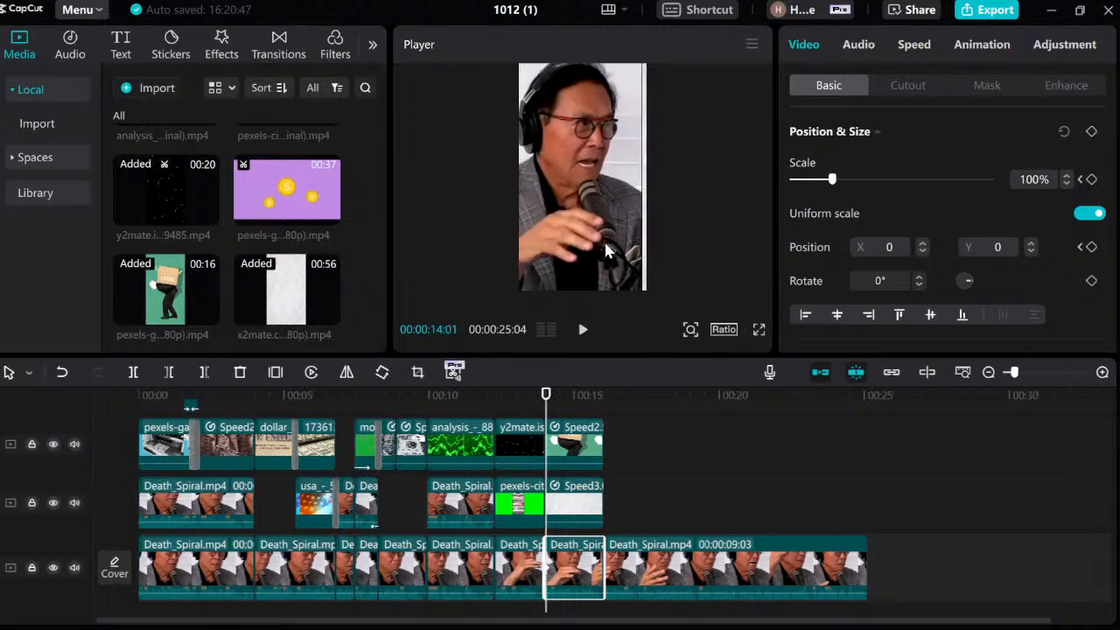
Step: Shift the Death_Spiral.mp4 segment to X -316 at 00:00:14:05 to follow the incoming paper background
{"action": "key", "text": "Right"}
{"action": "key", "text": "Right"}
{"action": "key", "text": "Right"}
{"action": "key", "text": "Right"}
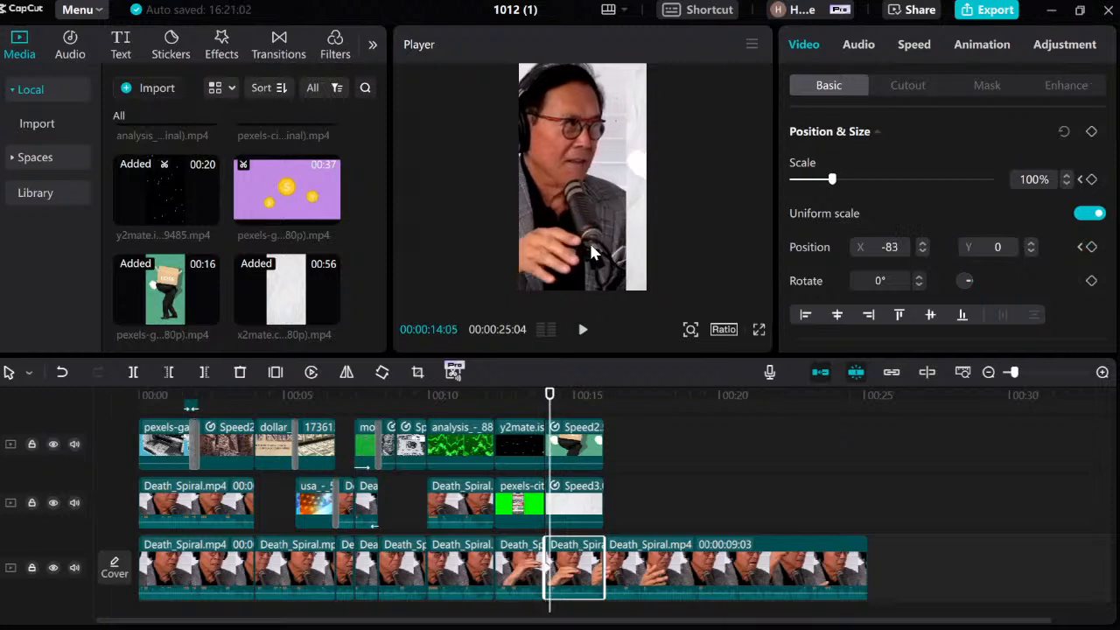
Step: Move the Death_Spiral.mp4 segment to X -731 at 00:00:14:11, keeping it against the paper background's edge
{"action": "key", "text": "Right"}
{"action": "key", "text": "Right"}
{"action": "key", "text": "Right"}
{"action": "key", "text": "Right"}
{"action": "key", "text": "Right"}
{"action": "key", "text": "Right"}
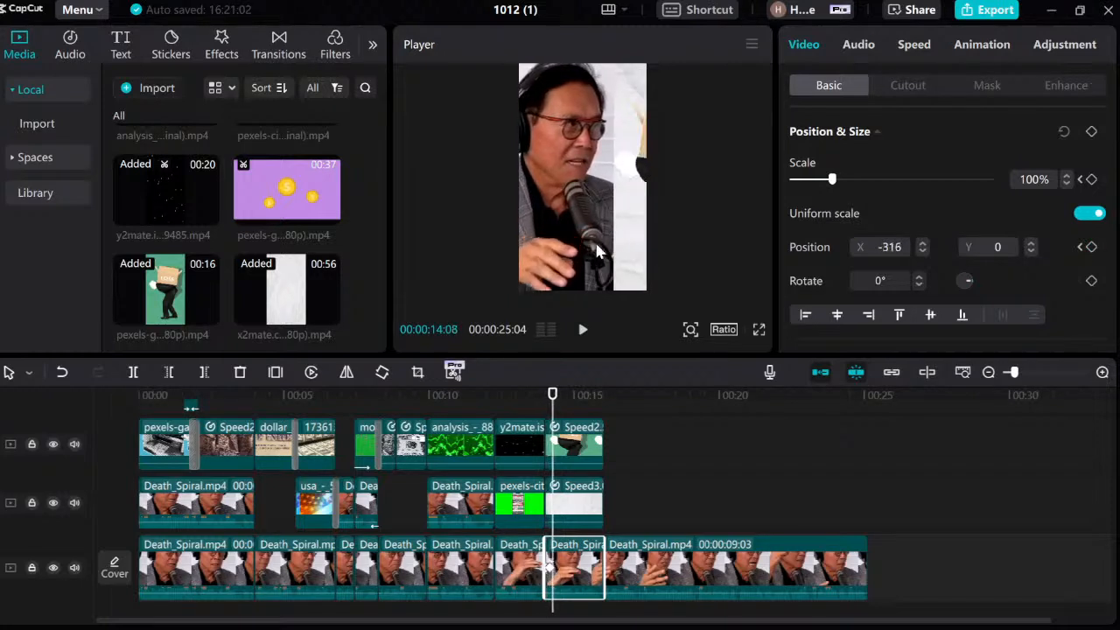
{"action": "key", "text": "Right"}
{"action": "key", "text": "Right"}
{"action": "key", "text": "Right"}
{"action": "key", "text": "Right"}
{"action": "key", "text": "Right"}
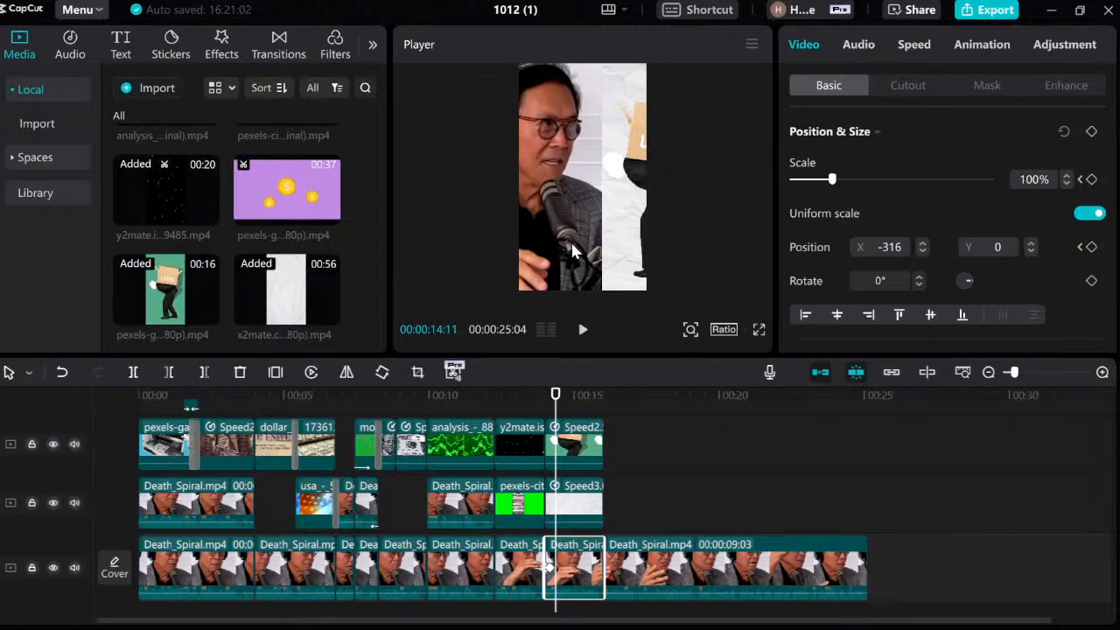
Step: Move the Death_Spiral.mp4 segment to X -1175 at 00:00:14:17
{"action": "key", "text": "Right"}
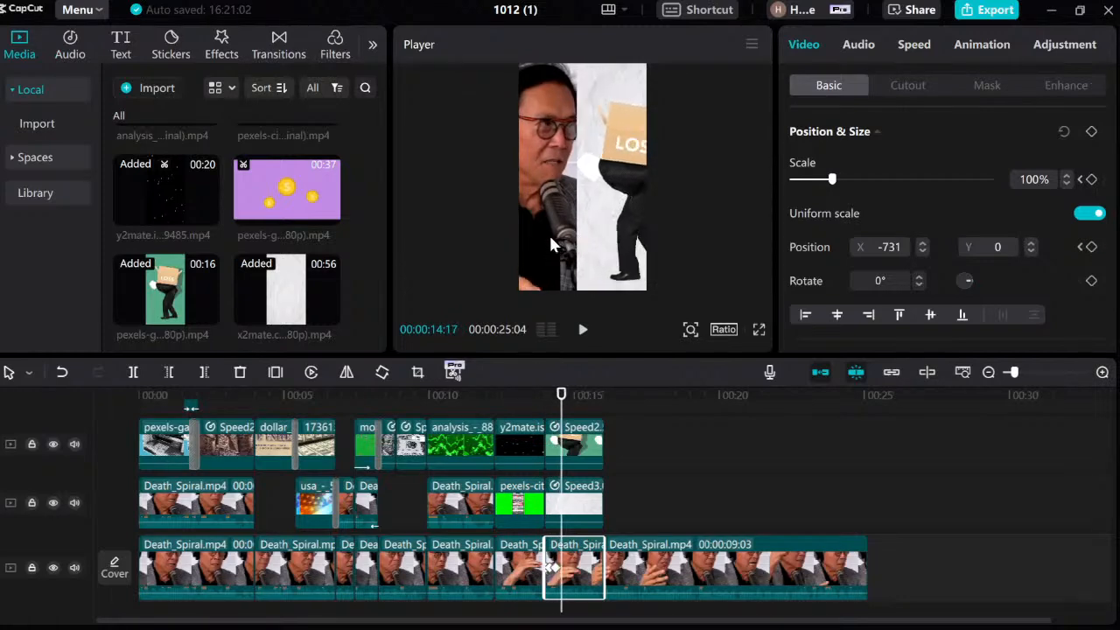
{"action": "key", "text": "Right"}
{"action": "key", "text": "Right"}
{"action": "key", "text": "Right"}
{"action": "key", "text": "Right"}
{"action": "key", "text": "Right"}
{"action": "key", "text": "Right"}
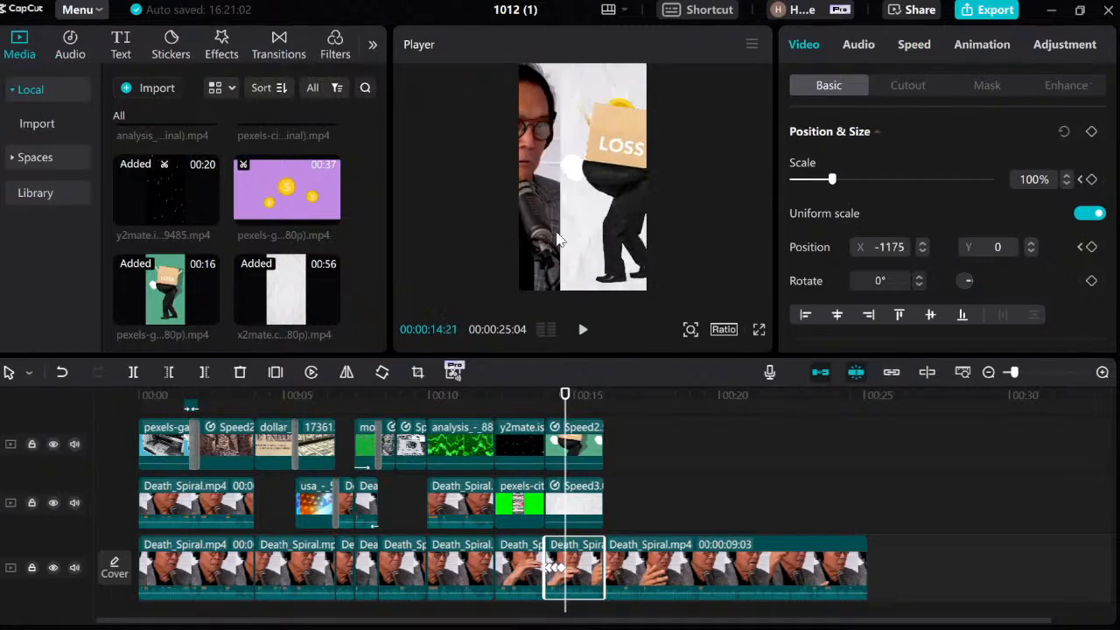
Step: Move the Death_Spiral.mp4 segment to X -1605 at 00:00:14:23
{"action": "key", "text": "Right"}
{"action": "key", "text": "Right"}
{"action": "key", "text": "Right"}
{"action": "key", "text": "Right"}
{"action": "key", "text": "Right"}
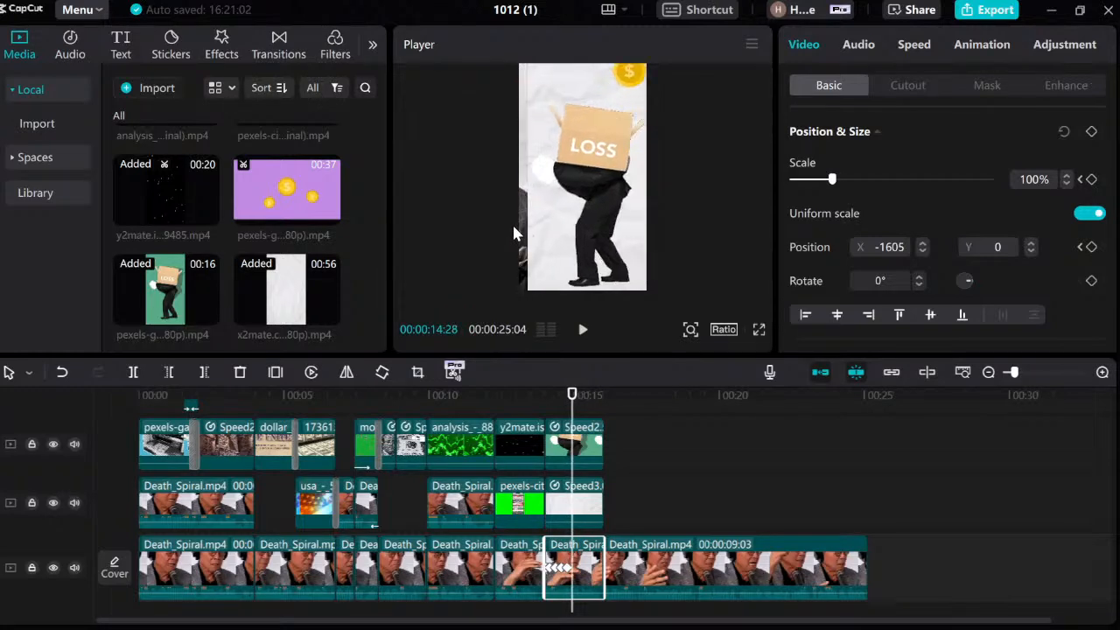
Step: Move the Death_Spiral.mp4 segment to X -2004 at 00:00:14:28 and push it further out of frame at 00:00:15:01
{"action": "key", "text": "Right"}
{"action": "key", "text": "Right"}
{"action": "key", "text": "Right"}
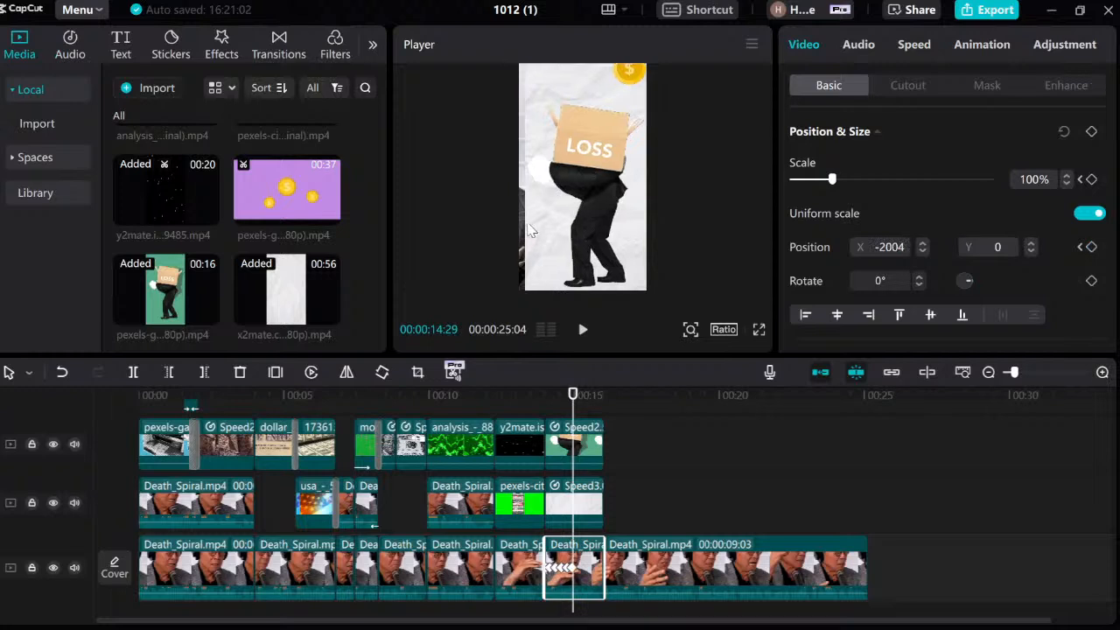
{"action": "left_click", "coordinate": [528, 229]}
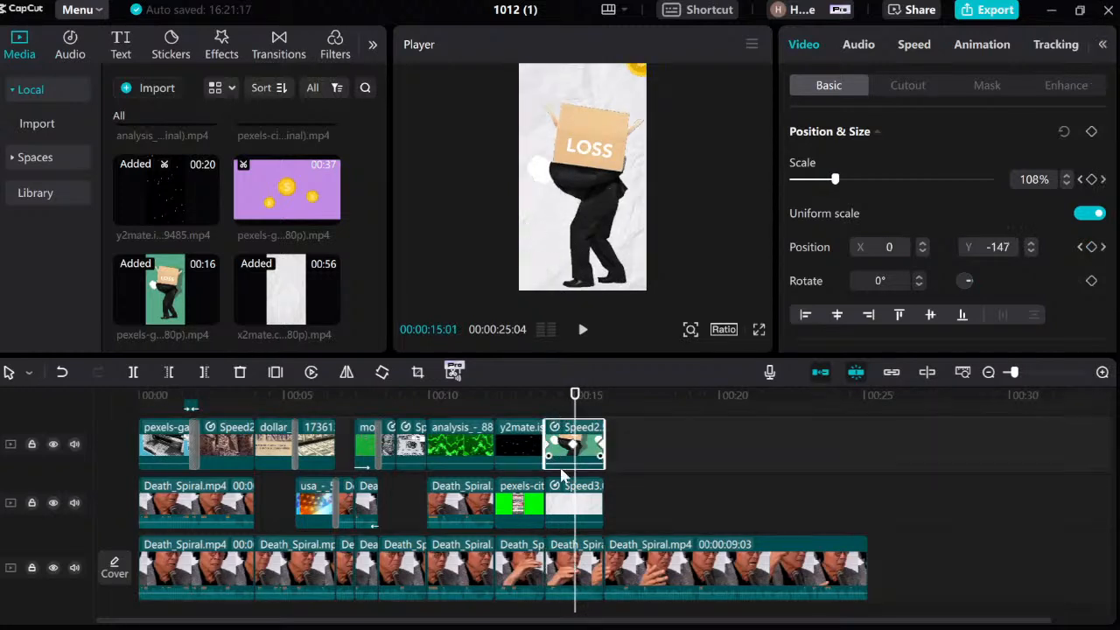
{"action": "left_click", "coordinate": [573, 503]}
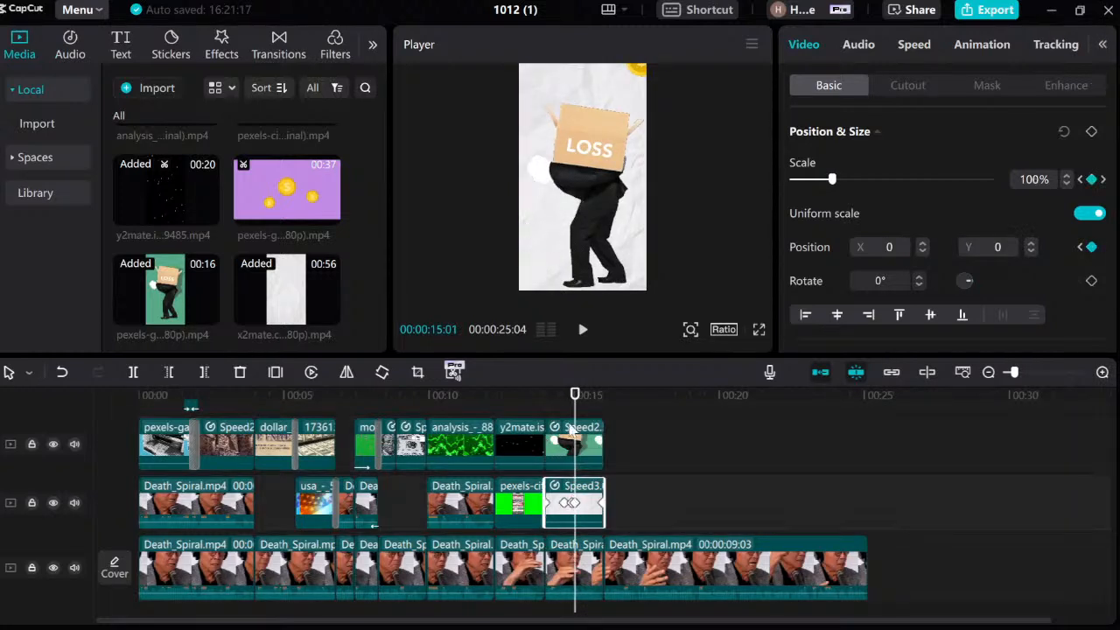
{"action": "left_click", "coordinate": [581, 553]}
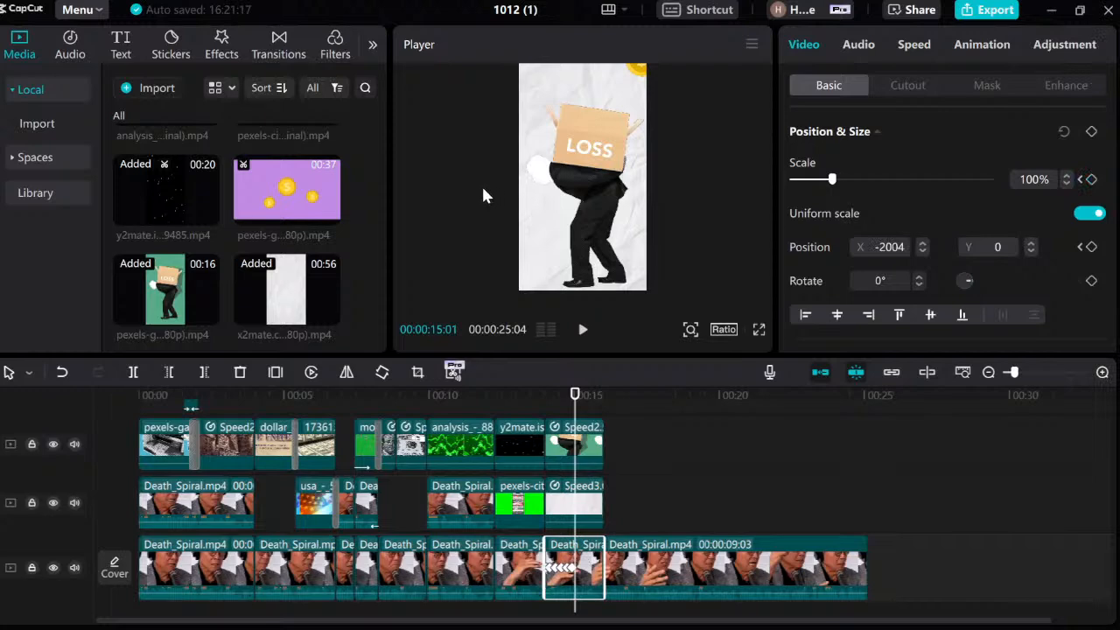
Step: Play back the slide from 00:00:14:00 and inspect the seam between the speaker and the paper background at 00:00:14:20
{"action": "left_click", "coordinate": [547, 415]}
{"action": "key", "text": "space"}
{"action": "key", "text": "space"}
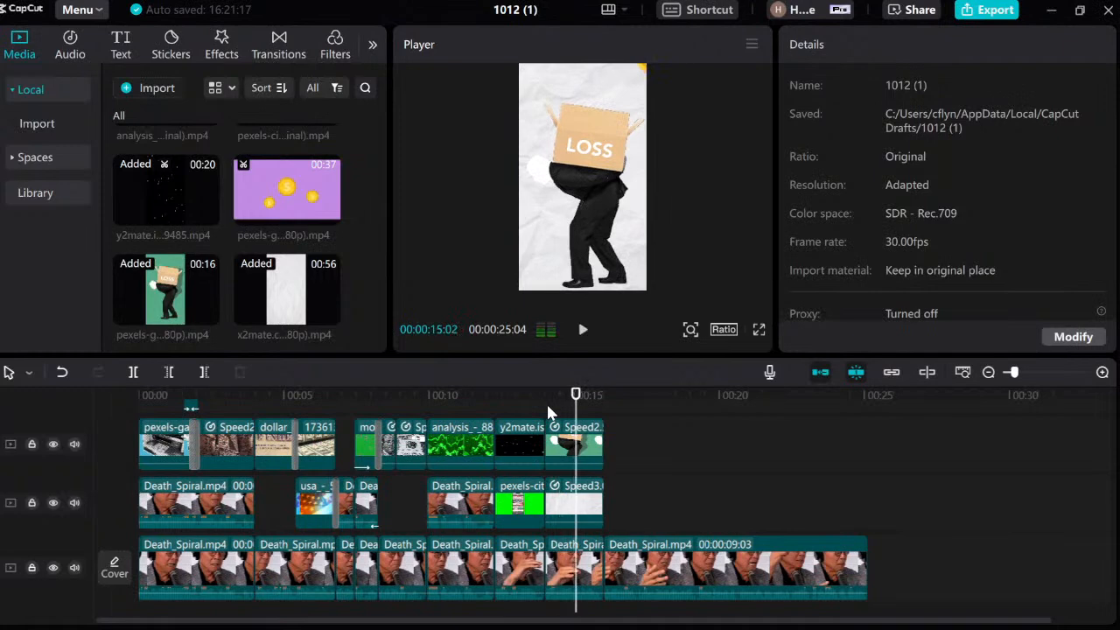
{"action": "left_click", "coordinate": [544, 415]}
{"action": "key", "text": "space"}
{"action": "left_click", "coordinate": [565, 414]}
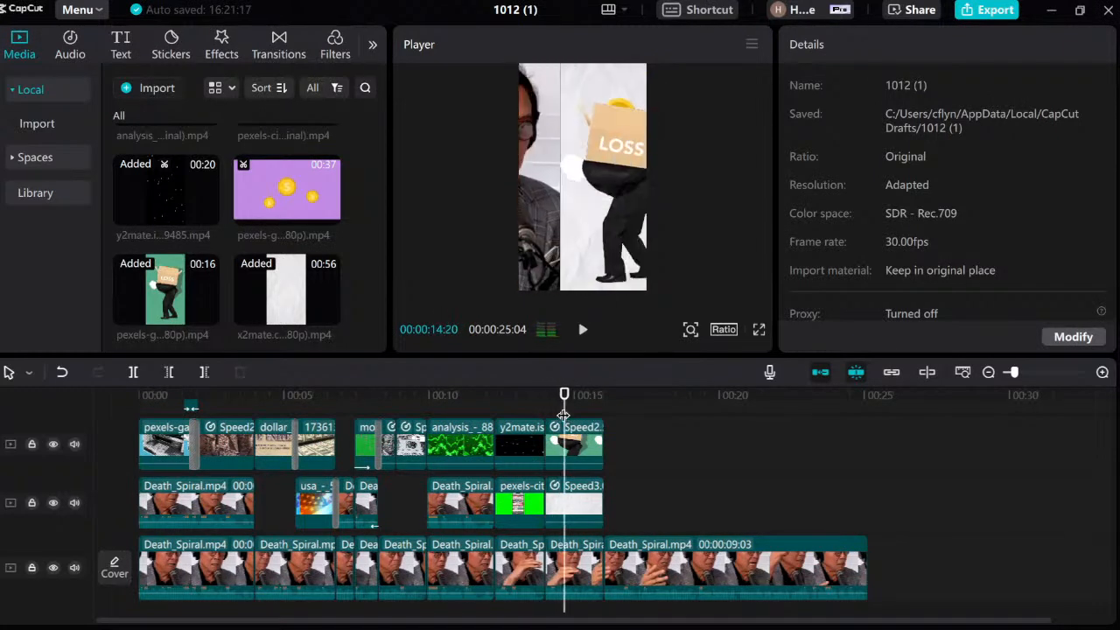
Step: Nudge the Death_Spiral.mp4 segment toward the paper background's edge at 00:00:14:23 to close the gap
{"action": "left_click", "coordinate": [579, 495]}
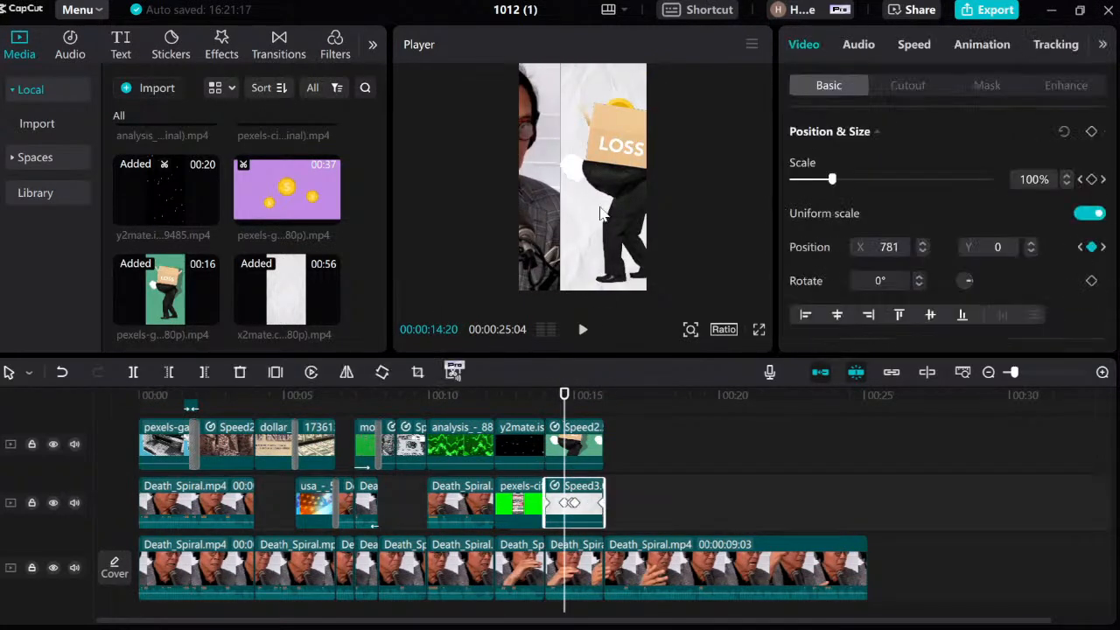
{"action": "left_click", "coordinate": [564, 581]}
{"action": "key", "text": "Left"}
{"action": "key", "text": "Right"}
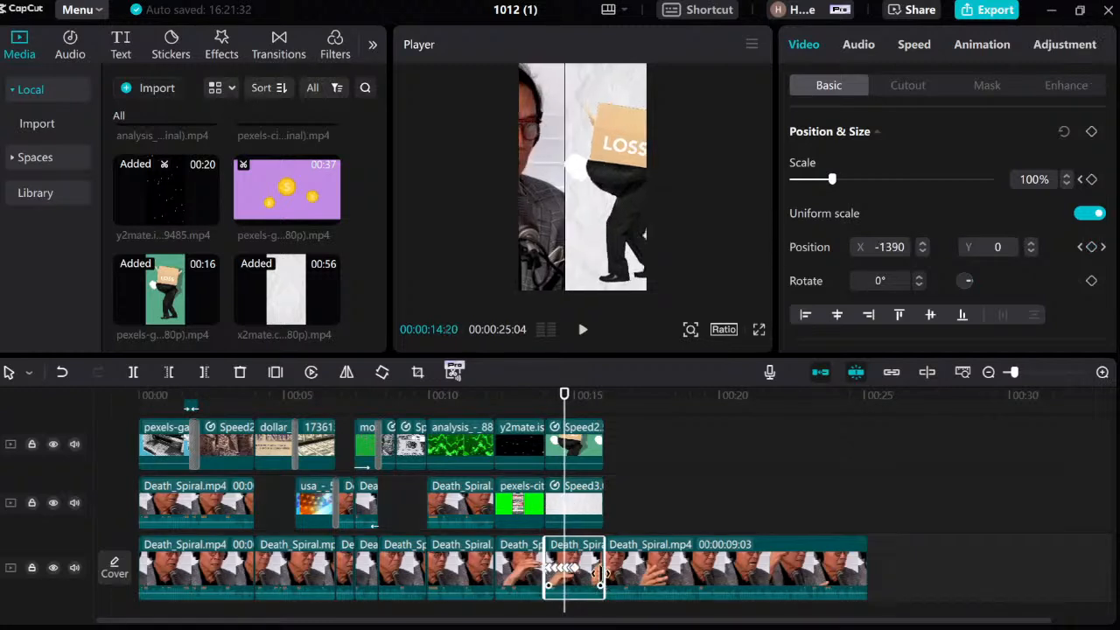
{"action": "key", "text": "Left"}
{"action": "key", "text": "Right"}
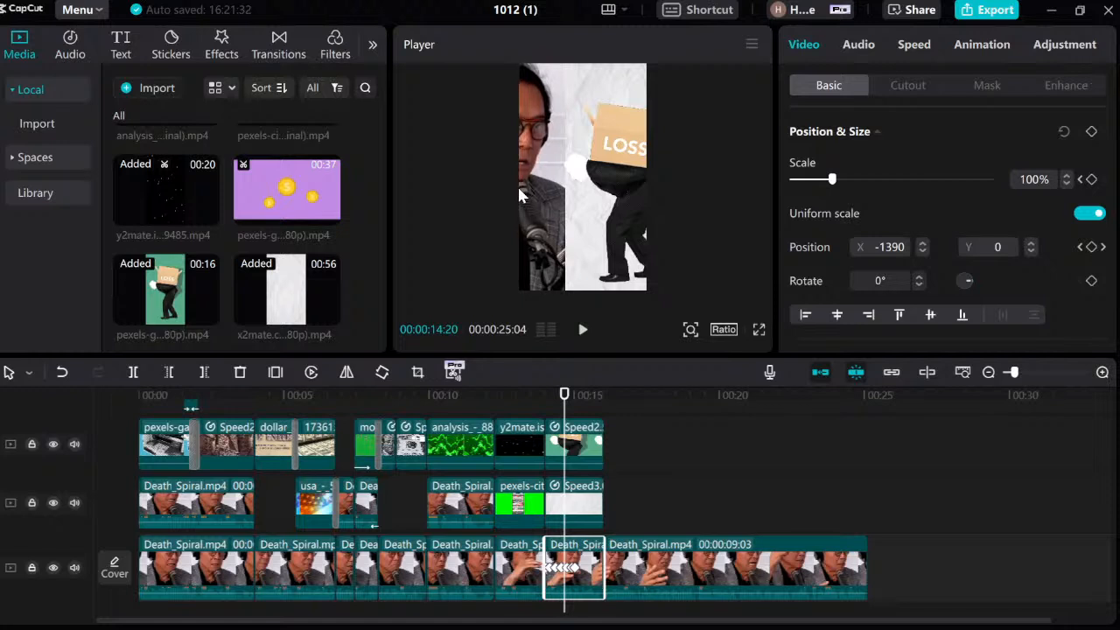
{"action": "key", "text": "Right"}
{"action": "key", "text": "Right"}
{"action": "key", "text": "Right"}
{"action": "key", "text": "Right"}
{"action": "key", "text": "Right"}
{"action": "key", "text": "Right"}
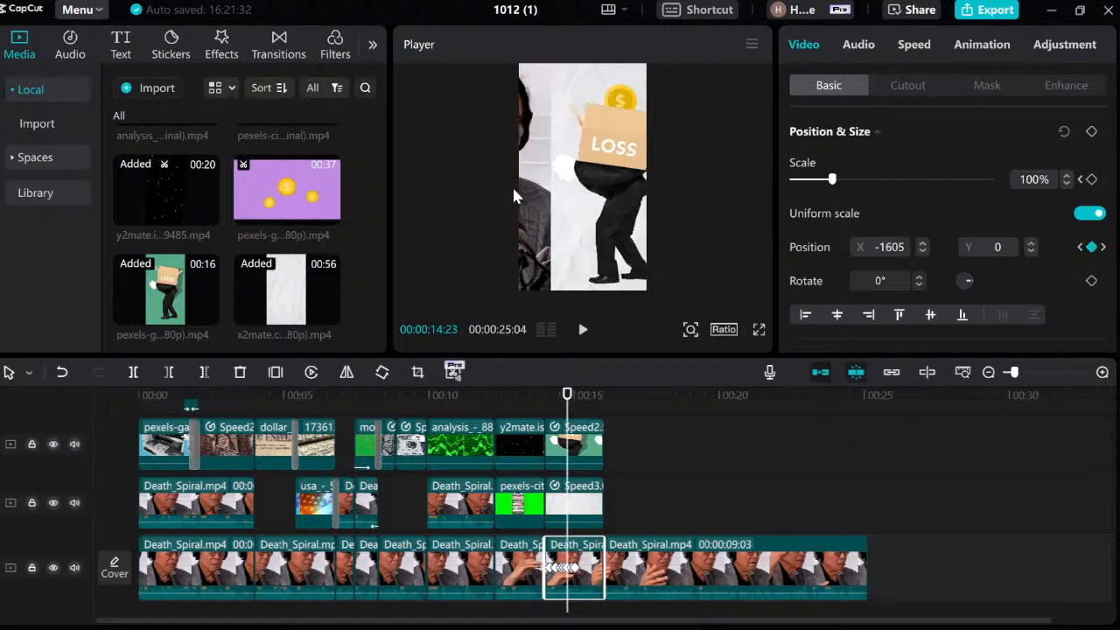
Step: Check the frame at 00:00:14:28 and replay the slide from 00:00:14:00 to look for remaining gaps
{"action": "key", "text": "Right"}
{"action": "key", "text": "Right"}
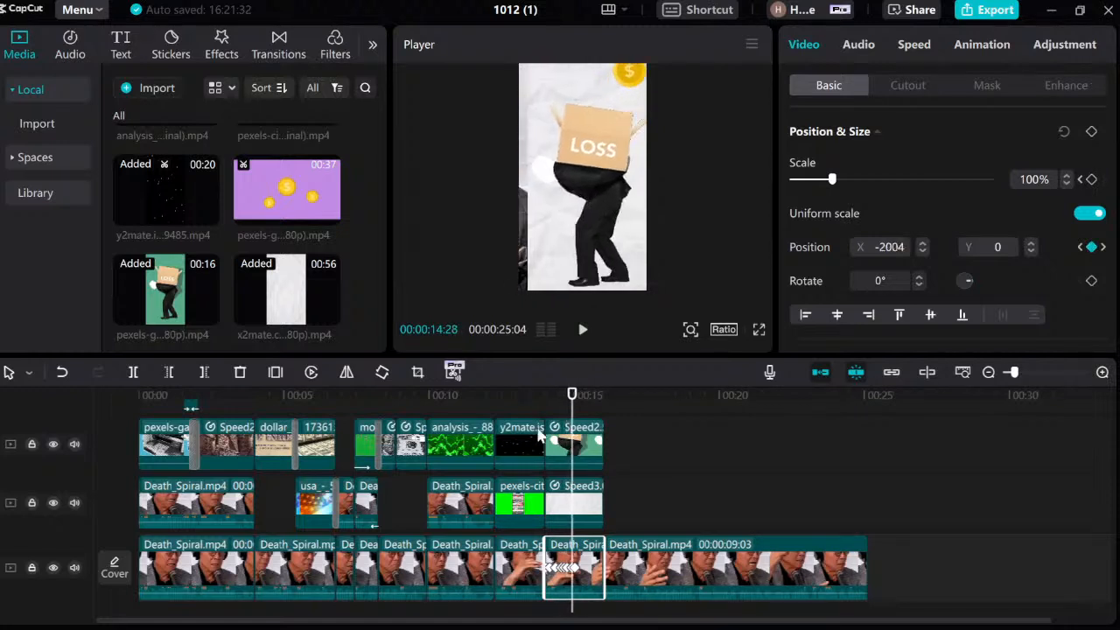
{"action": "left_click", "coordinate": [543, 397]}
{"action": "key", "text": "space"}
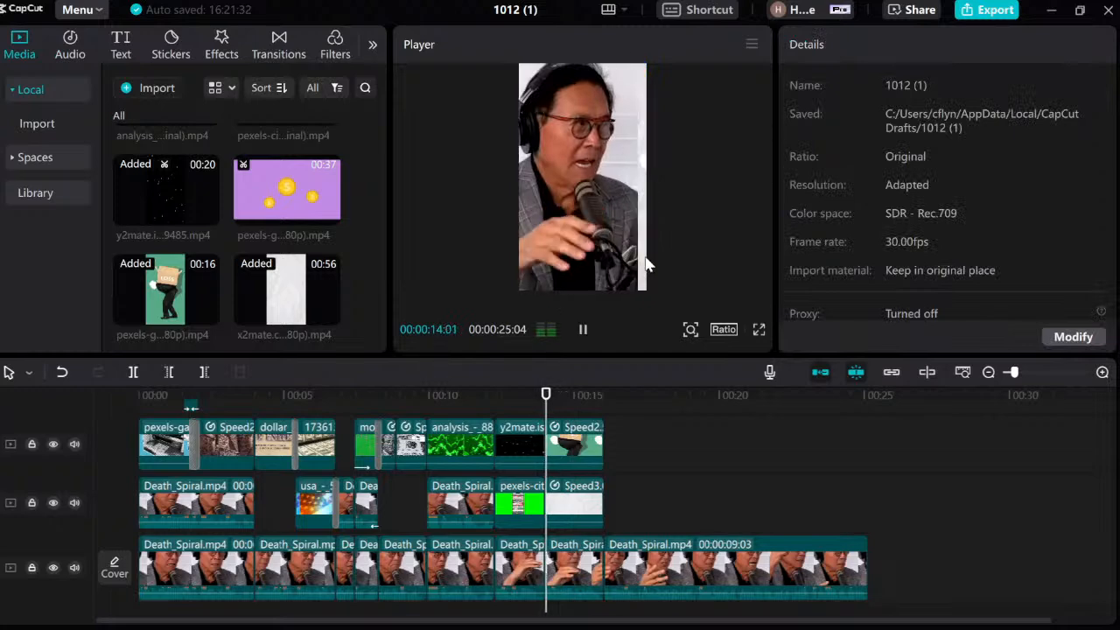
{"action": "key", "text": "space"}
{"action": "left_click", "coordinate": [547, 410]}
{"action": "key", "text": "space"}
{"action": "key", "text": "space"}
Step: Nudge the Death_Spiral.mp4 segment right at 00:00:14:02 to close the black gap beside the paper background
{"action": "left_click", "coordinate": [561, 492]}
{"action": "key", "text": "Left"}
{"action": "key", "text": "Left"}
{"action": "key", "text": "Left"}
{"action": "key", "text": "Left"}
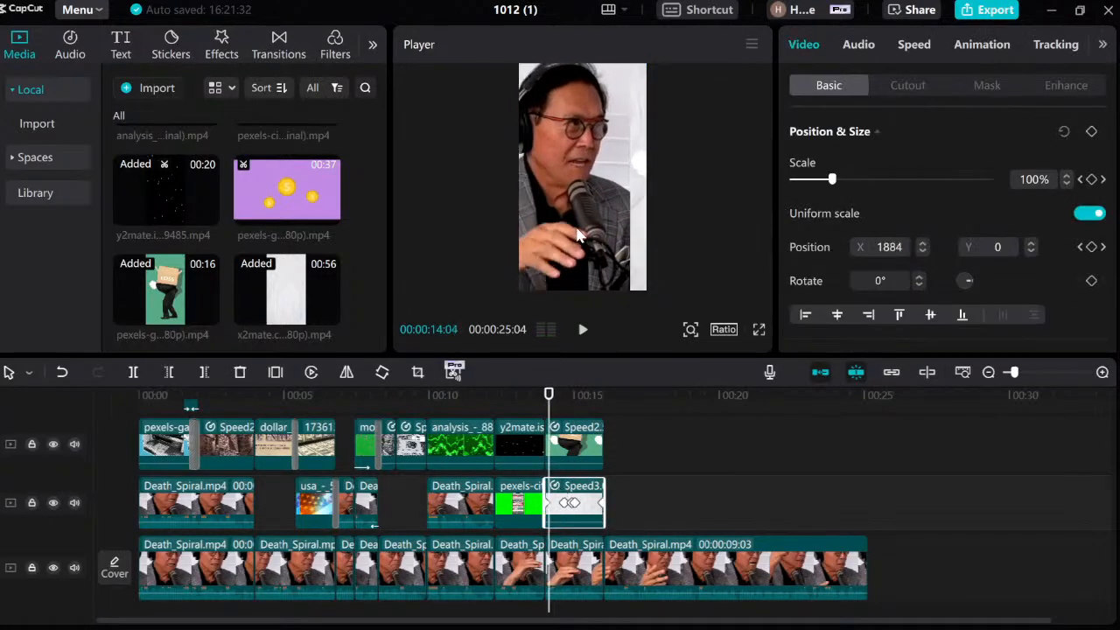
{"action": "left_click", "coordinate": [584, 566]}
{"action": "key", "text": "Left"}
{"action": "key", "text": "Right"}
{"action": "key", "text": "Right"}
{"action": "key", "text": "Right"}
{"action": "key", "text": "Left"}
{"action": "key", "text": "Left"}
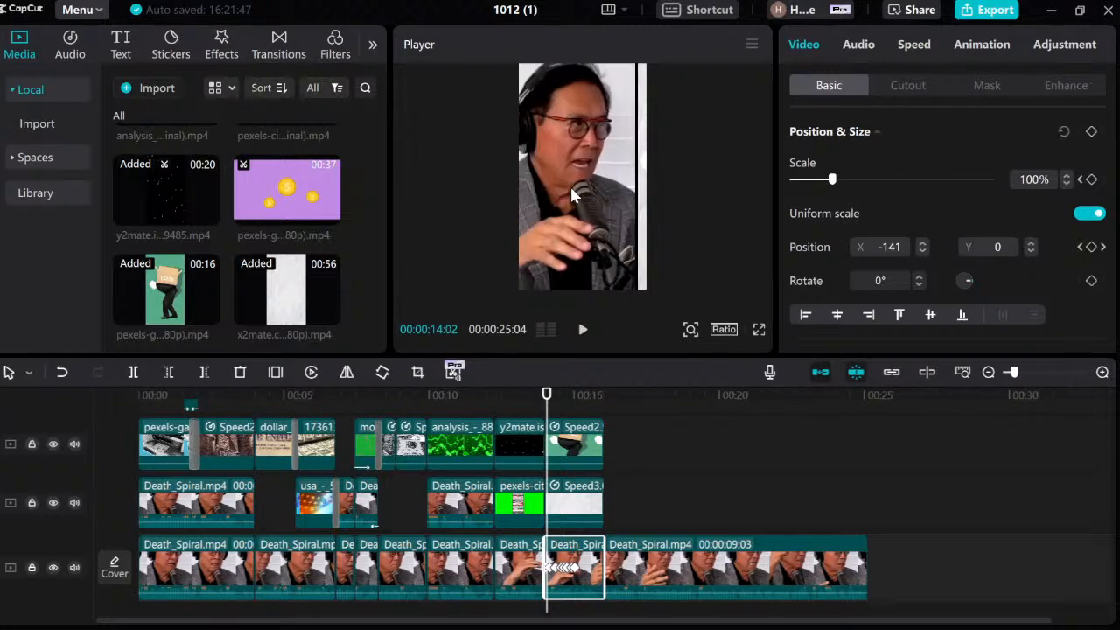
Step: Advance through the frames from 00:00:14:03 to 00:00:14:16, examining the seam between the speaker and the paper background
{"action": "key", "text": "Right"}
{"action": "key", "text": "Right"}
{"action": "key", "text": "Right"}
{"action": "key", "text": "Right"}
{"action": "key", "text": "Right"}
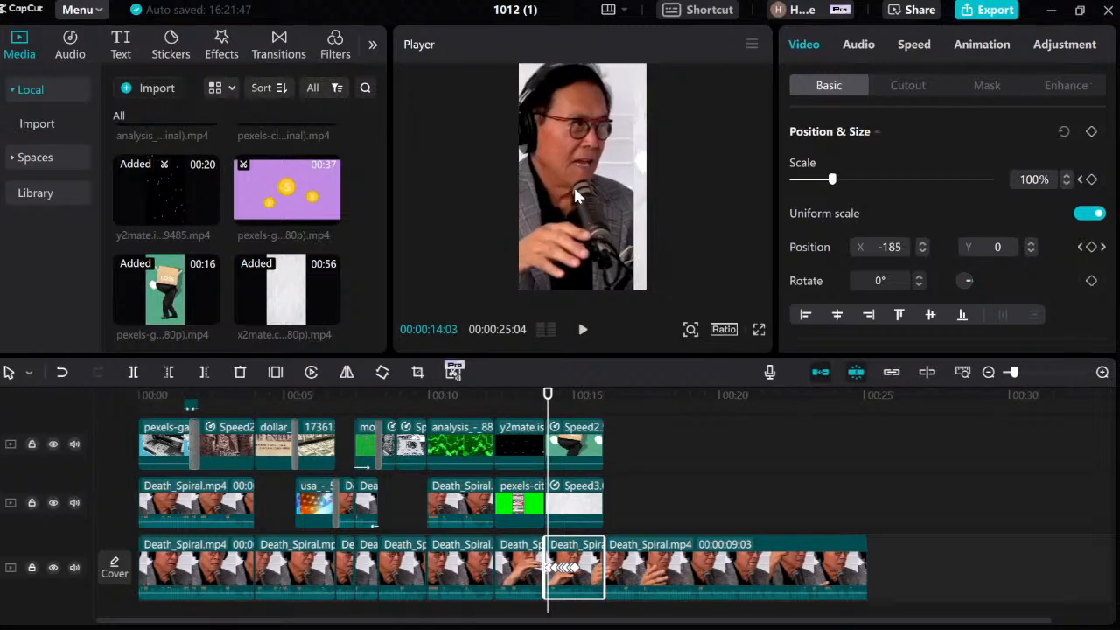
{"action": "key", "text": "Right"}
{"action": "key", "text": "Right"}
{"action": "key", "text": "Right"}
{"action": "key", "text": "Right"}
{"action": "key", "text": "Right"}
{"action": "key", "text": "Right"}
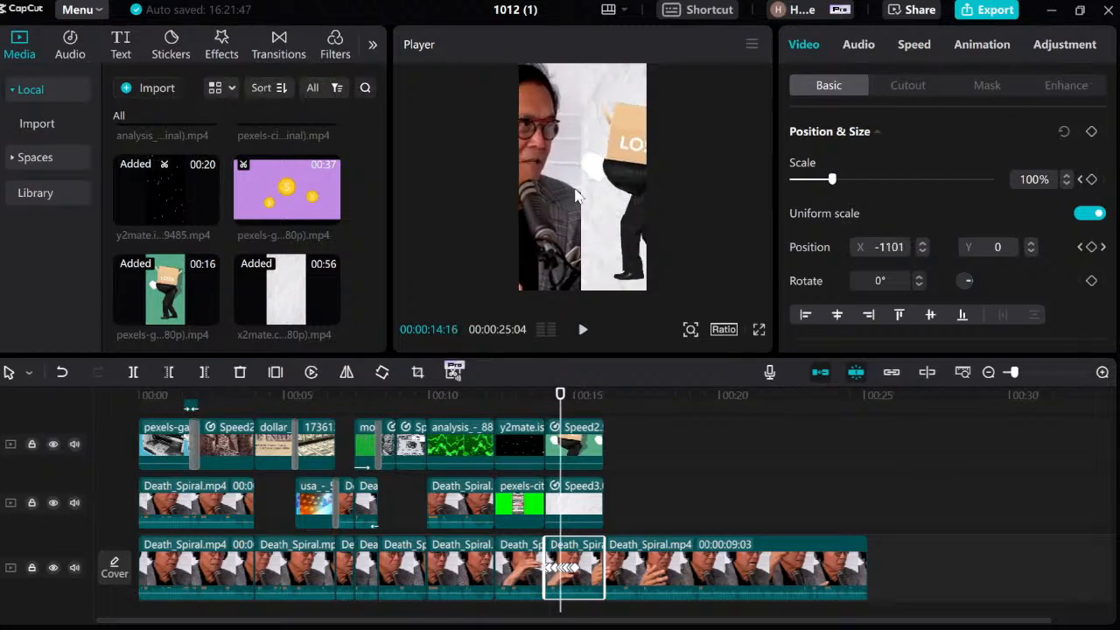
{"action": "left_click", "coordinate": [555, 182]}
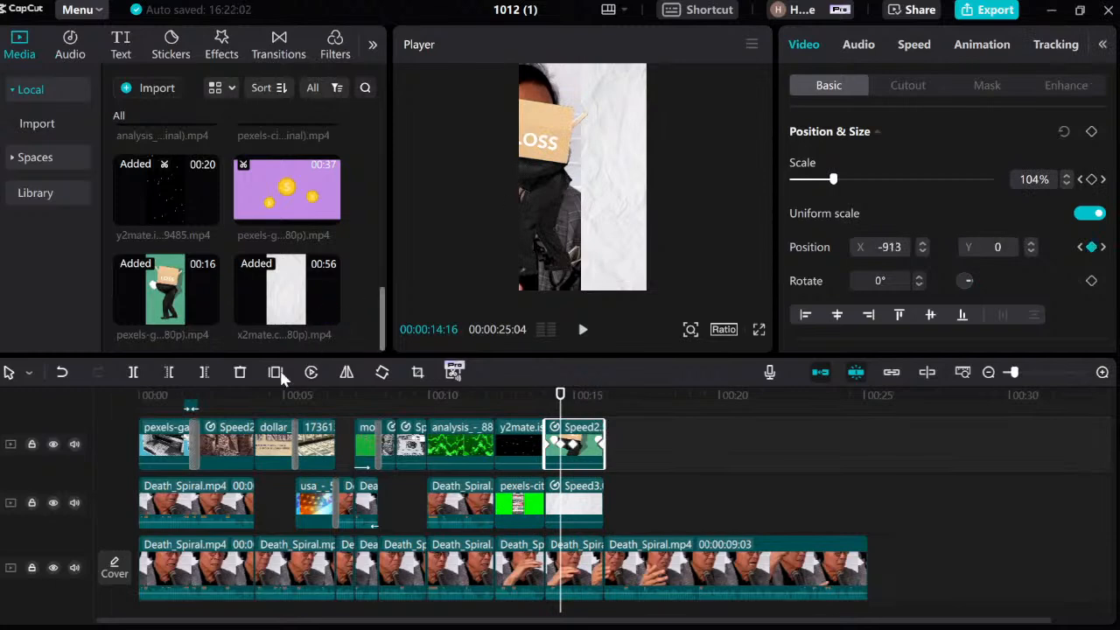
{"action": "left_click", "coordinate": [60, 371]}
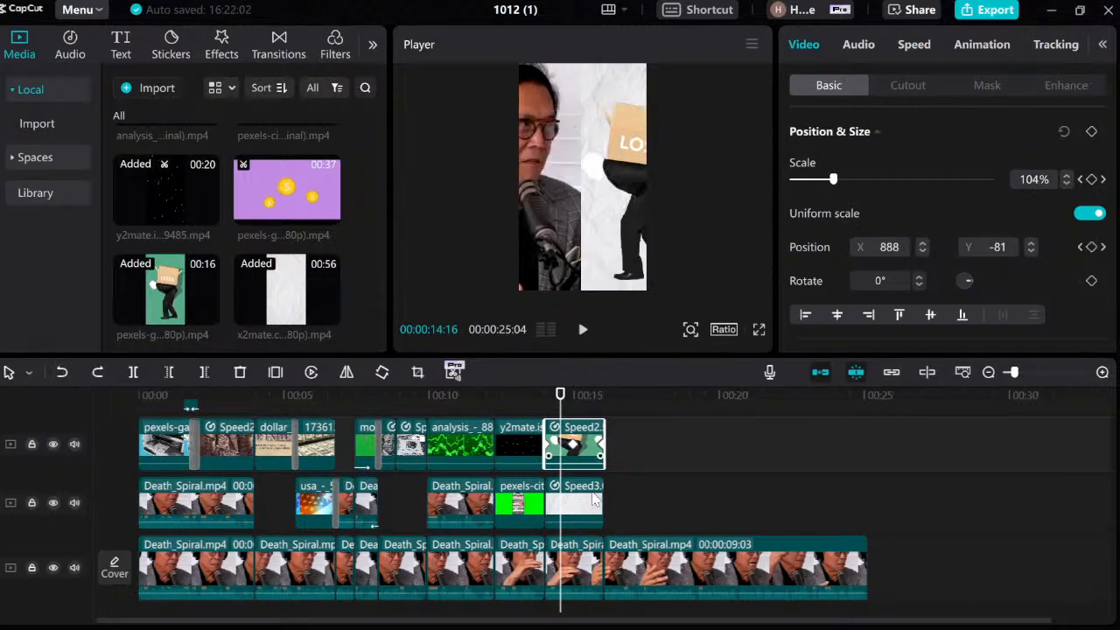
{"action": "left_click", "coordinate": [587, 560]}
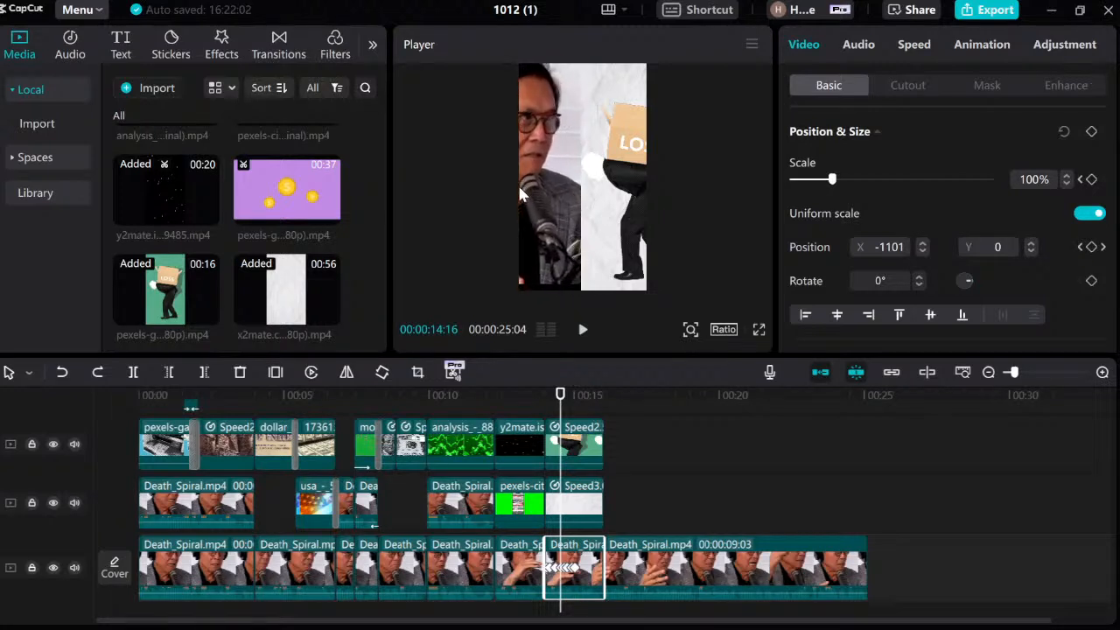
Step: Nudge the Death_Spiral.mp4 segment to meet the paper background's edge at 00:00:14:16
{"action": "key", "text": "ctrl+shift+z"}
{"action": "key", "text": "Right"}
{"action": "key", "text": "Right"}
{"action": "key", "text": "Left"}
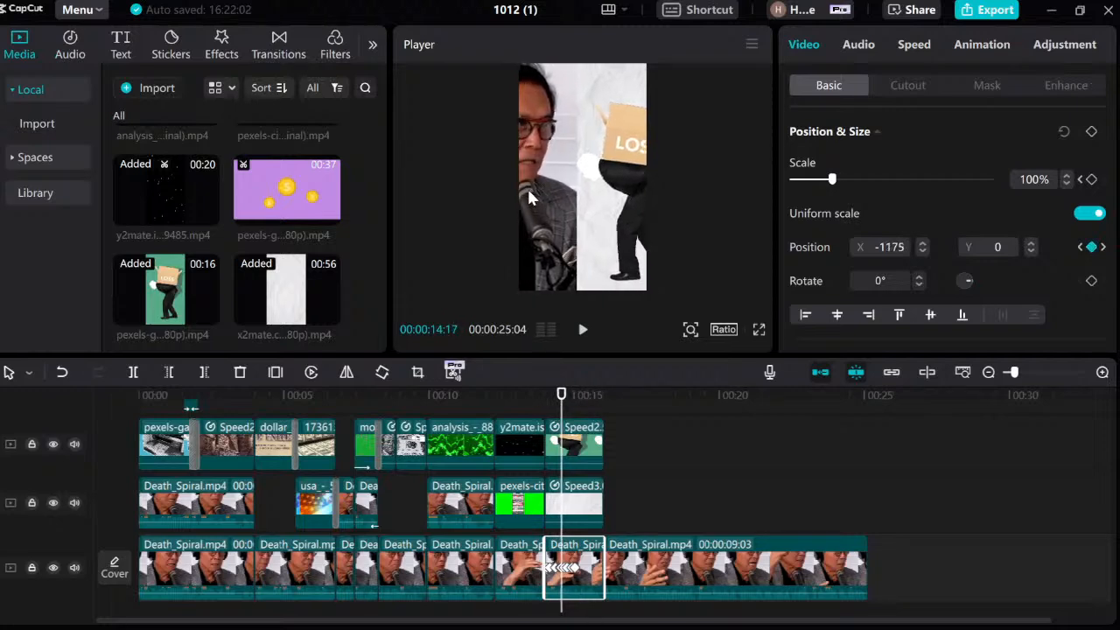
Step: Nudge the Death_Spiral.mp4 segment slightly against the paper background's edge at 00:00:14:22
{"action": "key", "text": "Right"}
{"action": "key", "text": "Right"}
{"action": "key", "text": "Right"}
{"action": "key", "text": "Right"}
{"action": "key", "text": "Right"}
{"action": "key", "text": "Right"}
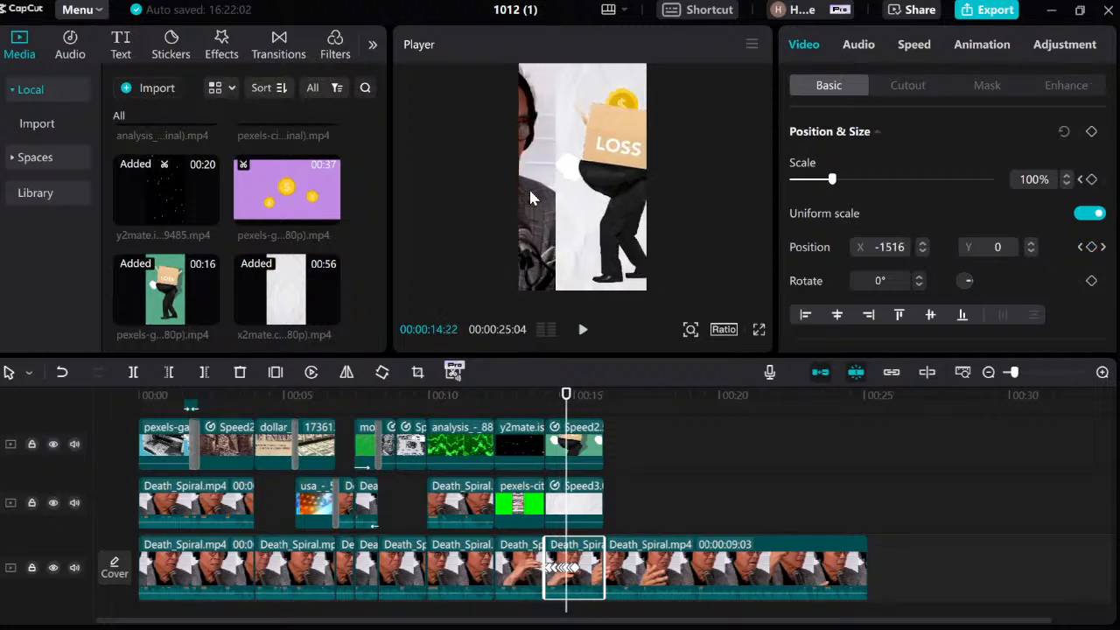
{"action": "left_click_drag", "start_coordinate": [519, 189], "coordinate": [520, 190]}
Step: Check the seam at 00:00:14:26 and 00:00:14:27, and nudge the Death_Spiral.mp4 segment slightly right at 00:00:14:29
{"action": "key", "text": "Right"}
{"action": "key", "text": "Right"}
{"action": "key", "text": "Right"}
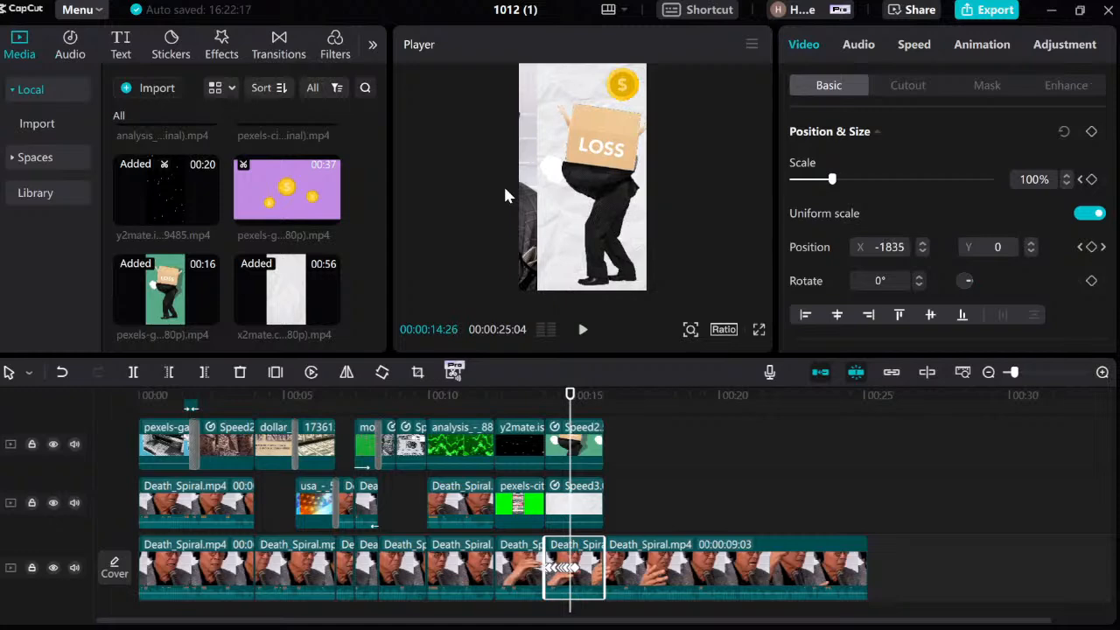
{"action": "key", "text": "Right"}
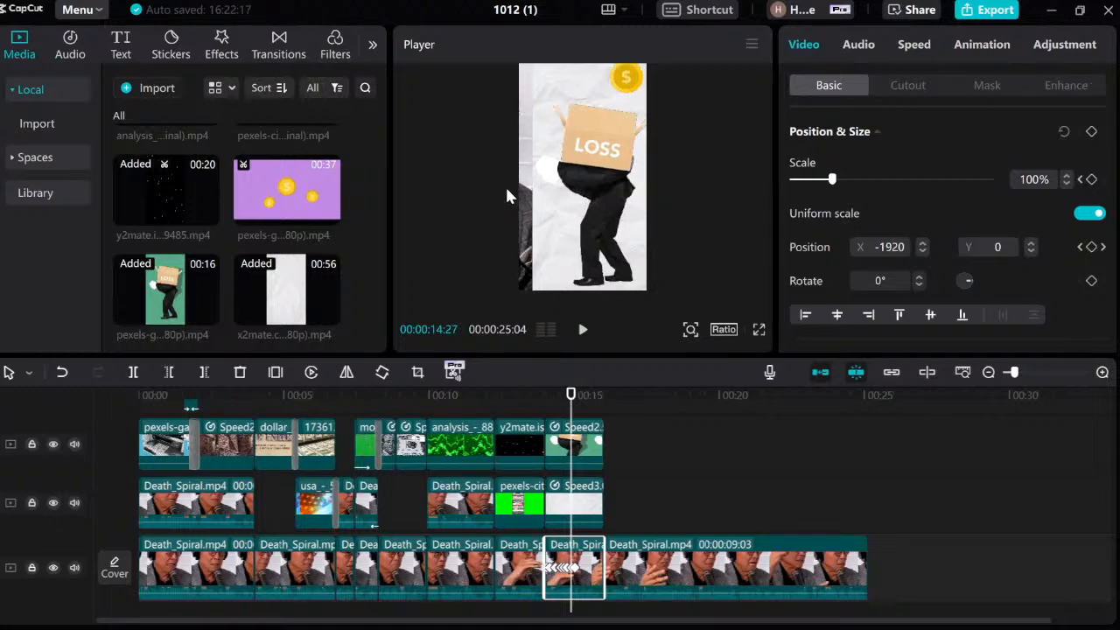
{"action": "key", "text": "Right"}
{"action": "key", "text": "Right"}
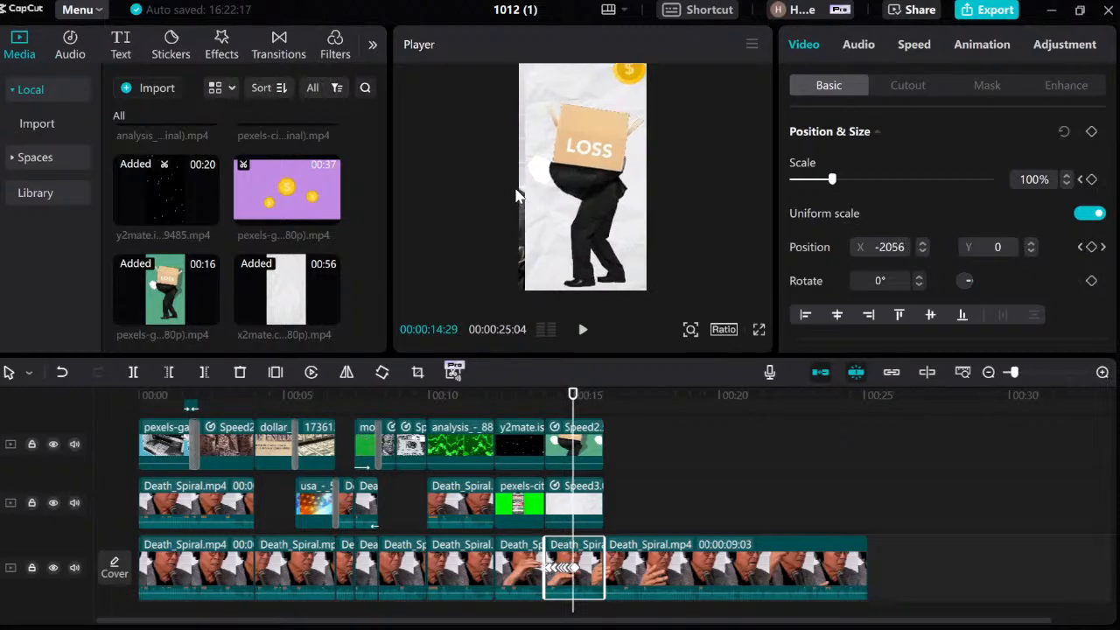
{"action": "left_click_drag", "start_coordinate": [504, 185], "coordinate": [507, 184]}
Step: Replay the slide from about 00:00:14:00 to review the adjusted Death_Spiral.mp4 motion
{"action": "left_click", "coordinate": [540, 400]}
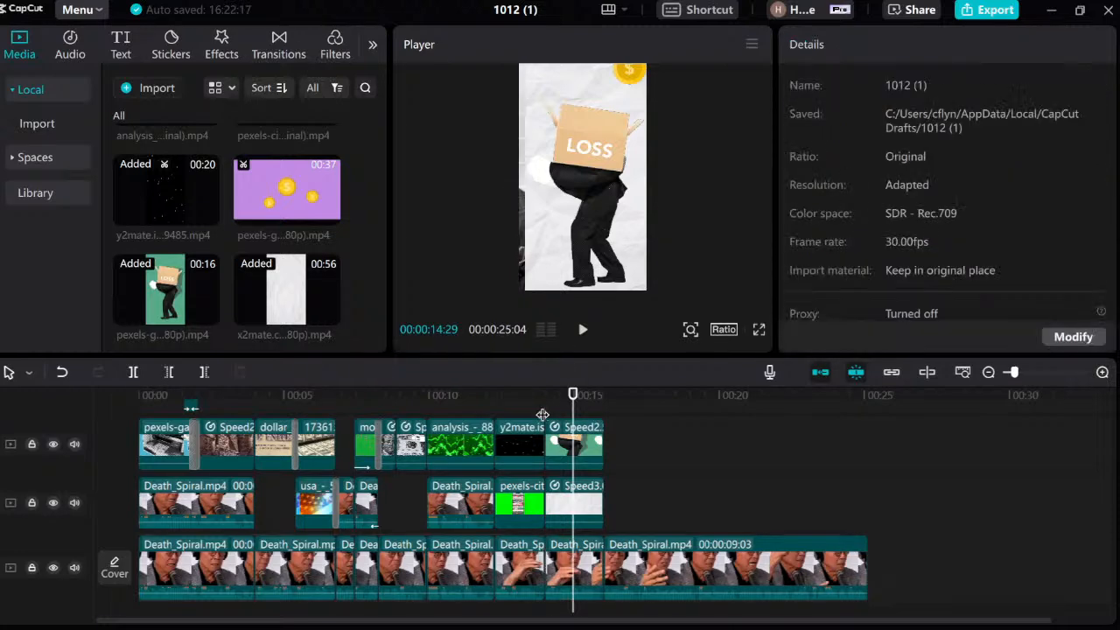
{"action": "key", "text": "space"}
{"action": "left_click", "coordinate": [545, 403]}
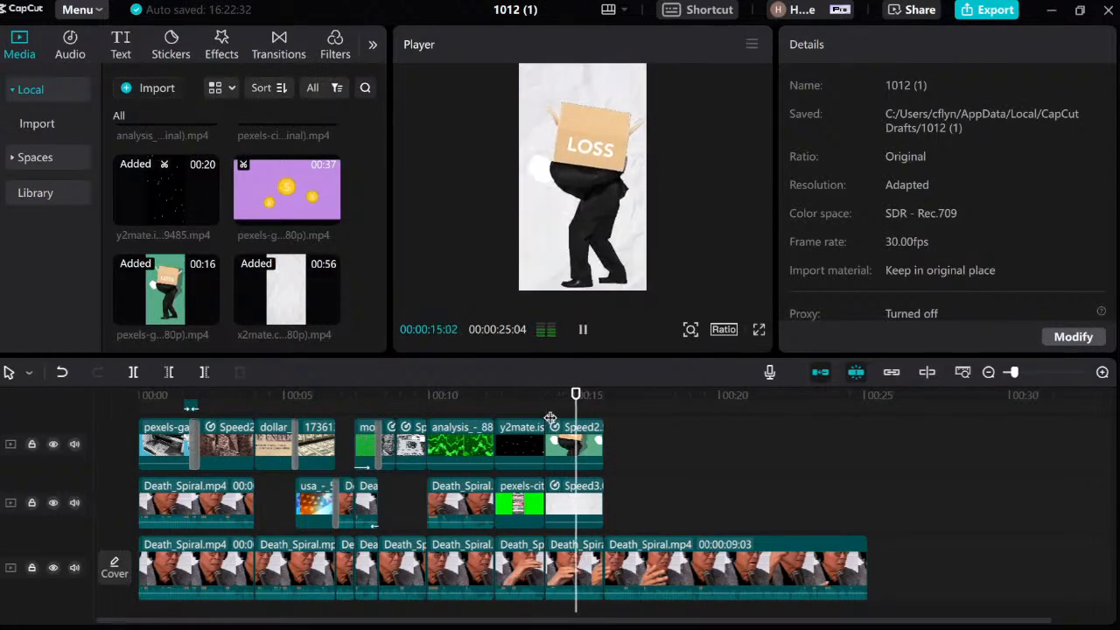
Step: Play the end of the LOSS-box man scene up to the return of the speaker footage at 00:00:16:01
{"action": "key", "text": "space"}
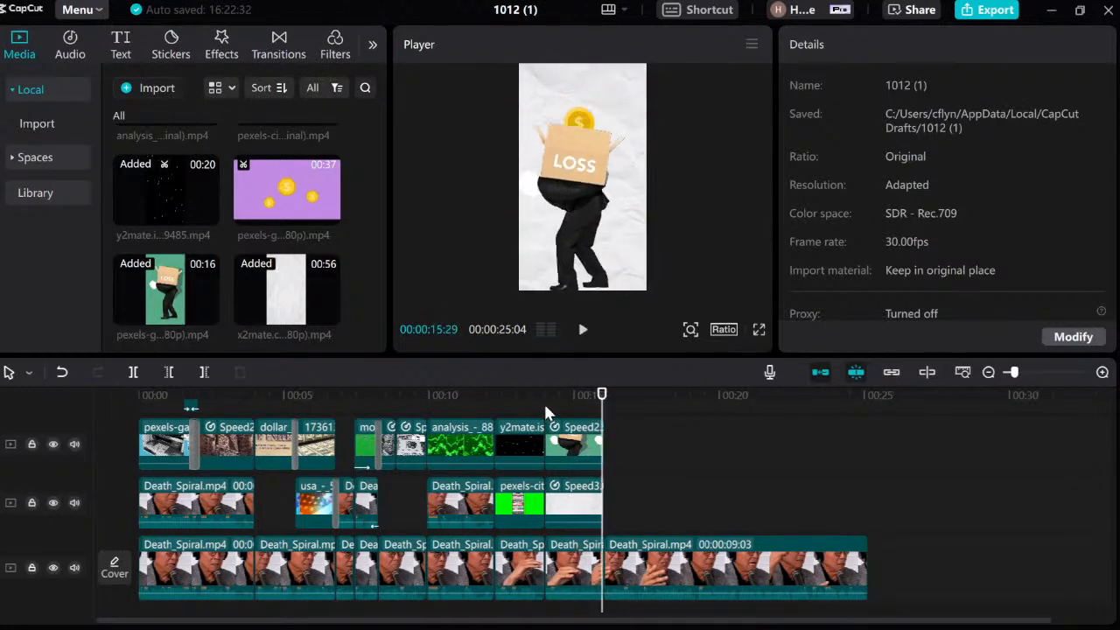
{"action": "left_click", "coordinate": [596, 411]}
{"action": "key", "text": "space"}
{"action": "key", "text": "space"}
{"action": "left_click", "coordinate": [604, 411]}
Step: Remove the scale and position keyframes from the LOSS-box man clip at 00:00:16:00
{"action": "left_click", "coordinate": [594, 510]}
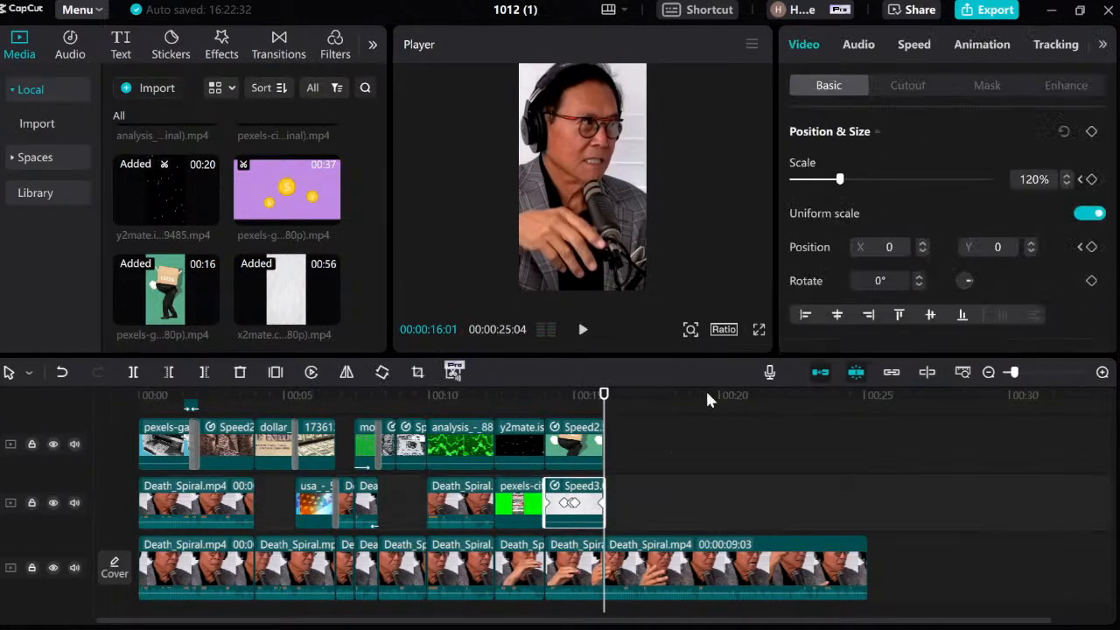
{"action": "left_click", "coordinate": [583, 436]}
{"action": "key", "text": "Left"}
{"action": "key", "text": "Left"}
{"action": "key", "text": "Right"}
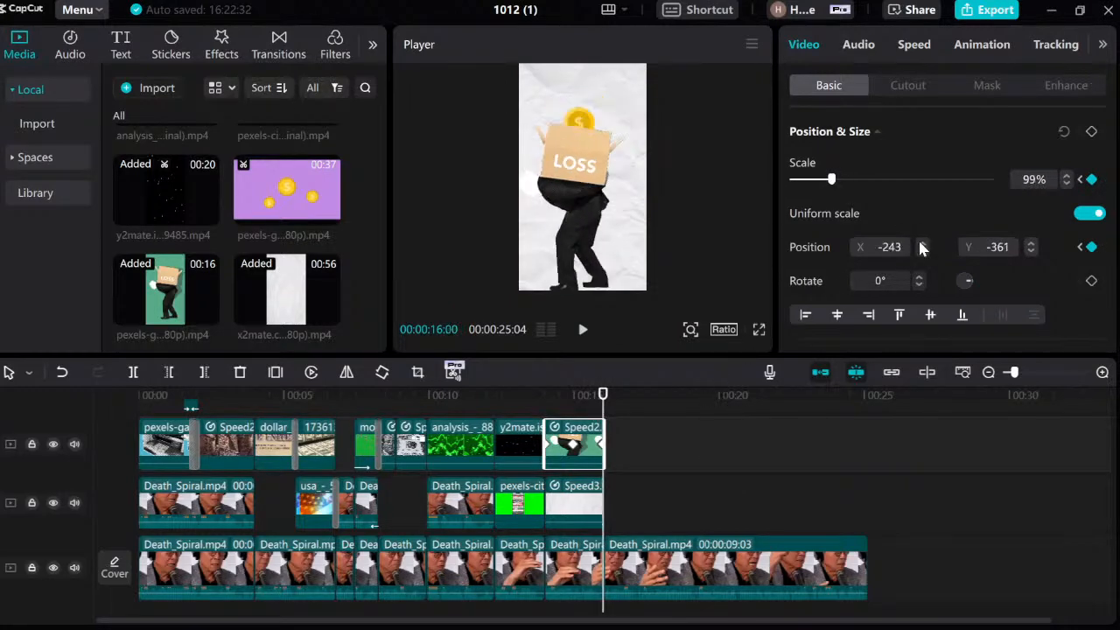
{"action": "left_click", "coordinate": [1091, 178]}
{"action": "left_click", "coordinate": [1091, 246]}
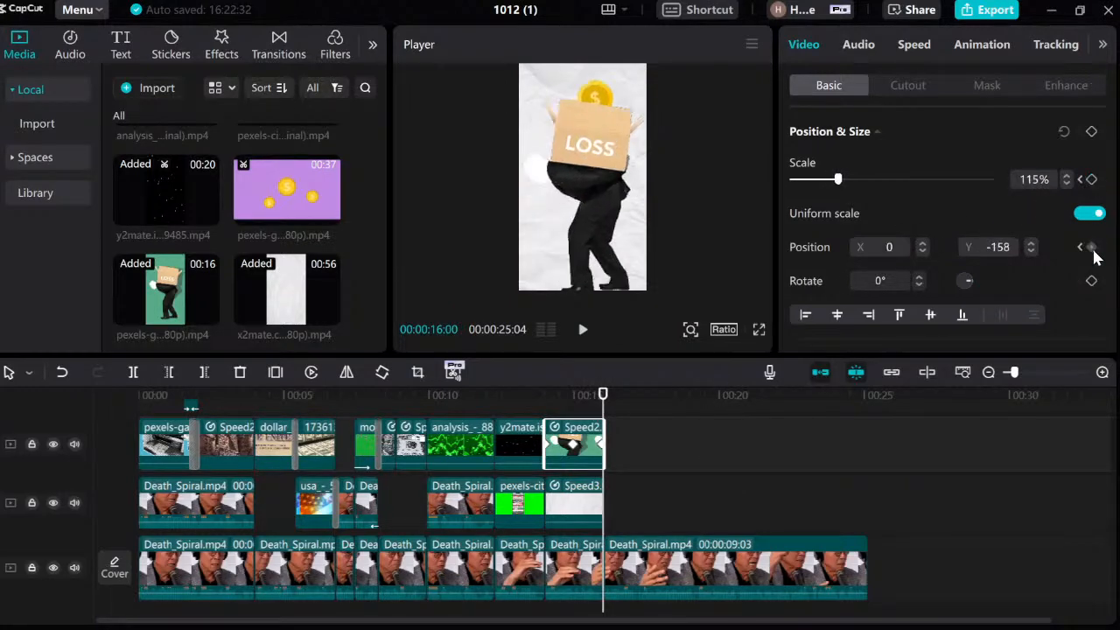
Step: Replay the LOSS-box man scene from 00:00:14:00, pausing during the second half to examine its motion
{"action": "left_click", "coordinate": [544, 400]}
{"action": "key", "text": "space"}
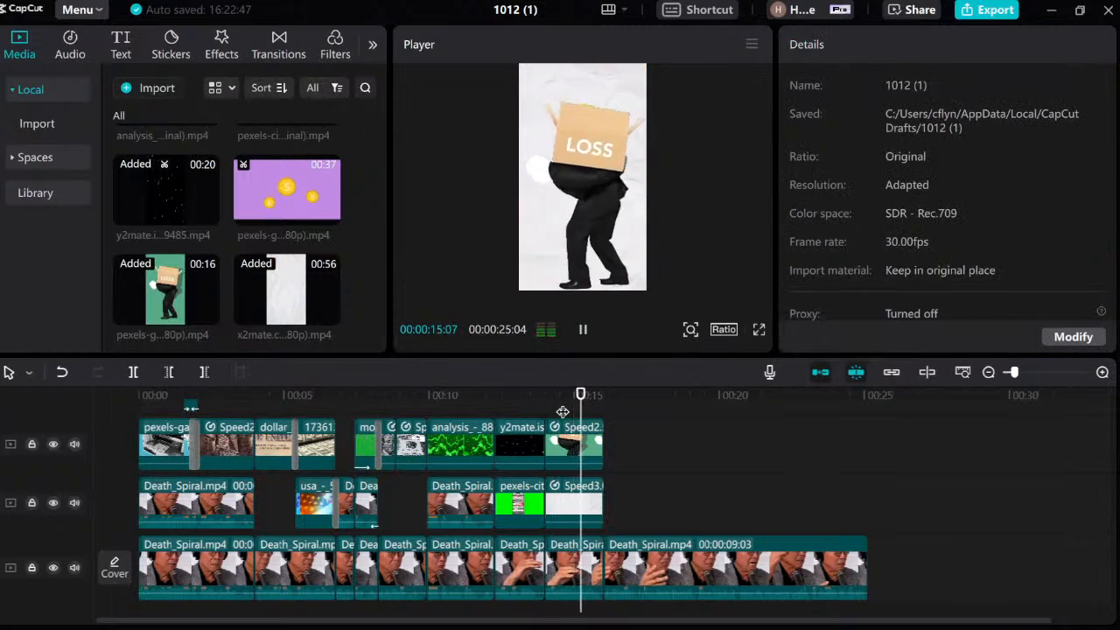
{"action": "left_click", "coordinate": [544, 402]}
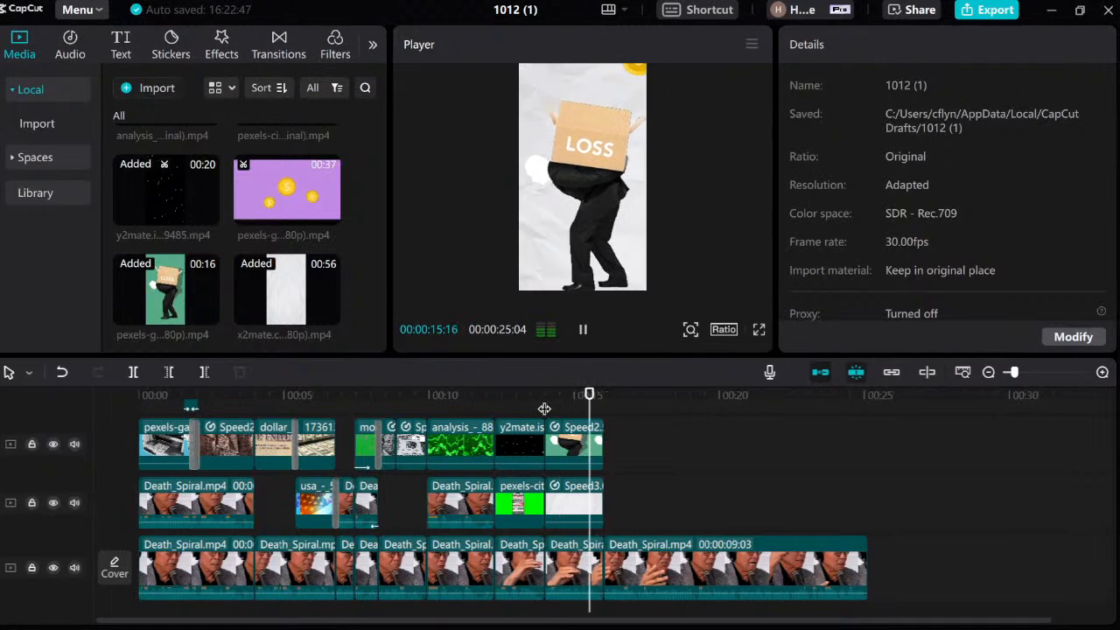
{"action": "left_click", "coordinate": [603, 414]}
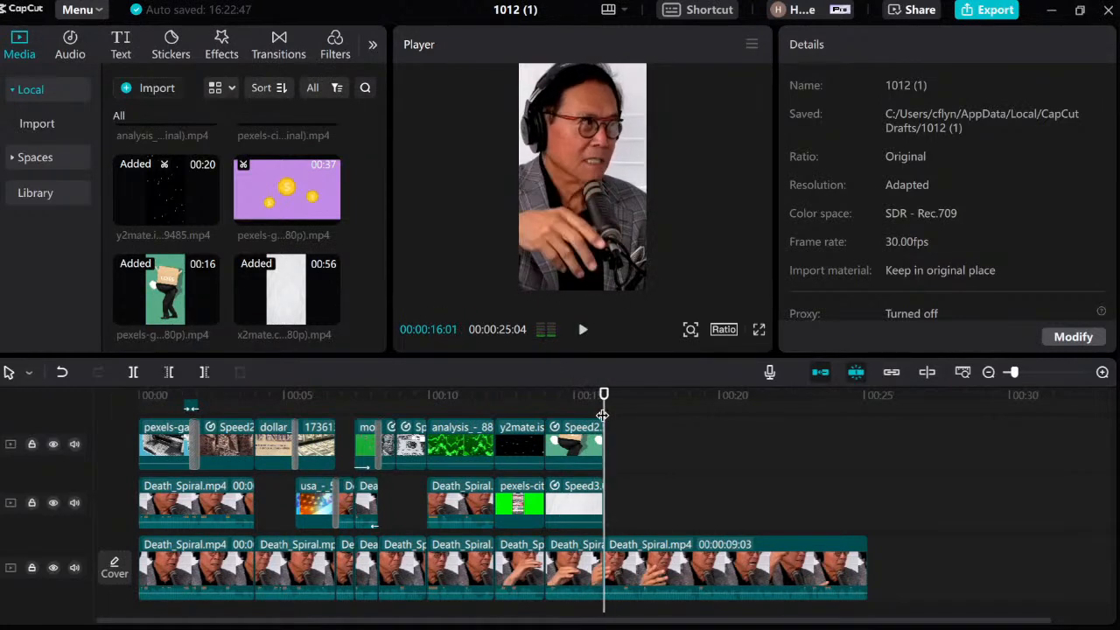
{"action": "left_click", "coordinate": [545, 403]}
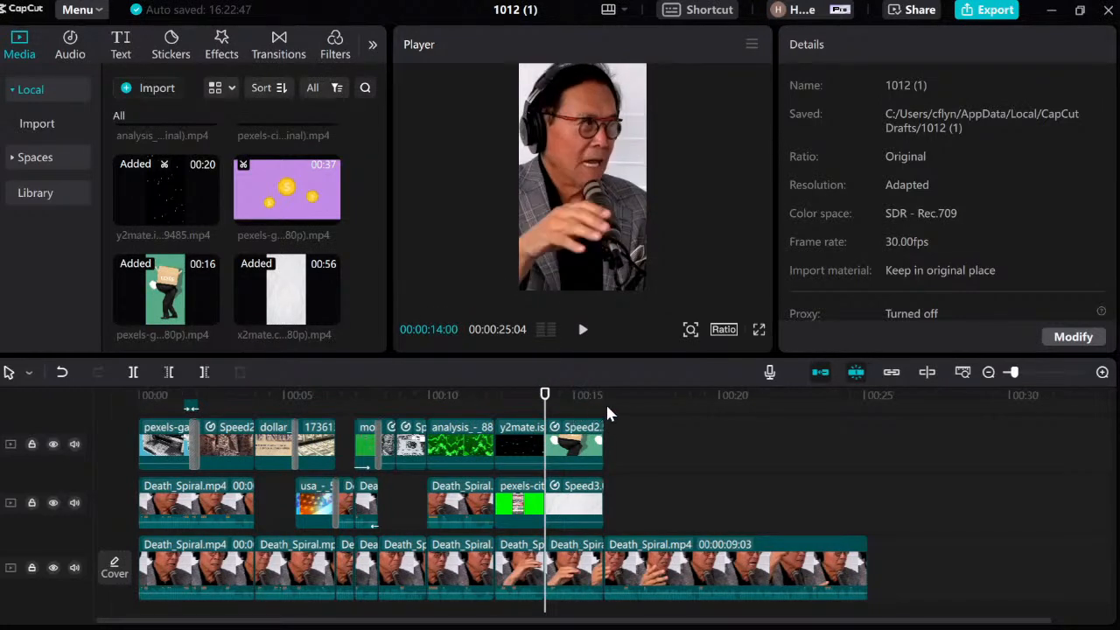
{"action": "scroll", "coordinate": [540, 411], "scroll_direction": "up", "scroll_amount": 1}
{"action": "key", "text": "space"}
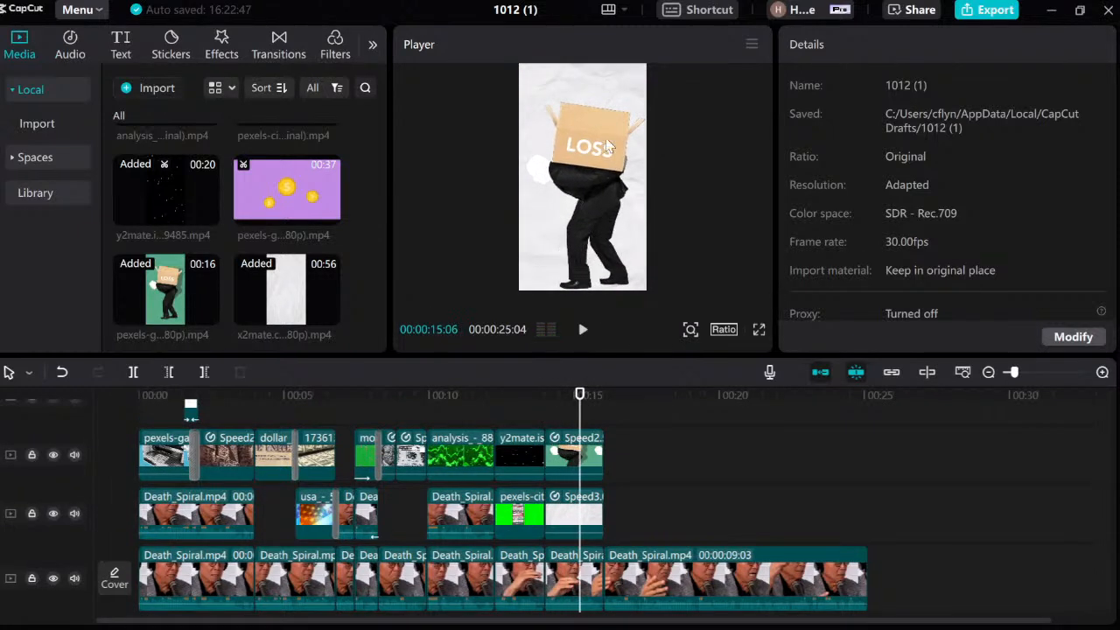
{"action": "key", "text": "space"}
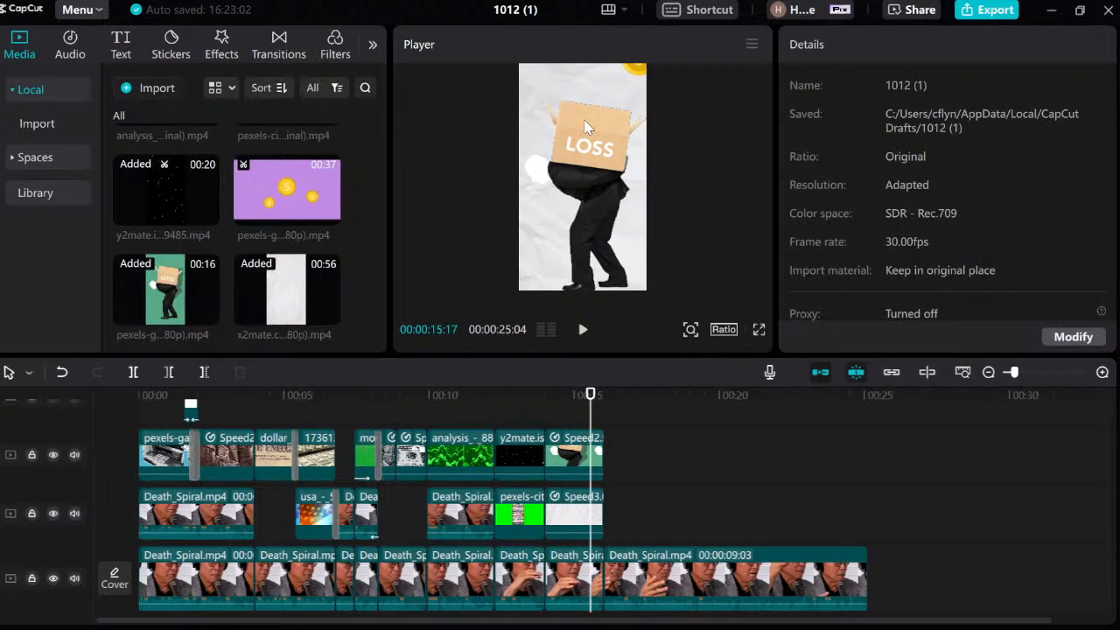
Step: Play the speaker footage from 00:00:16:01 to locate a cut point near 00:00:17:06
{"action": "left_click_drag", "start_coordinate": [435, 427], "coordinate": [604, 411]}
{"action": "key", "text": "space"}
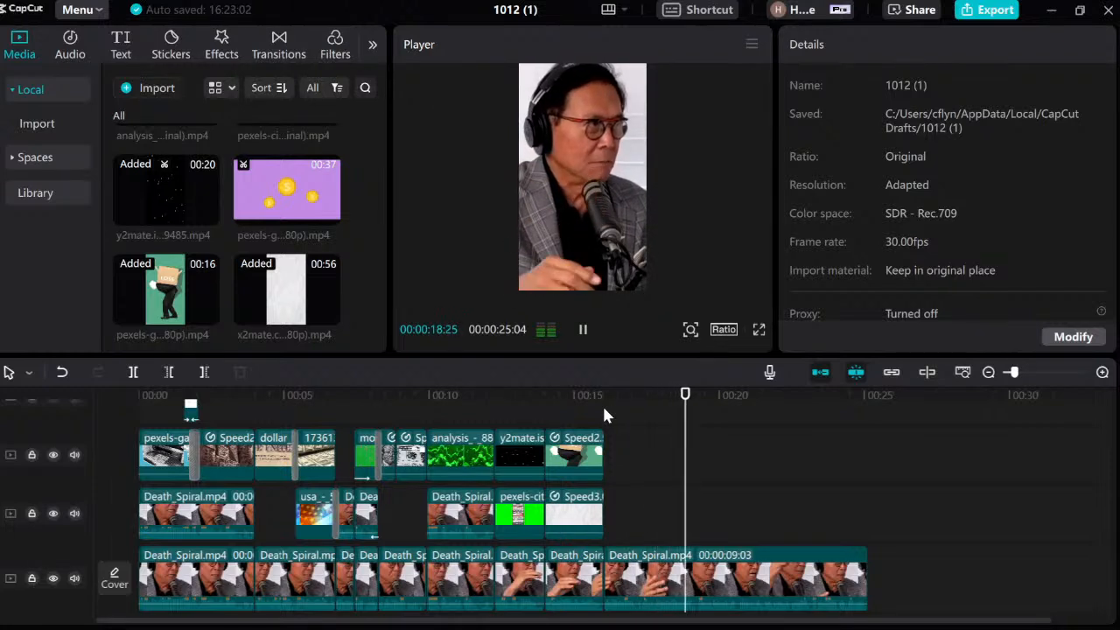
{"action": "left_click", "coordinate": [604, 416]}
{"action": "key", "text": "space"}
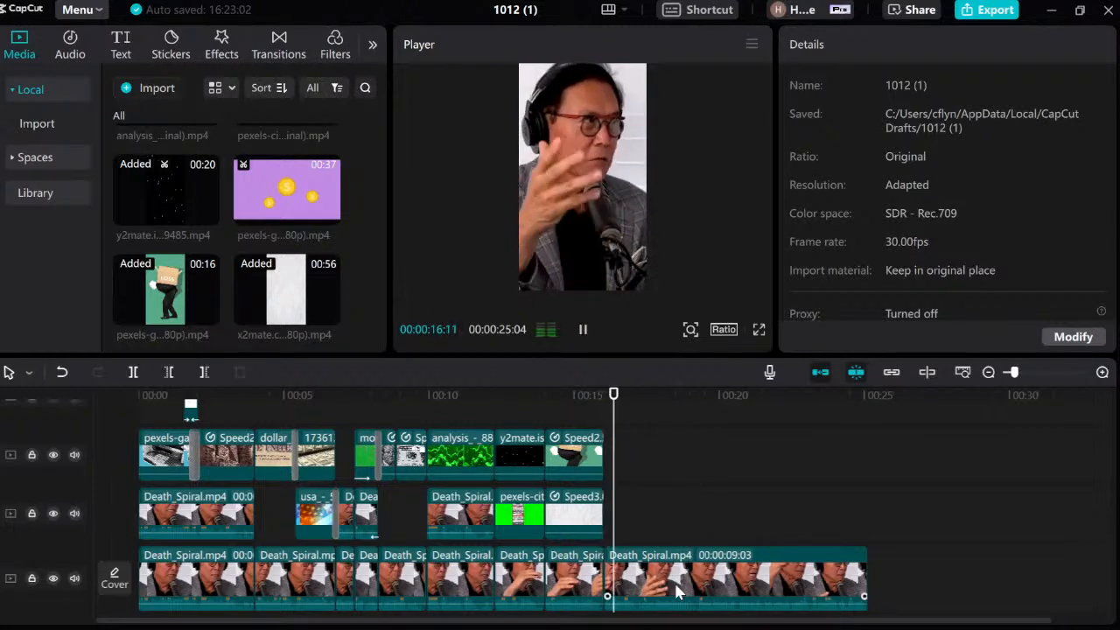
{"action": "left_click", "coordinate": [675, 578]}
{"action": "key", "text": "Left"}
{"action": "key", "text": "Left"}
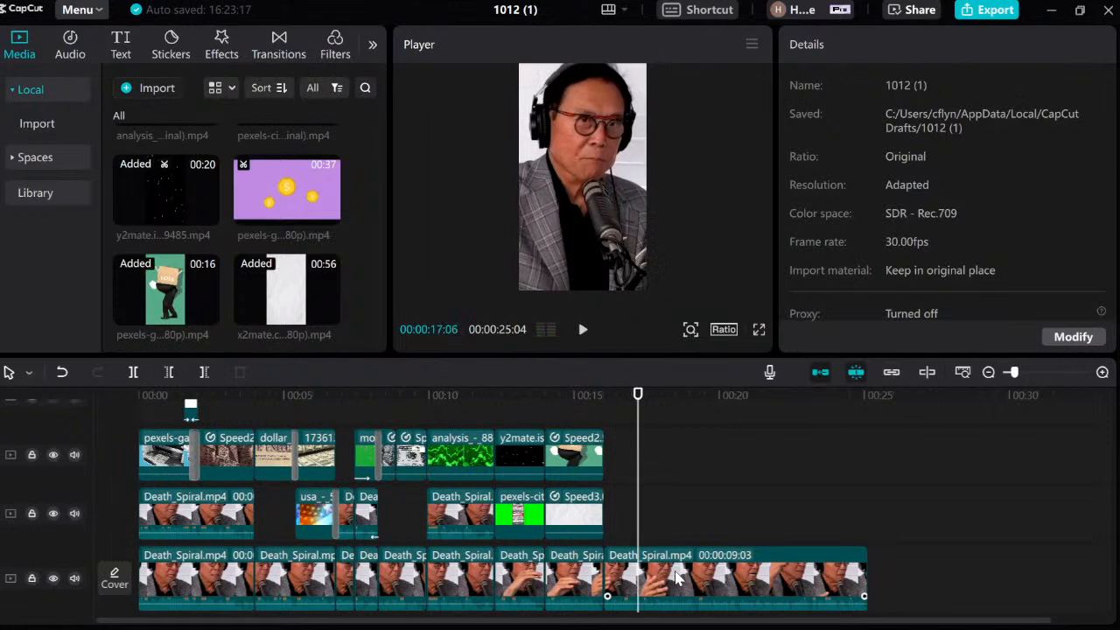
Step: Try splitting the last Death_Spiral.mp4 segment at 00:00:17:05, and undo the split
{"action": "left_click", "coordinate": [675, 572]}
{"action": "key", "text": "ctrl+b"}
{"action": "key", "text": "space"}
{"action": "key", "text": "space"}
{"action": "left_click", "coordinate": [643, 538]}
{"action": "left_click_drag", "start_coordinate": [644, 538], "coordinate": [639, 538]}
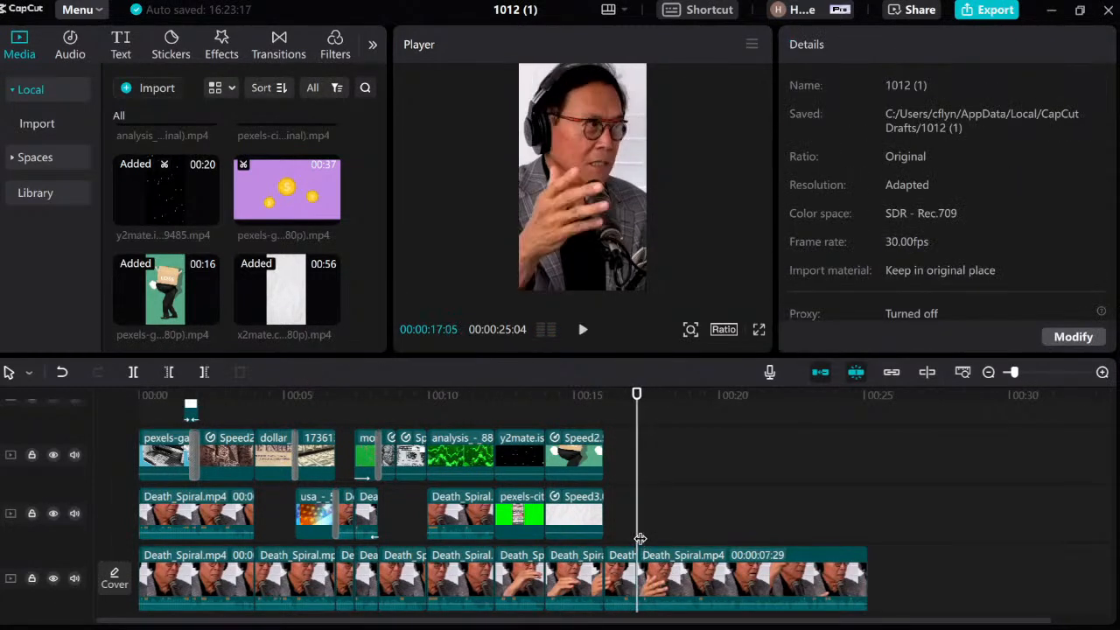
{"action": "key", "text": "Right"}
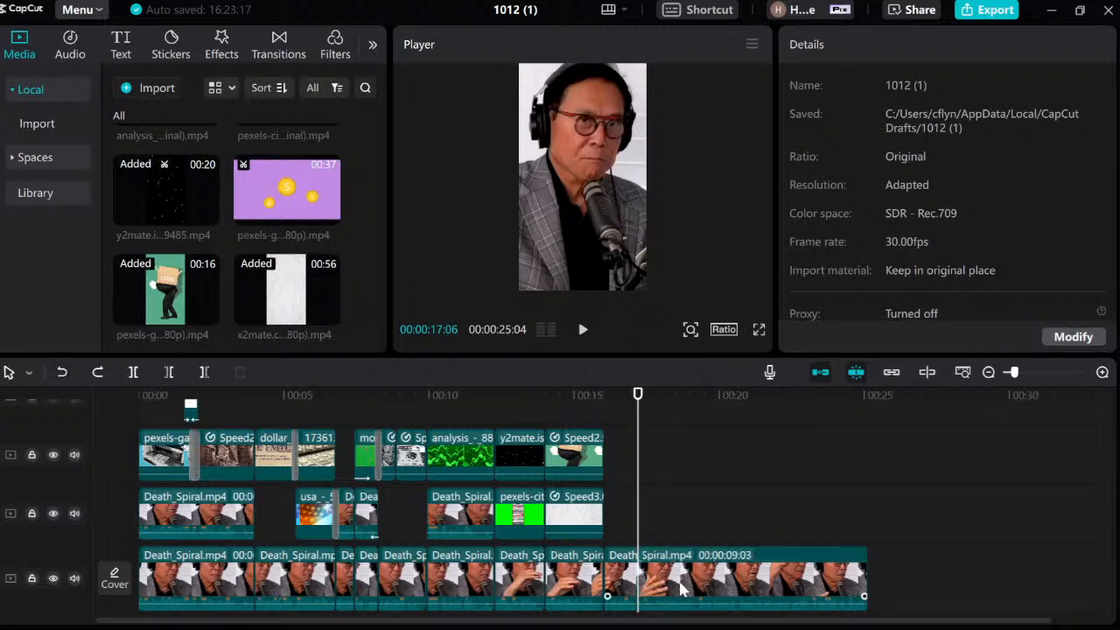
Step: Split the last Death_Spiral.mp4 segment at 00:00:17:06 and play across the cut
{"action": "left_click", "coordinate": [681, 590]}
{"action": "key", "text": "space"}
{"action": "key", "text": "space"}
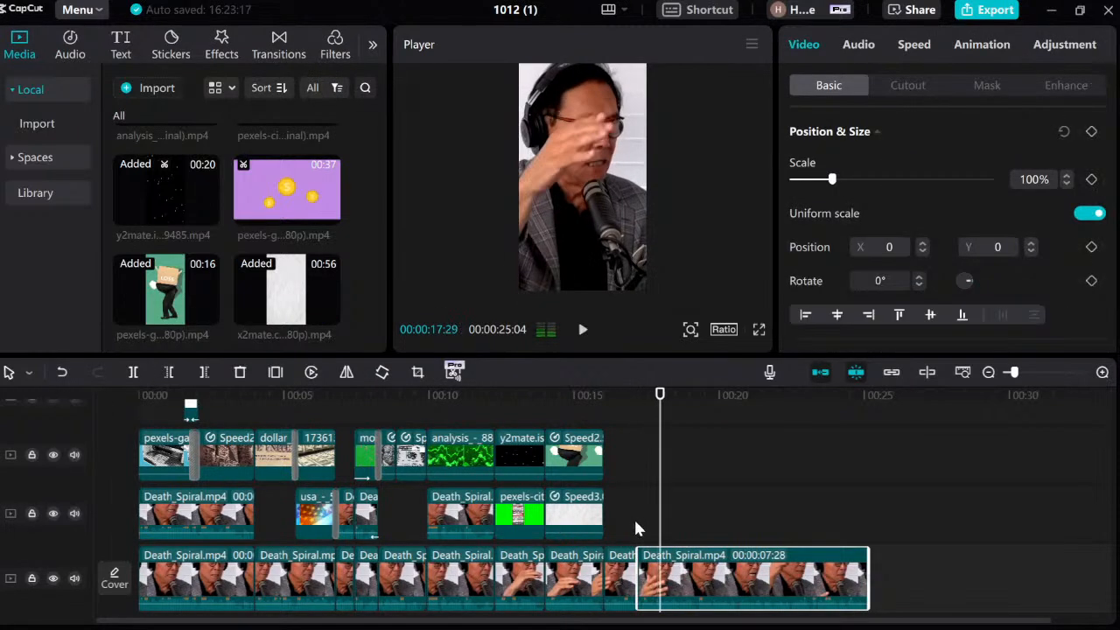
{"action": "left_click", "coordinate": [633, 517]}
{"action": "left_click", "coordinate": [608, 532]}
{"action": "key", "text": "space"}
{"action": "key", "text": "space"}
Step: Add scale and position keyframes at 00:00:16:01 to the short Death_Spiral.mp4 segment following the LOSS-box man scene
{"action": "left_click", "coordinate": [603, 520]}
{"action": "left_click", "coordinate": [617, 561]}
{"action": "left_click", "coordinate": [1090, 178]}
{"action": "left_click", "coordinate": [1090, 246]}
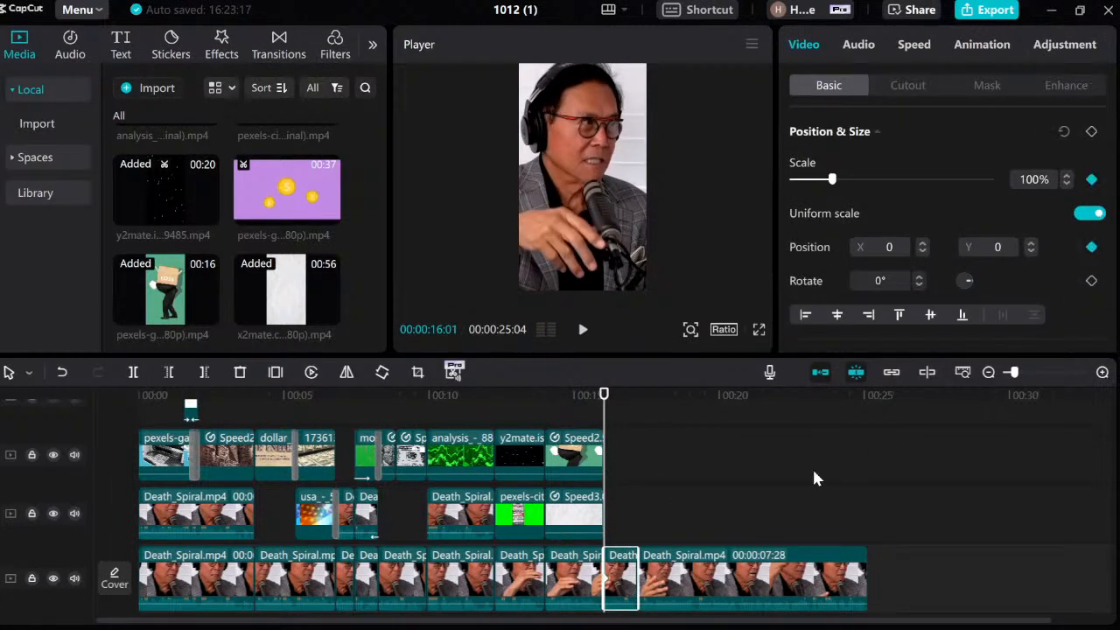
Step: Set the short Death_Spiral.mp4 segment's scale to 110% at its last frame, 00:00:17:05
{"action": "left_click", "coordinate": [636, 516]}
{"action": "left_click", "coordinate": [630, 570]}
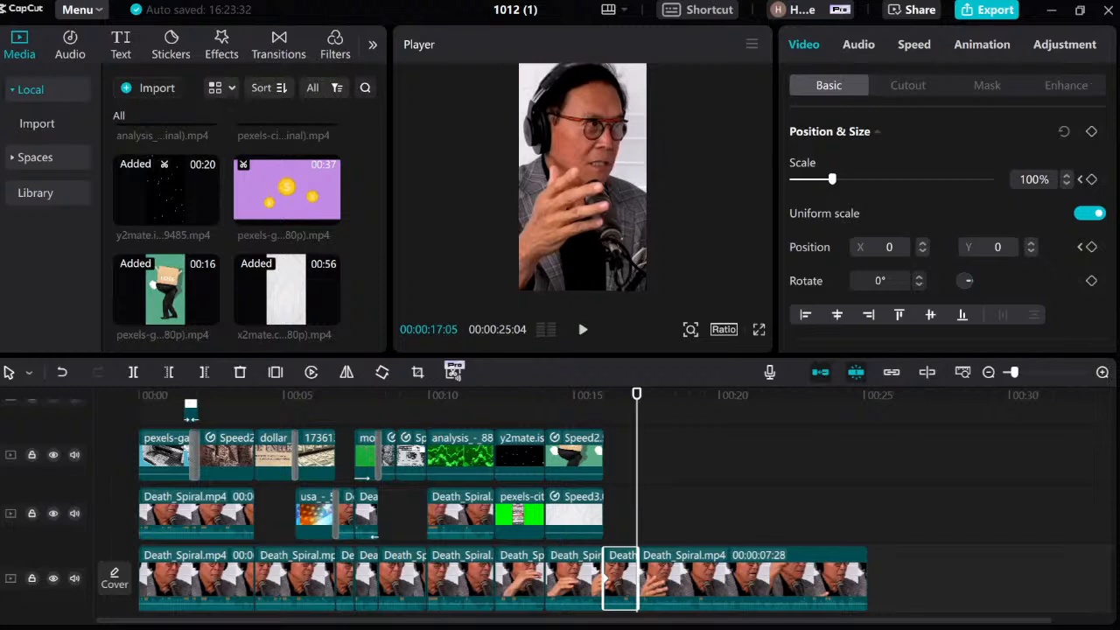
{"action": "scroll", "coordinate": [510, 296], "scroll_direction": "up", "scroll_amount": 4}
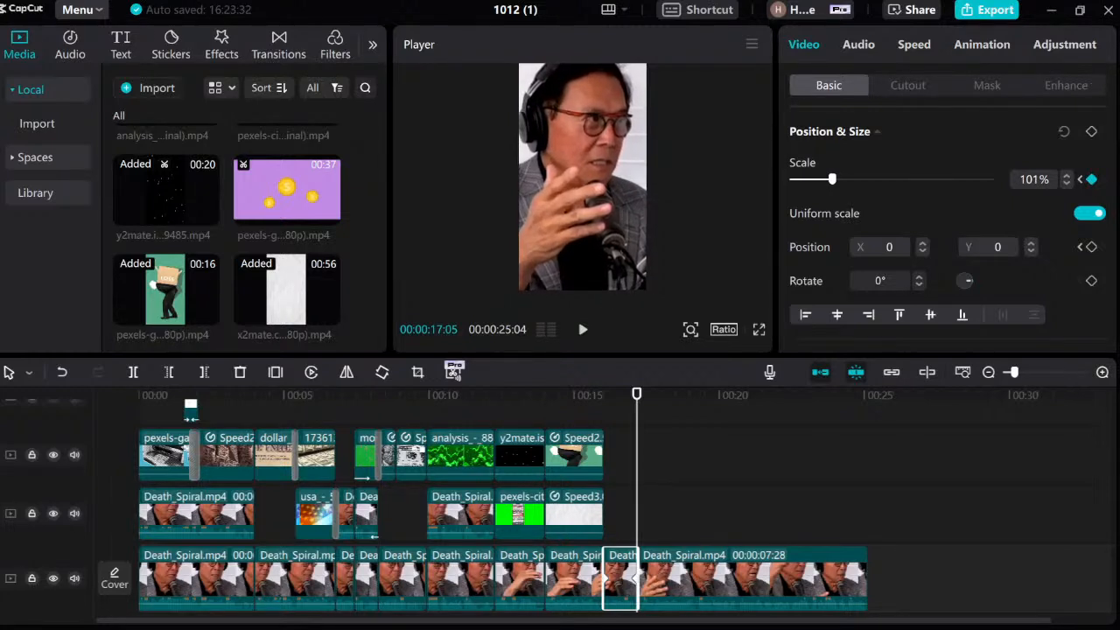
{"action": "scroll", "coordinate": [506, 301], "scroll_direction": "up", "scroll_amount": 3}
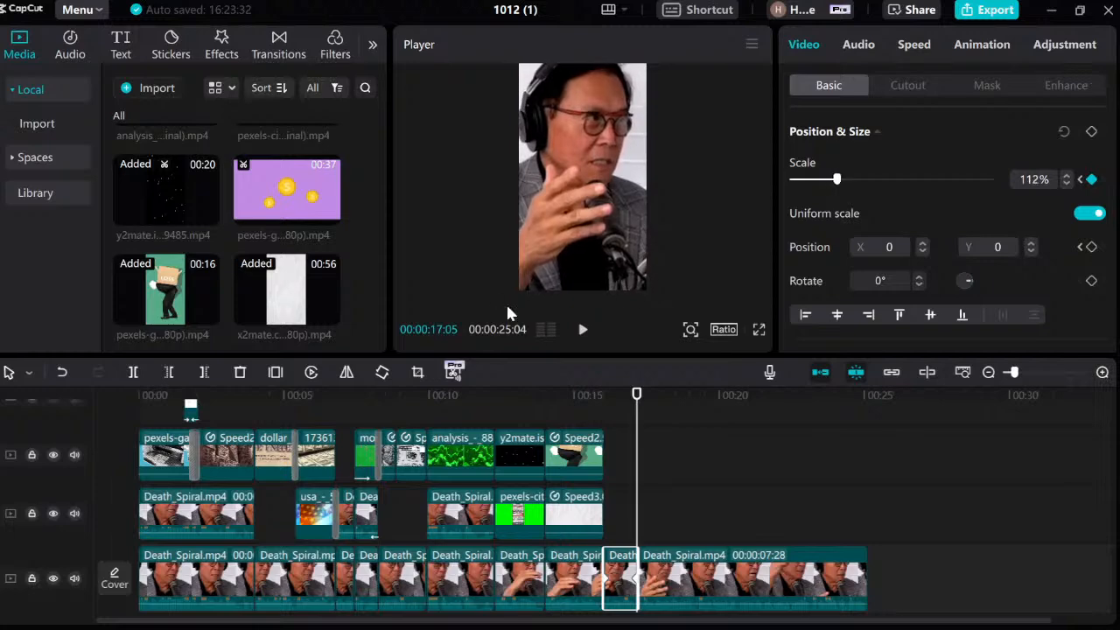
{"action": "left_click", "coordinate": [1066, 183]}
{"action": "left_click", "coordinate": [1066, 183]}
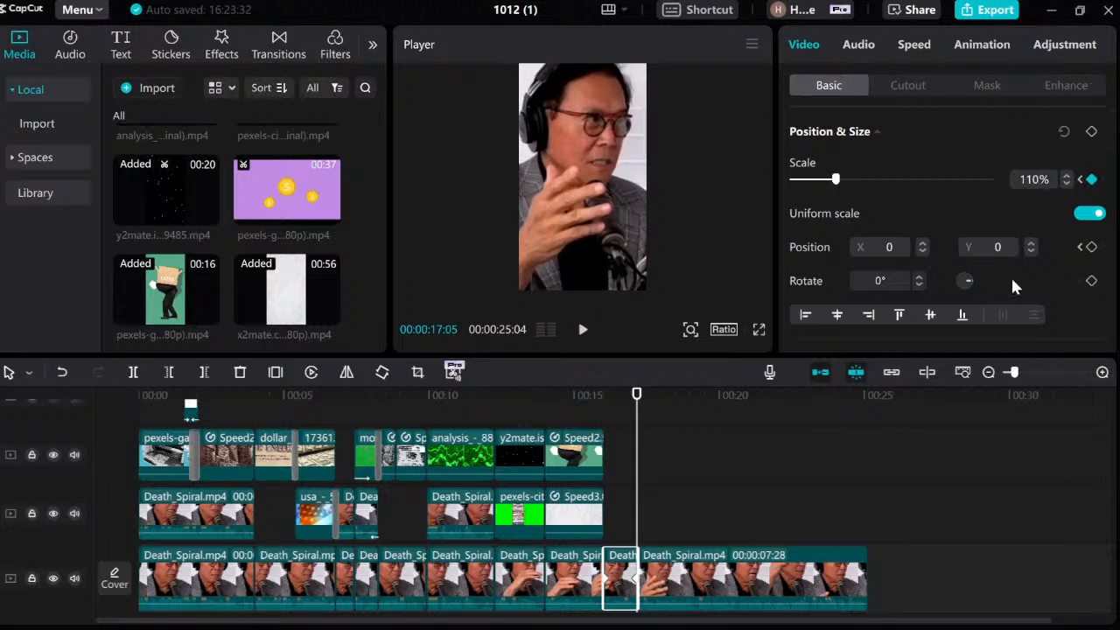
Step: Replay the zoom on the short Death_Spiral.mp4 segment from 00:00:16:01 through the cut at 00:00:17:06
{"action": "left_click", "coordinate": [605, 423]}
{"action": "key", "text": "space"}
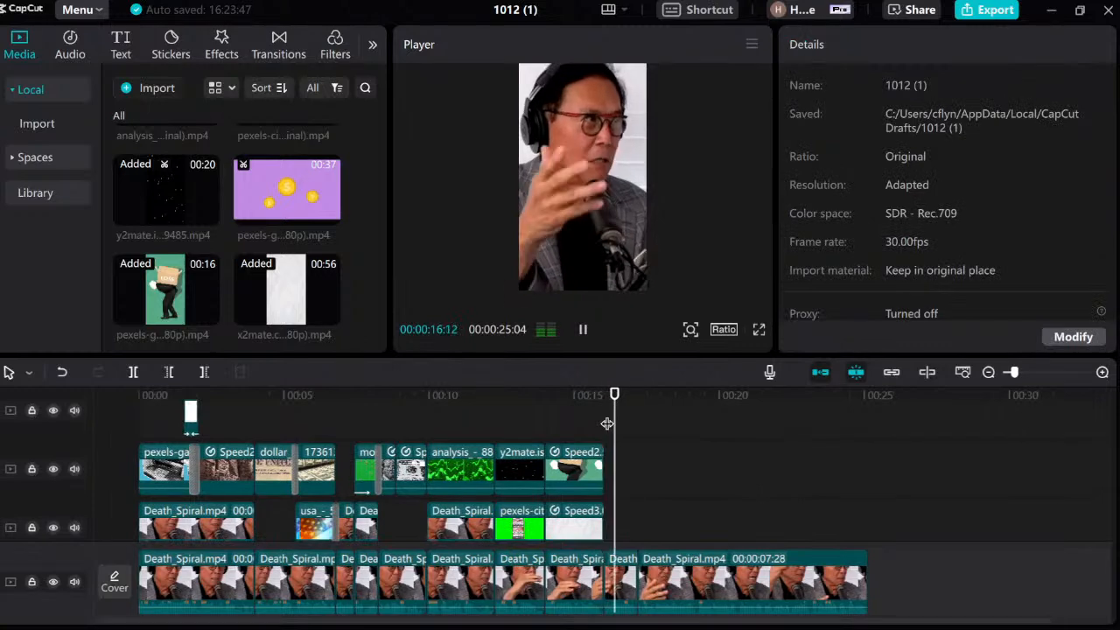
{"action": "key", "text": "space"}
{"action": "left_click", "coordinate": [605, 423]}
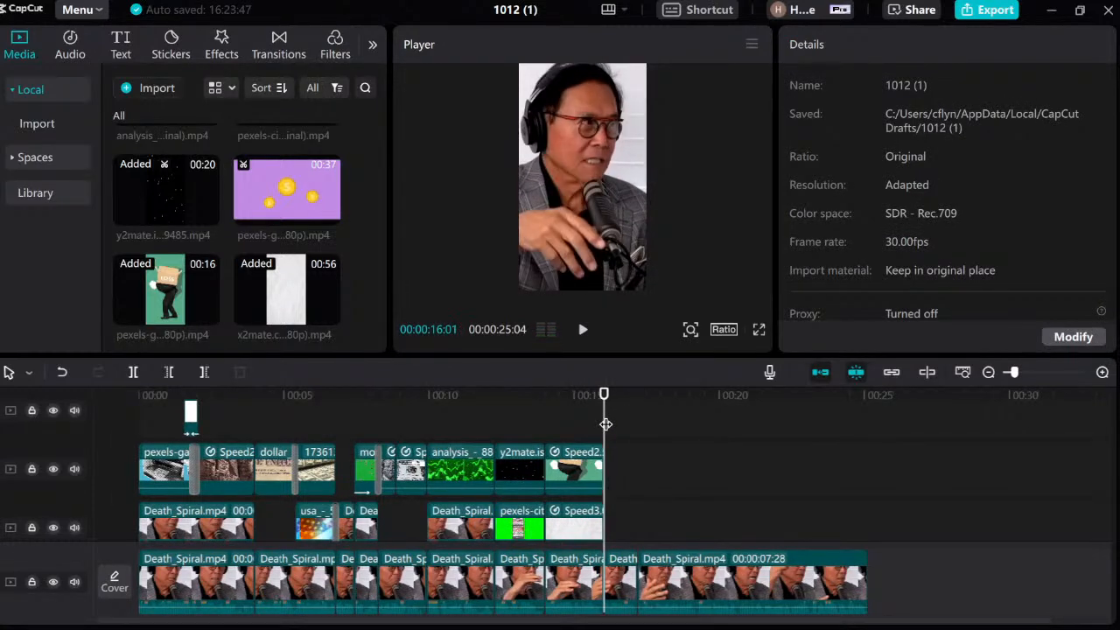
{"action": "scroll", "coordinate": [595, 444], "scroll_direction": "down", "scroll_amount": 2}
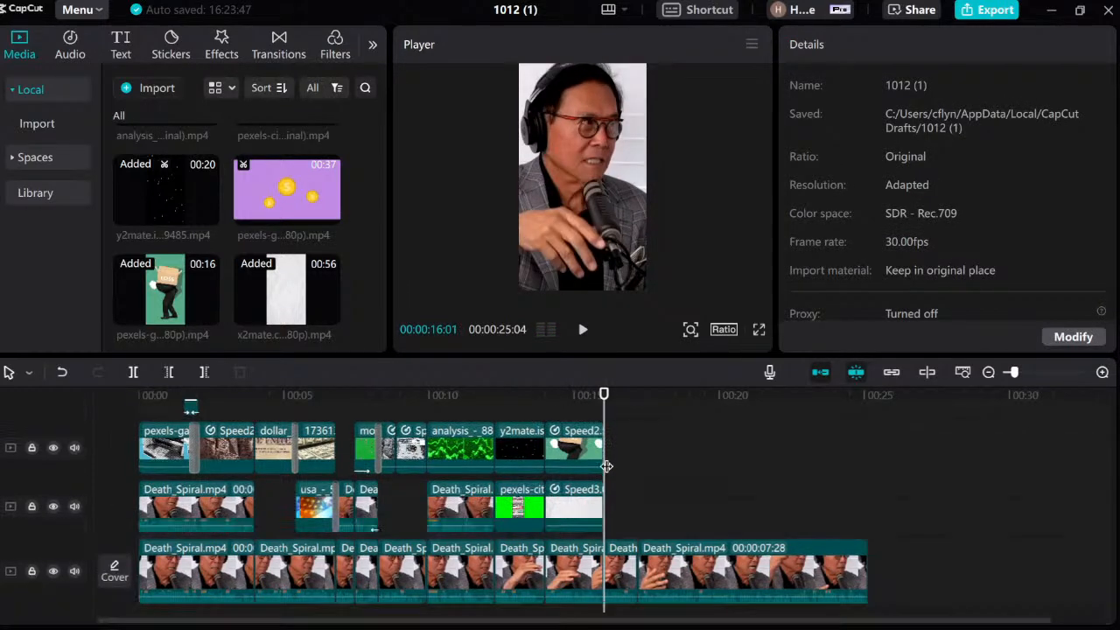
{"action": "key", "text": "space"}
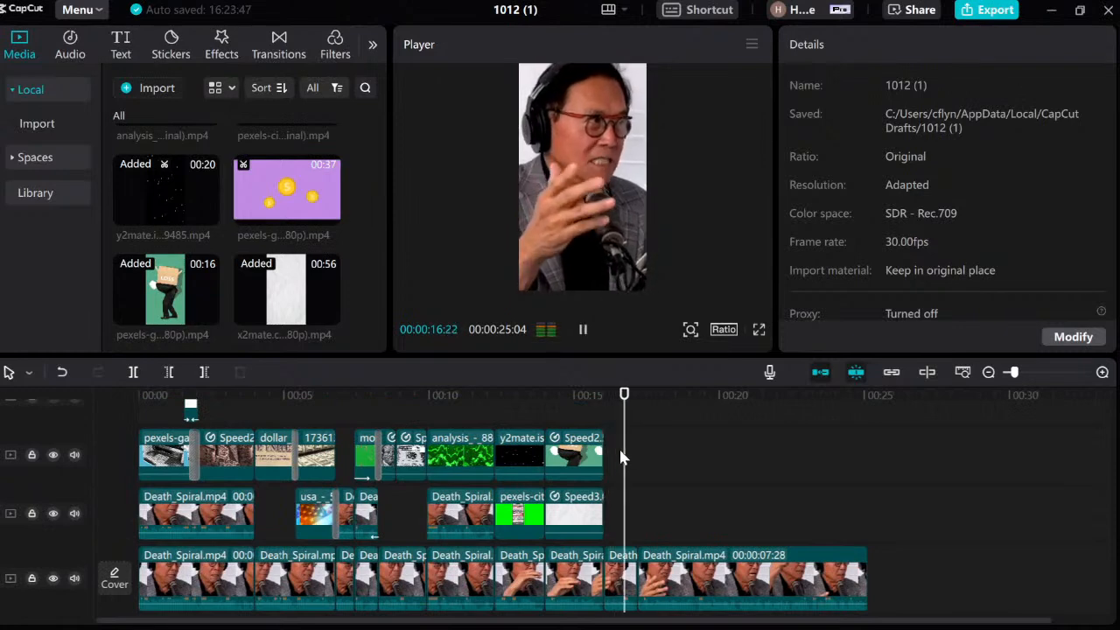
{"action": "key", "text": "space"}
{"action": "left_click", "coordinate": [604, 420]}
{"action": "key", "text": "space"}
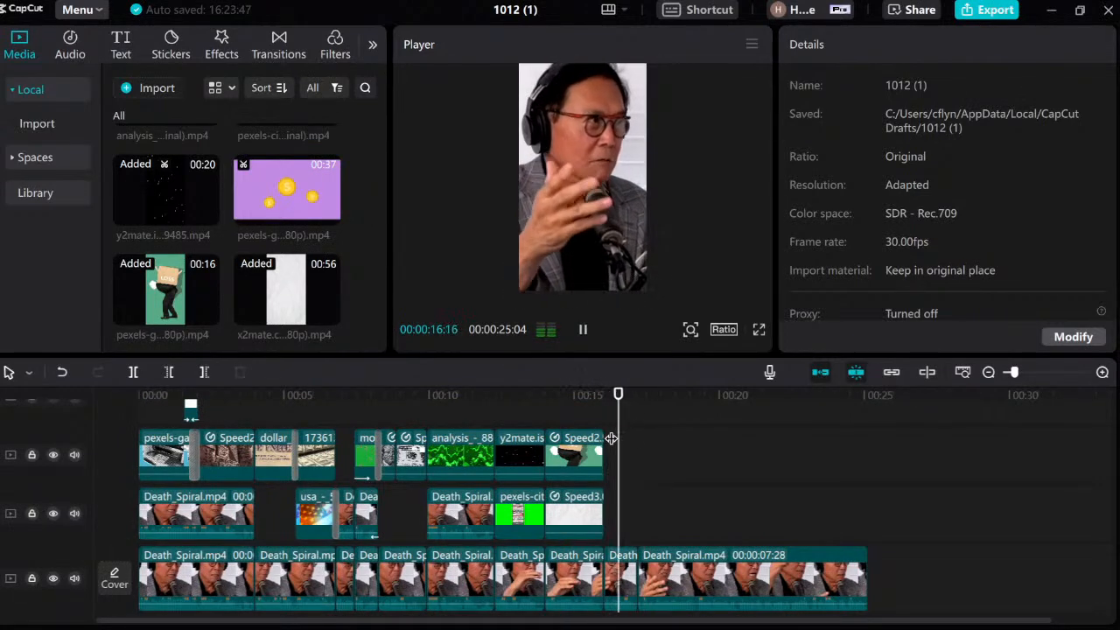
{"action": "key", "text": "space"}
{"action": "left_click", "coordinate": [605, 419]}
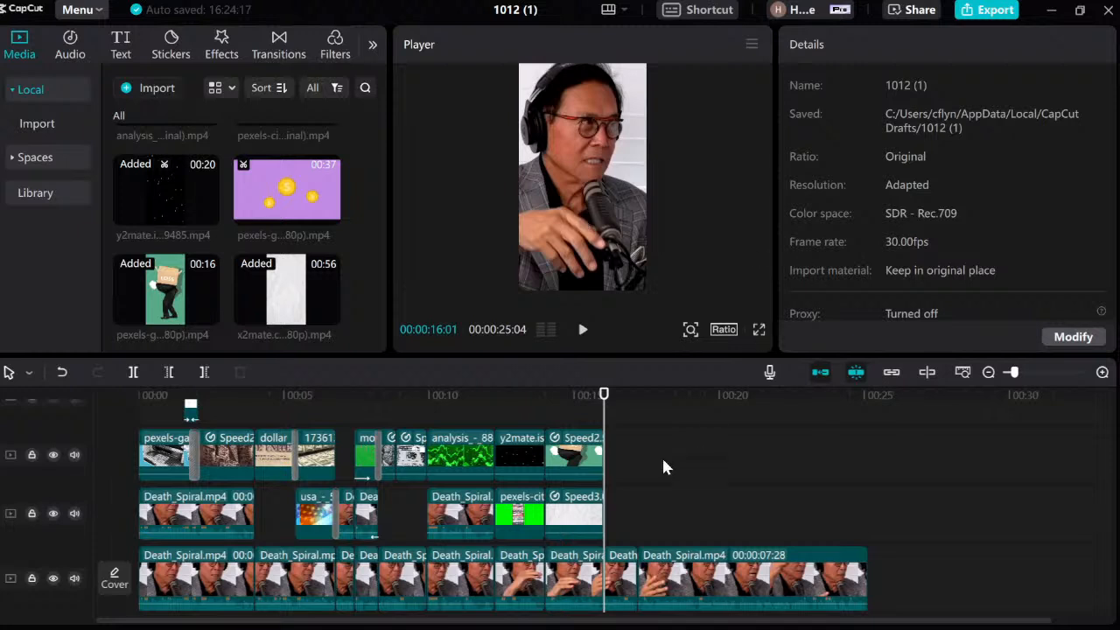
{"action": "key", "text": "space"}
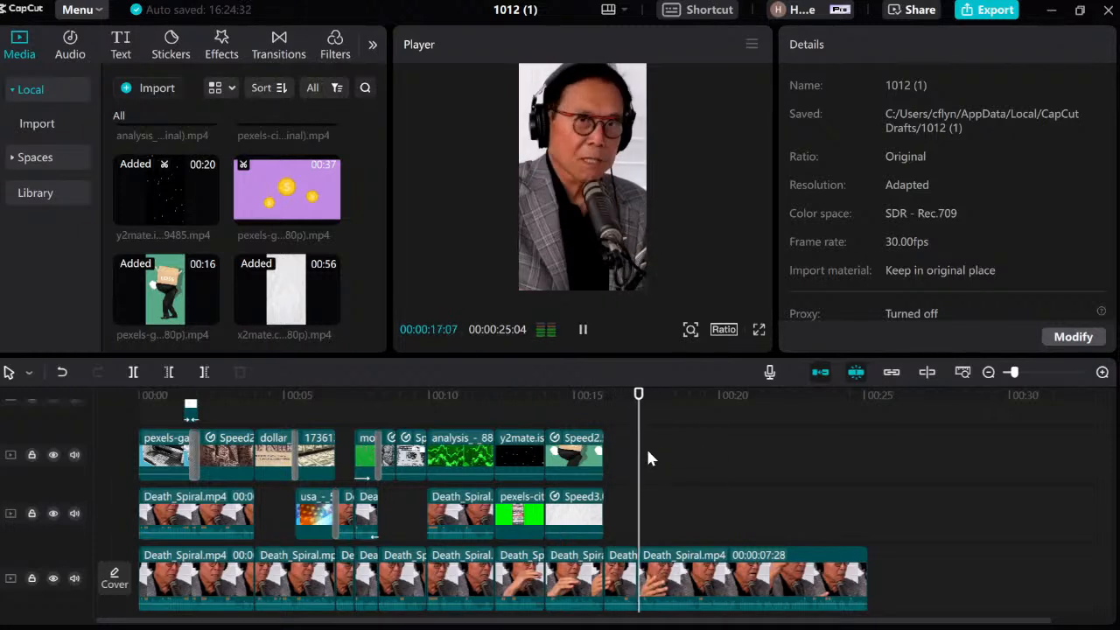
{"action": "key", "text": "space"}
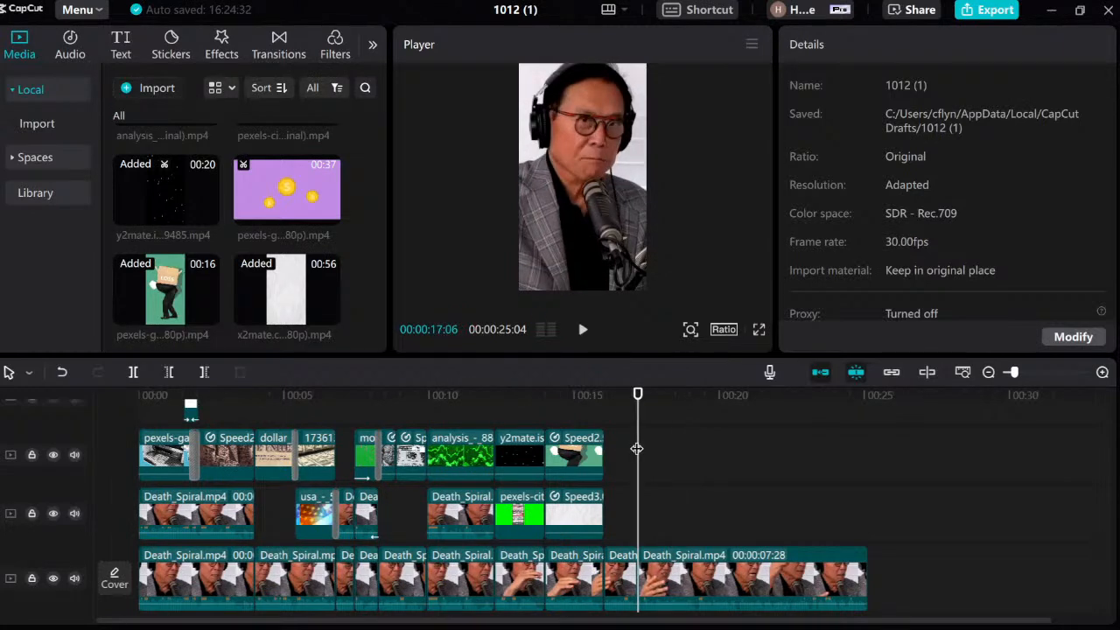
Step: Play the speaker footage from 00:00:17:06 to locate the next cut point near 00:00:20:19
{"action": "left_click", "coordinate": [460, 429]}
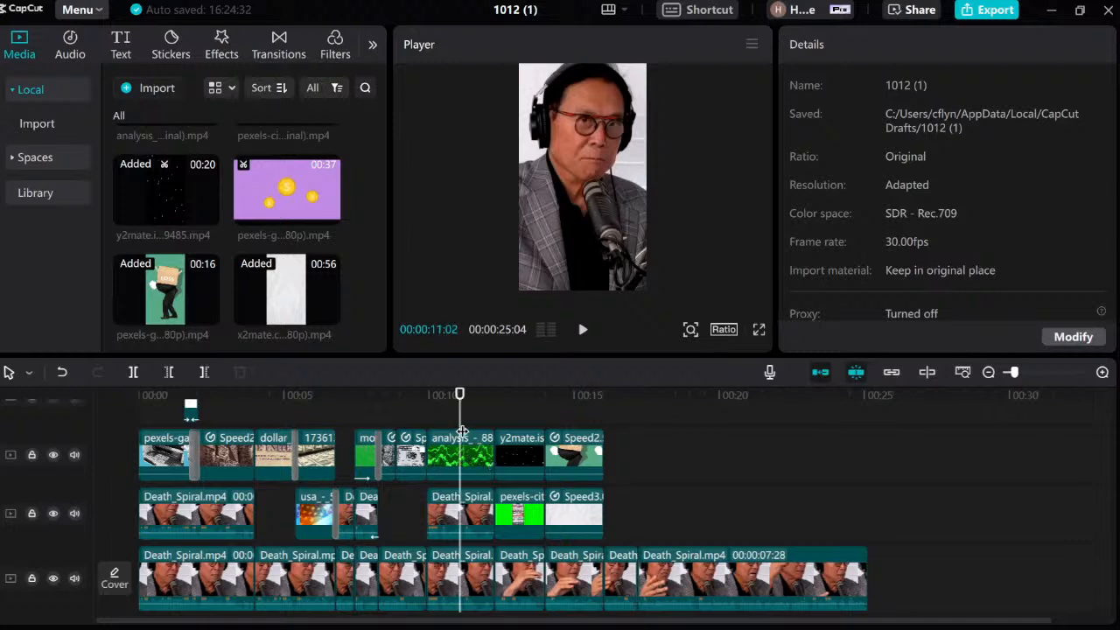
{"action": "left_click", "coordinate": [615, 428]}
{"action": "left_click", "coordinate": [637, 495]}
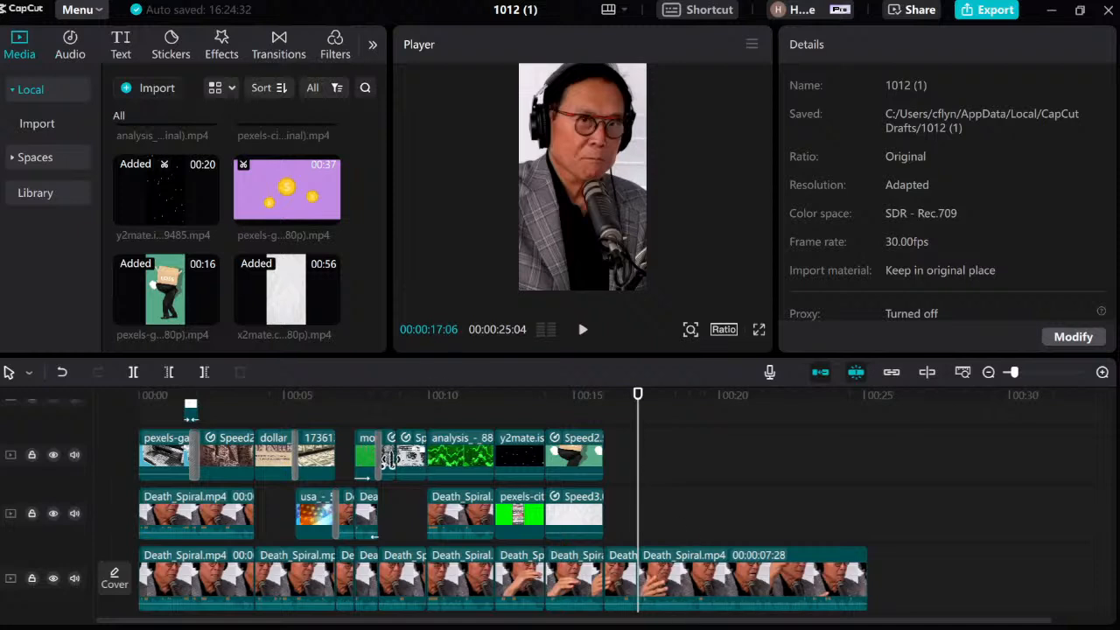
{"action": "key", "text": "Right"}
{"action": "key", "text": "Left"}
{"action": "key", "text": "space"}
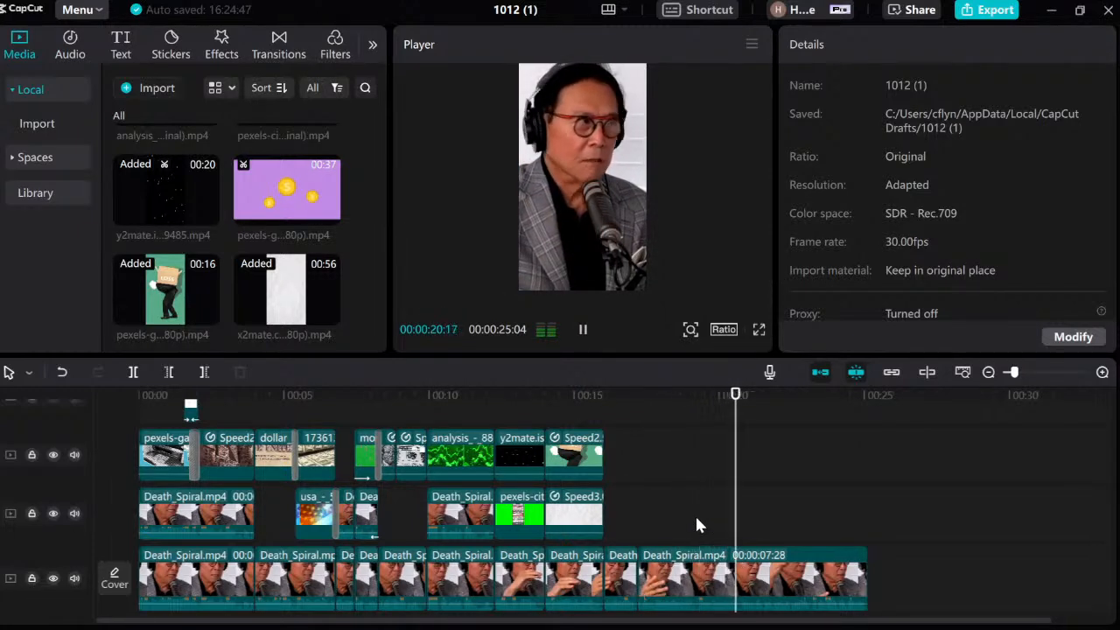
{"action": "key", "text": "space"}
{"action": "left_click", "coordinate": [703, 528]}
{"action": "key", "text": "space"}
{"action": "key", "text": "space"}
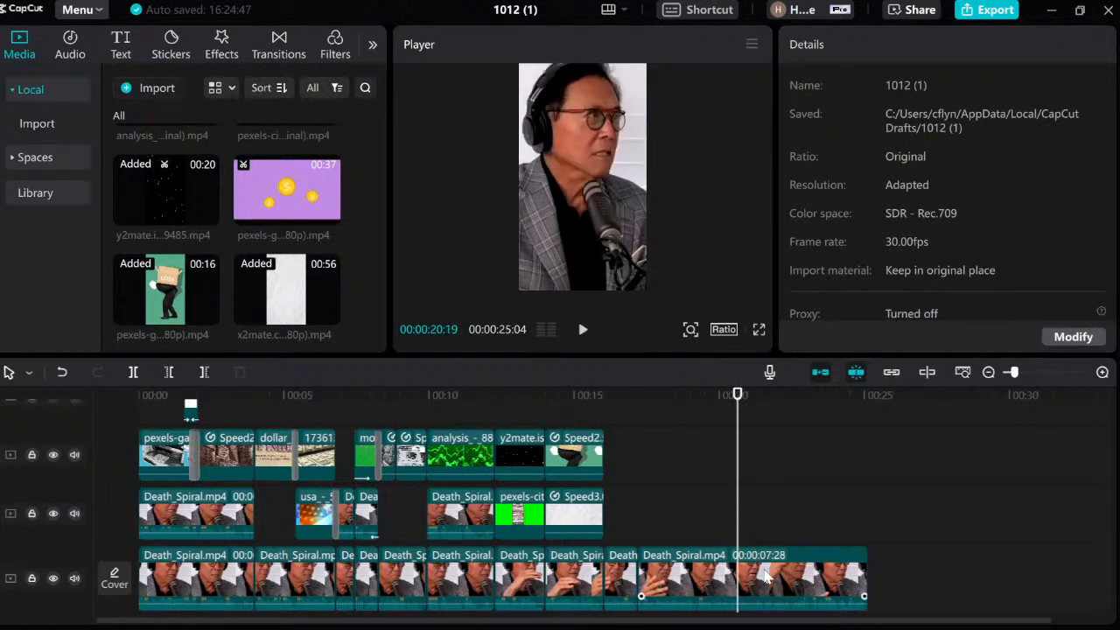
Step: Split the last Death_Spiral.mp4 segment at 00:00:20:19 and play across the cut
{"action": "left_click", "coordinate": [765, 575]}
{"action": "key", "text": "ctrl+b"}
{"action": "key", "text": "space"}
{"action": "left_click", "coordinate": [641, 507]}
{"action": "left_click", "coordinate": [732, 535]}
{"action": "key", "text": "space"}
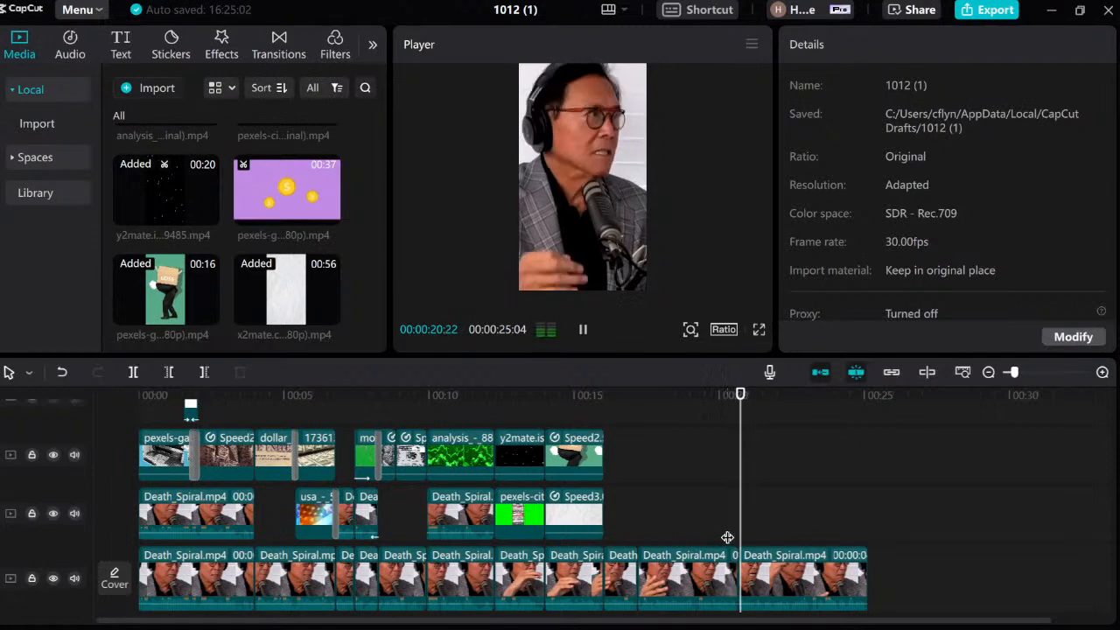
Step: Replay the Death_Spiral.mp4 segment that starts at 00:00:17:06 to examine the speaker's gestures
{"action": "left_click", "coordinate": [638, 535]}
{"action": "left_click", "coordinate": [663, 569]}
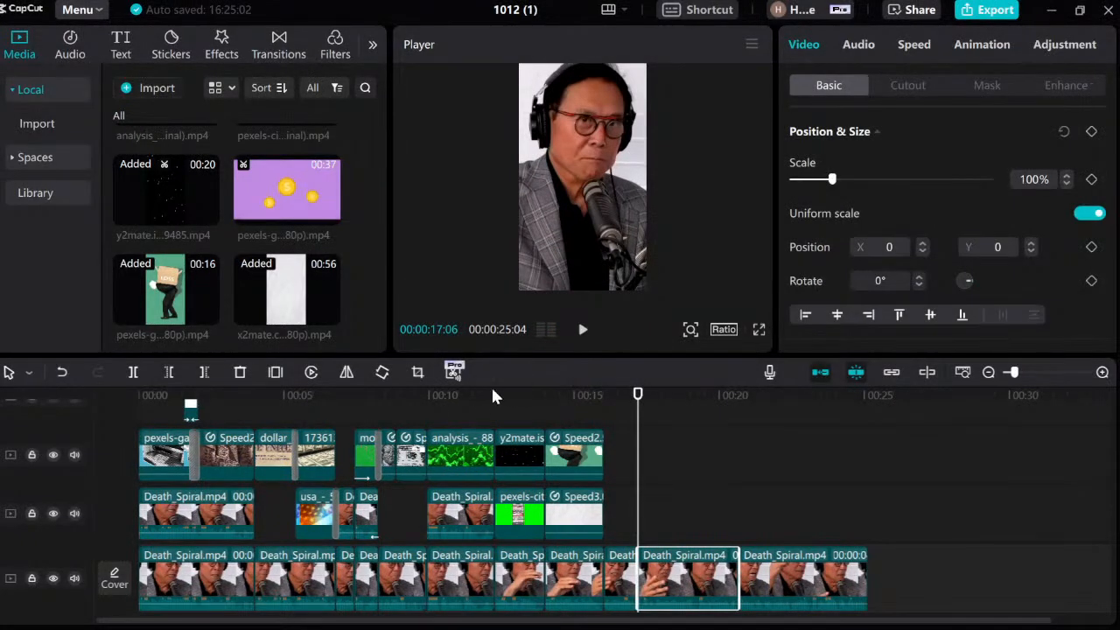
{"action": "left_click", "coordinate": [456, 401]}
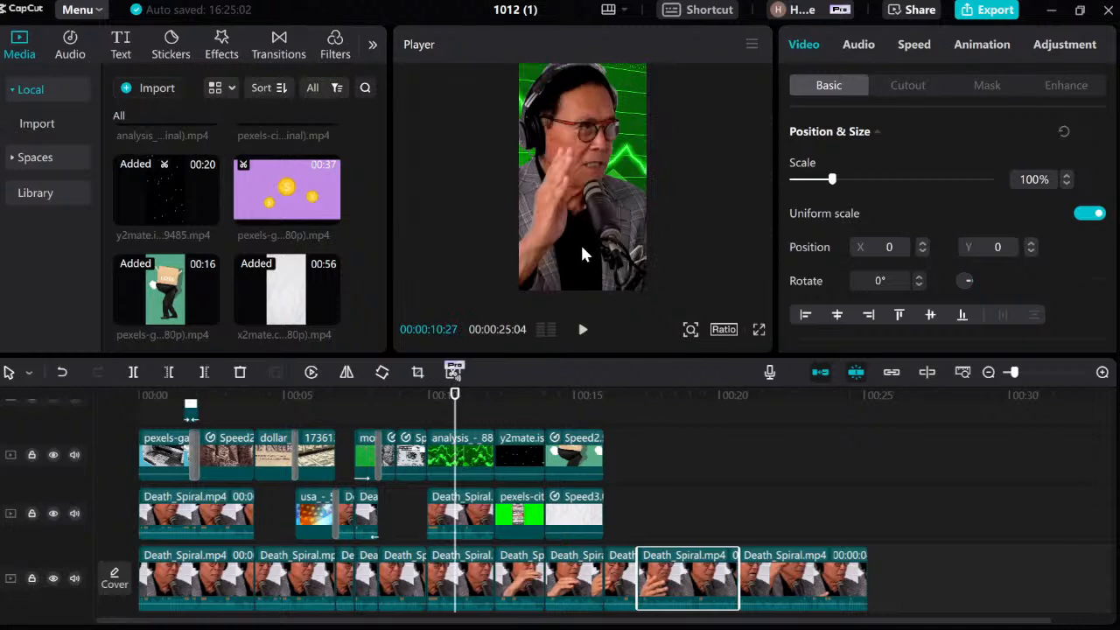
{"action": "left_click", "coordinate": [678, 512]}
{"action": "key", "text": "space"}
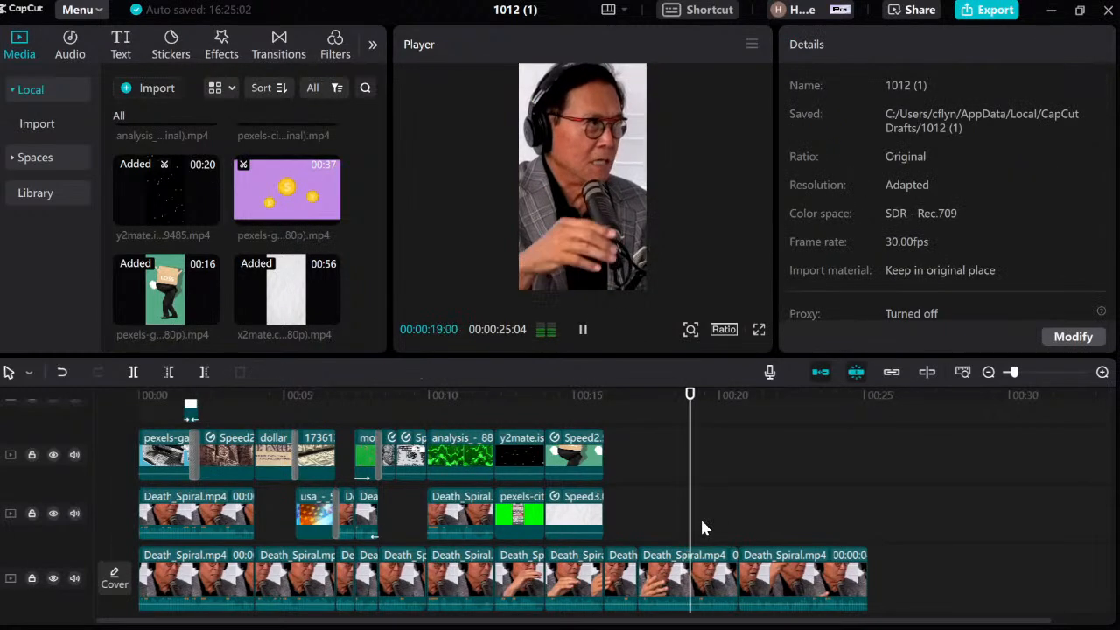
{"action": "left_click", "coordinate": [702, 460]}
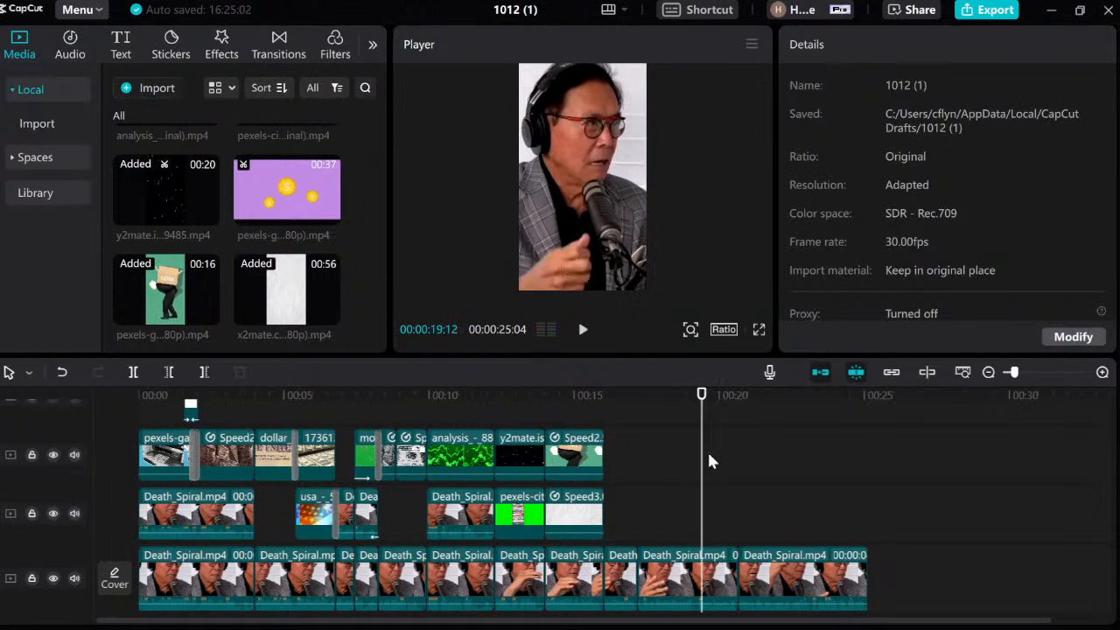
{"action": "left_click", "coordinate": [647, 539]}
{"action": "key", "text": "space"}
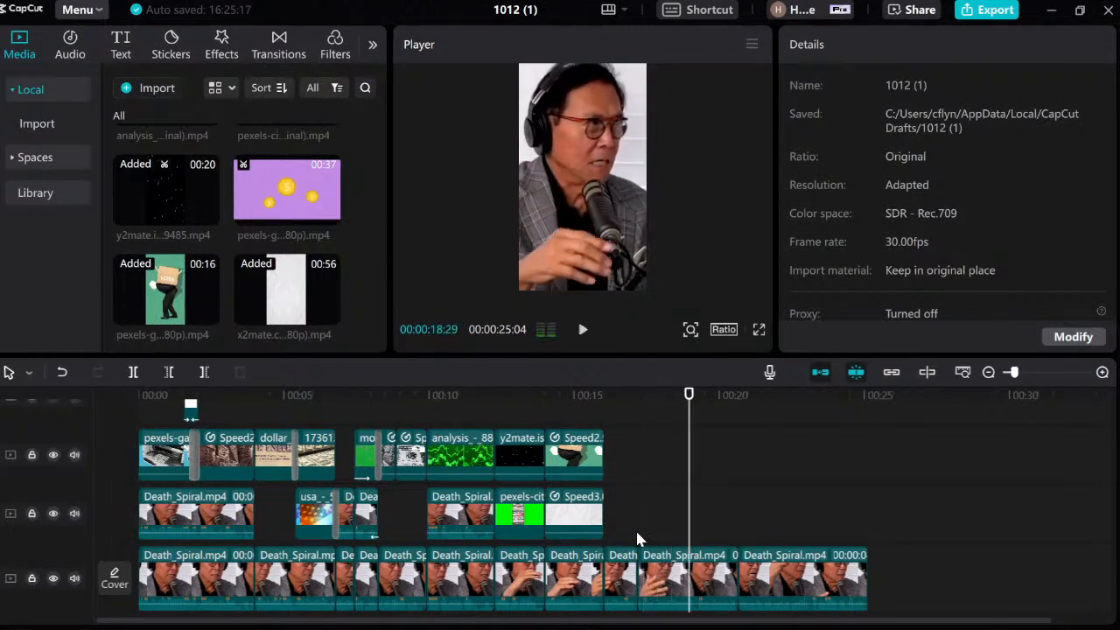
{"action": "left_click", "coordinate": [635, 533]}
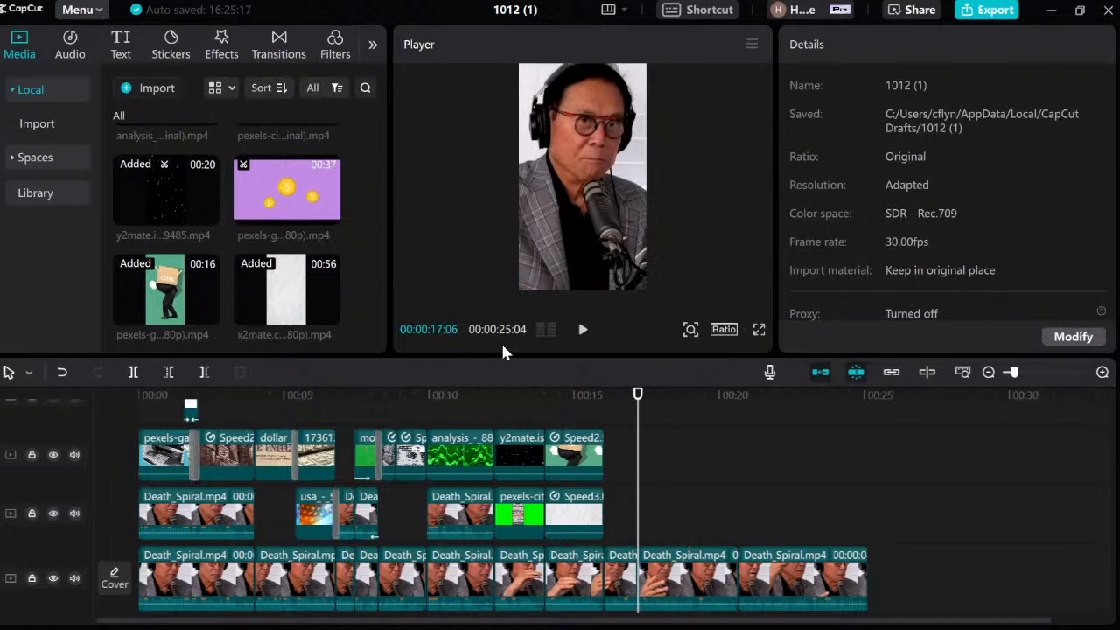
Step: Duplicate the Death_Spiral.mp4 segment starting at 00:00:17:06 onto the track directly above it
{"action": "left_click", "coordinate": [671, 570]}
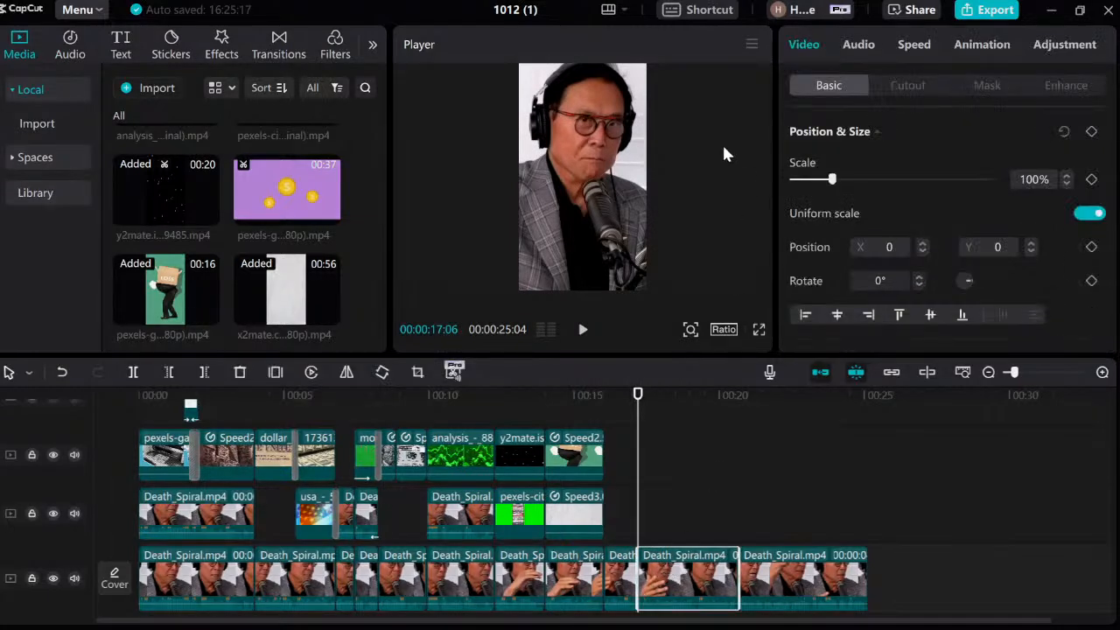
{"action": "right_click", "coordinate": [658, 498]}
{"action": "left_click", "coordinate": [691, 515]}
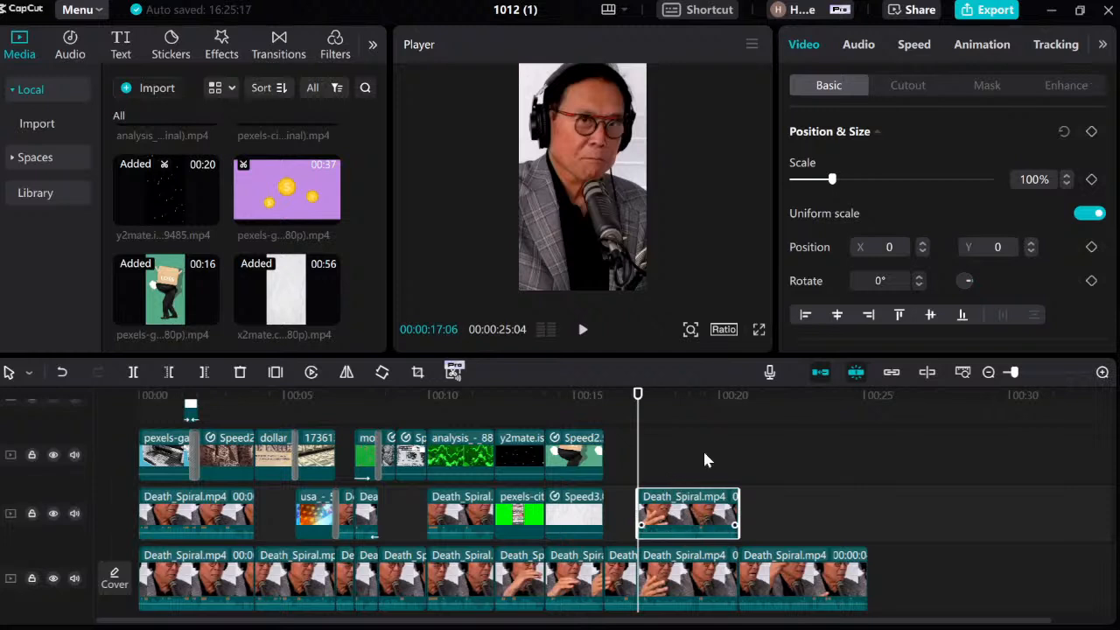
Step: Remove the background of the duplicated Death_Spiral.mp4 segment with Auto cutout and preview it from 00:00:17:06
{"action": "left_click", "coordinate": [907, 85]}
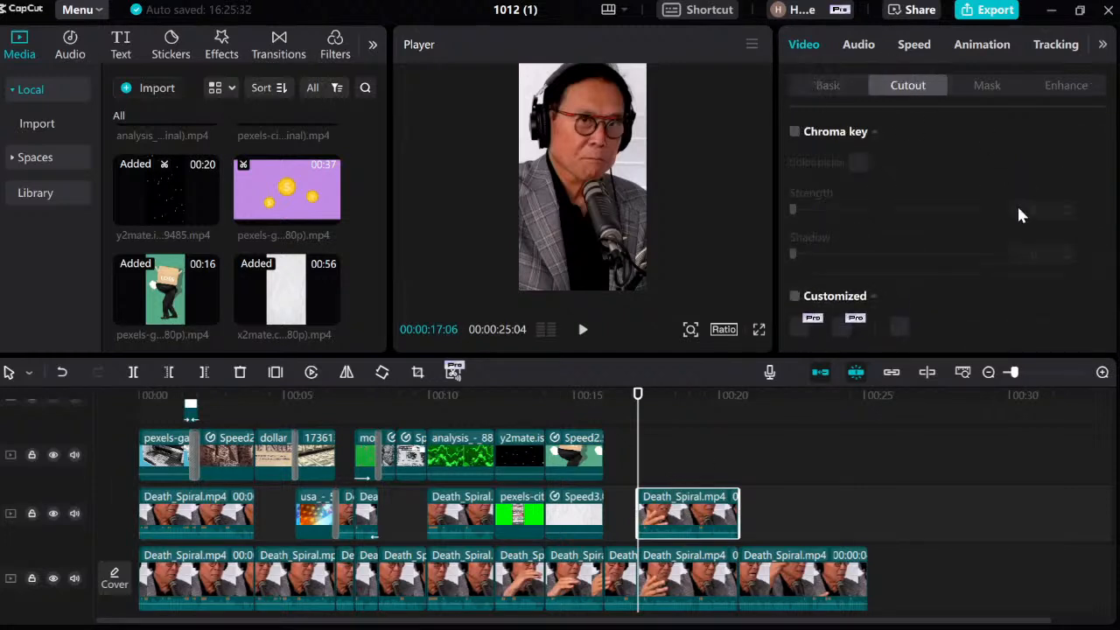
{"action": "scroll", "coordinate": [857, 272], "scroll_direction": "down", "scroll_amount": 3}
{"action": "left_click", "coordinate": [795, 313]}
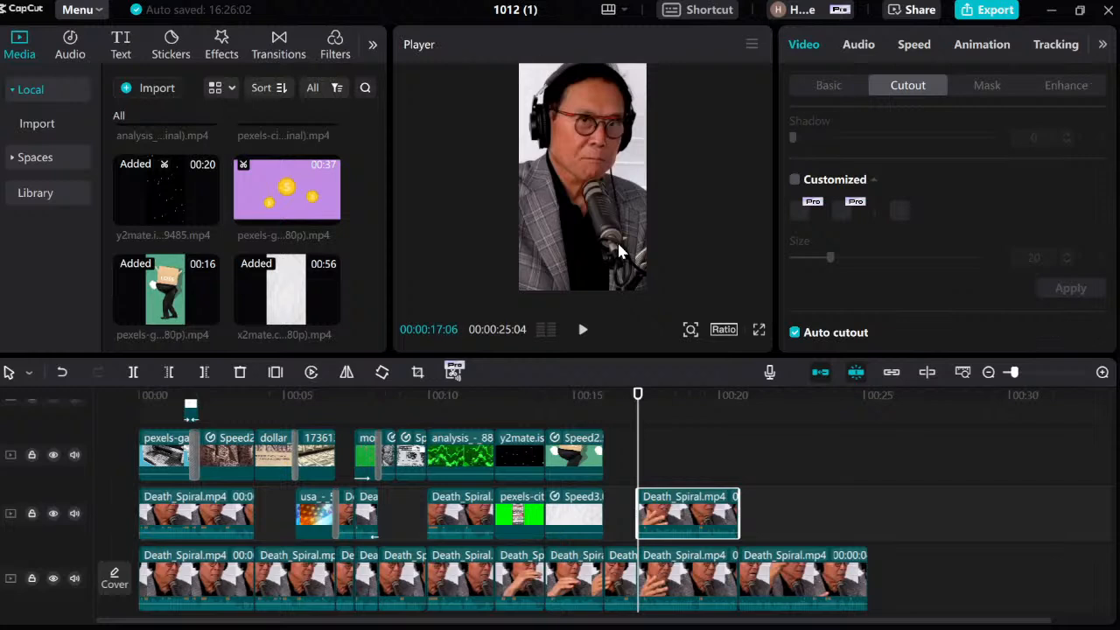
{"action": "key", "text": "space"}
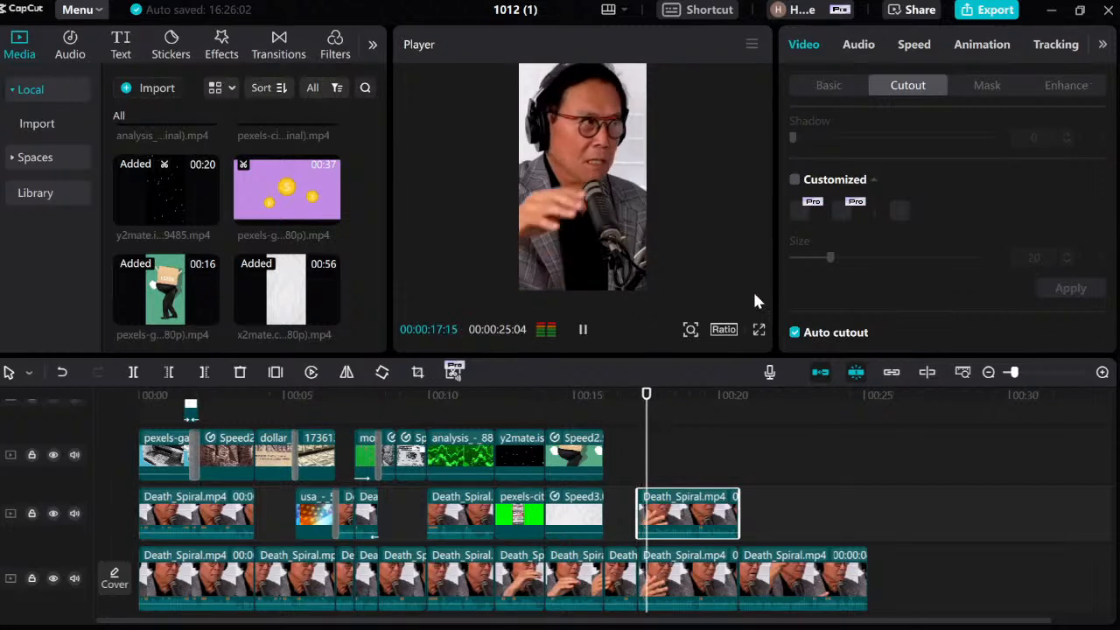
{"action": "left_click", "coordinate": [635, 456]}
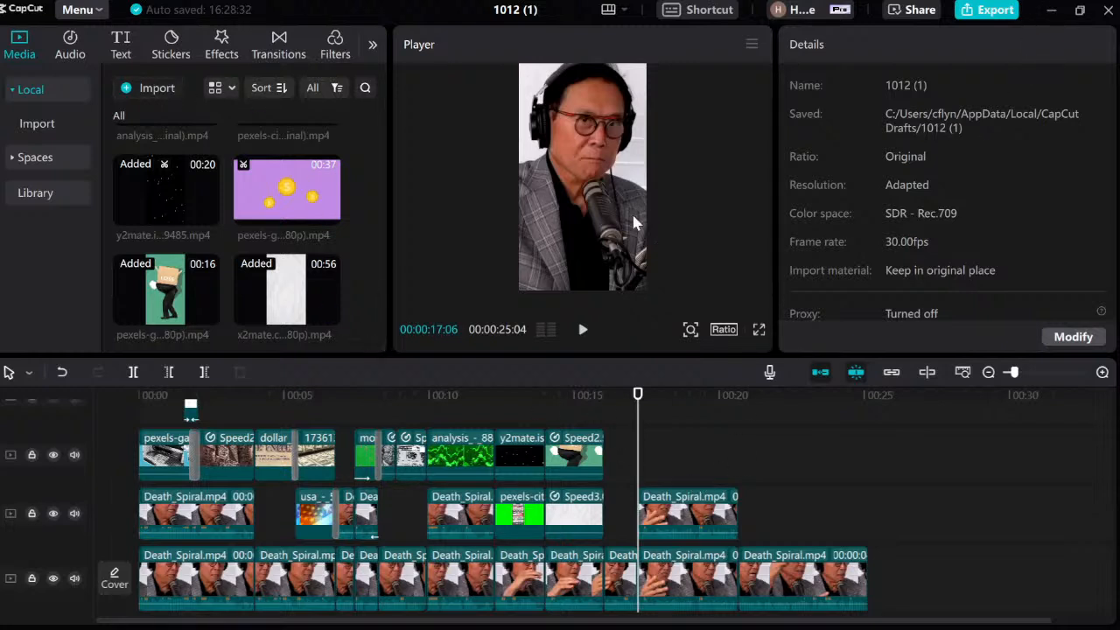
Step: Place the red chart clip analysis_-_33805 (1440p).mp4 above the cutout at 00:00:17:06 and enlarge it to 317% to fill the frame
{"action": "scroll", "coordinate": [238, 276], "scroll_direction": "down", "scroll_amount": 8}
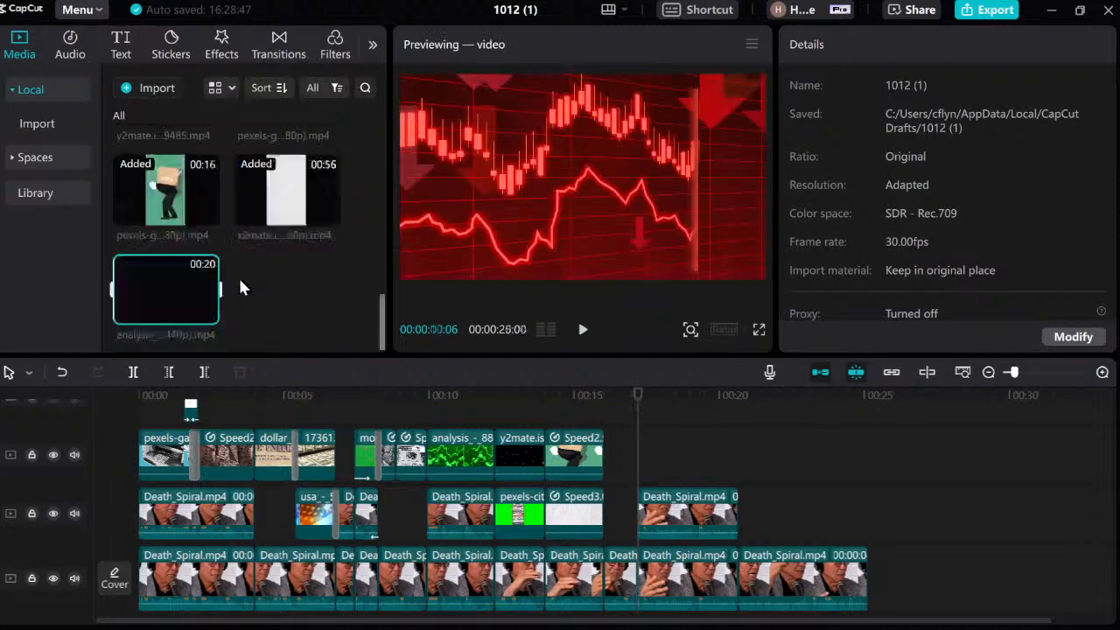
{"action": "left_click_drag", "start_coordinate": [150, 288], "coordinate": [642, 460]}
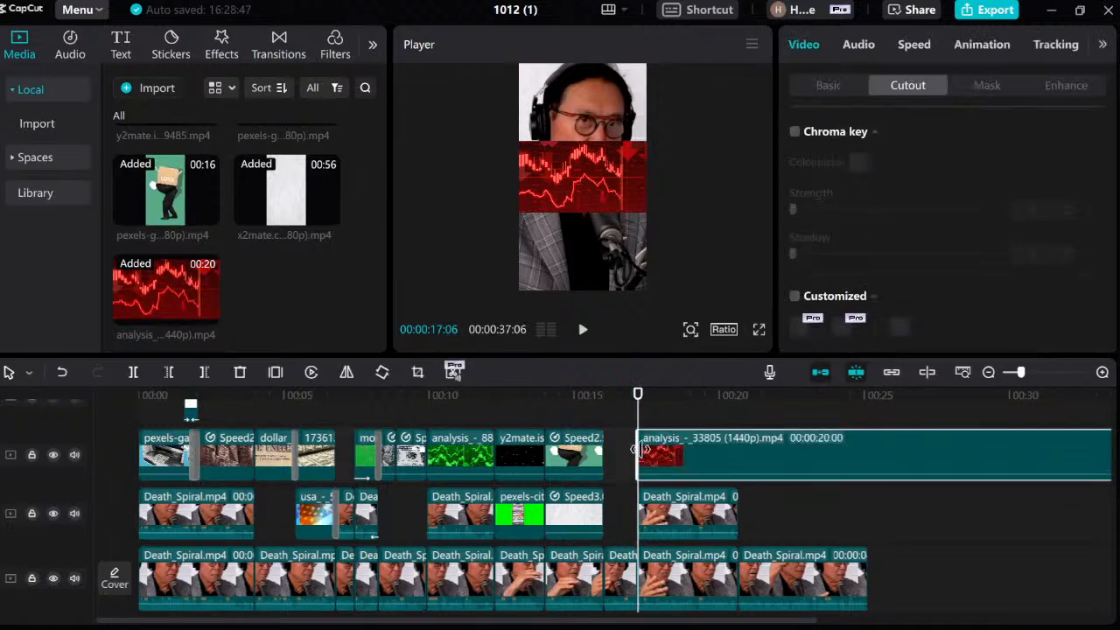
{"action": "left_click_drag", "start_coordinate": [519, 213], "coordinate": [388, 433]}
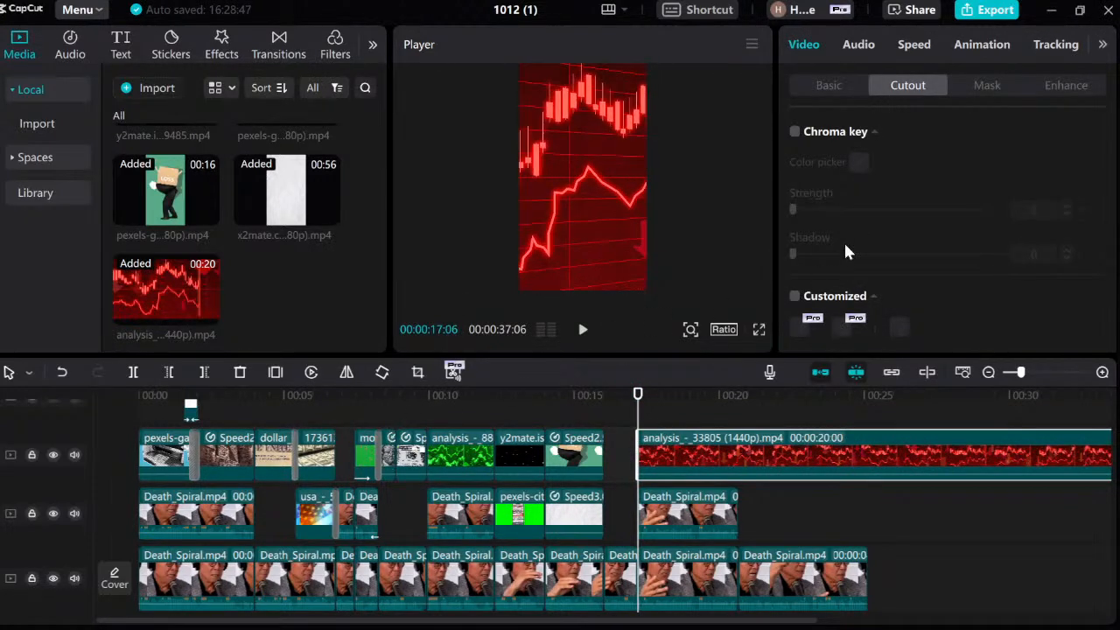
Step: Set the red chart clip to layer 2 so it sits behind the cutout speaker, and play the result
{"action": "left_click", "coordinate": [831, 85]}
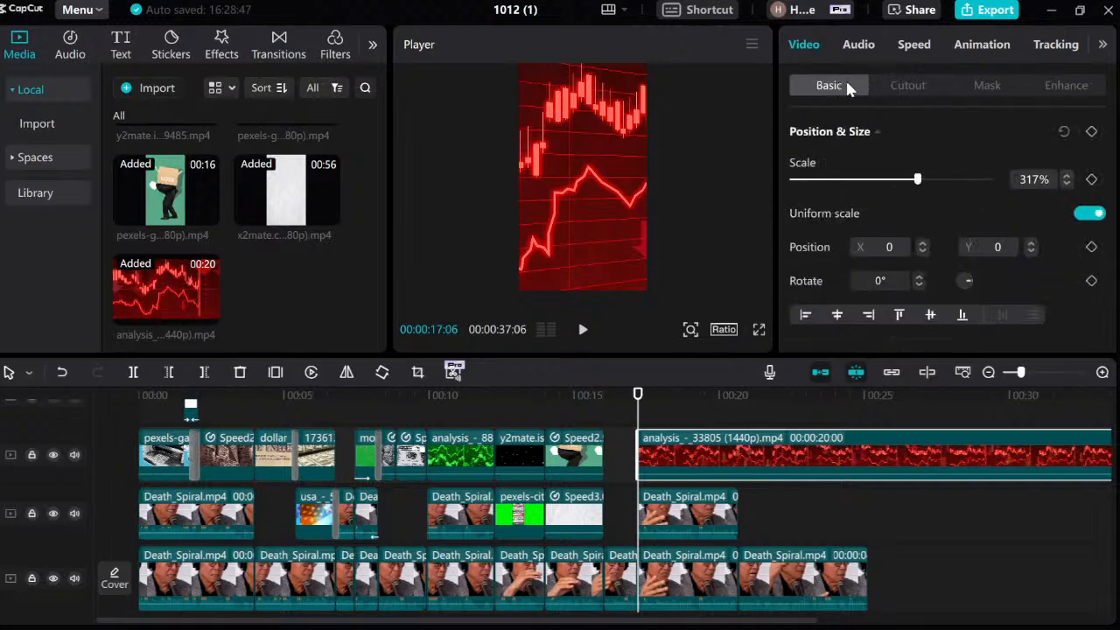
{"action": "scroll", "coordinate": [883, 253], "scroll_direction": "down", "scroll_amount": 10}
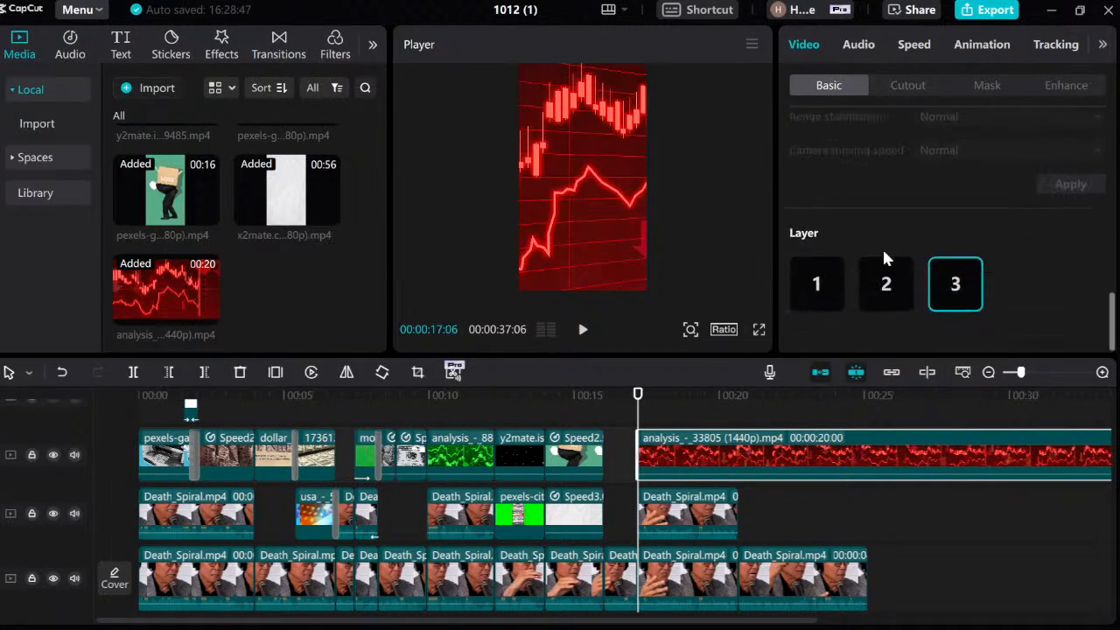
{"action": "left_click", "coordinate": [867, 289]}
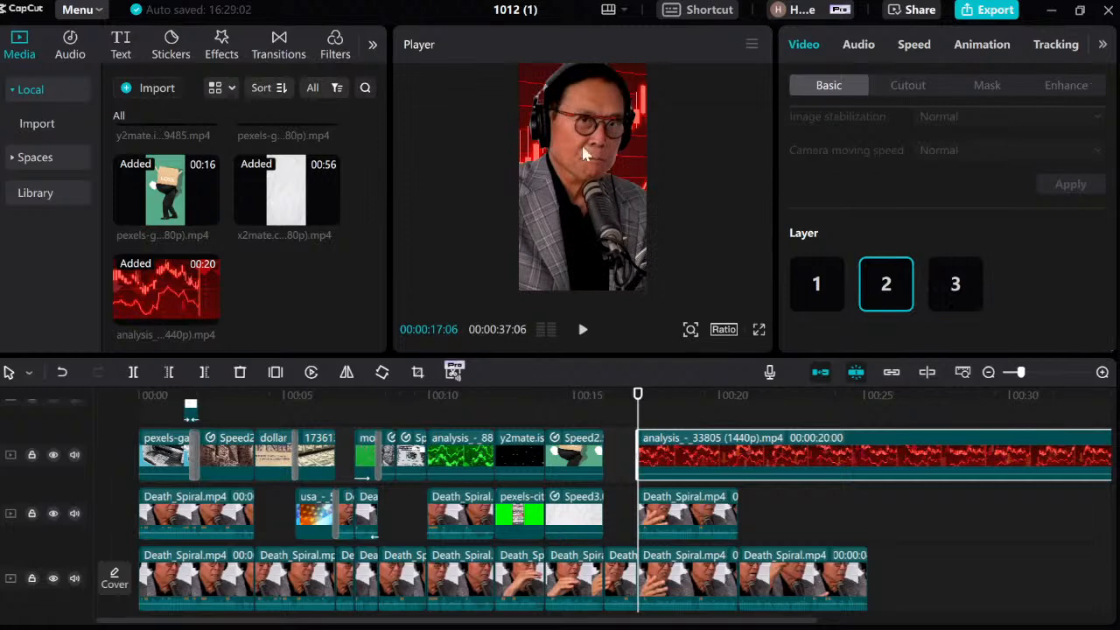
{"action": "key", "text": "space"}
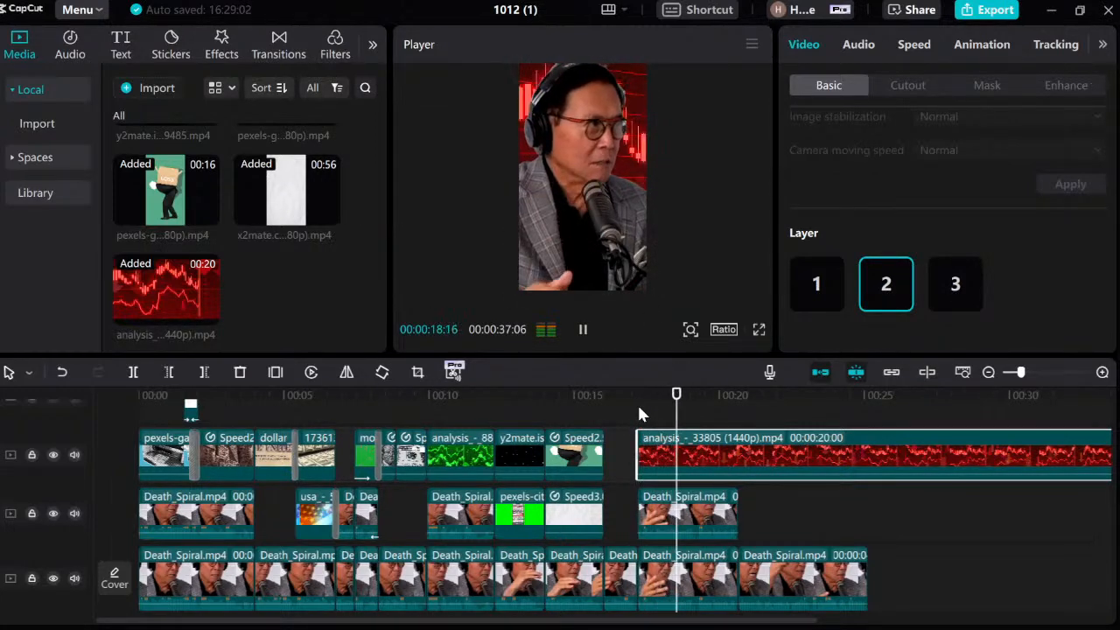
{"action": "left_click", "coordinate": [639, 407]}
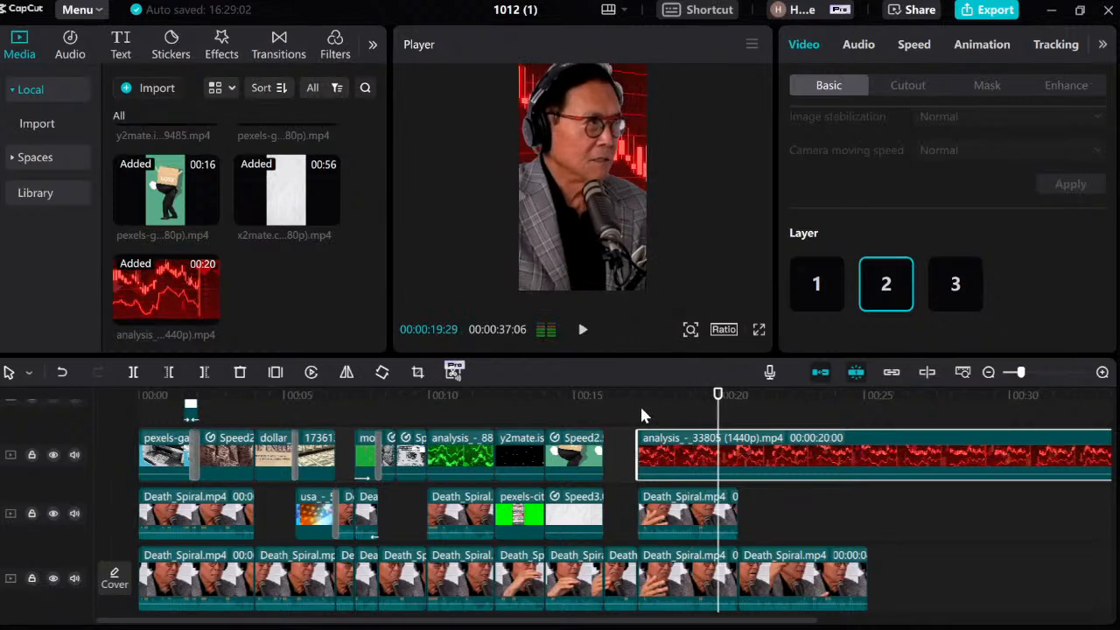
Step: Lower the cutout Death_Spiral.mp4 segment to position Y -459 and play it against the red chart background
{"action": "left_click", "coordinate": [674, 510]}
{"action": "left_click_drag", "start_coordinate": [590, 114], "coordinate": [589, 148]}
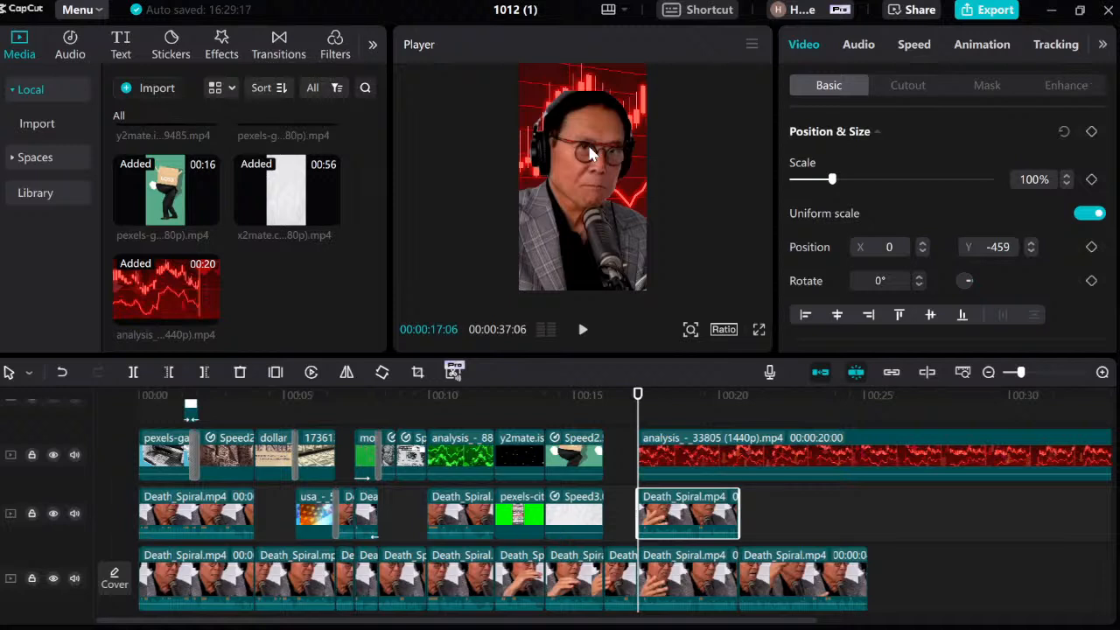
{"action": "key", "text": "space"}
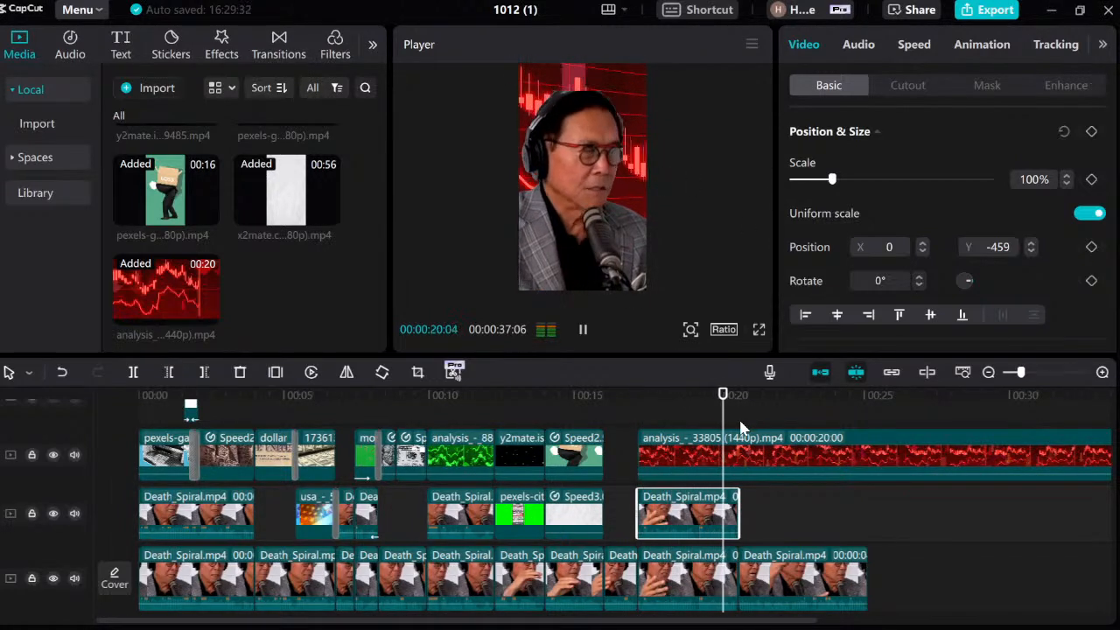
{"action": "key", "text": "space"}
Step: Split the red chart clip at the end of the cutout segment and delete the excess part
{"action": "left_click", "coordinate": [745, 461]}
{"action": "key", "text": "ctrl+b"}
{"action": "key", "text": "Delete"}
Step: Replay the trimmed red chart background behind the cutout speaker from 00:00:17:06
{"action": "left_click", "coordinate": [638, 425]}
{"action": "key", "text": "space"}
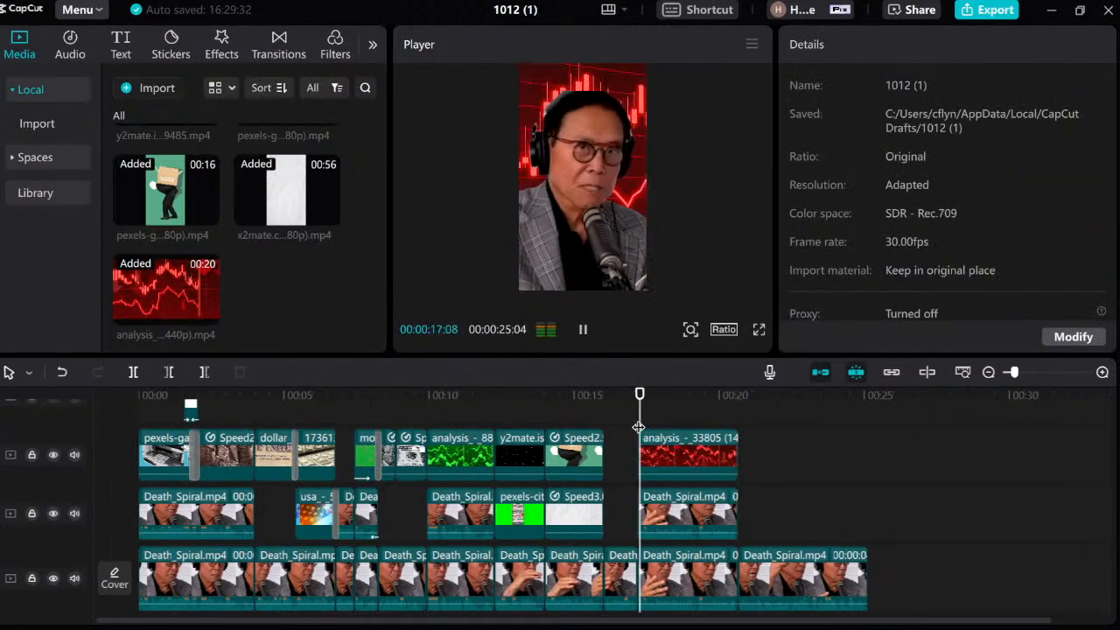
{"action": "left_click", "coordinate": [675, 447]}
{"action": "key", "text": "space"}
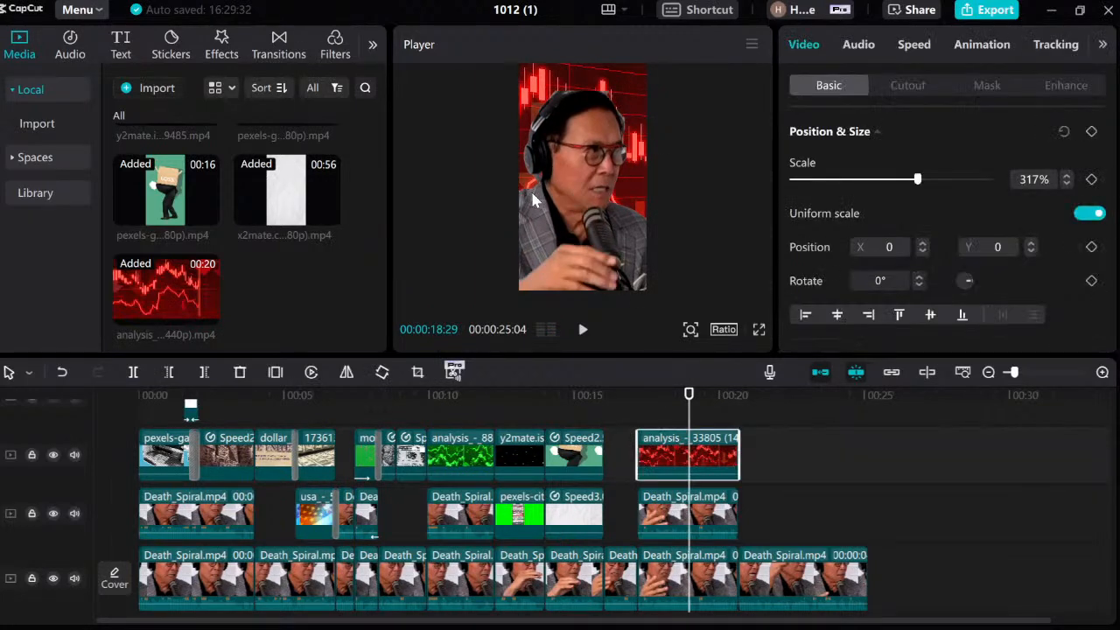
{"action": "left_click", "coordinate": [647, 429]}
{"action": "key", "text": "space"}
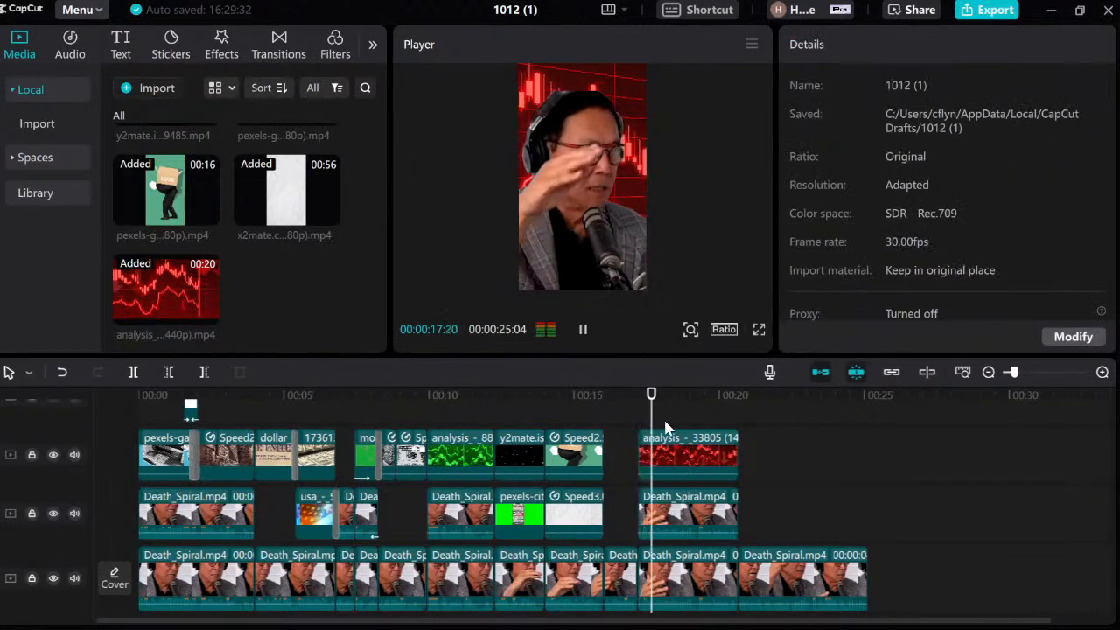
{"action": "left_click", "coordinate": [682, 447]}
Step: Add scale and position keyframes to the red chart clip at 00:00:17:06 and shift it sideways to about X 1085
{"action": "left_click", "coordinate": [641, 415]}
{"action": "scroll", "coordinate": [668, 456], "scroll_direction": "up", "scroll_amount": 1}
{"action": "left_click", "coordinate": [667, 456]}
{"action": "left_click", "coordinate": [1091, 179]}
{"action": "left_click", "coordinate": [1090, 247]}
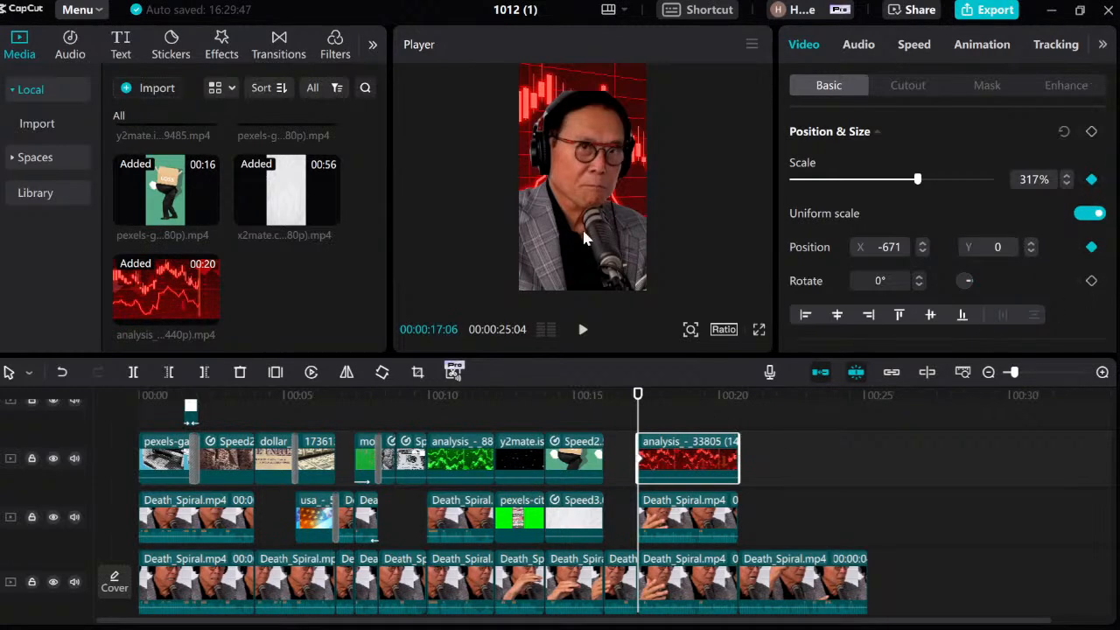
{"action": "left_click_drag", "start_coordinate": [659, 220], "coordinate": [650, 218]}
Step: Check the red chart clip's last frame at 00:00:20:19 and replay the background from 00:00:17:06
{"action": "left_click", "coordinate": [738, 425]}
{"action": "left_click", "coordinate": [725, 454]}
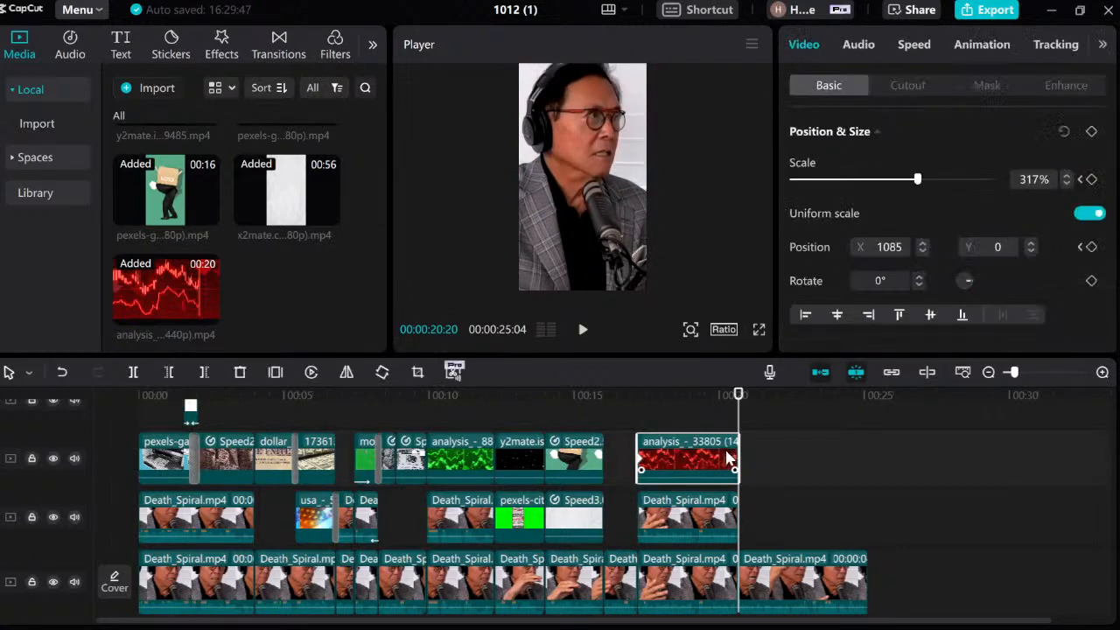
{"action": "key", "text": "Left"}
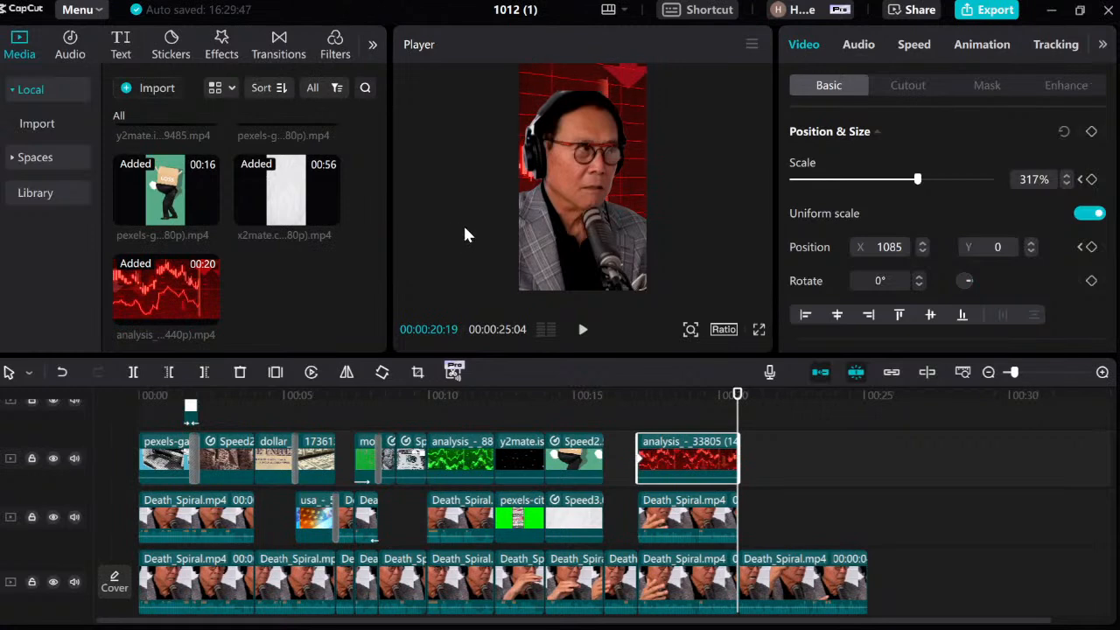
{"action": "left_click", "coordinate": [641, 430]}
{"action": "key", "text": "space"}
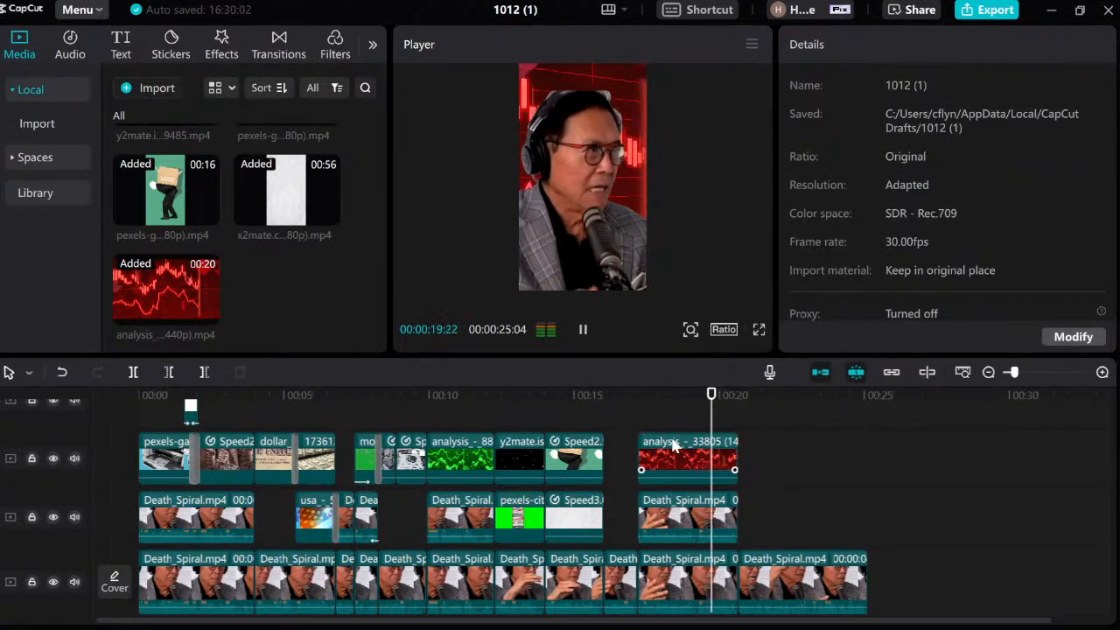
{"action": "left_click", "coordinate": [642, 409]}
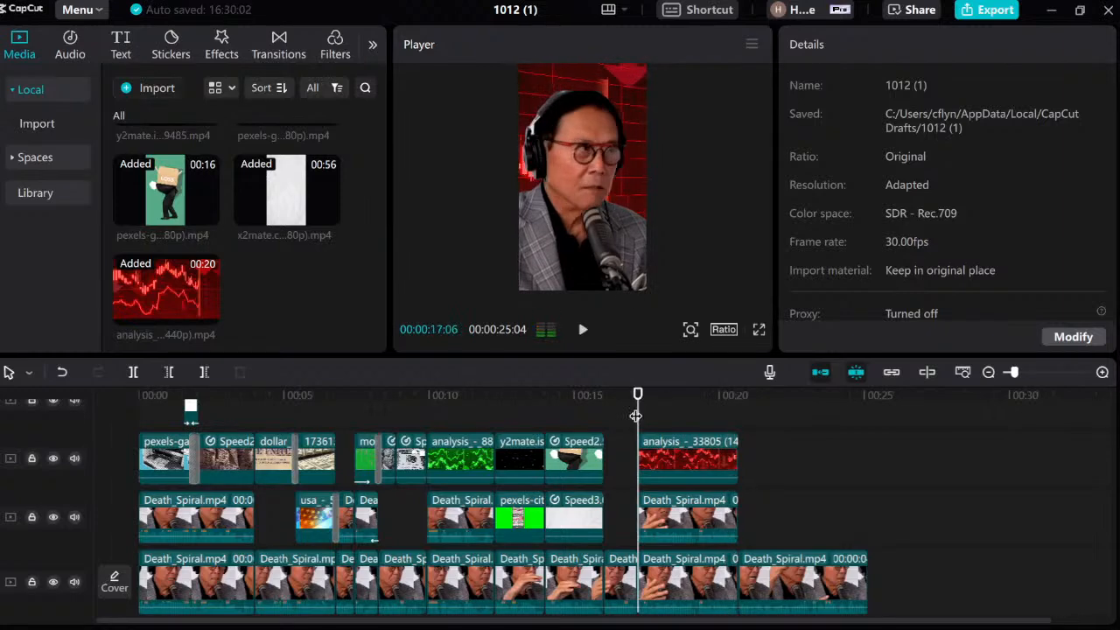
{"action": "key", "text": "space"}
Step: Find the speaker's hand gesture near 00:00:19:08 and add scale and position keyframes there on the cutout Death_Spiral.mp4 segment
{"action": "left_click", "coordinate": [697, 415]}
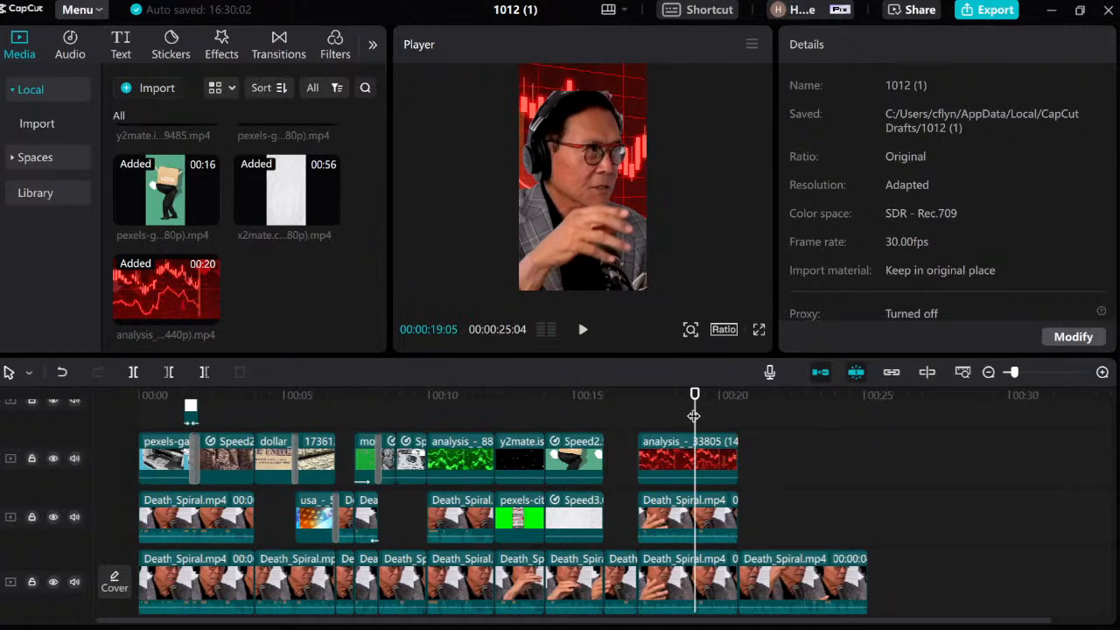
{"action": "key", "text": "Right"}
{"action": "key", "text": "Right"}
{"action": "key", "text": "Right"}
{"action": "key", "text": "Right"}
{"action": "key", "text": "Right"}
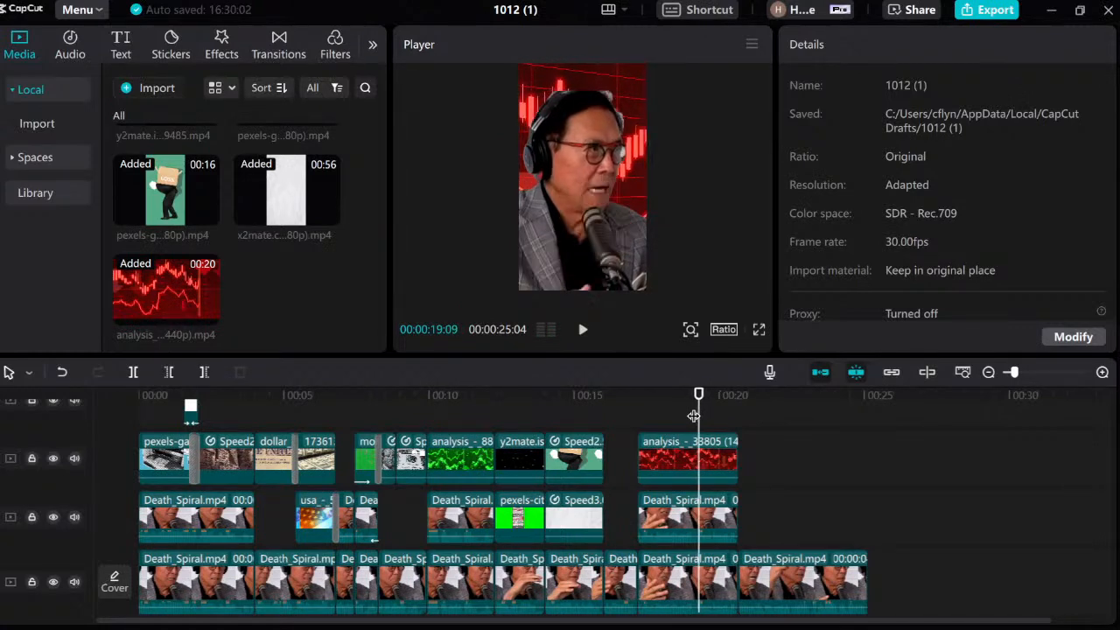
{"action": "key", "text": "Left"}
{"action": "key", "text": "Left"}
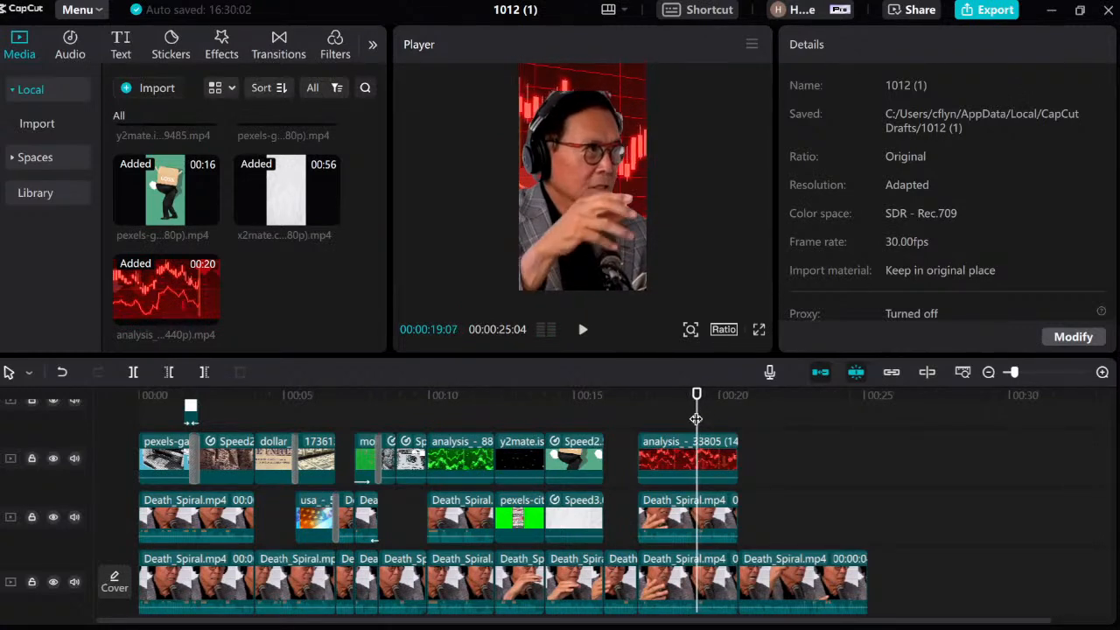
{"action": "left_click", "coordinate": [711, 514]}
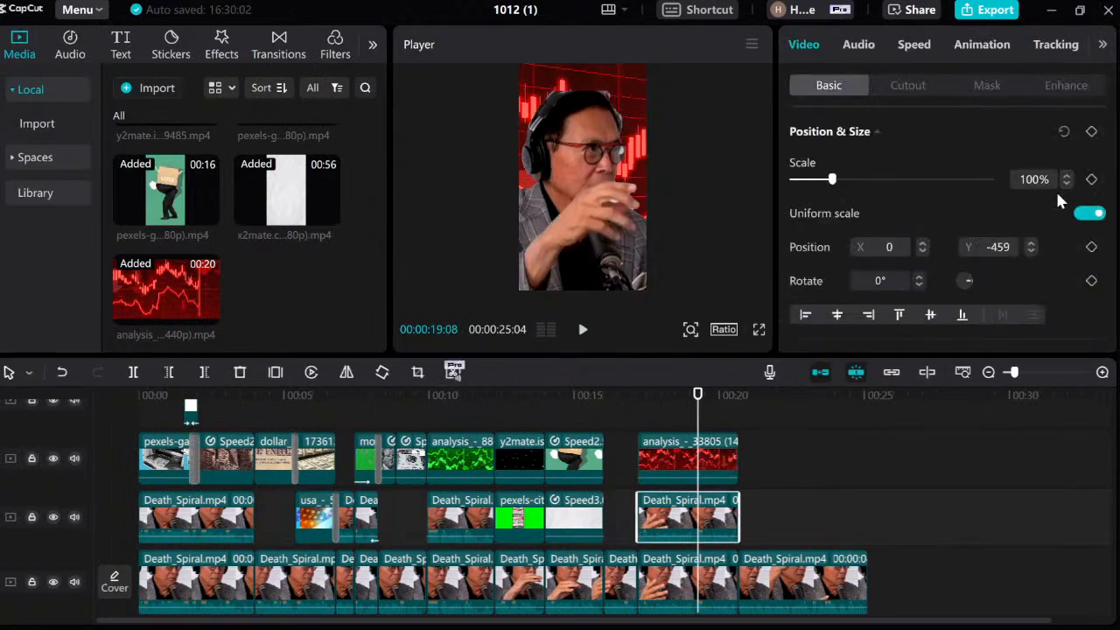
{"action": "left_click", "coordinate": [1090, 180]}
{"action": "key", "text": "Right"}
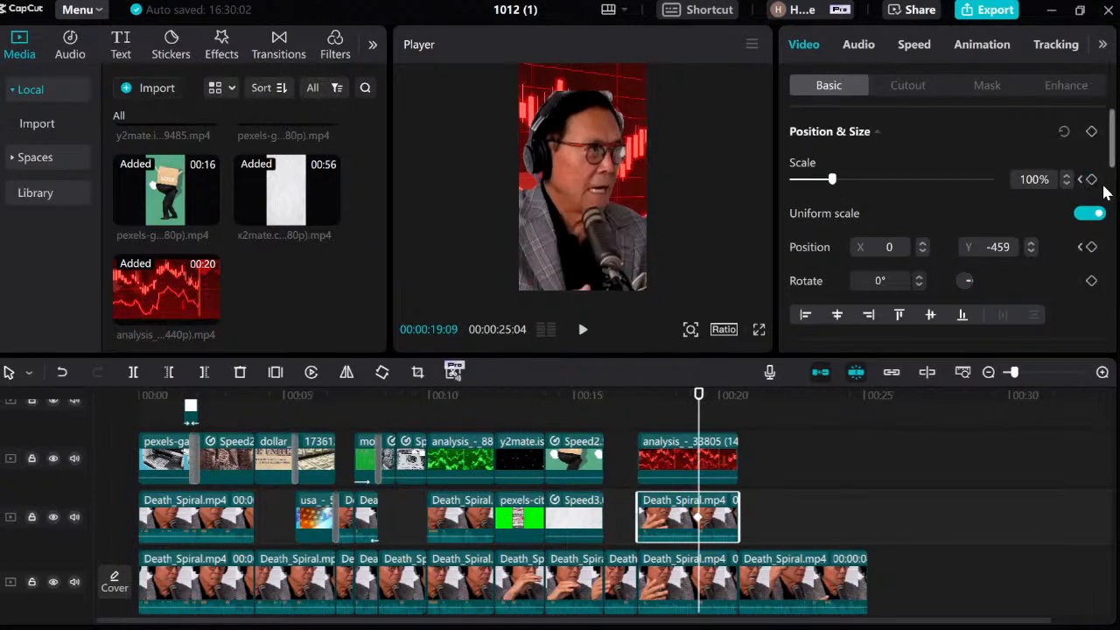
Step: Add scale and position keyframes at 00:00:19:09 on the cutout Death_Spiral.mp4 segment and replay it from 00:00:17:06
{"action": "left_click", "coordinate": [1091, 179]}
{"action": "left_click", "coordinate": [1090, 247]}
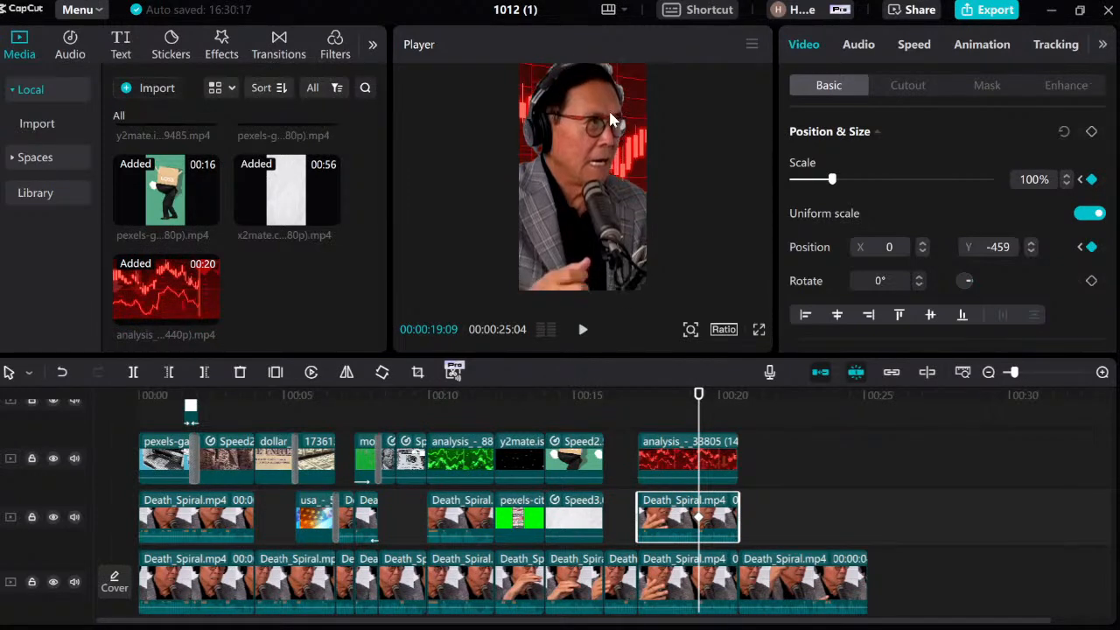
{"action": "left_click", "coordinate": [640, 416]}
{"action": "key", "text": "space"}
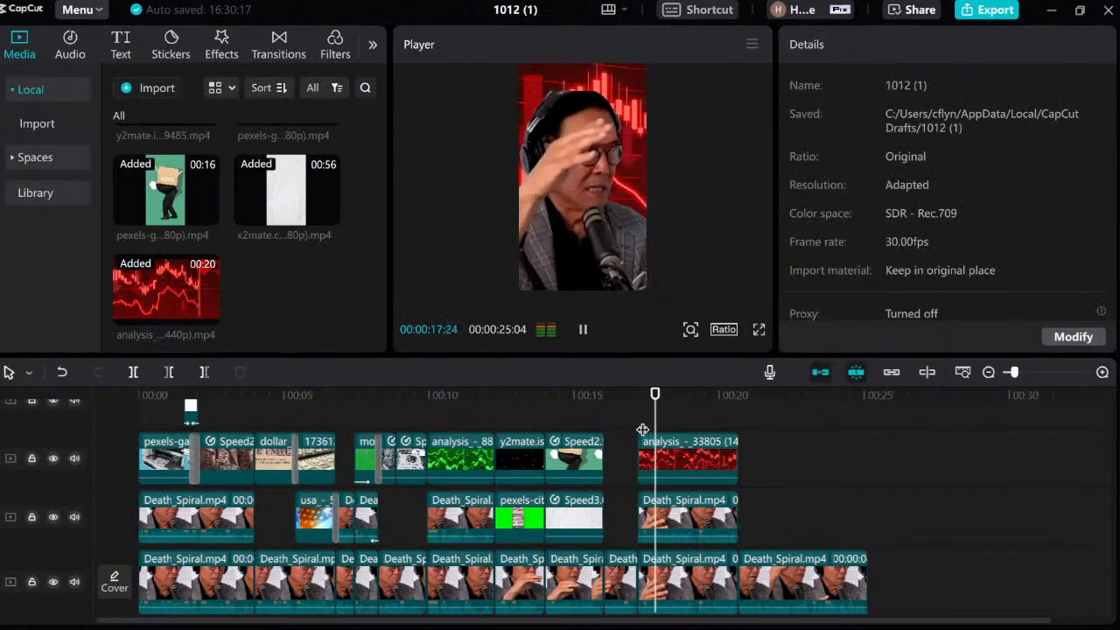
{"action": "left_click", "coordinate": [641, 427]}
{"action": "key", "text": "space"}
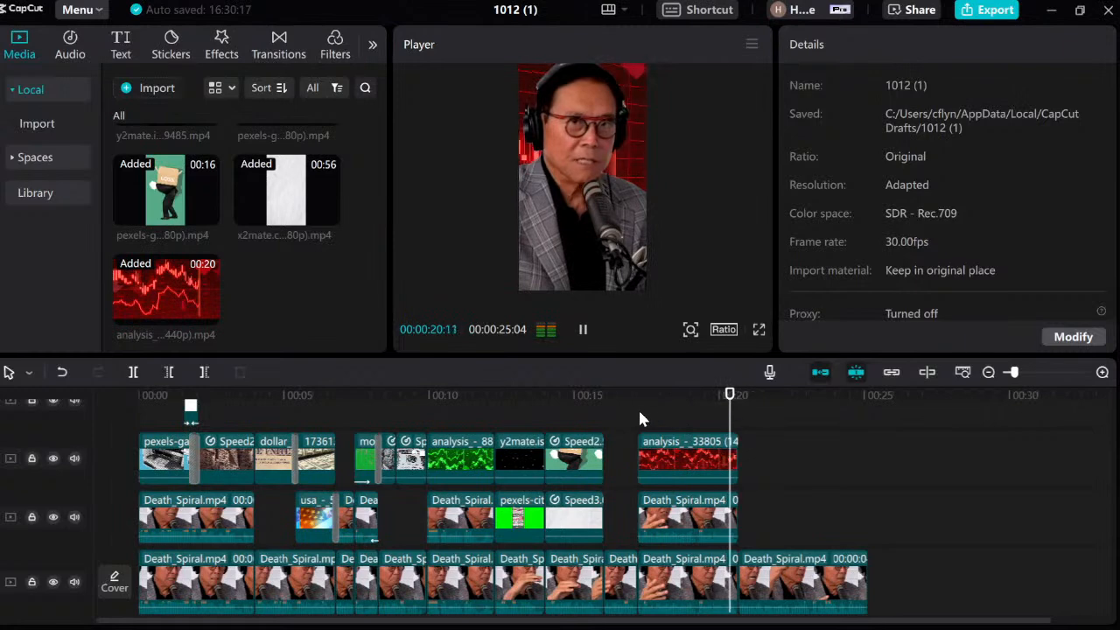
{"action": "left_click", "coordinate": [639, 414]}
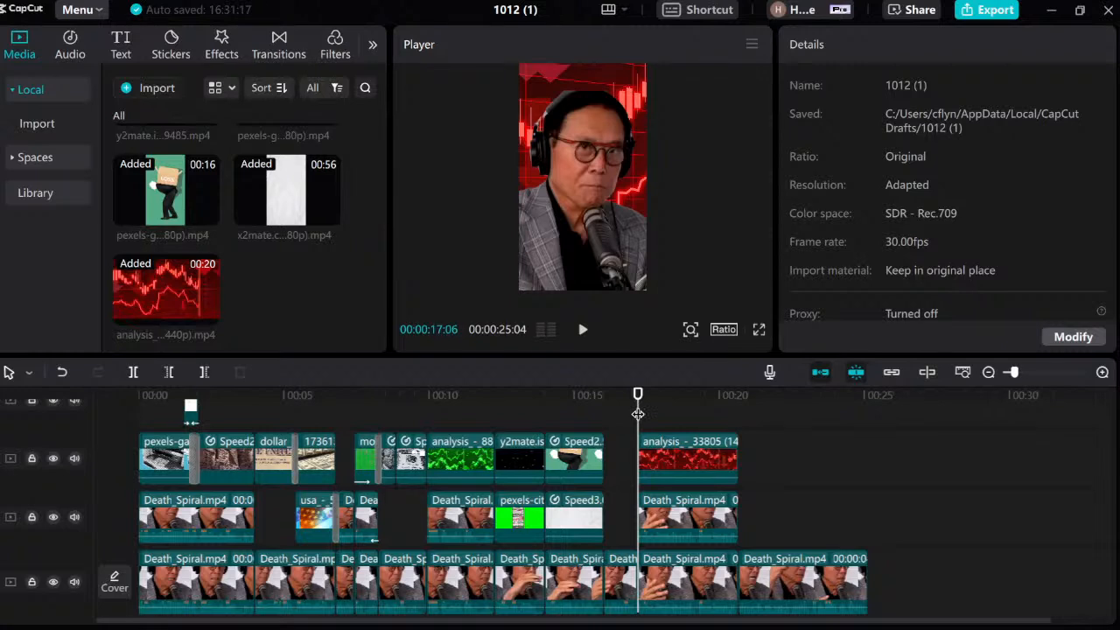
{"action": "mouse_move", "coordinate": [638, 414]}
{"action": "left_mouse_down"}
{"action": "mouse_move", "coordinate": [710, 420]}
{"action": "mouse_move", "coordinate": [641, 427]}
{"action": "left_mouse_up"}
{"action": "key", "text": "space"}
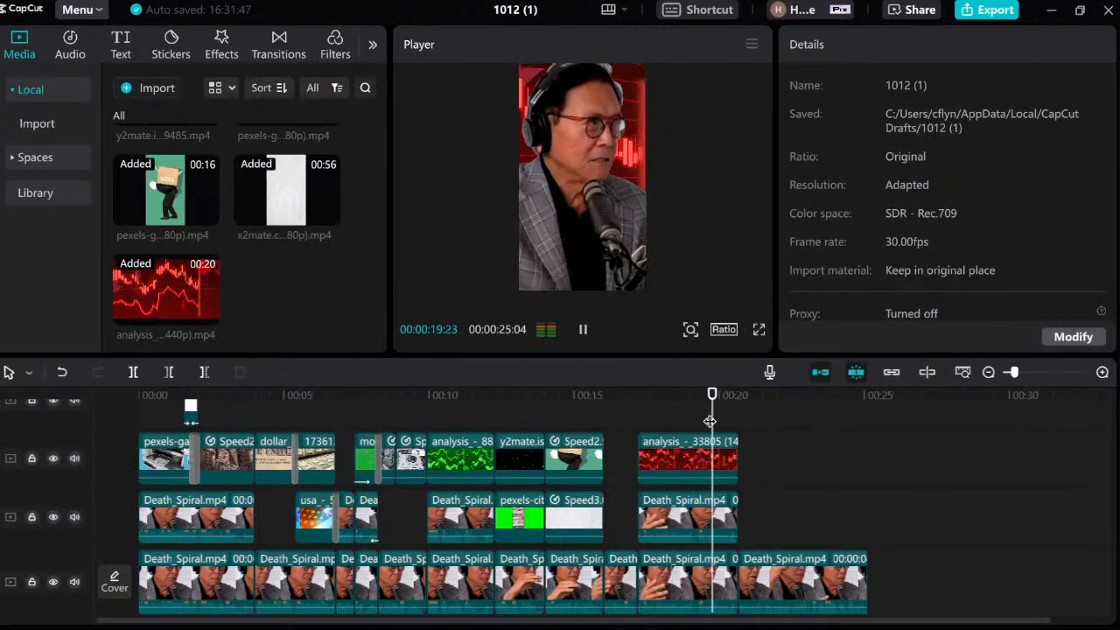
Step: Place the pexels-gabby-k-6282322 money-hand clip on the track above the red chart, starting at the 00:00:19:09 keyframe
{"action": "left_click", "coordinate": [637, 403]}
{"action": "left_click", "coordinate": [698, 398]}
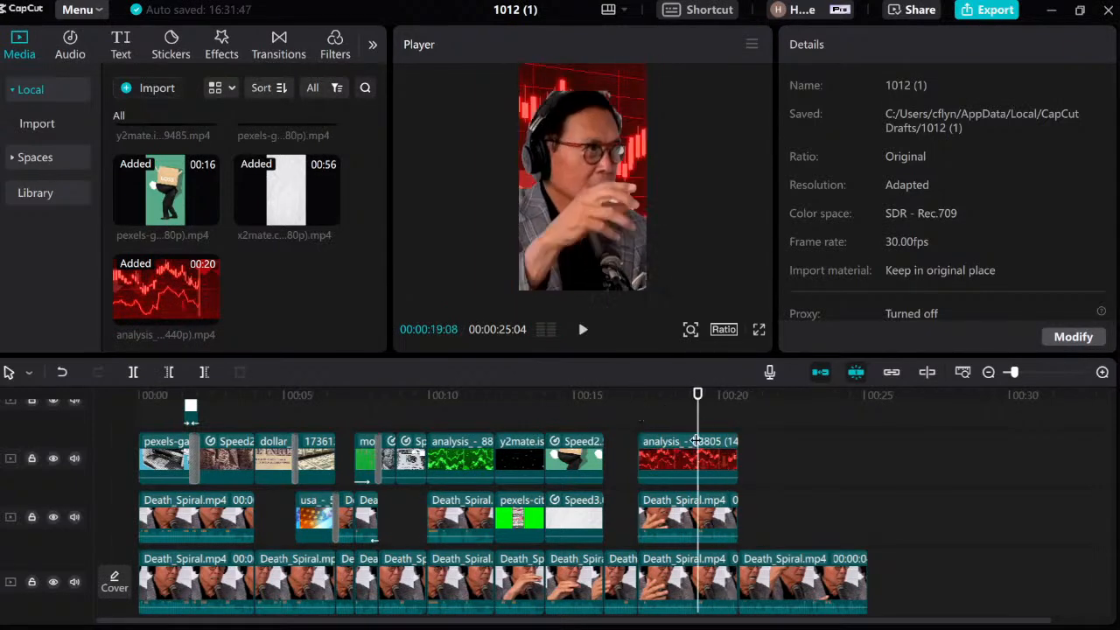
{"action": "left_click", "coordinate": [699, 457]}
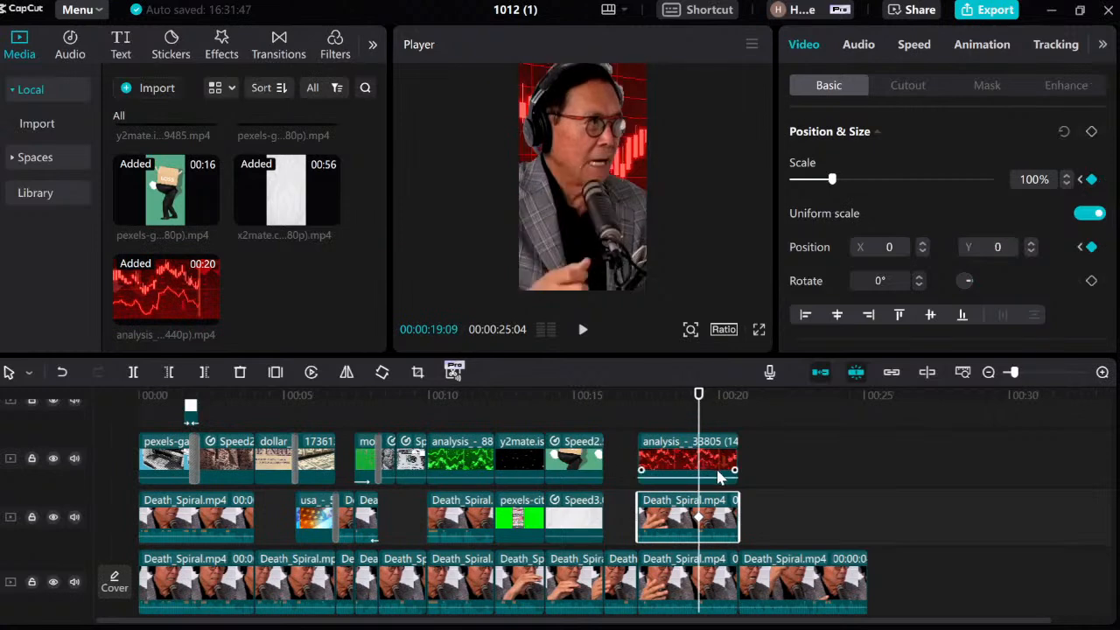
{"action": "key", "text": "Right"}
{"action": "scroll", "coordinate": [307, 275], "scroll_direction": "down", "scroll_amount": 5}
{"action": "left_click_drag", "start_coordinate": [290, 279], "coordinate": [776, 466]}
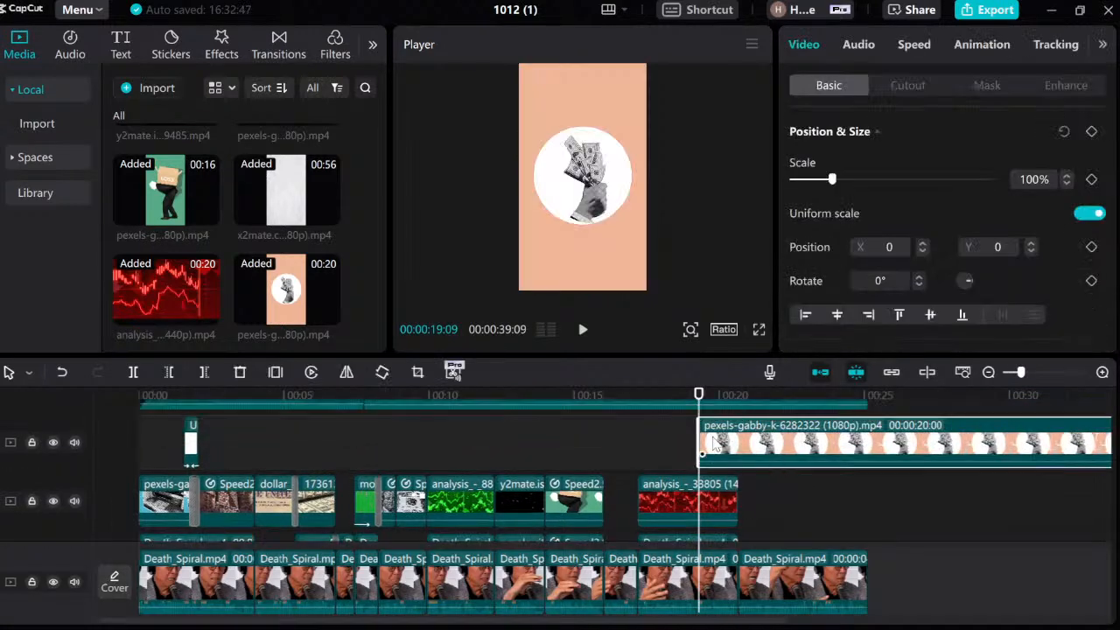
Step: Trim the start of the money-hand clip to leave 00:00:09:16 and move the clip back to 00:00:19:09
{"action": "left_click_drag", "start_coordinate": [691, 436], "coordinate": [876, 431]}
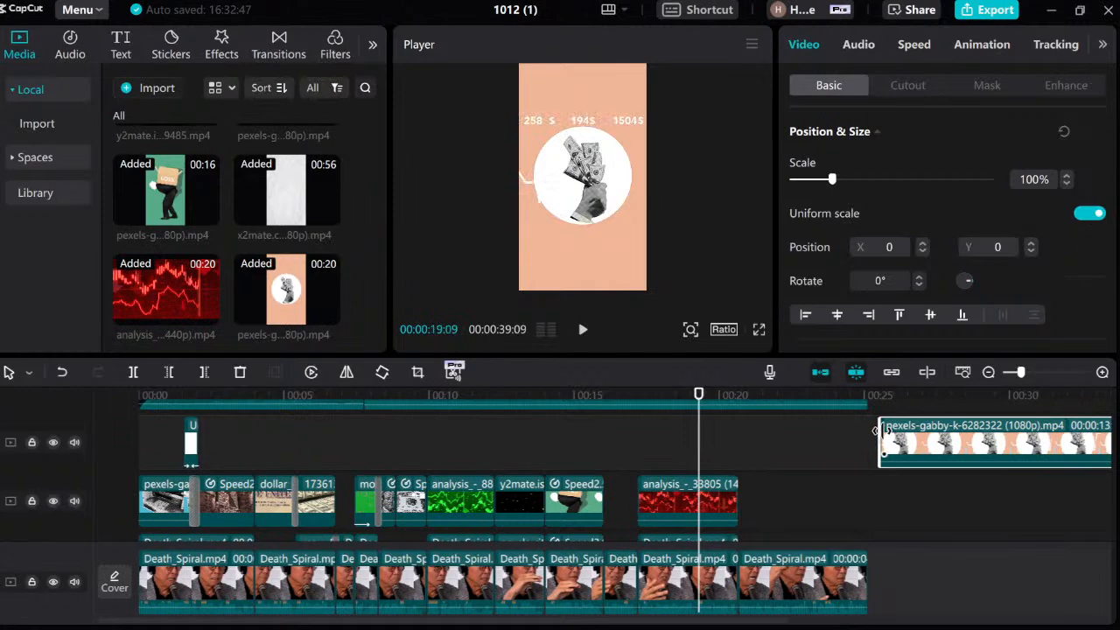
{"action": "left_click", "coordinate": [898, 412]}
{"action": "left_click", "coordinate": [907, 405]}
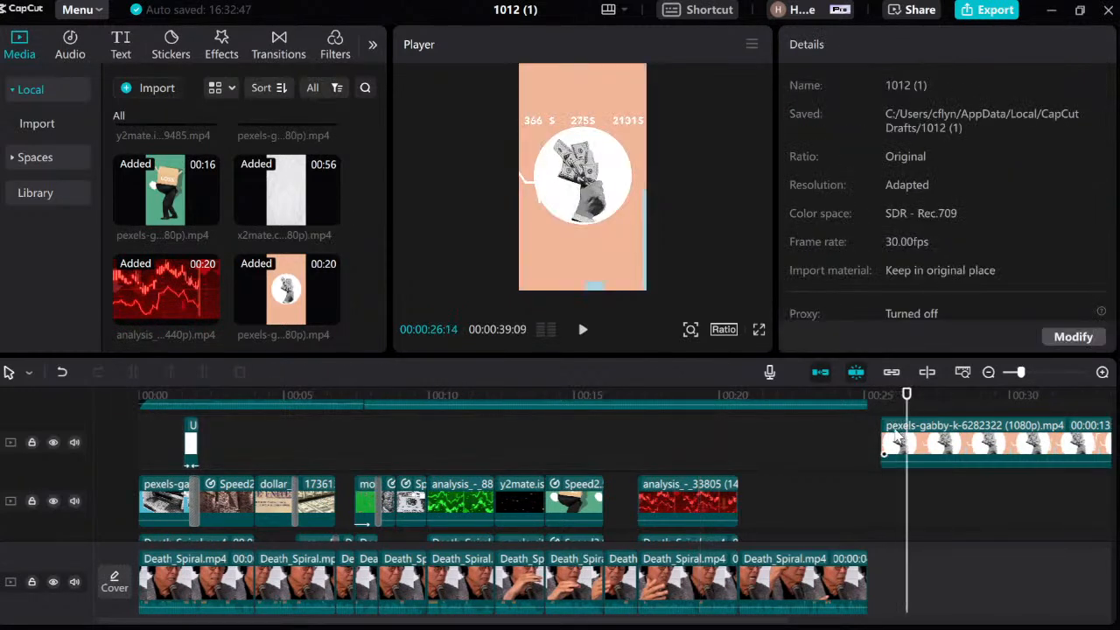
{"action": "left_click", "coordinate": [882, 436]}
{"action": "left_click_drag", "start_coordinate": [881, 436], "coordinate": [730, 479]}
{"action": "left_click", "coordinate": [1039, 435]}
{"action": "scroll", "coordinate": [730, 480], "scroll_direction": "down", "scroll_amount": 1}
{"action": "left_click", "coordinate": [713, 487]}
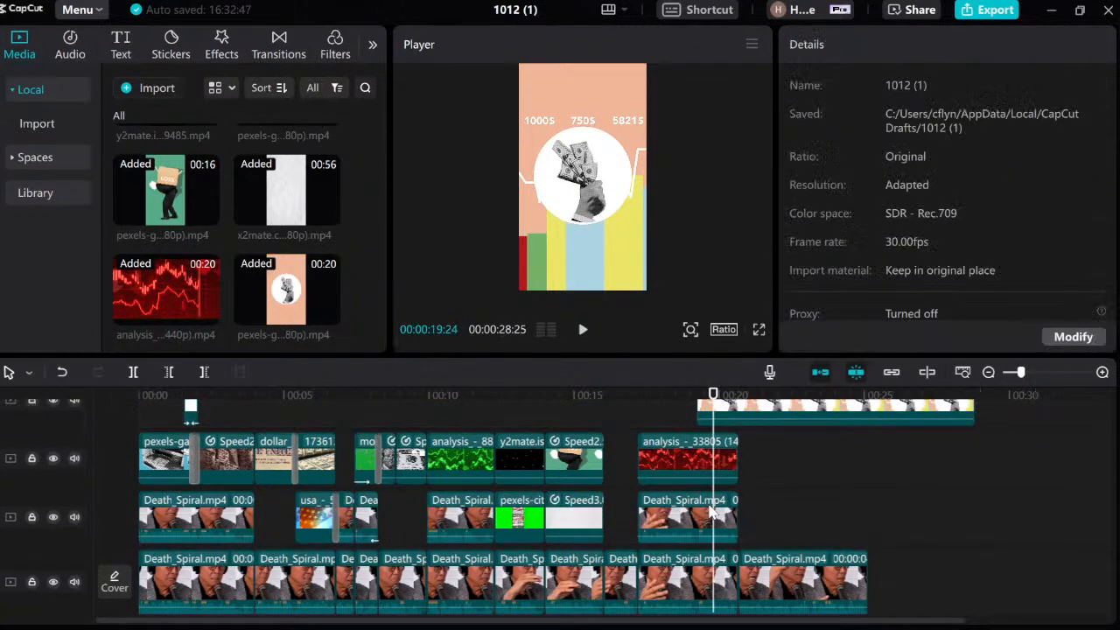
{"action": "left_click", "coordinate": [705, 505]}
{"action": "left_click", "coordinate": [697, 398]}
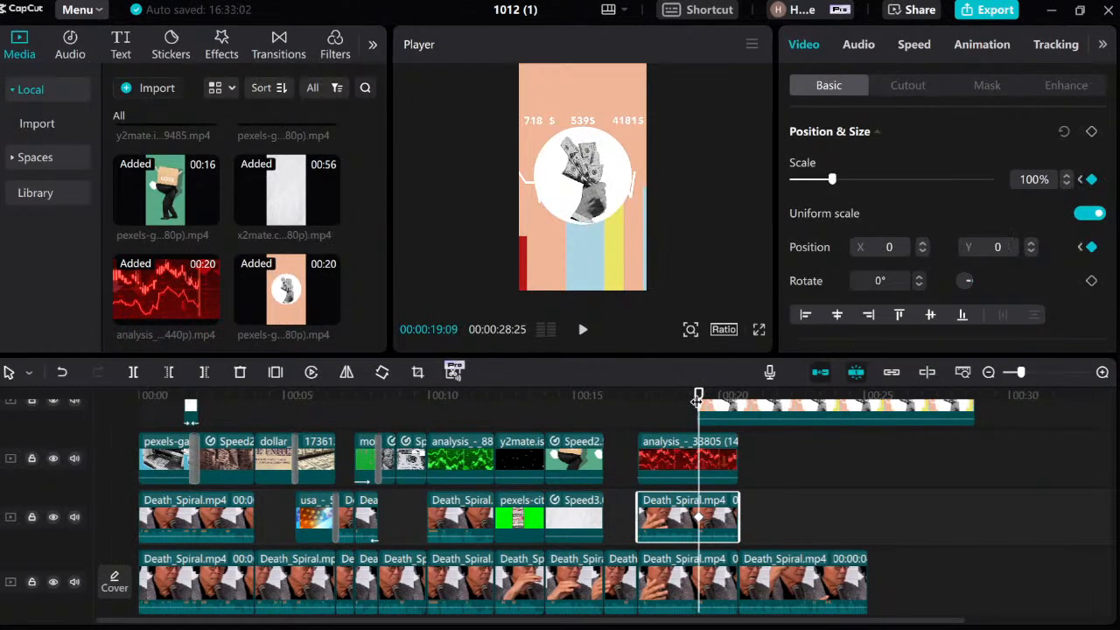
Step: Key out the money-hand clip's peach background with Chroma key, using strength 3 and shadow 100
{"action": "left_click", "coordinate": [726, 410]}
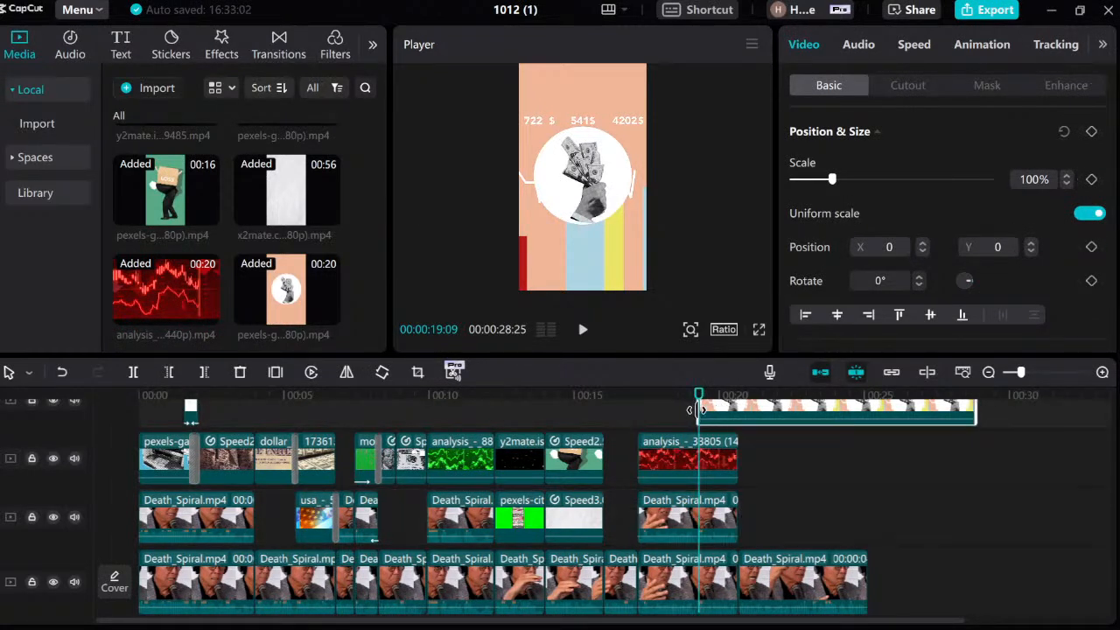
{"action": "scroll", "coordinate": [1042, 477], "scroll_direction": "up", "scroll_amount": 1}
{"action": "scroll", "coordinate": [1043, 478], "scroll_direction": "up", "scroll_amount": 1}
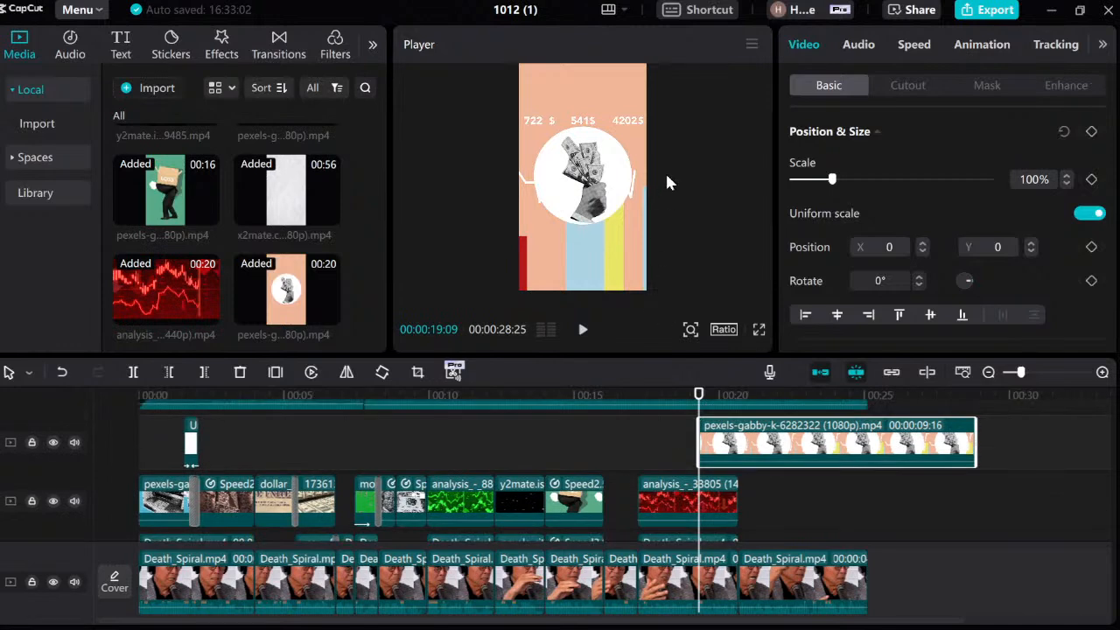
{"action": "left_click", "coordinate": [907, 85]}
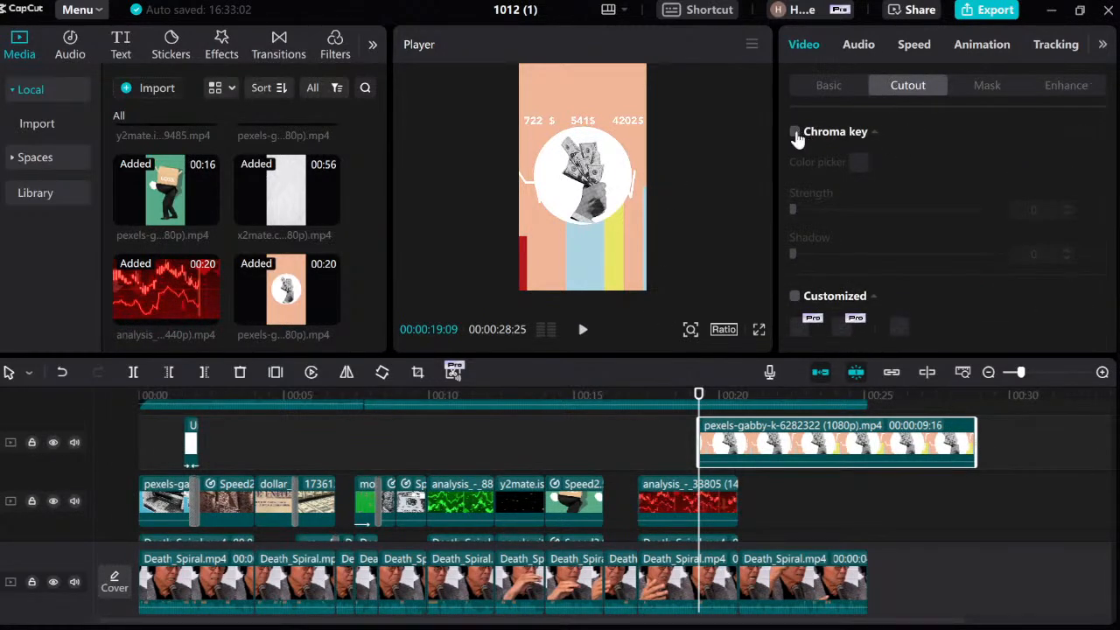
{"action": "left_click", "coordinate": [795, 131]}
{"action": "left_click", "coordinate": [860, 162]}
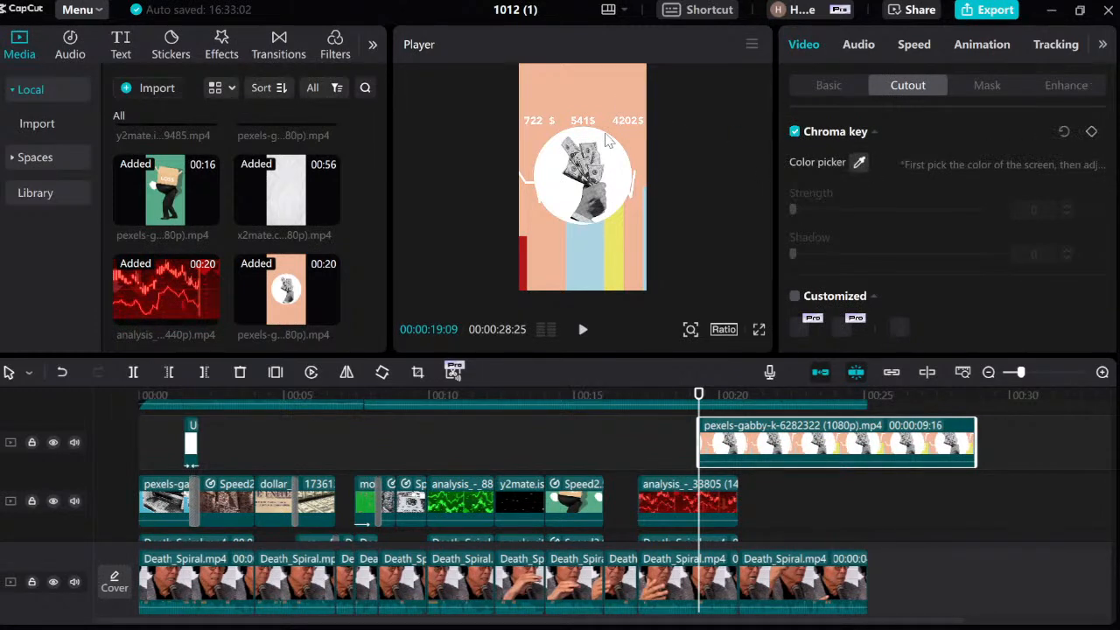
{"action": "left_click", "coordinate": [598, 95]}
{"action": "left_click_drag", "start_coordinate": [793, 210], "coordinate": [796, 211]}
{"action": "left_click", "coordinate": [869, 254]}
{"action": "left_click_drag", "start_coordinate": [868, 254], "coordinate": [1097, 253]}
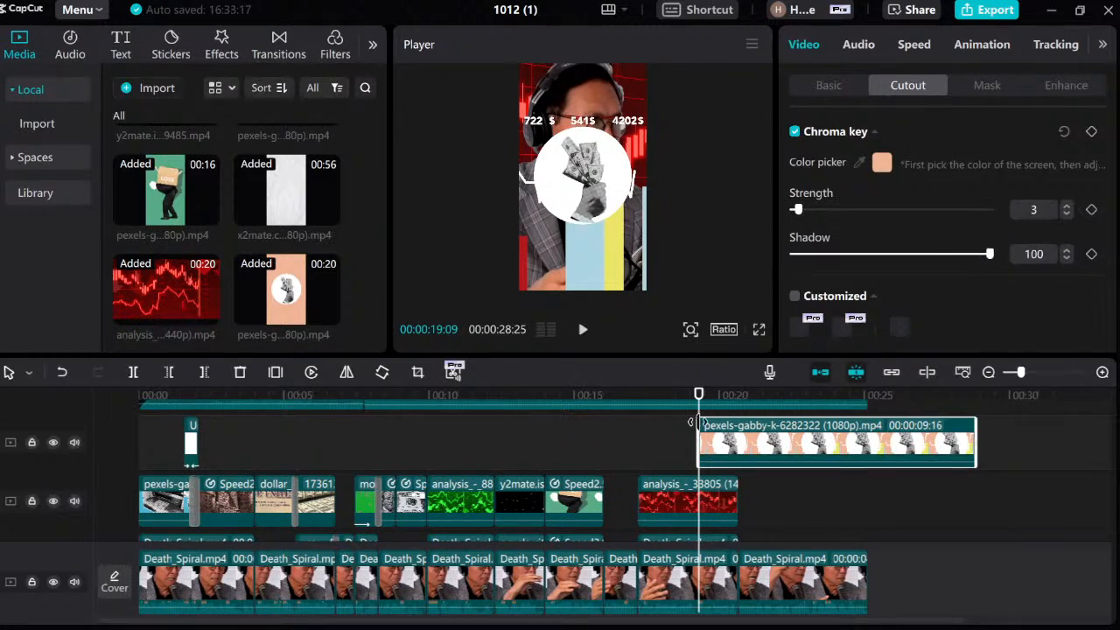
Step: Shrink the keyed money-hand overlay and place it centred over the speaker's chest
{"action": "left_click_drag", "start_coordinate": [647, 290], "coordinate": [614, 233]}
{"action": "left_click_drag", "start_coordinate": [583, 164], "coordinate": [584, 222]}
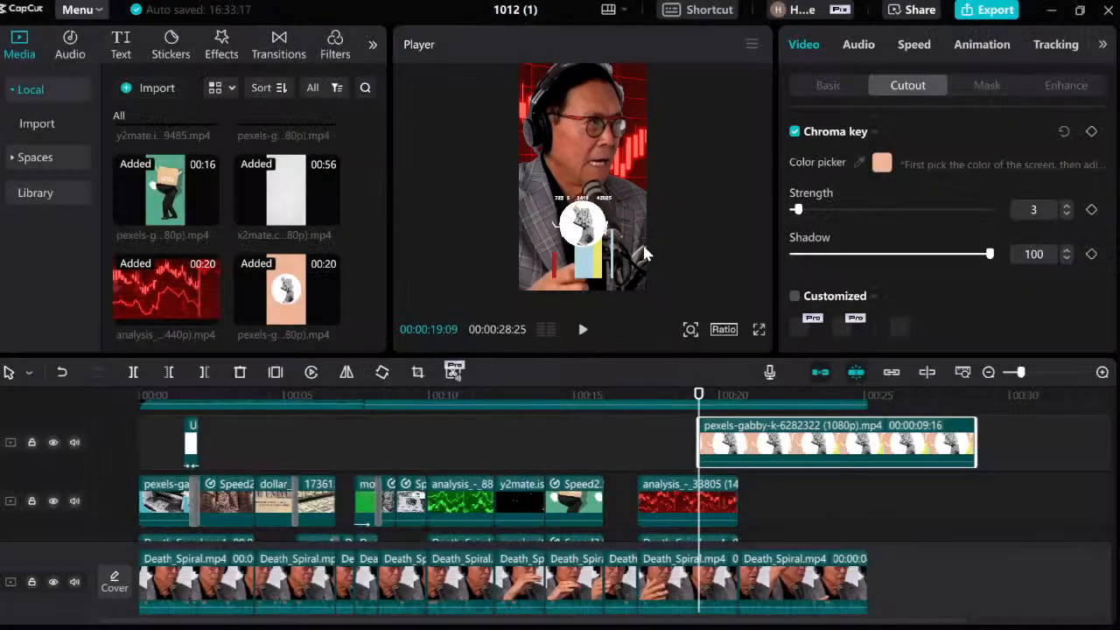
{"action": "left_click_drag", "start_coordinate": [613, 288], "coordinate": [622, 304]}
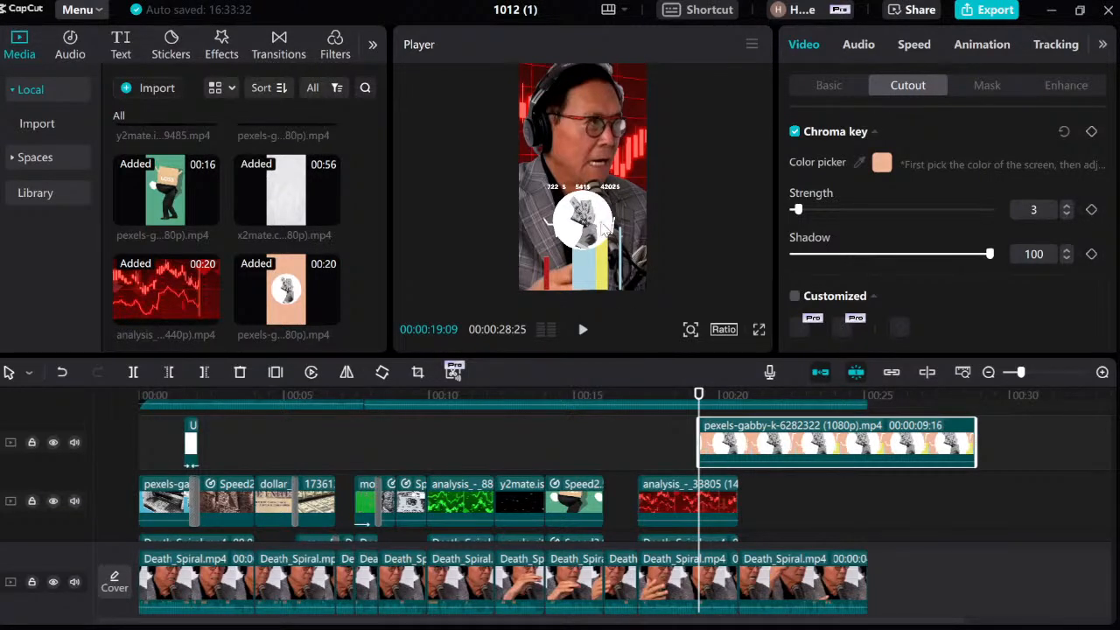
Step: Play the timeline from 00:00:18:21 to check how the money-hand overlay appears over the speaker
{"action": "left_click", "coordinate": [683, 398]}
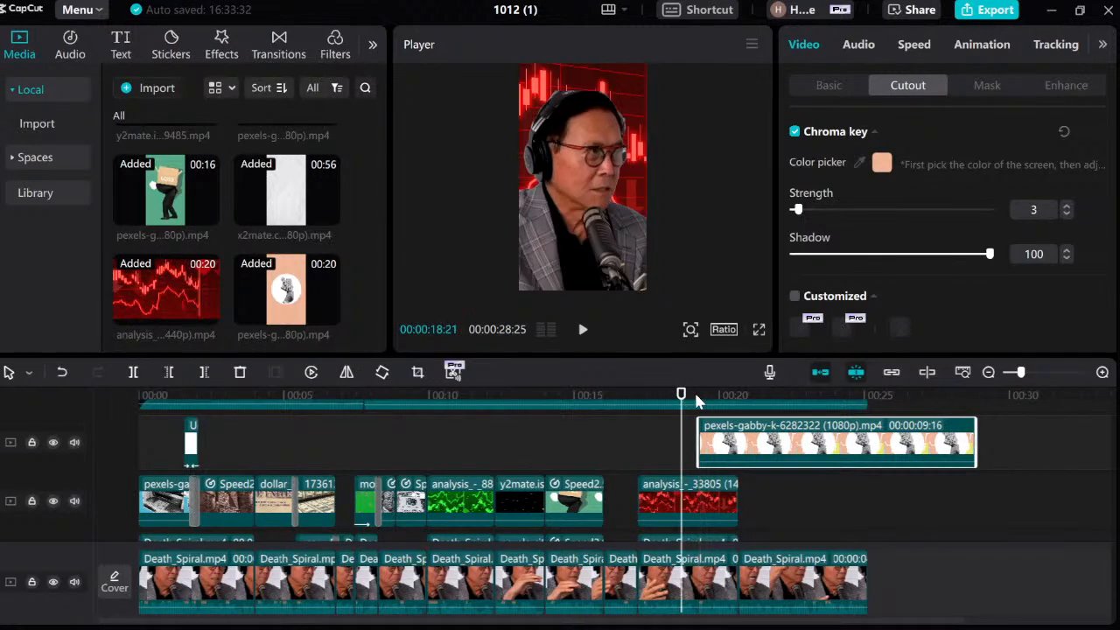
{"action": "key", "text": "space"}
{"action": "key", "text": "space"}
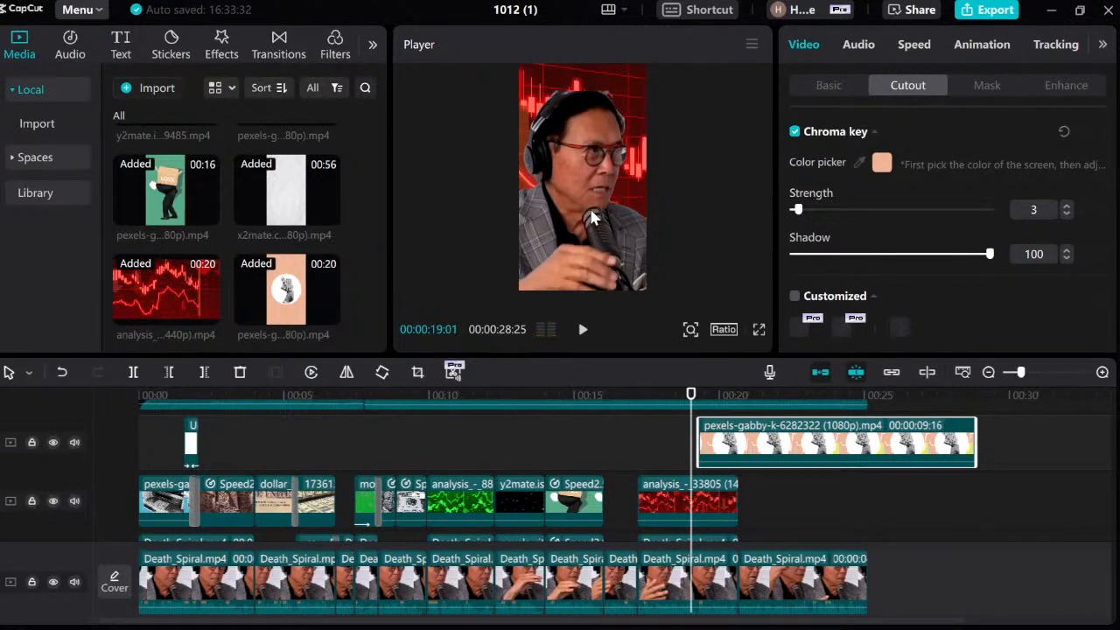
{"action": "key", "text": "space"}
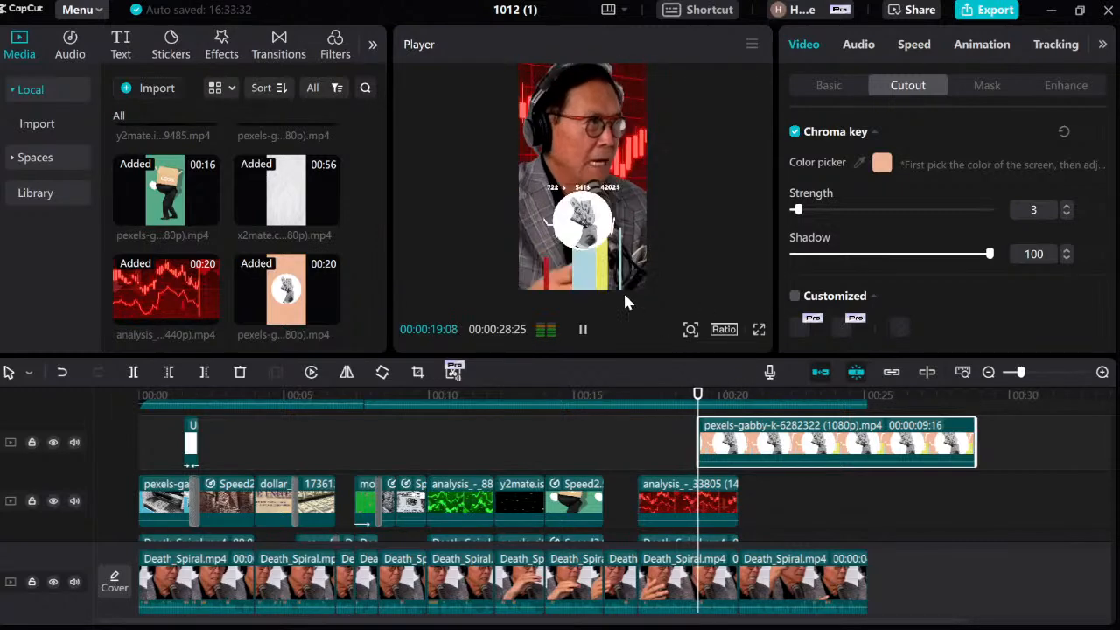
{"action": "key", "text": "space"}
Step: Move the money-hand overlay lower on the speaker and preview the frame in full screen
{"action": "left_click", "coordinate": [597, 184]}
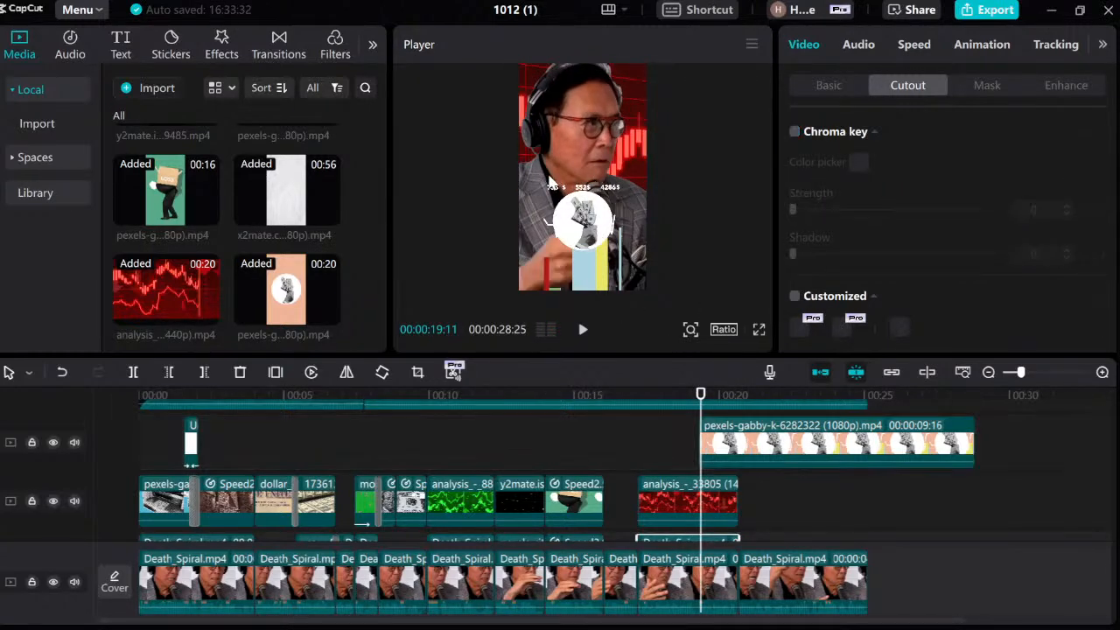
{"action": "left_click", "coordinate": [783, 448]}
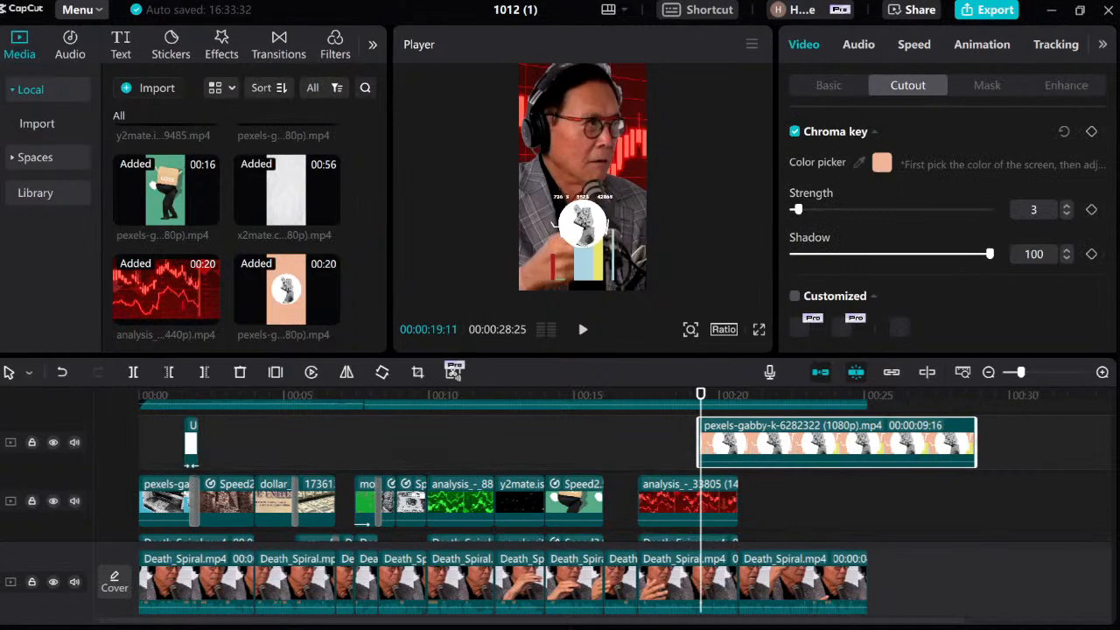
{"action": "left_click_drag", "start_coordinate": [599, 233], "coordinate": [602, 249]}
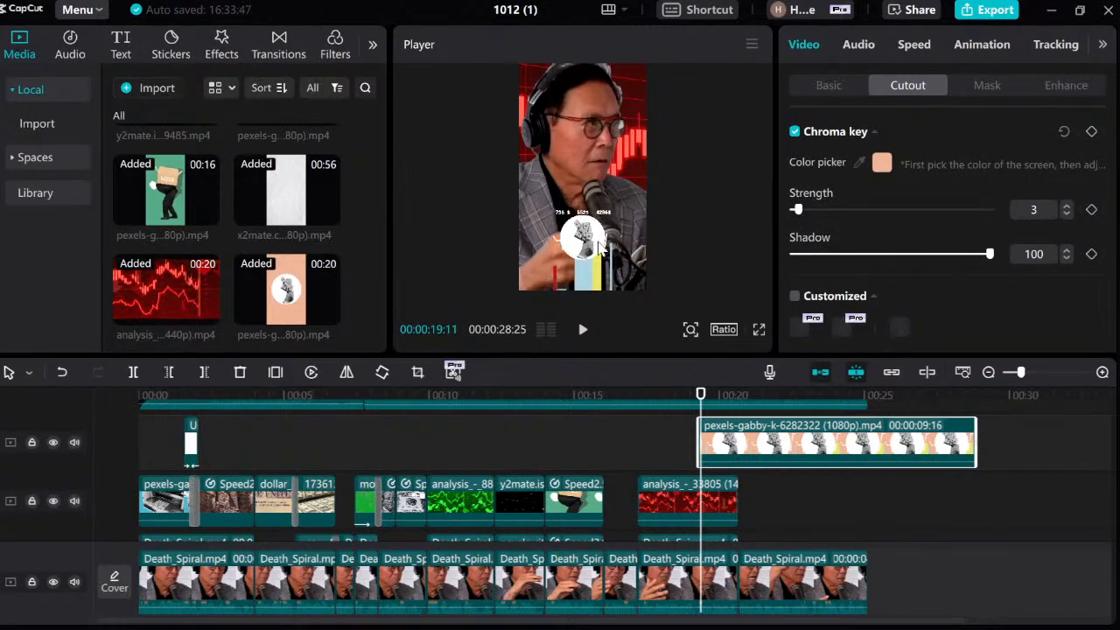
{"action": "left_click", "coordinate": [759, 332]}
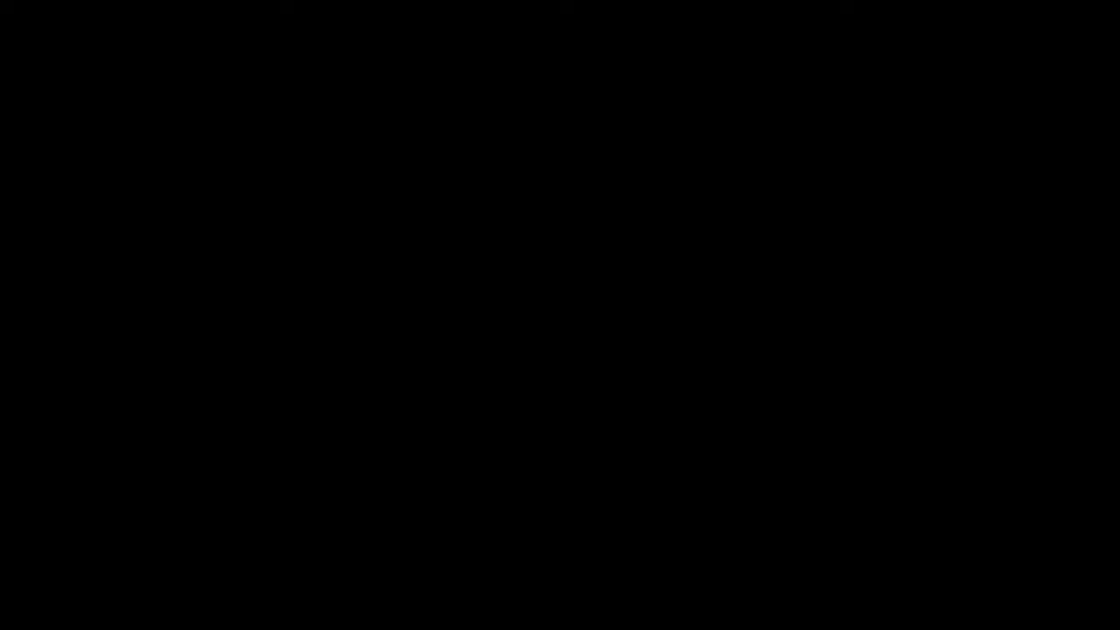
{"action": "key", "text": "Escape"}
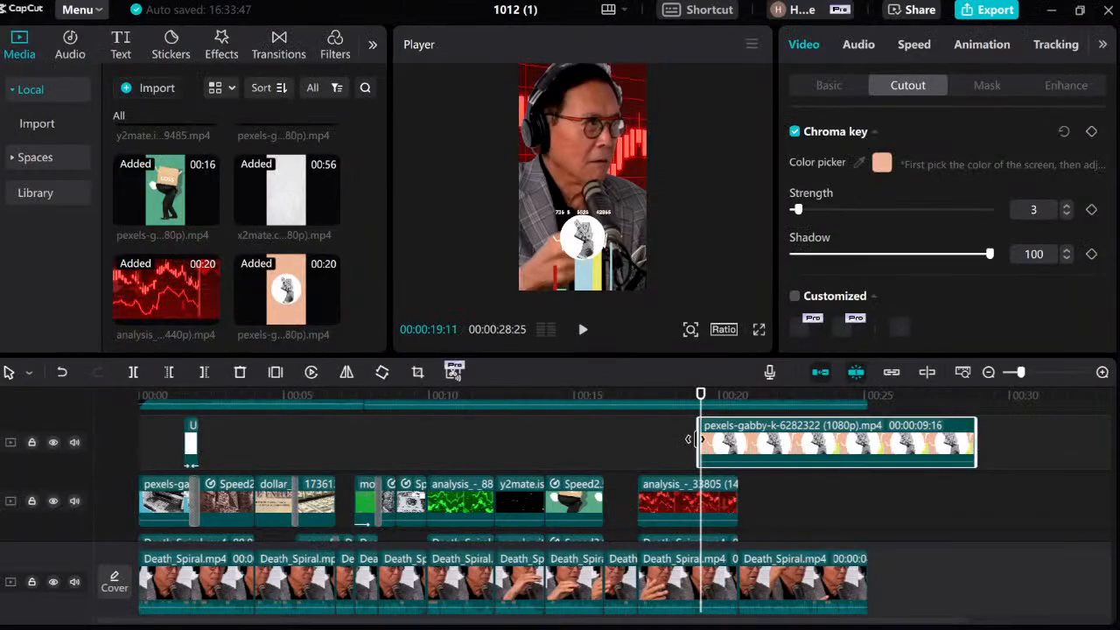
Step: Extend the start of the money-hand clip to a length of 00:00:15:24 and align the clip with the 00:00:19:09 keyframe
{"action": "left_click_drag", "start_coordinate": [777, 392], "coordinate": [816, 396]}
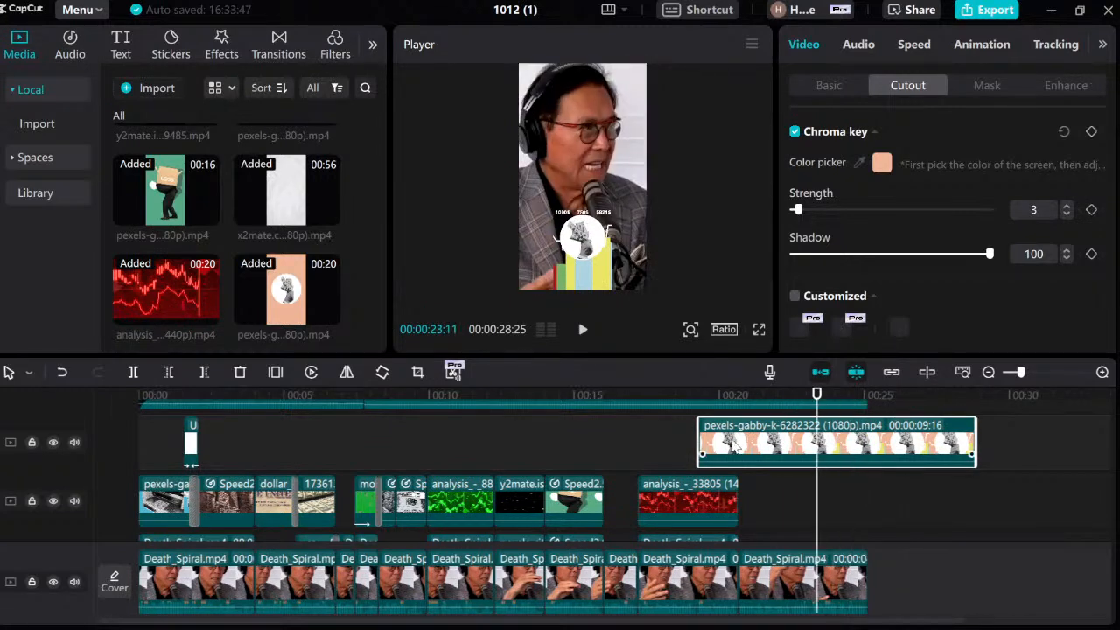
{"action": "left_click_drag", "start_coordinate": [734, 445], "coordinate": [687, 433]}
{"action": "left_click", "coordinate": [700, 497]}
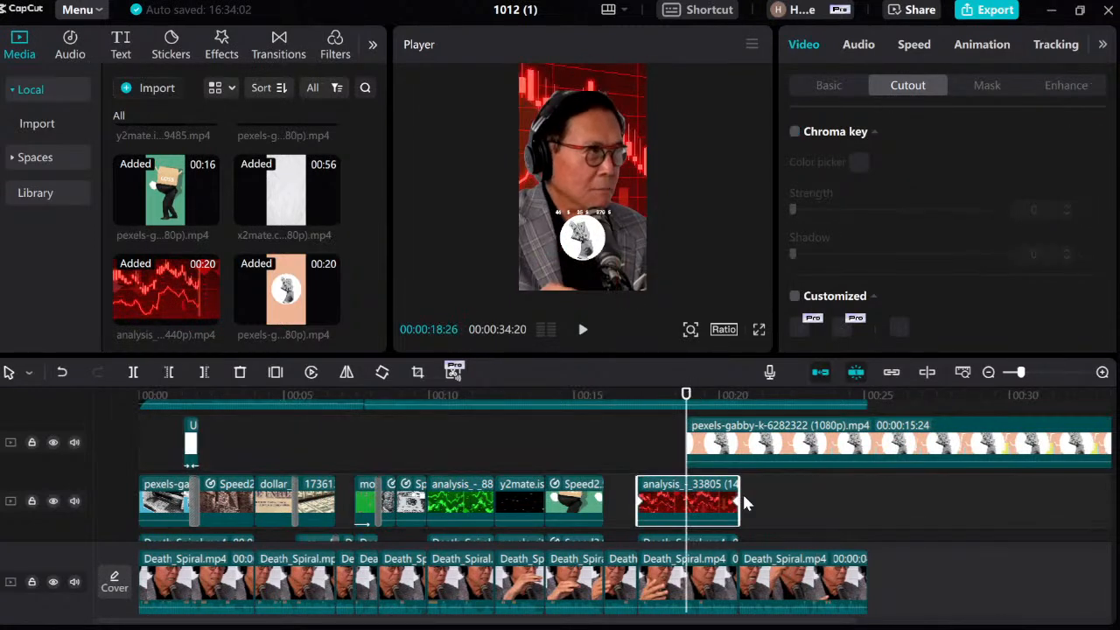
{"action": "scroll", "coordinate": [742, 491], "scroll_direction": "down", "scroll_amount": 3}
{"action": "left_click", "coordinate": [733, 499]}
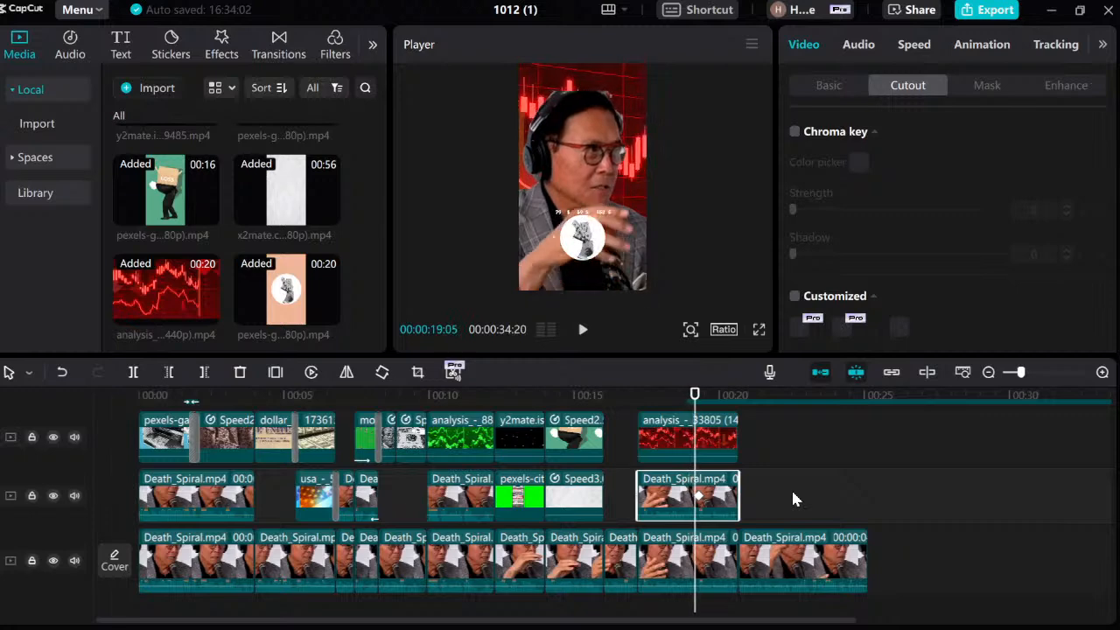
{"action": "left_click", "coordinate": [818, 83]}
{"action": "key", "text": "Right"}
{"action": "key", "text": "Right"}
{"action": "scroll", "coordinate": [803, 478], "scroll_direction": "up", "scroll_amount": 3}
{"action": "left_click_drag", "start_coordinate": [731, 459], "coordinate": [743, 441]}
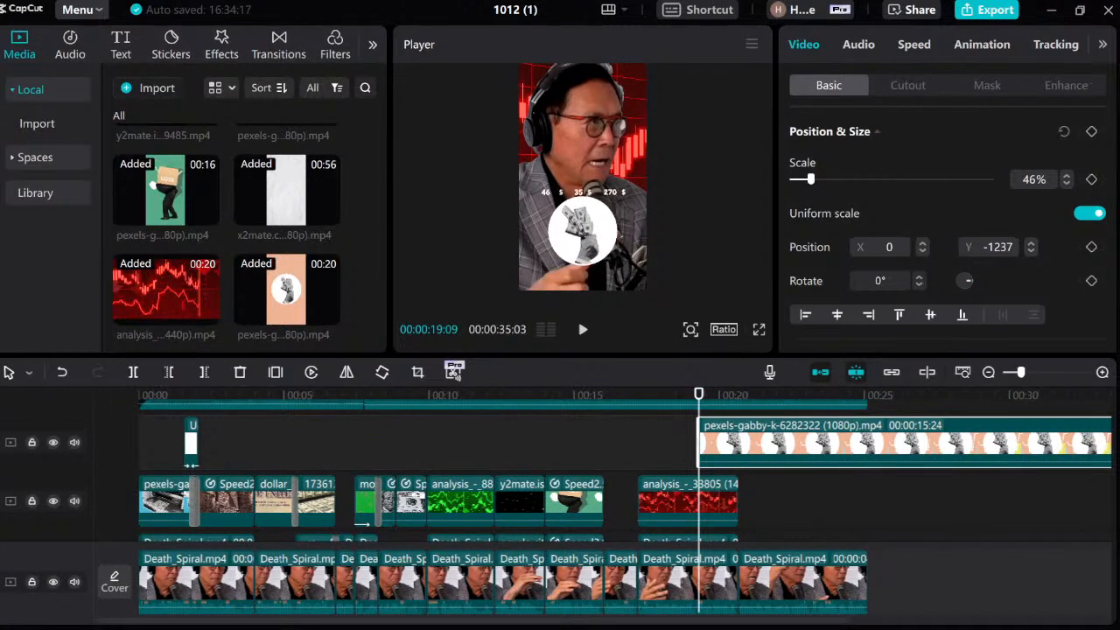
Step: Resize the money-hand overlay to 70% at about Y -1522 and play it back from 00:00:19:11
{"action": "left_click_drag", "start_coordinate": [610, 210], "coordinate": [610, 225]}
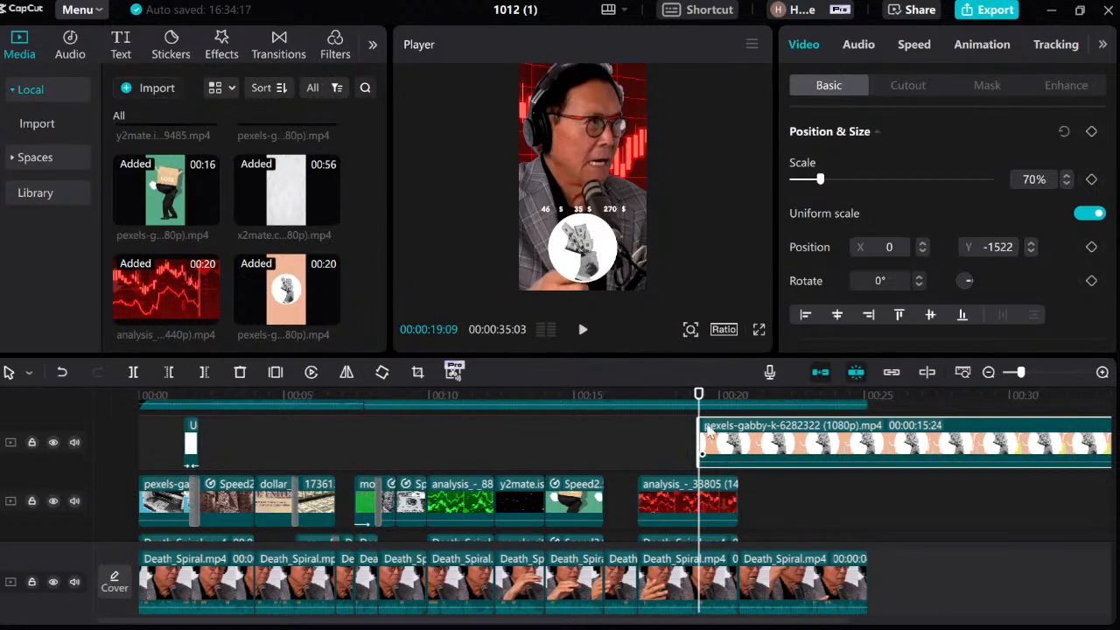
{"action": "key", "text": "space"}
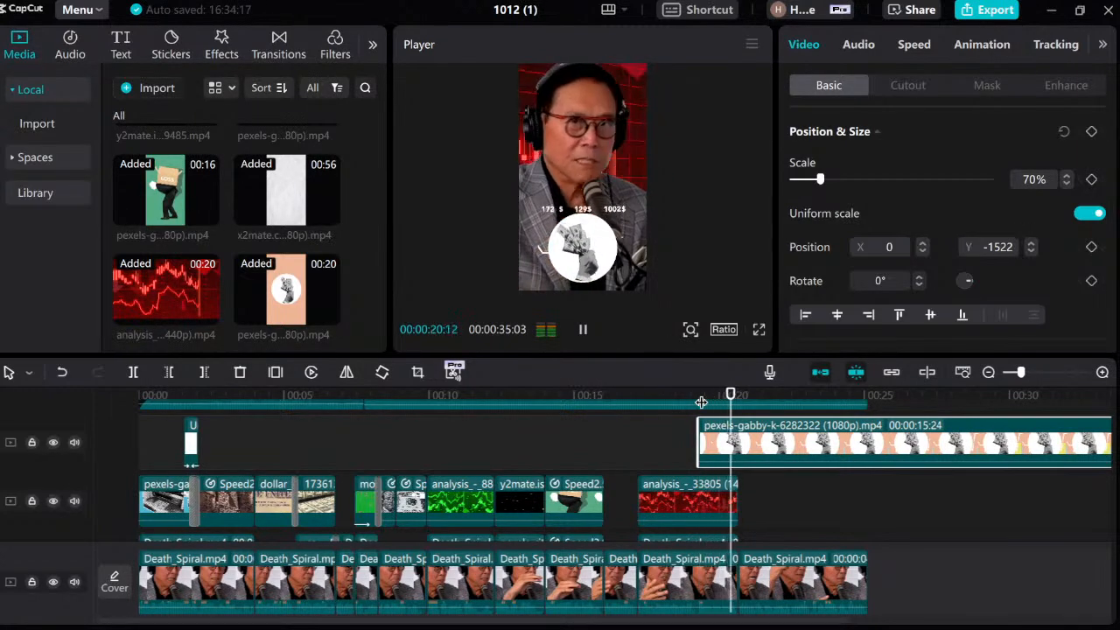
{"action": "key", "text": "space"}
{"action": "left_click", "coordinate": [700, 401]}
{"action": "key", "text": "space"}
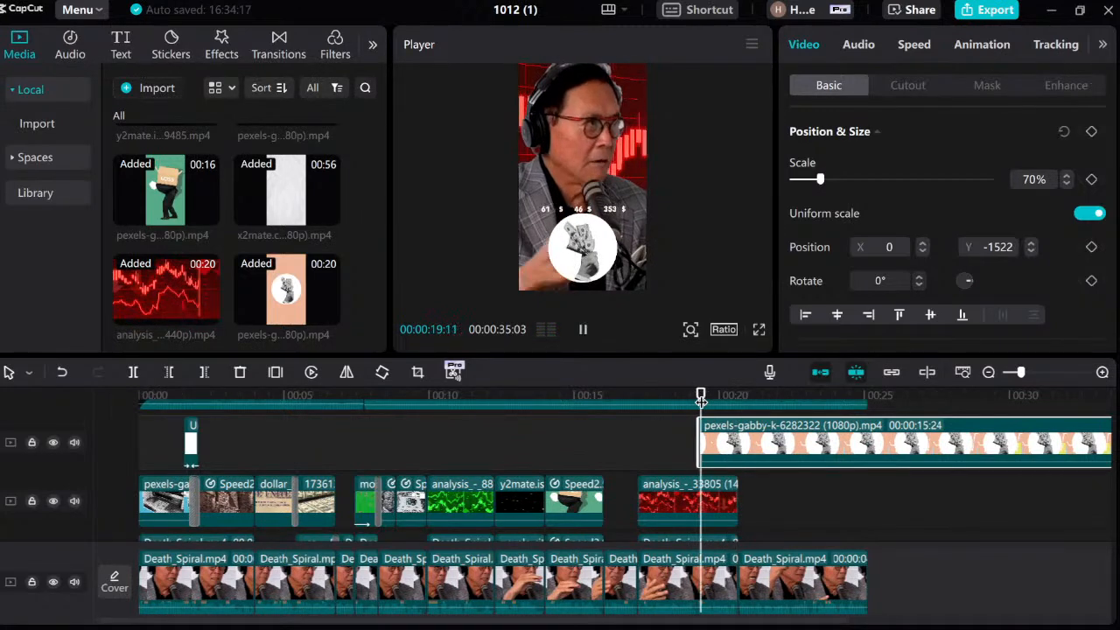
{"action": "key", "text": "space"}
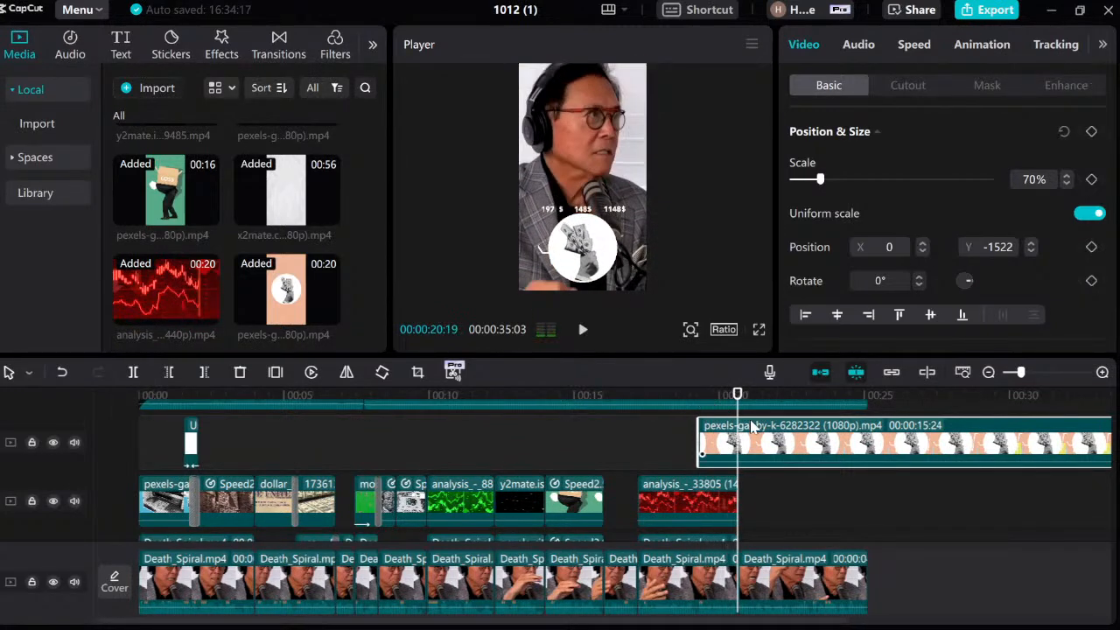
Step: Cut the money-hand clip at 00:00:20:19, delete the remainder, and extend its end to match the speaker clip at 00:00:25:04
{"action": "key", "text": "ctrl+b"}
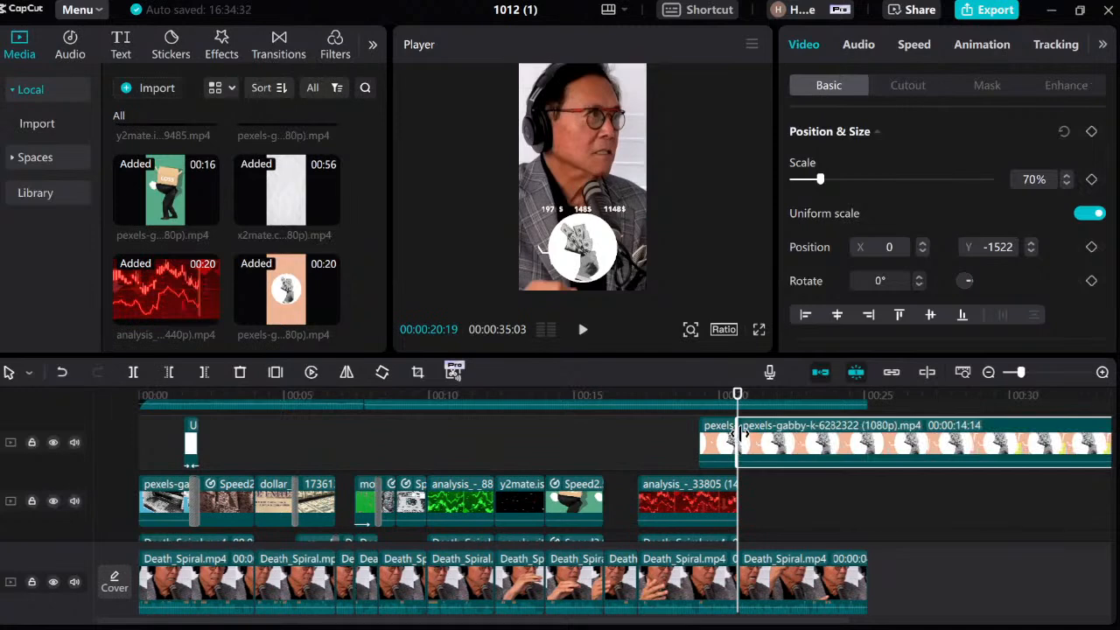
{"action": "key", "text": "Delete"}
{"action": "left_click_drag", "start_coordinate": [759, 437], "coordinate": [868, 437]}
Step: Set the money-hand clip's playback speed to 1.7x
{"action": "left_click", "coordinate": [869, 46]}
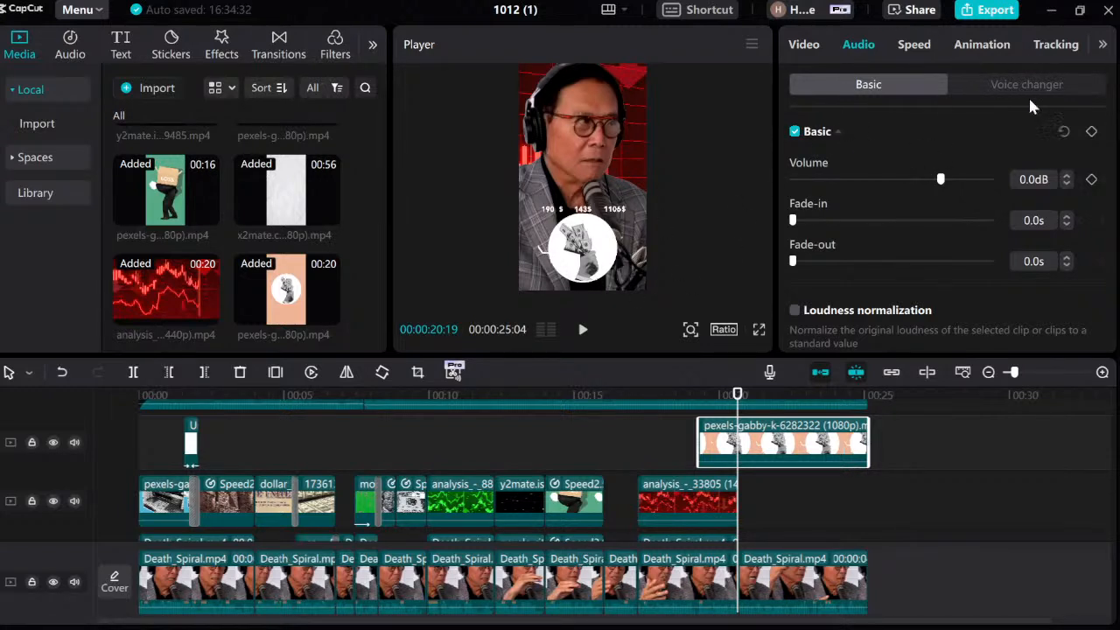
{"action": "left_click", "coordinate": [917, 45]}
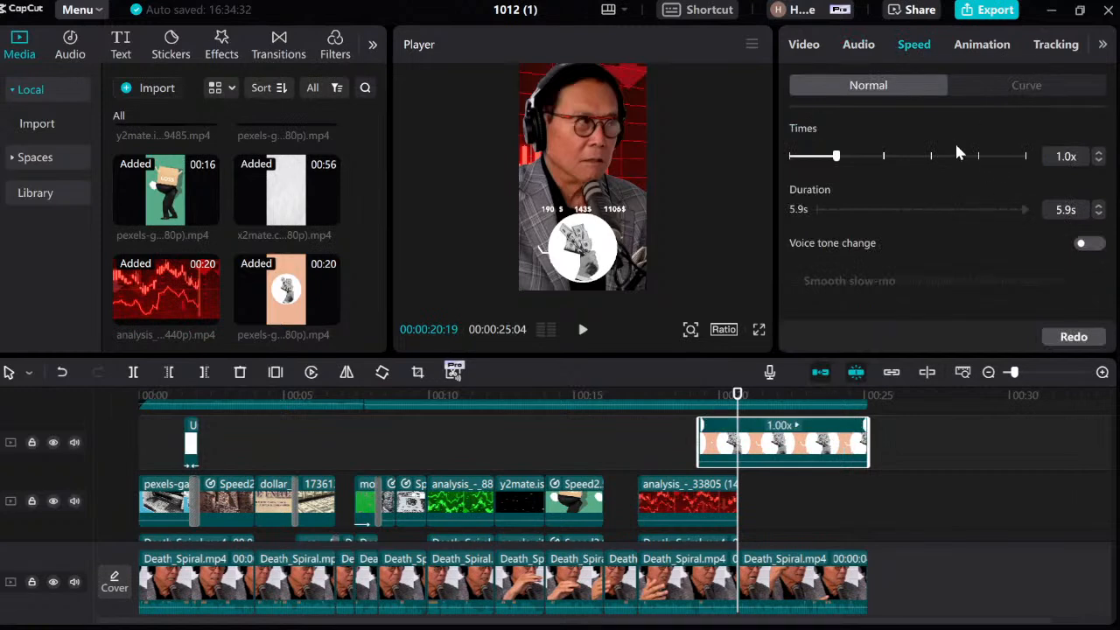
{"action": "left_click", "coordinate": [1099, 153]}
{"action": "left_click", "coordinate": [1099, 153]}
{"action": "left_click", "coordinate": [1099, 153]}
{"action": "left_click", "coordinate": [1099, 153]}
{"action": "left_click", "coordinate": [1099, 154]}
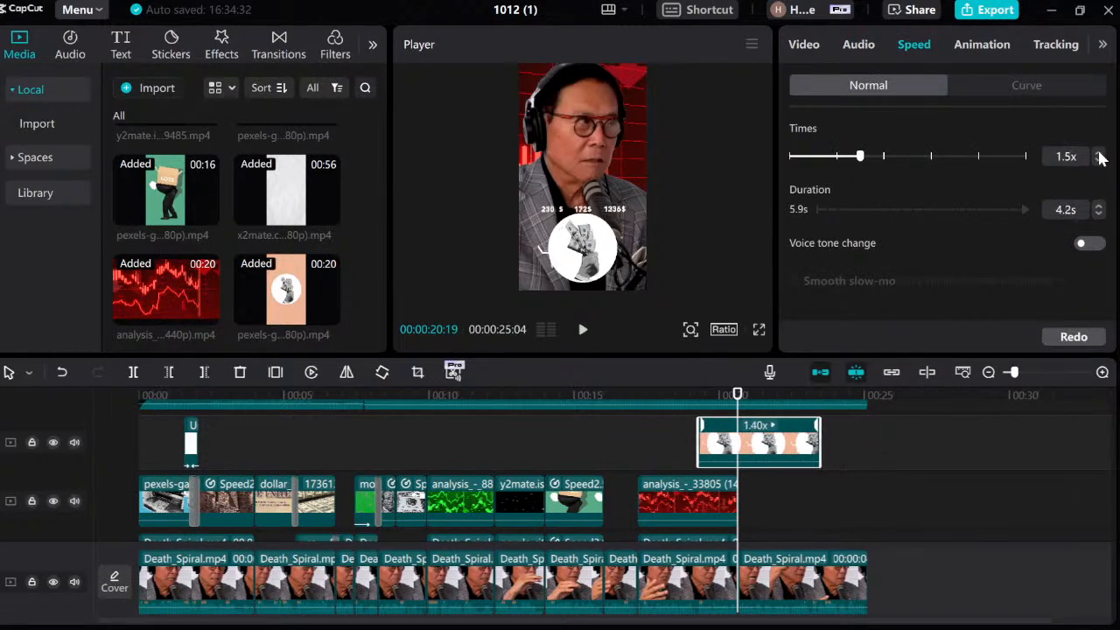
{"action": "left_click", "coordinate": [1098, 153]}
{"action": "left_click", "coordinate": [1098, 153]}
{"action": "left_click", "coordinate": [1099, 153]}
{"action": "left_click", "coordinate": [1099, 153]}
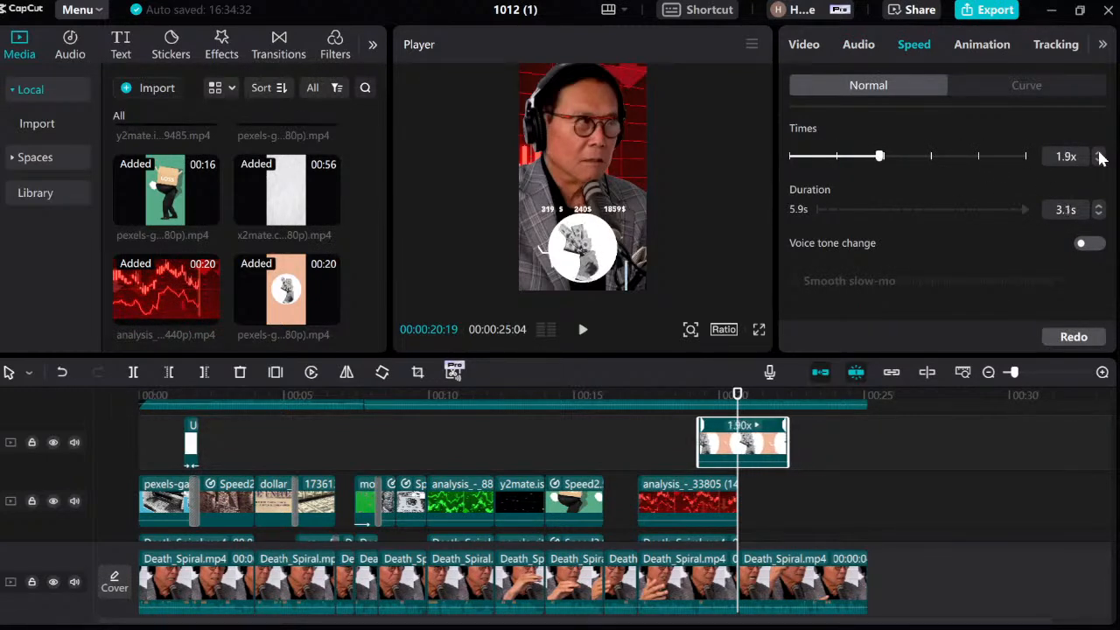
{"action": "left_click", "coordinate": [1099, 161]}
{"action": "left_click", "coordinate": [1098, 161]}
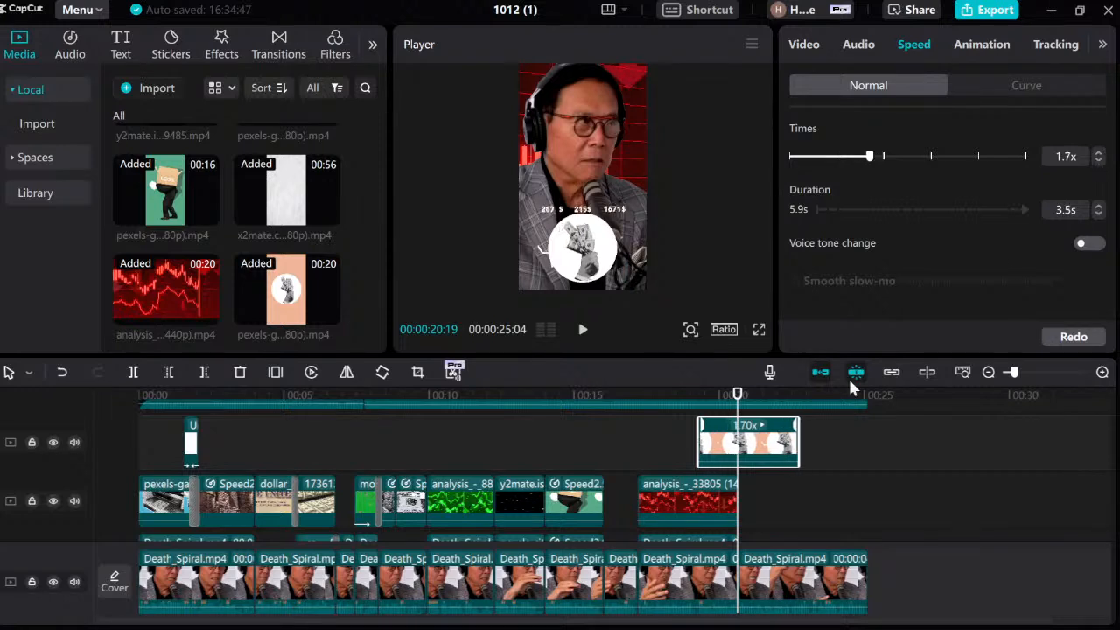
Step: Trim the end of the money-hand clip to align with the end of the red chart clip
{"action": "left_click_drag", "start_coordinate": [794, 447], "coordinate": [739, 447]}
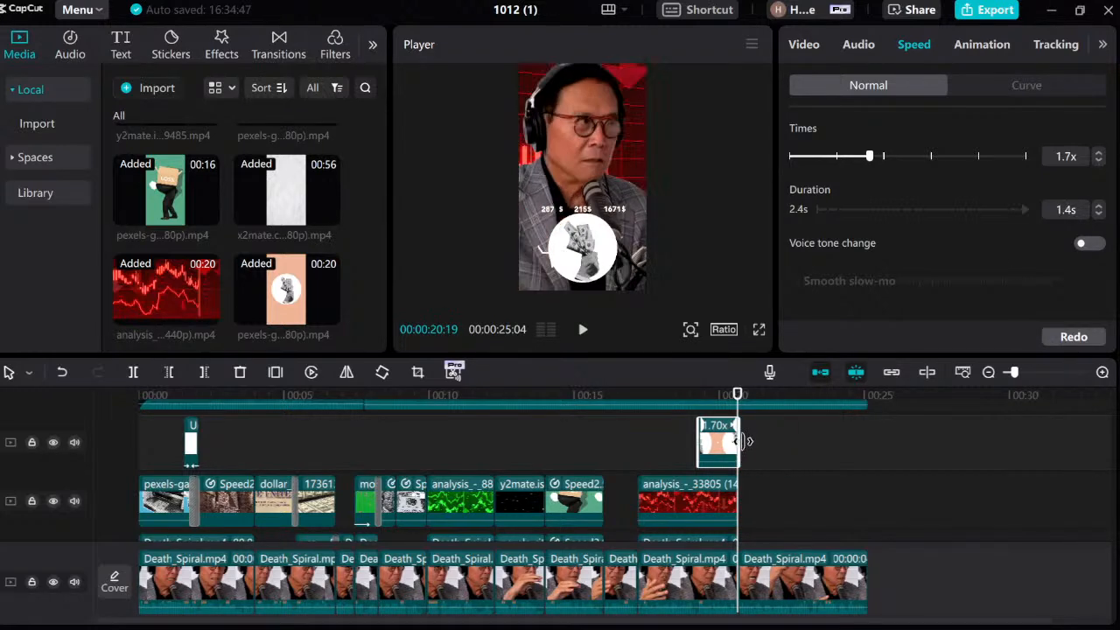
{"action": "left_click", "coordinate": [724, 396]}
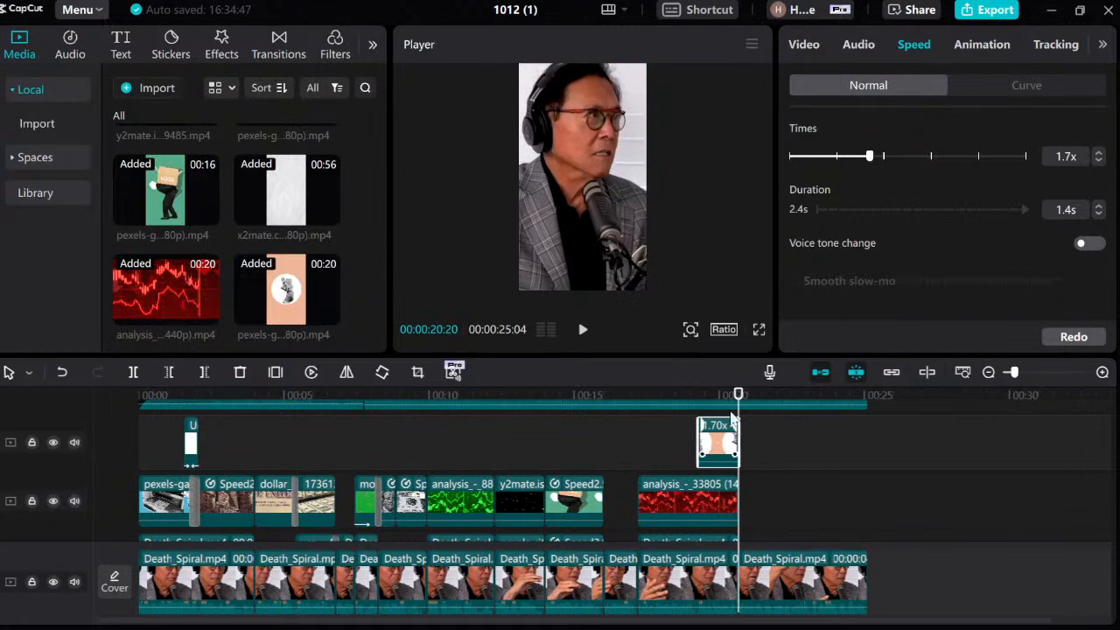
{"action": "left_click", "coordinate": [740, 486]}
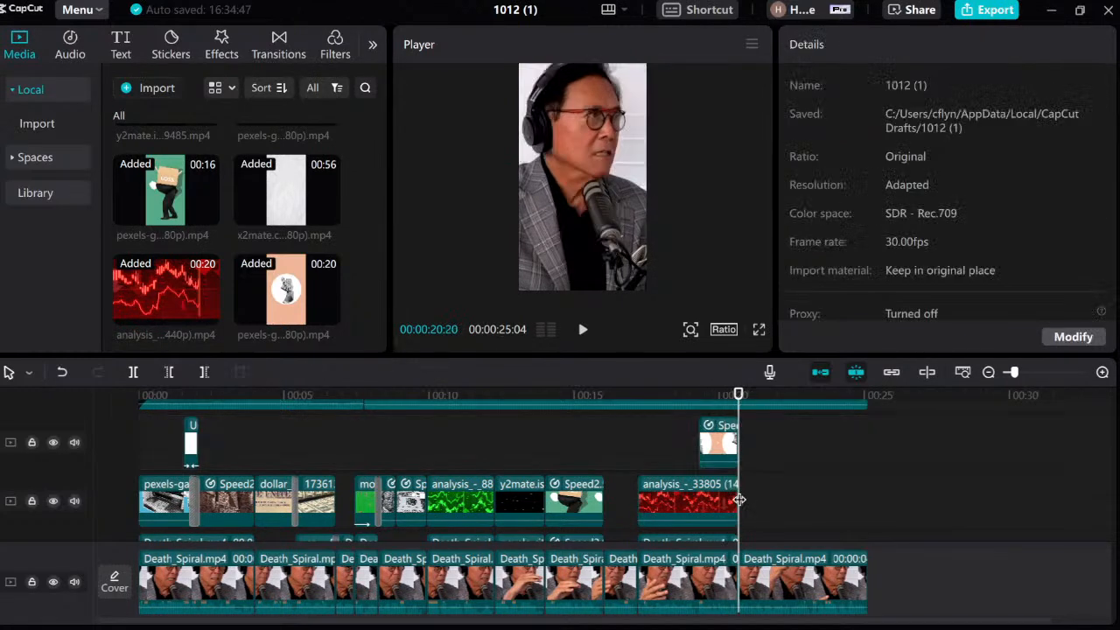
{"action": "left_click", "coordinate": [731, 450]}
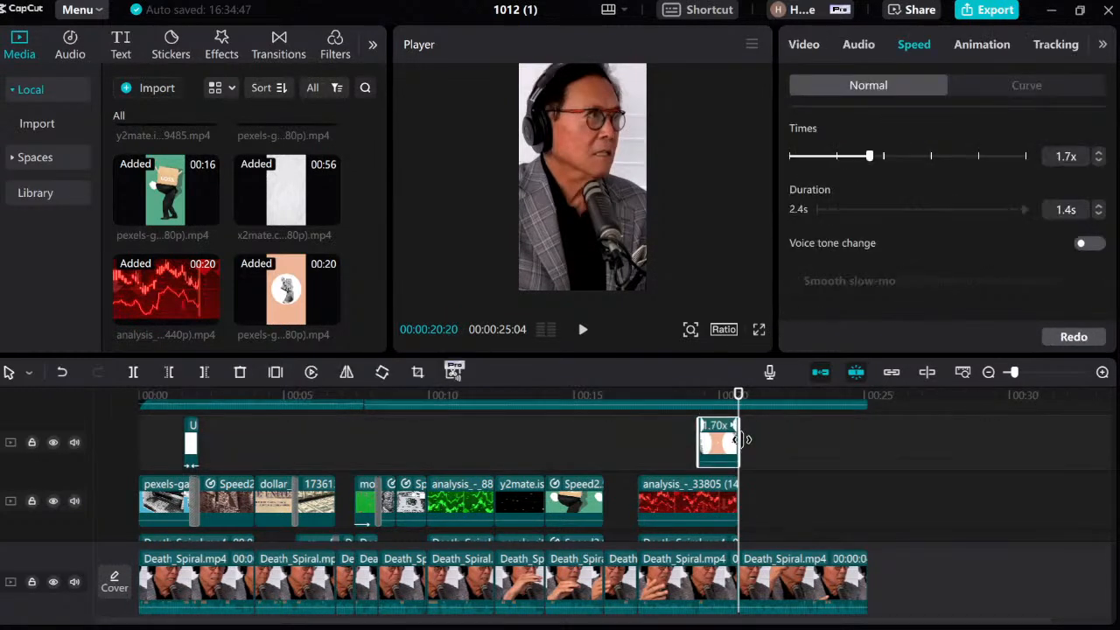
Step: Play the timeline from about 00:00:19:00 to review the sped-up money-hand overlay
{"action": "key", "text": "space"}
{"action": "left_click", "coordinate": [696, 405]}
{"action": "key", "text": "space"}
{"action": "left_click", "coordinate": [680, 400]}
{"action": "key", "text": "space"}
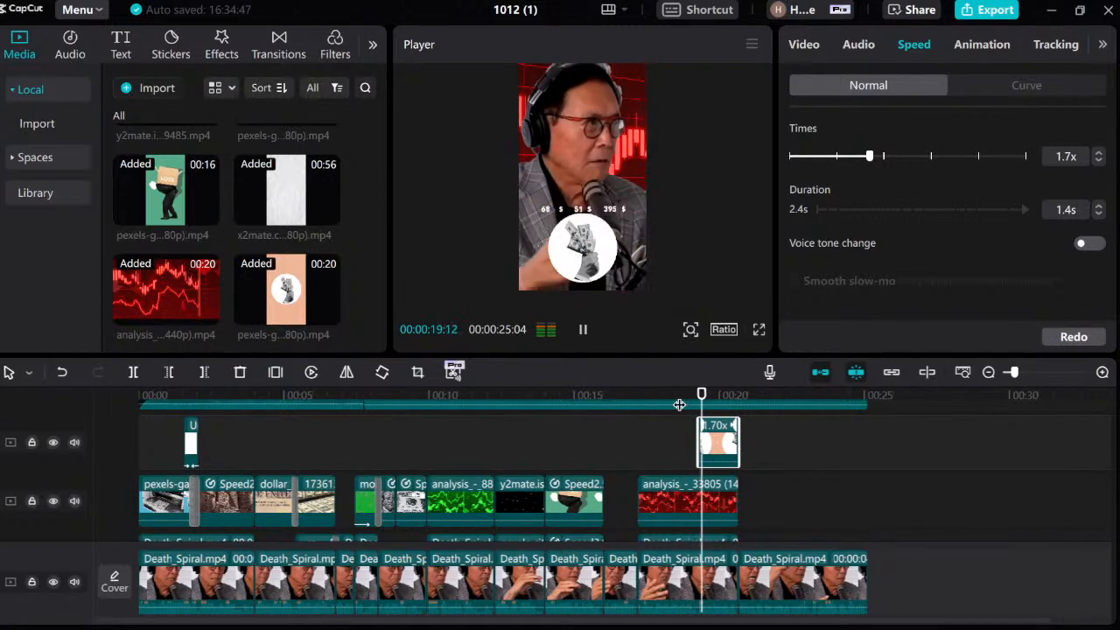
{"action": "left_click", "coordinate": [688, 391]}
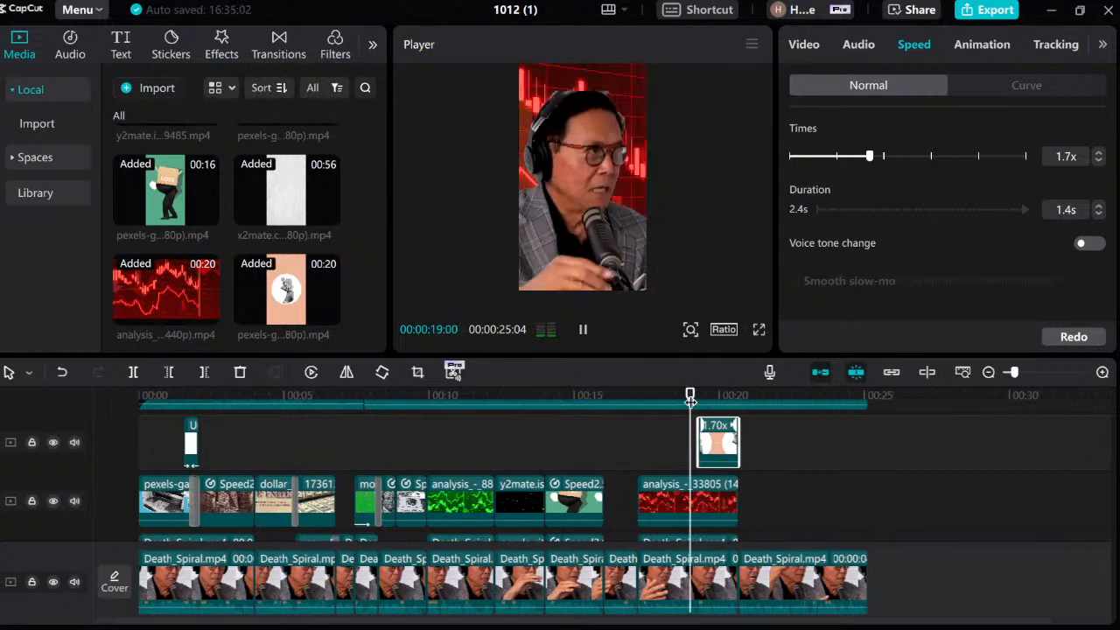
{"action": "key", "text": "space"}
Step: Adjust the money-hand overlay's color at 00:00:19:09, setting Temp to 50 and Hue to -50
{"action": "left_click", "coordinate": [699, 396]}
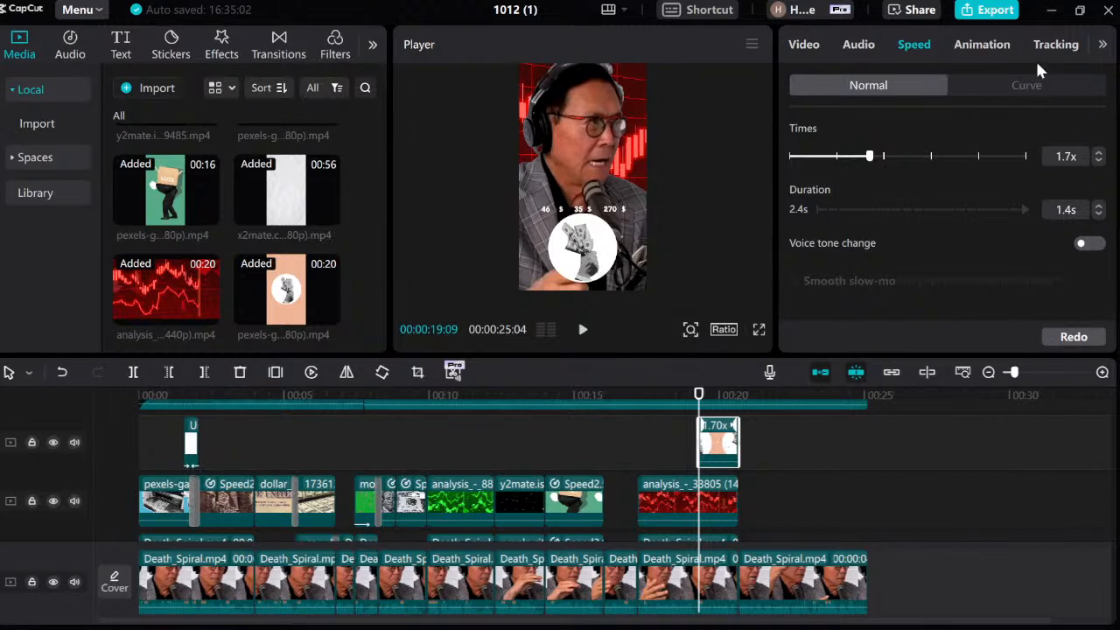
{"action": "left_click", "coordinate": [983, 45]}
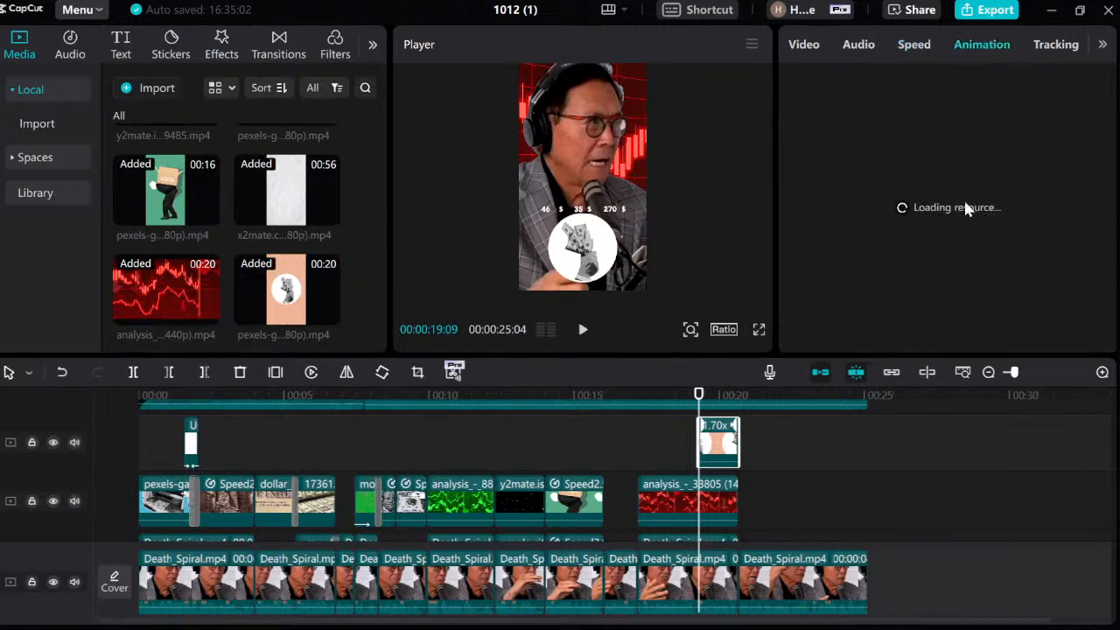
{"action": "left_click", "coordinate": [1102, 44]}
{"action": "left_click", "coordinate": [1043, 45]}
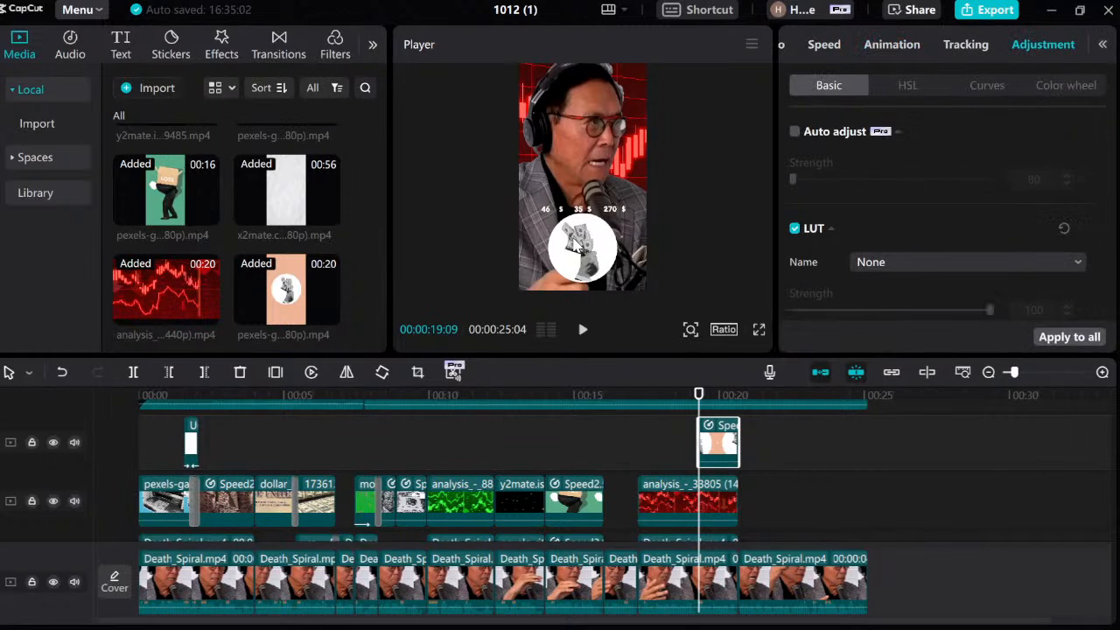
{"action": "scroll", "coordinate": [831, 236], "scroll_direction": "down", "scroll_amount": 5}
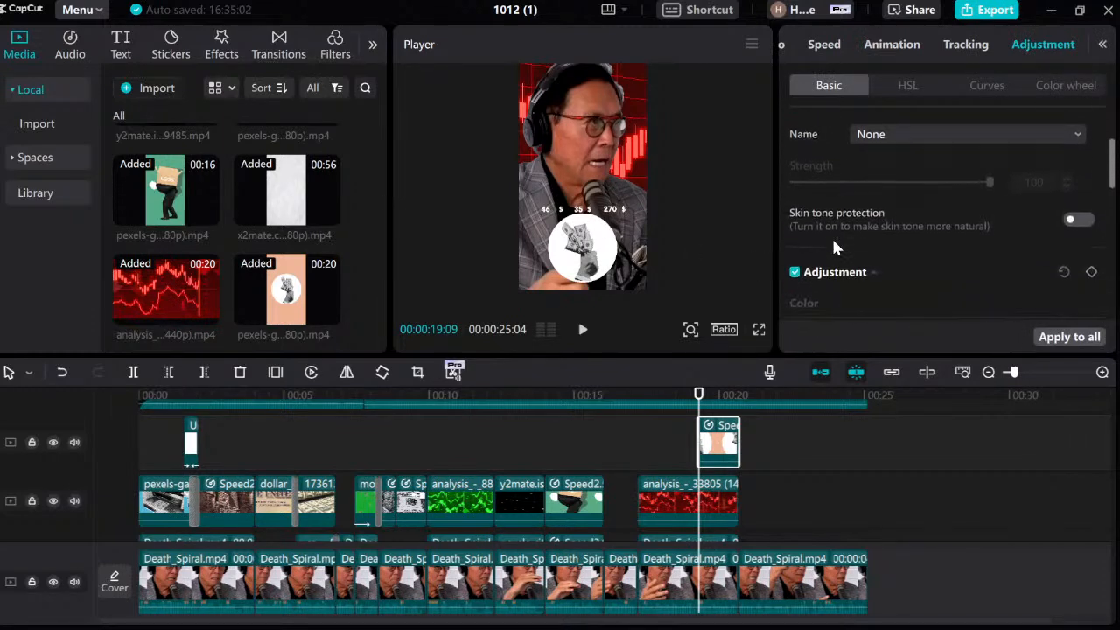
{"action": "left_click_drag", "start_coordinate": [892, 242], "coordinate": [988, 243]}
{"action": "left_click_drag", "start_coordinate": [793, 243], "coordinate": [891, 243]}
{"action": "left_click_drag", "start_coordinate": [896, 204], "coordinate": [759, 197]}
{"action": "left_click_drag", "start_coordinate": [893, 166], "coordinate": [992, 165]}
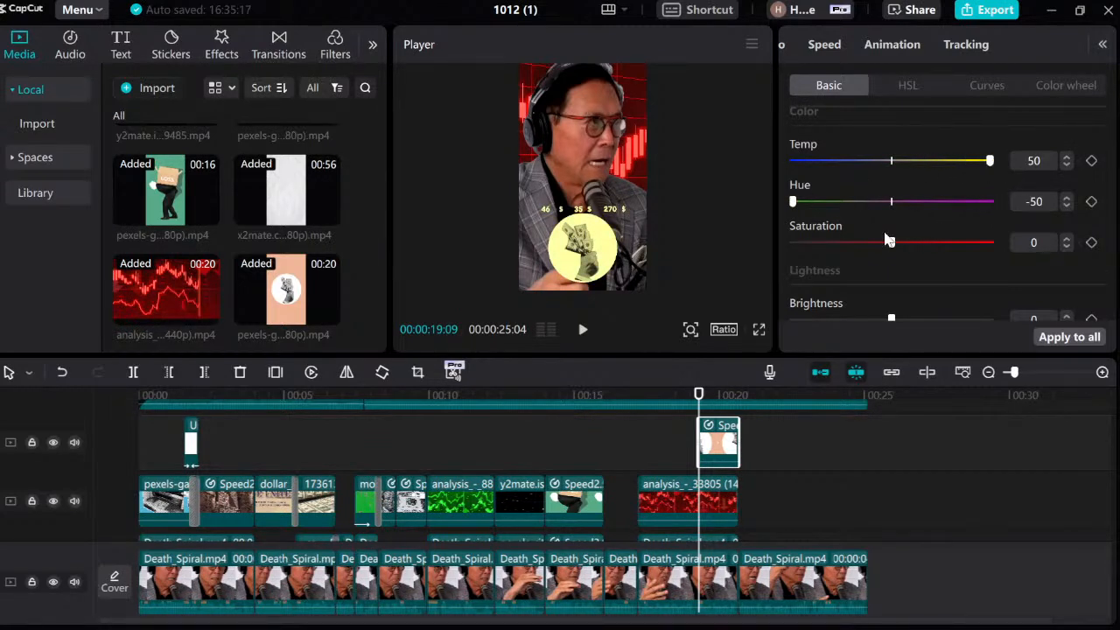
Step: Soften the money-hand overlay's yellow tint by reducing Temp to about 29 and bringing Hue closer to neutral
{"action": "mouse_move", "coordinate": [882, 244]}
{"action": "left_mouse_down"}
{"action": "mouse_move", "coordinate": [817, 245]}
{"action": "mouse_move", "coordinate": [897, 245]}
{"action": "mouse_move", "coordinate": [886, 250]}
{"action": "left_mouse_up"}
{"action": "left_click_drag", "start_coordinate": [983, 164], "coordinate": [950, 171]}
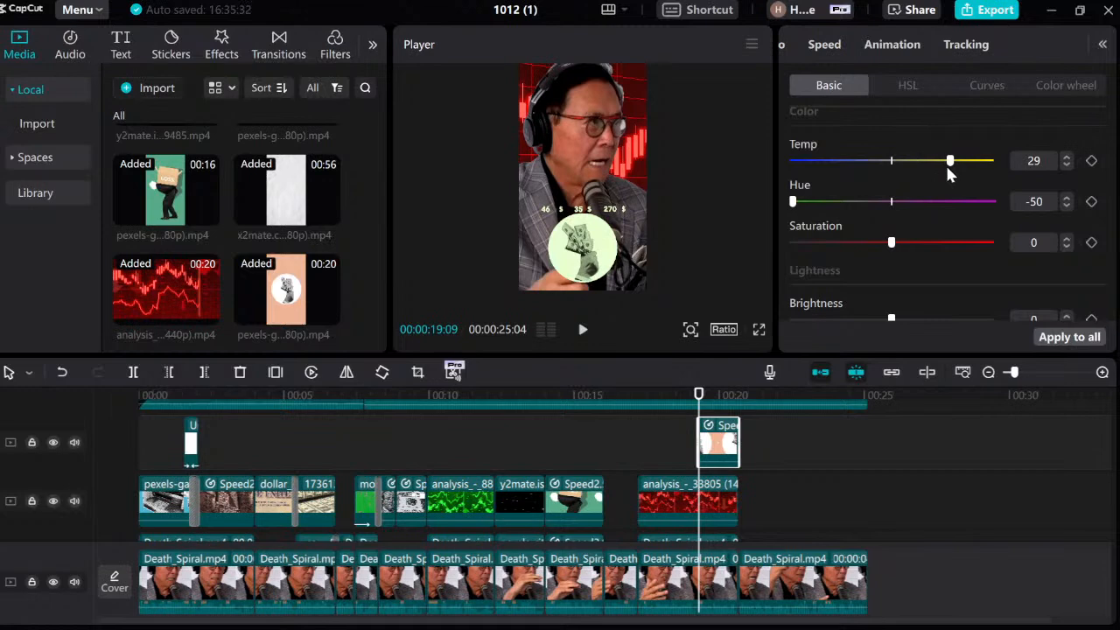
{"action": "left_click_drag", "start_coordinate": [793, 202], "coordinate": [852, 206]}
{"action": "mouse_move", "coordinate": [952, 160]}
{"action": "left_mouse_down"}
{"action": "mouse_move", "coordinate": [997, 163]}
{"action": "mouse_move", "coordinate": [949, 168]}
{"action": "left_mouse_up"}
Step: Adjust the money-hand overlay's lightness, including its contrast, and set the last lightness value above Effects to -50
{"action": "scroll", "coordinate": [915, 262], "scroll_direction": "down", "scroll_amount": 3}
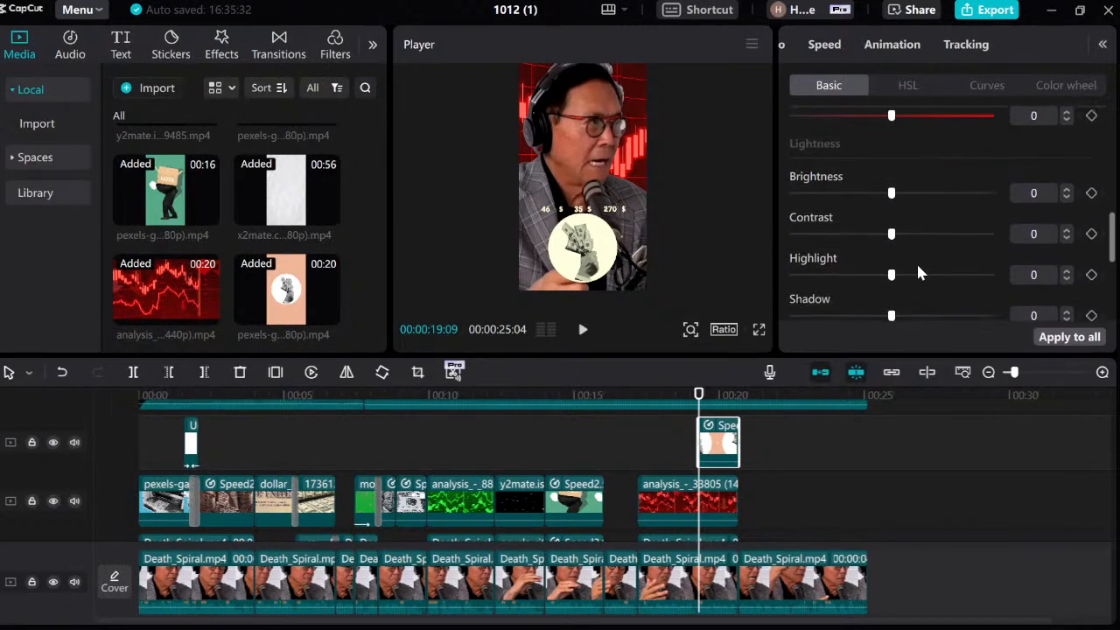
{"action": "left_click_drag", "start_coordinate": [892, 232], "coordinate": [795, 298]}
{"action": "scroll", "coordinate": [896, 274], "scroll_direction": "down", "scroll_amount": 2}
{"action": "scroll", "coordinate": [902, 284], "scroll_direction": "down", "scroll_amount": 2}
{"action": "left_click_drag", "start_coordinate": [812, 230], "coordinate": [757, 245]}
{"action": "scroll", "coordinate": [890, 284], "scroll_direction": "down", "scroll_amount": 2}
{"action": "scroll", "coordinate": [844, 240], "scroll_direction": "down", "scroll_amount": 2}
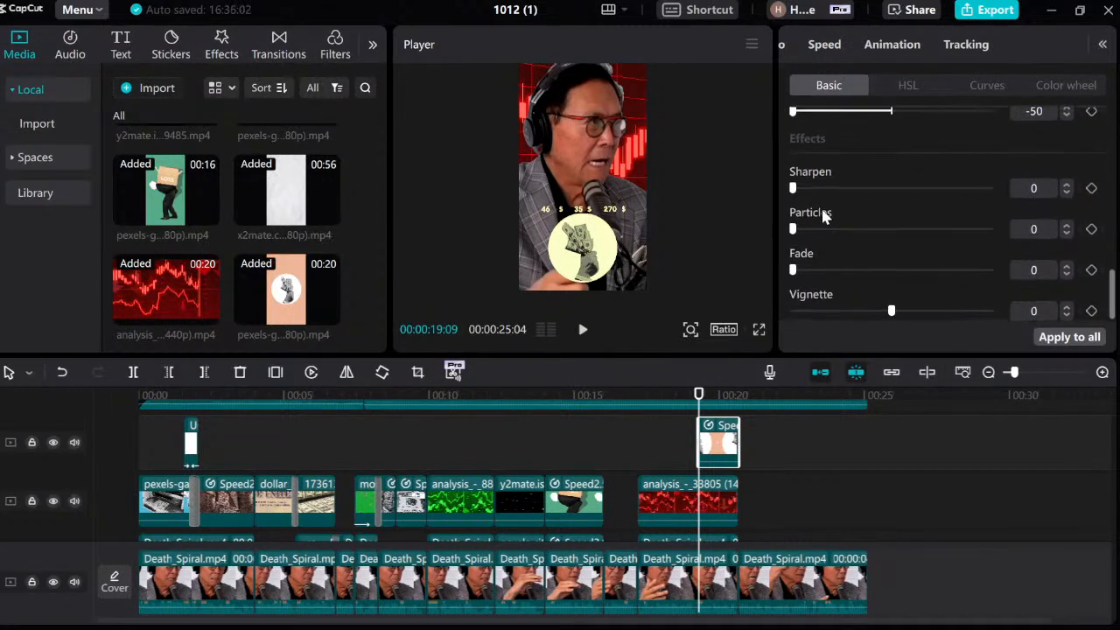
Step: Set the money-hand overlay's Sharpen to 5 and try slight changes to its Vignette and Fade
{"action": "left_click", "coordinate": [802, 189]}
{"action": "mouse_move", "coordinate": [892, 312]}
{"action": "left_mouse_down"}
{"action": "mouse_move", "coordinate": [921, 307]}
{"action": "mouse_move", "coordinate": [887, 315]}
{"action": "left_mouse_up"}
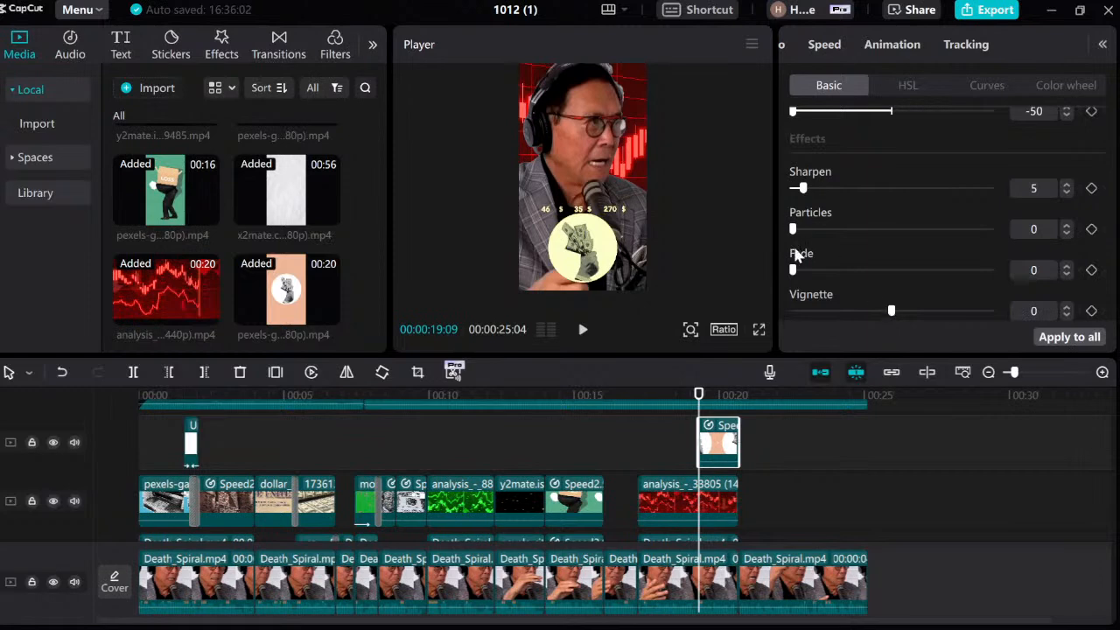
{"action": "mouse_move", "coordinate": [794, 270]}
{"action": "left_mouse_down"}
{"action": "mouse_move", "coordinate": [973, 272]}
{"action": "mouse_move", "coordinate": [803, 276]}
{"action": "left_mouse_up"}
Step: Play the timeline from 00:00:17:06 through the red chart segment and past the money-hand overlay
{"action": "left_click", "coordinate": [638, 448]}
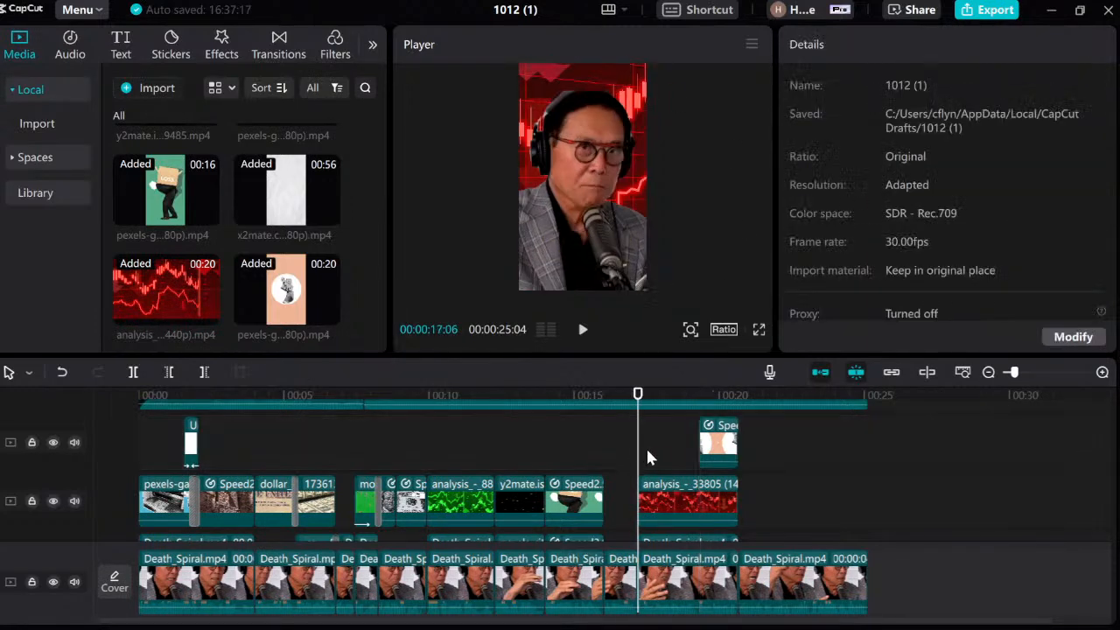
{"action": "mouse_move", "coordinate": [638, 430]}
{"action": "left_mouse_down"}
{"action": "mouse_move", "coordinate": [679, 429]}
{"action": "mouse_move", "coordinate": [639, 438]}
{"action": "left_mouse_up"}
{"action": "left_click", "coordinate": [651, 452]}
{"action": "left_click", "coordinate": [640, 452]}
{"action": "key", "text": "space"}
{"action": "key", "text": "space"}
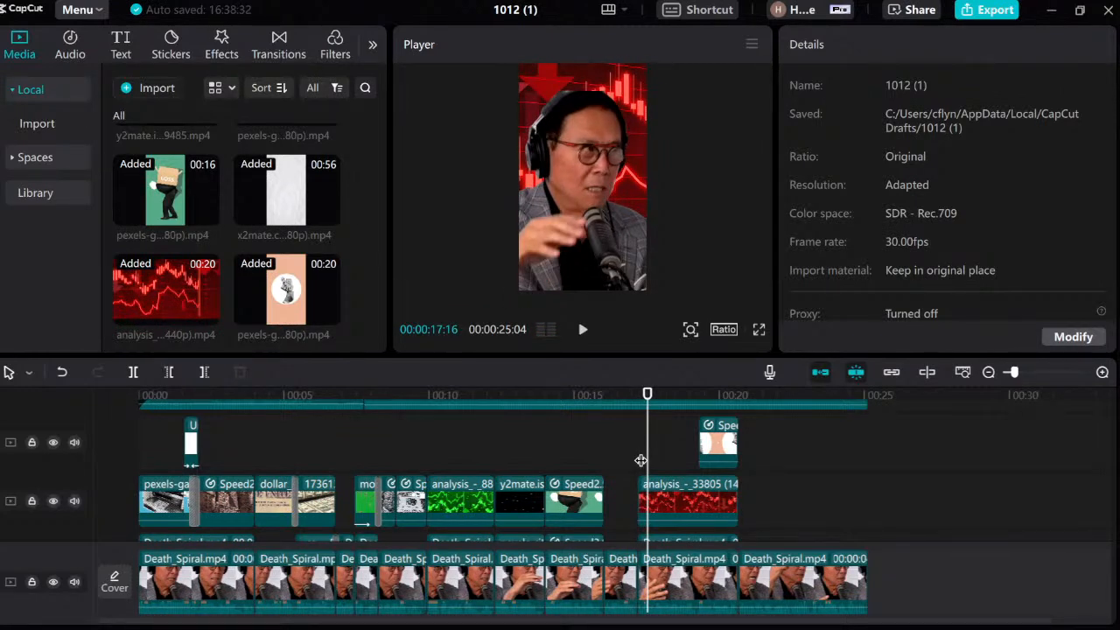
{"action": "key", "text": "space"}
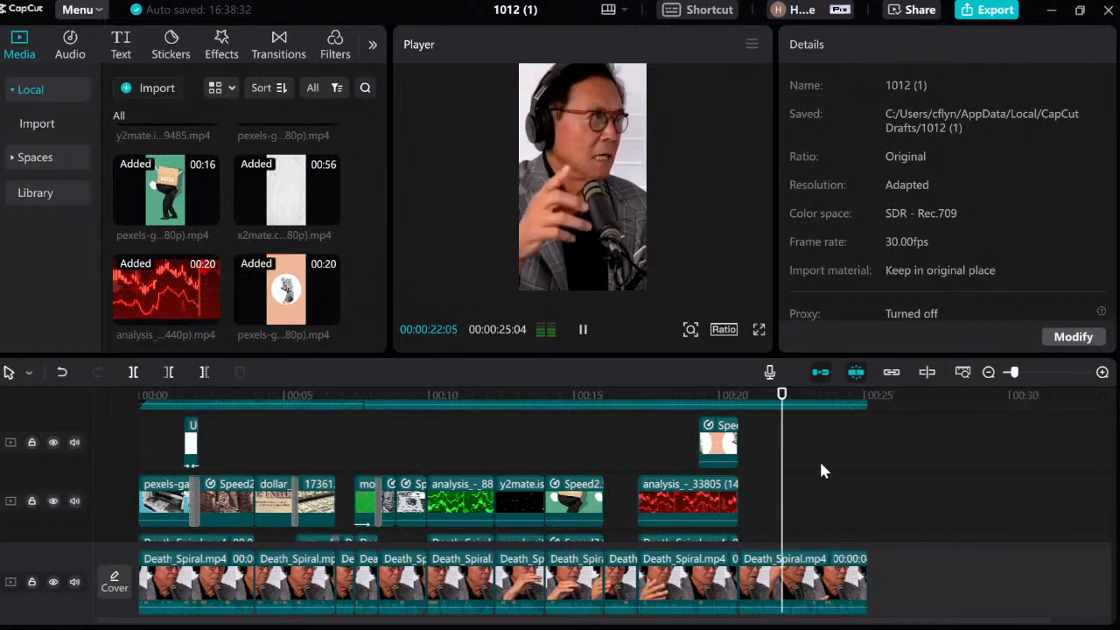
Step: Add the vertical dollar-bill clip after the red chart clip at 00:00:20:20 and scale it to 106% to fill the frame
{"action": "left_click", "coordinate": [739, 469]}
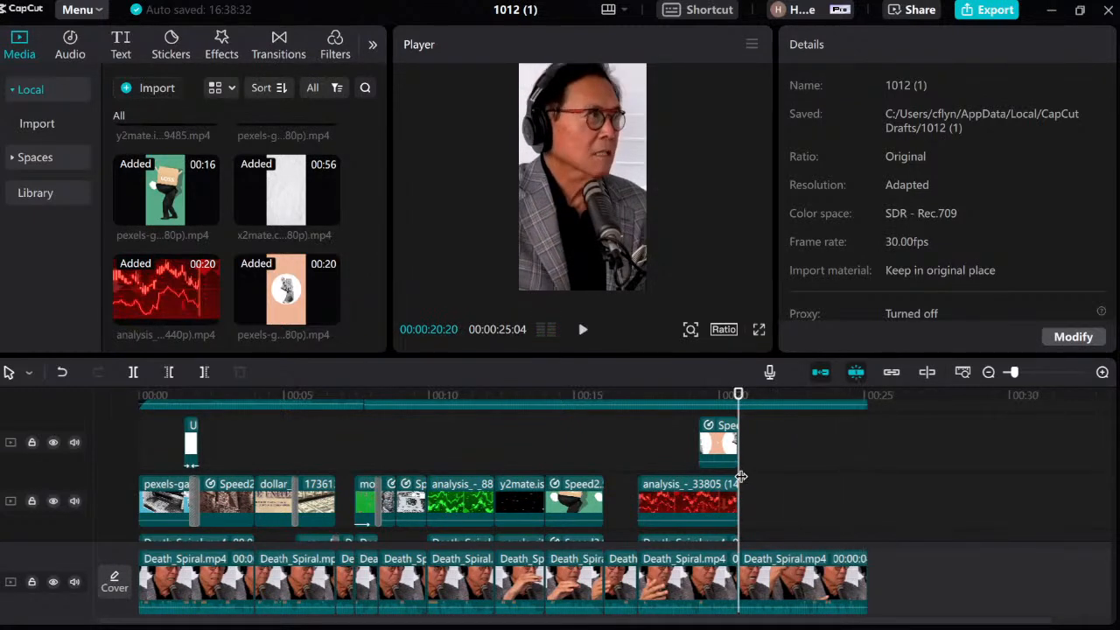
{"action": "key", "text": "space"}
{"action": "key", "text": "space"}
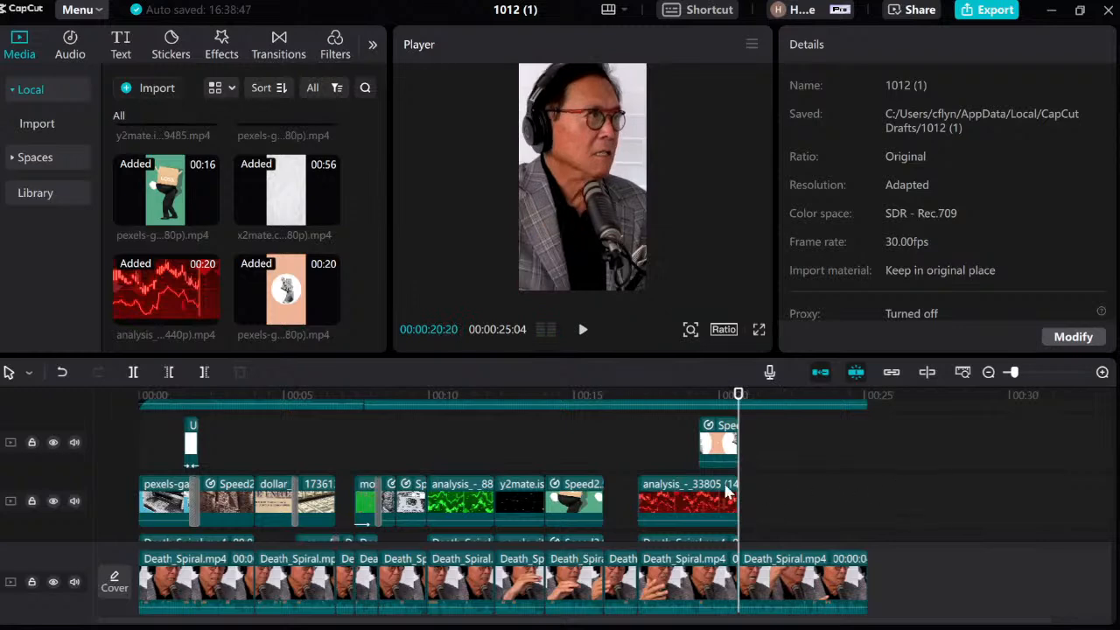
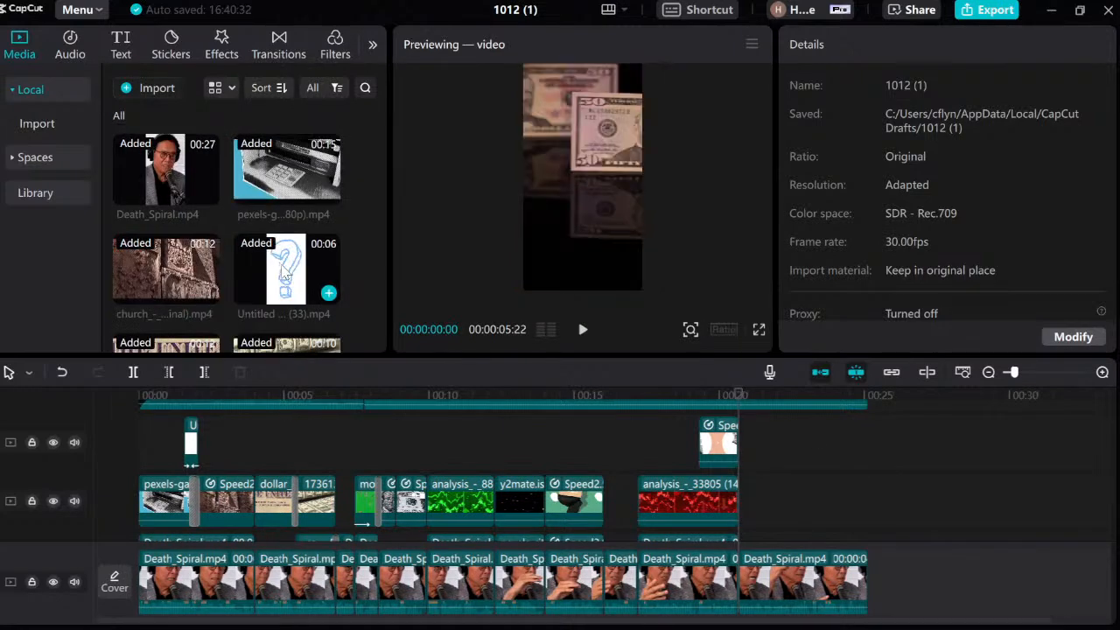
{"action": "scroll", "coordinate": [325, 300], "scroll_direction": "down", "scroll_amount": 10}
{"action": "left_click_drag", "start_coordinate": [164, 281], "coordinate": [757, 503]}
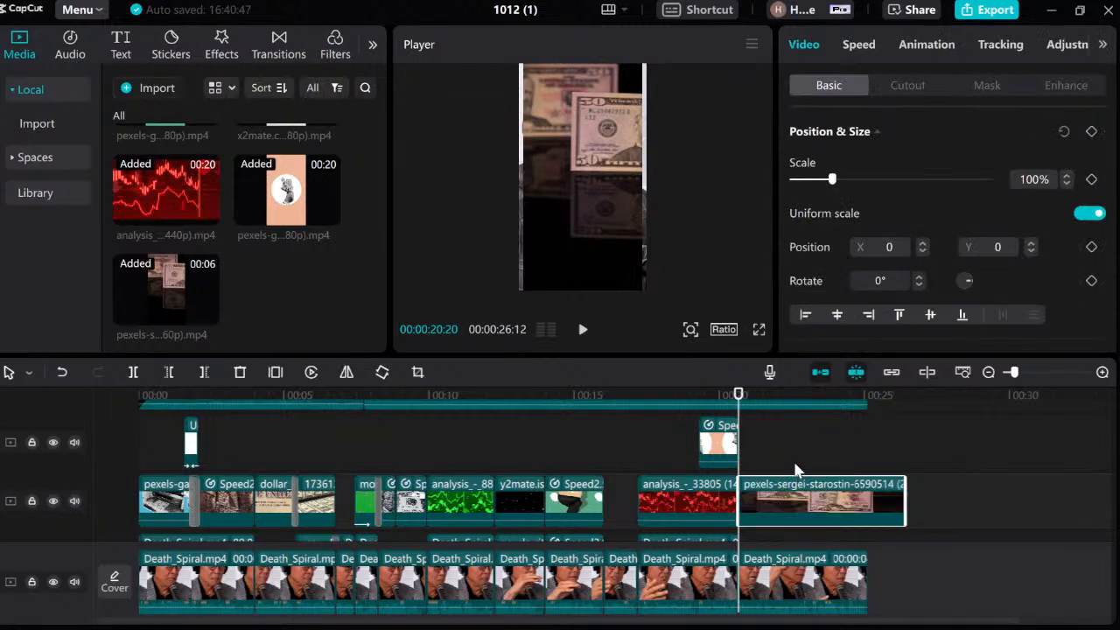
{"action": "left_click_drag", "start_coordinate": [644, 289], "coordinate": [650, 288]}
Step: Play through the dollar-bill clip to find the cut point and trim its end at 00:00:23:05
{"action": "key", "text": "space"}
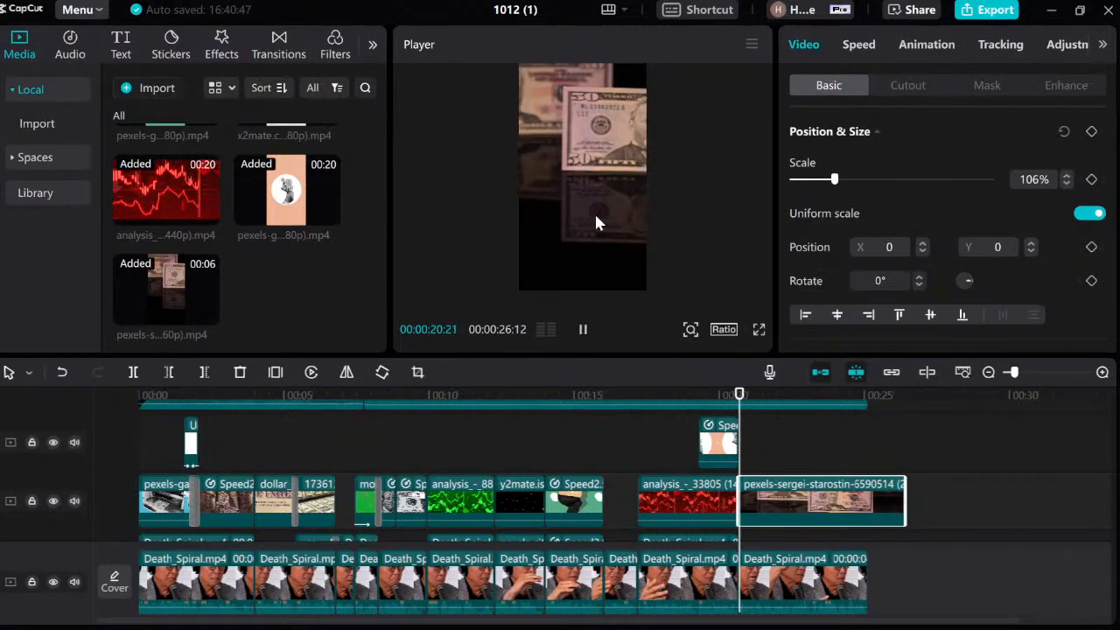
{"action": "key", "text": "space"}
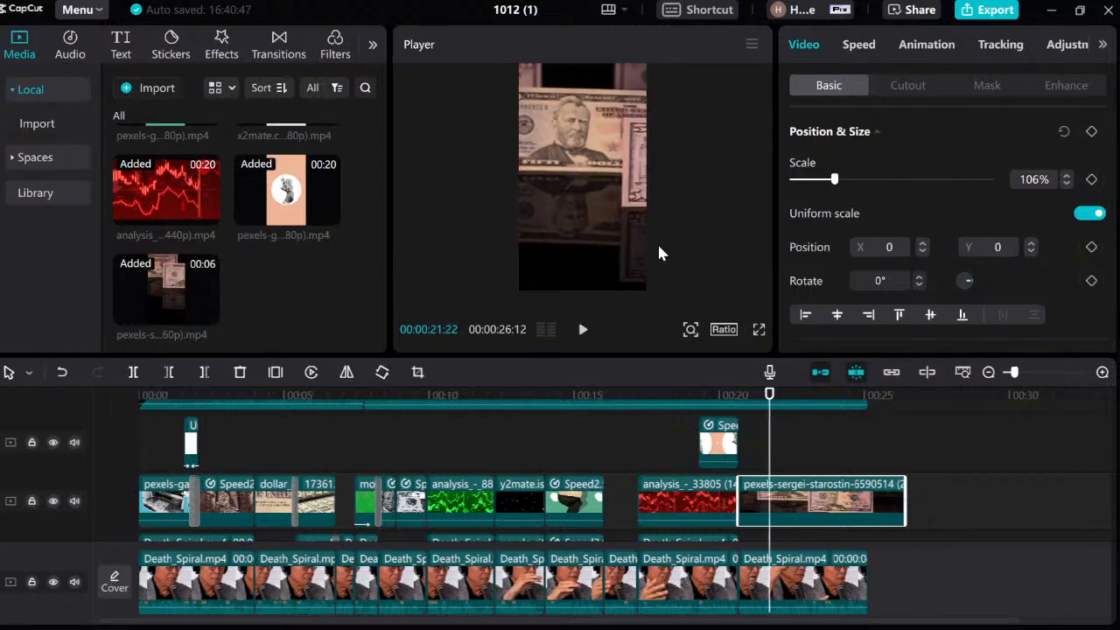
{"action": "key", "text": "space"}
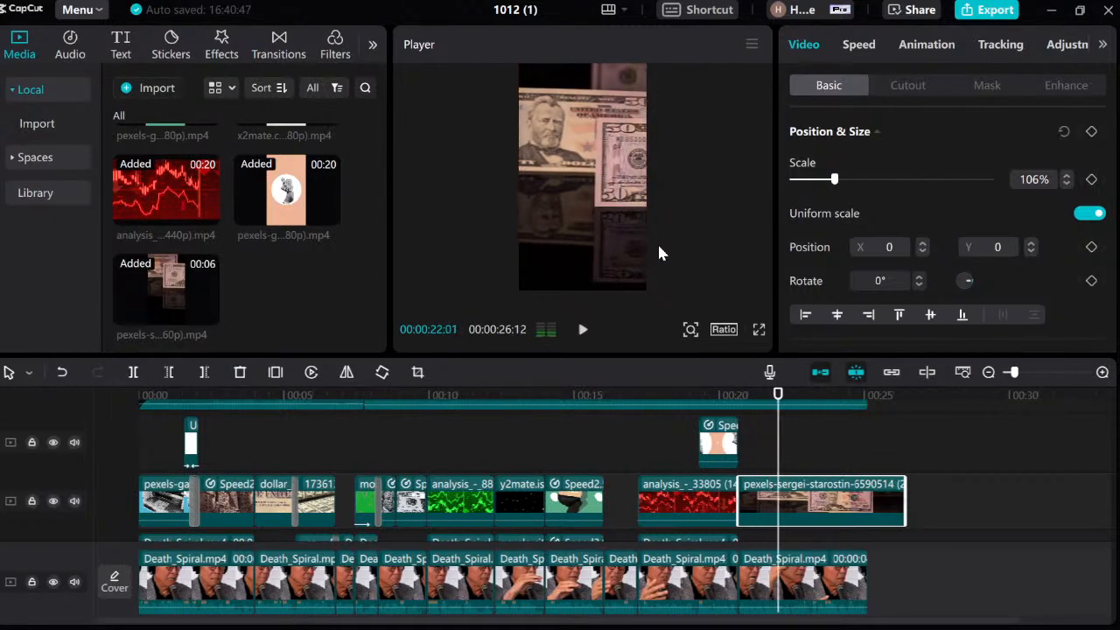
{"action": "left_click", "coordinate": [813, 446]}
{"action": "key", "text": "space"}
{"action": "left_click", "coordinate": [802, 446]}
{"action": "key", "text": "space"}
{"action": "key", "text": "space"}
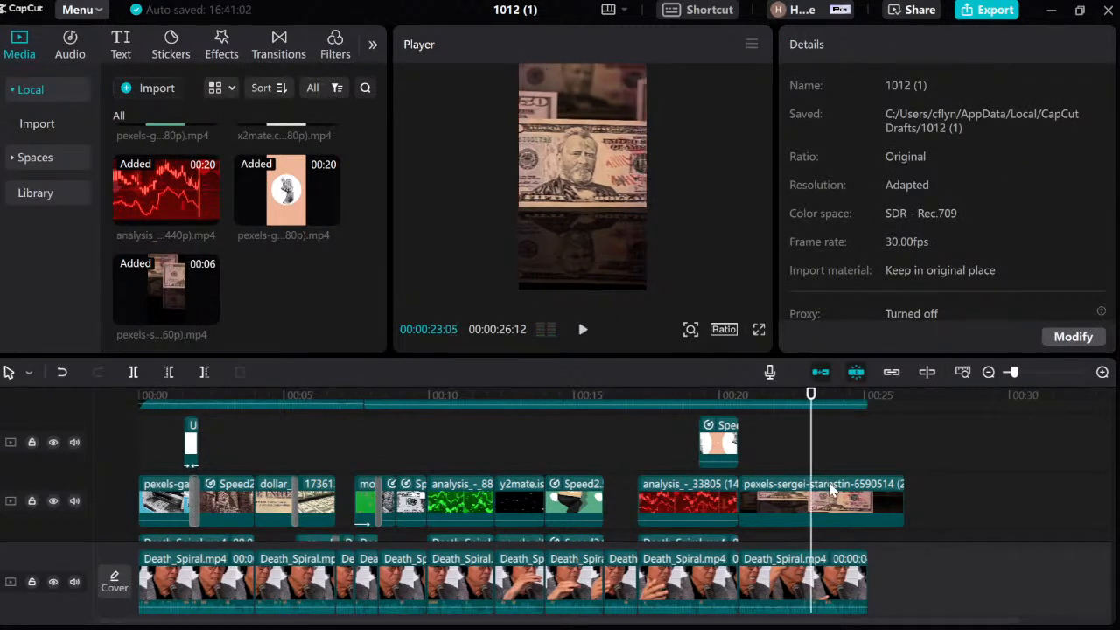
{"action": "left_click", "coordinate": [833, 494]}
{"action": "key", "text": "w"}
Step: Set the trimmed dollar-bill clip's speed to 1.5x and play it back from 00:00:20:20
{"action": "left_click", "coordinate": [744, 446]}
{"action": "left_click", "coordinate": [739, 450]}
{"action": "left_click", "coordinate": [761, 497]}
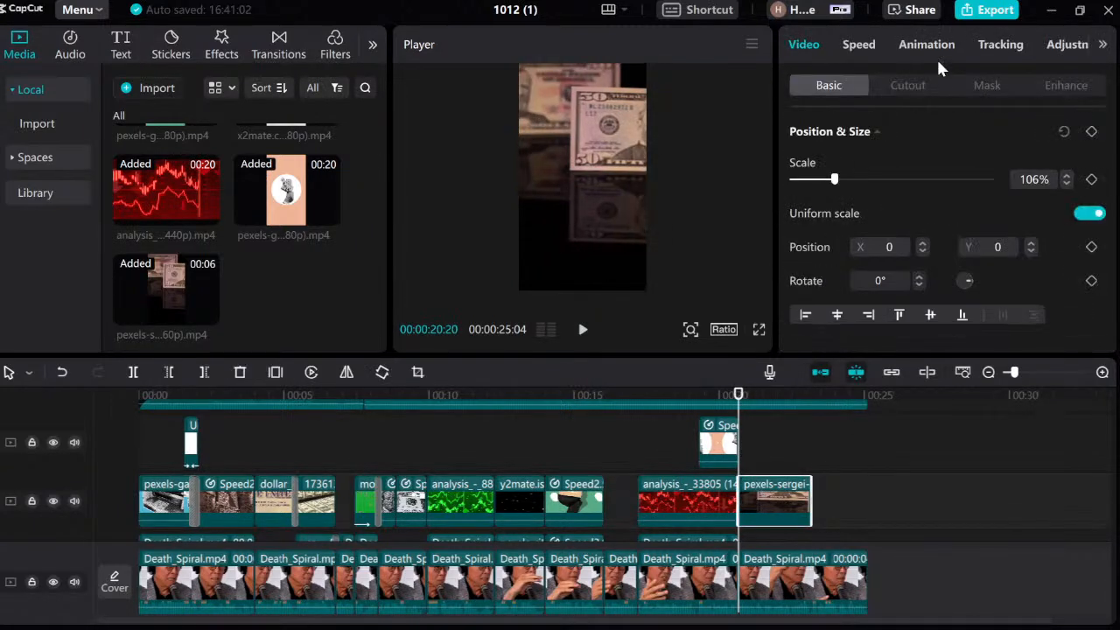
{"action": "left_click", "coordinate": [858, 44]}
{"action": "left_click", "coordinate": [1098, 152]}
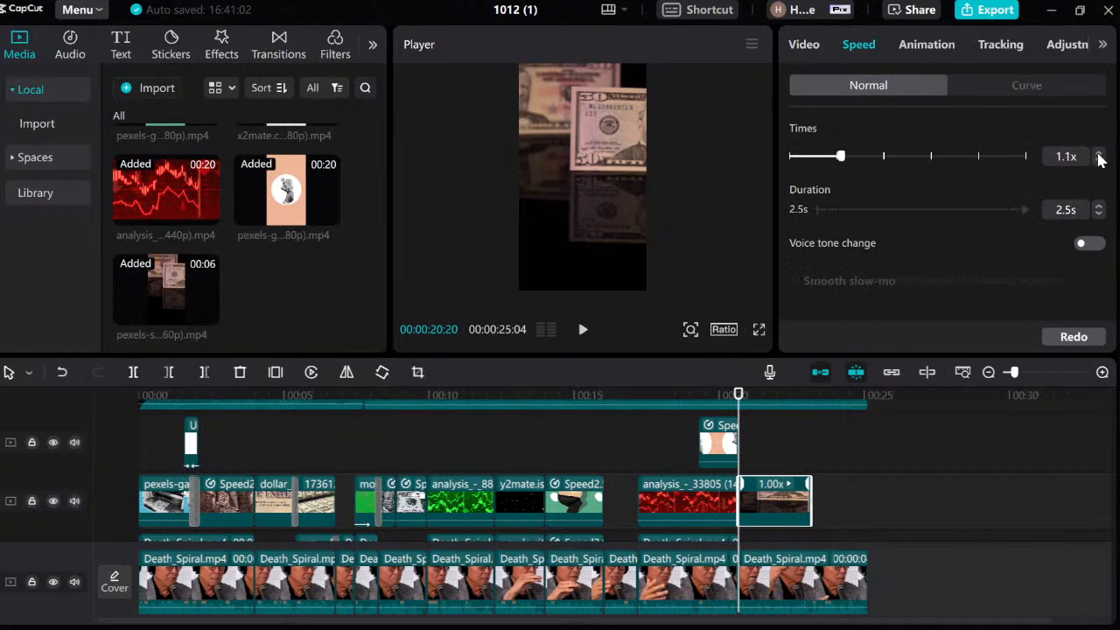
{"action": "left_click", "coordinate": [1097, 153]}
{"action": "left_click", "coordinate": [1097, 152]}
{"action": "left_click", "coordinate": [1097, 152]}
{"action": "key", "text": "space"}
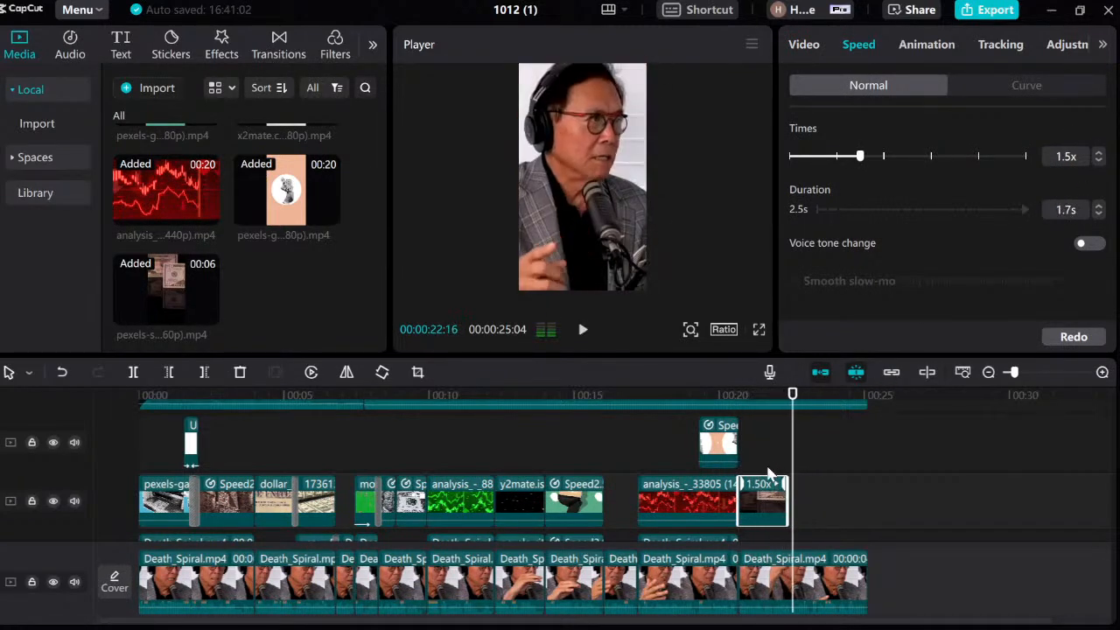
Step: Extend the end of the 1.5x dollar-bill clip to 00:00:23:05 and play it back from its start
{"action": "key", "text": "space"}
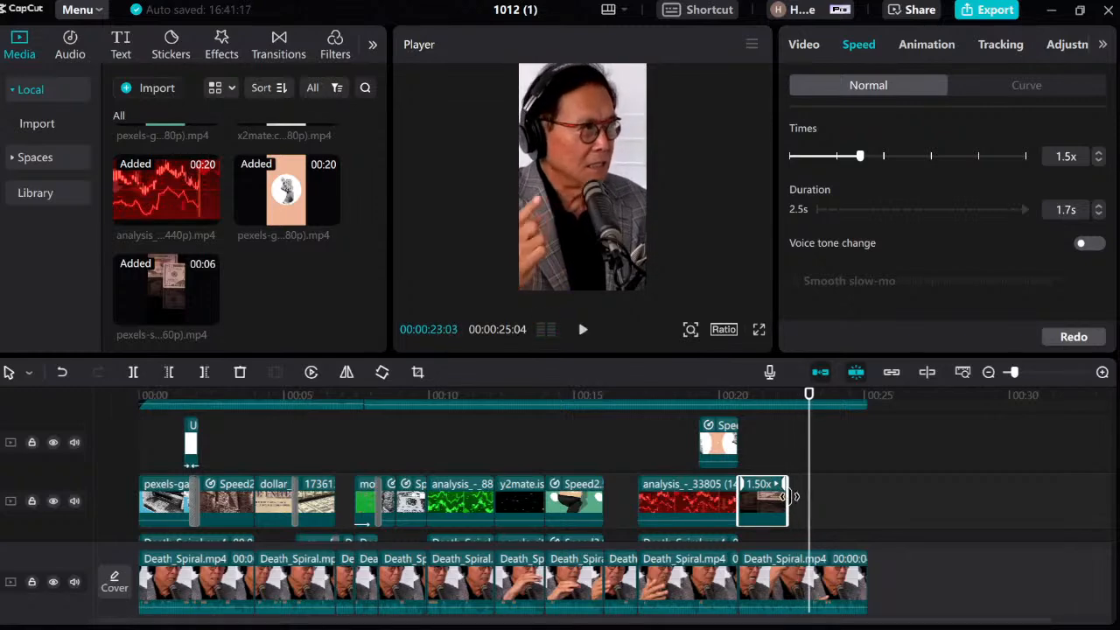
{"action": "left_click_drag", "start_coordinate": [785, 496], "coordinate": [809, 498]}
{"action": "left_click", "coordinate": [743, 427]}
{"action": "key", "text": "space"}
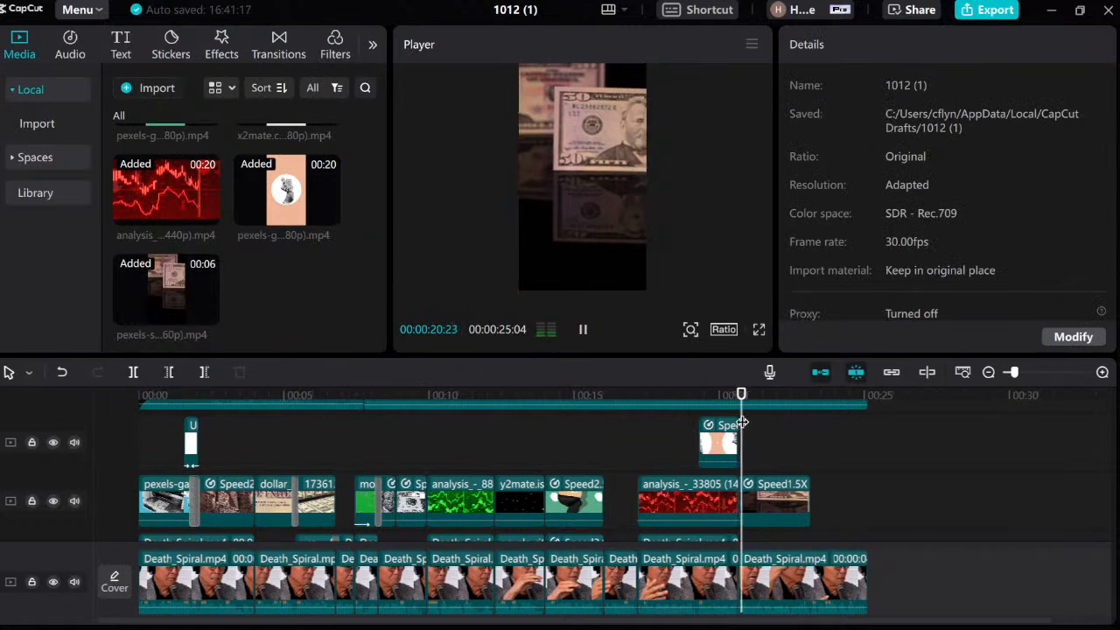
Step: Add the green-background money-bag clip after the dollar-bill clip at 00:00:23:05 and cut off everything past 00:00:25:04
{"action": "left_click", "coordinate": [810, 442]}
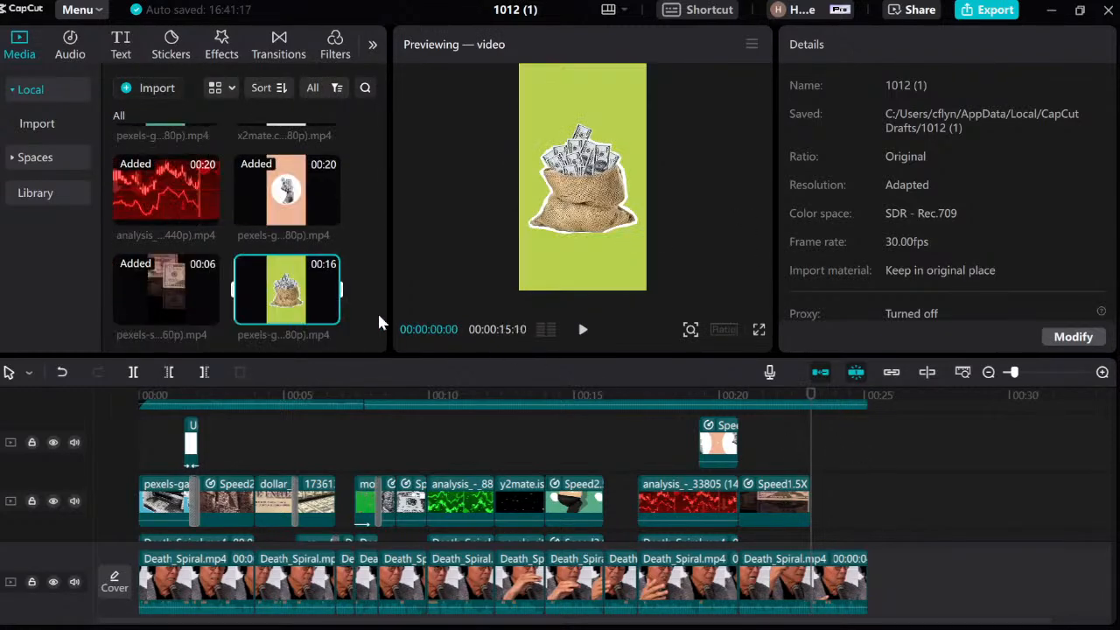
{"action": "left_click_drag", "start_coordinate": [285, 299], "coordinate": [817, 498]}
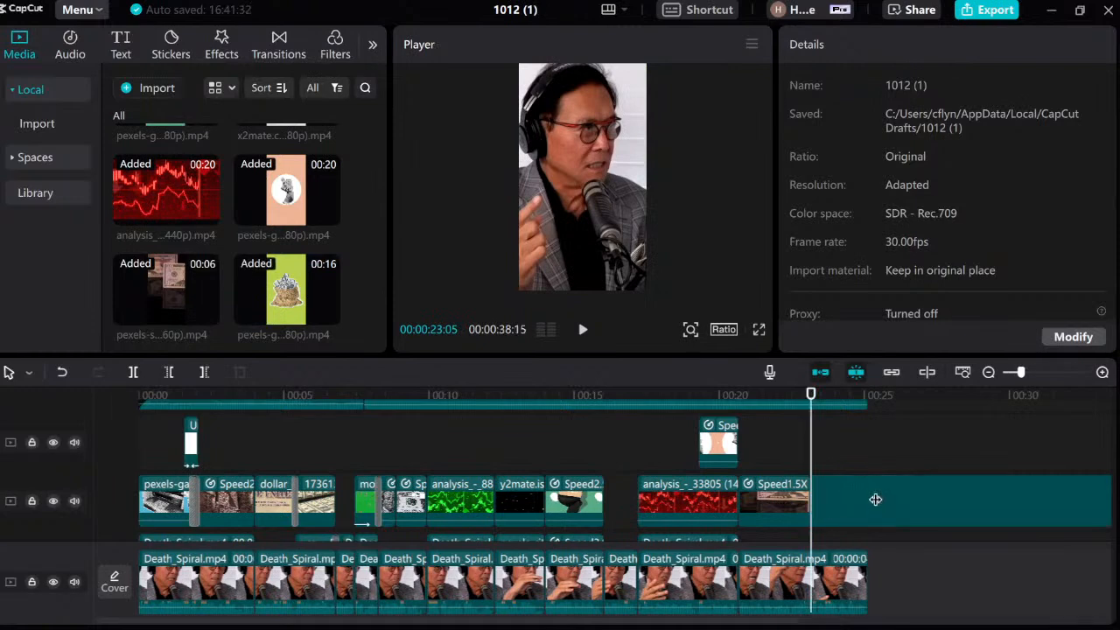
{"action": "left_click", "coordinate": [862, 447]}
{"action": "left_click", "coordinate": [887, 499]}
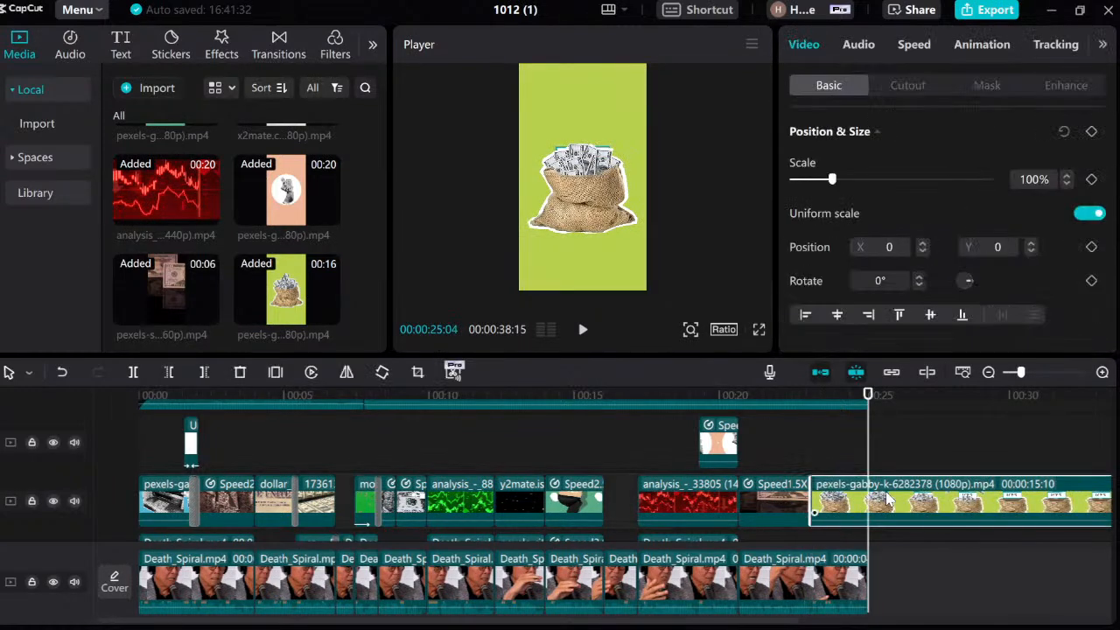
{"action": "key", "text": "ctrl+b"}
{"action": "key", "text": "Delete"}
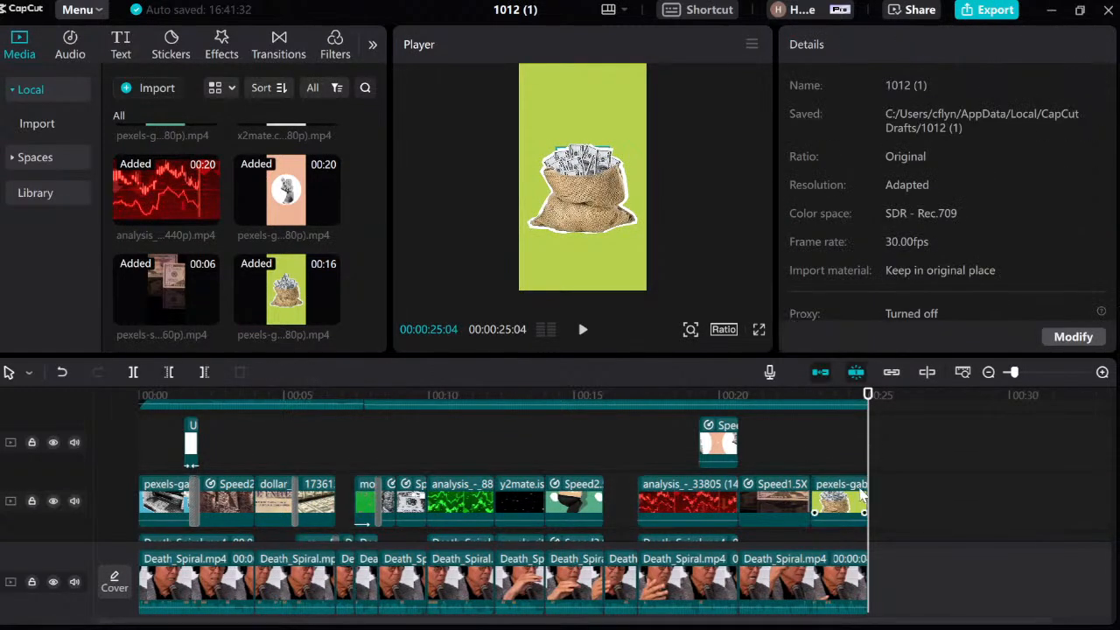
{"action": "left_click", "coordinate": [862, 492]}
{"action": "left_click", "coordinate": [809, 468]}
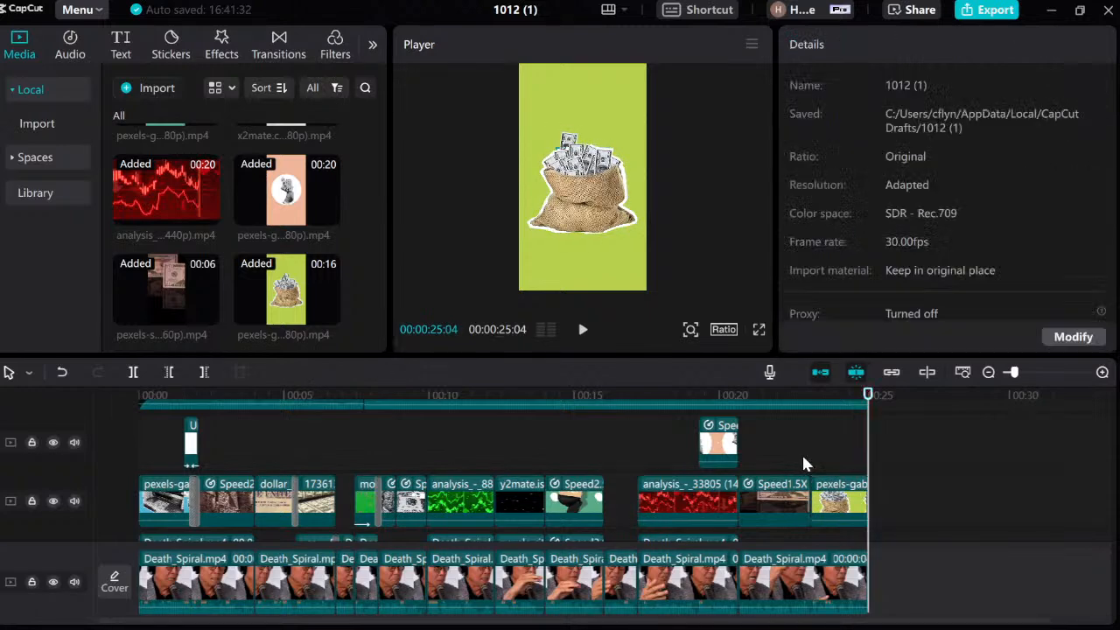
Step: Chroma-key the money-bag clip's green background with strength 1 and shadow 100, and play the result
{"action": "left_click", "coordinate": [837, 491]}
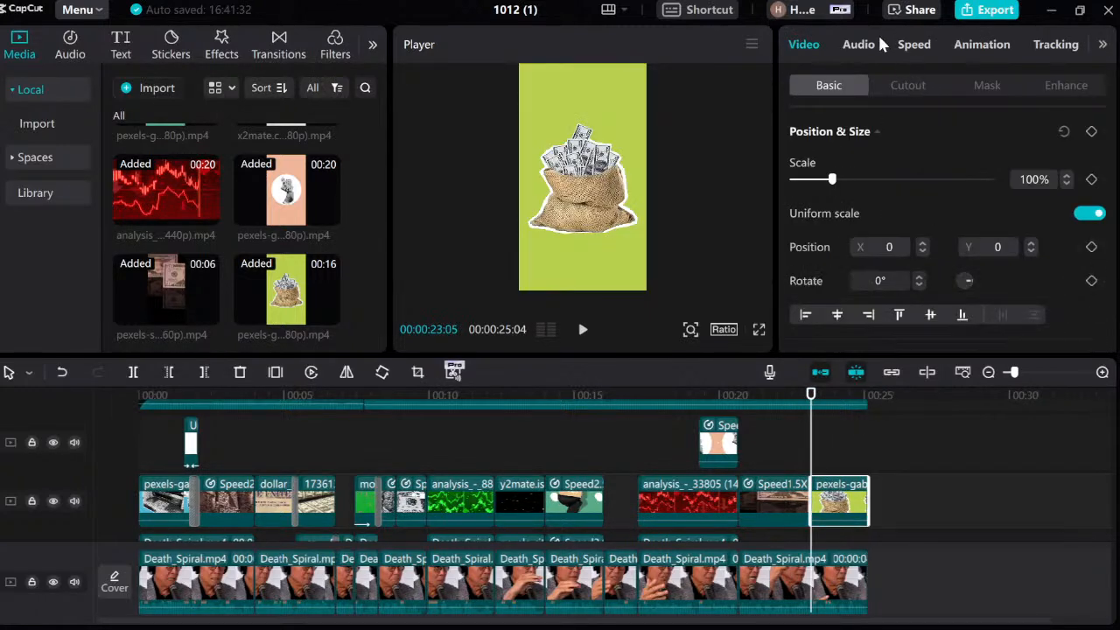
{"action": "left_click", "coordinate": [893, 84]}
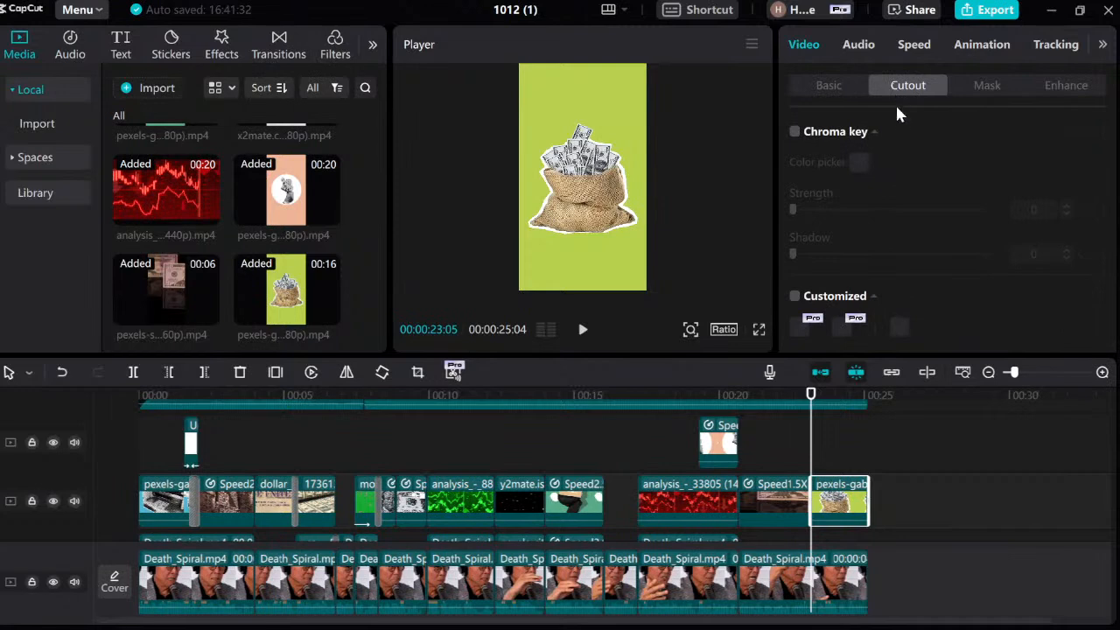
{"action": "left_click", "coordinate": [809, 136]}
{"action": "left_click", "coordinate": [798, 131]}
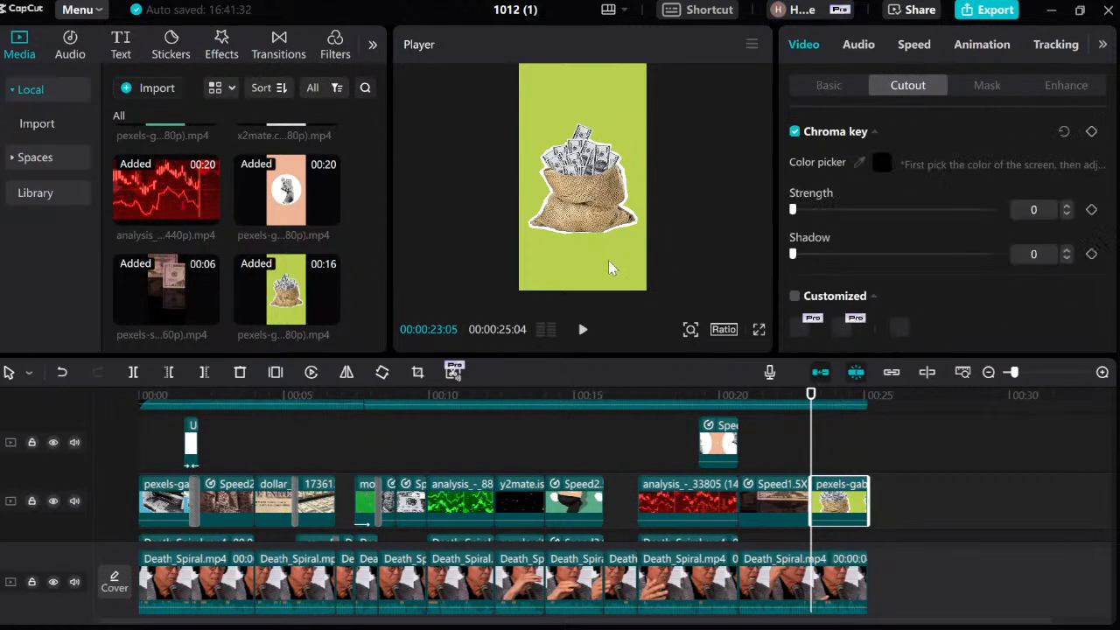
{"action": "mouse_move", "coordinate": [792, 211]}
{"action": "left_mouse_down"}
{"action": "mouse_move", "coordinate": [822, 216]}
{"action": "mouse_move", "coordinate": [794, 211]}
{"action": "left_mouse_up"}
{"action": "left_click", "coordinate": [860, 162]}
{"action": "left_click", "coordinate": [621, 257]}
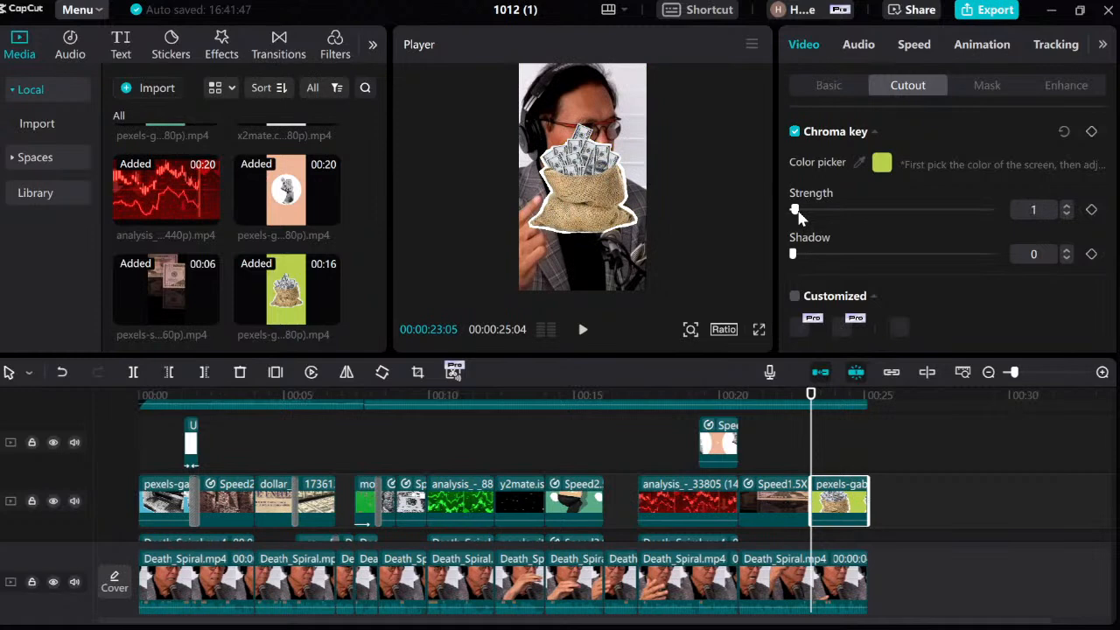
{"action": "left_click_drag", "start_coordinate": [794, 254], "coordinate": [1013, 258]}
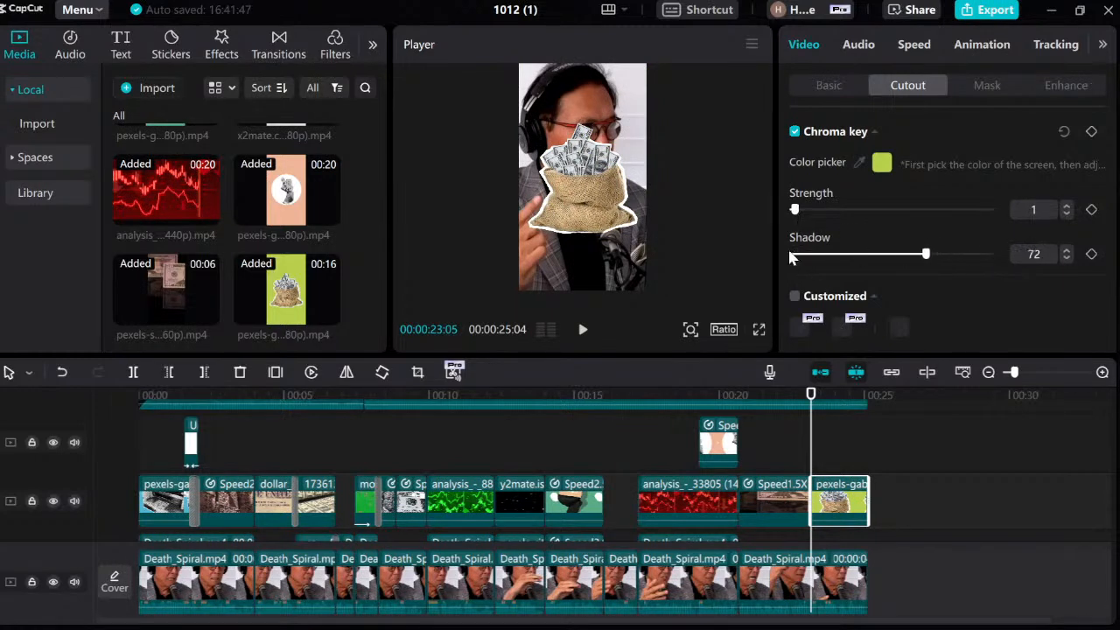
{"action": "left_click", "coordinate": [796, 458]}
{"action": "key", "text": "space"}
{"action": "key", "text": "space"}
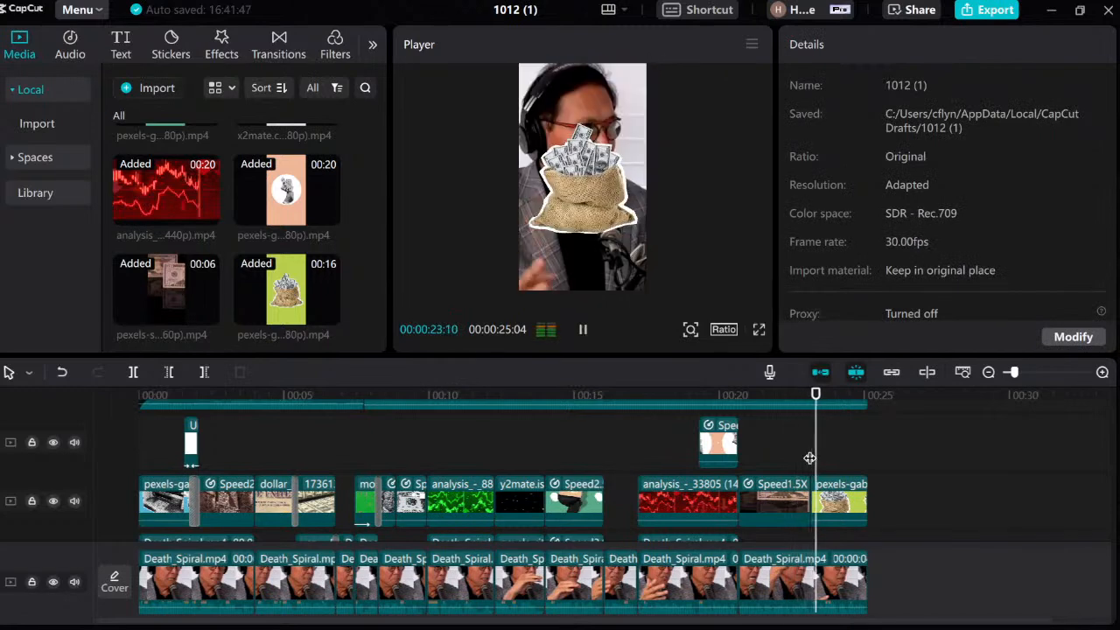
Step: Scale the money-bag clip down to 58% and move it to the lower part of the video frame
{"action": "left_click", "coordinate": [838, 501]}
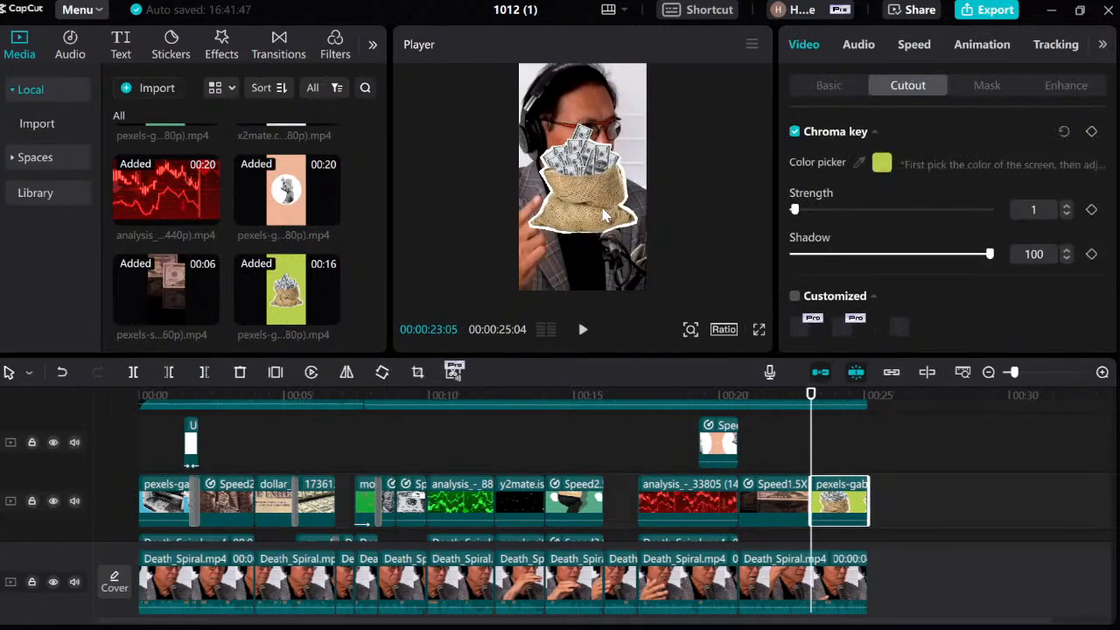
{"action": "left_click_drag", "start_coordinate": [646, 290], "coordinate": [628, 257]}
{"action": "left_click_drag", "start_coordinate": [592, 206], "coordinate": [591, 252]}
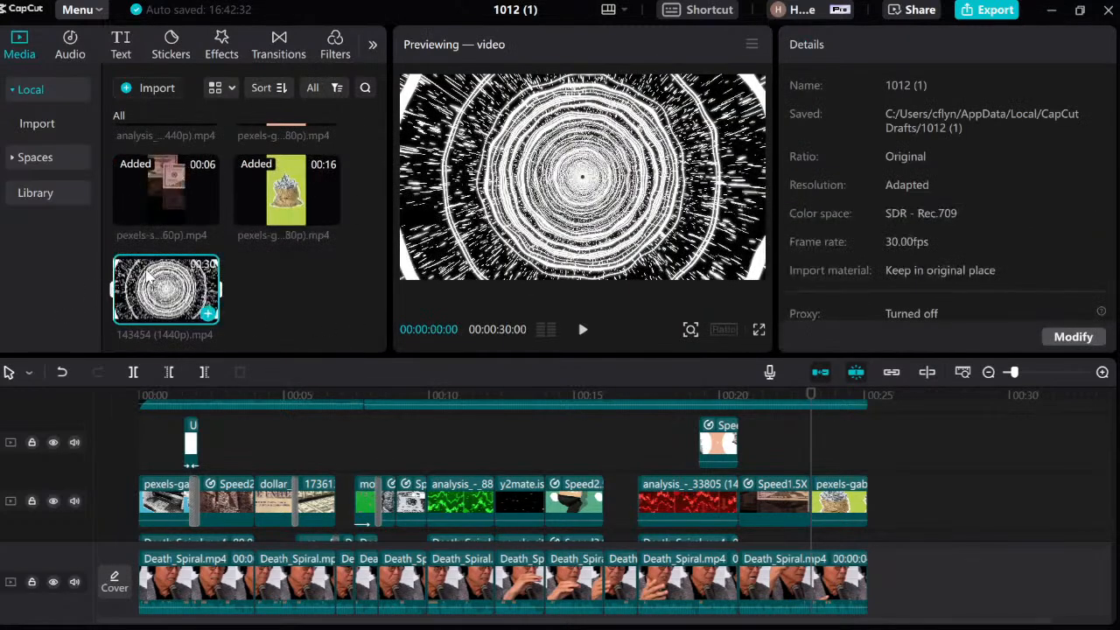
{"action": "left_click_drag", "start_coordinate": [148, 276], "coordinate": [810, 454]}
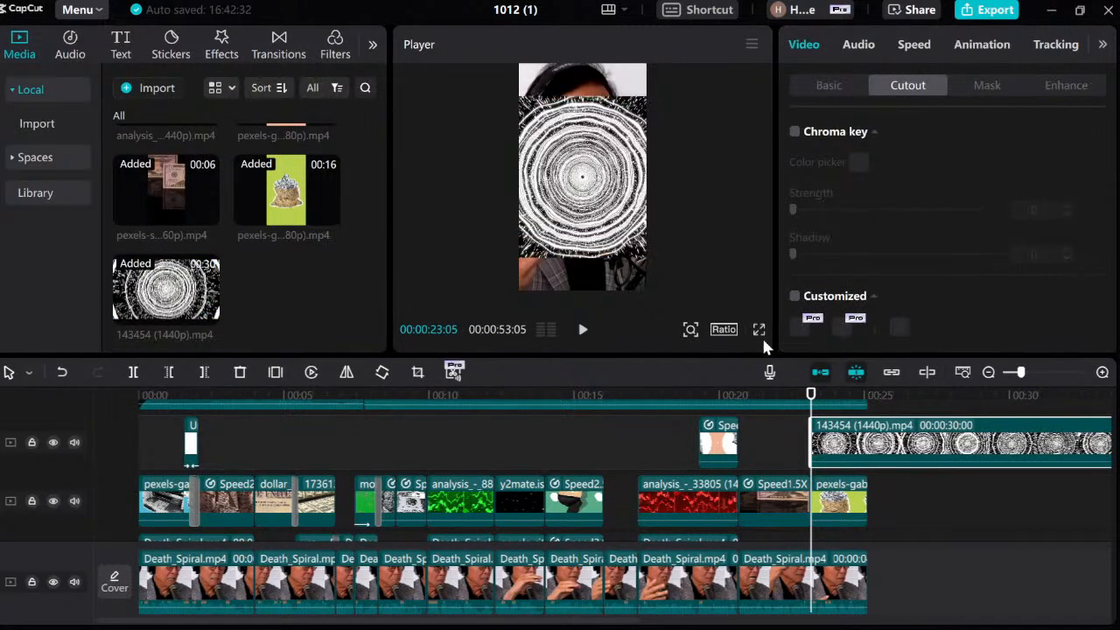
{"action": "left_click", "coordinate": [868, 395]}
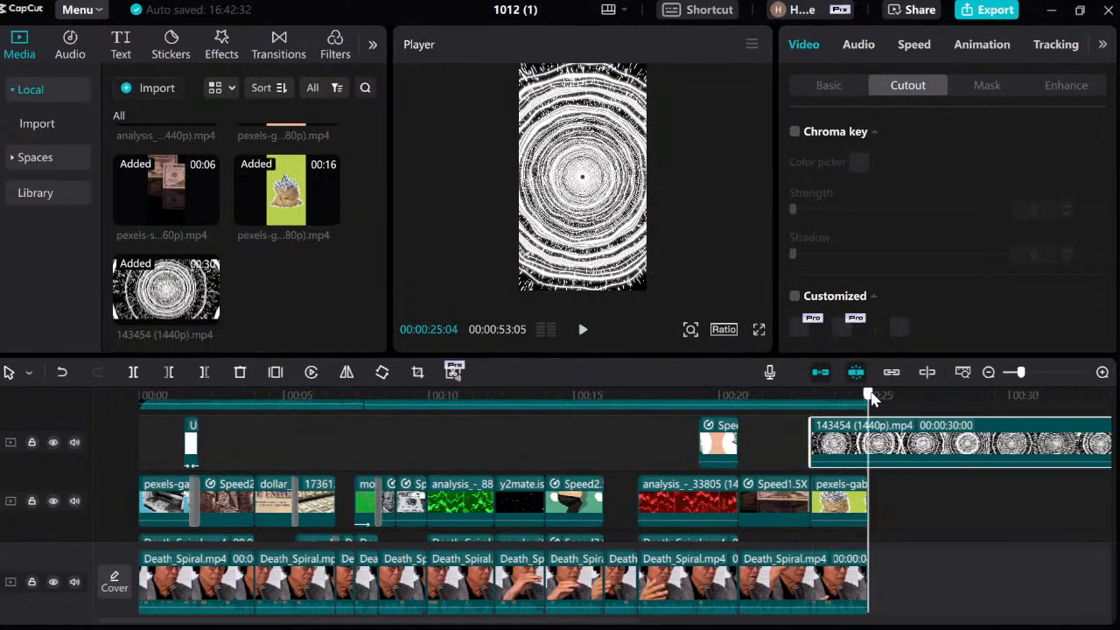
{"action": "key", "text": "ctrl+b"}
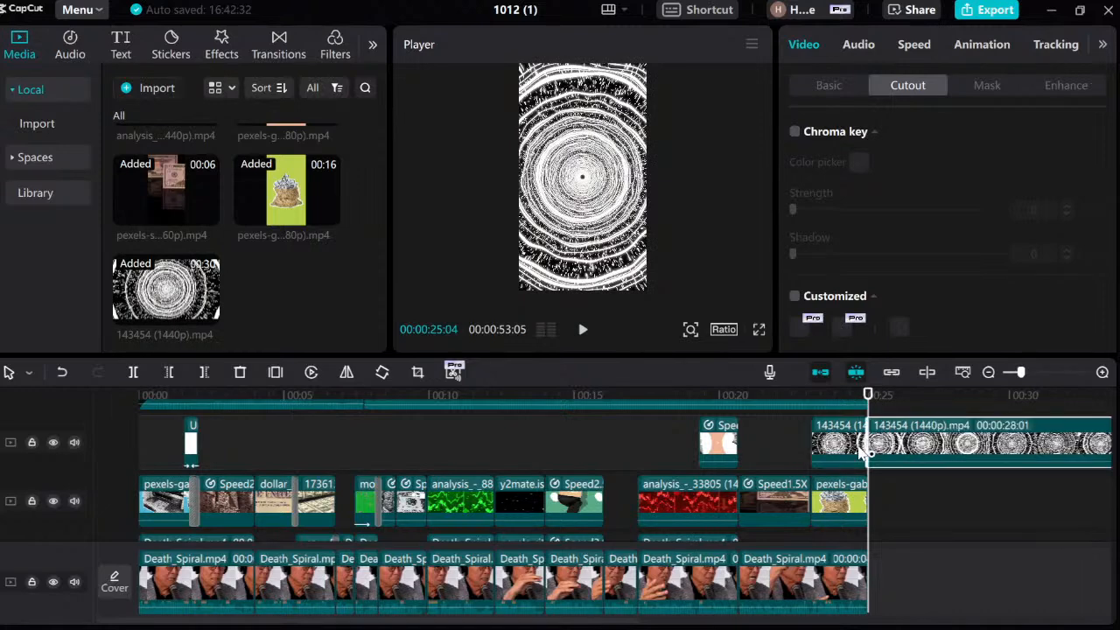
{"action": "key", "text": "Delete"}
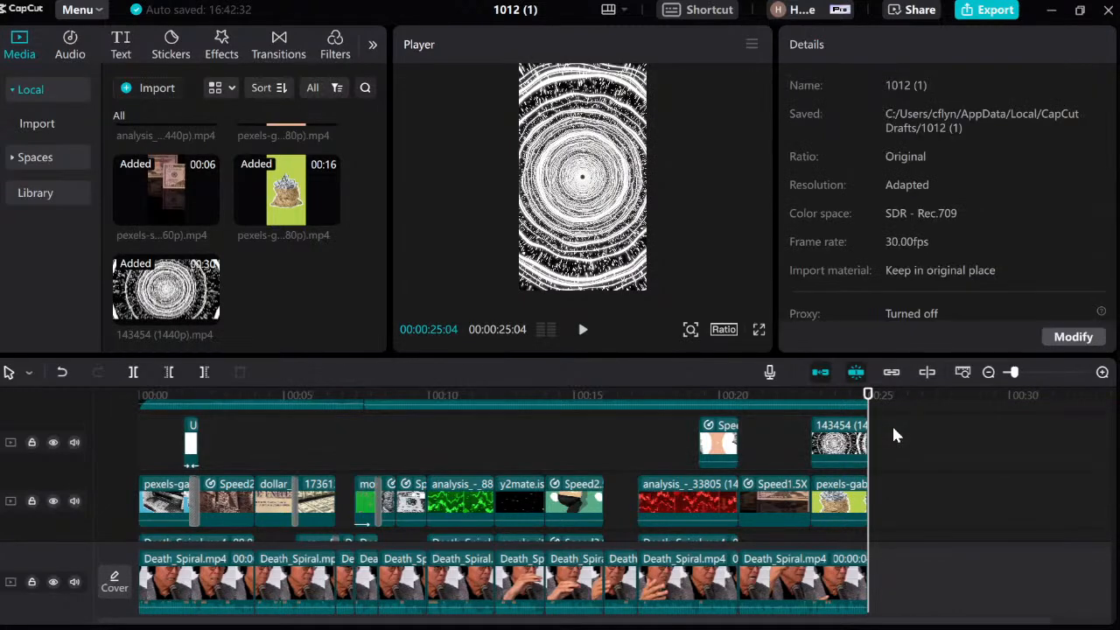
{"action": "left_click", "coordinate": [862, 437]}
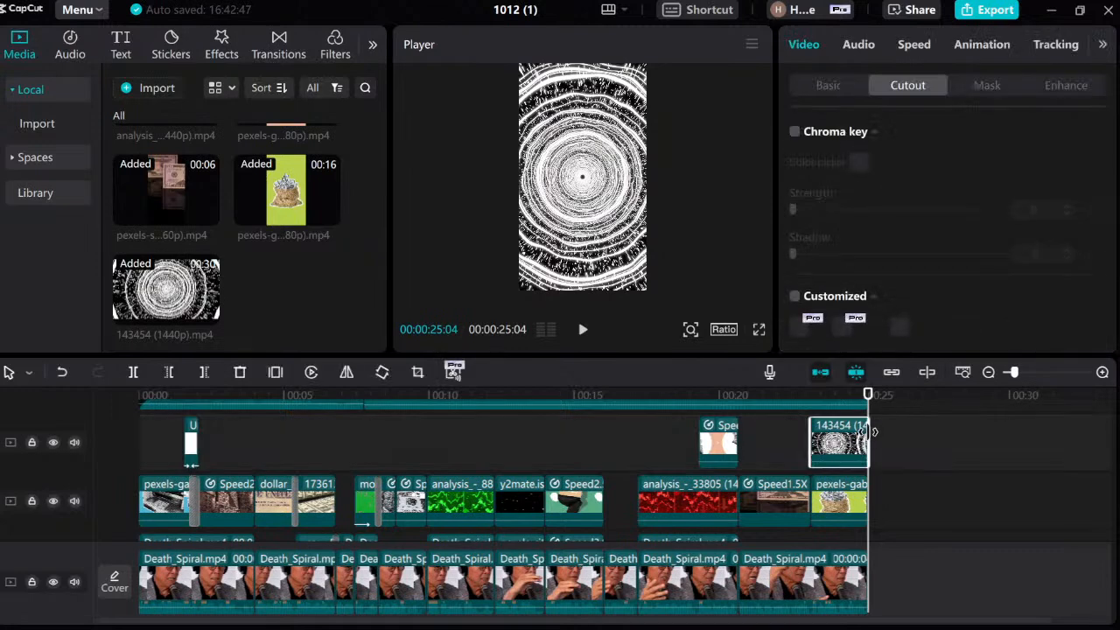
{"action": "left_click_drag", "start_coordinate": [872, 432], "coordinate": [867, 433]}
Step: Set the money-bag clip to layer 3 and the black-and-white circles clip to layer 1, and play the segment
{"action": "left_click", "coordinate": [818, 400]}
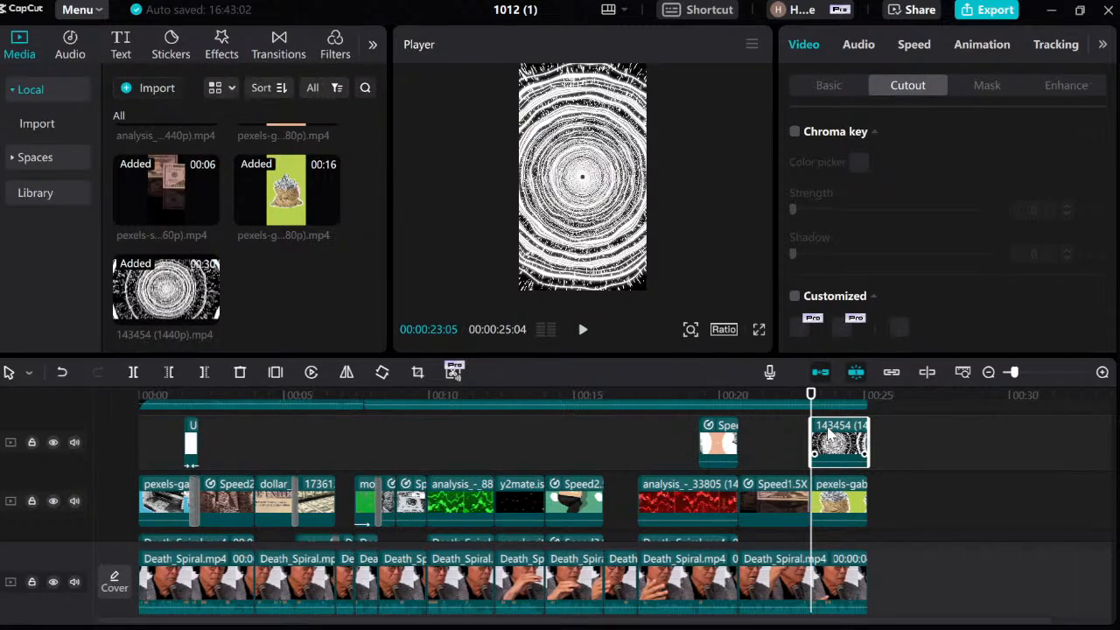
{"action": "left_click", "coordinate": [842, 501]}
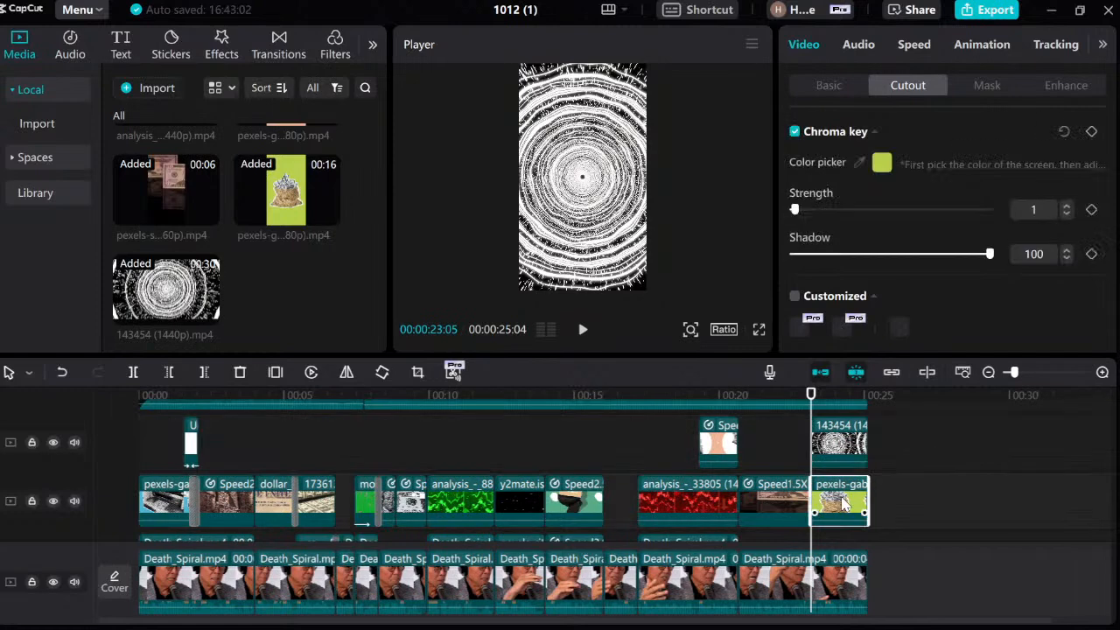
{"action": "left_click", "coordinate": [845, 85]}
{"action": "scroll", "coordinate": [963, 210], "scroll_direction": "down", "scroll_amount": 10}
{"action": "left_click", "coordinate": [808, 287]}
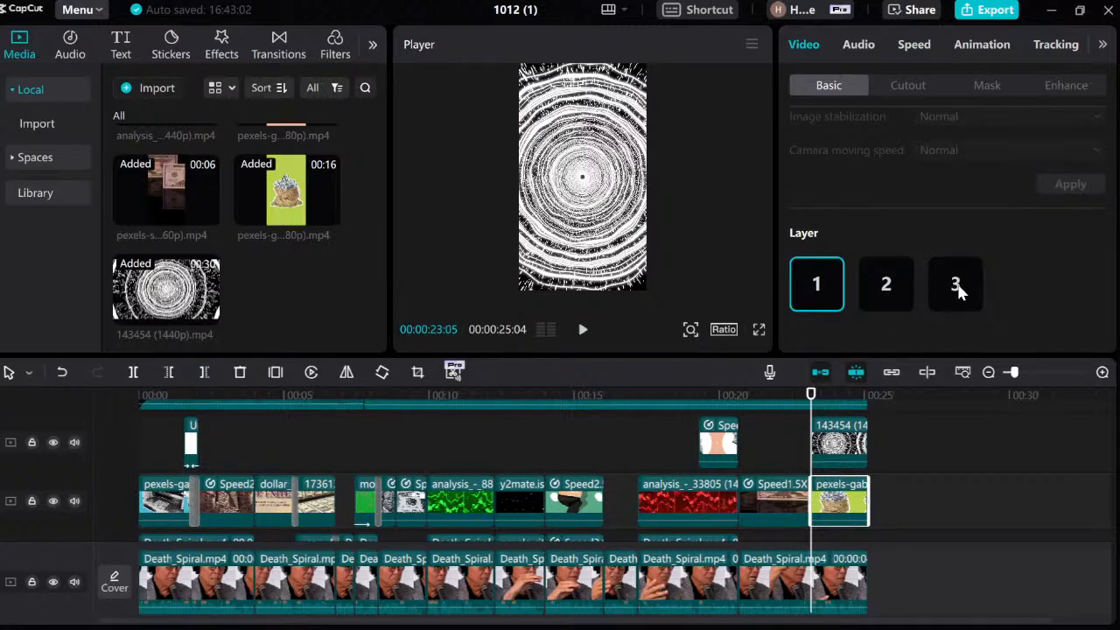
{"action": "left_click", "coordinate": [855, 448]}
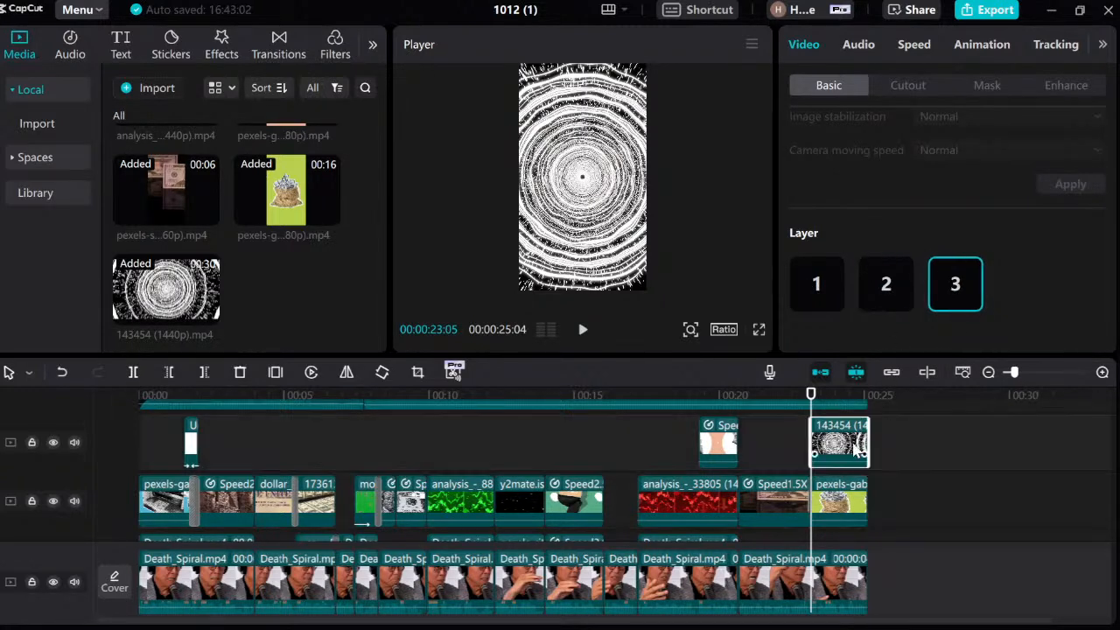
{"action": "left_click", "coordinate": [885, 282]}
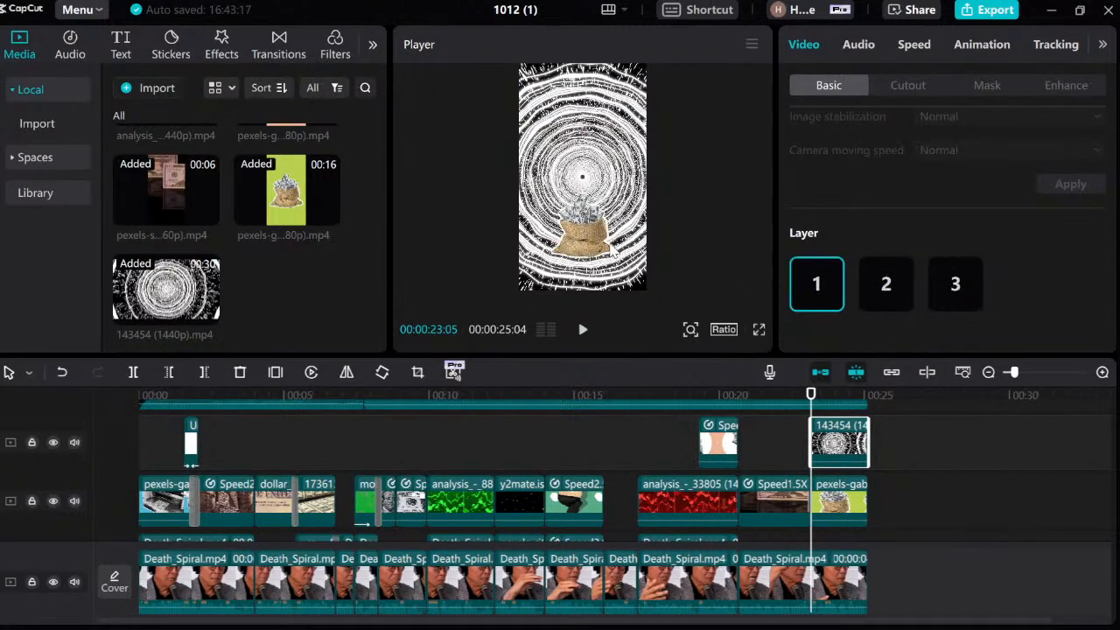
{"action": "key", "text": "space"}
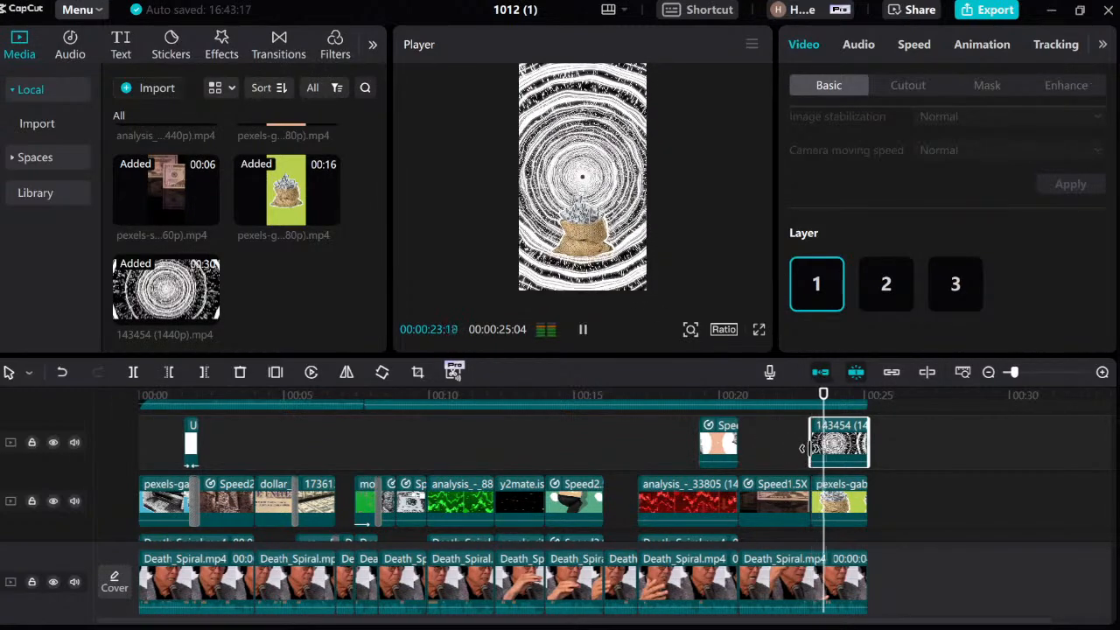
Step: Raise the money bag to position Y -460 over the circles background and replay the segment from 00:00:23:05
{"action": "left_click", "coordinate": [836, 501]}
{"action": "left_click_drag", "start_coordinate": [591, 232], "coordinate": [591, 212]}
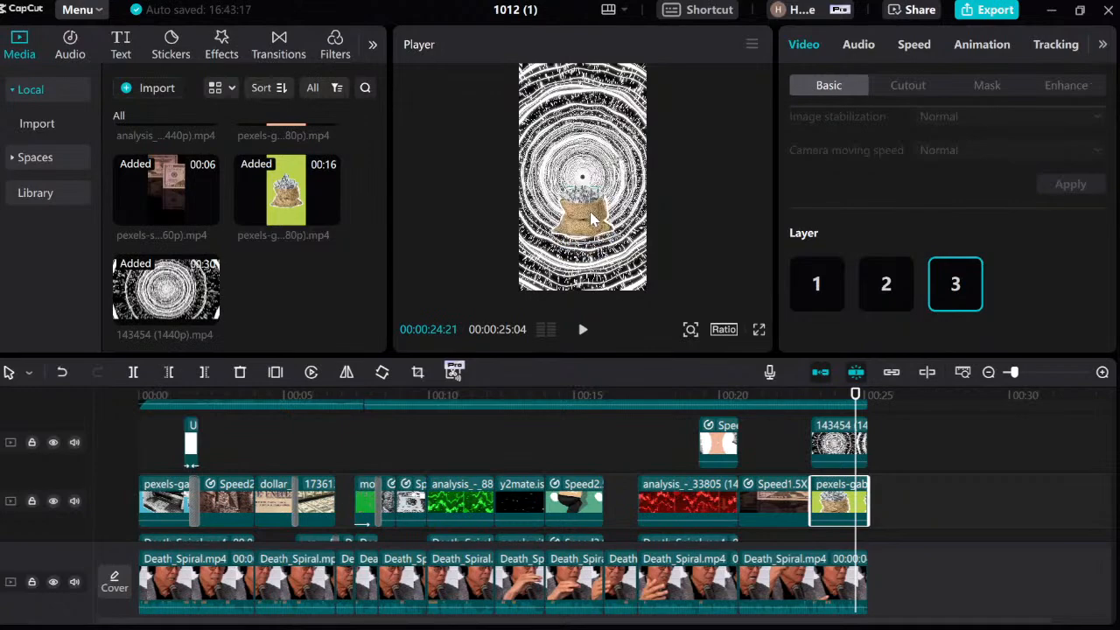
{"action": "left_click", "coordinate": [806, 435]}
{"action": "key", "text": "space"}
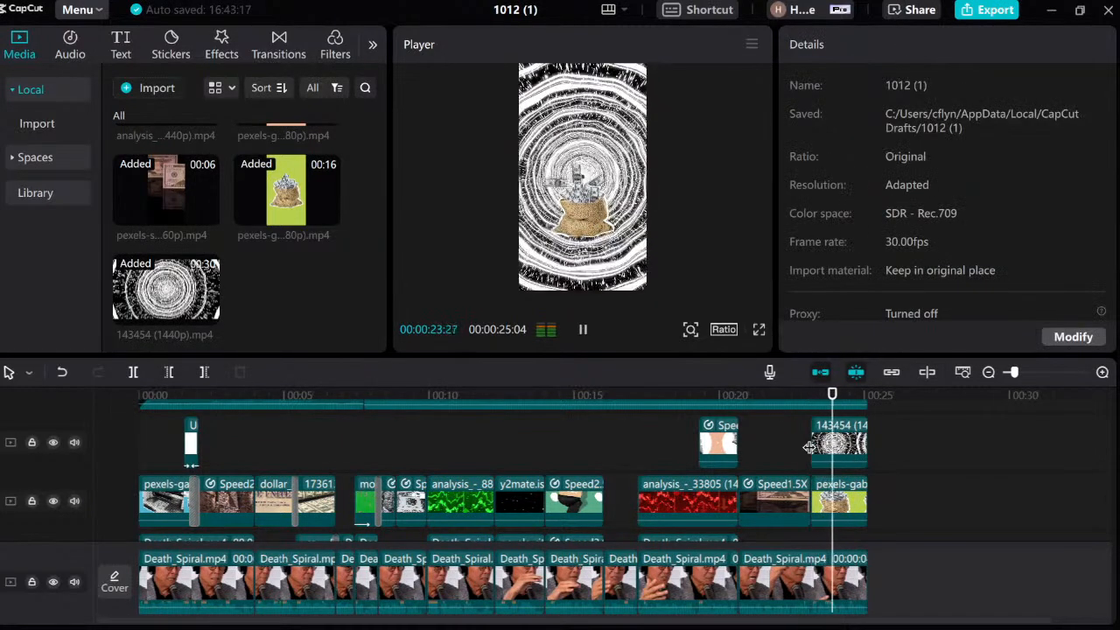
{"action": "left_click", "coordinate": [789, 444]}
{"action": "key", "text": "space"}
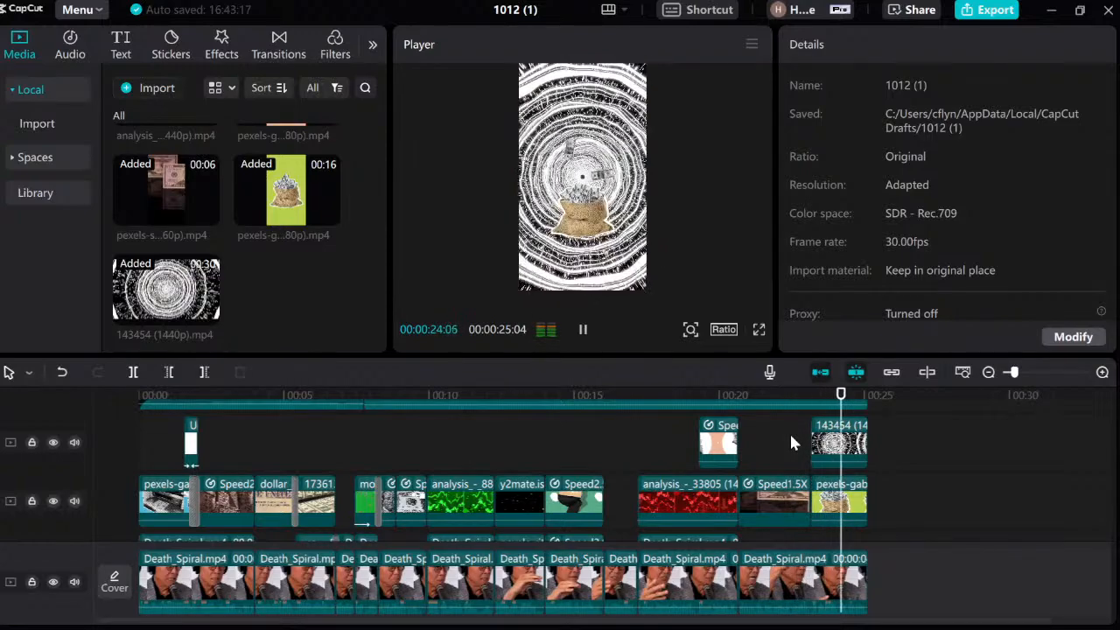
{"action": "key", "text": "space"}
{"action": "left_click", "coordinate": [807, 447]}
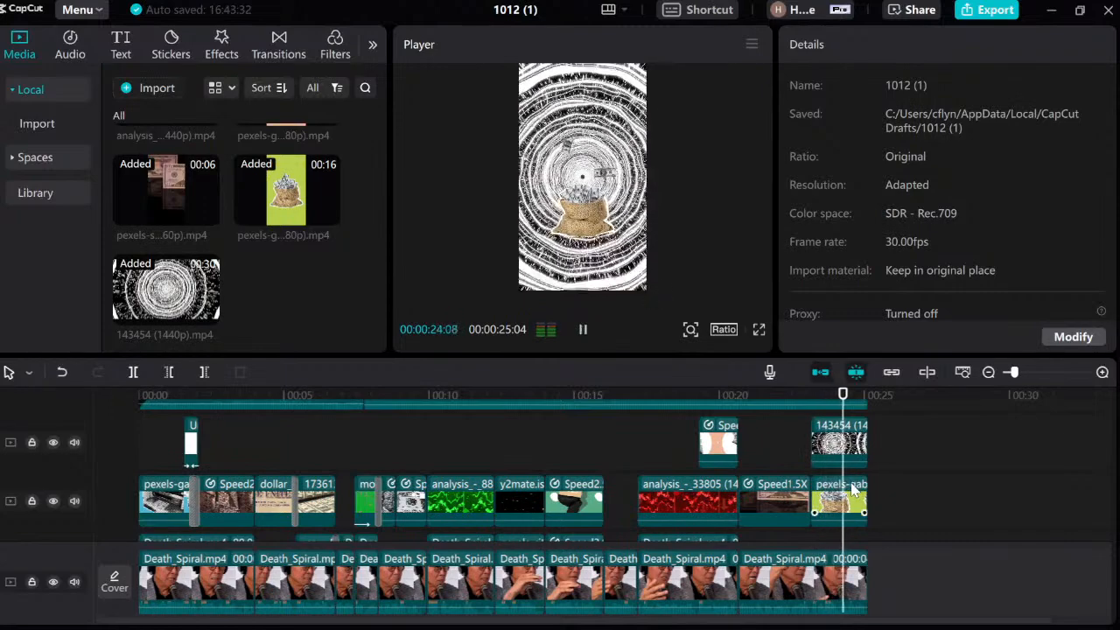
{"action": "left_click", "coordinate": [812, 429]}
{"action": "left_click", "coordinate": [806, 424]}
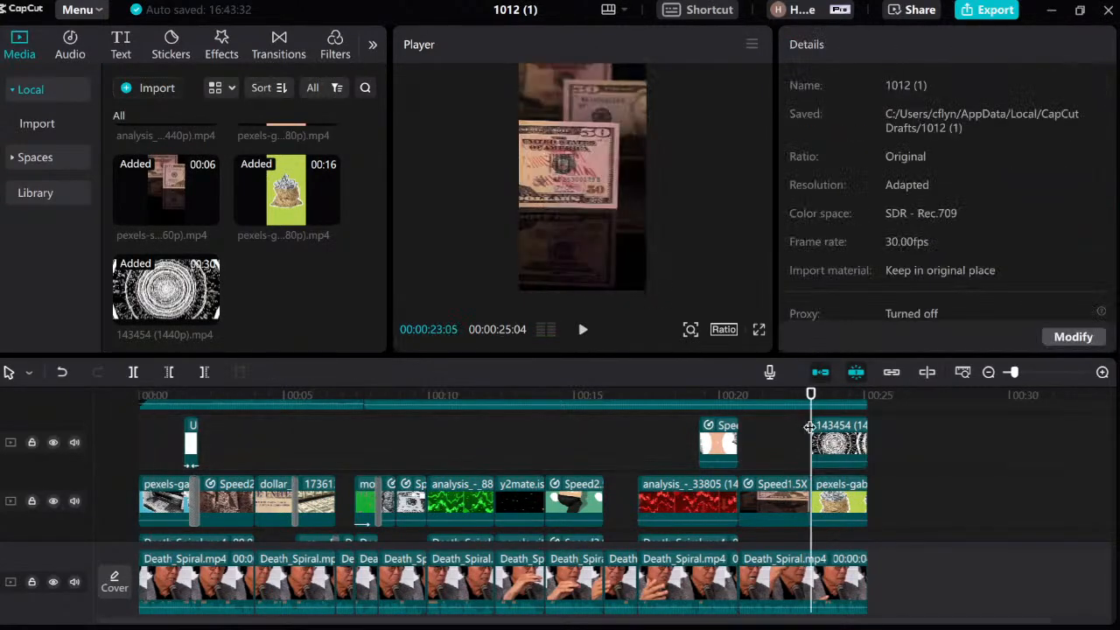
Step: Reposition the money-bag clip to X 38, Y -552 and play the segment over the circles background
{"action": "left_click", "coordinate": [842, 507]}
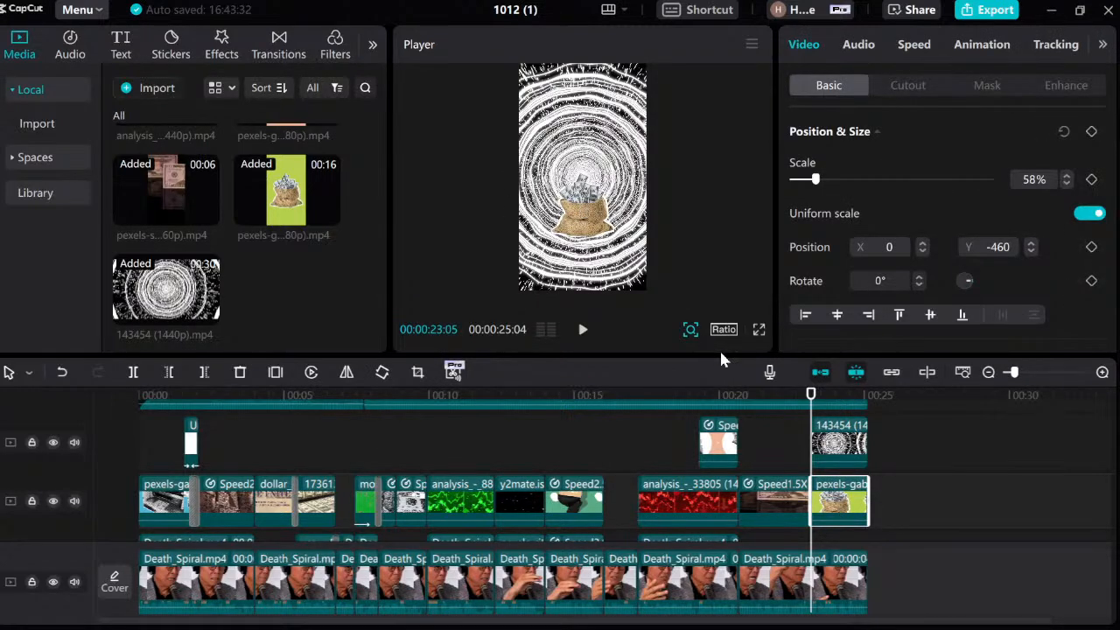
{"action": "left_click", "coordinate": [750, 360]}
{"action": "left_click", "coordinate": [750, 361]}
{"action": "left_click", "coordinate": [750, 361]}
{"action": "left_click", "coordinate": [750, 361]}
{"action": "left_click", "coordinate": [750, 360]}
{"action": "left_click", "coordinate": [750, 360]}
{"action": "left_click", "coordinate": [749, 361]}
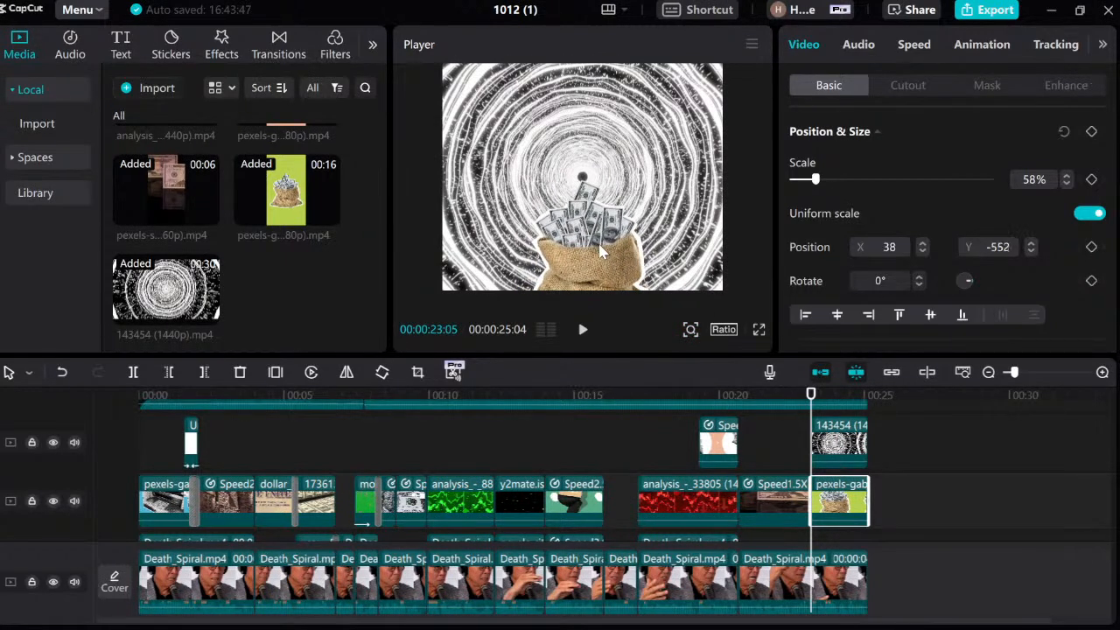
{"action": "key", "text": "space"}
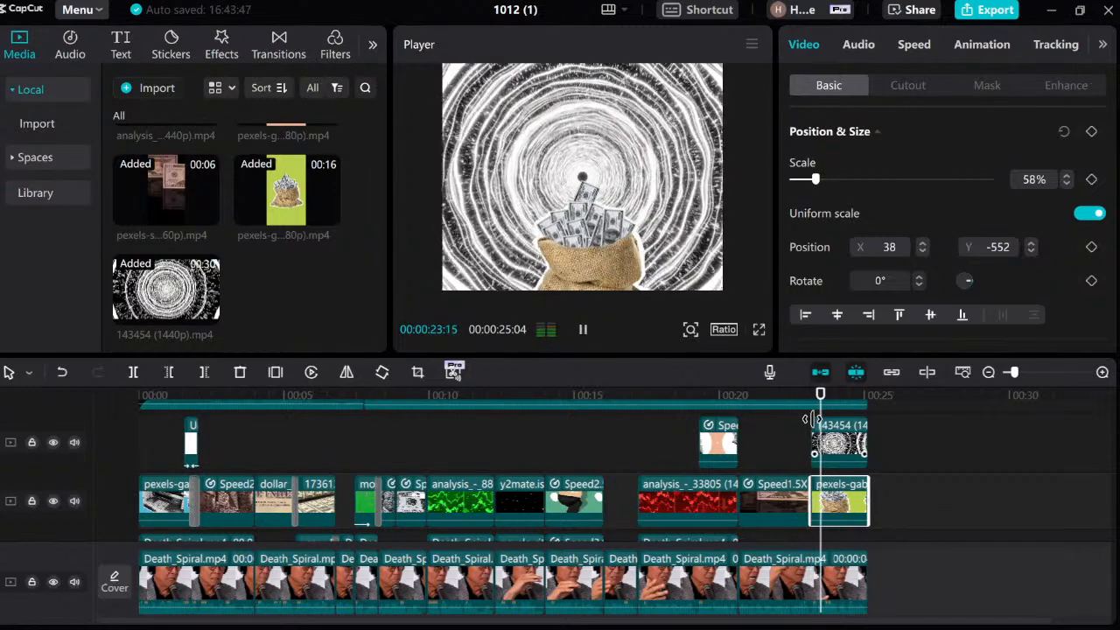
{"action": "left_click", "coordinate": [813, 419]}
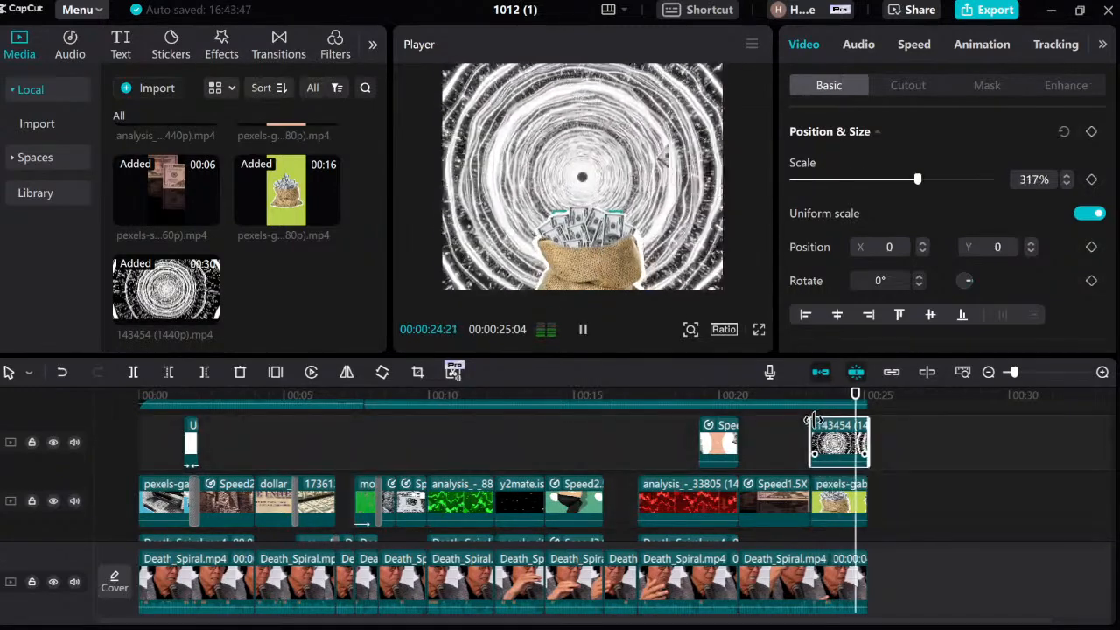
Step: Replay the money-bag segment over the black-and-white circles background from about 00:00:23
{"action": "left_click", "coordinate": [807, 398]}
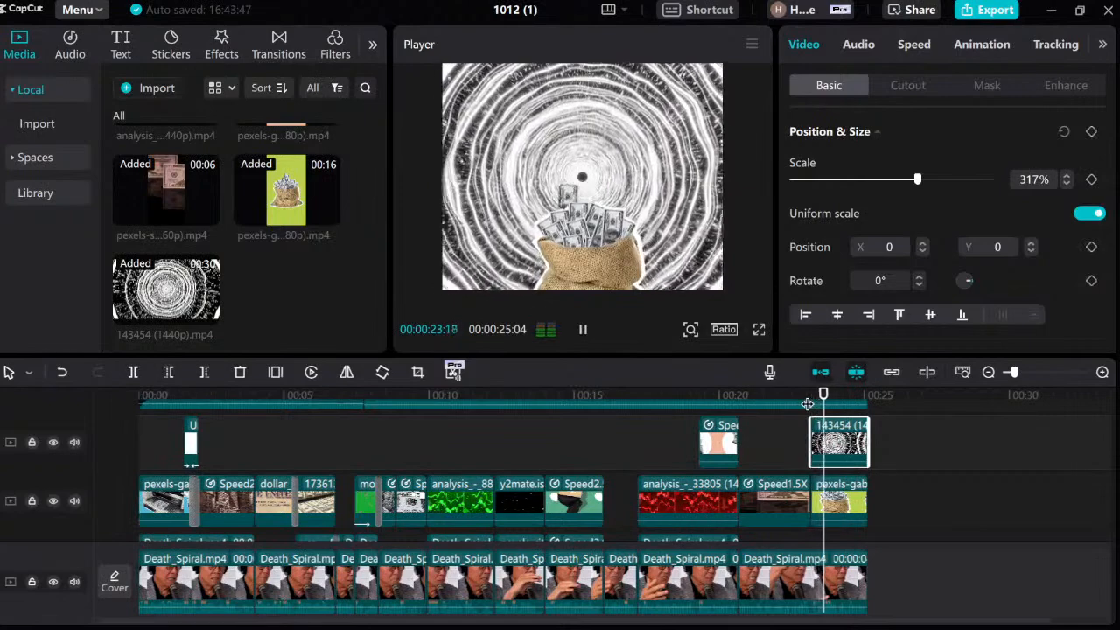
{"action": "left_click", "coordinate": [808, 401]}
{"action": "left_click", "coordinate": [705, 398]}
Step: Return the playhead to the start of the video, shrink the timeline scale, and fit the full vertical frame in the preview
{"action": "key", "text": "Home"}
{"action": "scroll", "coordinate": [378, 456], "scroll_direction": "up", "scroll_amount": 2}
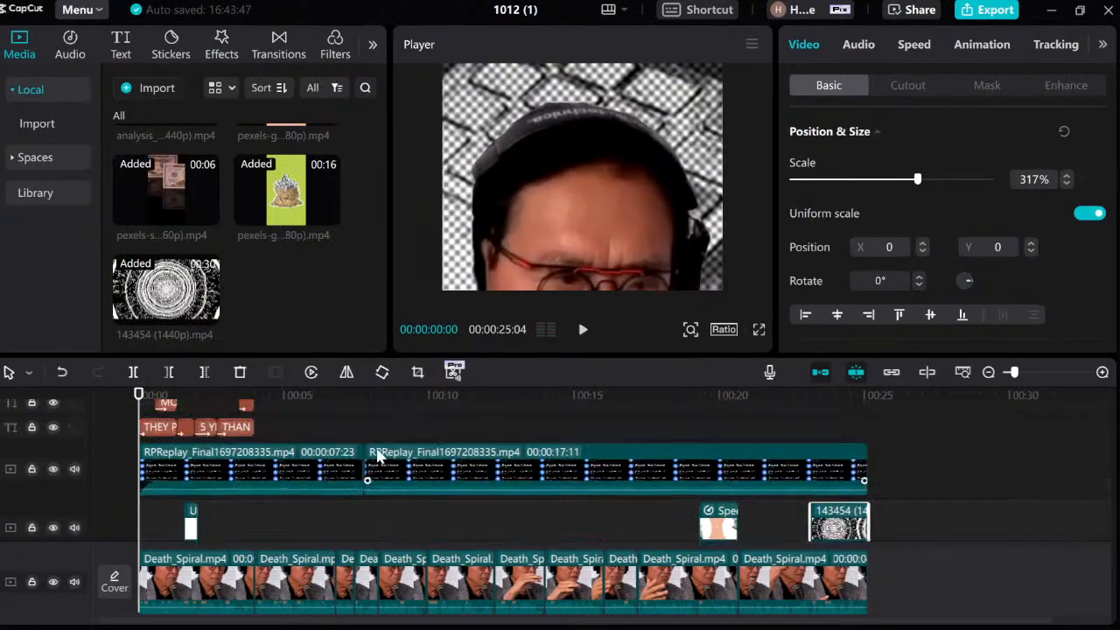
{"action": "scroll", "coordinate": [378, 456], "scroll_direction": "up", "scroll_amount": 1}
{"action": "left_click", "coordinate": [989, 373]}
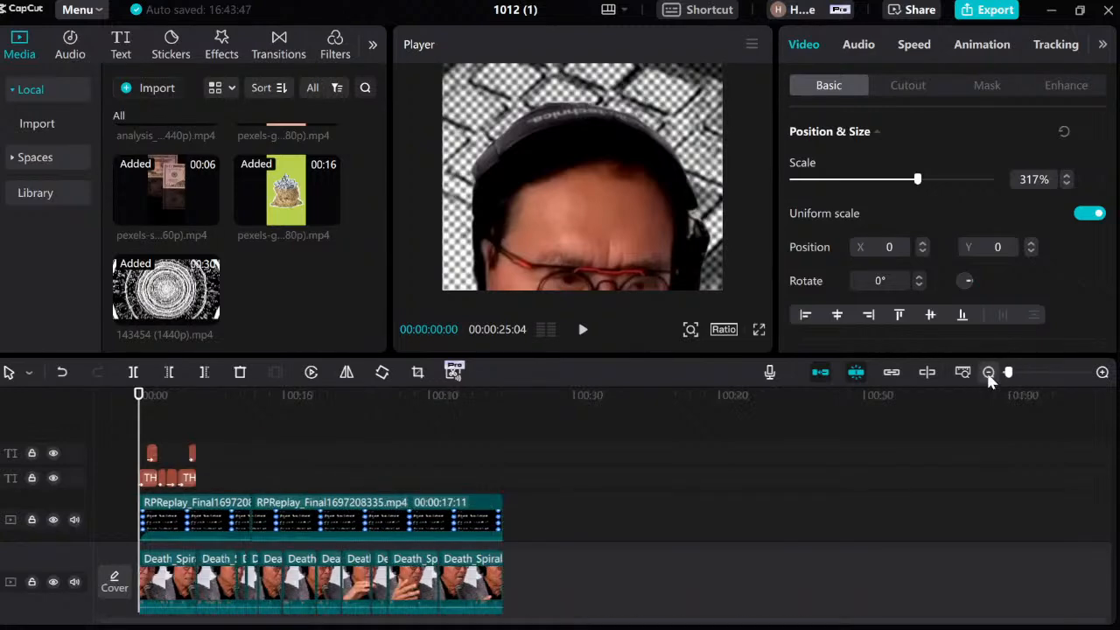
{"action": "left_click", "coordinate": [690, 329]}
{"action": "left_click", "coordinate": [628, 362]}
{"action": "left_click", "coordinate": [628, 362]}
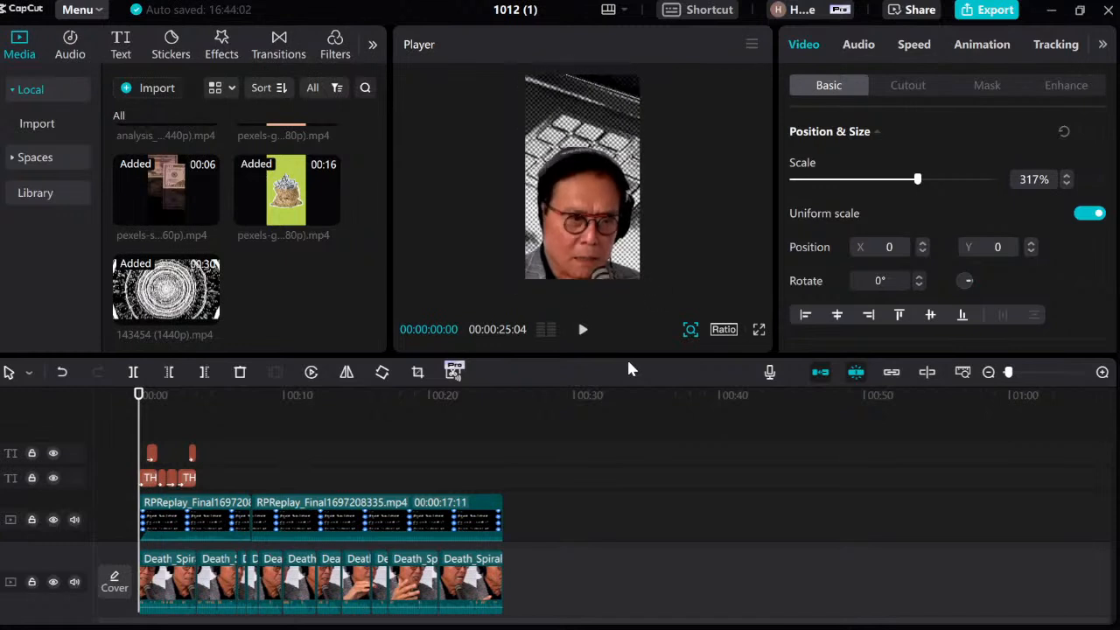
{"action": "left_click", "coordinate": [753, 360]}
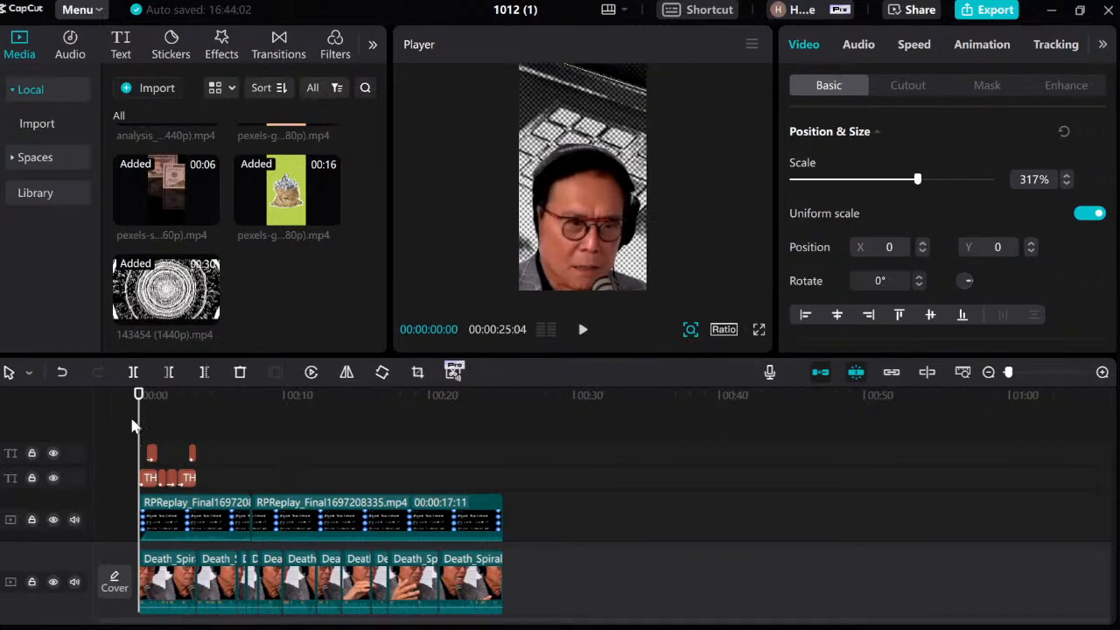
Step: Scrub through the opening captioned section and on to 00:00:06:07
{"action": "scroll", "coordinate": [185, 428], "scroll_direction": "down", "scroll_amount": 2}
{"action": "scroll", "coordinate": [186, 428], "scroll_direction": "up", "scroll_amount": 2}
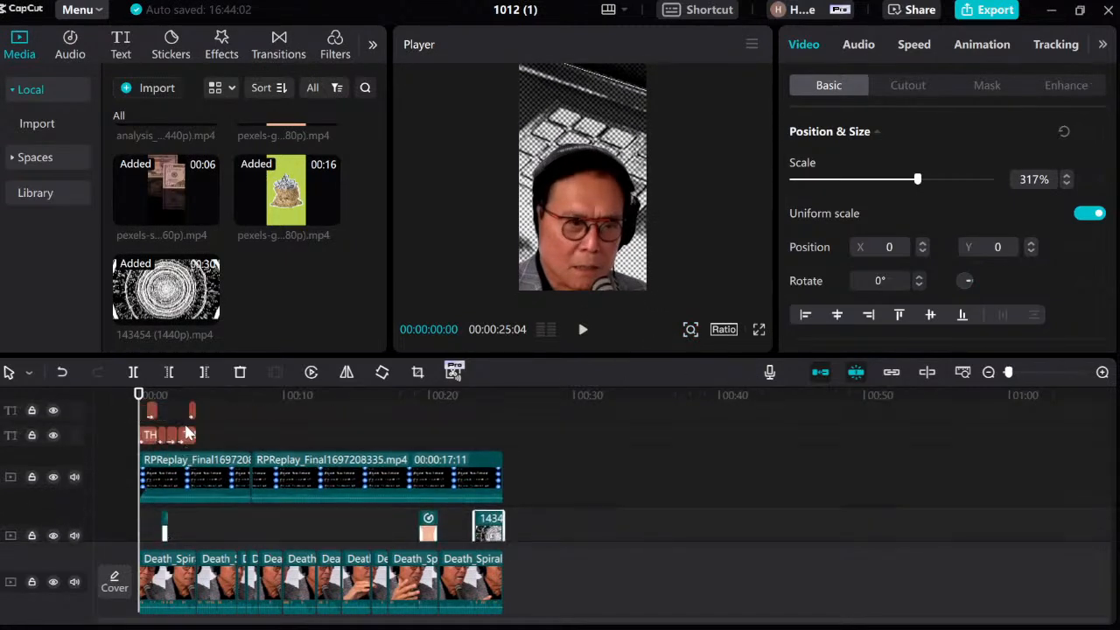
{"action": "left_click", "coordinate": [173, 407]}
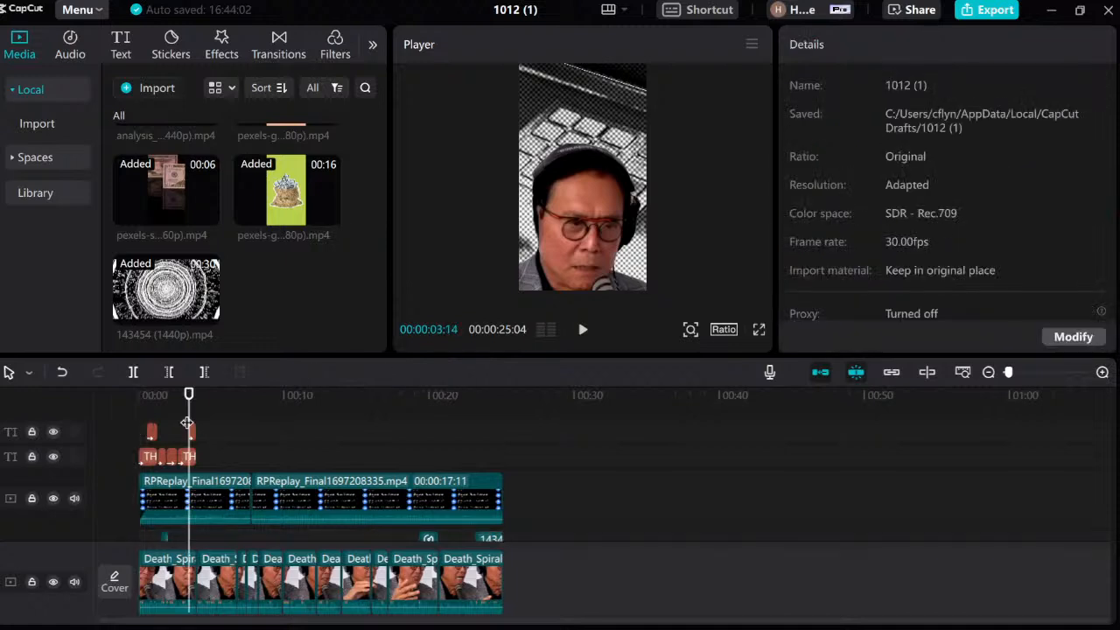
{"action": "left_click", "coordinate": [179, 406]}
{"action": "left_click", "coordinate": [190, 413]}
{"action": "left_click", "coordinate": [207, 421]}
{"action": "left_click_drag", "start_coordinate": [207, 425], "coordinate": [230, 423]}
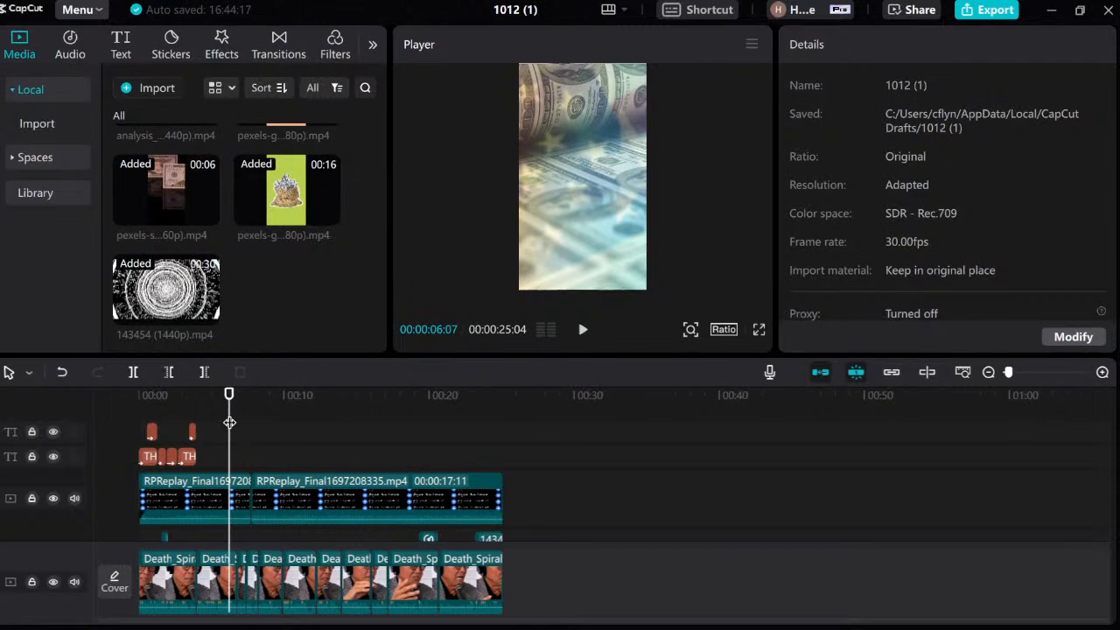
Step: Play the opening from 00:00:00:00 to 00:00:03:23, pausing to examine how the white and yellow captions are placed and timed
{"action": "left_click", "coordinate": [141, 409]}
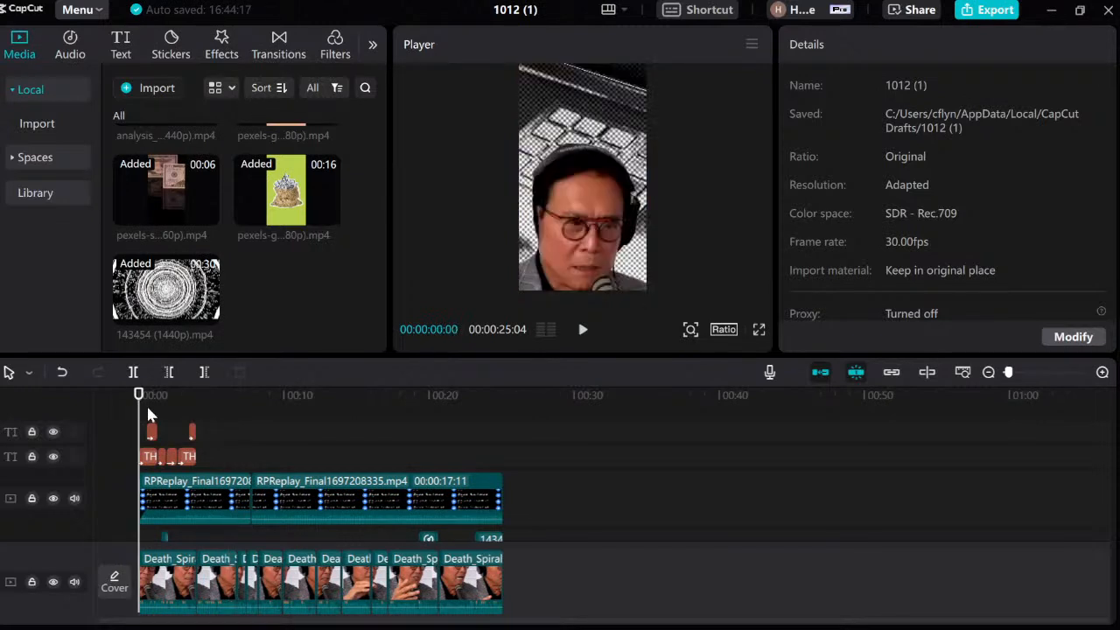
{"action": "key", "text": "space"}
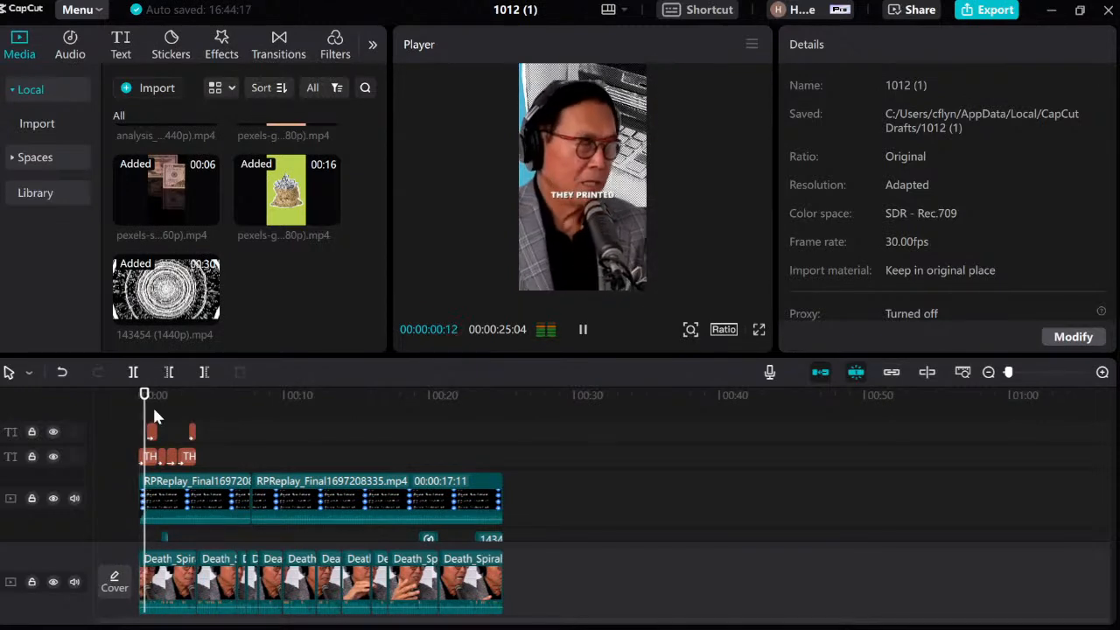
{"action": "key", "text": "space"}
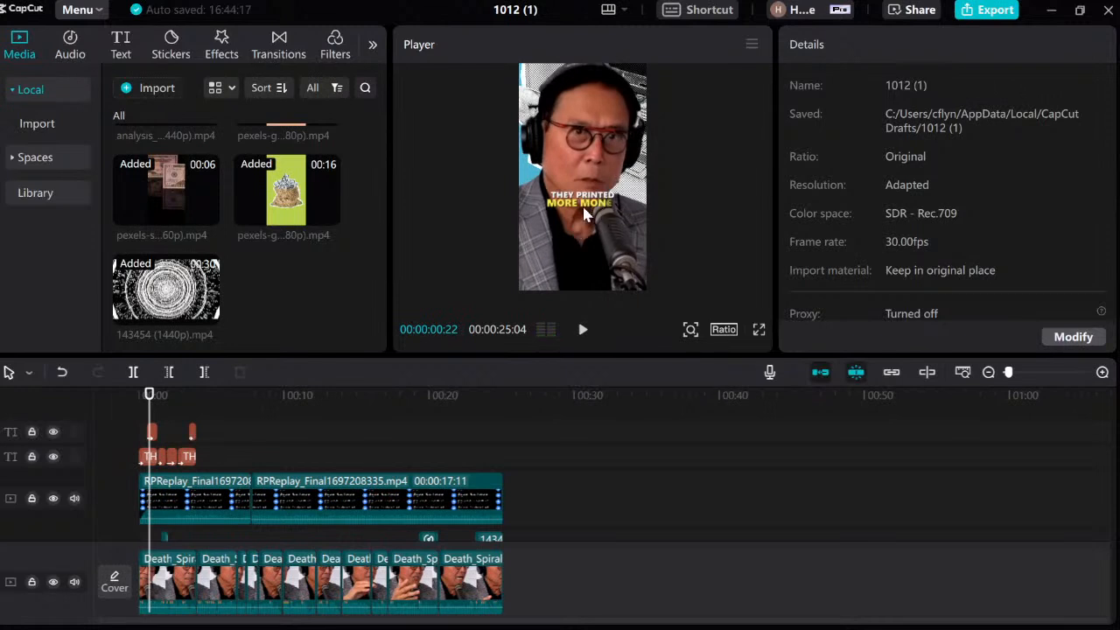
{"action": "key", "text": "space"}
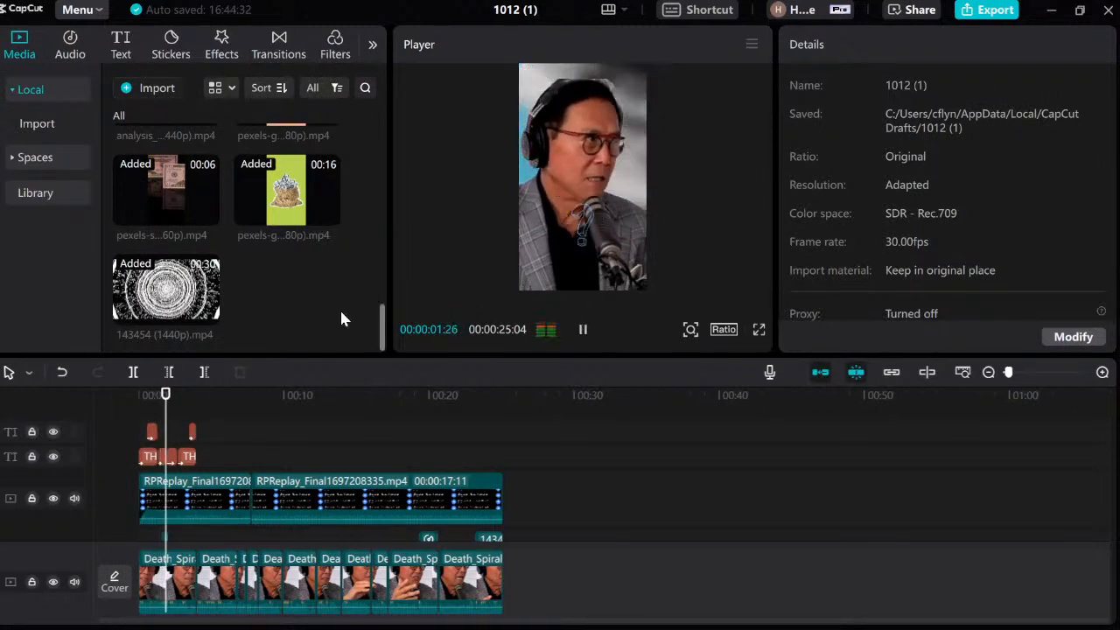
{"action": "key", "text": "space"}
{"action": "key", "text": "space"}
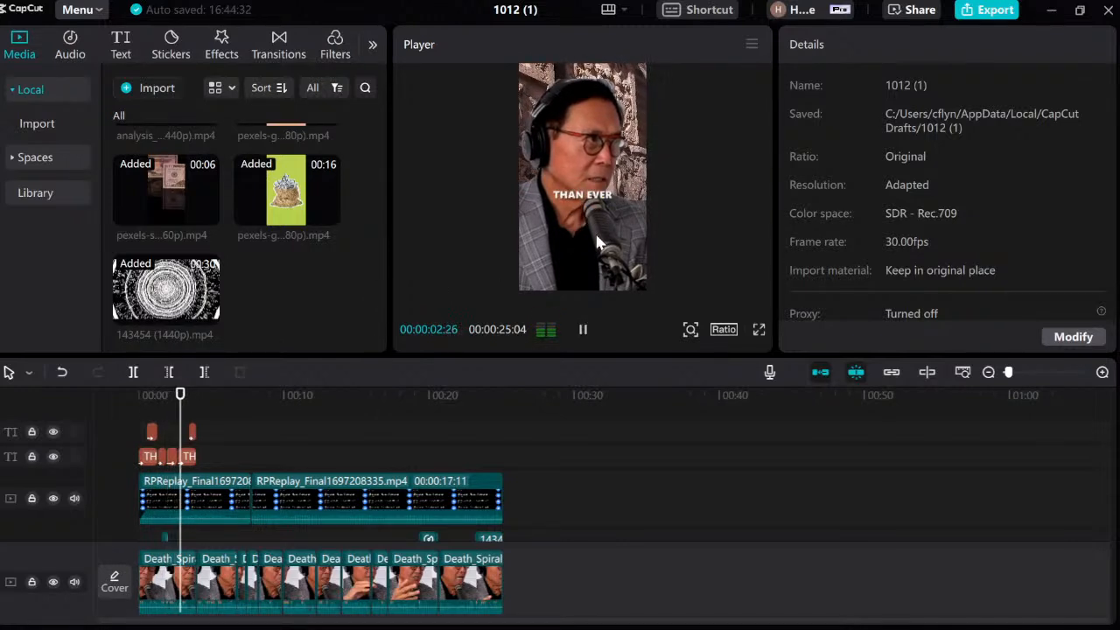
{"action": "key", "text": "space"}
{"action": "key", "text": "space"}
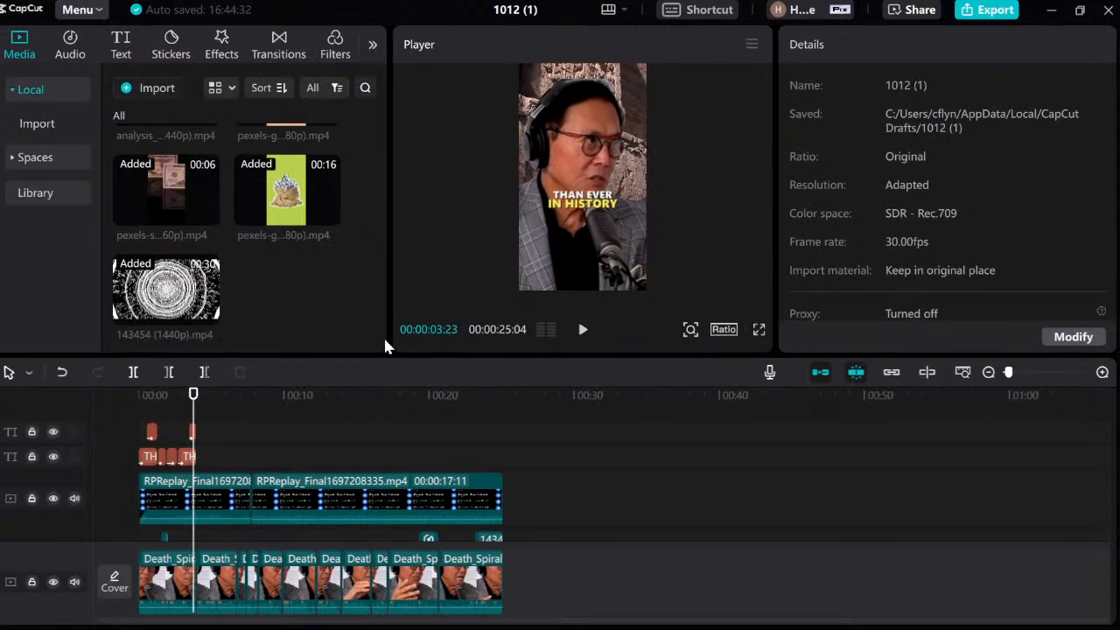
Step: Examine the uncaptioned section between 00:00:07:13 and 00:00:08:08 and the stacked overlay tracks, ending at 00:00:08:04
{"action": "left_click_drag", "start_coordinate": [195, 407], "coordinate": [250, 443]}
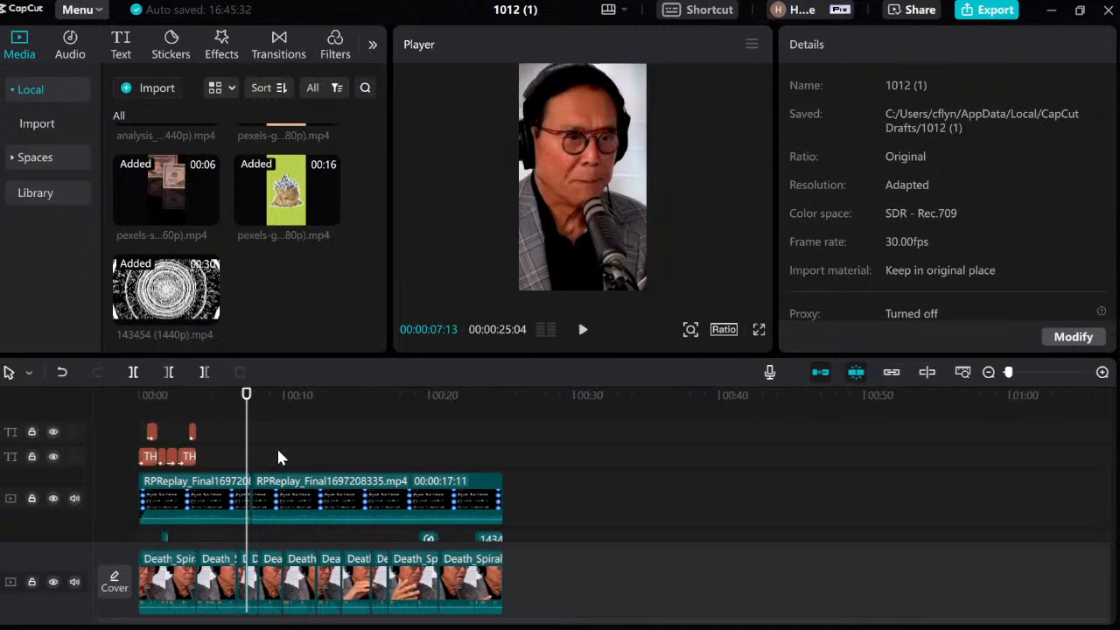
{"action": "left_click_drag", "start_coordinate": [248, 458], "coordinate": [252, 458]}
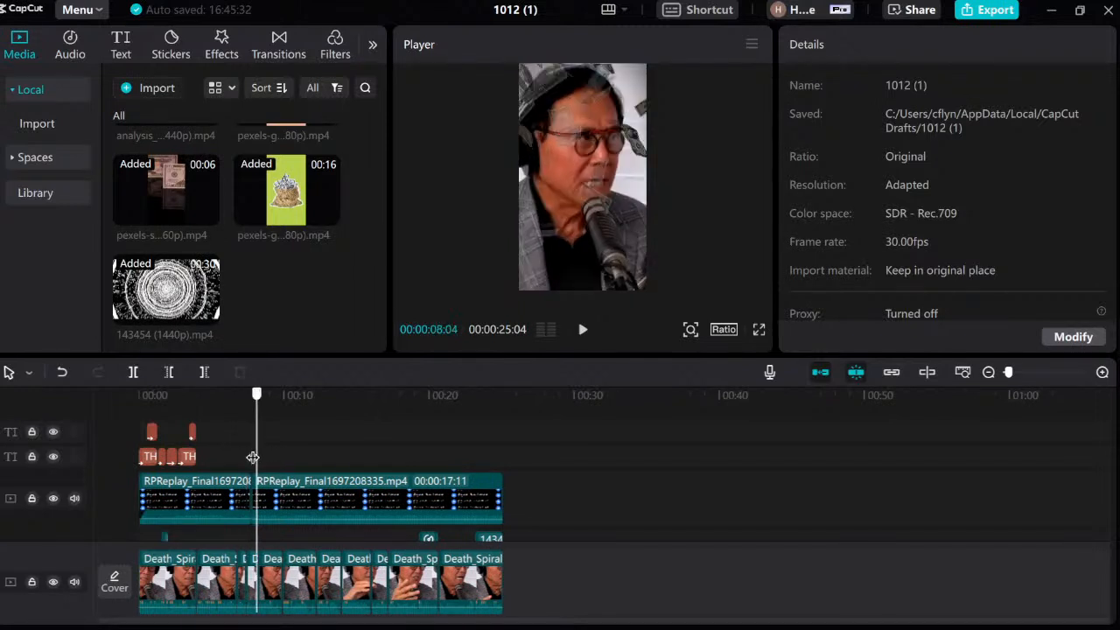
{"action": "left_click", "coordinate": [247, 458]}
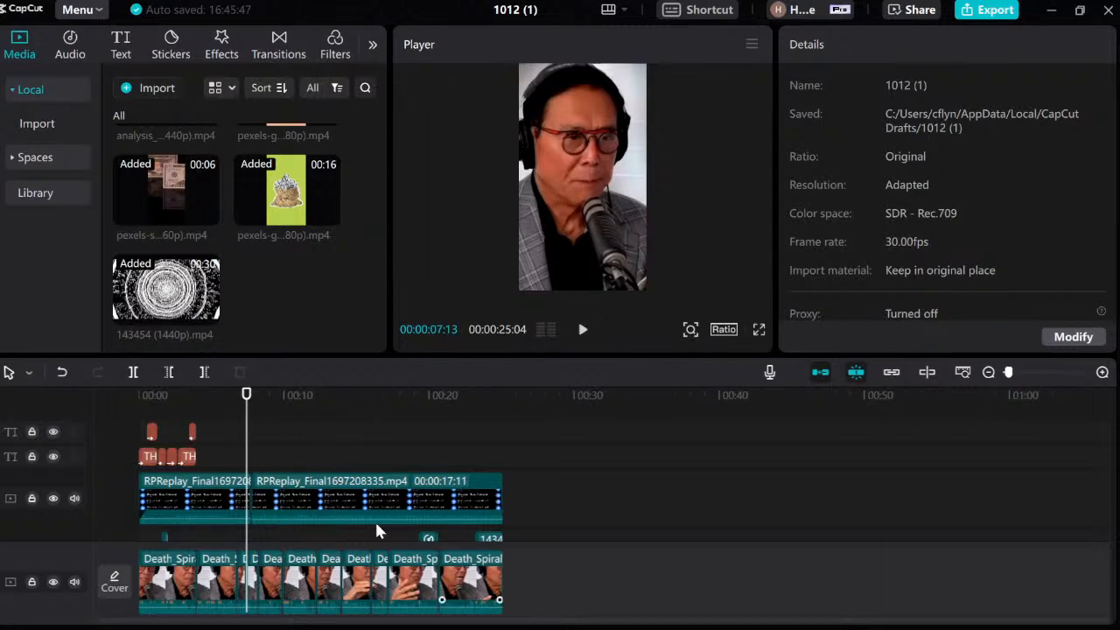
{"action": "scroll", "coordinate": [319, 433], "scroll_direction": "down", "scroll_amount": 4}
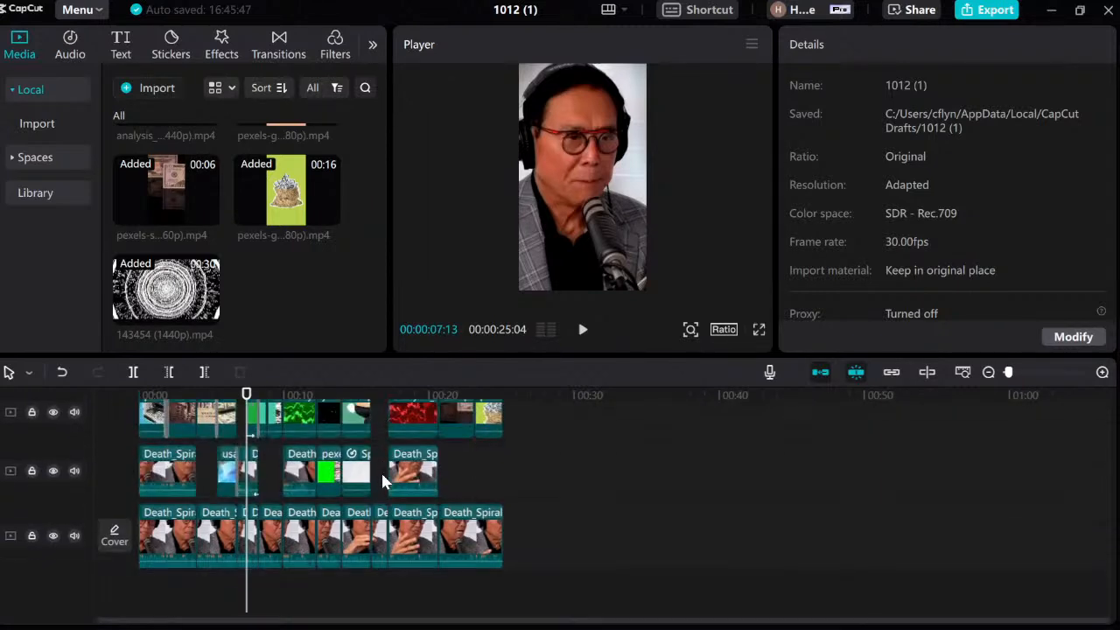
{"action": "scroll", "coordinate": [382, 476], "scroll_direction": "up", "scroll_amount": 2}
{"action": "scroll", "coordinate": [383, 481], "scroll_direction": "up", "scroll_amount": 2}
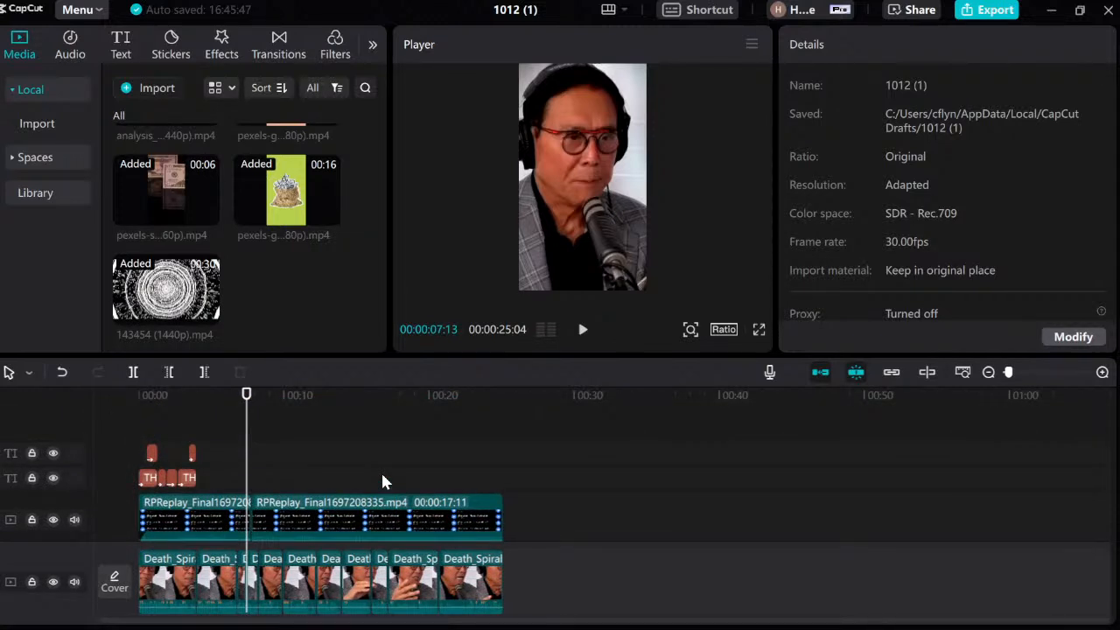
{"action": "left_click", "coordinate": [373, 473]}
{"action": "left_click", "coordinate": [387, 477]}
{"action": "left_click_drag", "start_coordinate": [388, 479], "coordinate": [257, 473]}
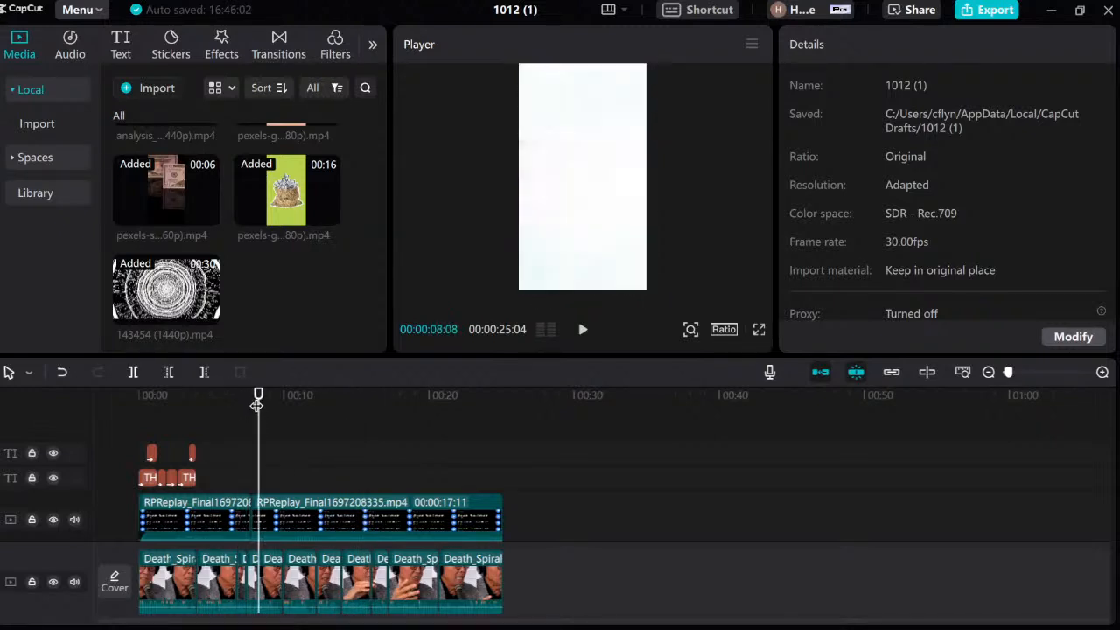
{"action": "left_click_drag", "start_coordinate": [256, 401], "coordinate": [253, 404]}
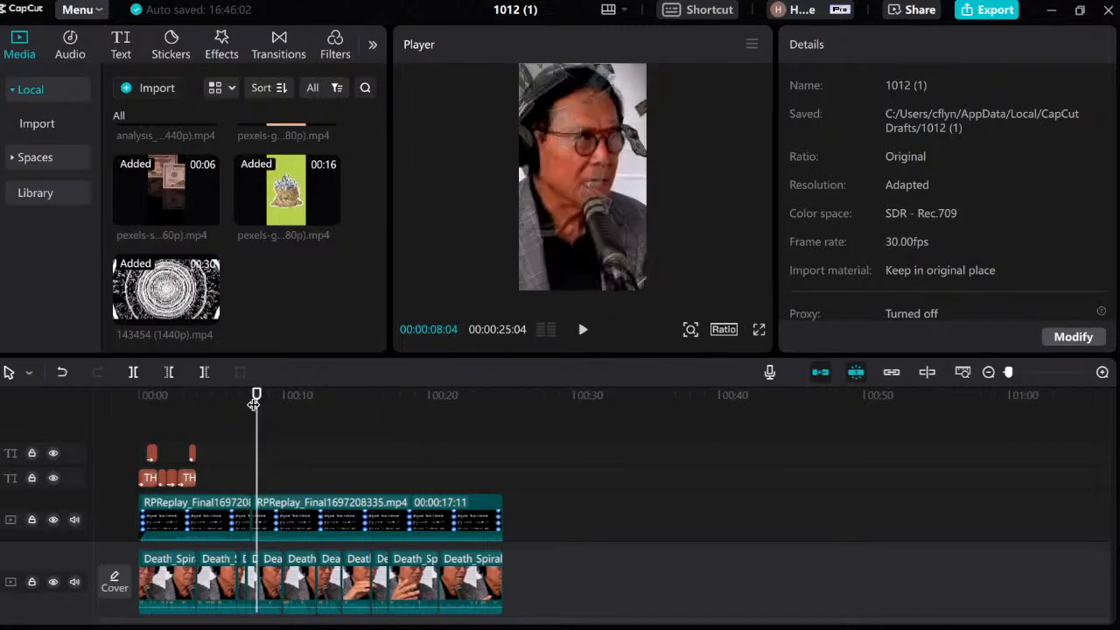